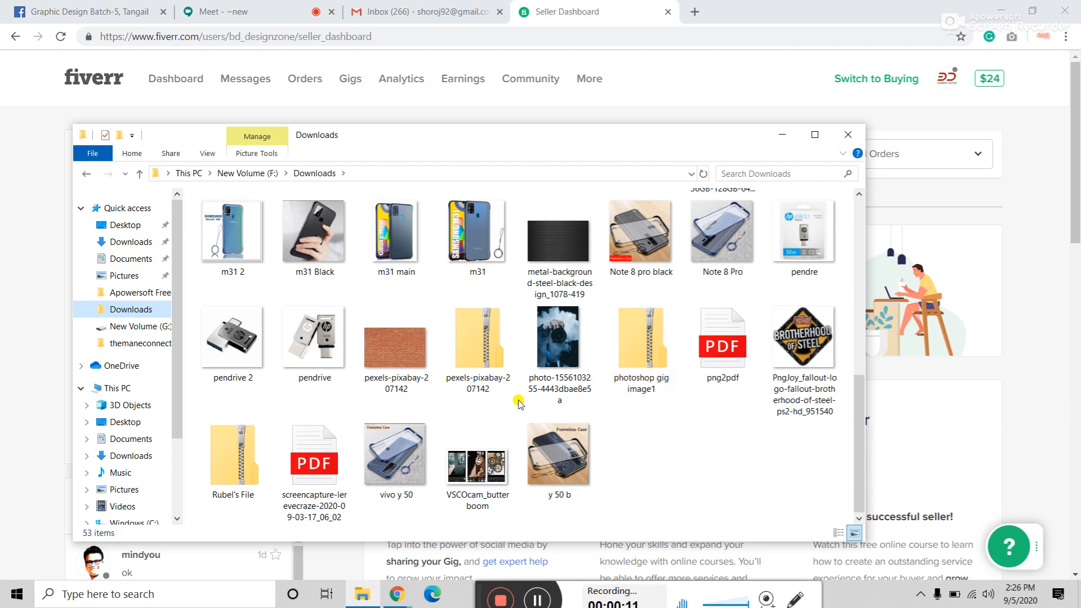
Step: Cut the three gig zip archives, including photoshop gig image1 and busniess card design, from Downloads
click(231, 468)
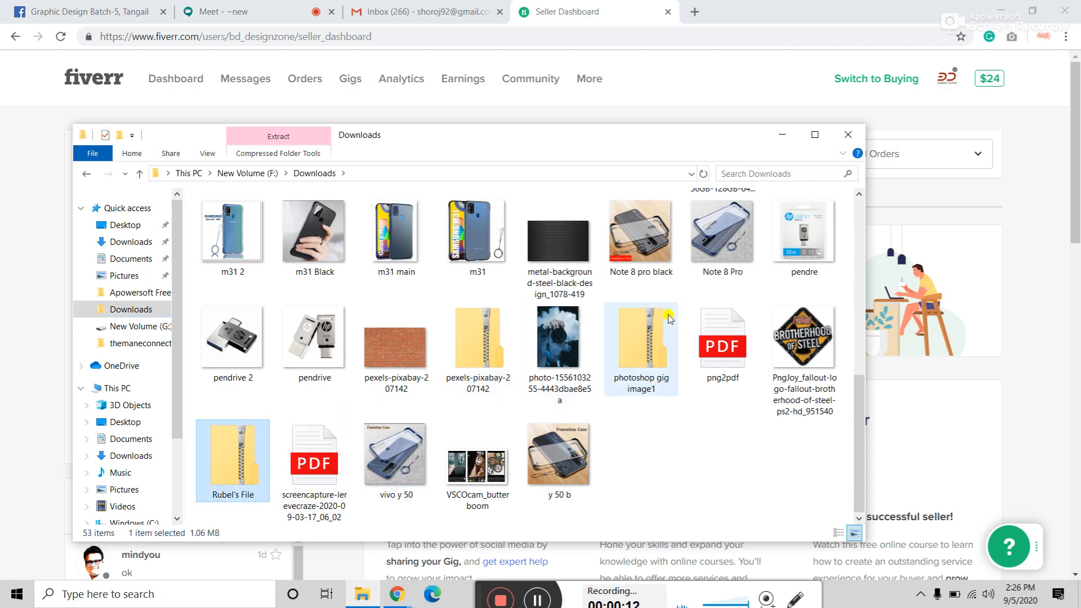
ctrl+click(638, 358)
scroll(619, 354, up, 2)
scroll(609, 358, up, 2)
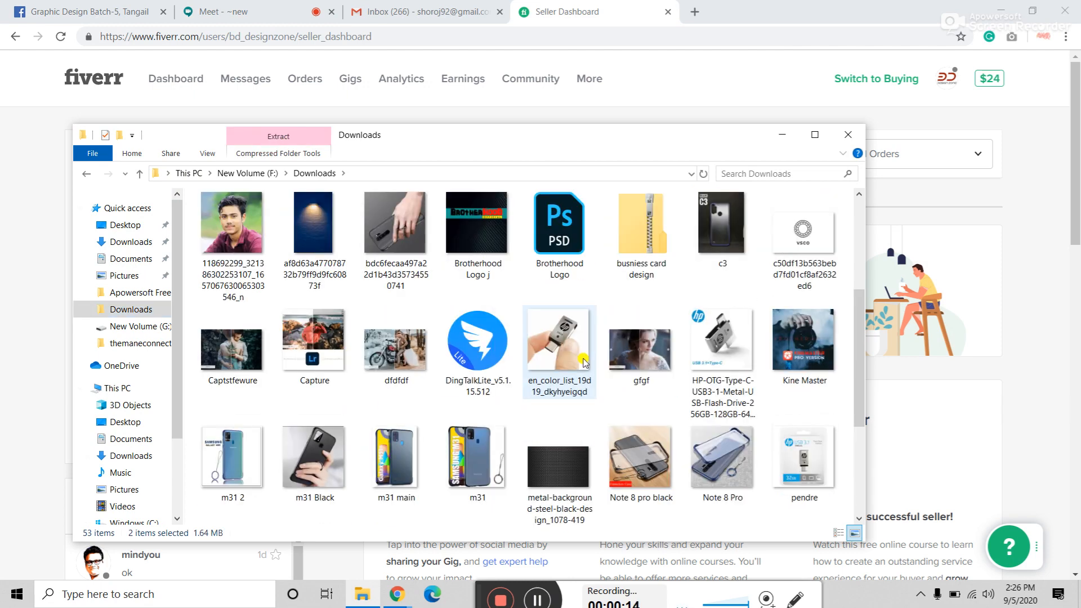
ctrl+click(644, 220)
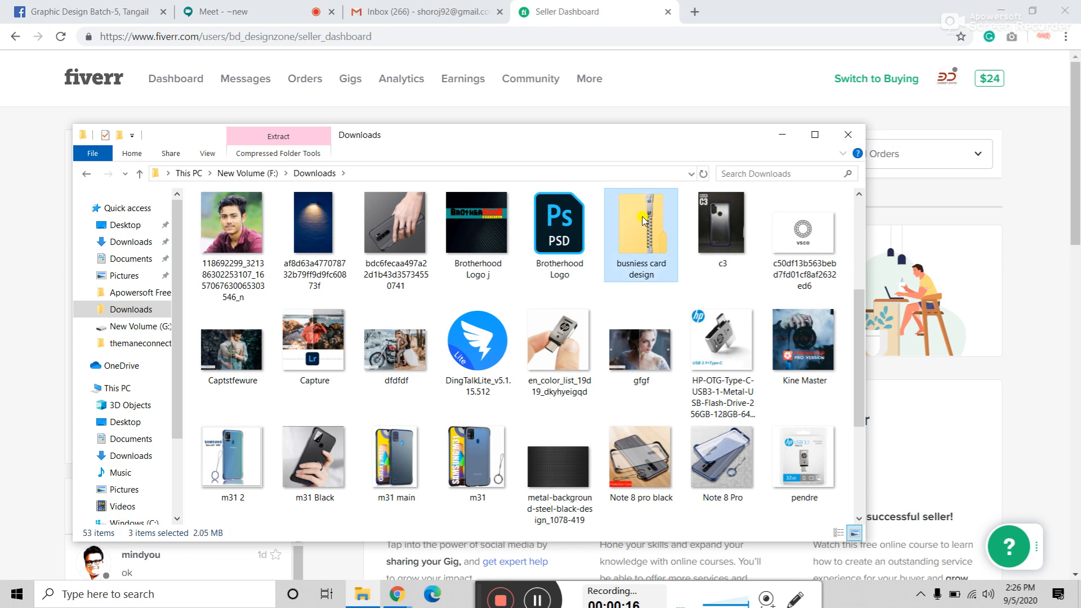
right_click(643, 218)
click(679, 337)
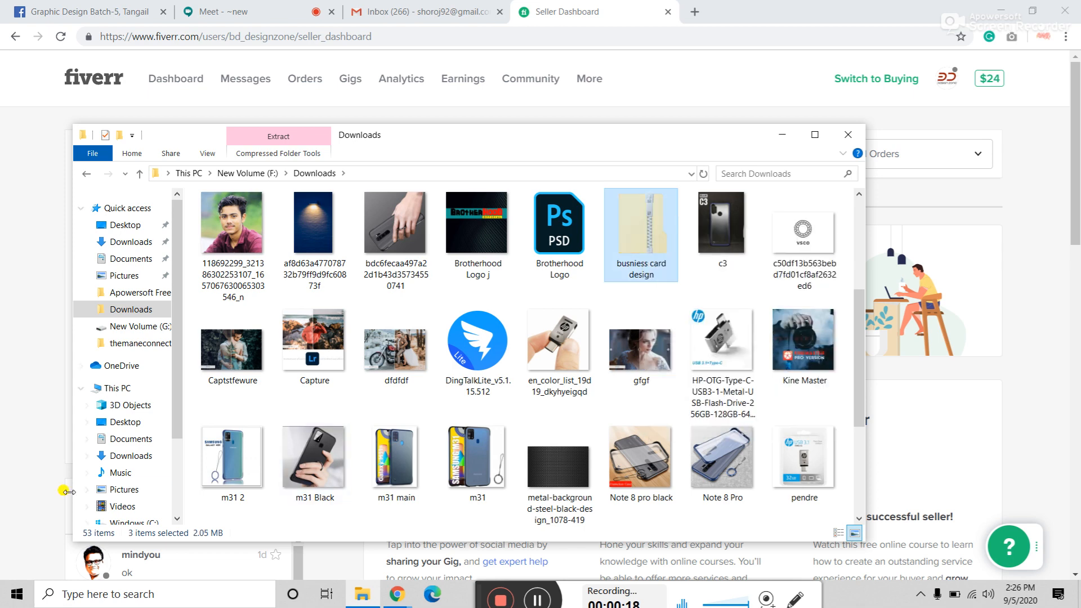
Step: Create and open a folder on drive F: named "Student's gig images and description"
click(128, 309)
click(246, 173)
click(394, 327)
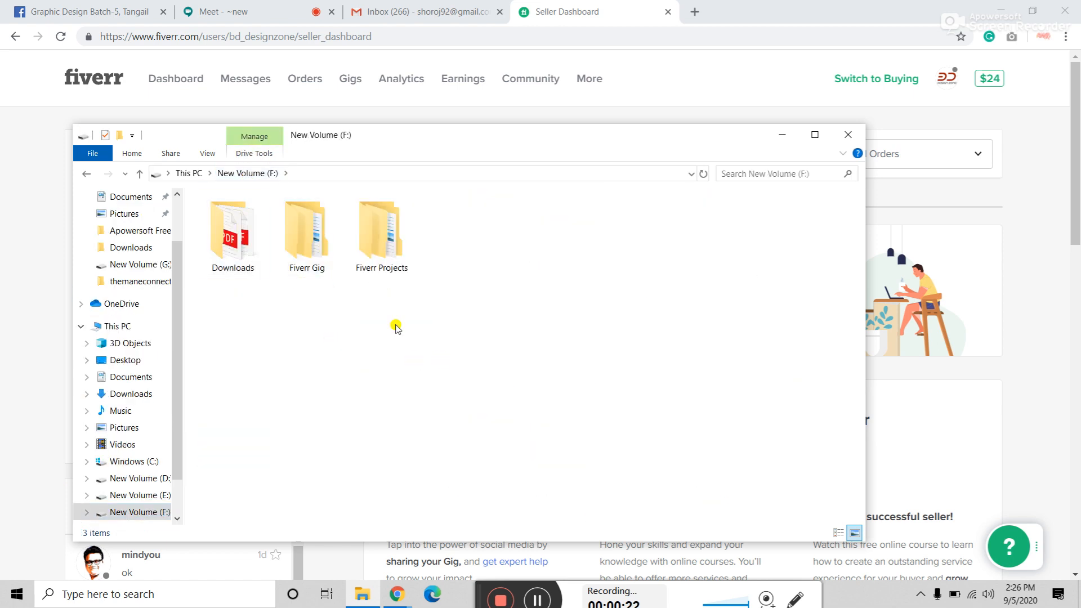
key(ctrl+shift+n)
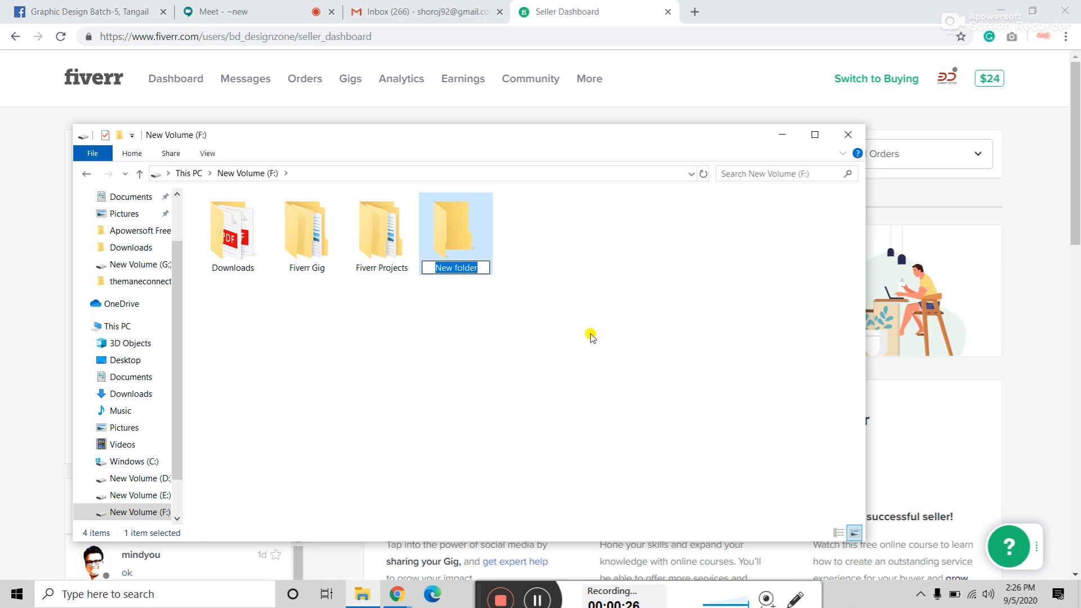
text(S)
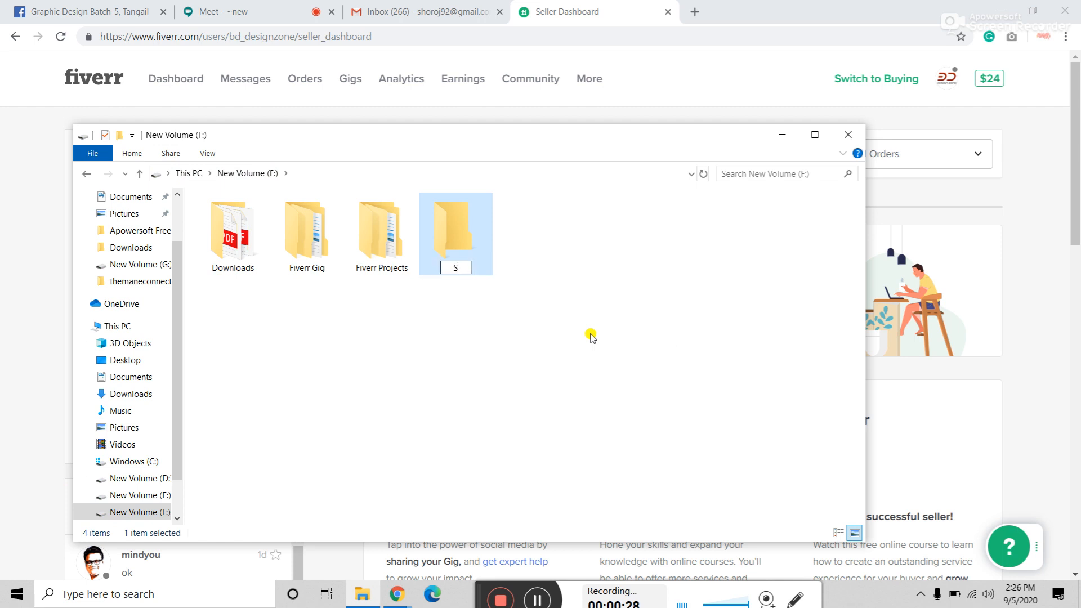
text(tudents)
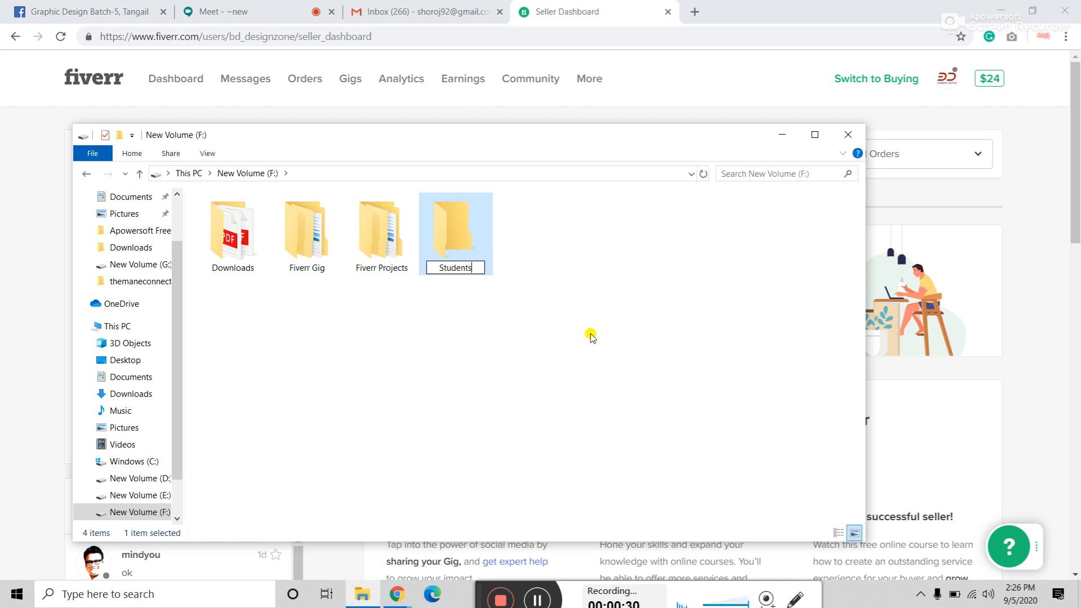
text('s)
key(BackSpace)
key(BackSpace)
key(BackSpace)
key(BackSpace)
text('s gig )
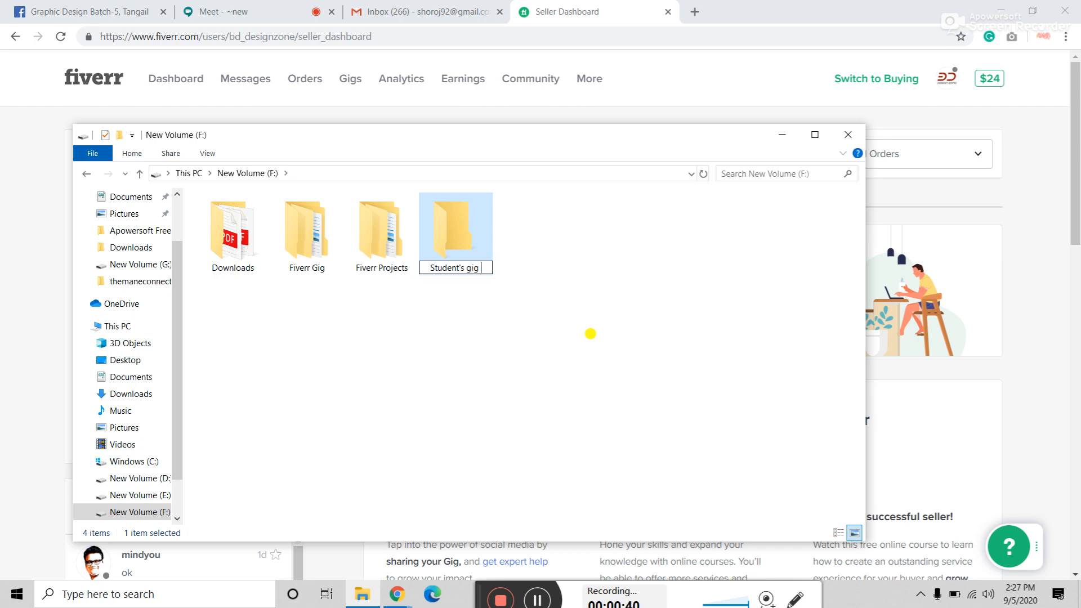
text(images and descrip)
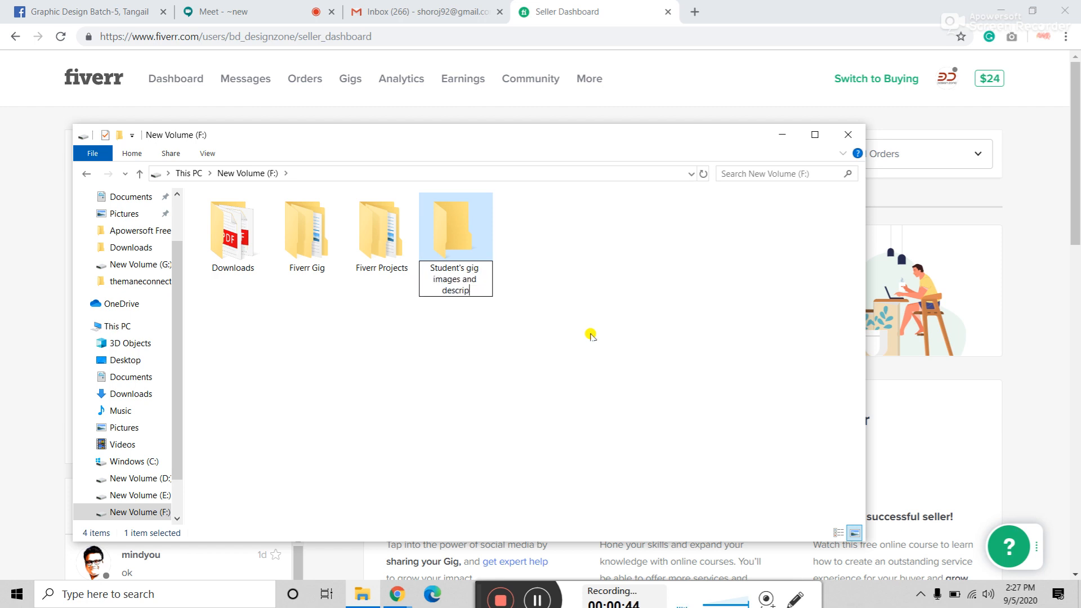
text(tion)
key(Return)
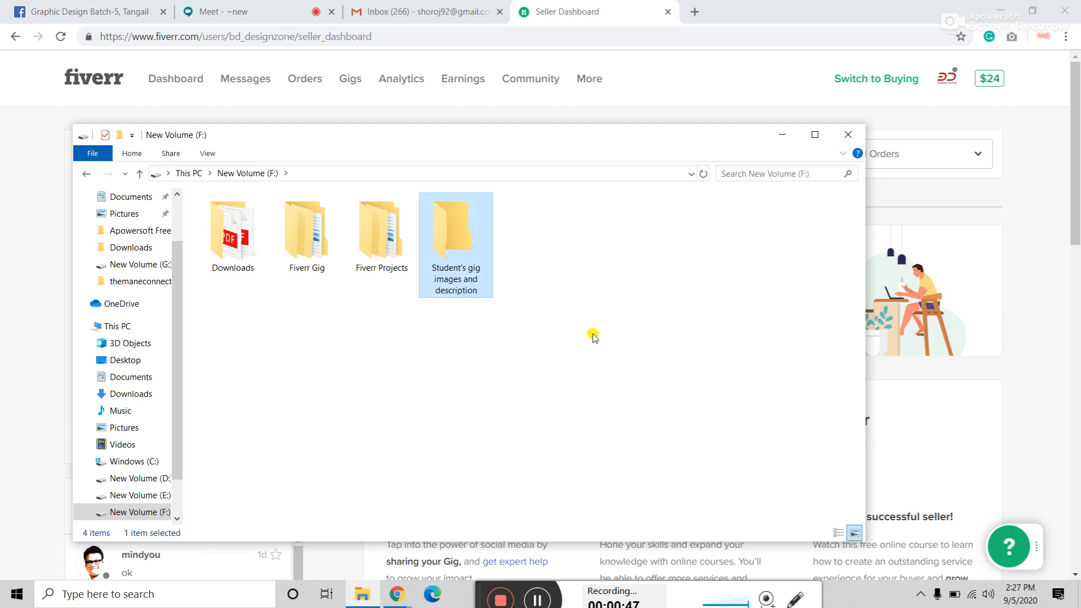
double_click(441, 242)
Step: Paste the three gig zip archives into the new folder
right_click(345, 321)
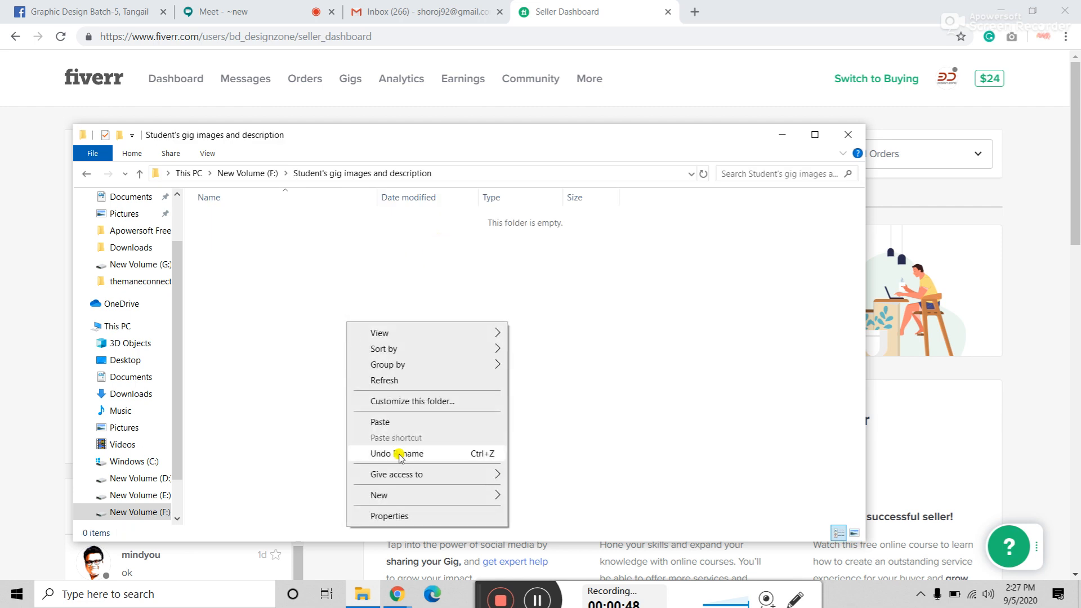
click(404, 423)
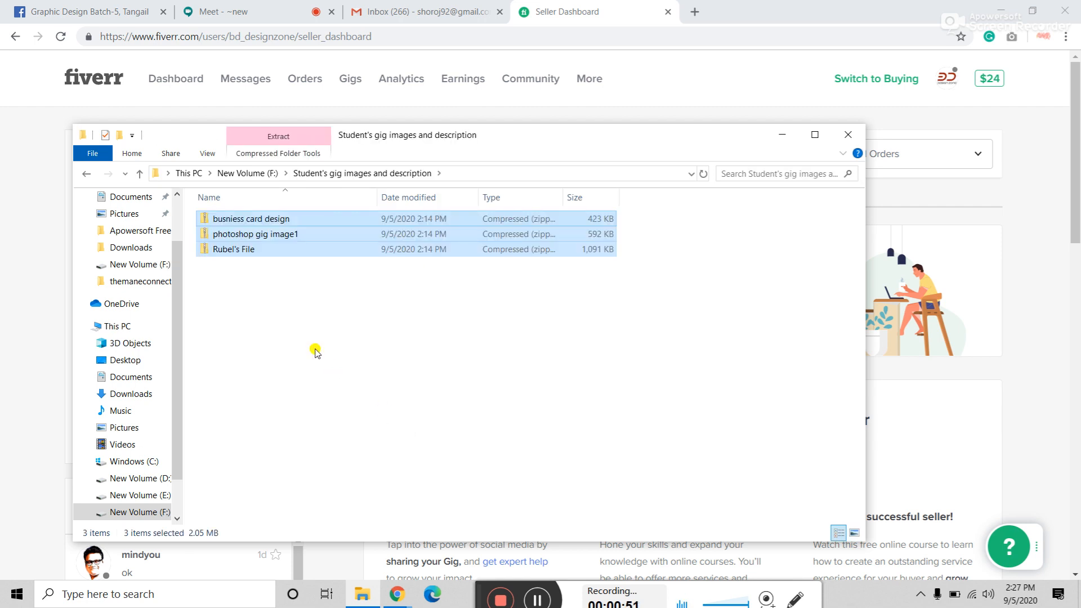
scroll(316, 351, up, 3)
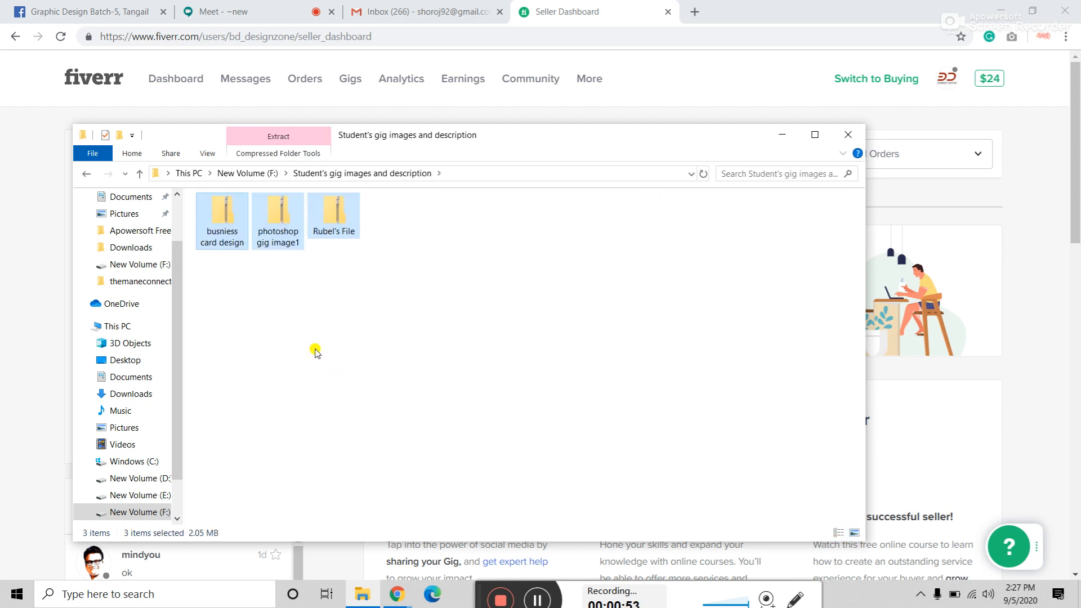
click(372, 331)
right_click(372, 331)
click(343, 236)
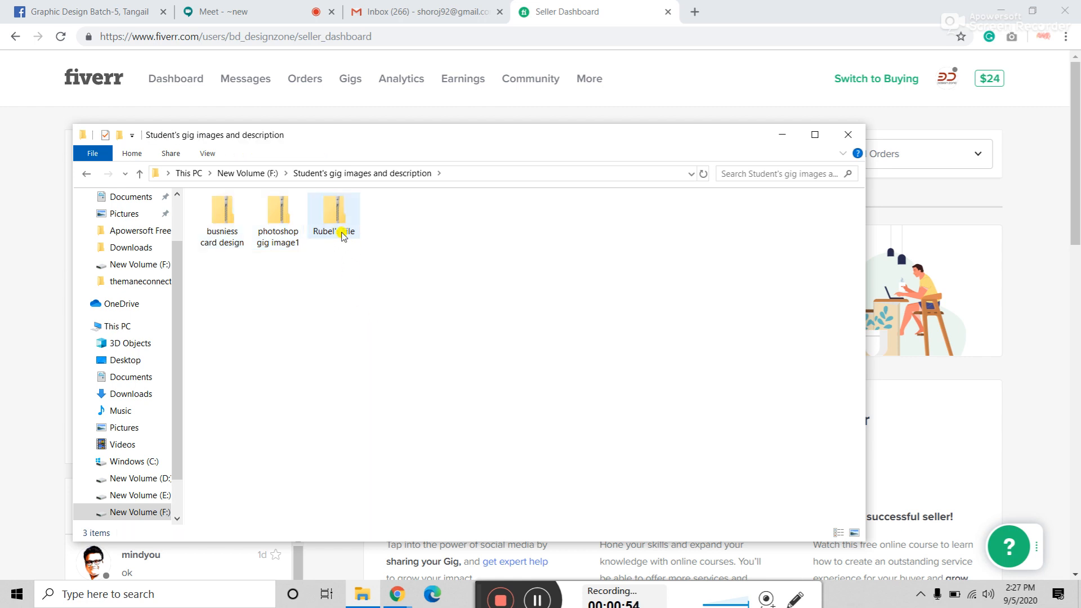
Step: Extract the zipped gig archive into a same-named folder
right_click(342, 237)
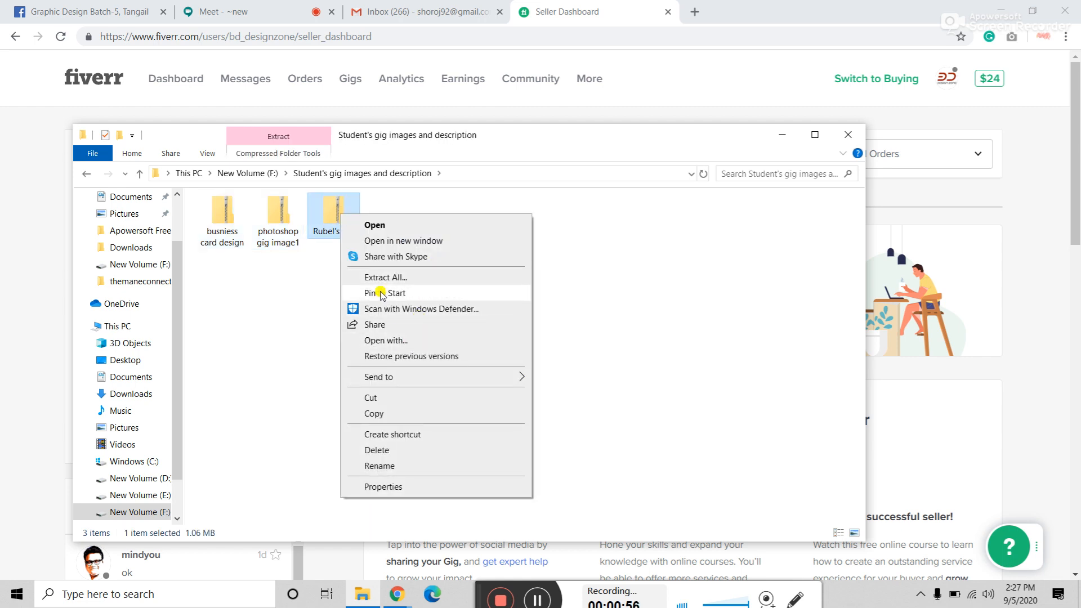
click(389, 277)
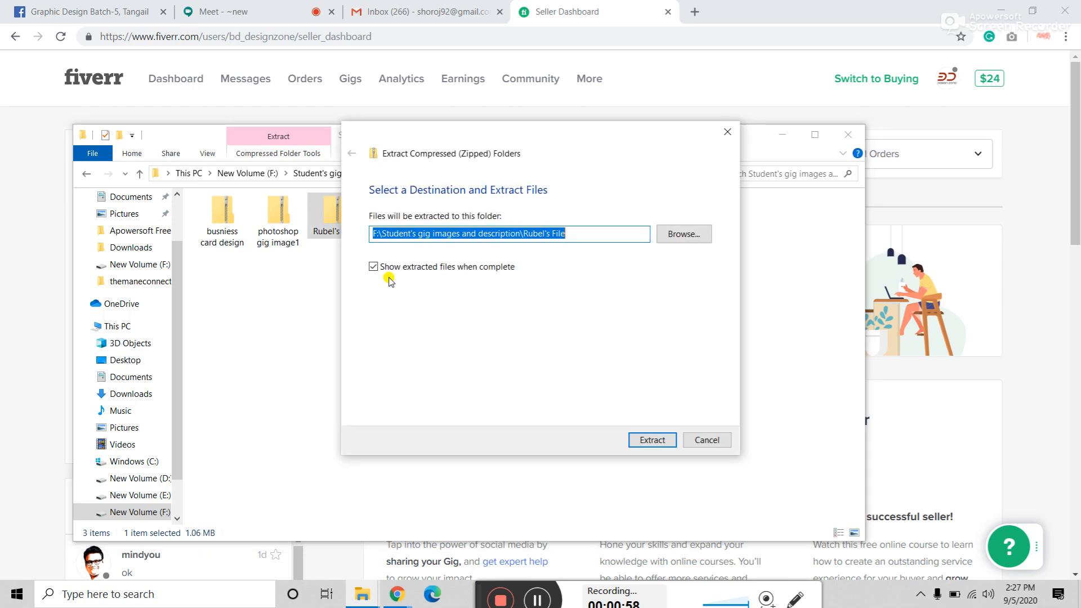
click(650, 438)
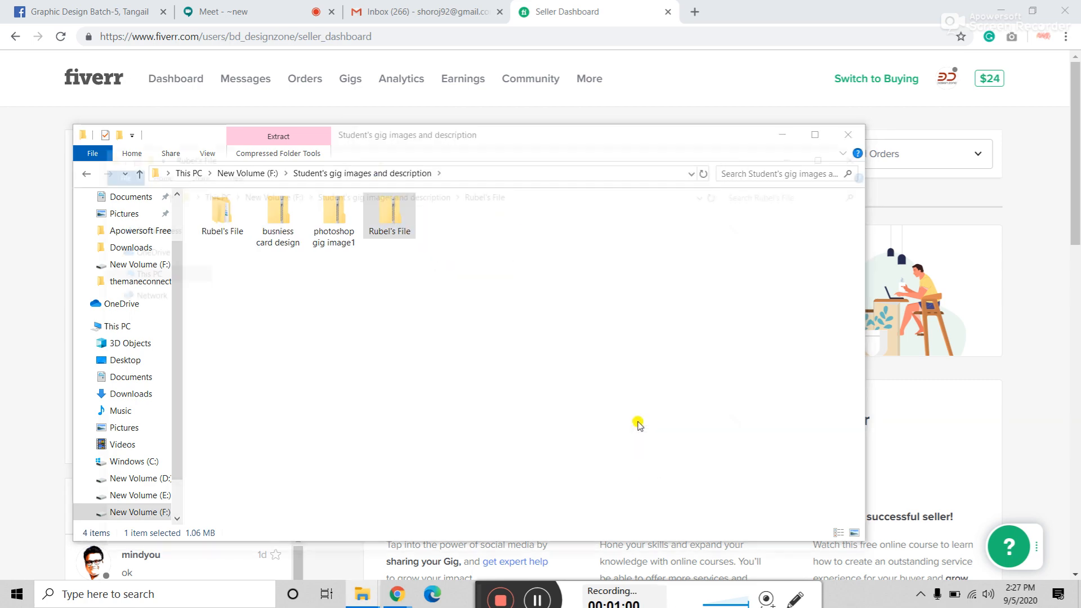
click(866, 153)
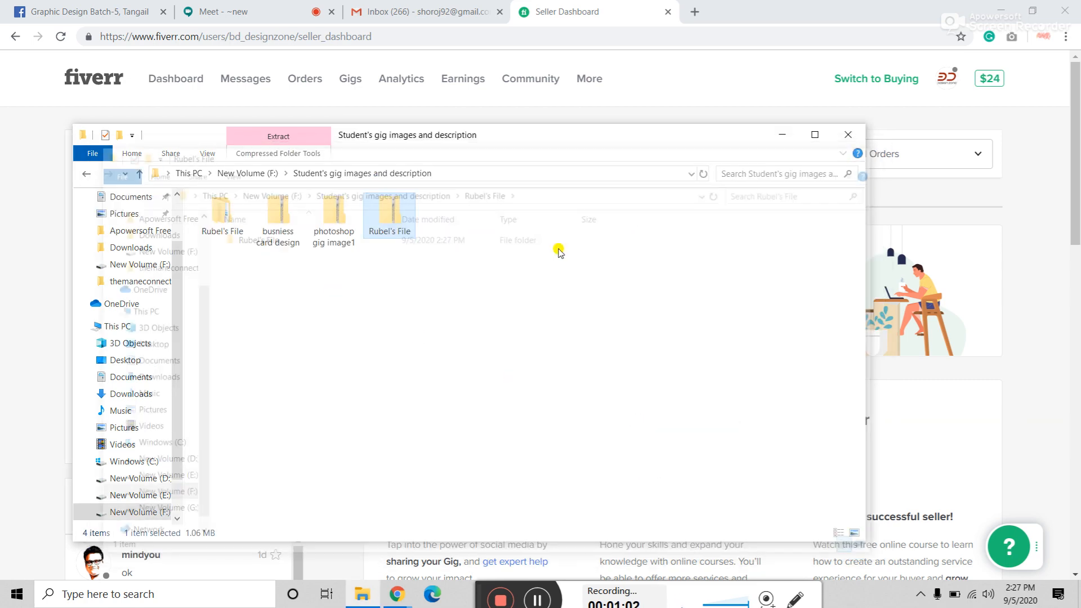
Step: Delete the original zip archive and refresh the folder view
click(390, 223)
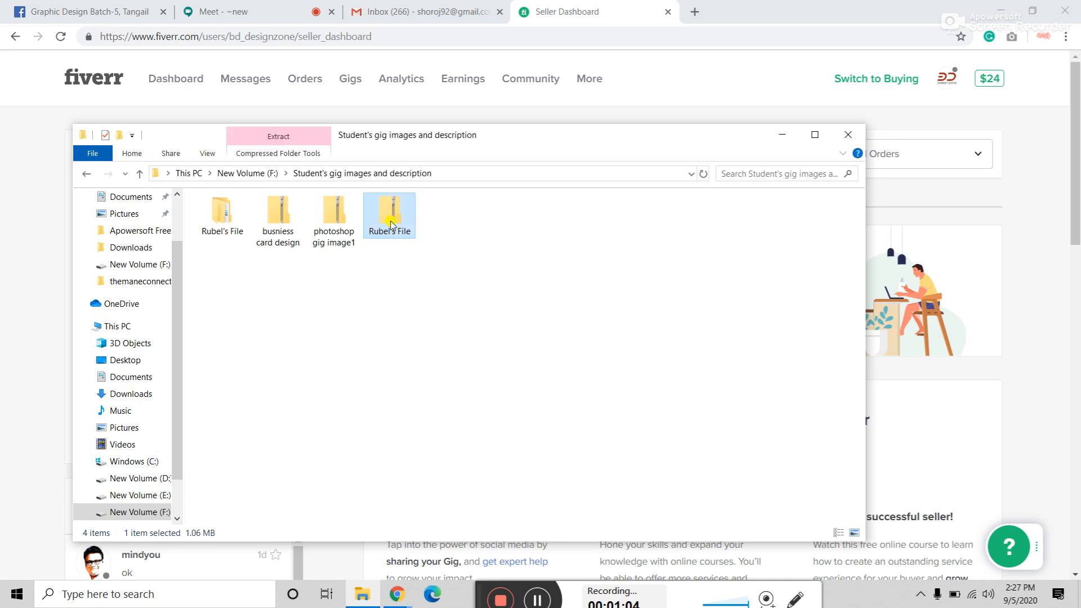
key(Delete)
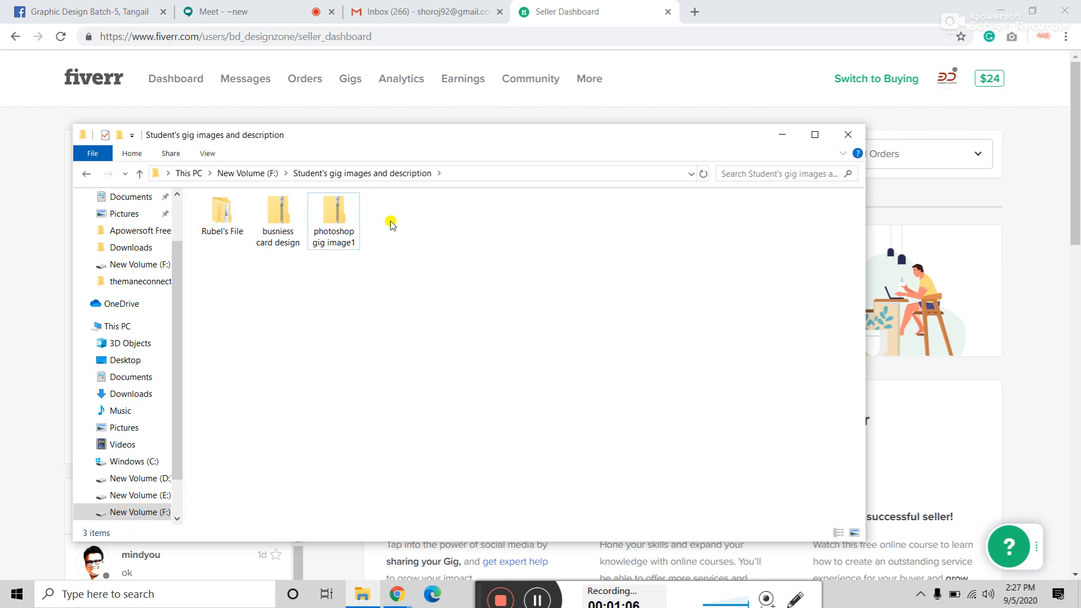
right_click(417, 258)
click(459, 314)
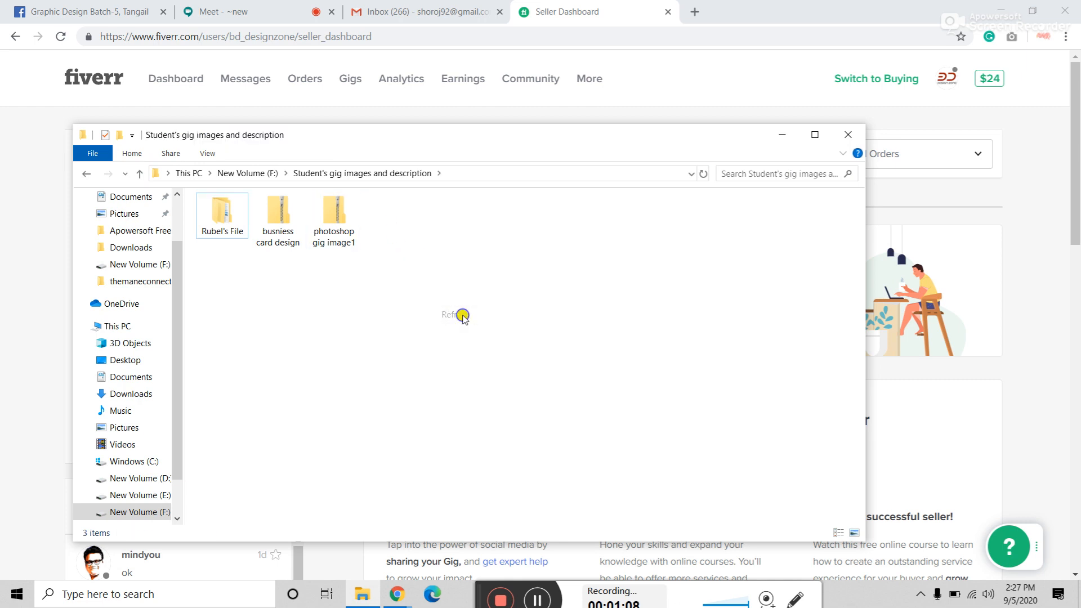
right_click(461, 314)
click(501, 374)
right_click(461, 315)
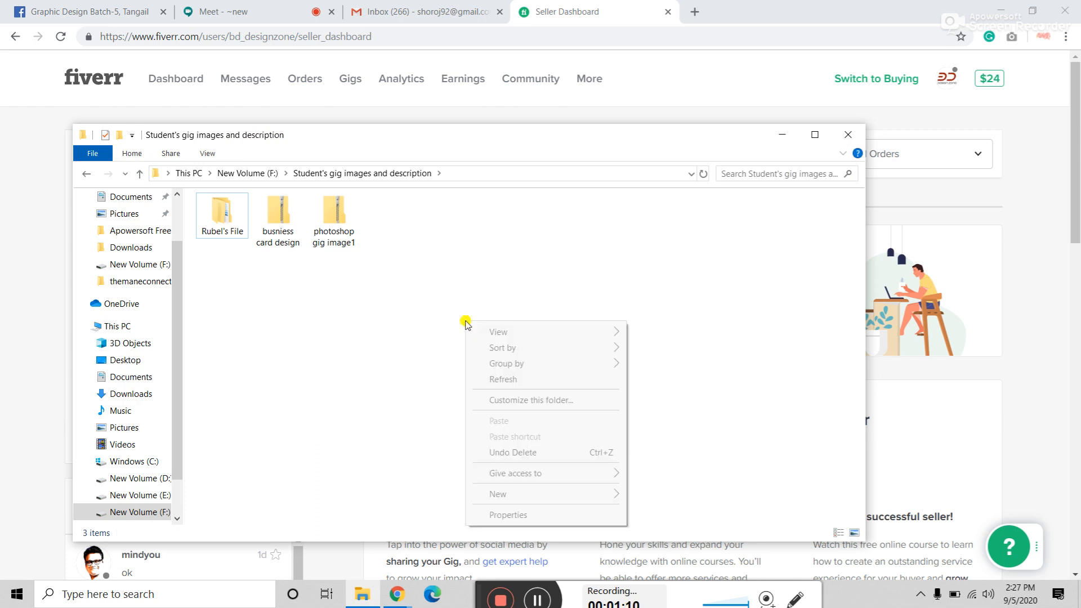
click(506, 378)
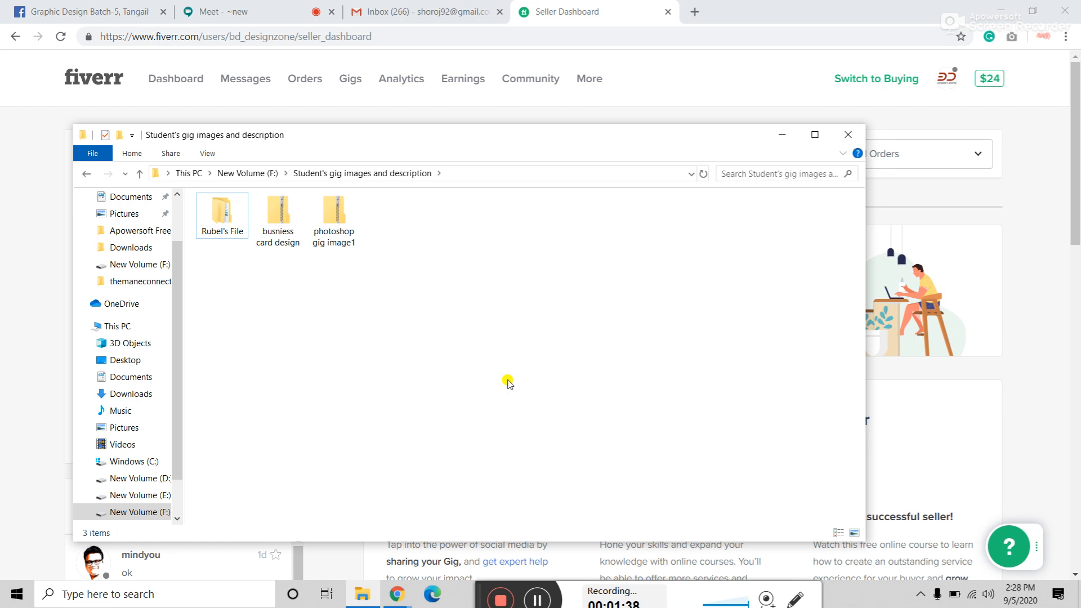
Step: Open Rubel's File and its inner image subfolder, then view GIG (1) in Photos
click(225, 222)
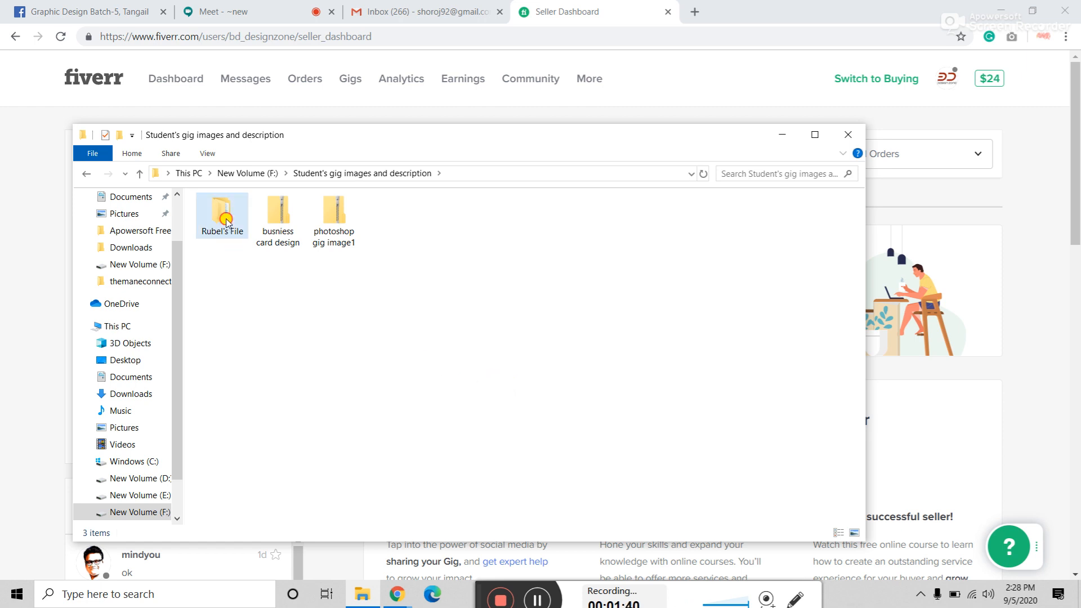
double_click(226, 221)
double_click(232, 225)
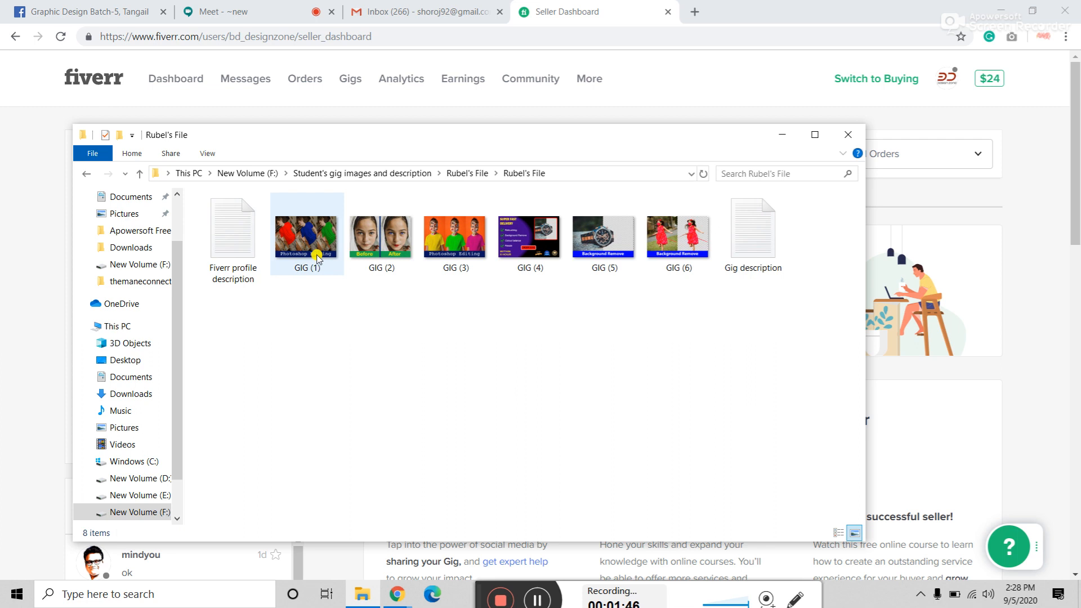
mouse_move(317, 259)
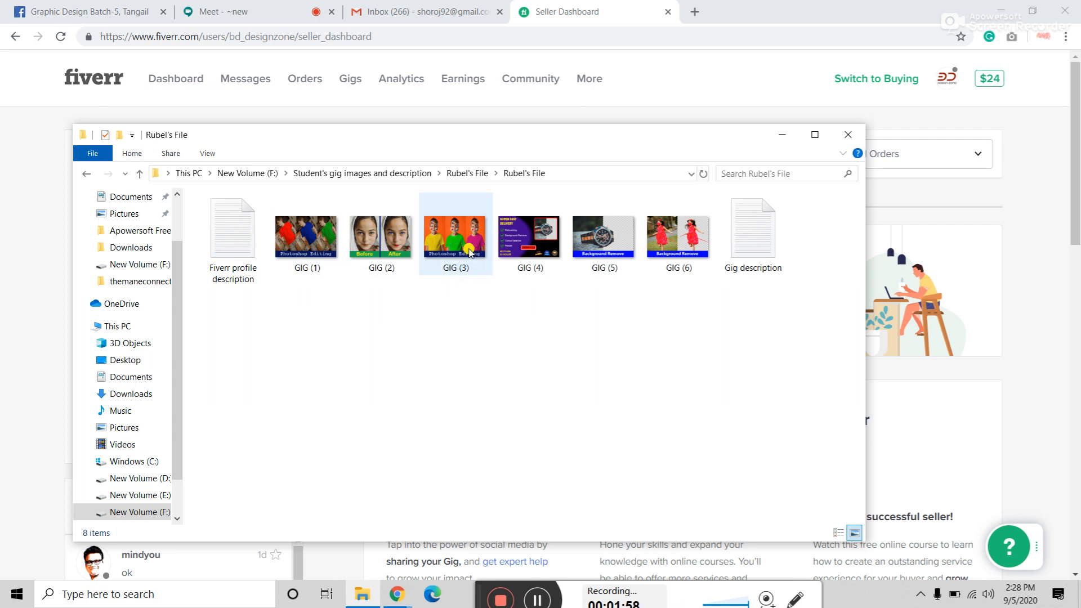
mouse_move(469, 251)
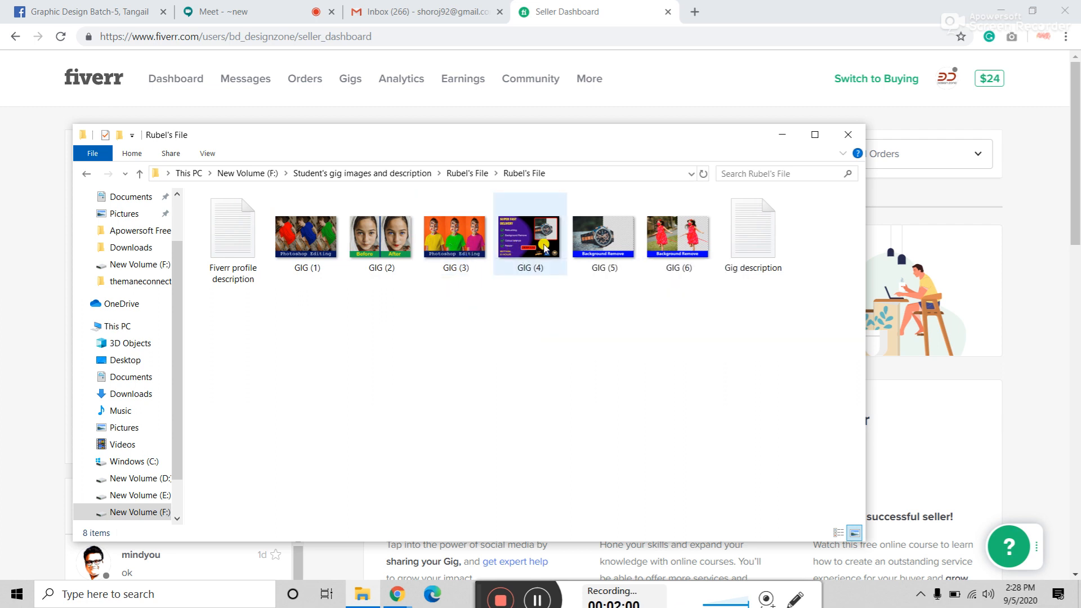
mouse_move(606, 239)
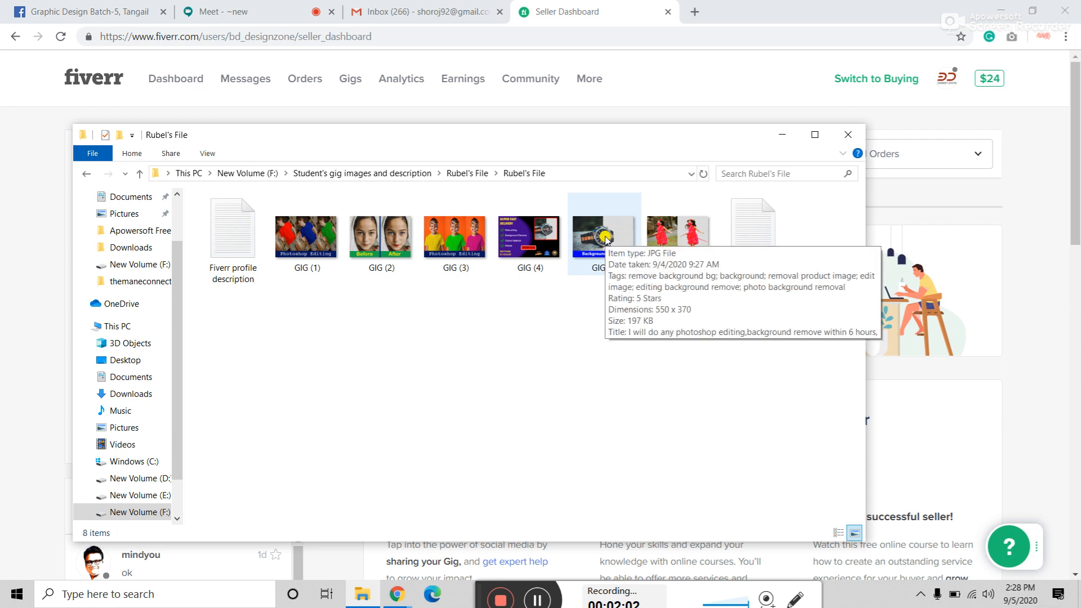
mouse_move(681, 243)
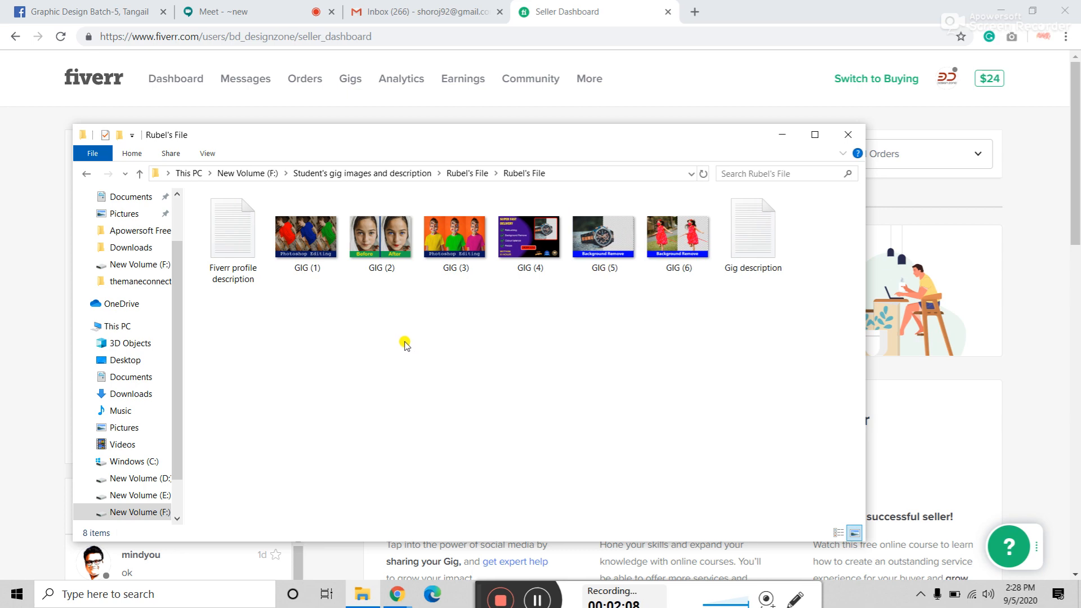
double_click(300, 249)
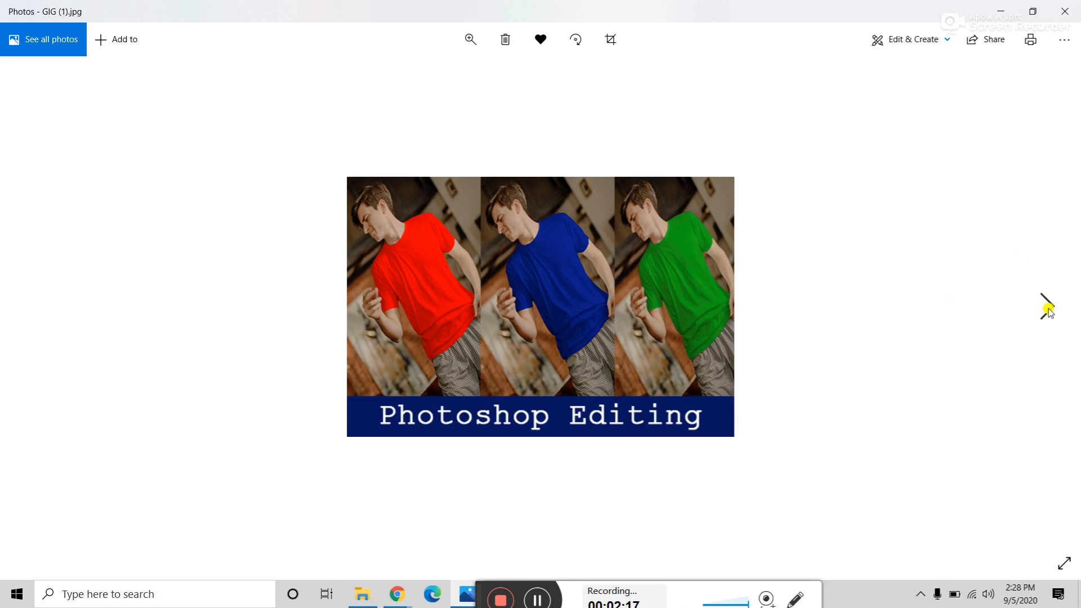
Step: Show the GIG (2) Before/After portrait in Photos, then check the taskbar's open windows
click(1047, 309)
click(31, 309)
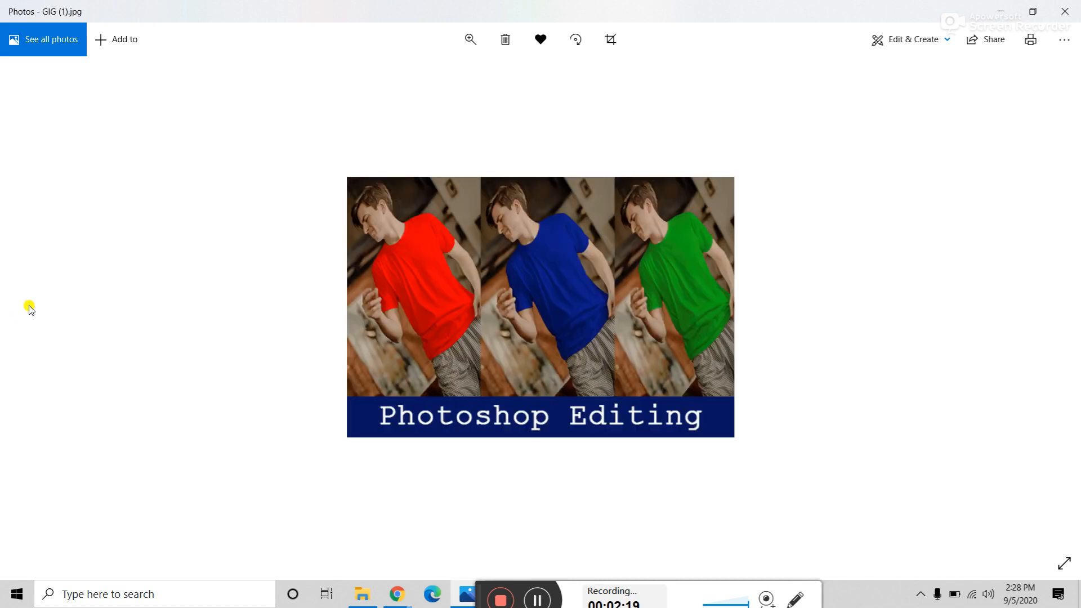
click(1047, 307)
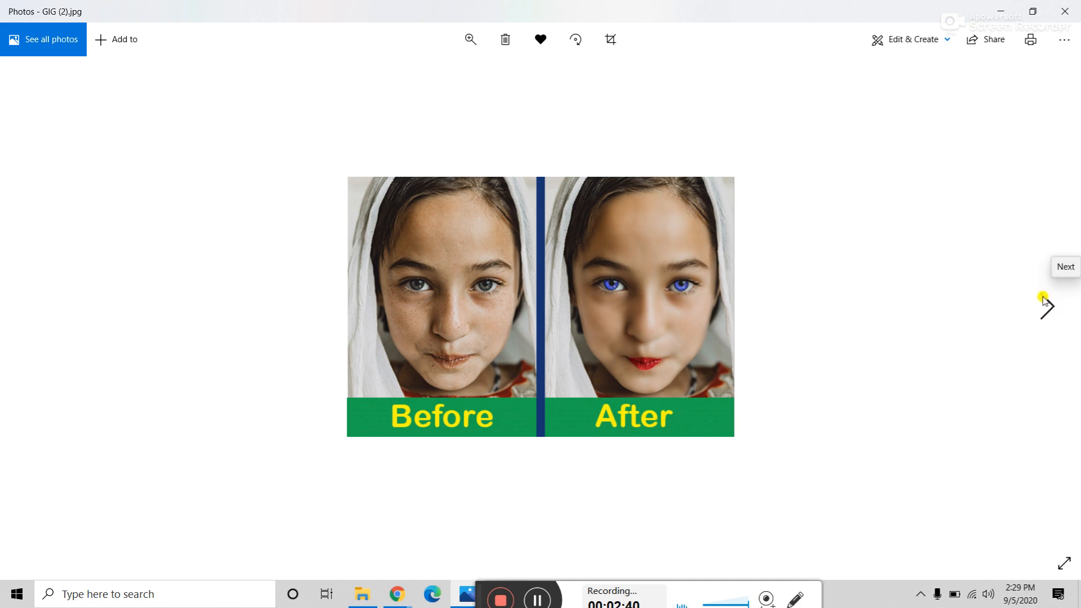
click(397, 594)
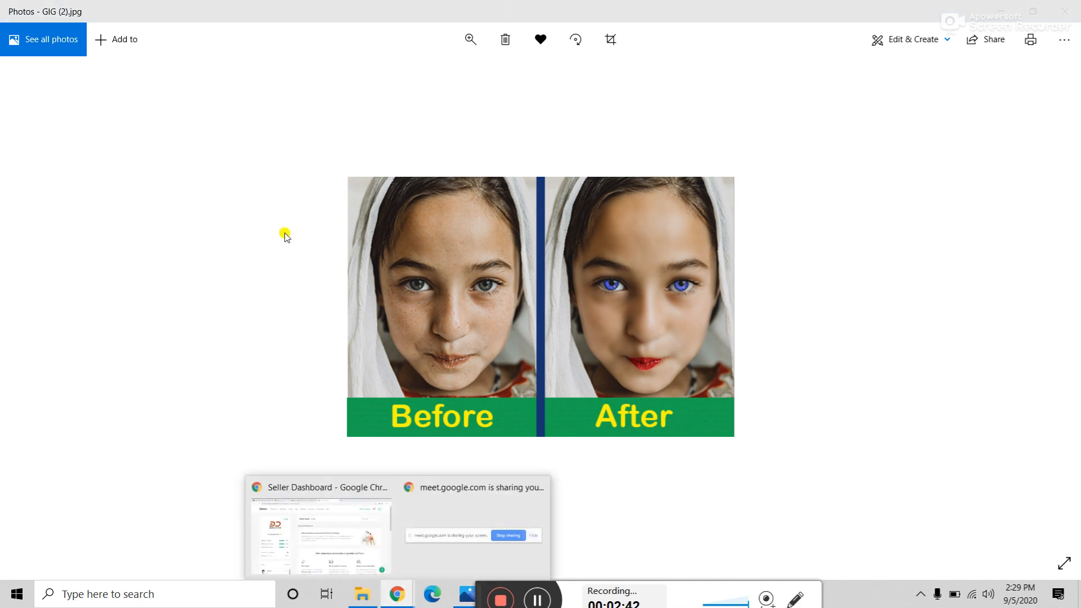
click(344, 527)
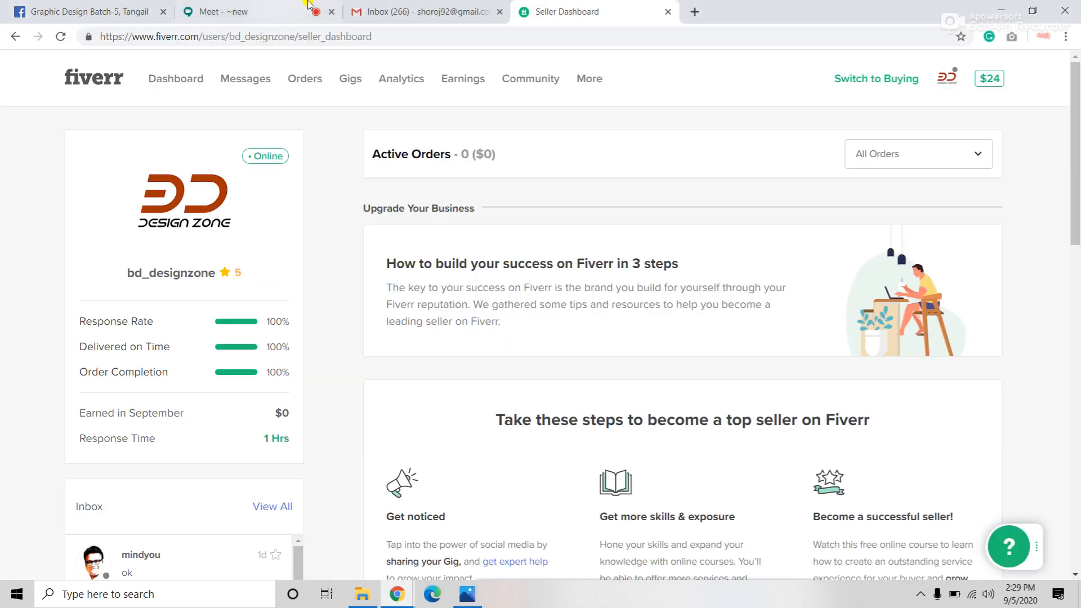
click(255, 10)
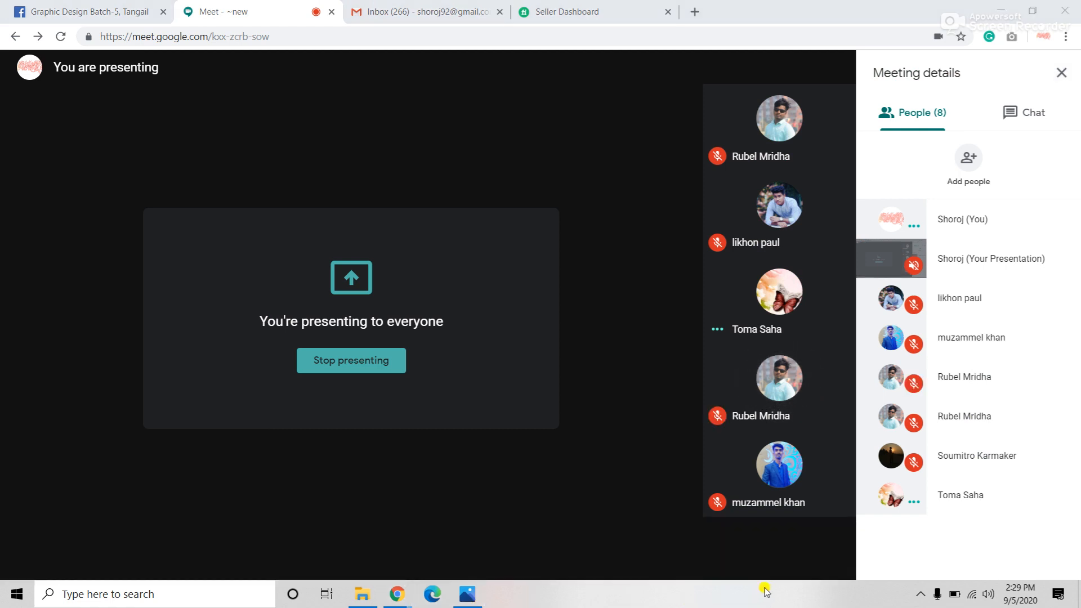
click(795, 574)
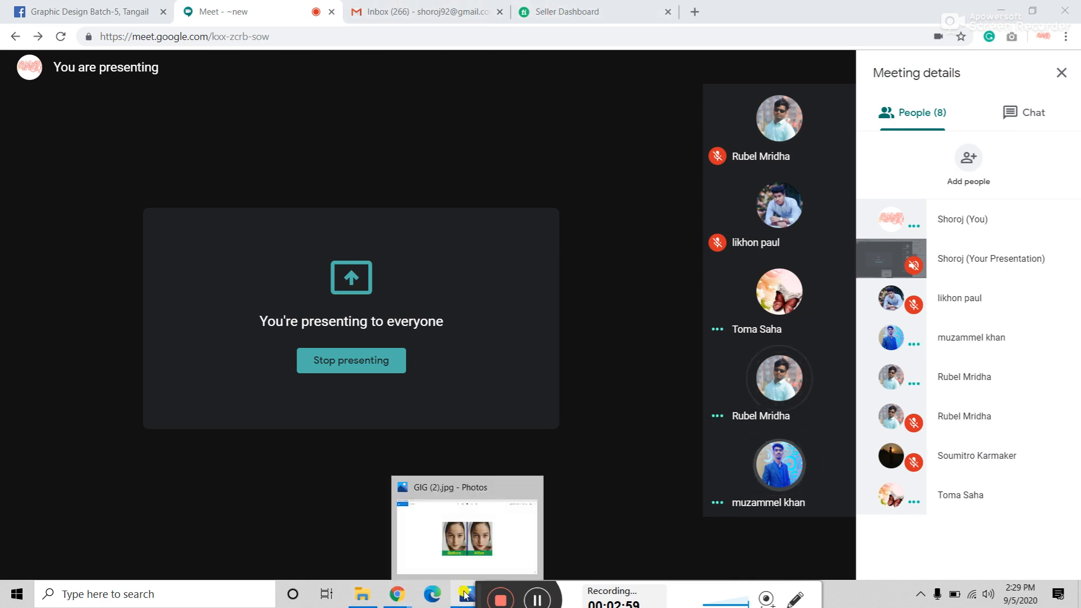
click(465, 593)
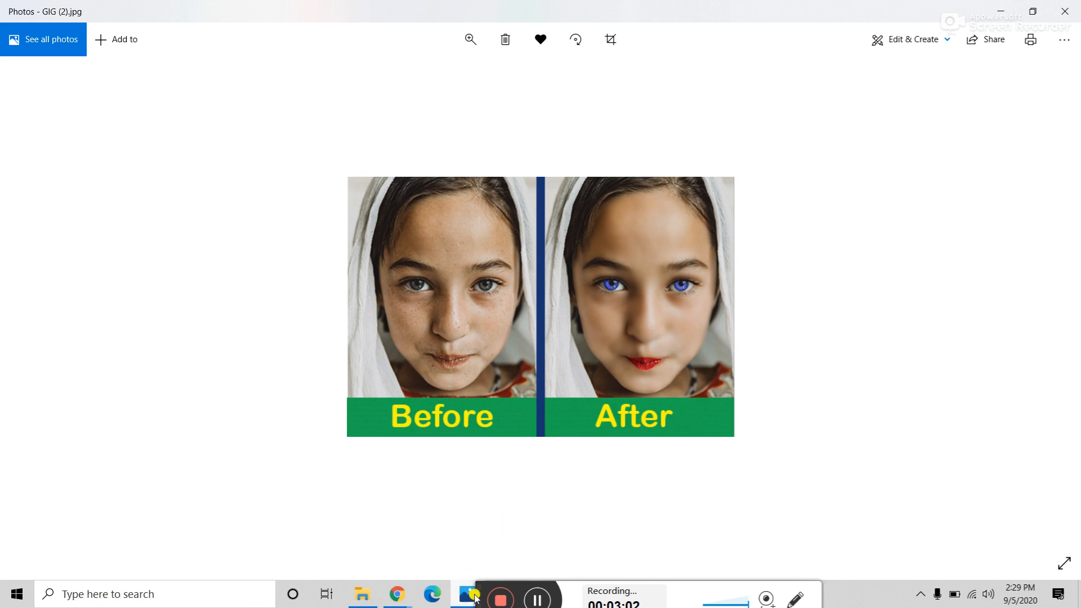
Step: Zoom in and out on GIG (2), then page through GIG (3) to the GIG (4) delivery banner
drag(480, 590, 508, 594)
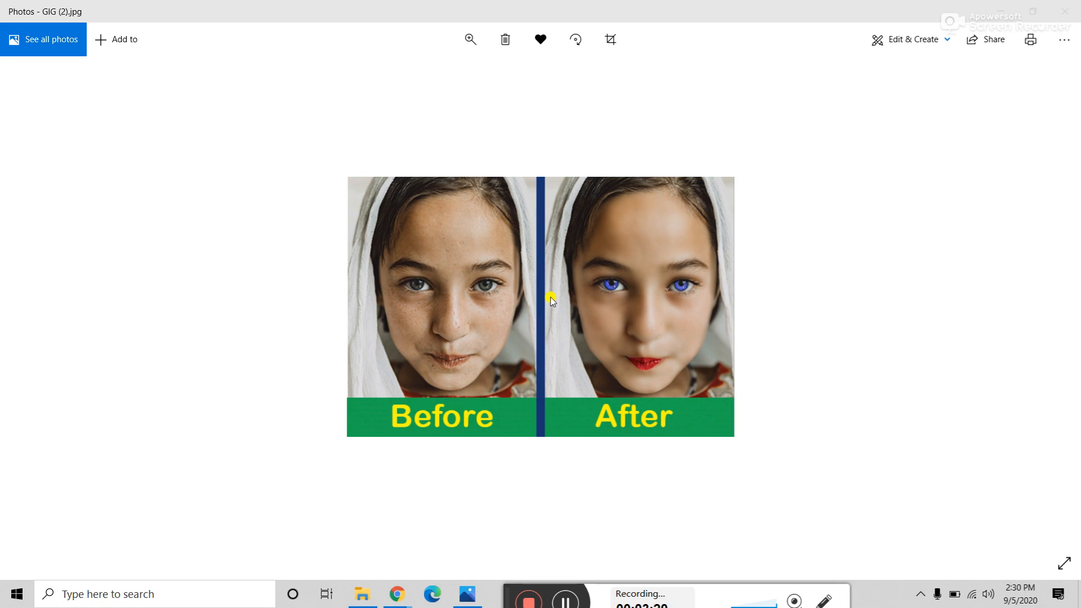
scroll(551, 300, up, 5)
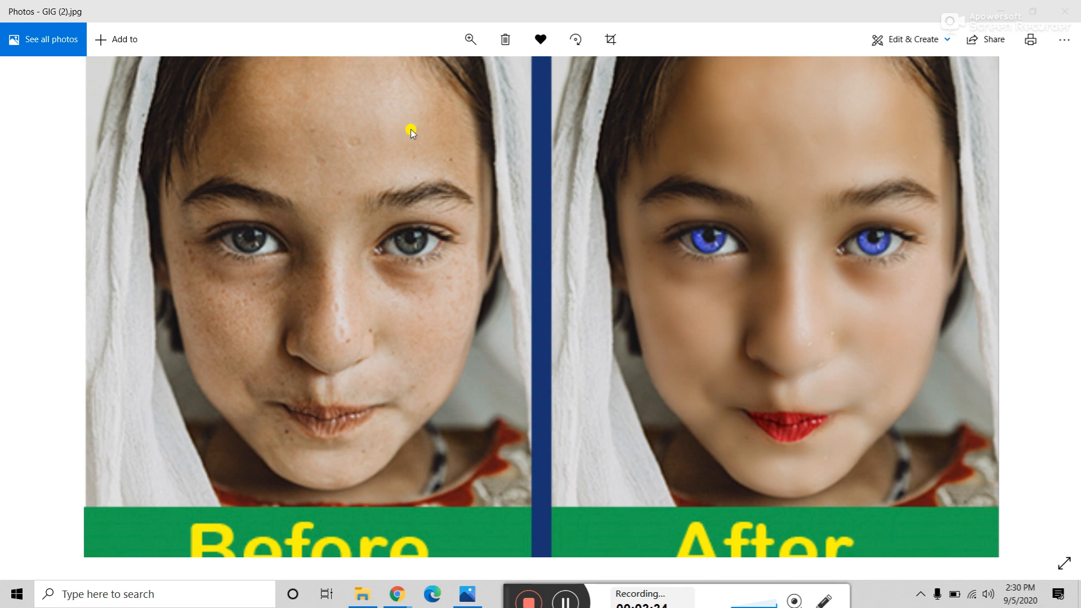
scroll(411, 130, down, 3)
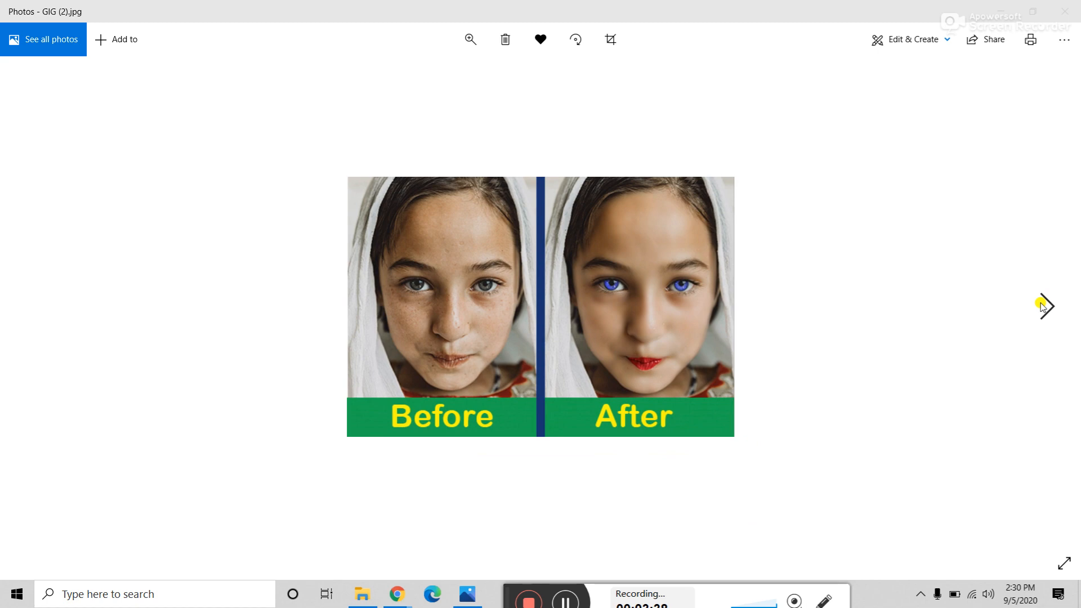
click(1045, 307)
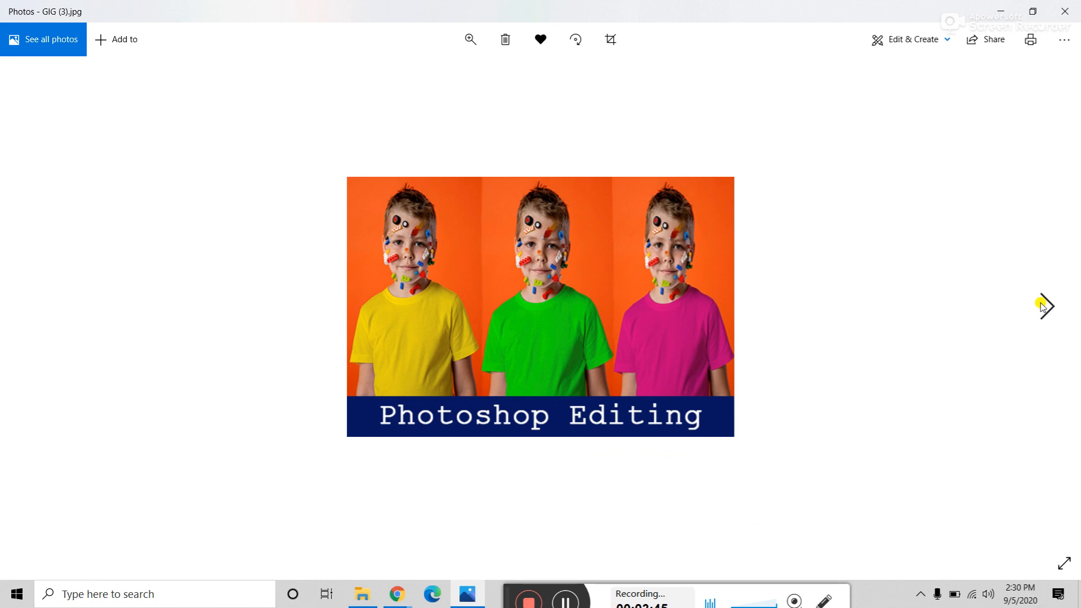
click(1043, 306)
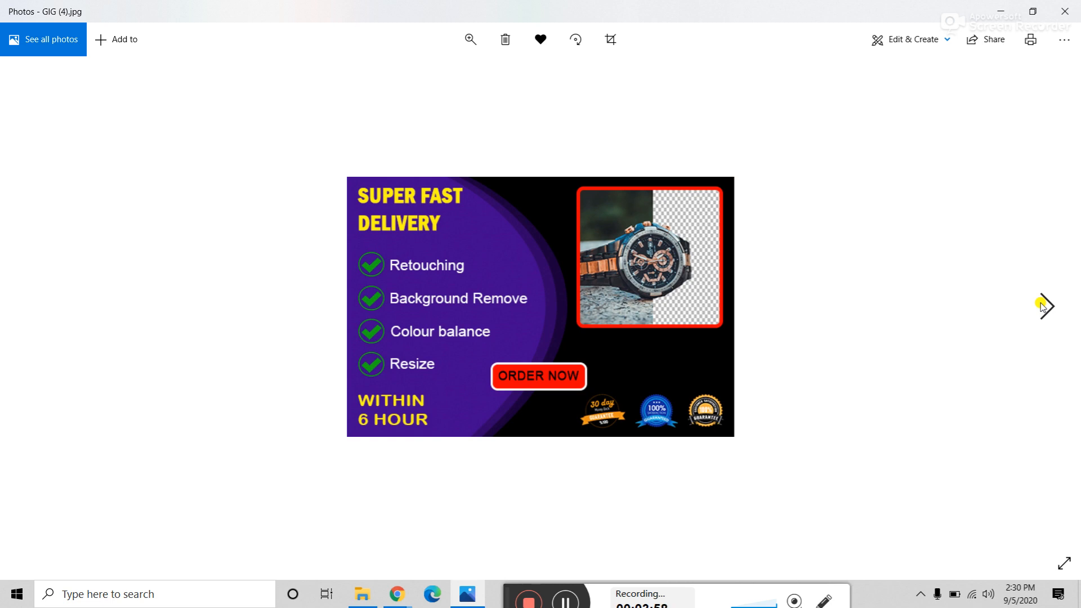
Step: Flip back and forth between the GIG (5) watch and GIG (6) red-dress images
click(1045, 306)
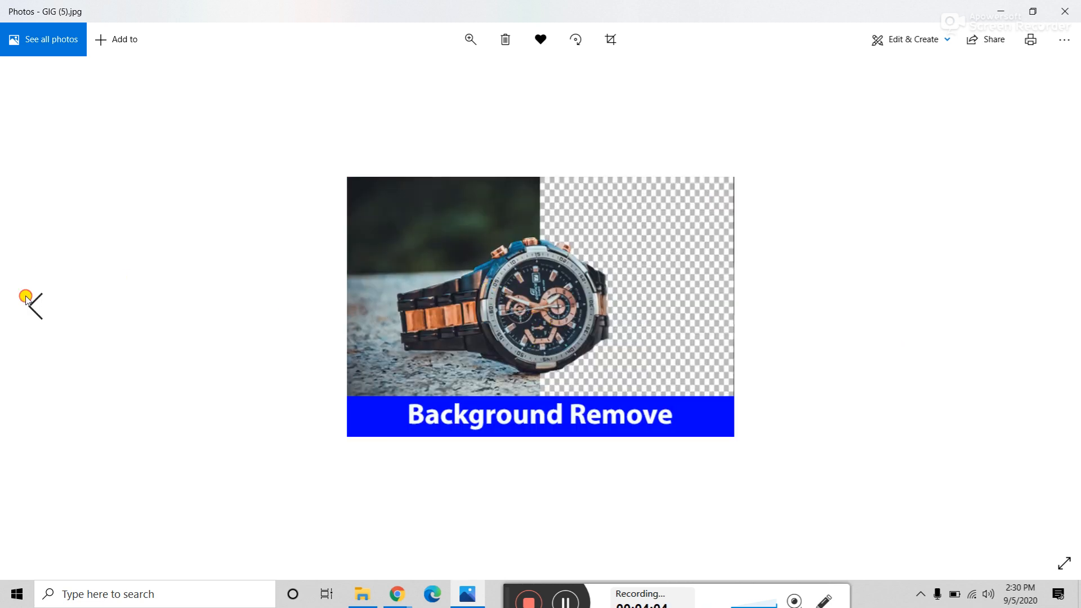
click(29, 300)
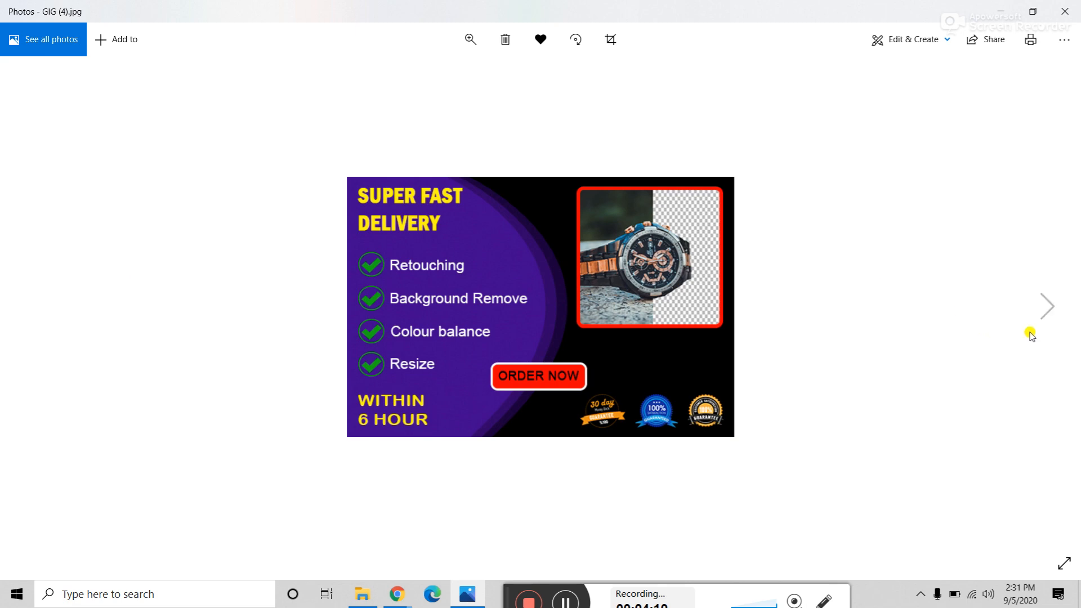
click(1057, 305)
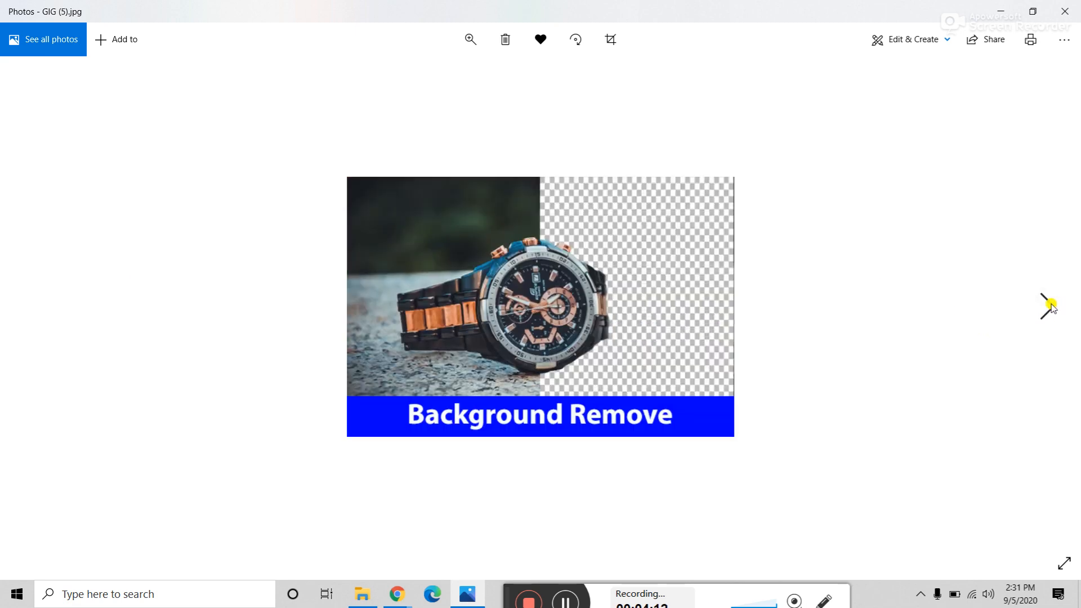
click(1051, 305)
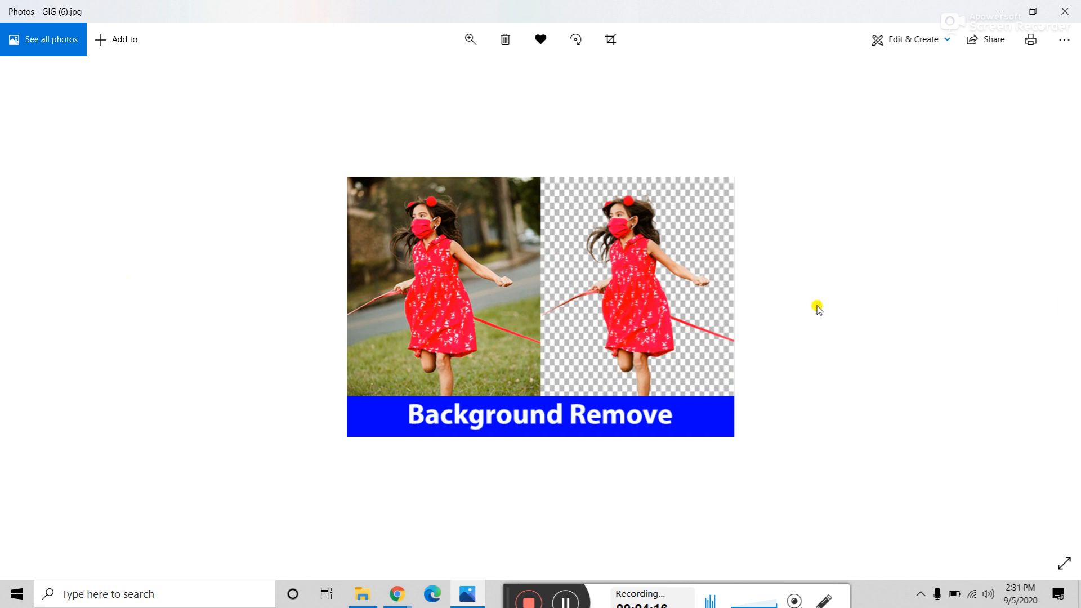
click(31, 315)
click(31, 315)
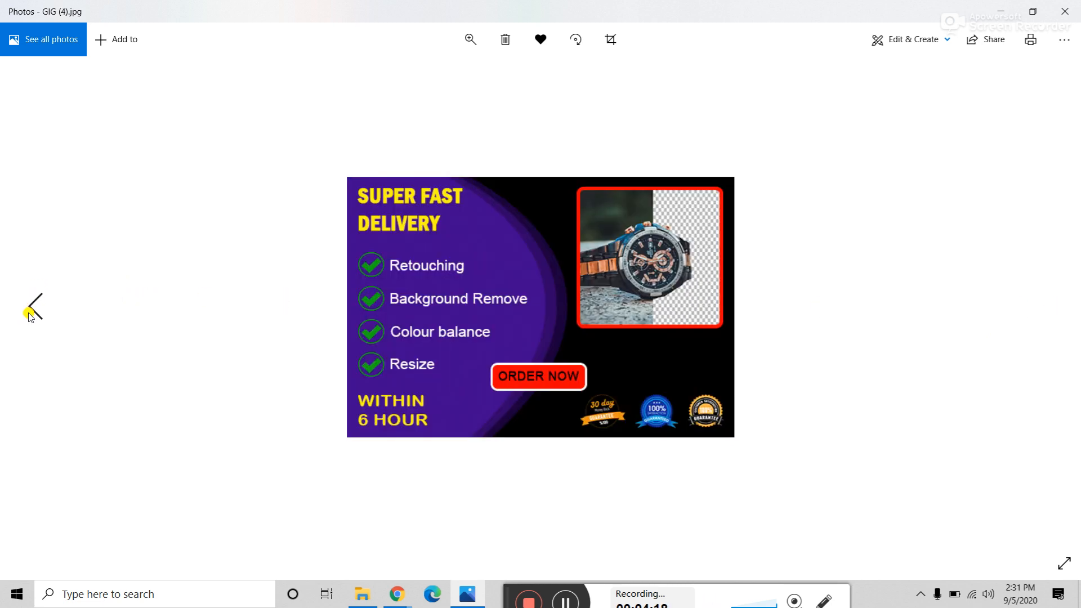
click(1042, 315)
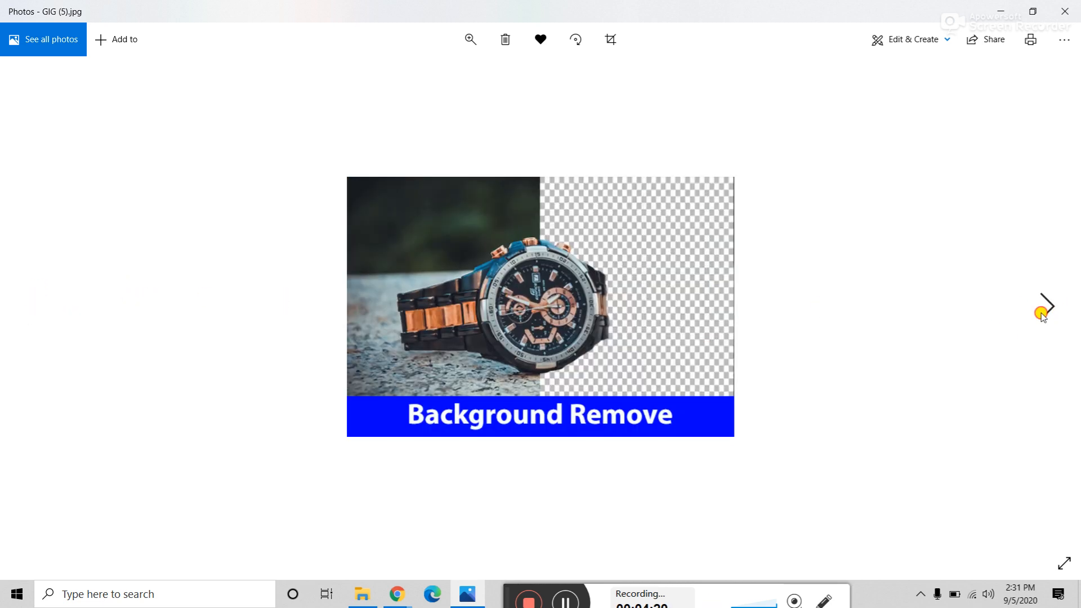
click(1042, 314)
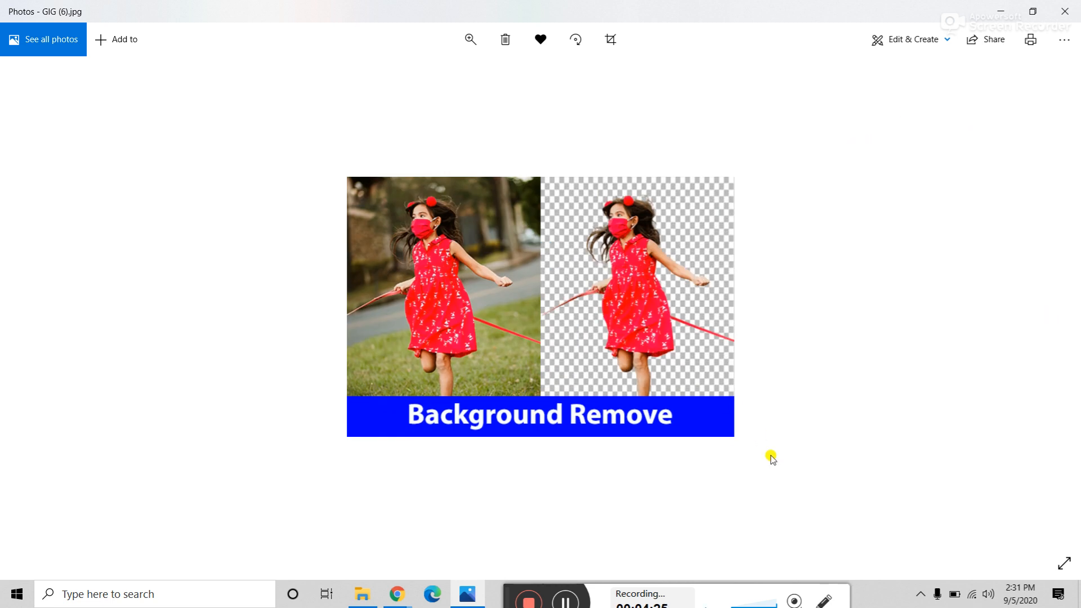
Step: Close Photos and open the Fiverr profile description file from the gig images folder
click(1068, 8)
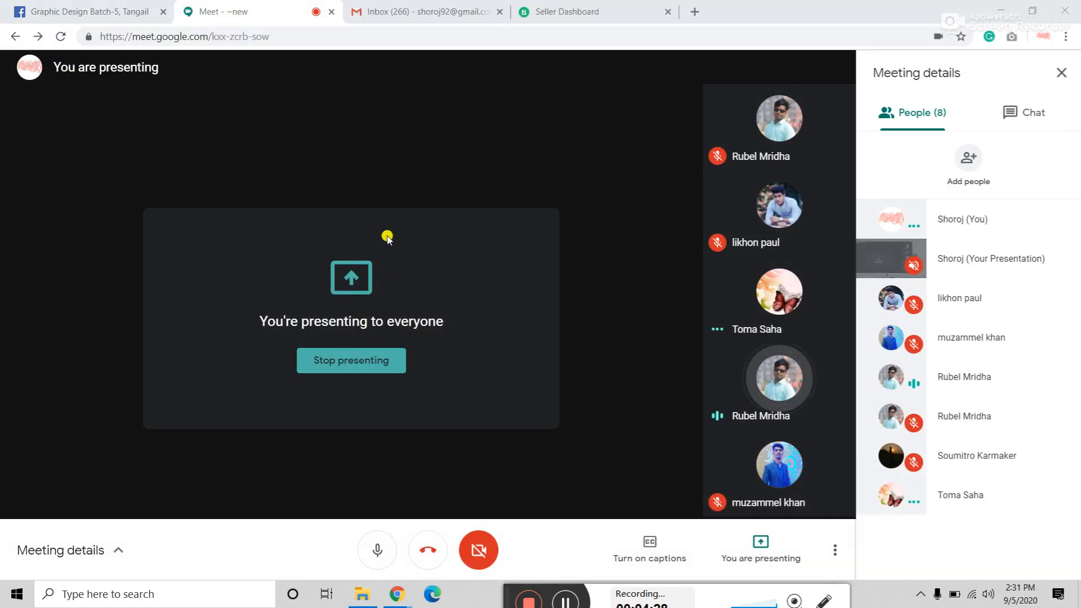
click(359, 592)
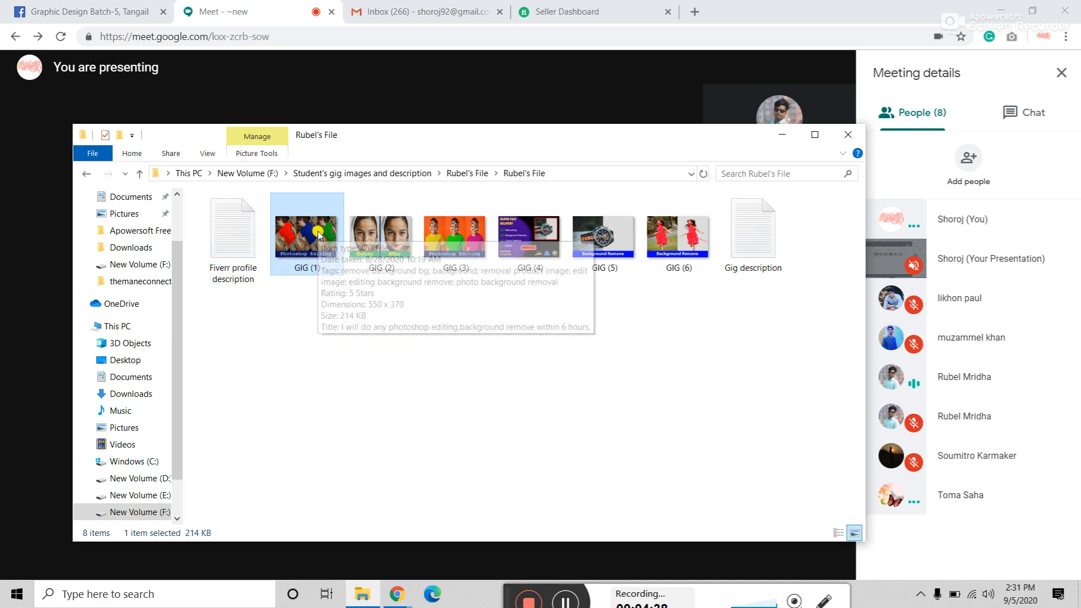
click(344, 392)
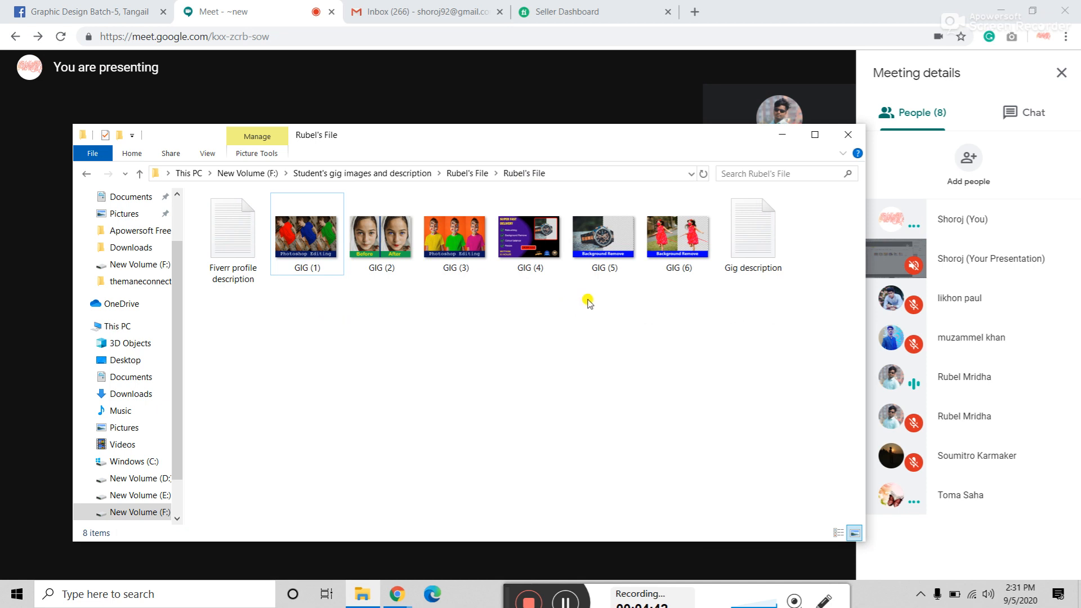
drag(526, 298, 697, 247)
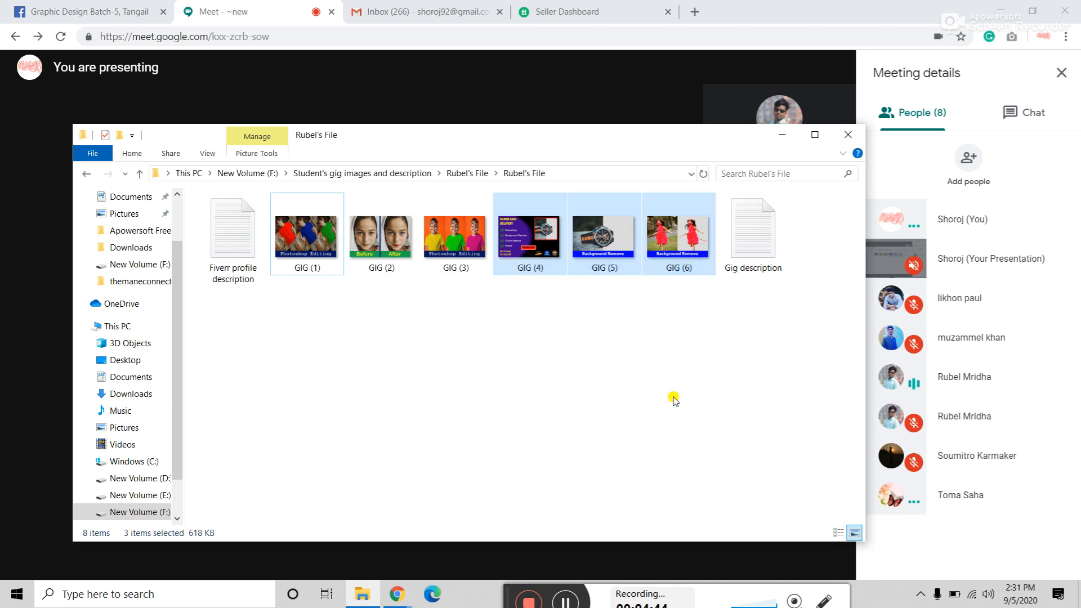
click(675, 399)
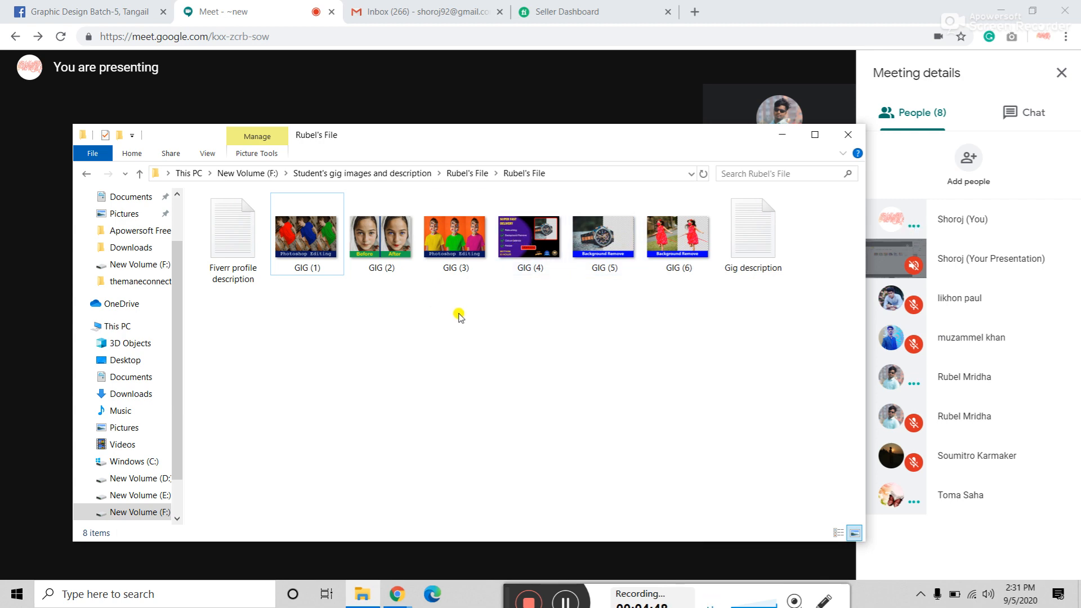
double_click(220, 240)
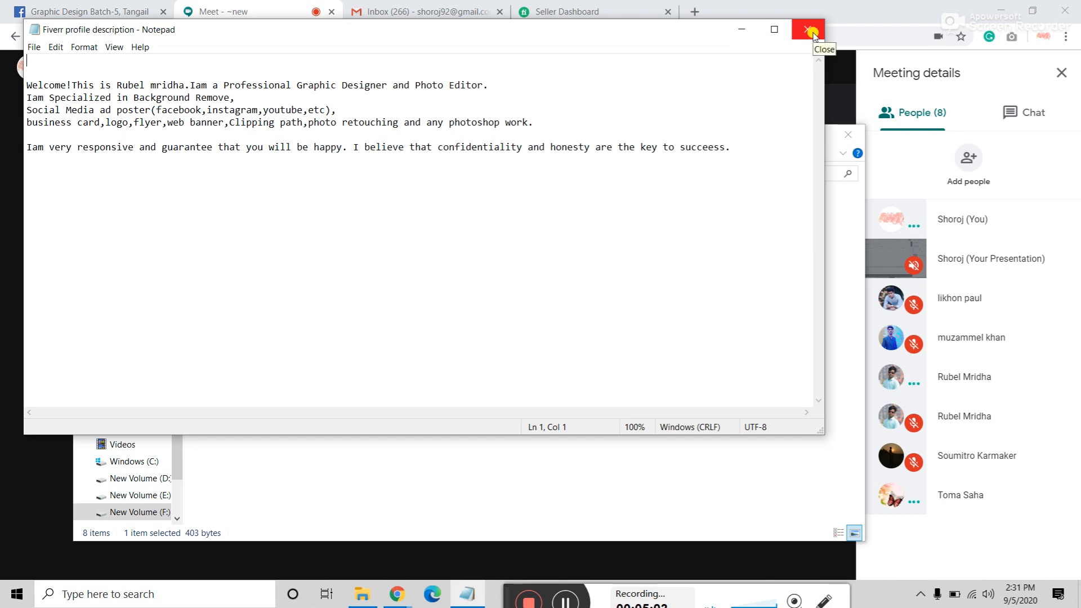
Step: Close the Fiverr profile description and select the Gig description file
click(812, 33)
click(760, 239)
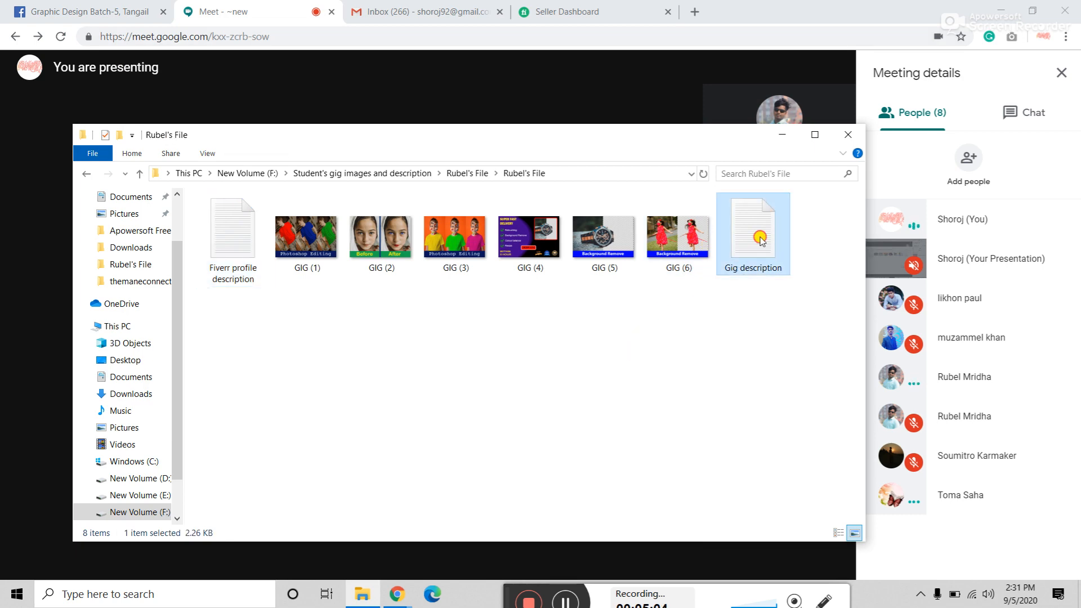
double_click(759, 239)
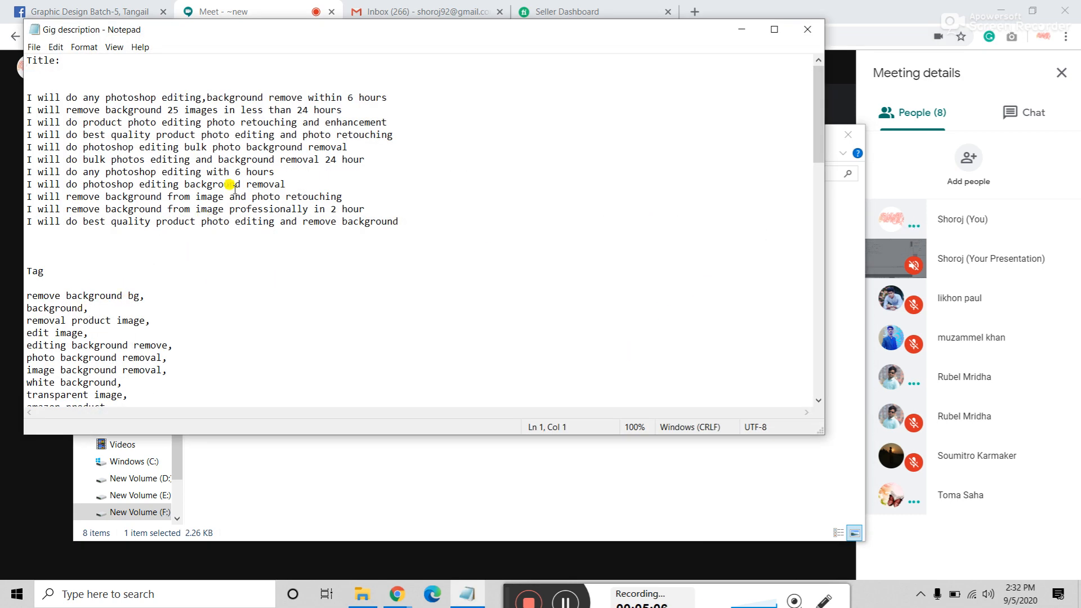
scroll(428, 237, down, 14)
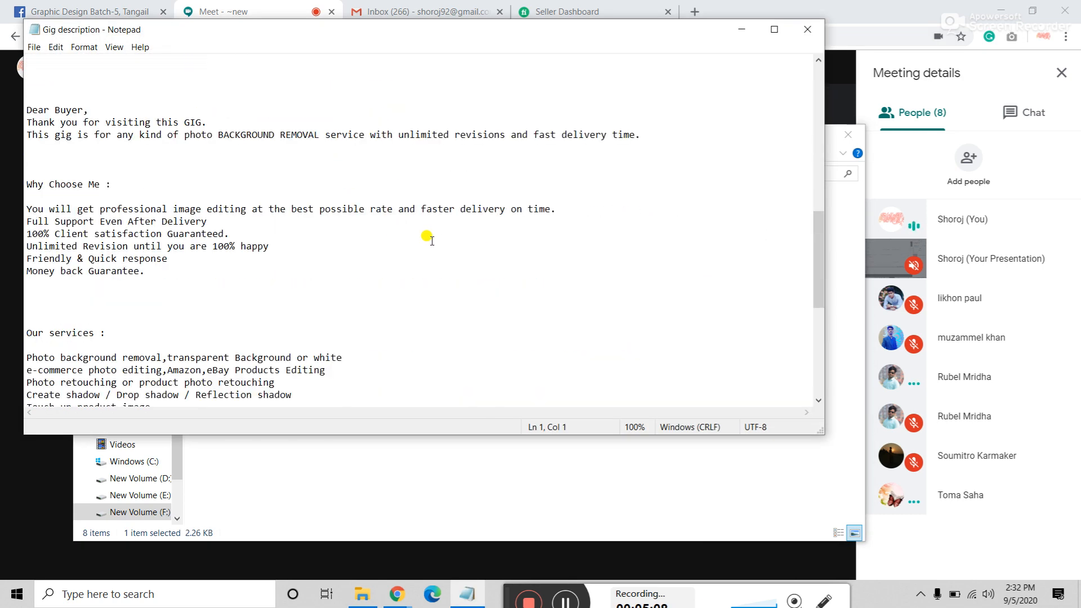
scroll(431, 240, down, 8)
scroll(431, 240, up, 3)
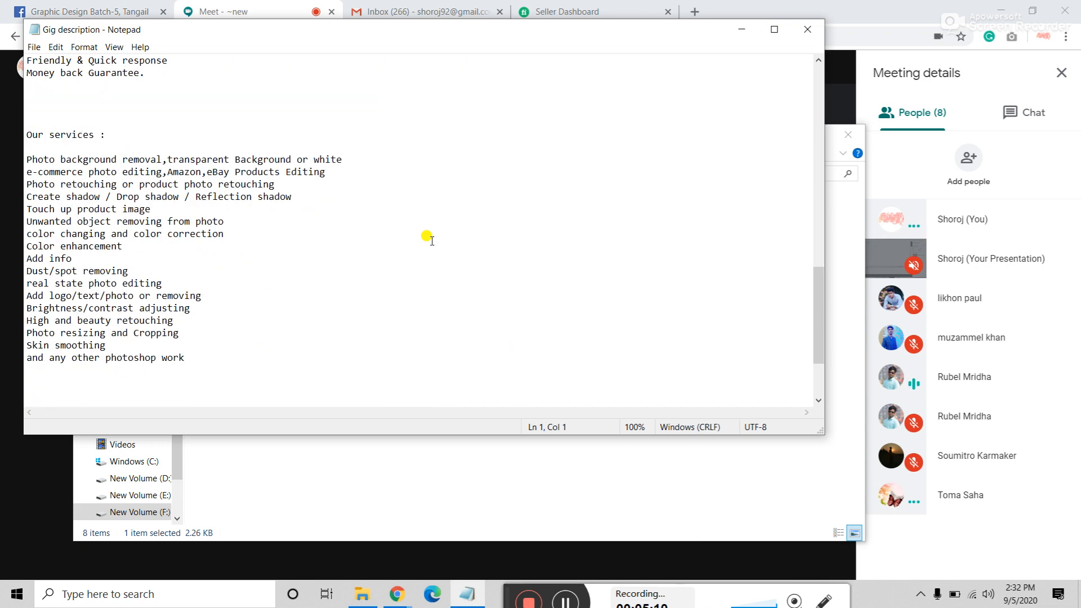
scroll(432, 241, down, 3)
scroll(431, 240, up, 20)
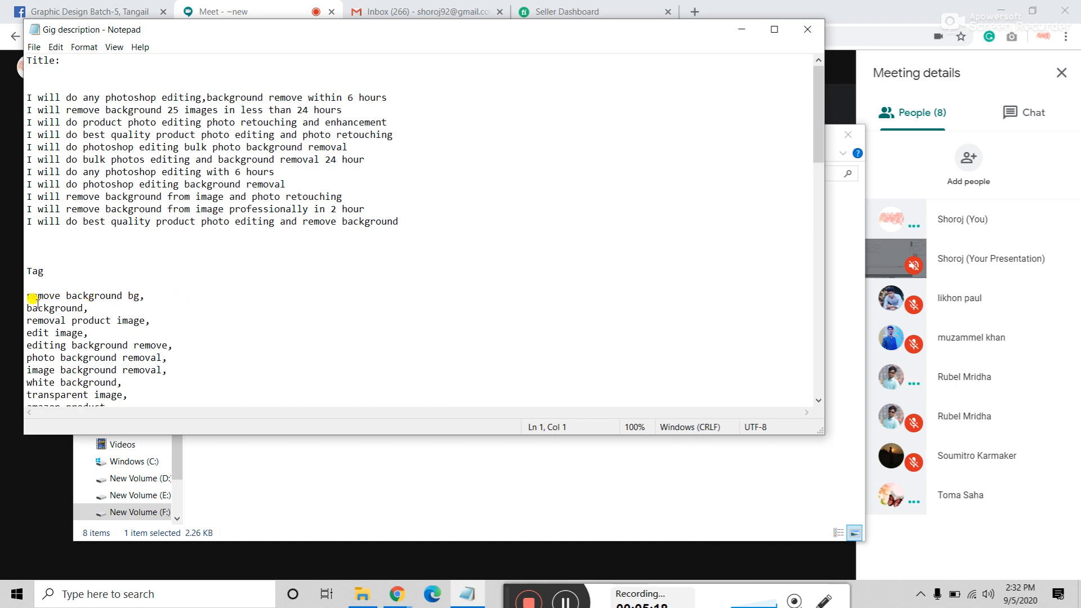
scroll(35, 293, down, 10)
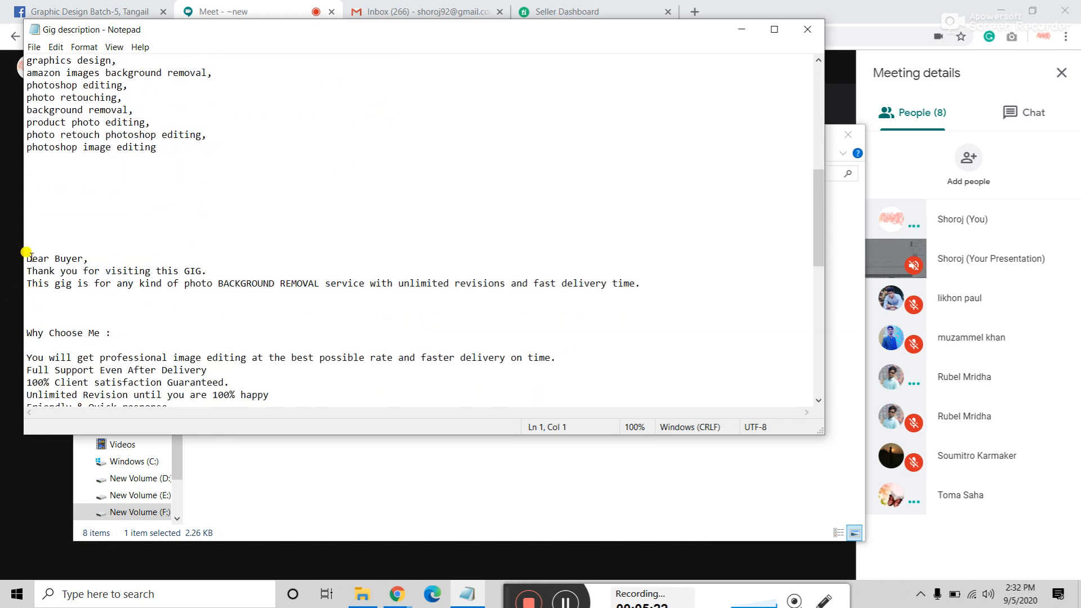
drag(27, 257, 242, 271)
click(243, 271)
drag(100, 283, 497, 292)
click(467, 311)
scroll(459, 307, down, 2)
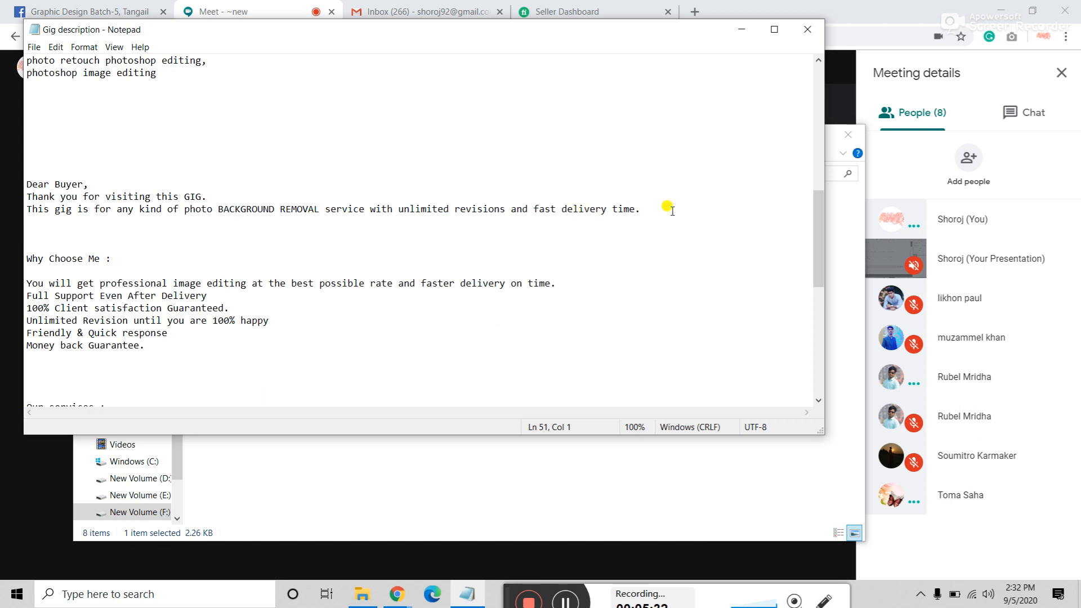
scroll(670, 209, down, 1)
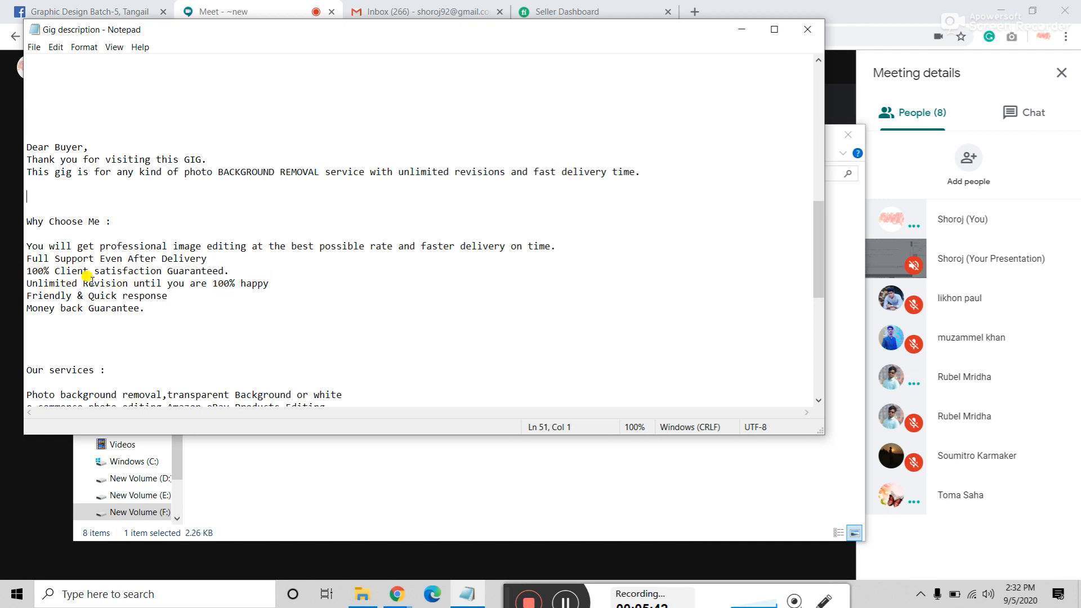
drag(56, 292, 124, 291)
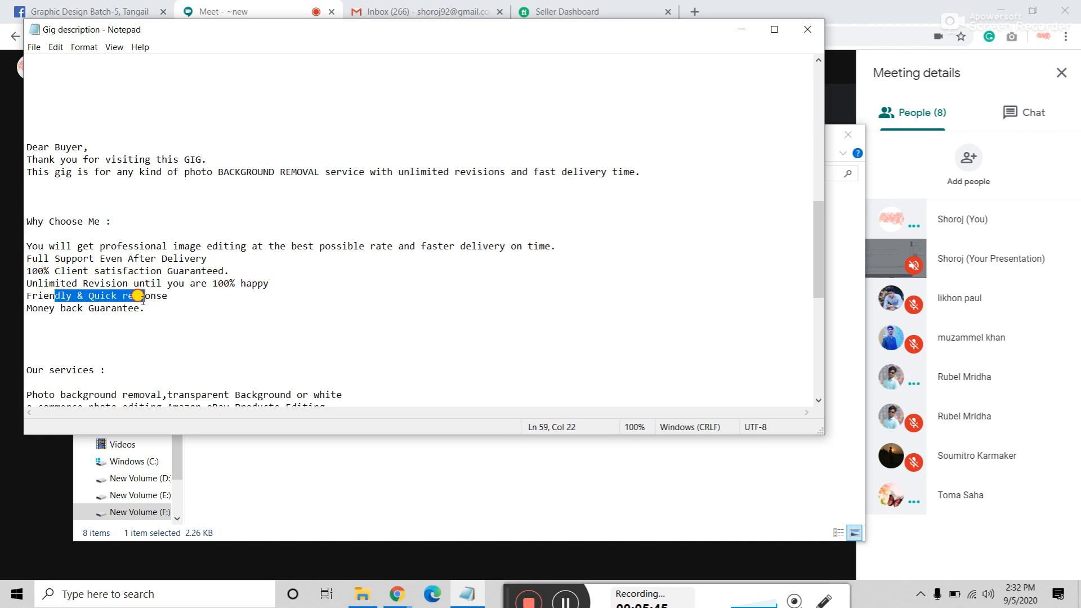
click(145, 295)
scroll(108, 306, down, 2)
scroll(38, 316, down, 2)
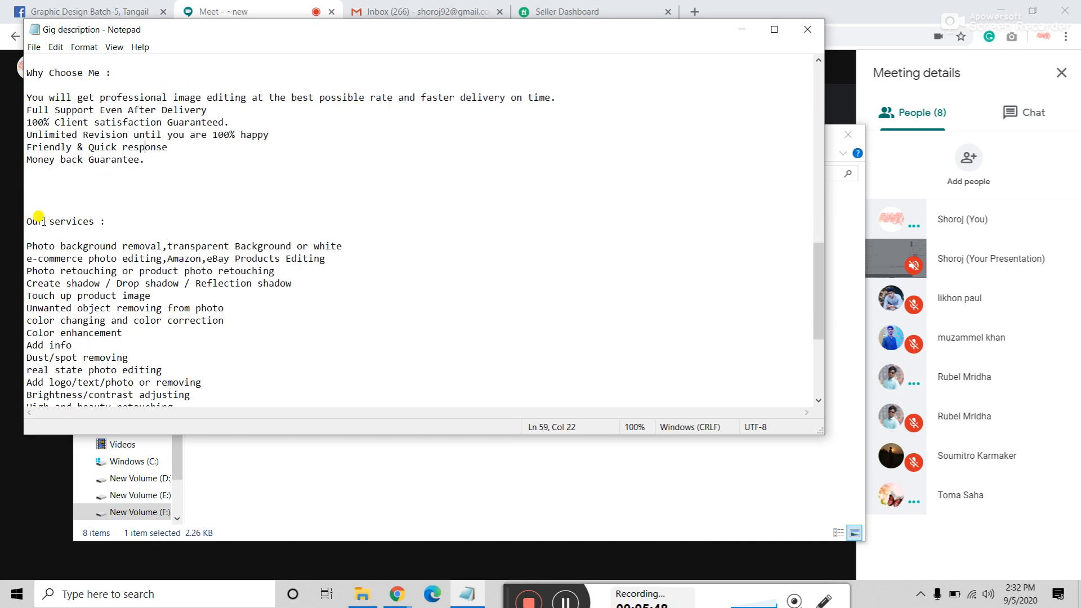
scroll(39, 219, down, 2)
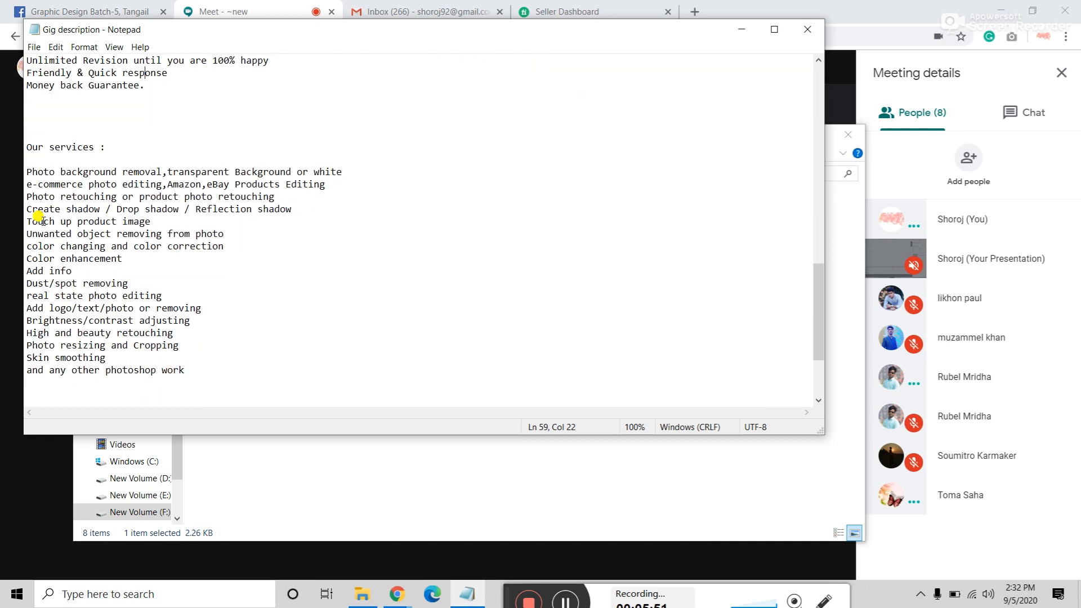
scroll(39, 219, down, 2)
scroll(39, 216, down, 2)
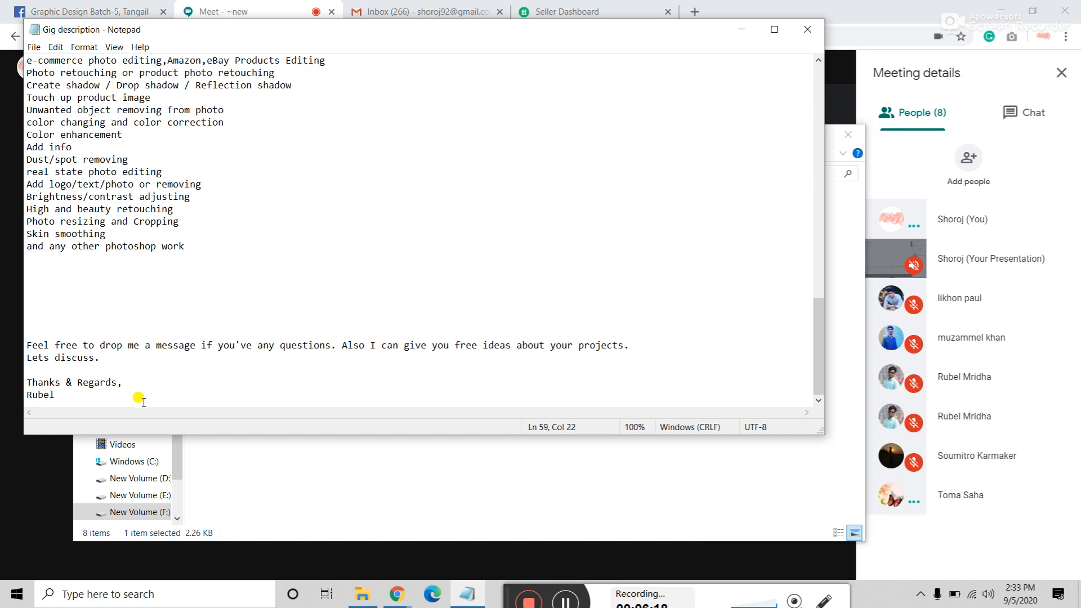
scroll(141, 401, up, 2)
scroll(138, 399, down, 2)
drag(55, 395, 19, 392)
click(78, 371)
scroll(79, 369, up, 7)
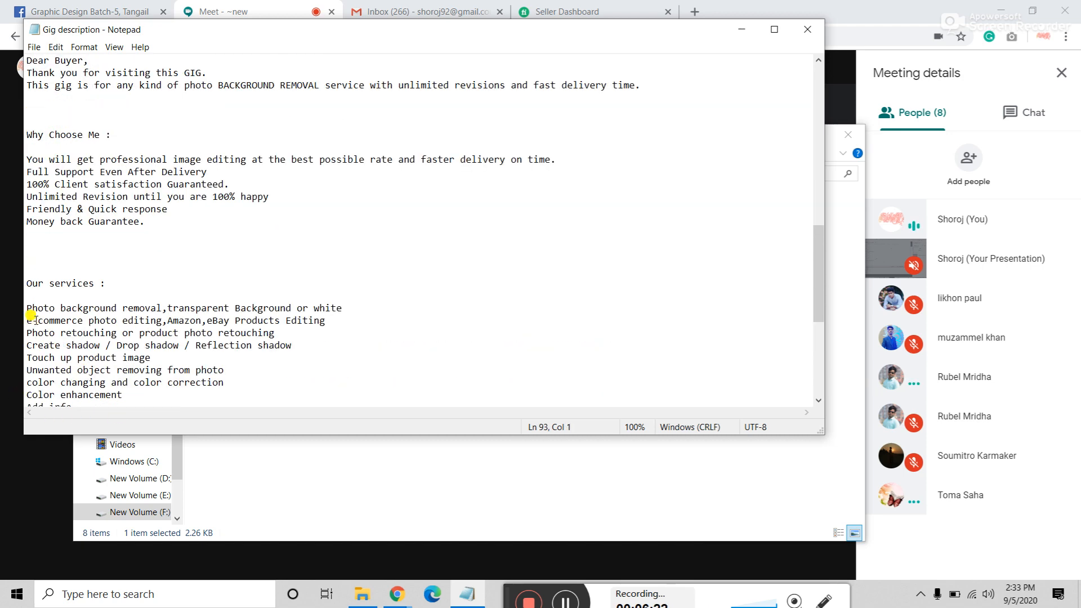
drag(45, 283, 18, 287)
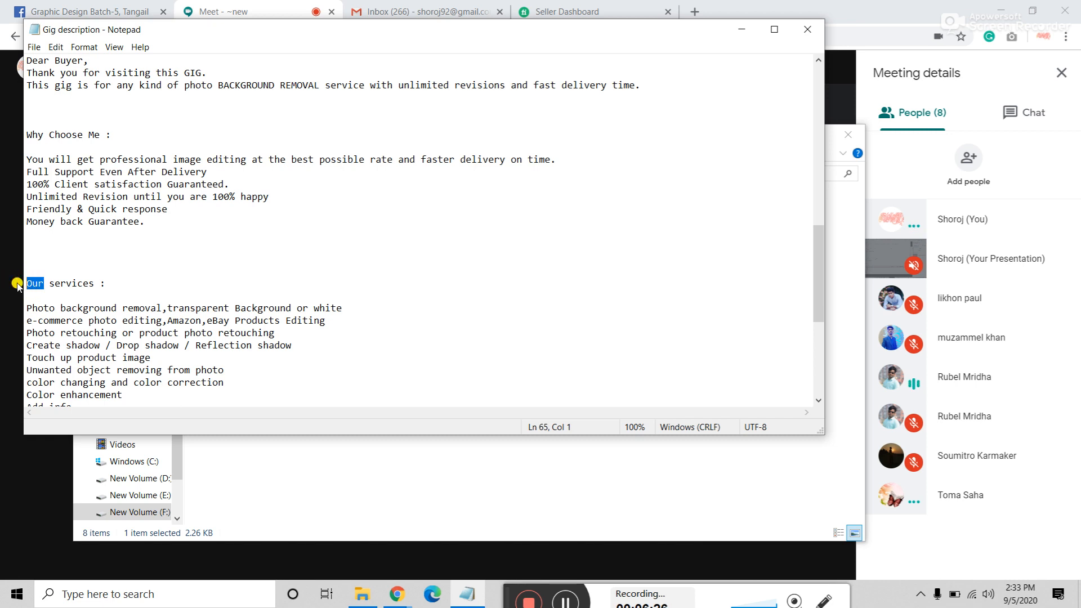
Step: Change the services heading from "Our" to "Other services:"
text(Other)
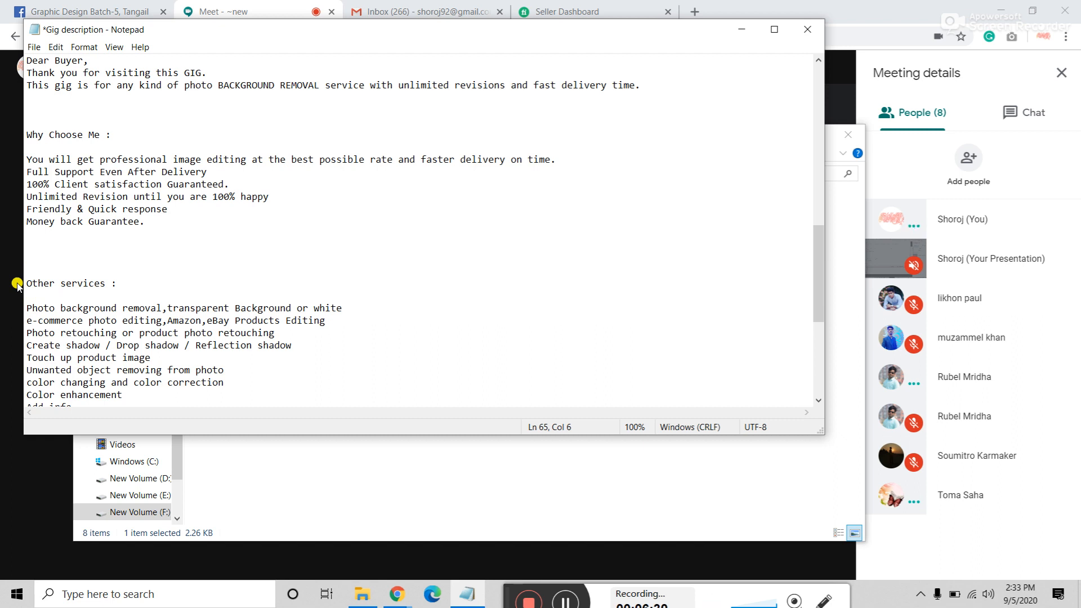
click(139, 283)
click(109, 281)
click(124, 290)
Step: Review the gig description from "Dear Buyer" onward, then minimize Notepad
scroll(125, 290, down, 1)
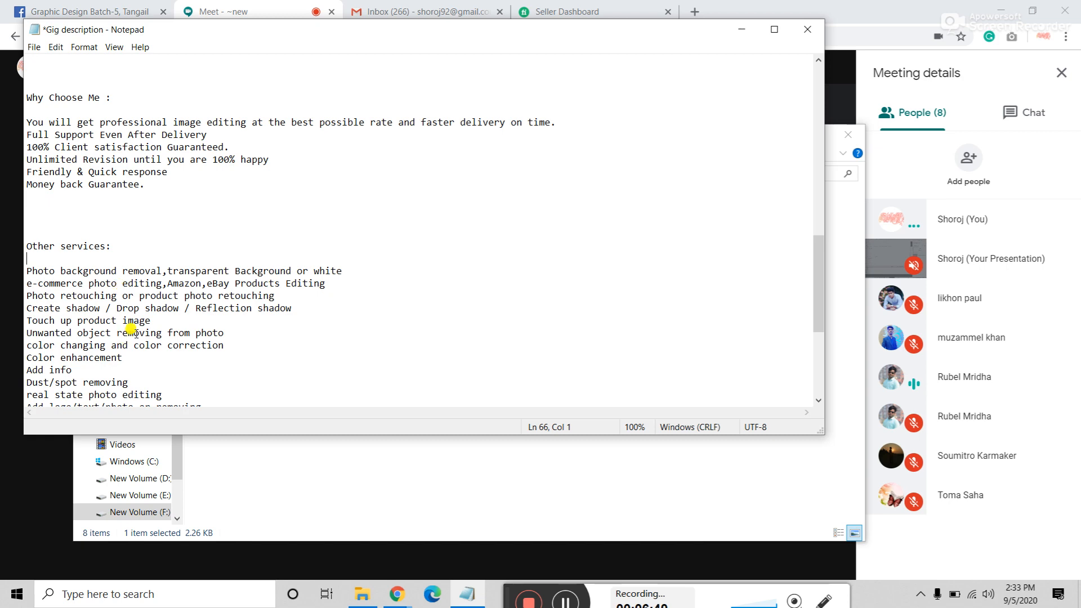
scroll(137, 333, down, 1)
scroll(136, 333, down, 2)
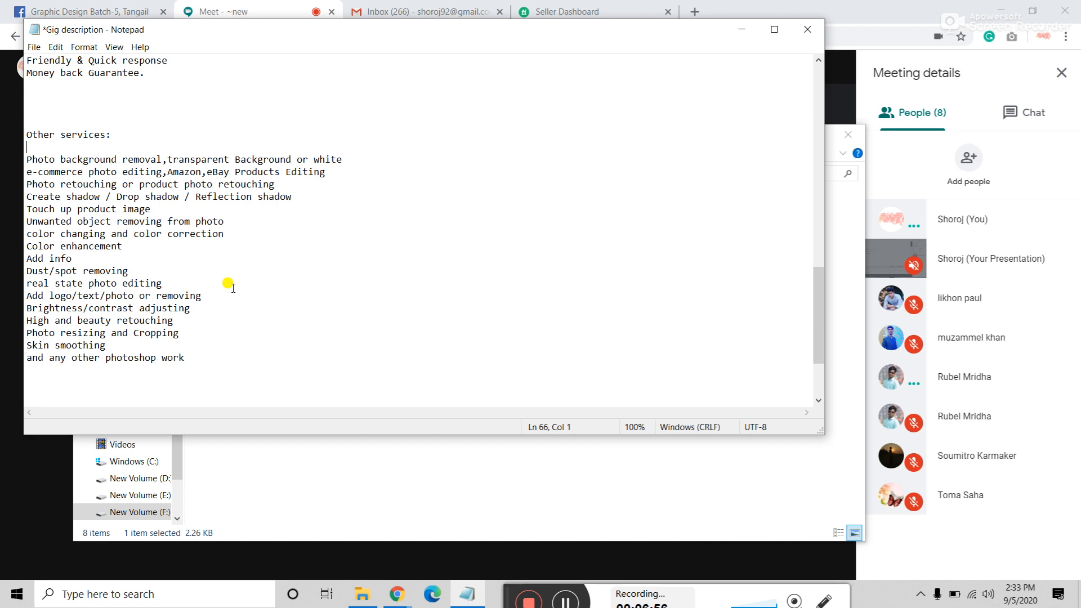
scroll(233, 287, down, 3)
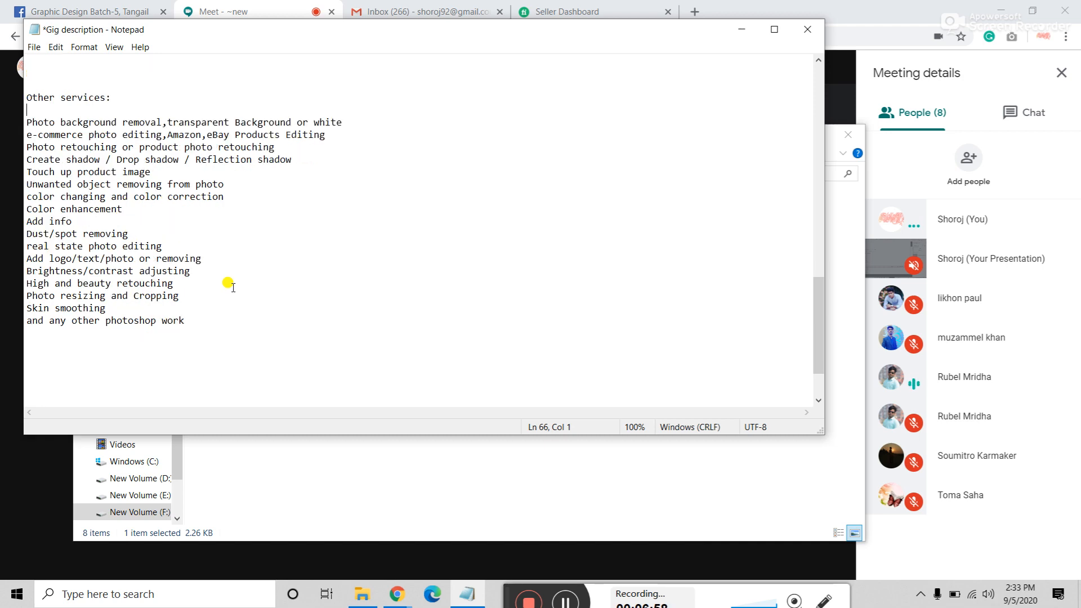
scroll(233, 287, up, 14)
scroll(233, 287, down, 2)
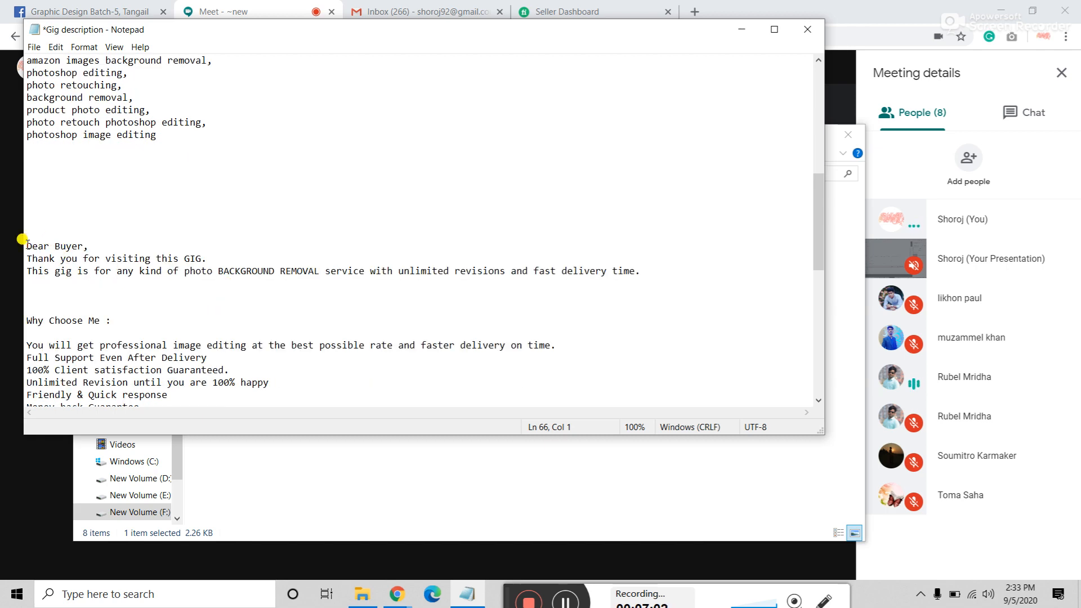
drag(22, 240, 273, 436)
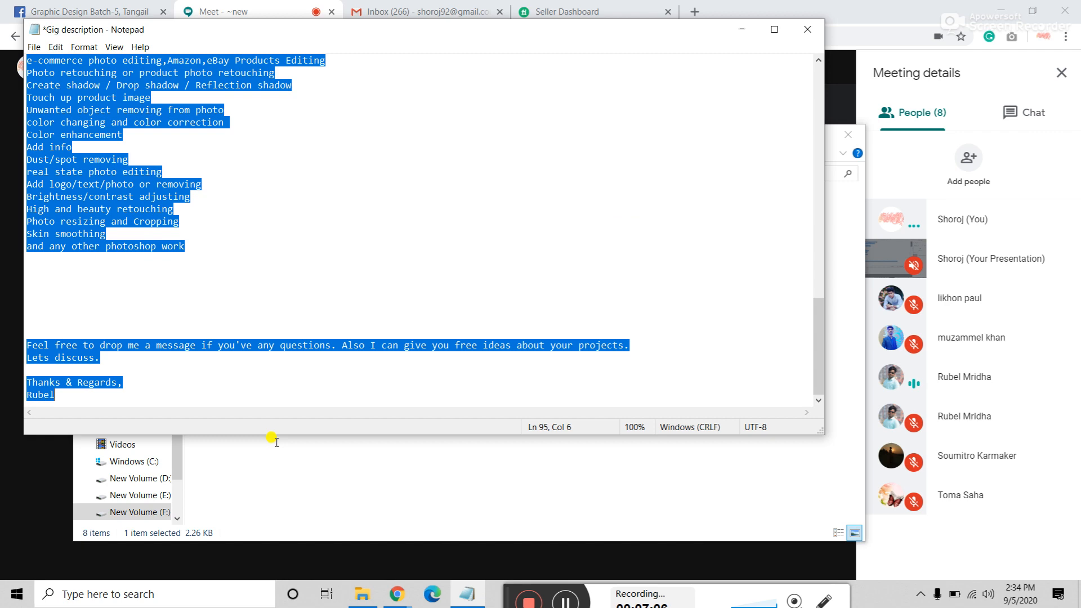
click(148, 381)
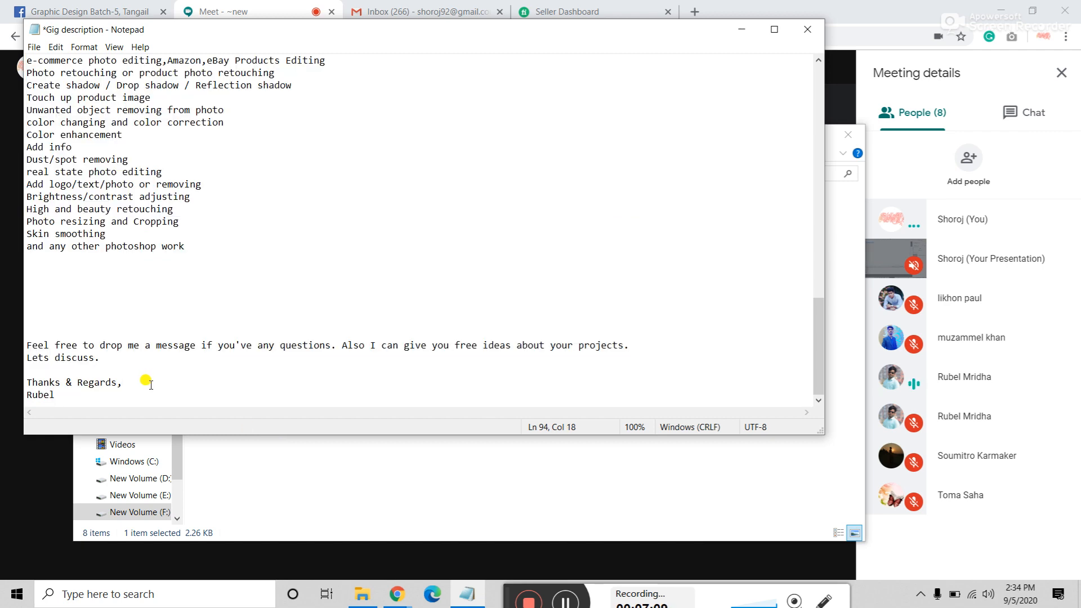
scroll(151, 384, up, 15)
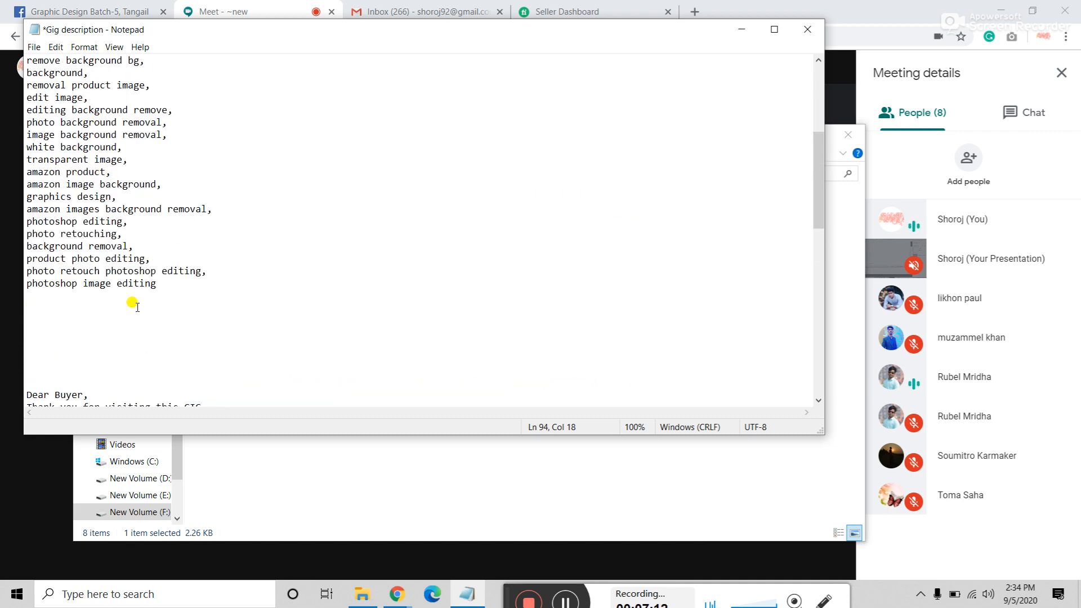
scroll(148, 282, down, 15)
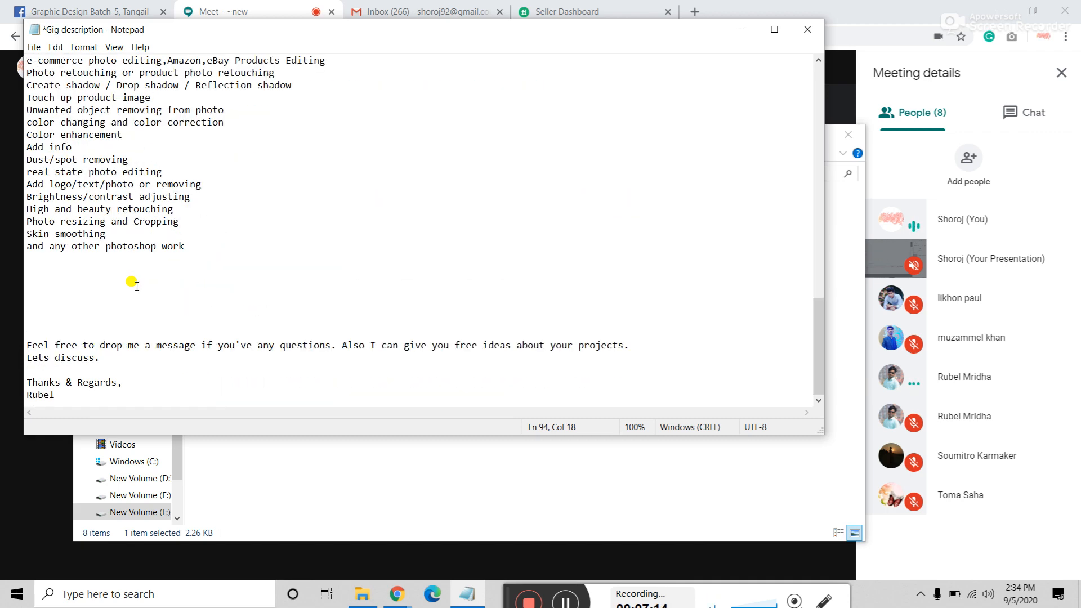
scroll(131, 282, up, 15)
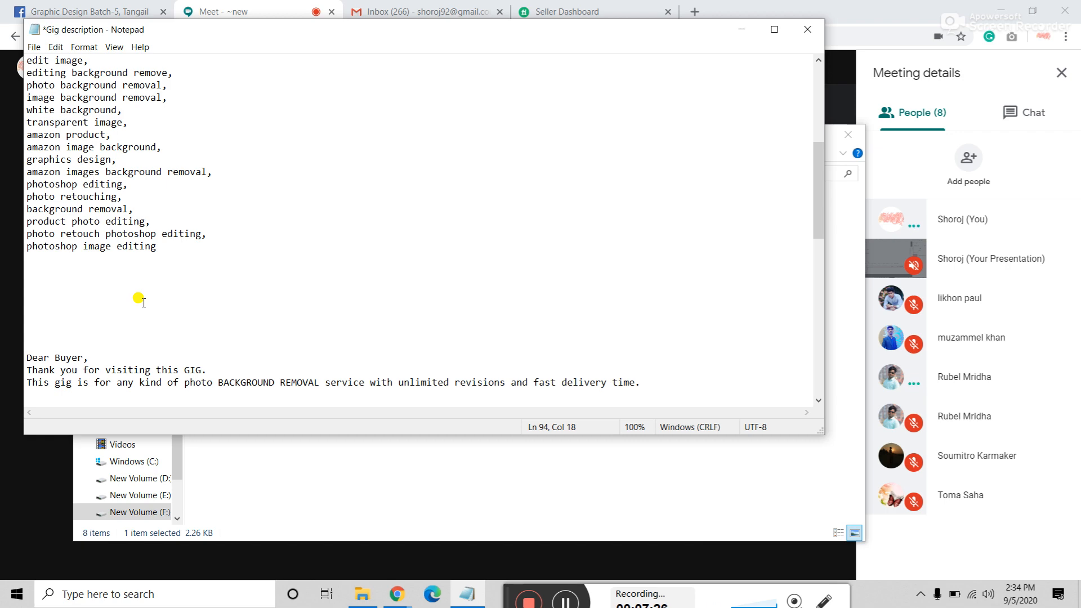
scroll(138, 298, down, 15)
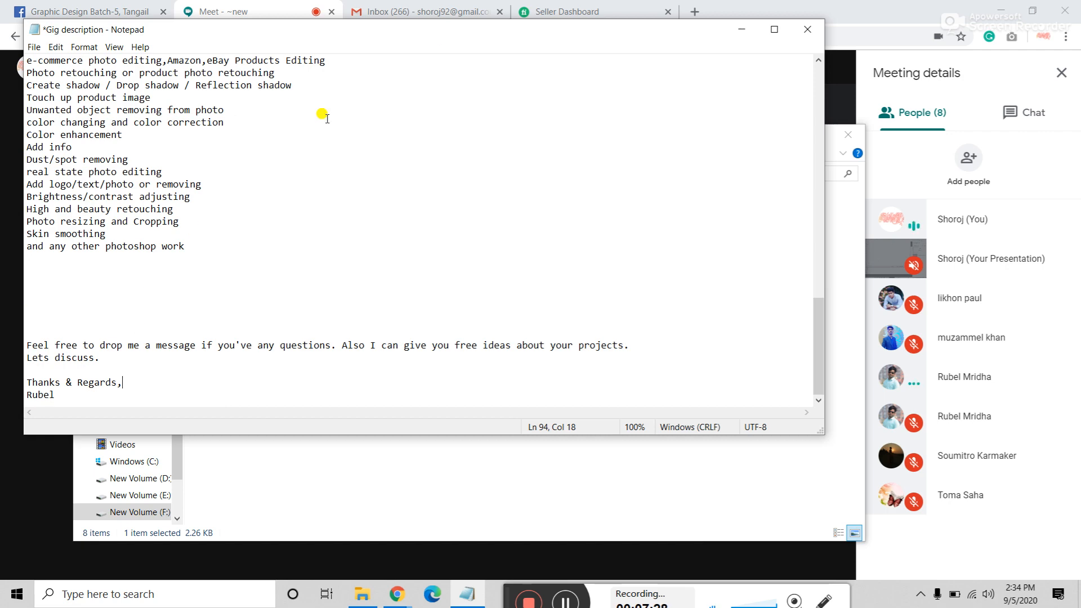
click(741, 29)
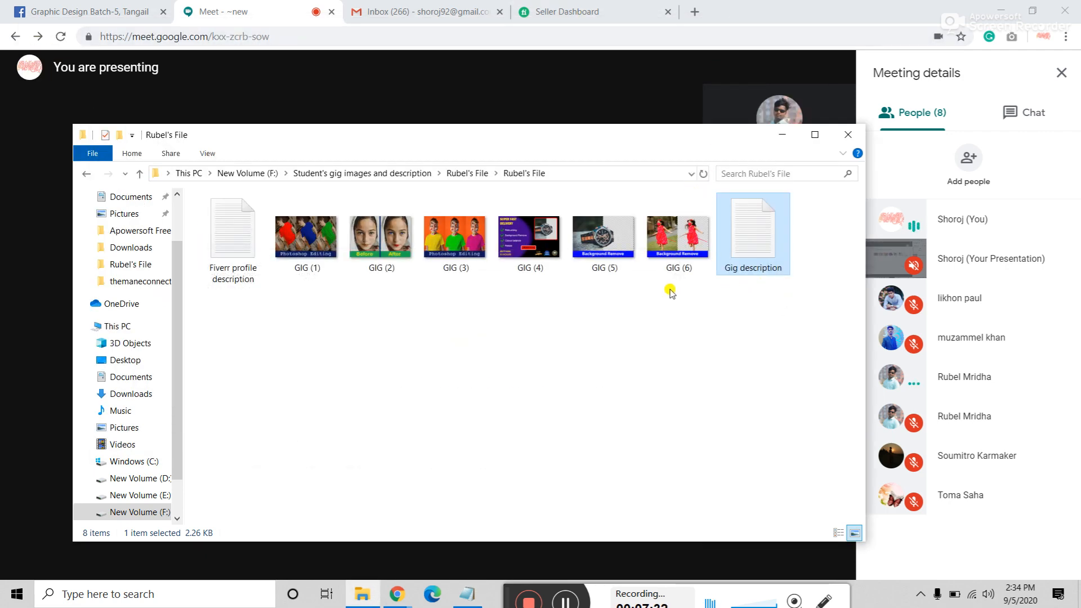
Step: Go back from Rubel's File to the Student's gig images and description folder
drag(521, 299, 793, 248)
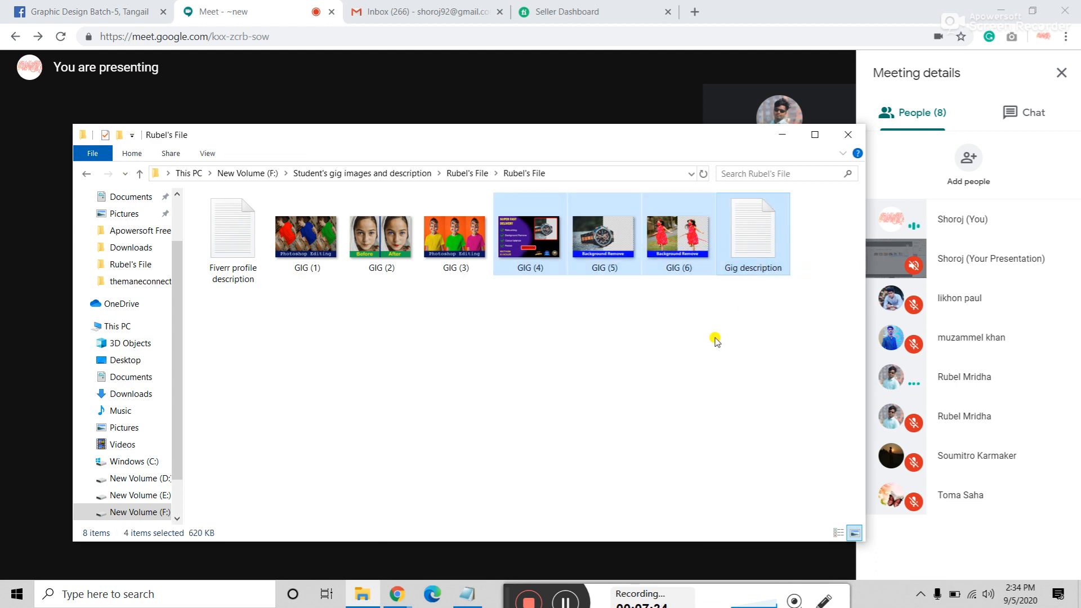
click(709, 350)
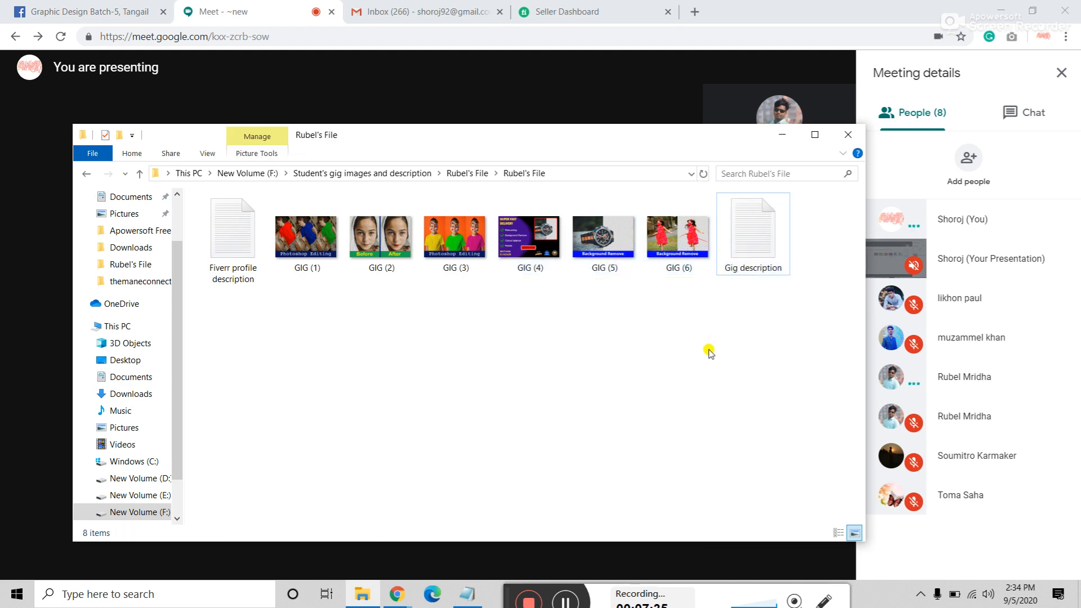
click(785, 136)
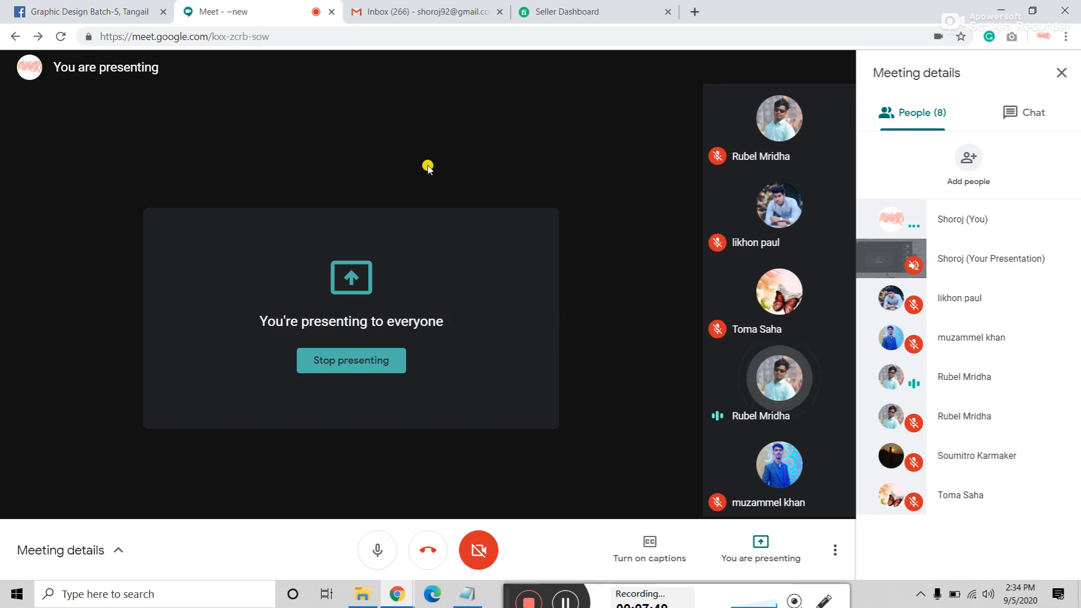
click(363, 594)
click(83, 174)
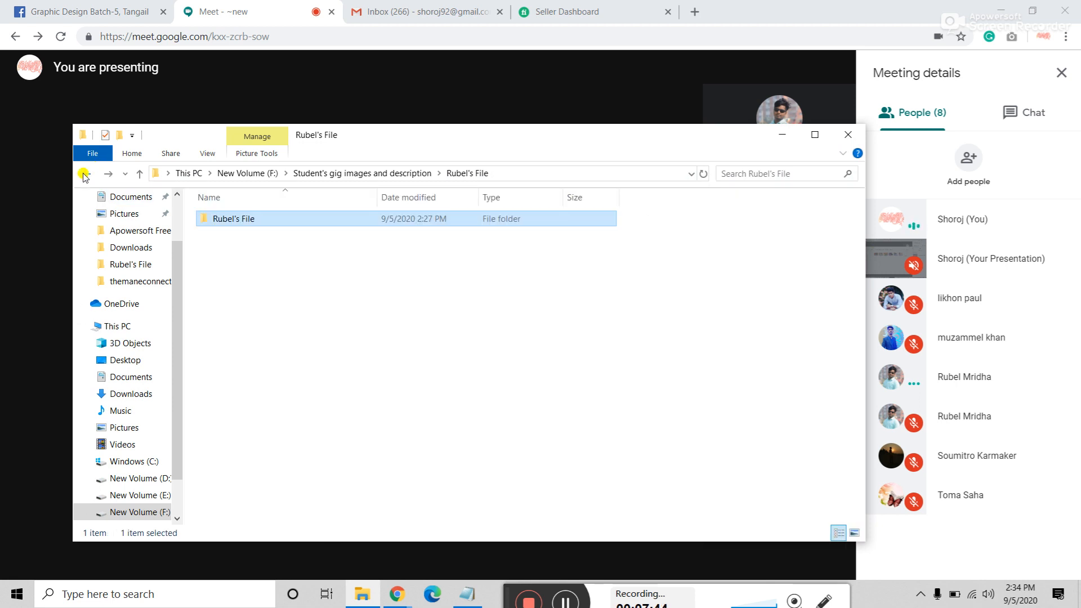
click(83, 174)
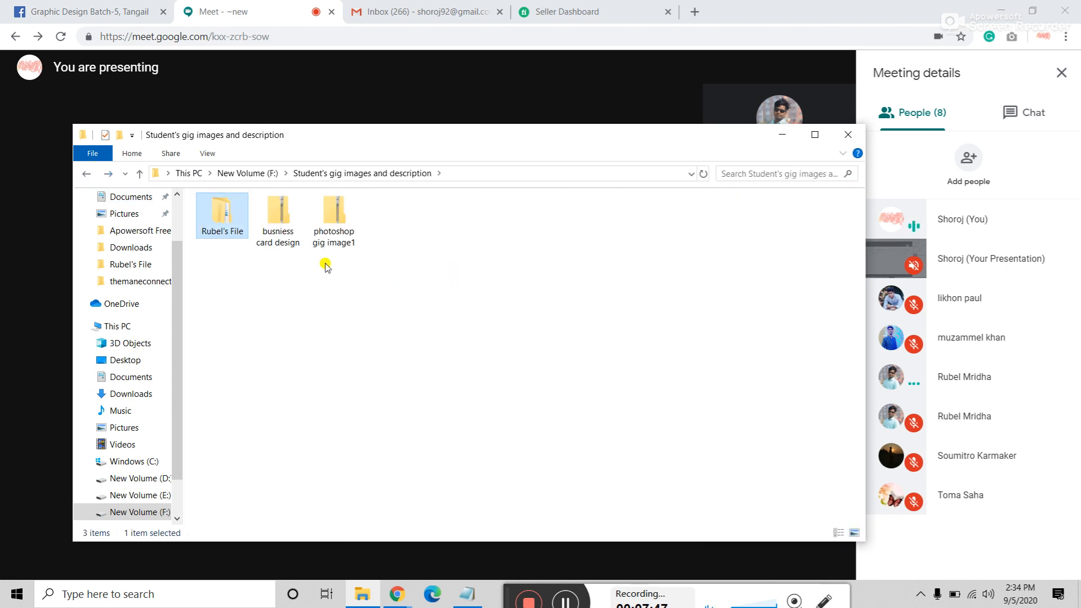
right_click(279, 227)
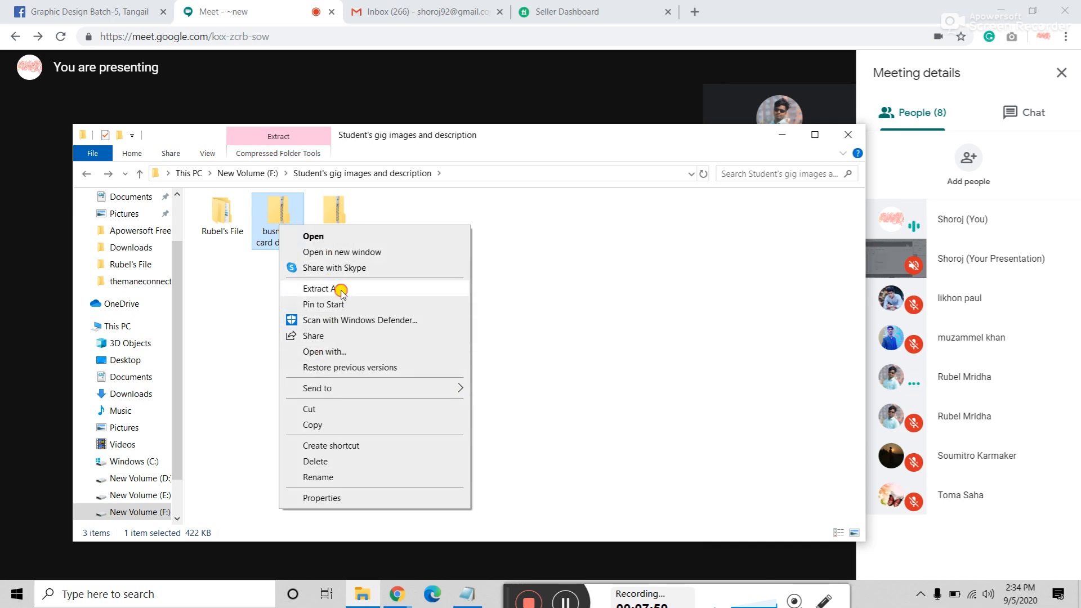
Step: Extract the busniess card design zip, then delete the original archive
click(335, 289)
click(654, 439)
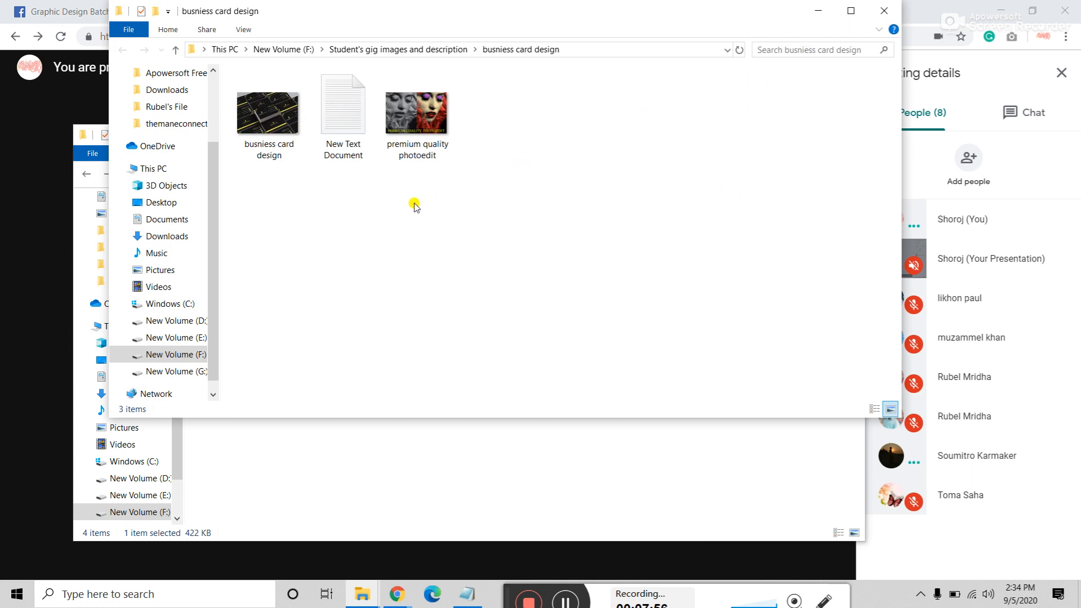
click(884, 11)
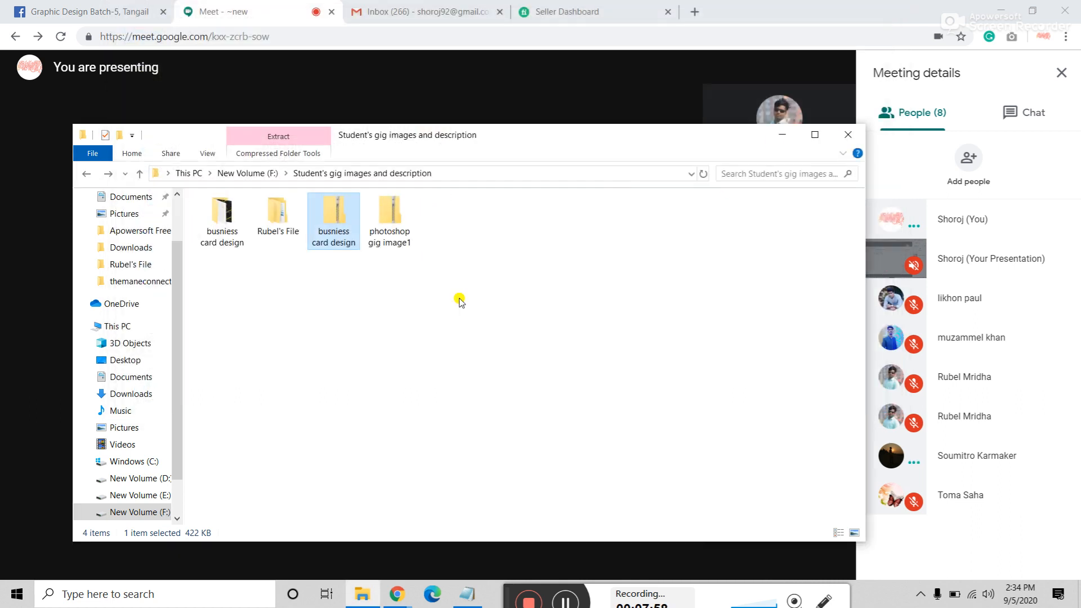
click(358, 311)
click(329, 209)
key(Delete)
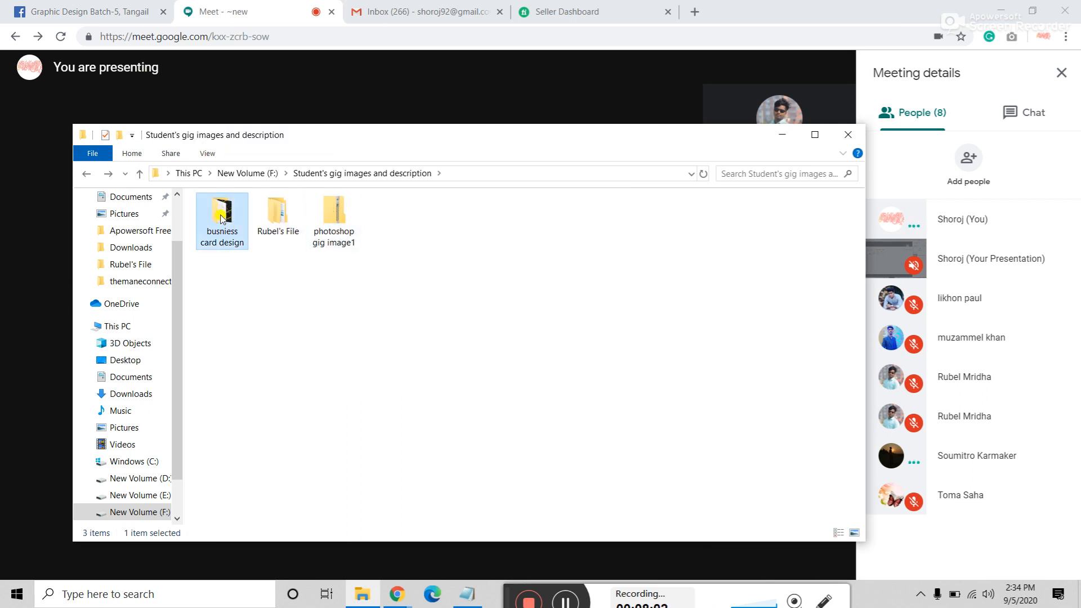
Step: Open the busniess card design folder and inspect its premium quality photoedit and business card images
double_click(221, 216)
click(389, 241)
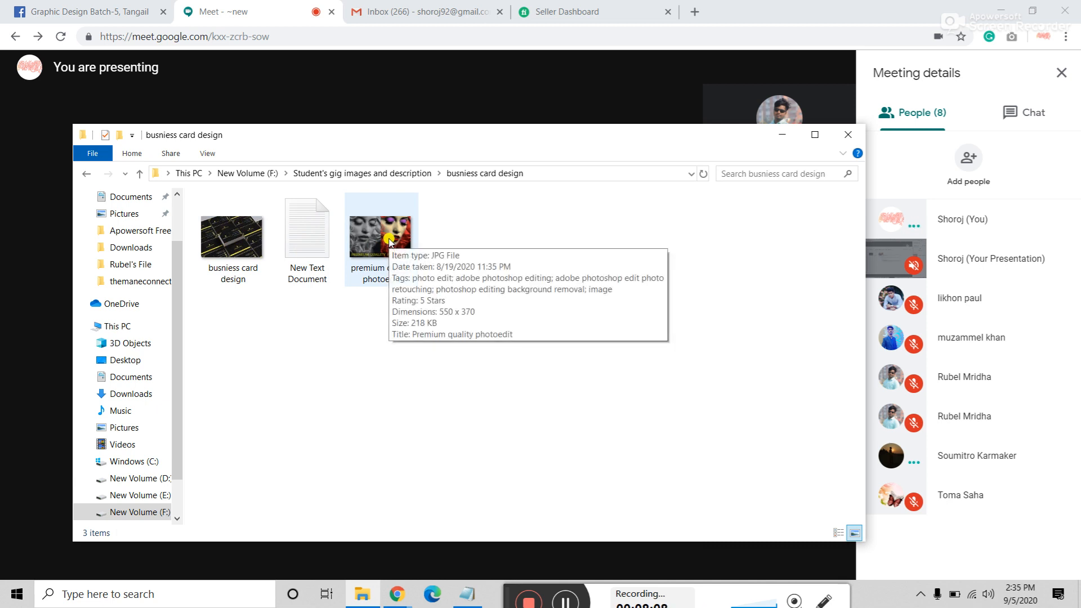
click(239, 254)
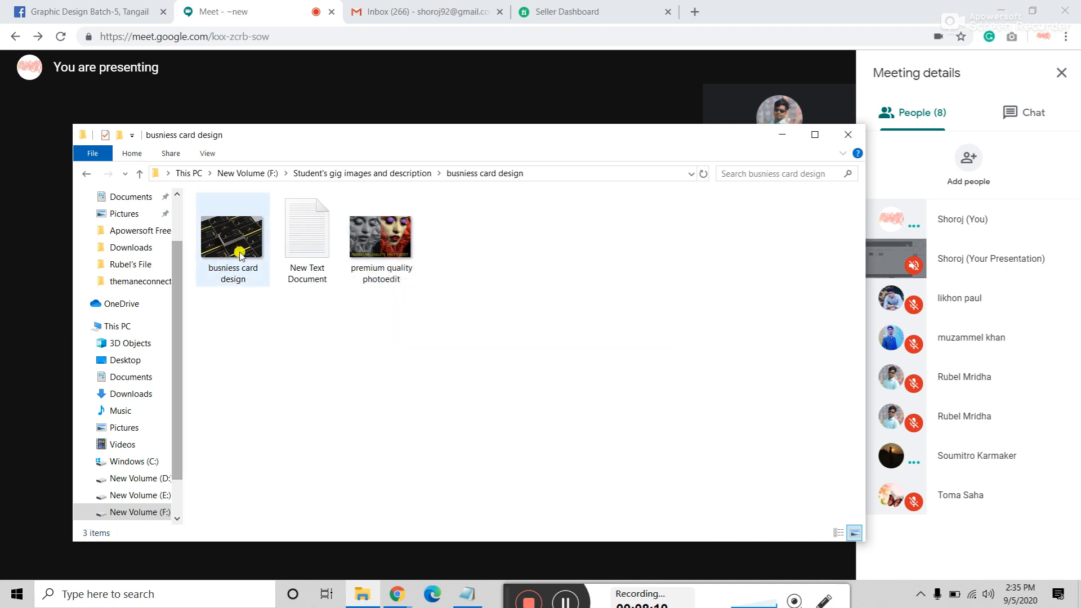
mouse_move(244, 250)
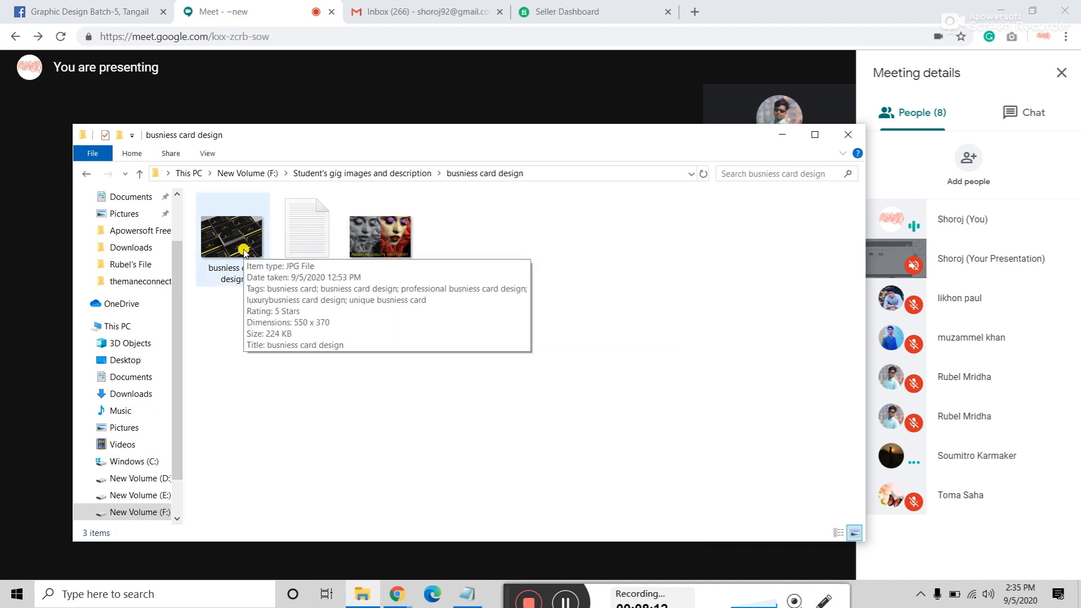
click(382, 234)
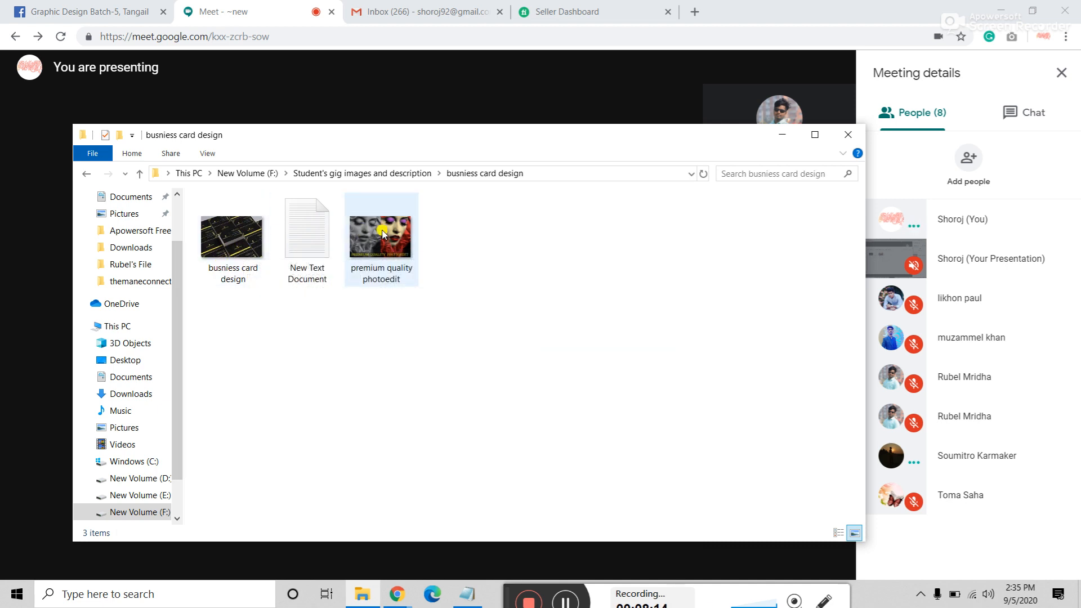
Step: Open New Text Document in Notepad and highlight the 'Your design will value' line
mouse_move(382, 234)
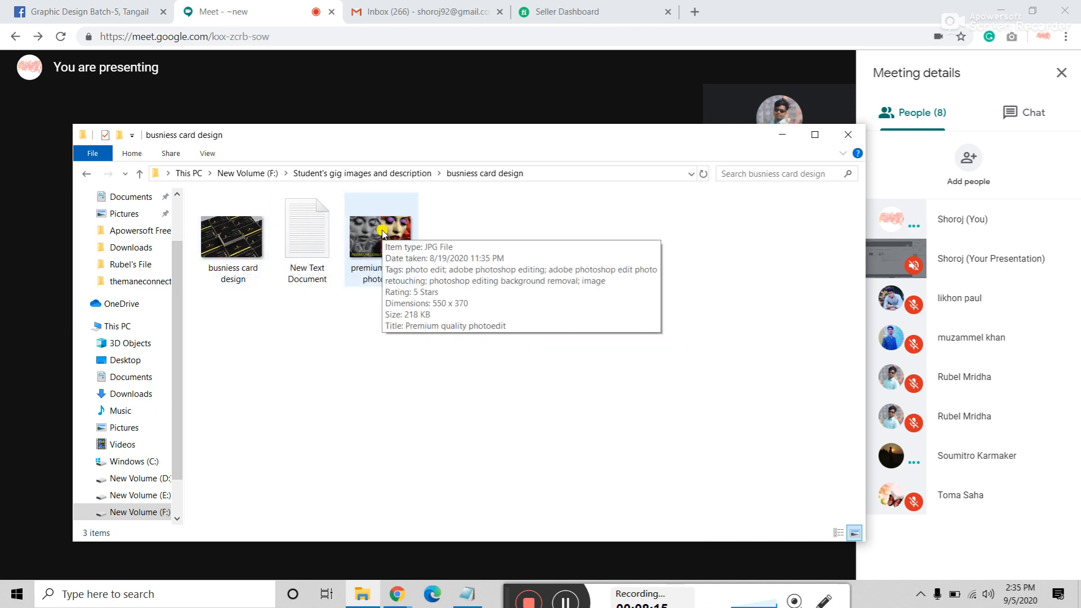
double_click(306, 237)
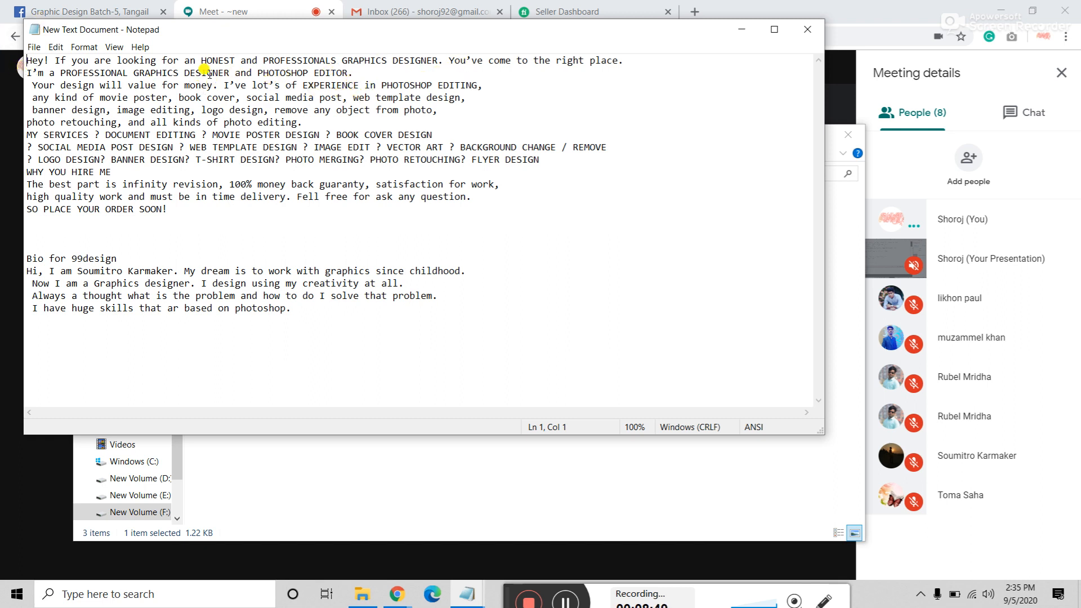
click(167, 72)
drag(33, 85, 482, 93)
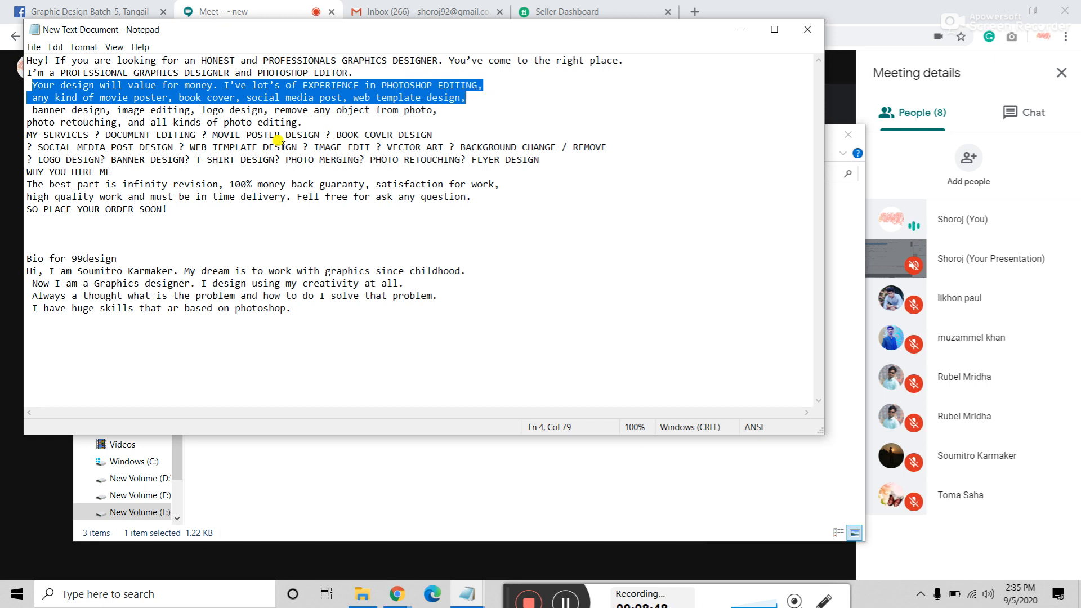
click(246, 147)
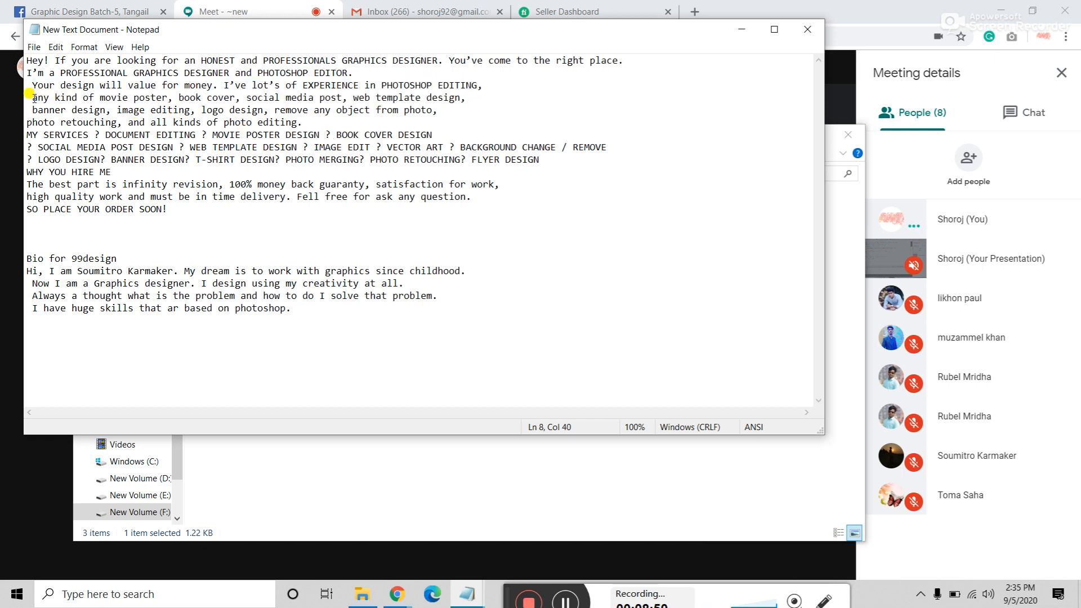
Step: Highlight the banner design line, the photo retouching line and the services list lines in turn
drag(32, 109, 442, 118)
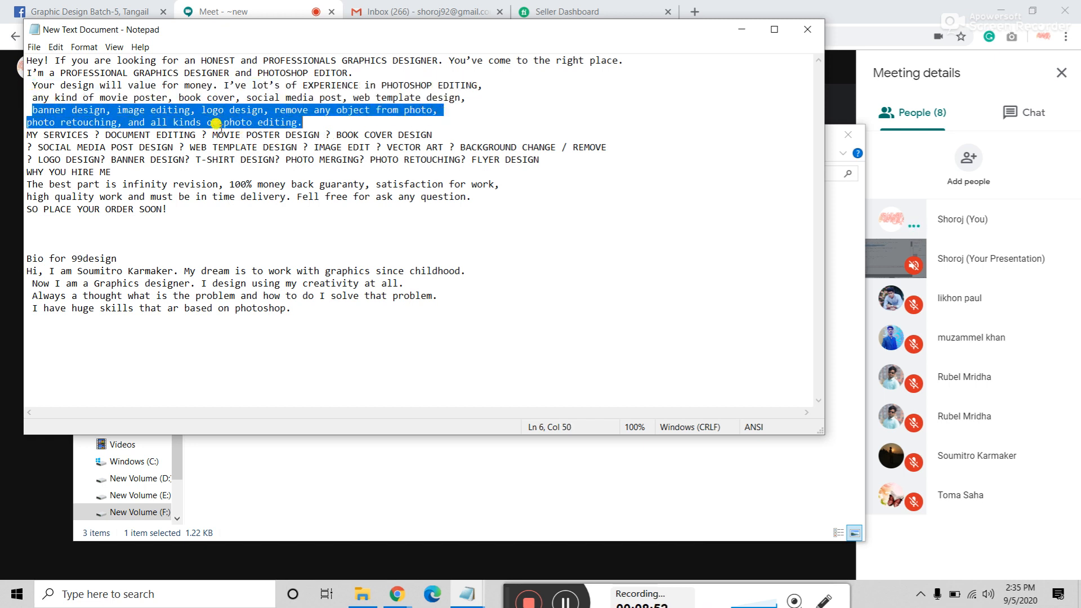
click(214, 130)
drag(39, 122, 333, 125)
drag(123, 148, 233, 169)
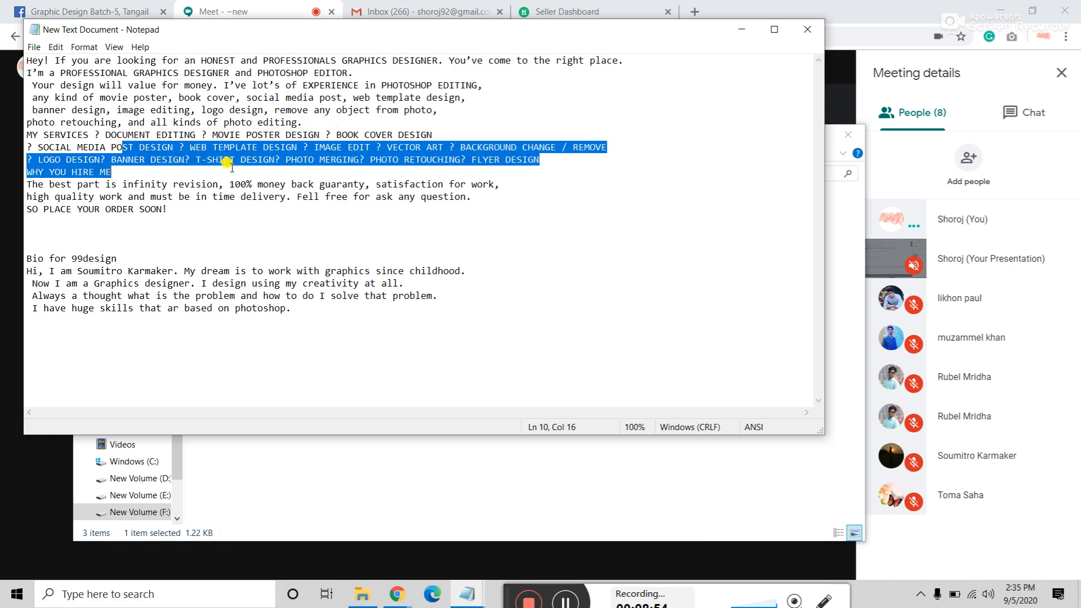
click(123, 193)
drag(32, 163, 236, 214)
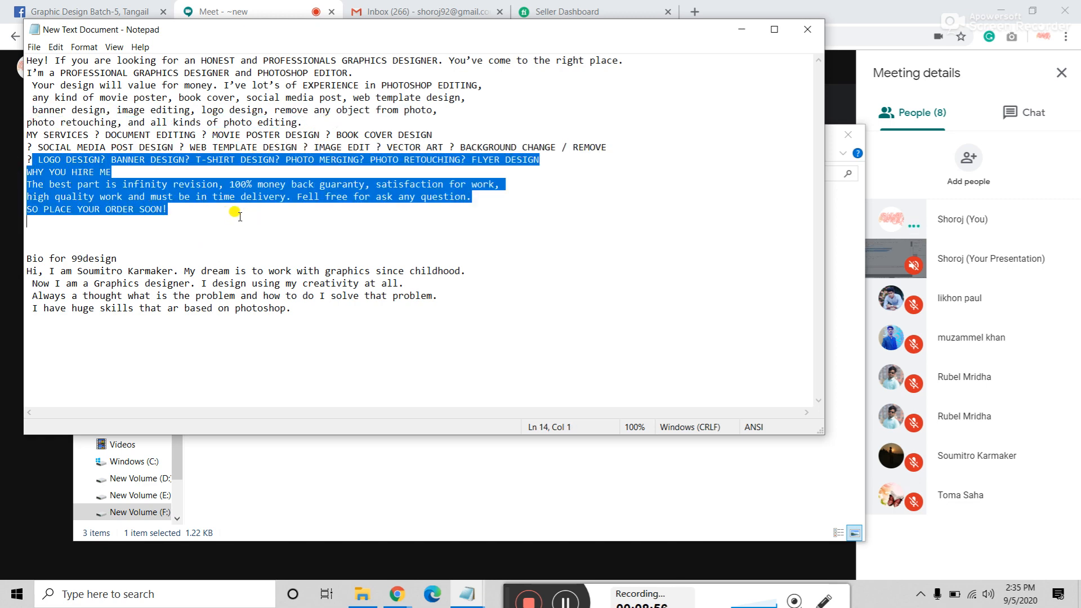
Step: Select the whole gig description through 'SOON!', then put the caret after 'EDITOR.' on line 2
click(233, 220)
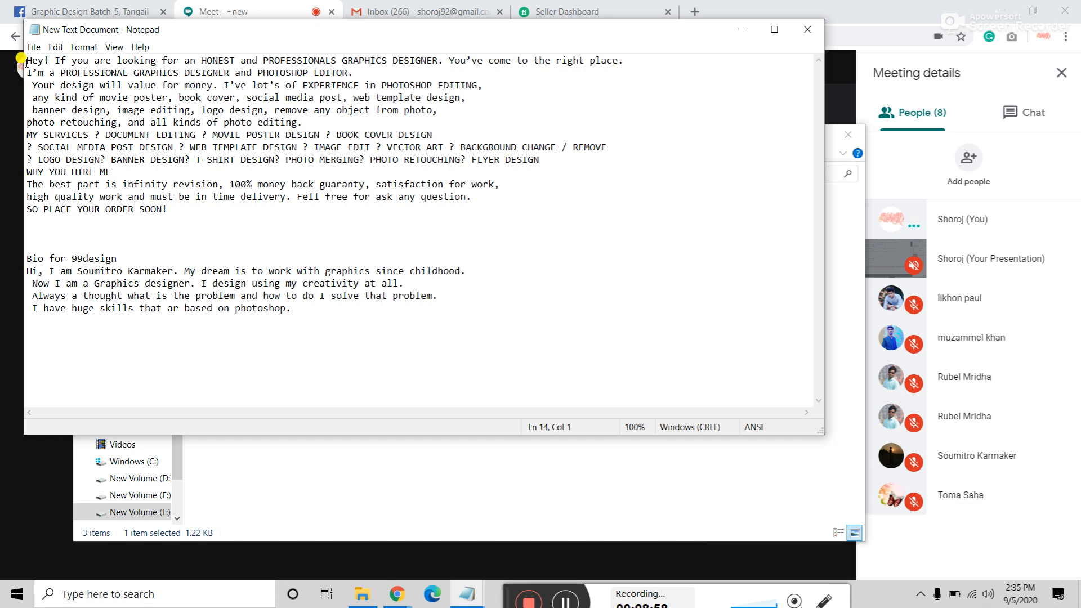
drag(26, 61, 216, 206)
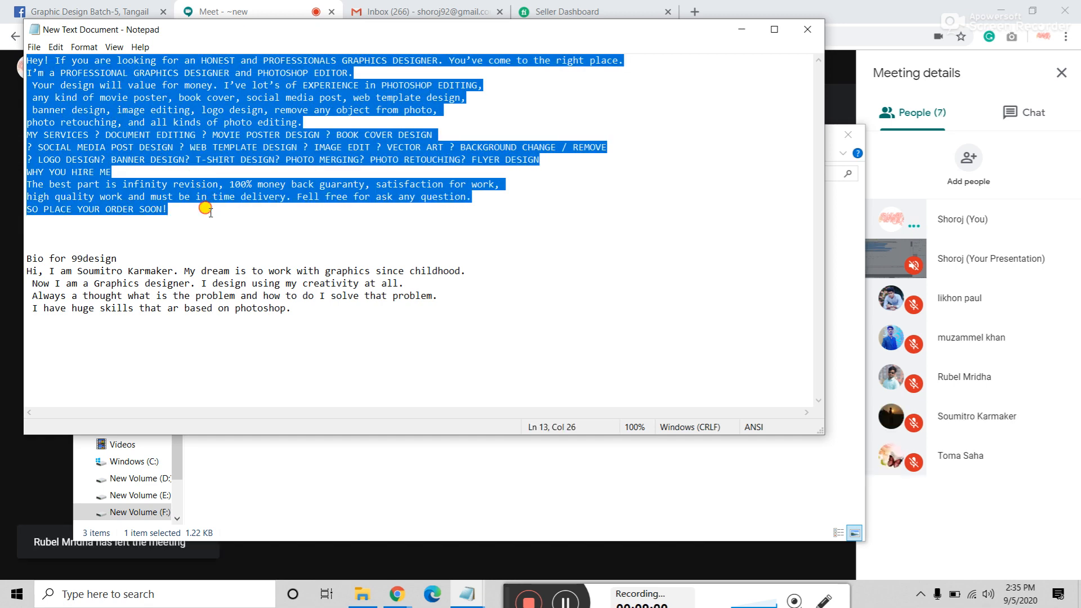
click(201, 214)
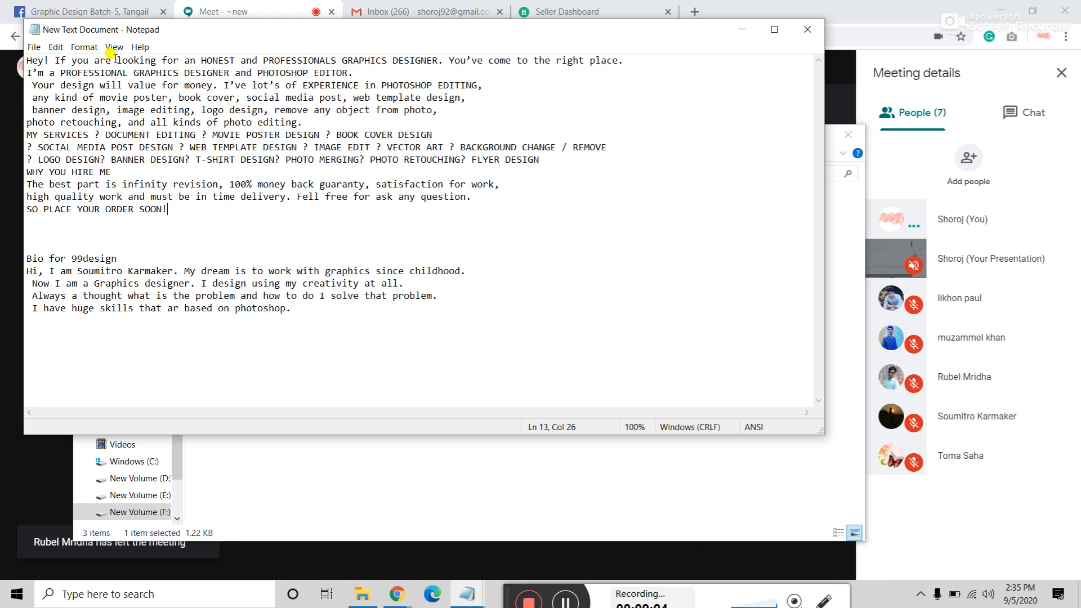
click(360, 72)
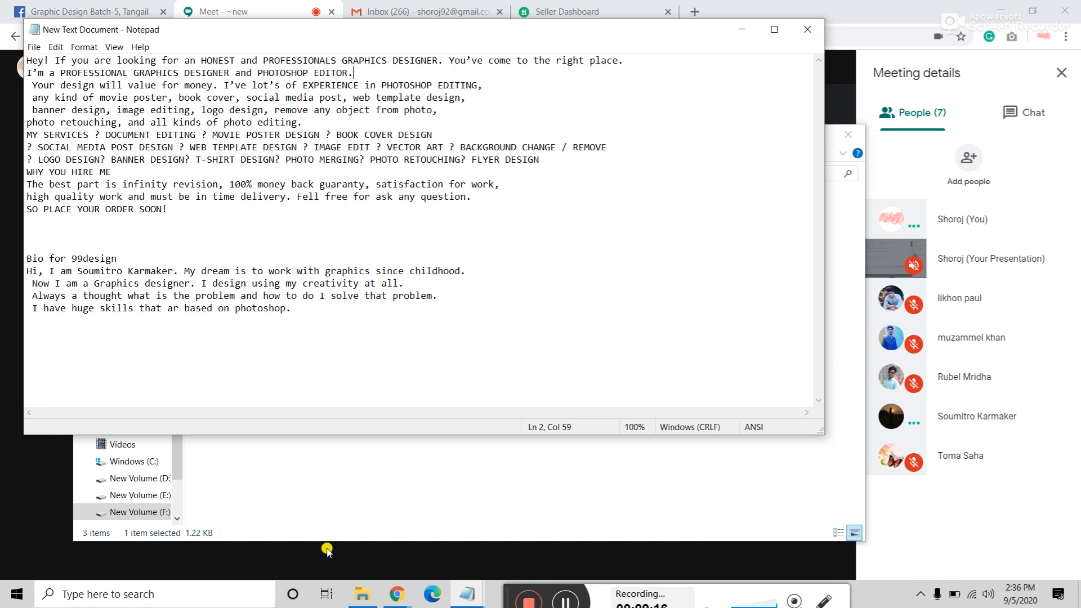
Step: Close New Text Document, then open Gig description from the nested Rubel's File folder
click(799, 32)
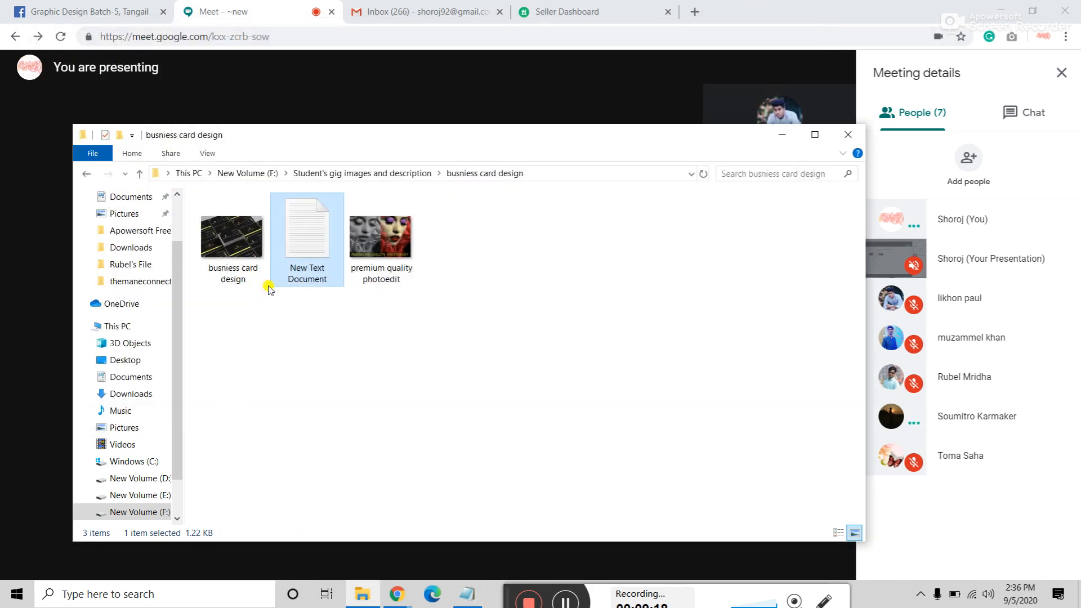
click(83, 174)
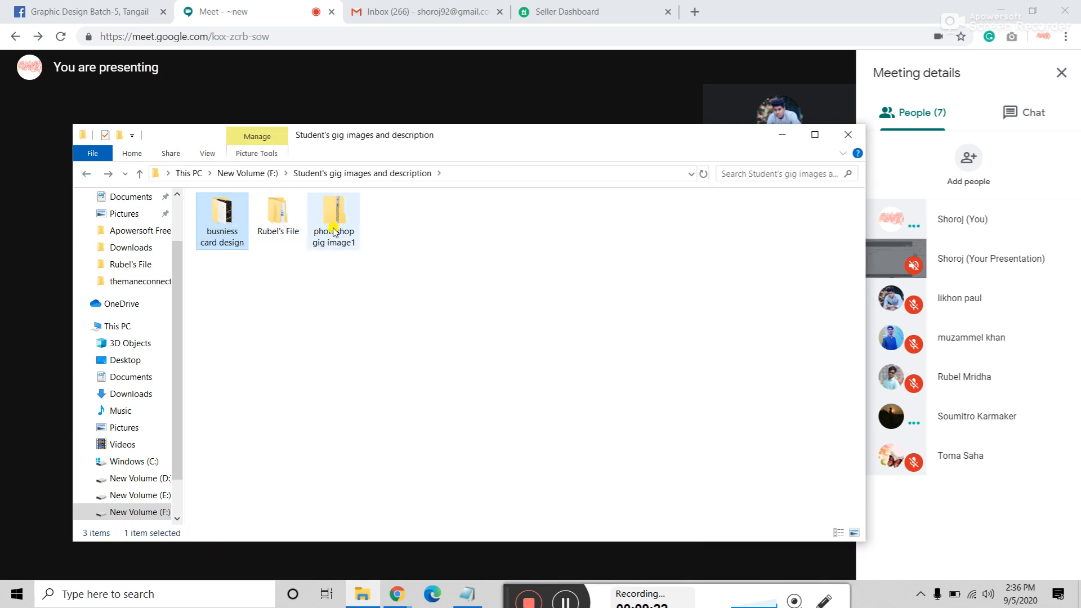
double_click(278, 213)
double_click(235, 220)
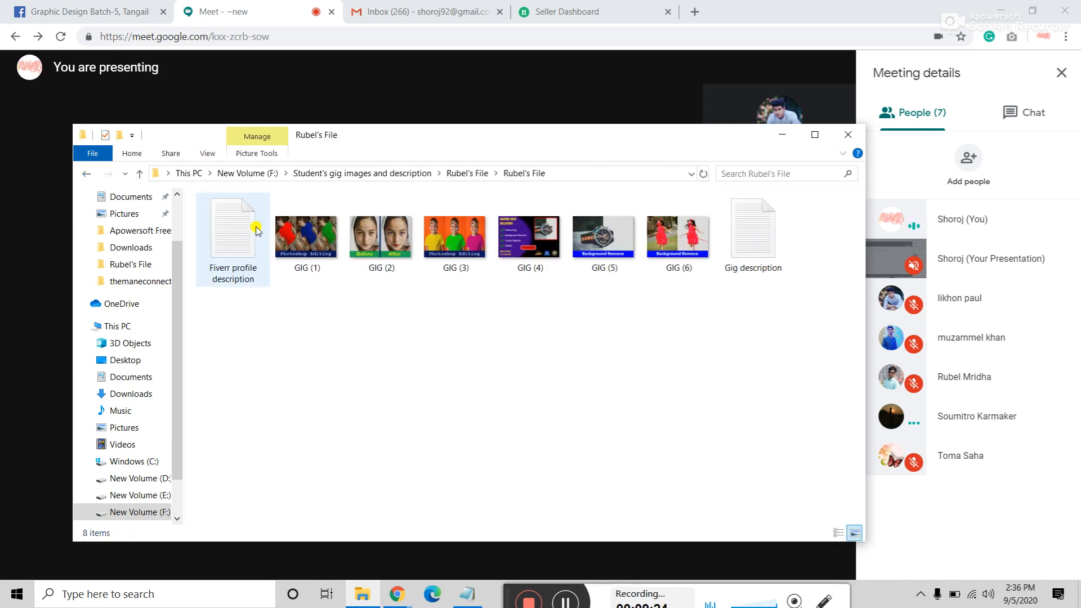
double_click(768, 246)
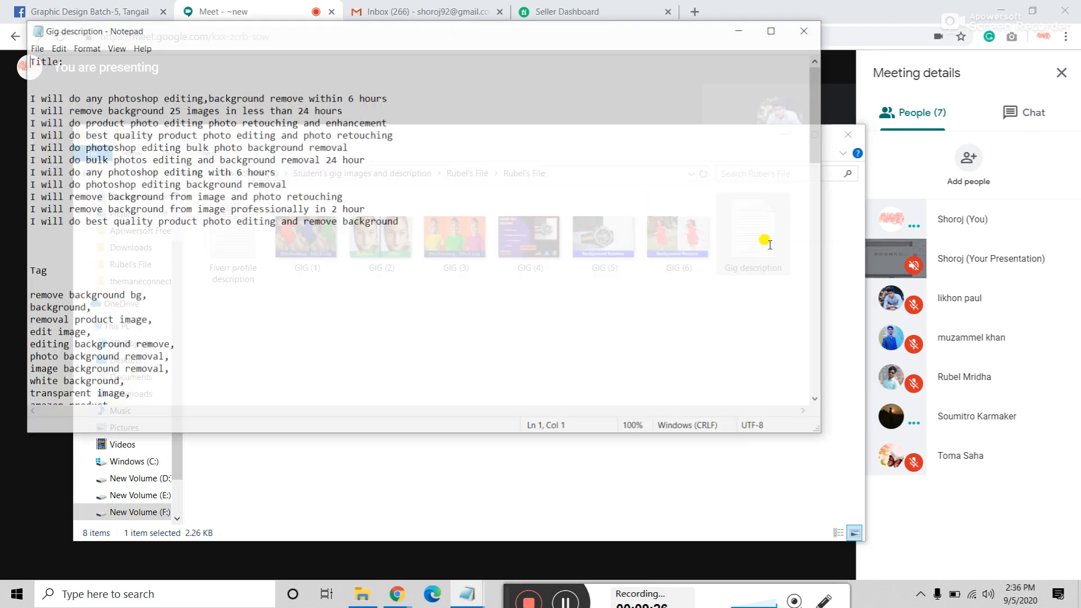
Step: Read through the 'Dear Buyer,' greeting and the 'Thank you for visiting' line
scroll(147, 269, down, 11)
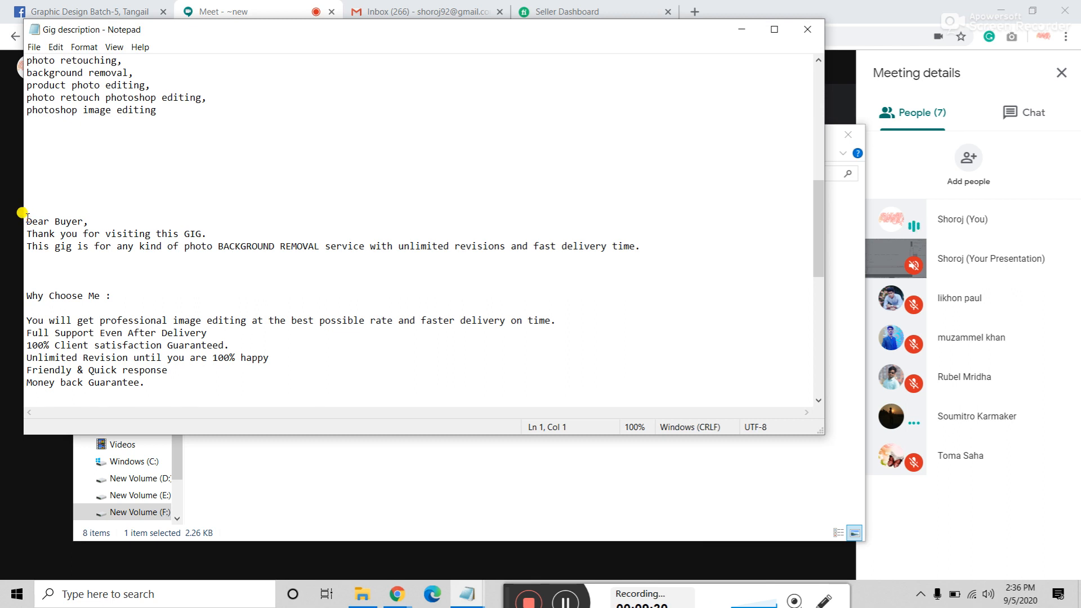
drag(27, 217, 100, 218)
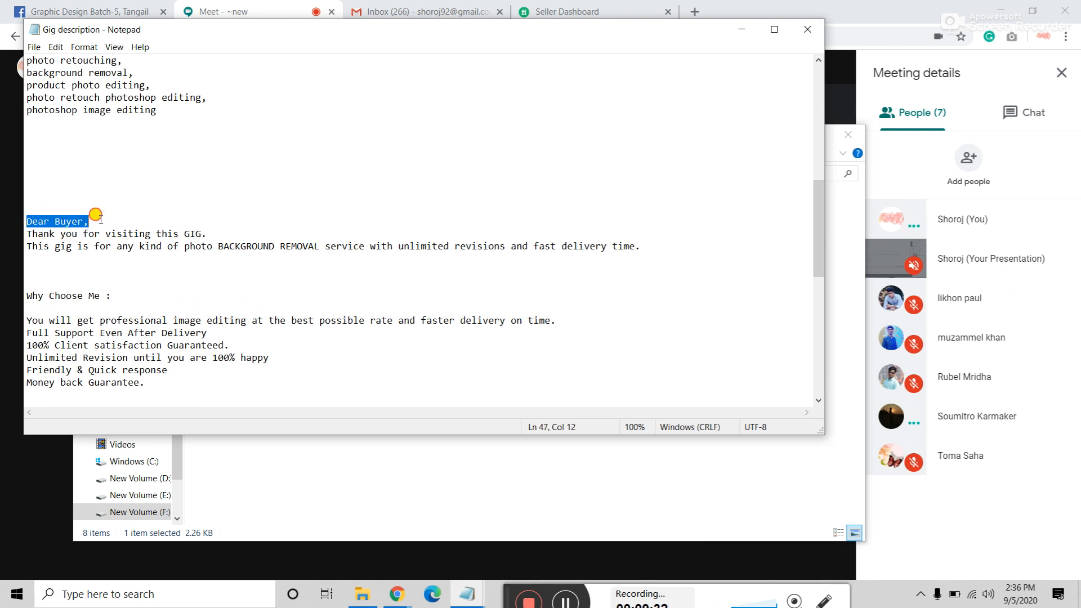
click(89, 230)
drag(27, 229, 234, 227)
click(237, 229)
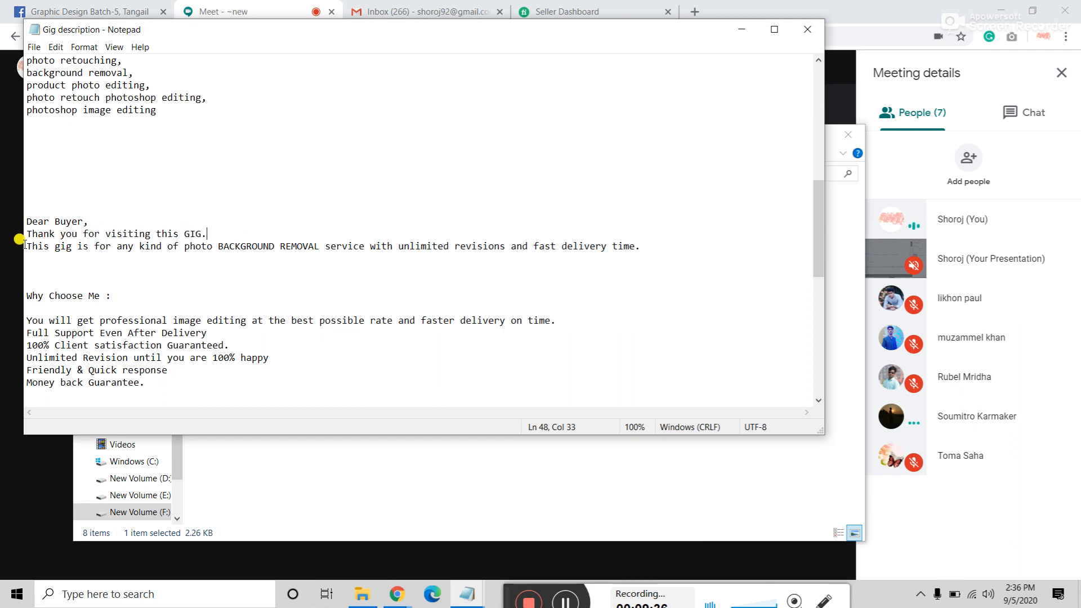
Step: Delete the trailing space after 'time.' and the blank line under Why Choose Me
drag(25, 246, 652, 251)
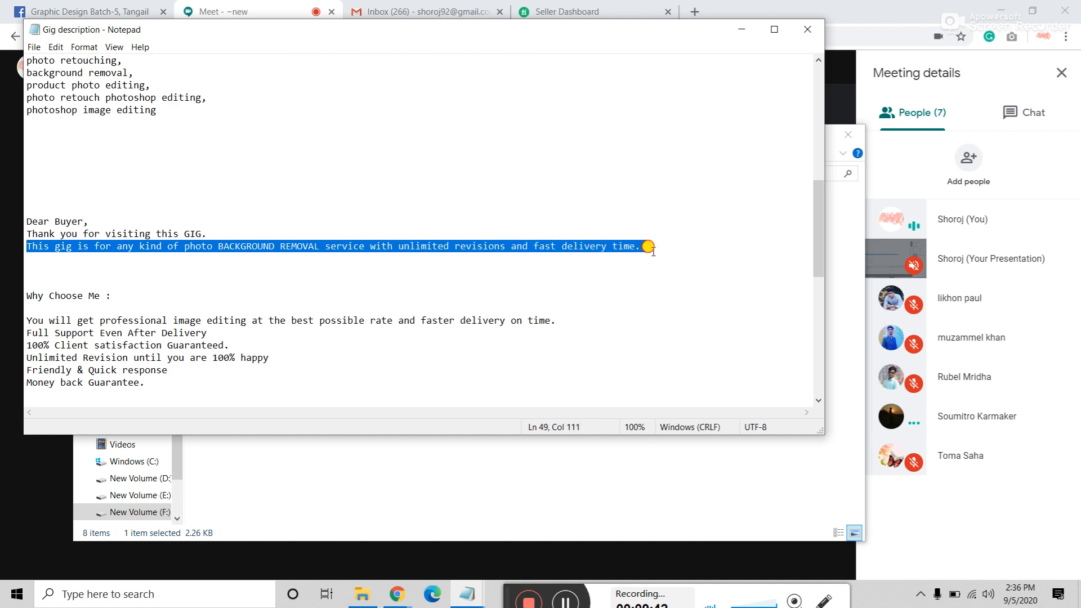
click(653, 248)
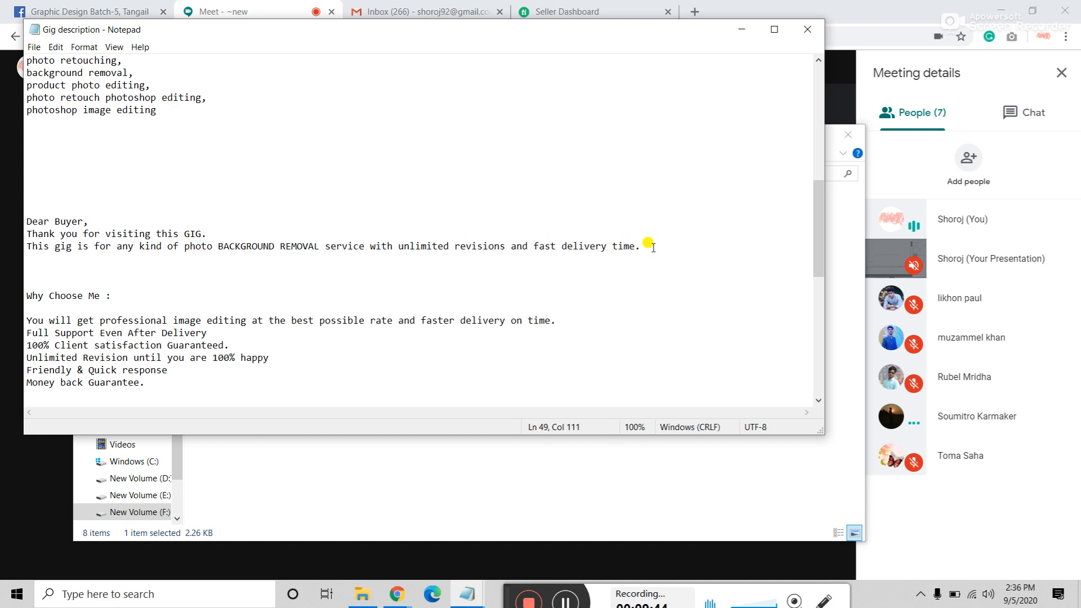
key(BackSpace)
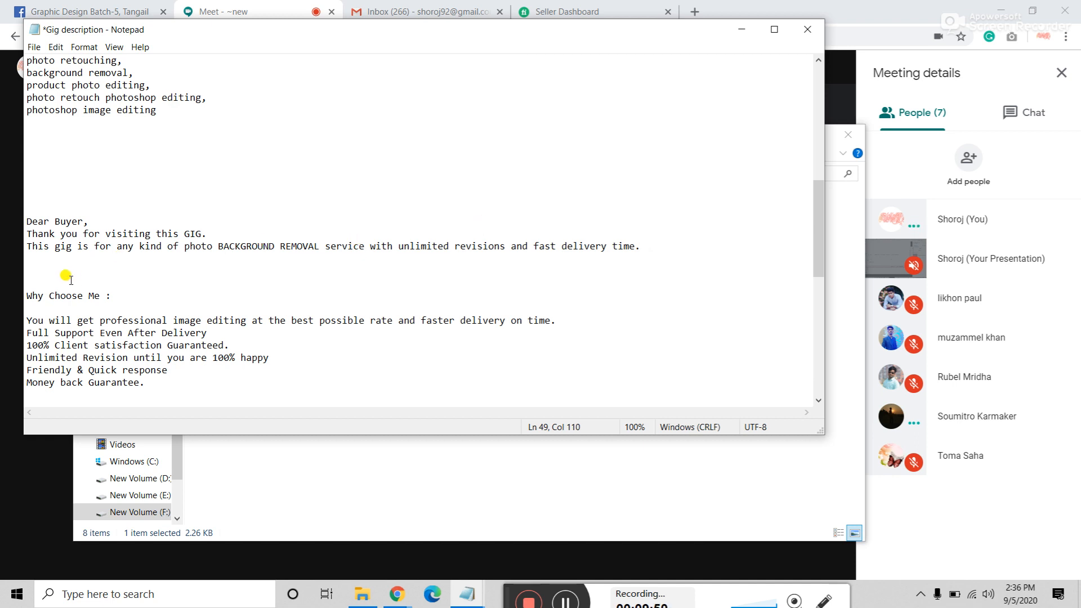
click(39, 274)
scroll(125, 280, down, 1)
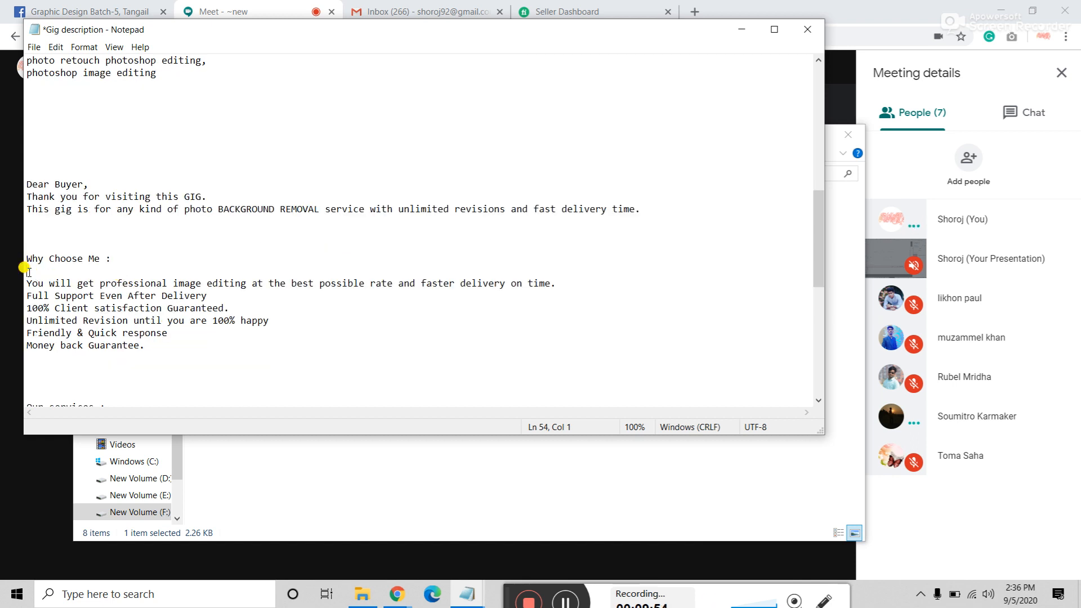
key(BackSpace)
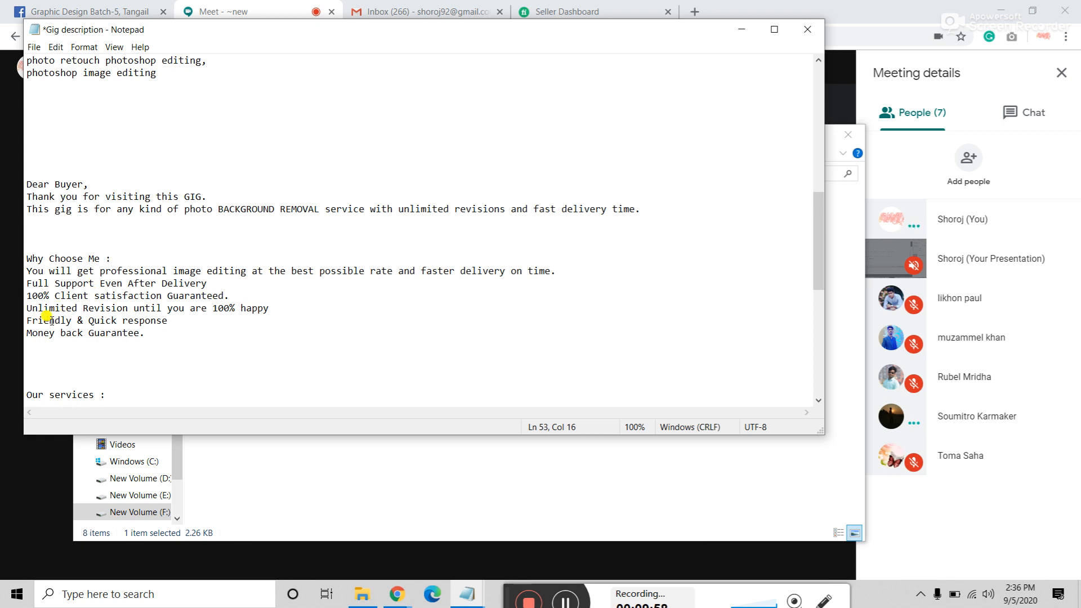
Step: Change the 'Our services' heading to 'Other services' and save the file
scroll(43, 309, down, 2)
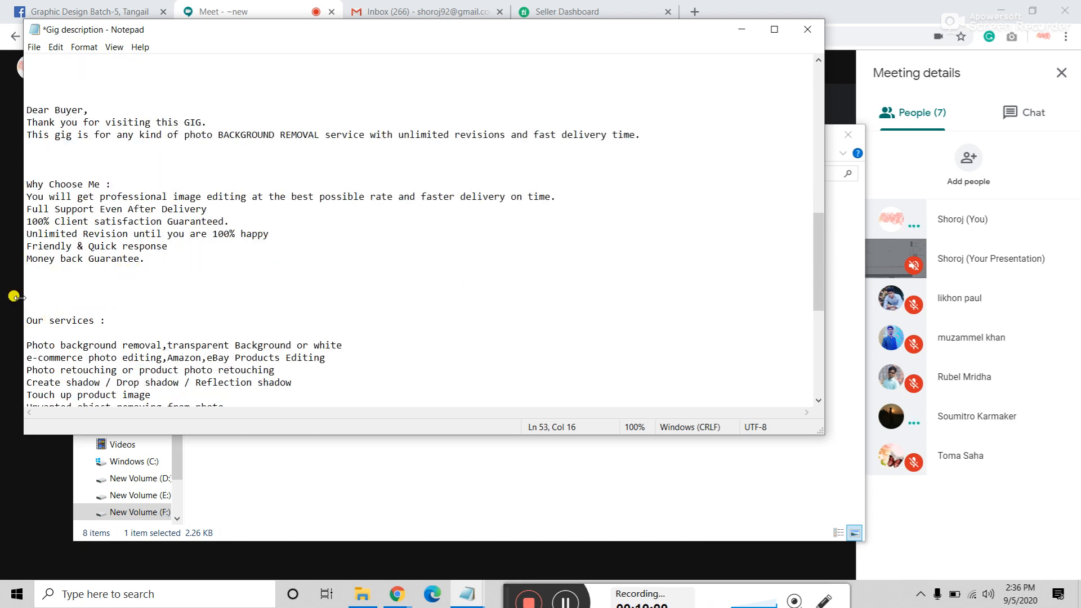
scroll(53, 320, down, 2)
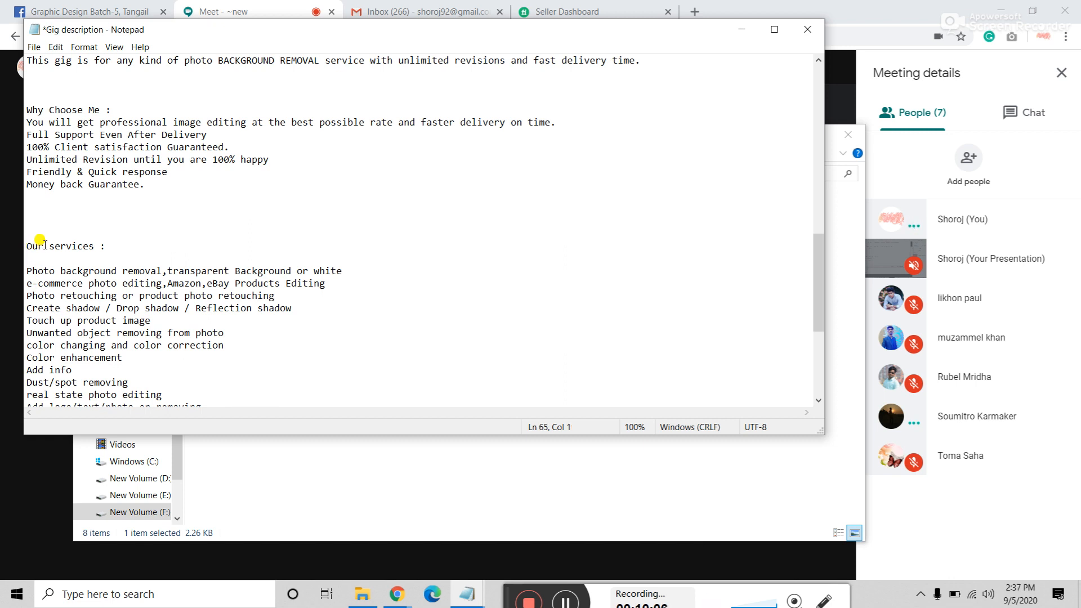
drag(45, 246, 1, 246)
text(Othe)
click(34, 46)
click(49, 104)
scroll(81, 191, down, 6)
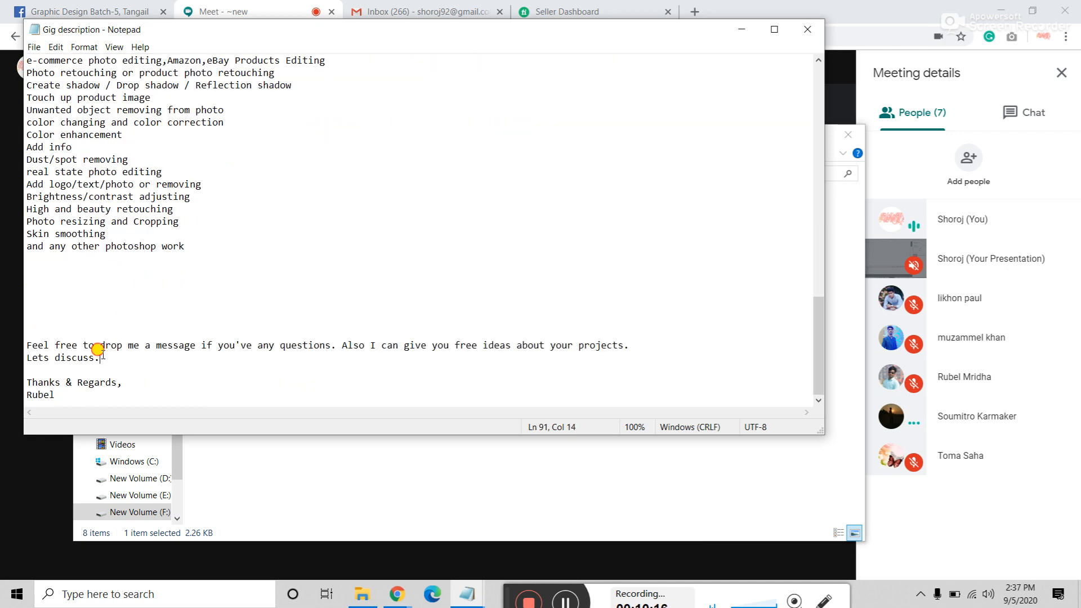
Step: Highlight the two closing lines, then the 'Dear Buyer,' and 'Thank you for visiting this GIG.' lines
drag(100, 358, 13, 327)
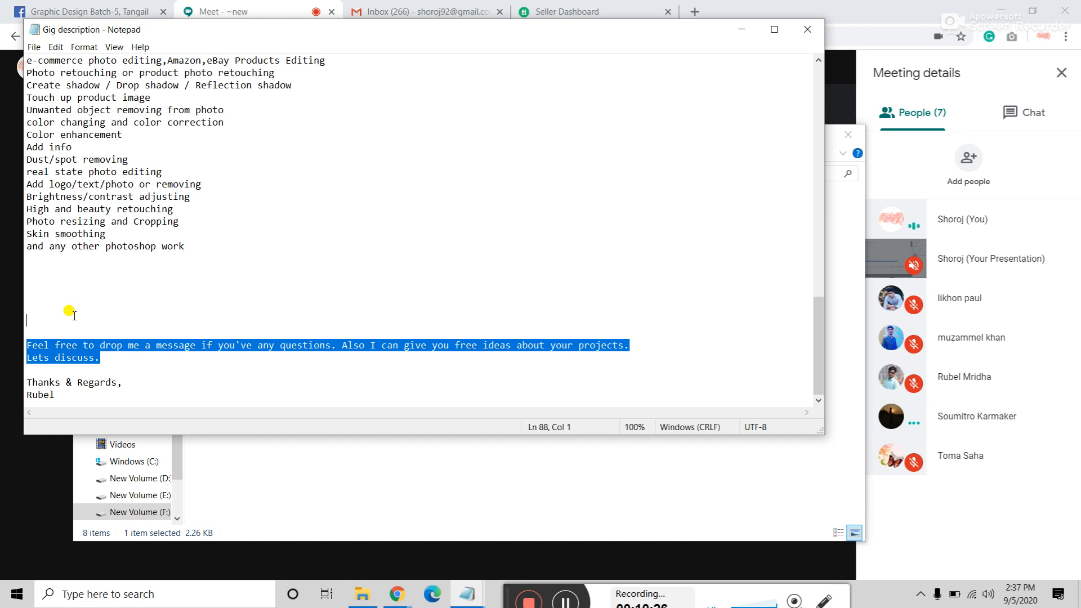
click(111, 357)
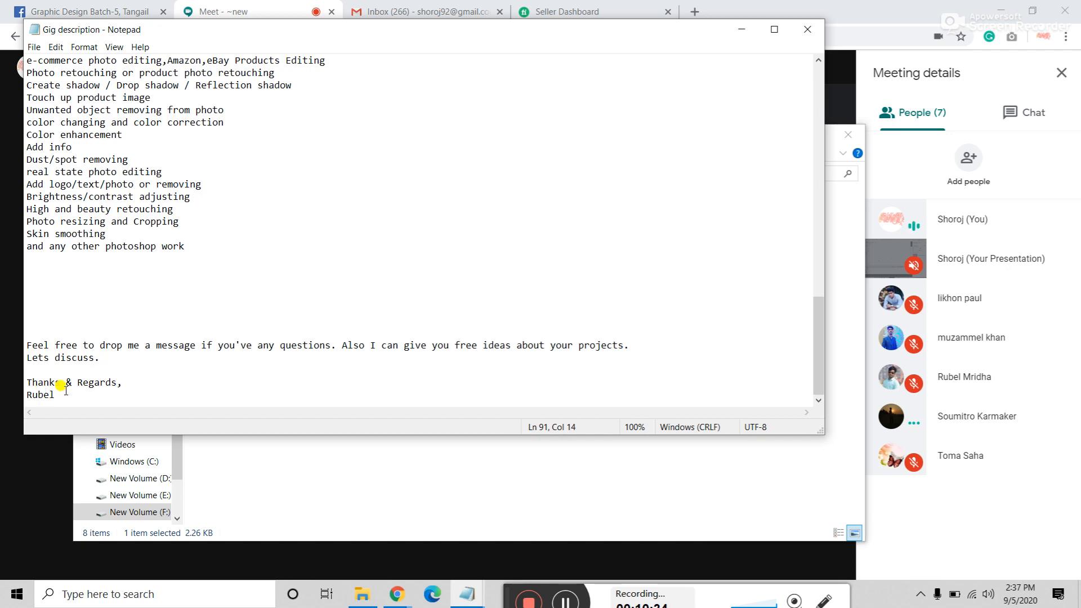
scroll(61, 386, up, 13)
scroll(151, 340, up, 2)
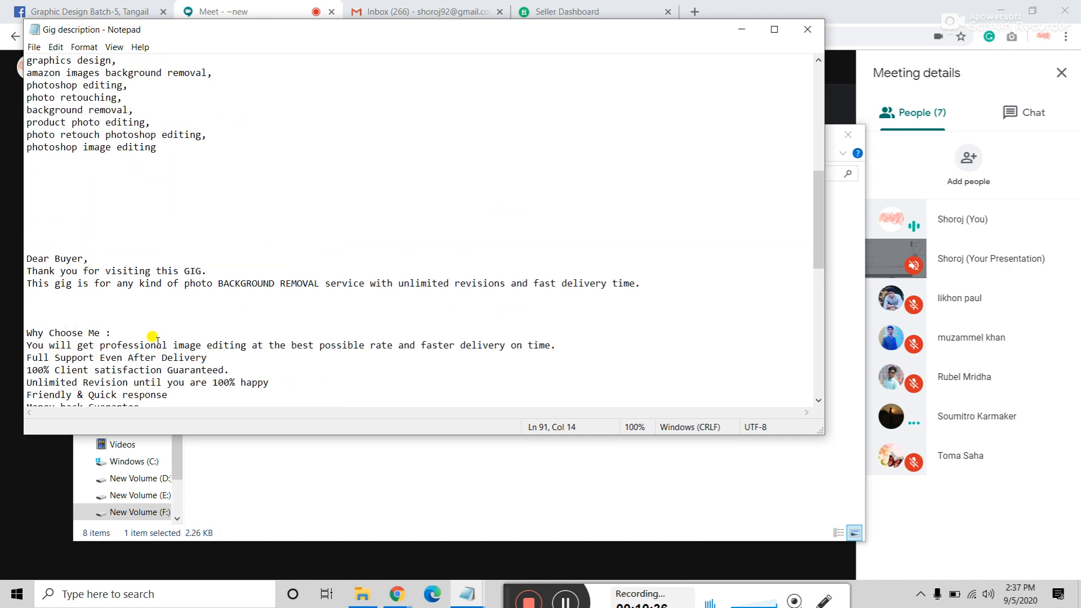
scroll(152, 337, down, 6)
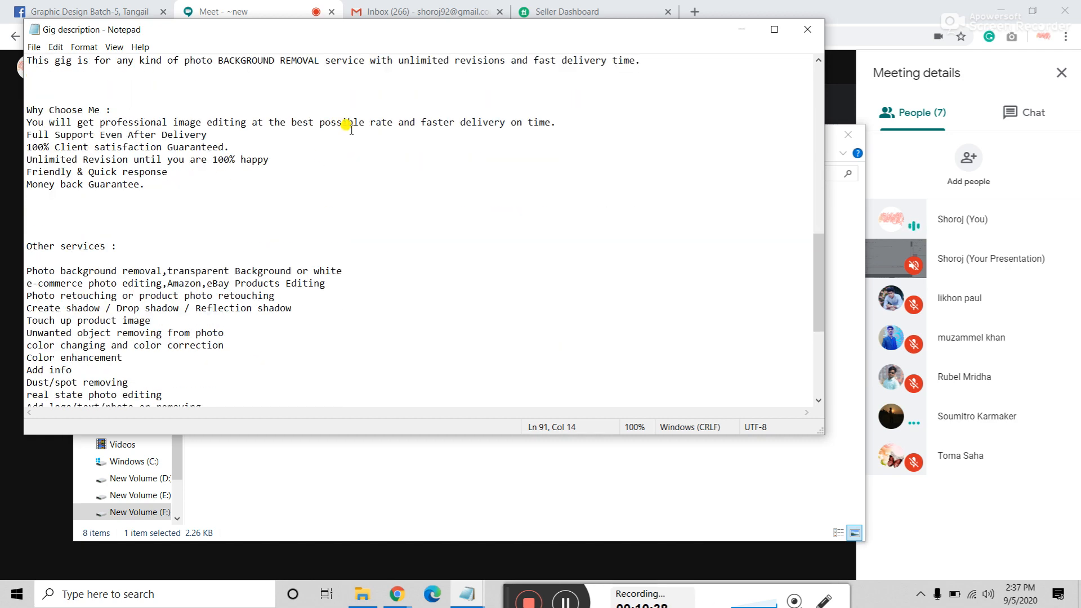
scroll(350, 128, up, 2)
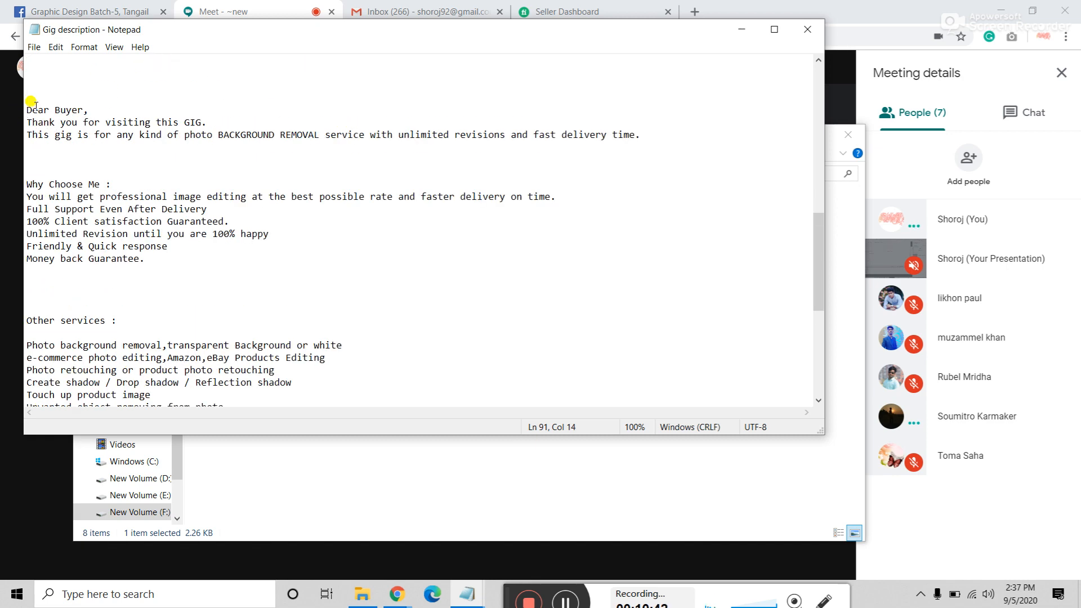
drag(32, 111, 211, 112)
click(211, 112)
drag(209, 122, 3, 116)
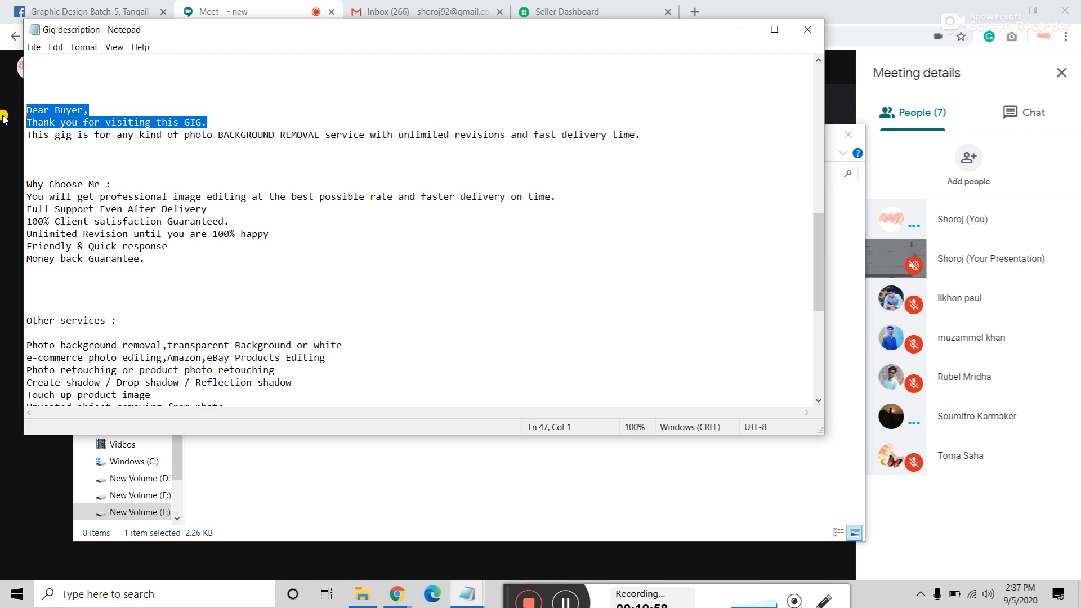
drag(220, 135, 213, 136)
click(218, 136)
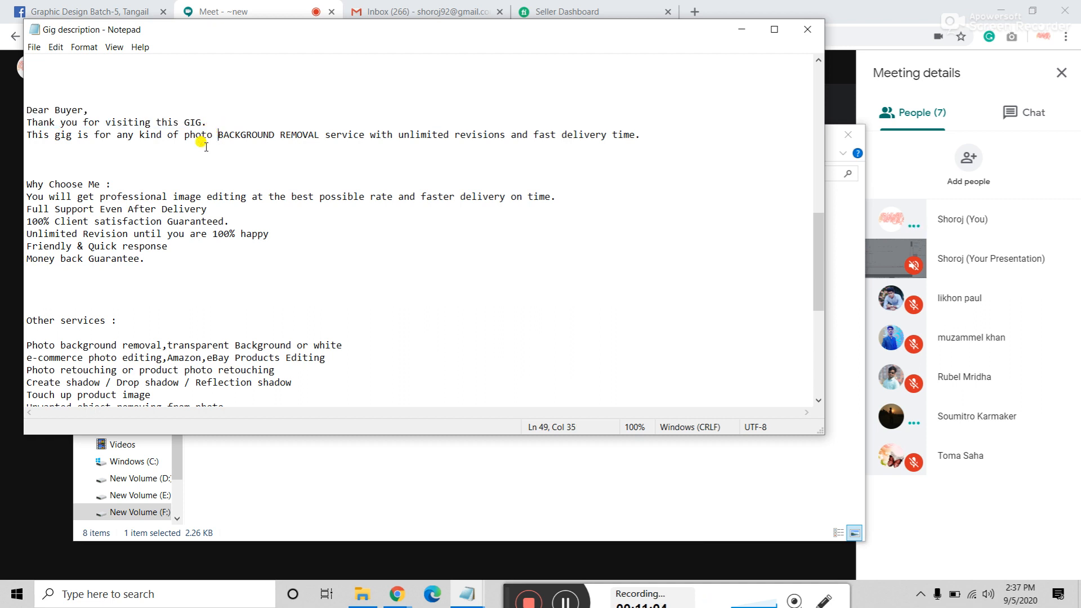
drag(218, 135, 561, 133)
click(213, 135)
drag(607, 134, 618, 134)
click(647, 134)
scroll(652, 132, down, 8)
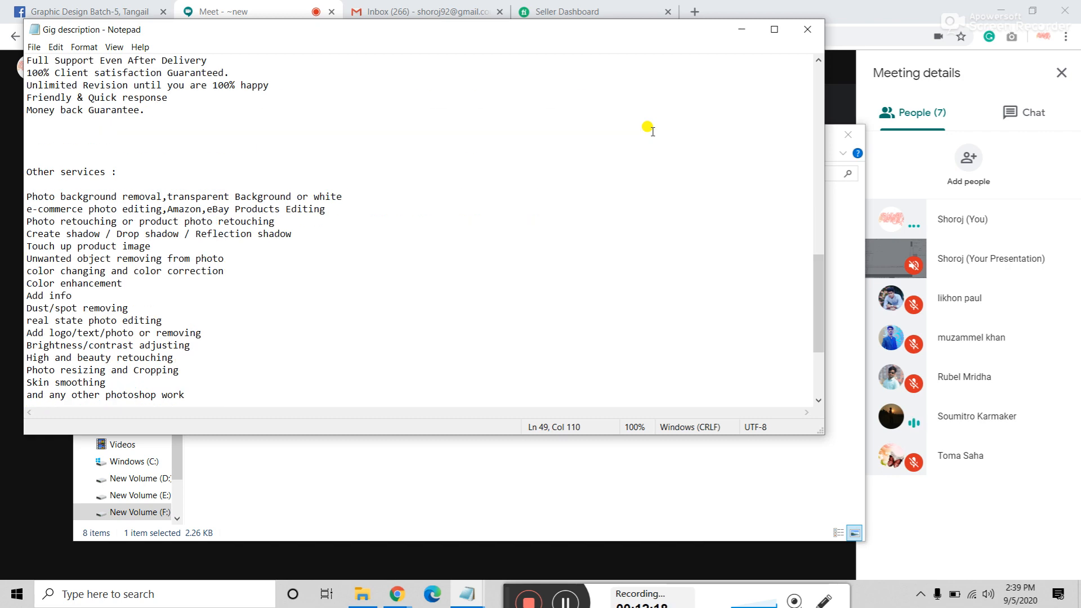
scroll(651, 131, up, 11)
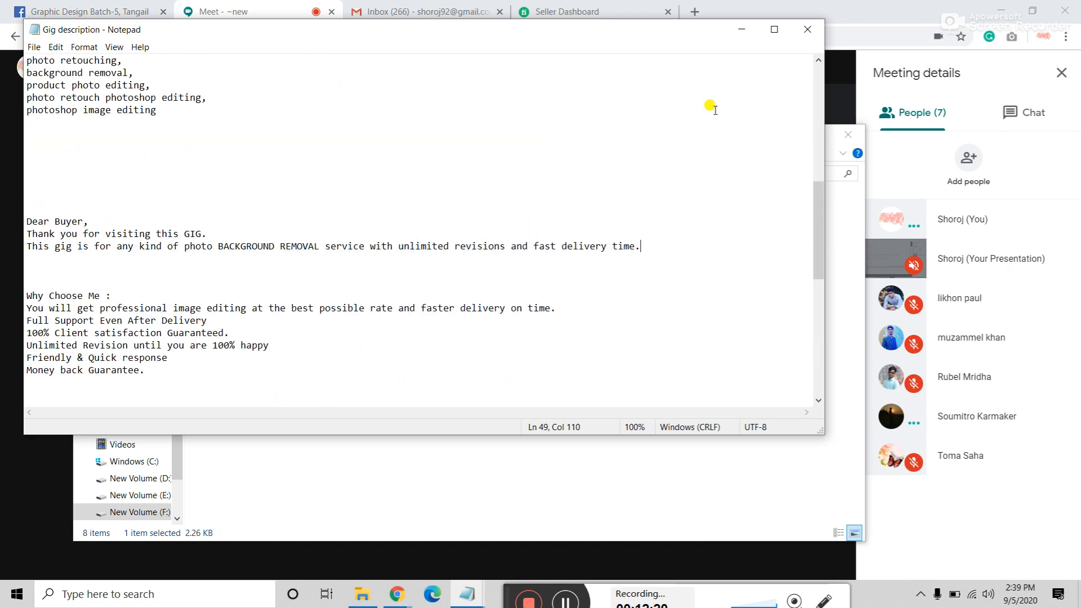
Step: Close the gig description and open the busniess card design folder from Student's gig images and description
click(817, 33)
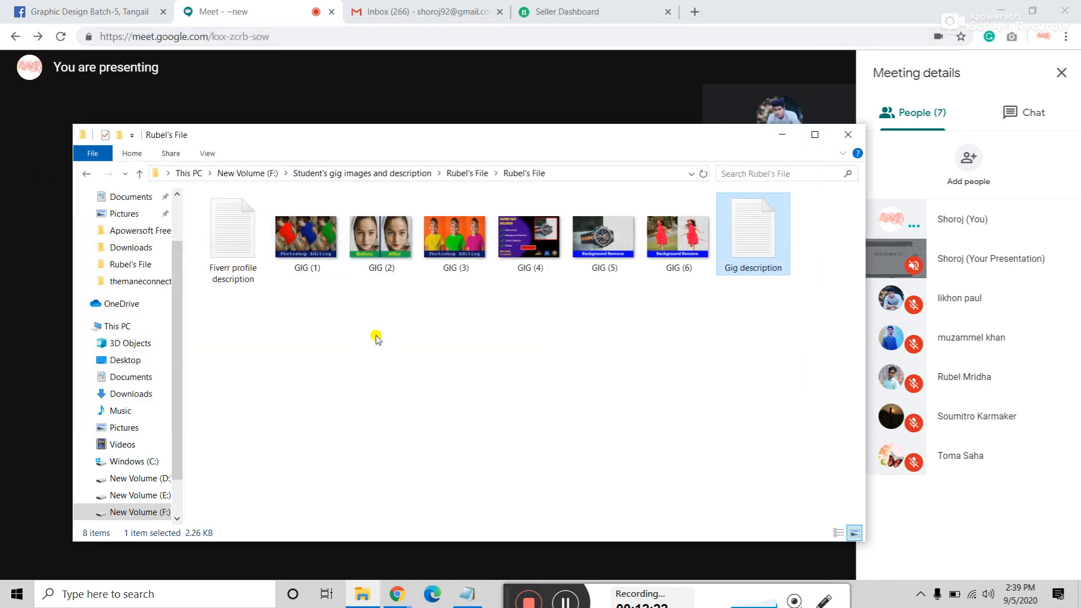
click(83, 174)
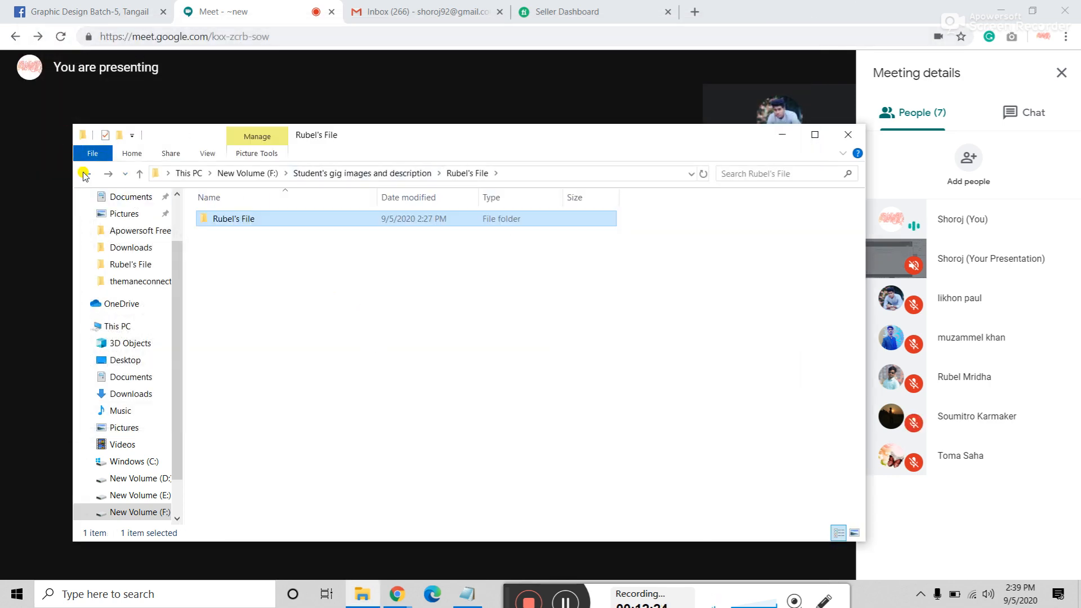
click(83, 174)
click(228, 218)
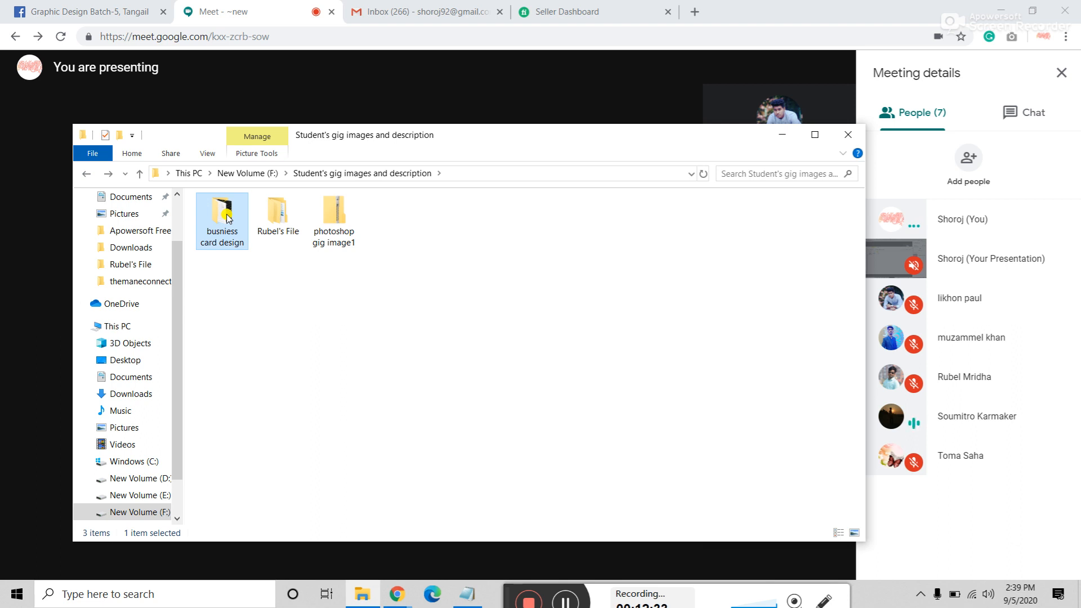
double_click(227, 219)
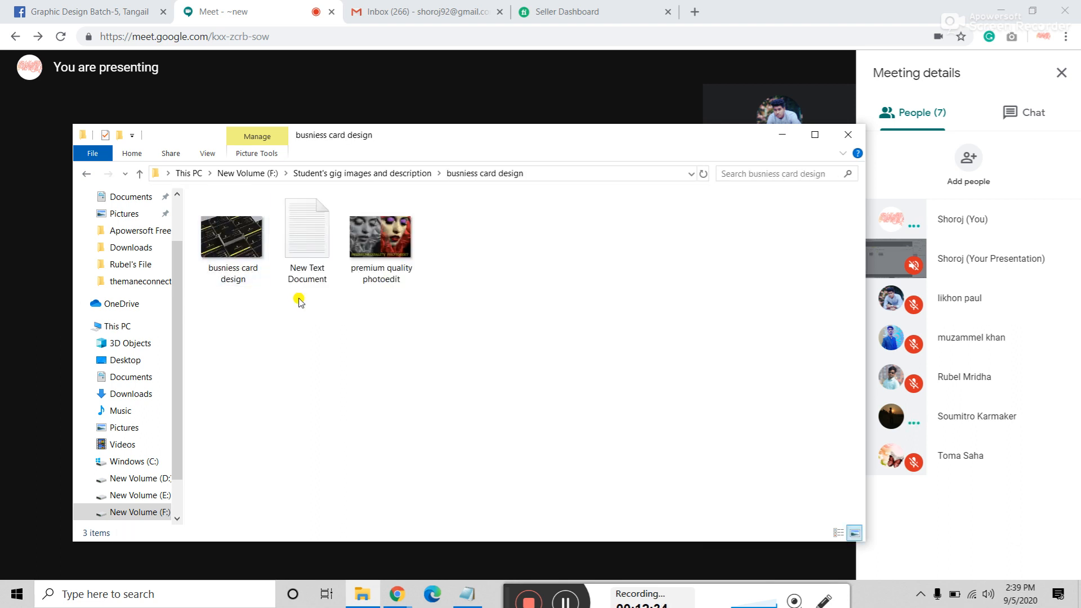
Step: Show the busniess card design image's Properties Details and inspect its Title and Subject
click(223, 247)
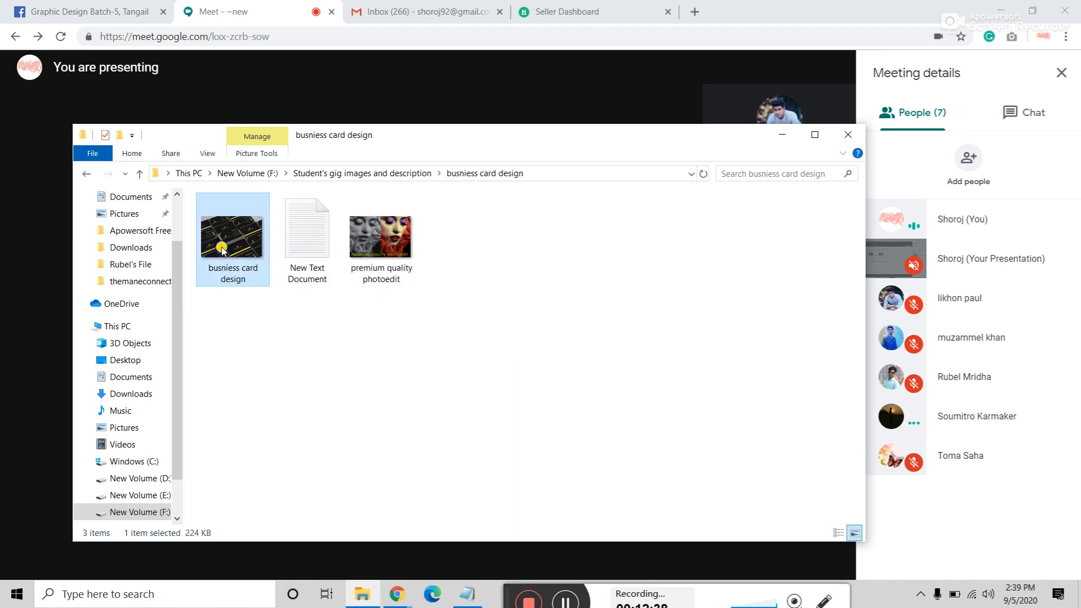
right_click(222, 248)
click(253, 568)
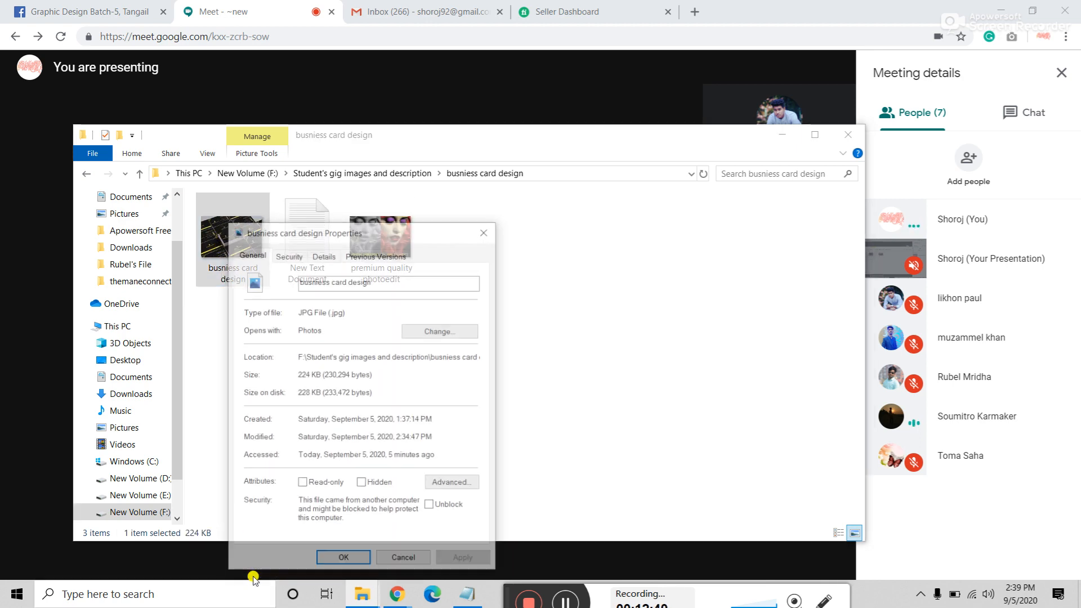
click(325, 255)
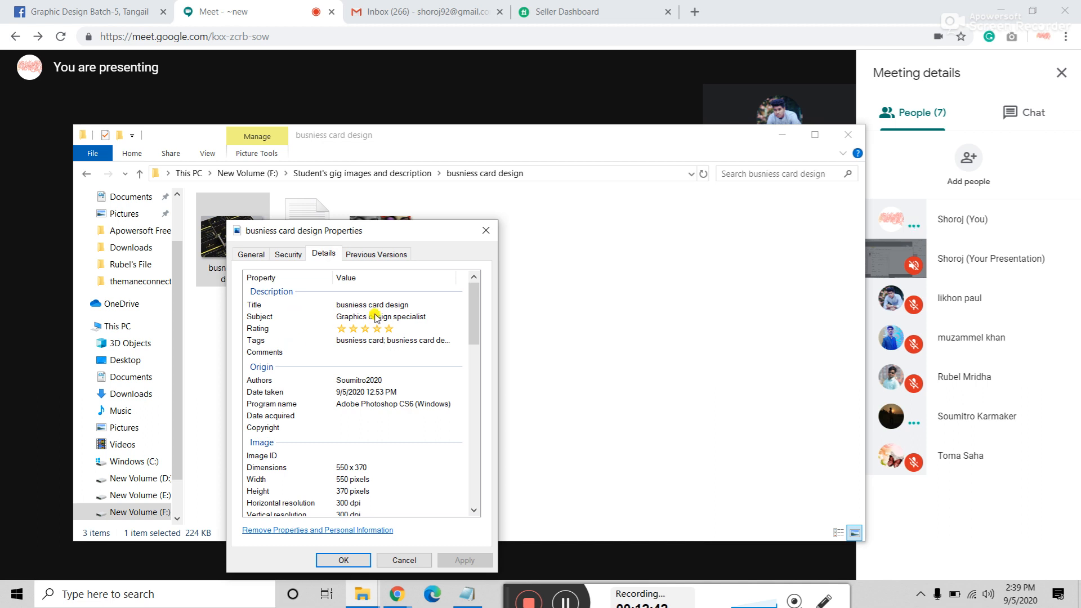
click(394, 304)
click(427, 304)
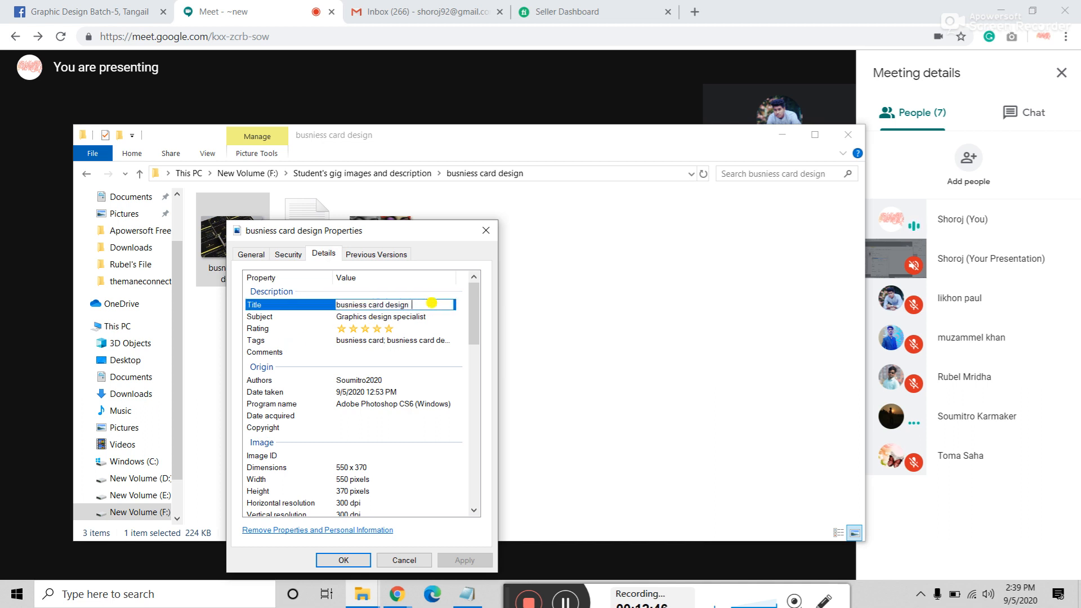
click(437, 316)
click(442, 316)
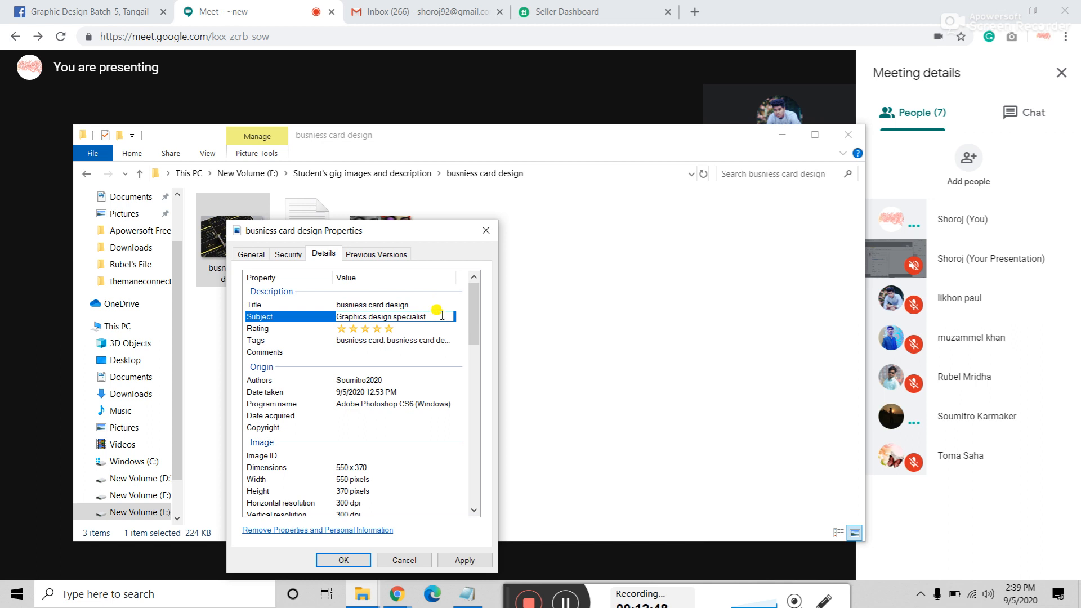
Step: Review the image's tags, recheck Title and Subject unchanged, and close the properties
click(420, 341)
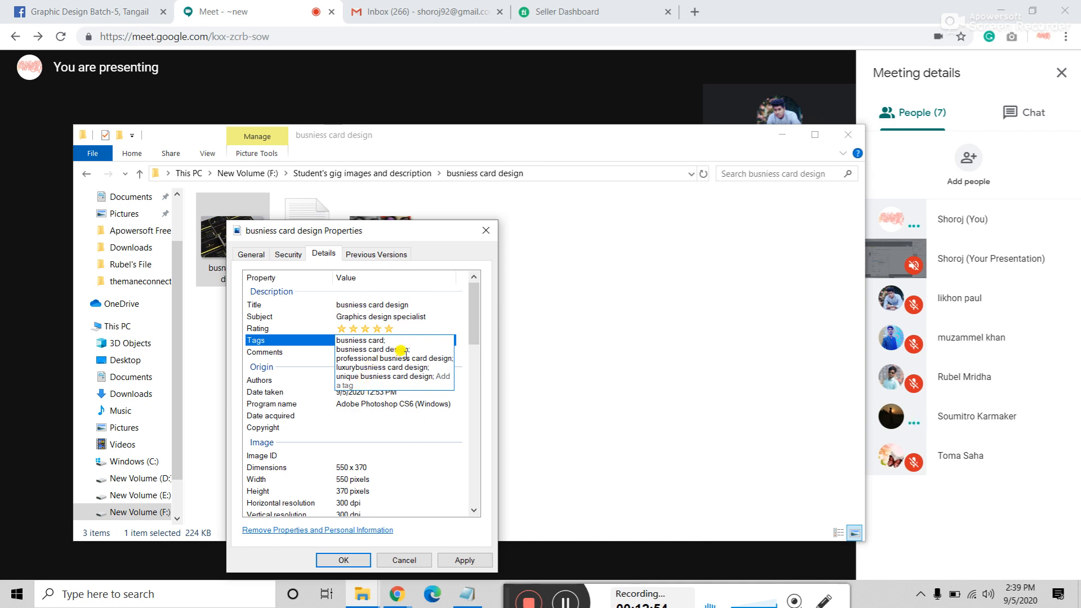
click(415, 347)
click(389, 304)
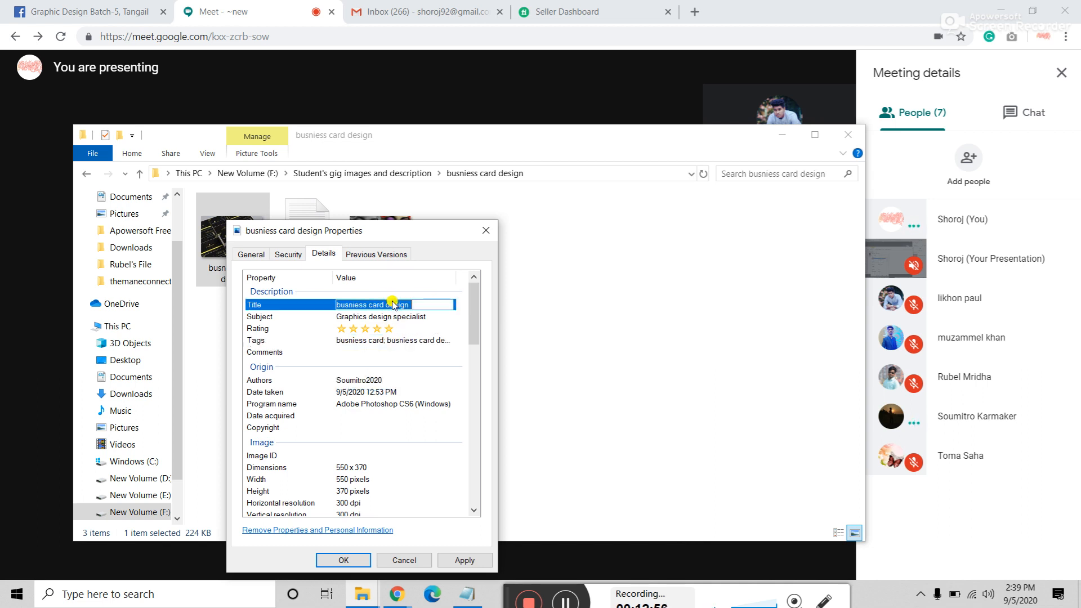
click(425, 316)
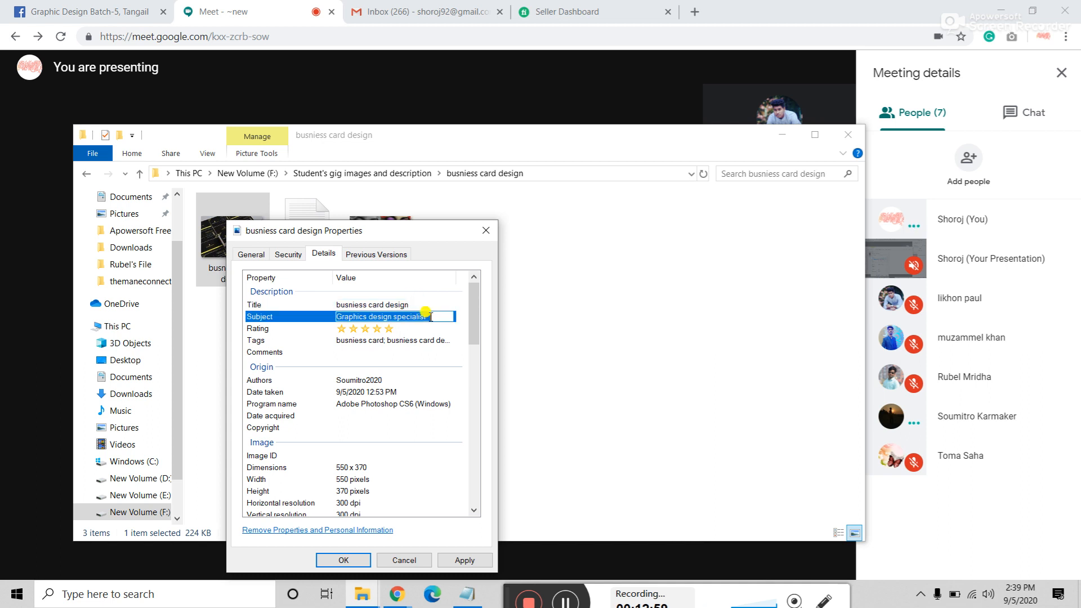
click(291, 302)
click(300, 340)
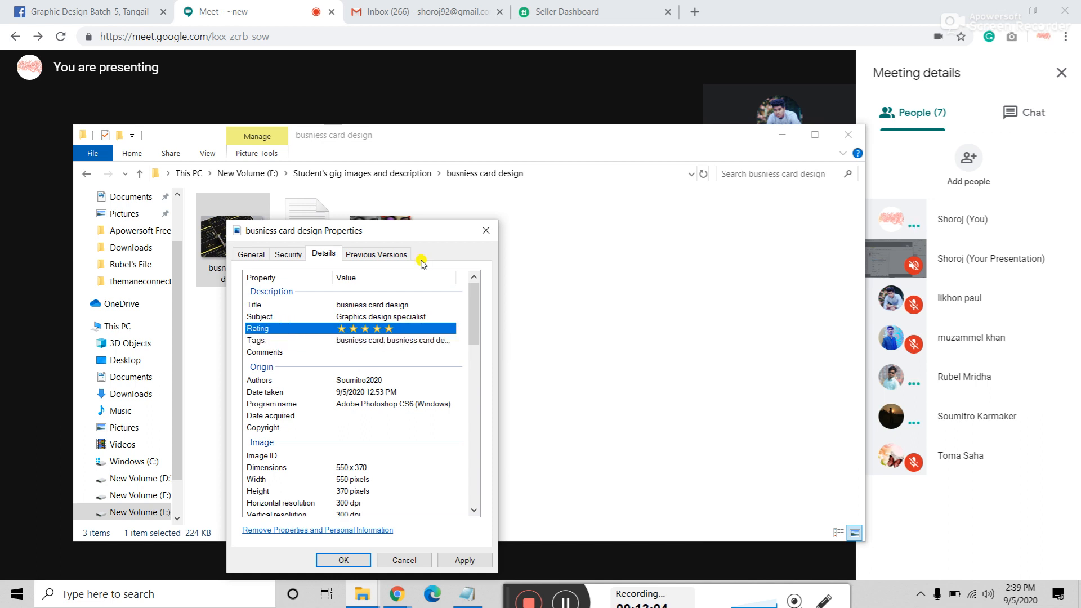
click(486, 230)
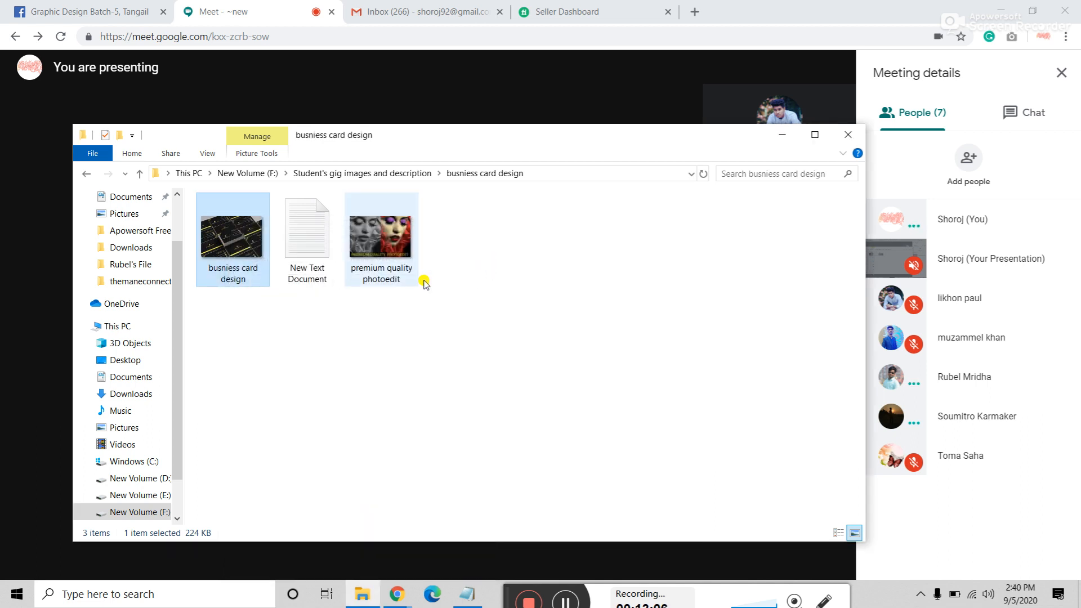
Step: Refresh the folder and show premium quality photoedit.jpg's Details with its full tag list
right_click(325, 321)
click(363, 380)
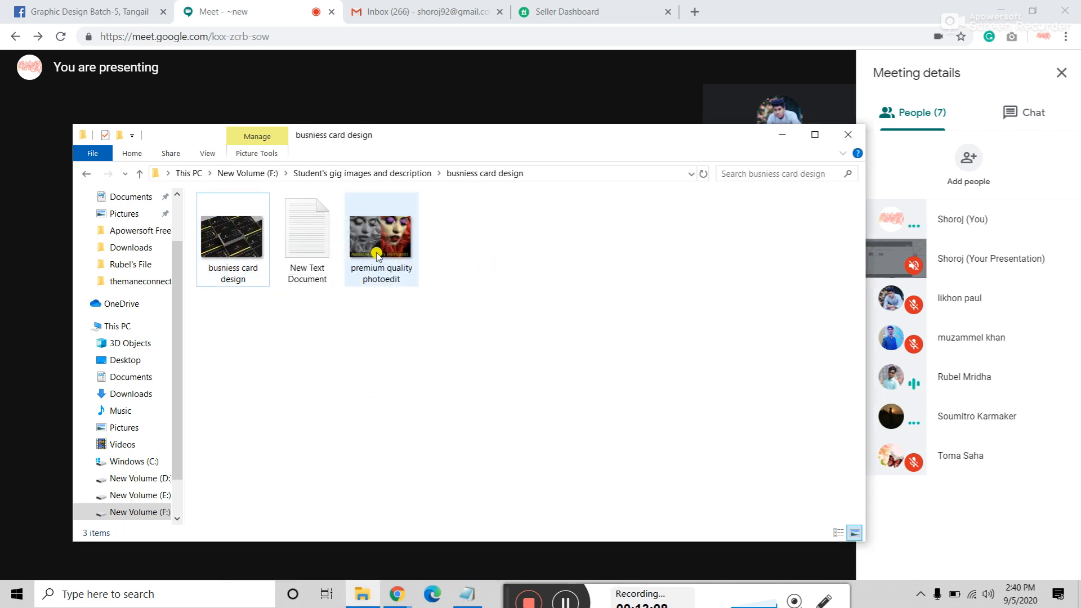
mouse_move(376, 253)
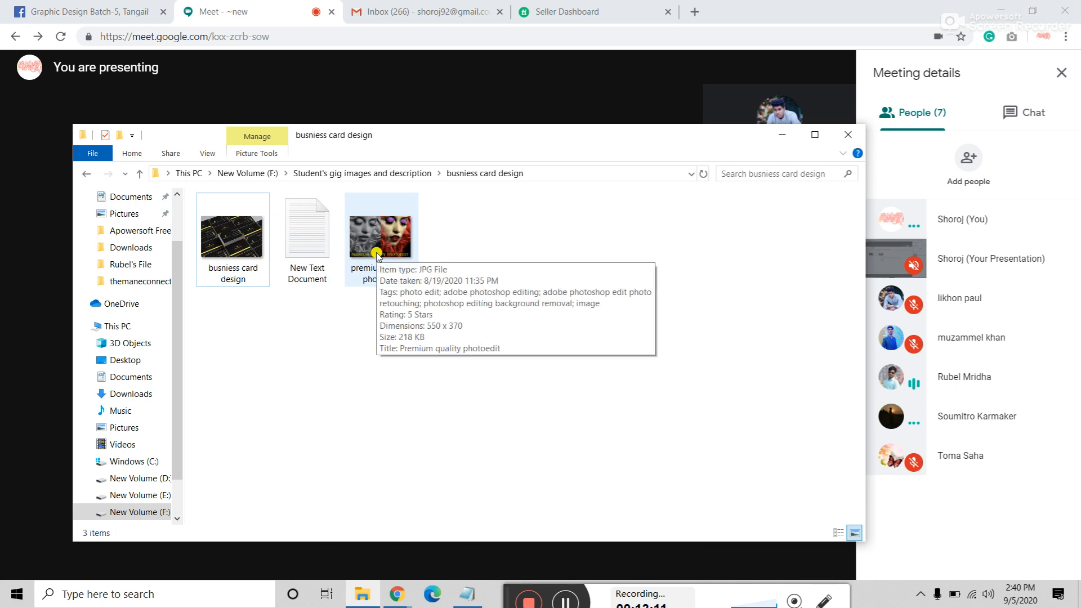
right_click(376, 254)
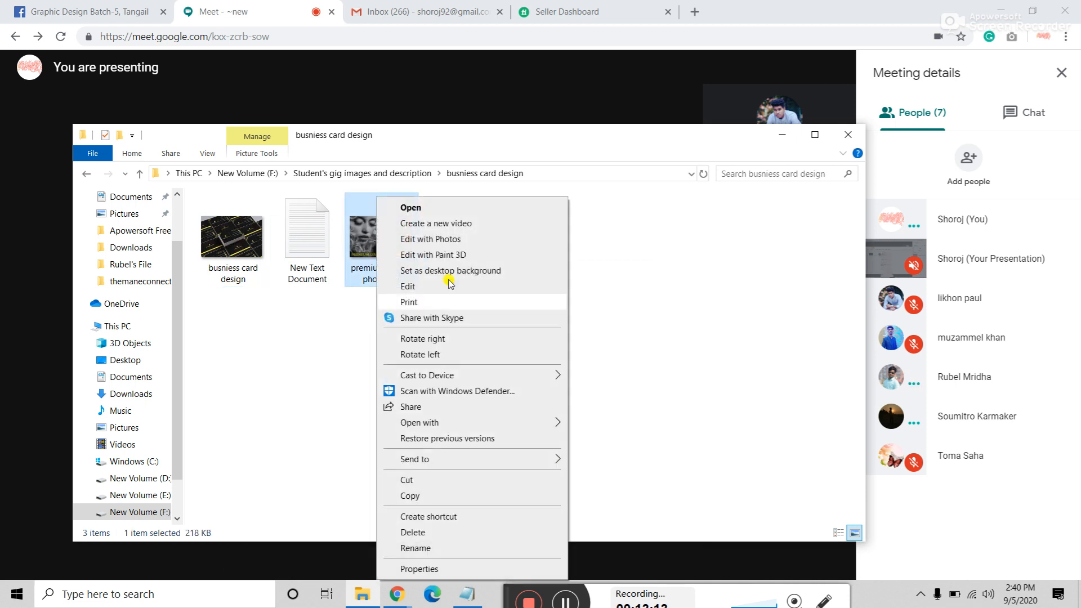
click(409, 569)
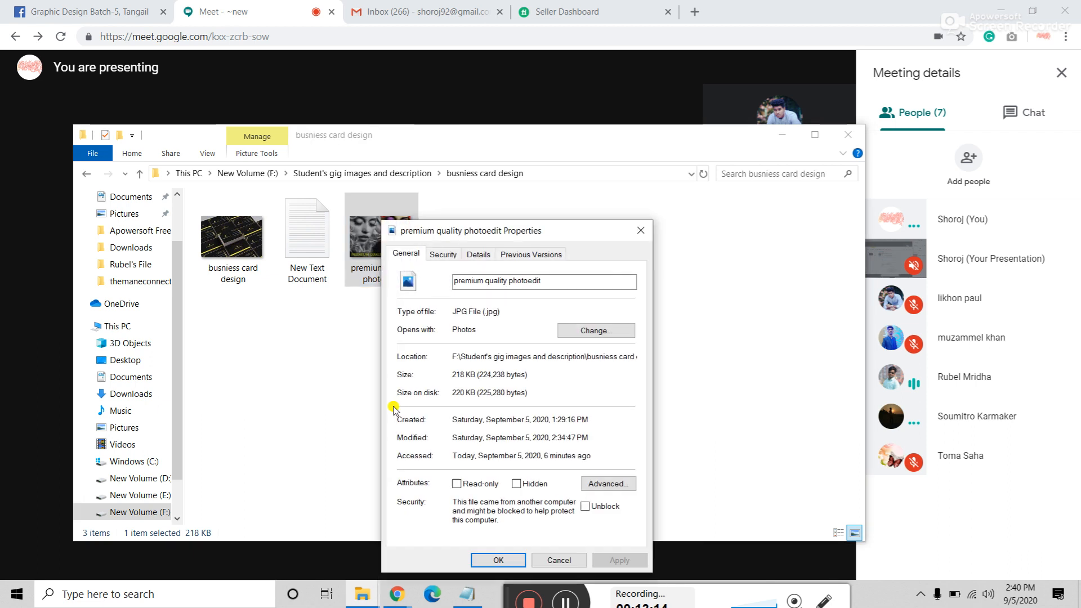
click(478, 254)
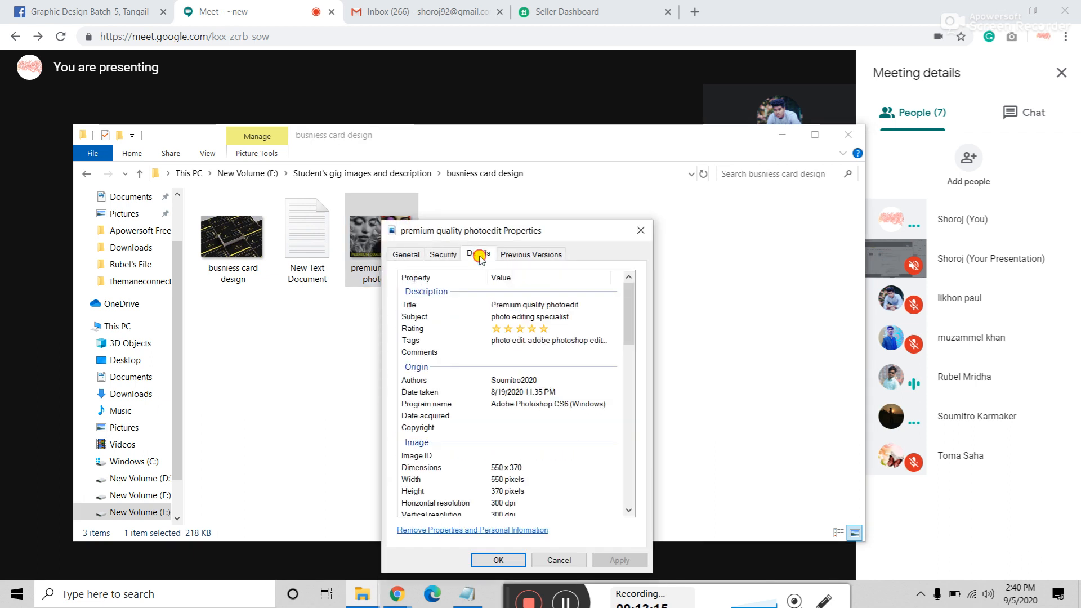
click(570, 338)
scroll(574, 366, up, 1)
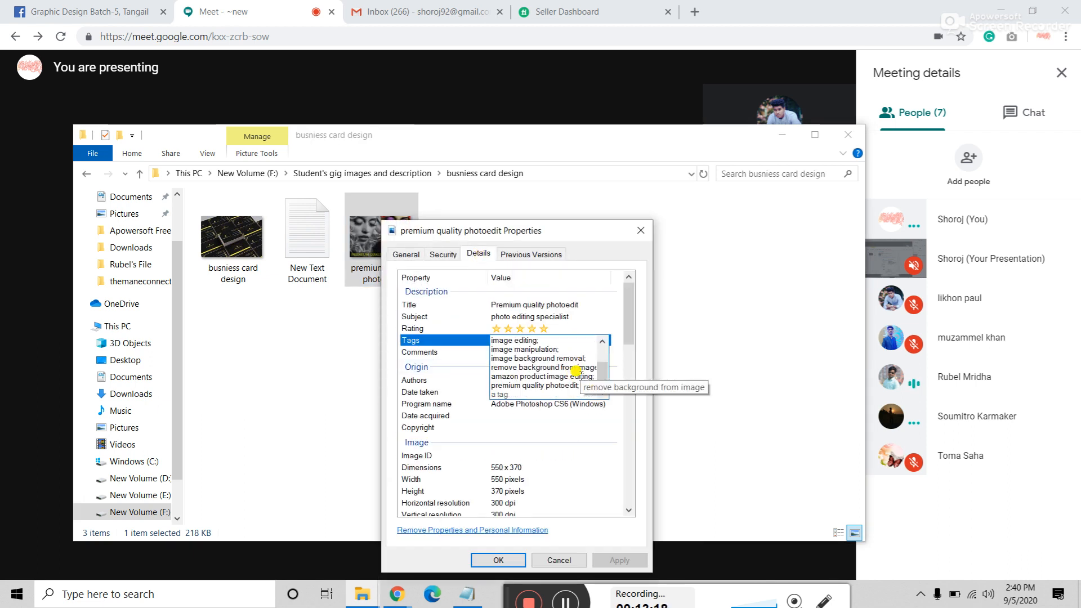
scroll(576, 372, up, 1)
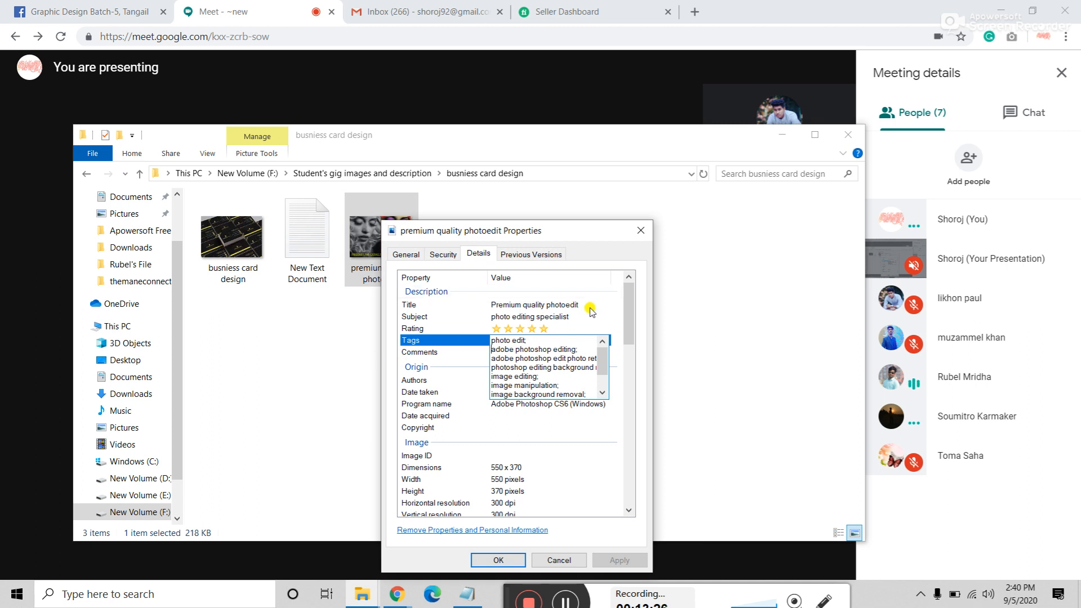
Step: Mute the selected participant for everyone in the Google Meet call and confirm
click(1036, 416)
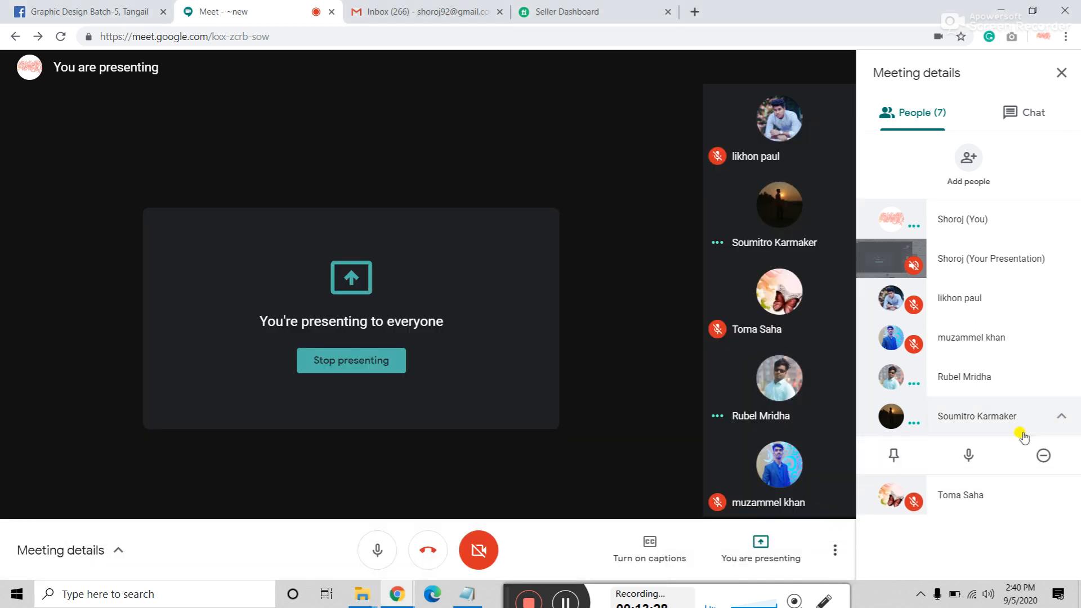
click(968, 457)
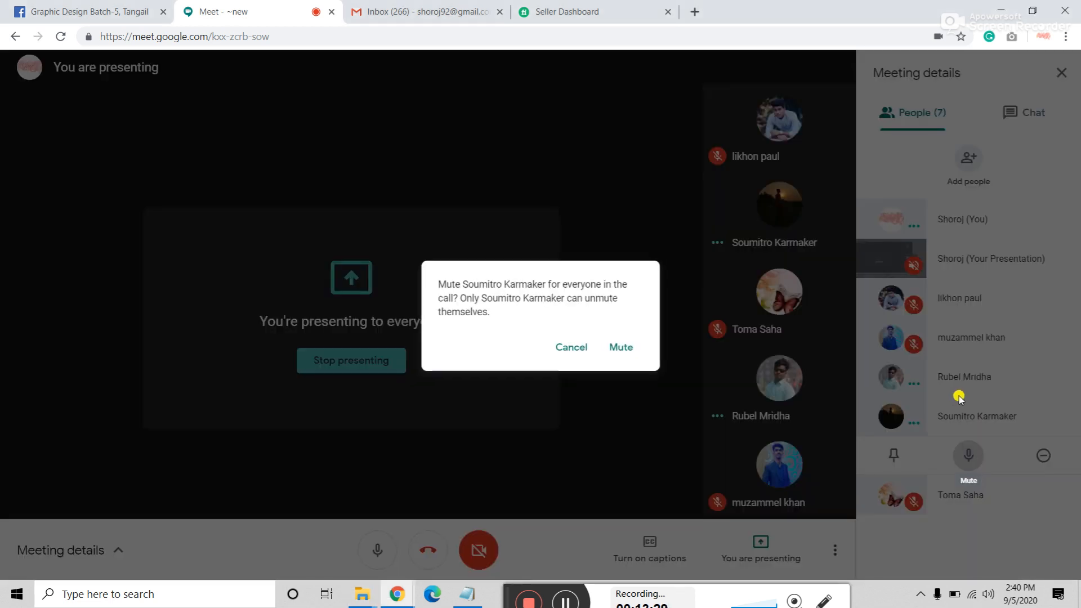
click(625, 346)
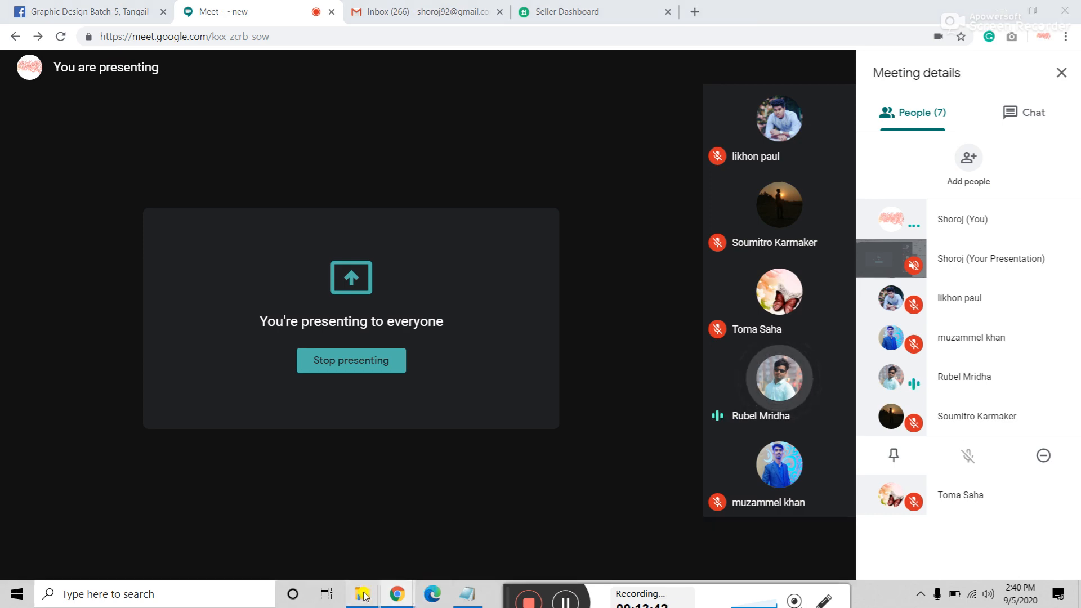
Step: Return to File Explorer and open premium quality photoedit.jpg's Properties
mouse_move(376, 597)
click(376, 540)
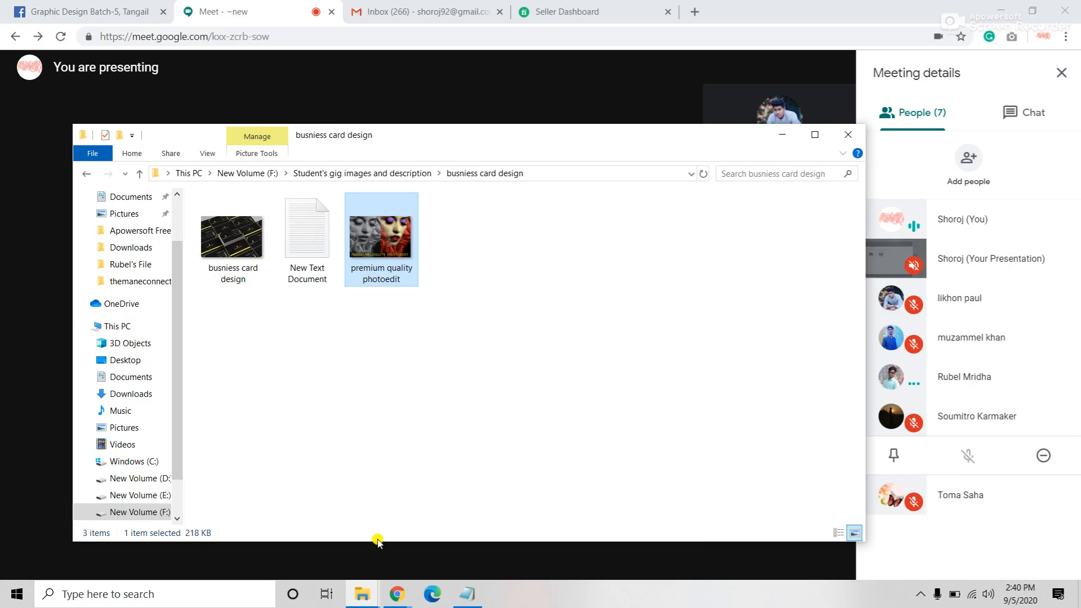
right_click(389, 248)
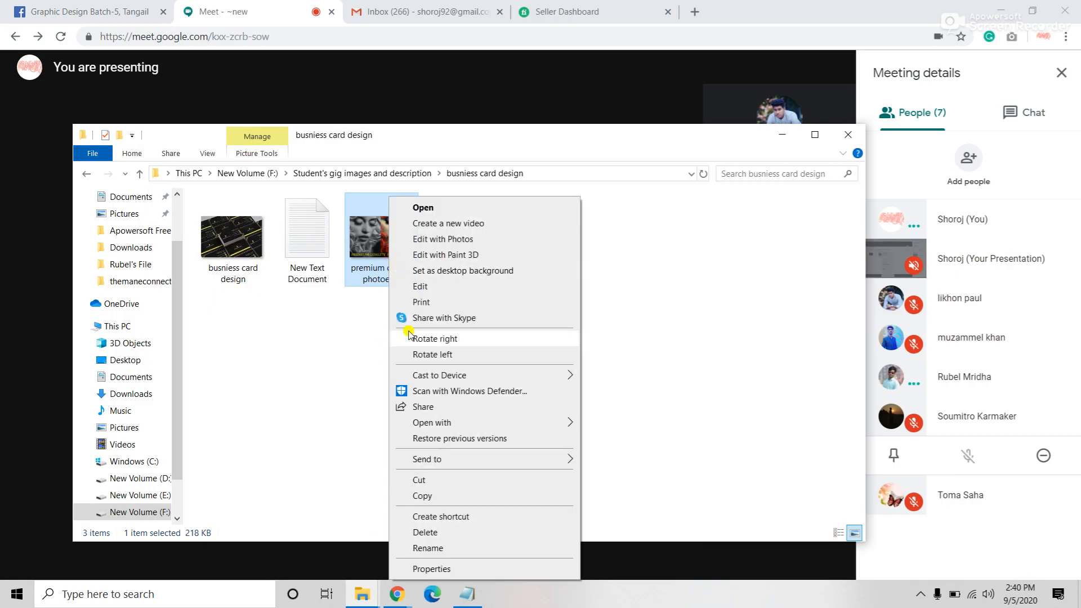
click(434, 565)
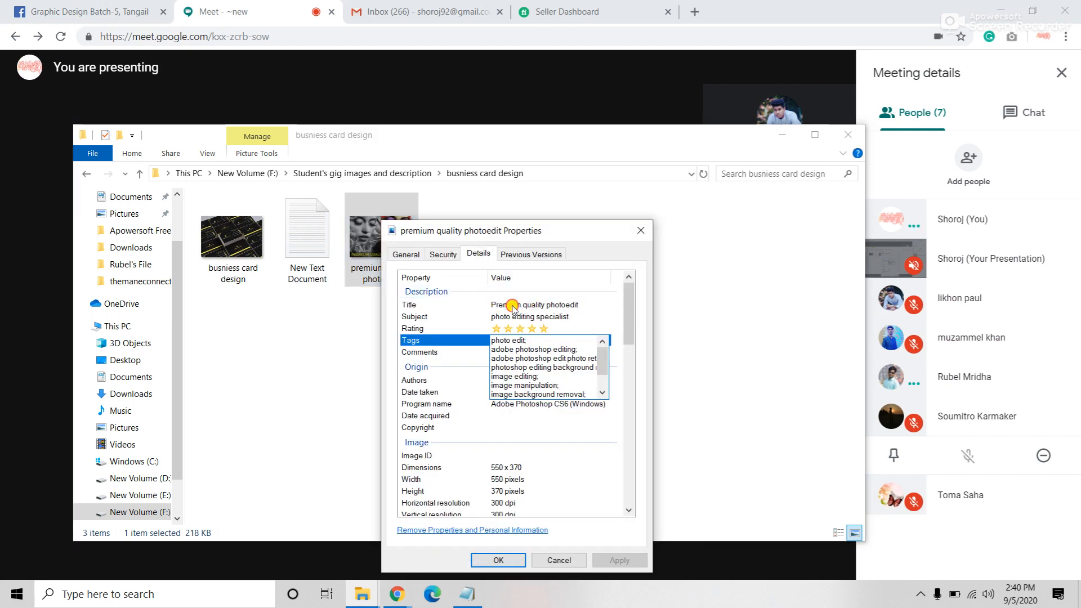
Step: Inspect the image's Title, Subject and full tag list, then cancel without saving
click(513, 304)
click(599, 305)
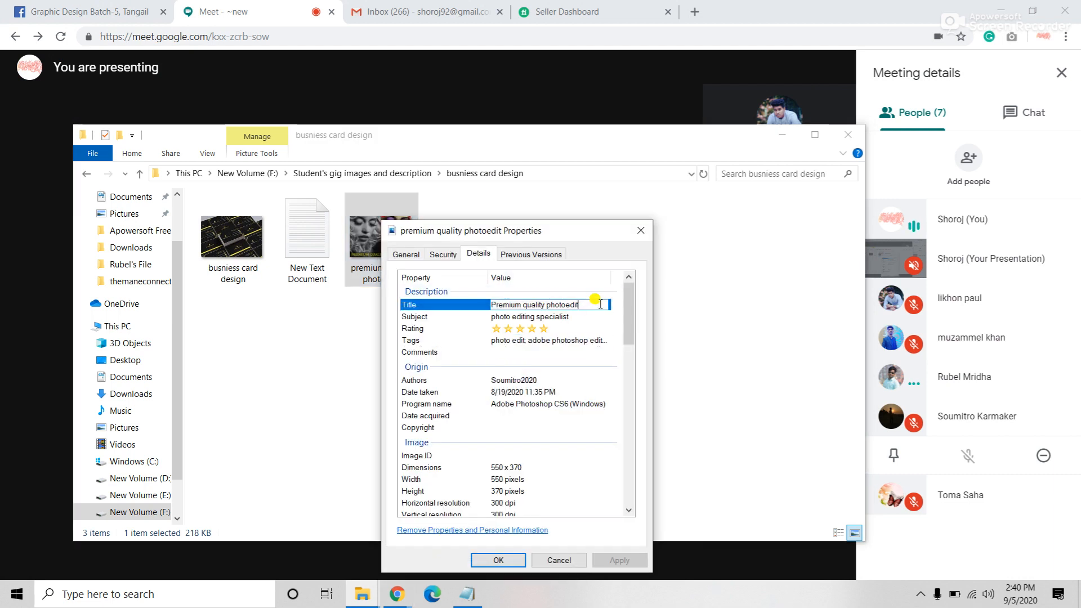
click(579, 316)
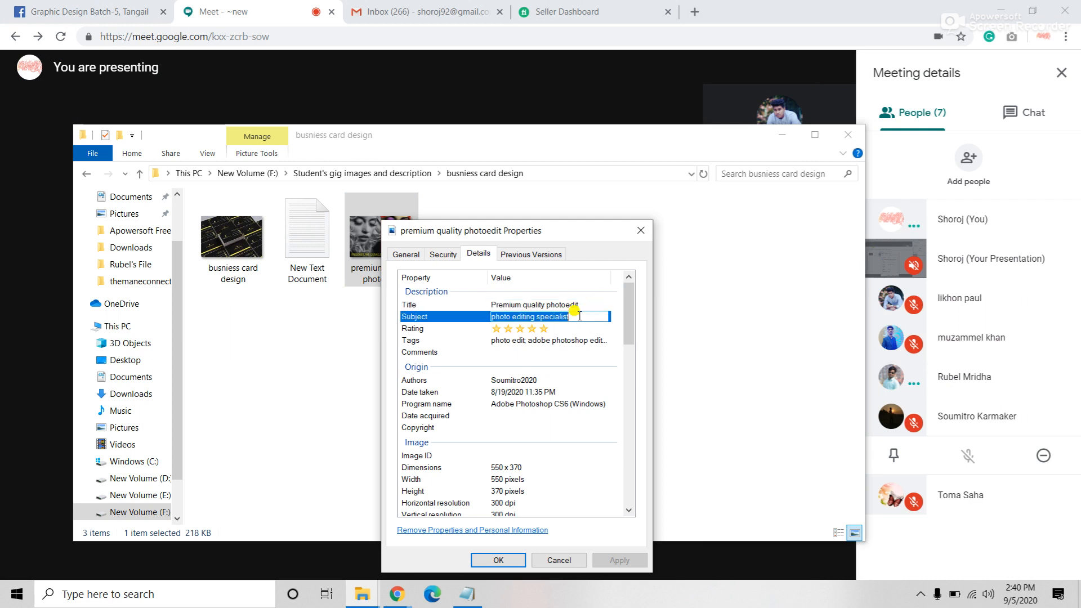
click(569, 340)
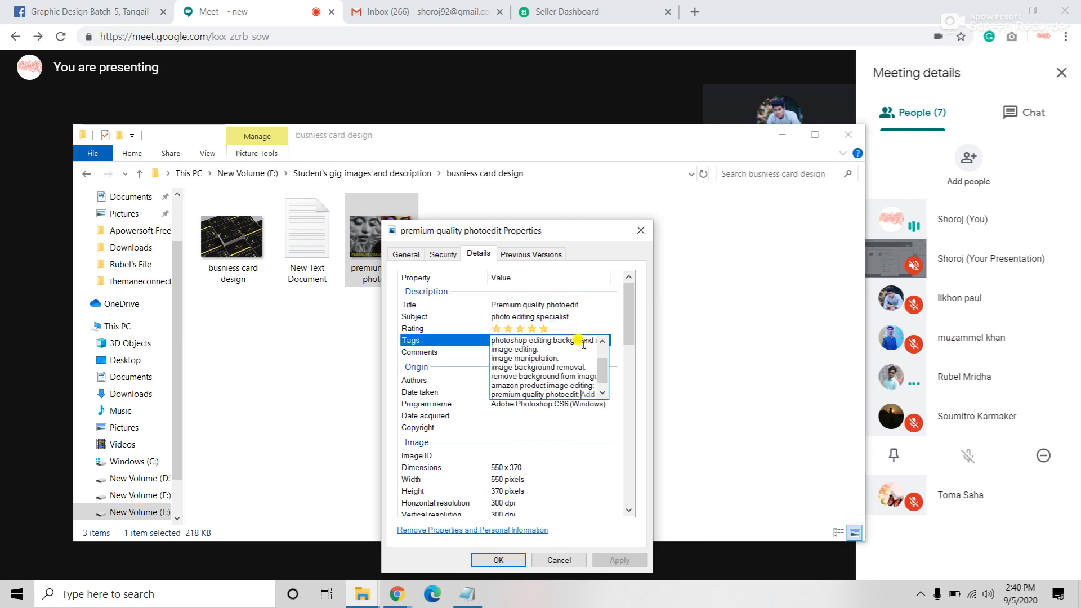
scroll(567, 361, up, 2)
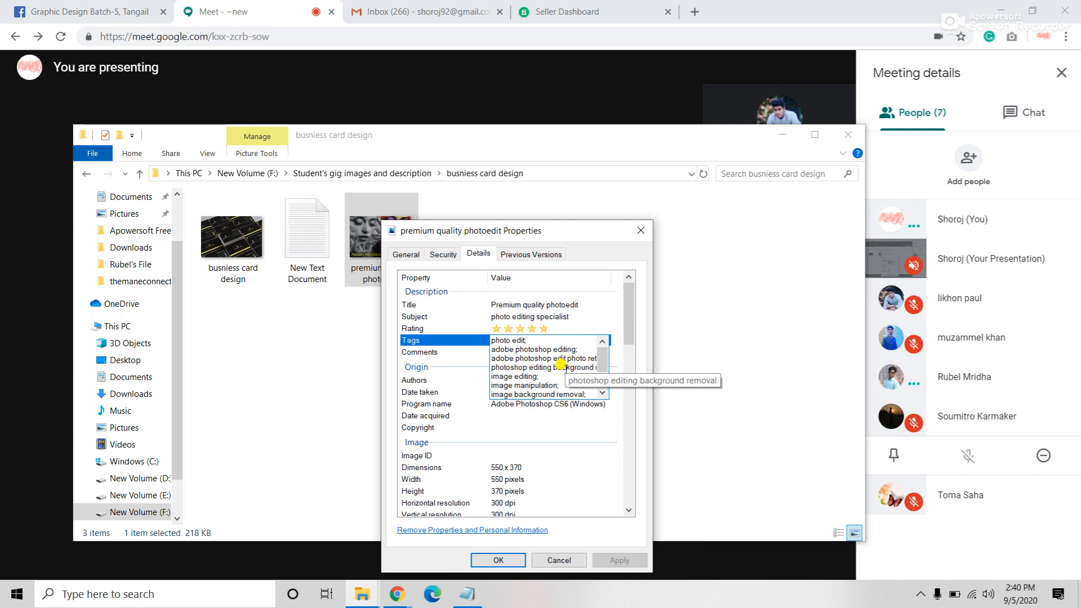
click(588, 305)
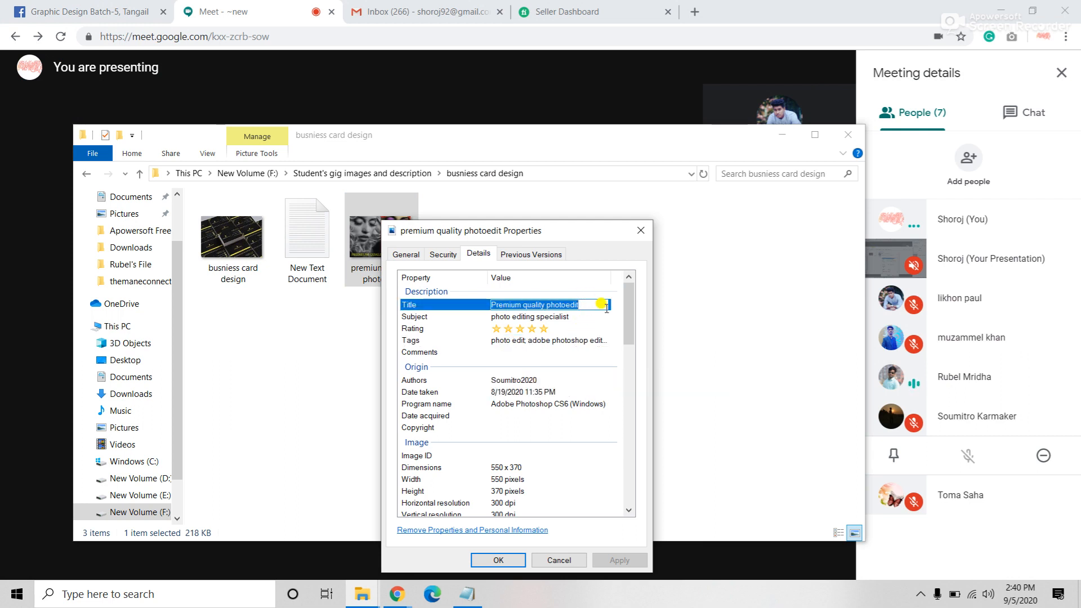
click(425, 305)
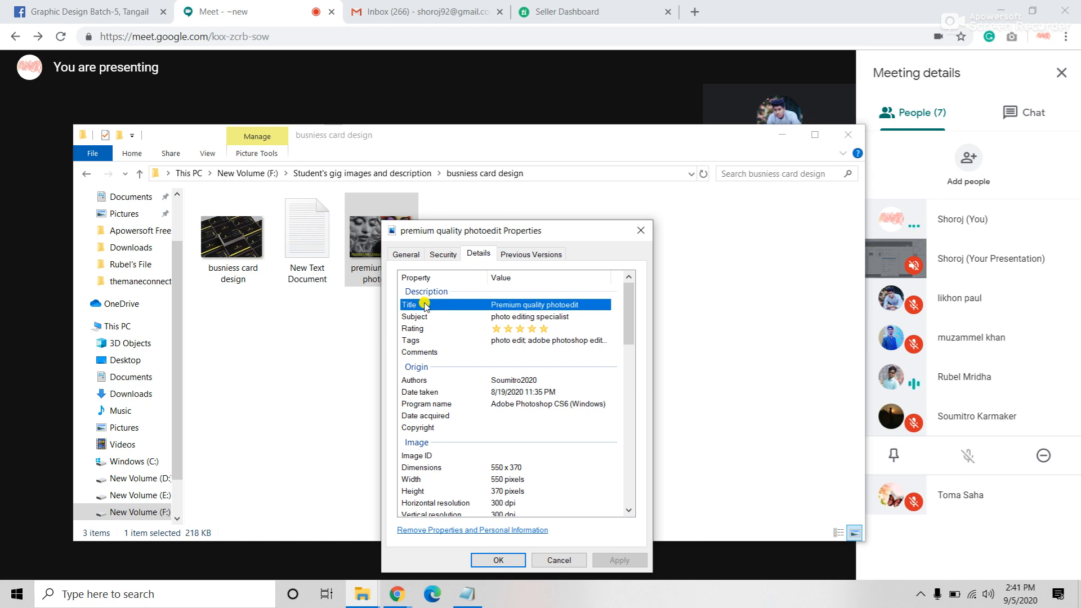
click(566, 560)
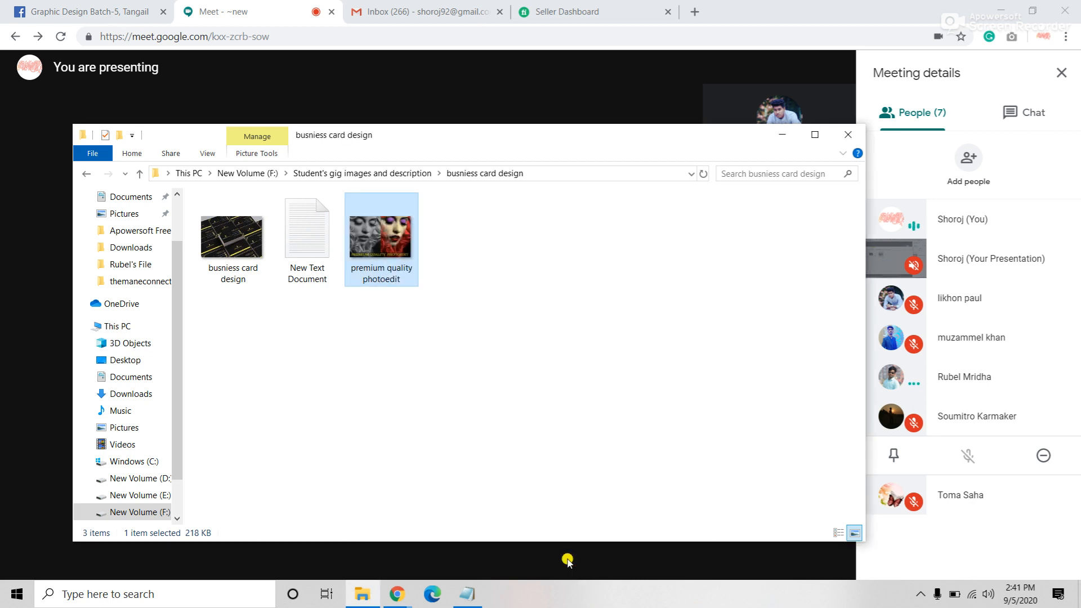
Step: Refresh the busniess card design folder view
right_click(530, 360)
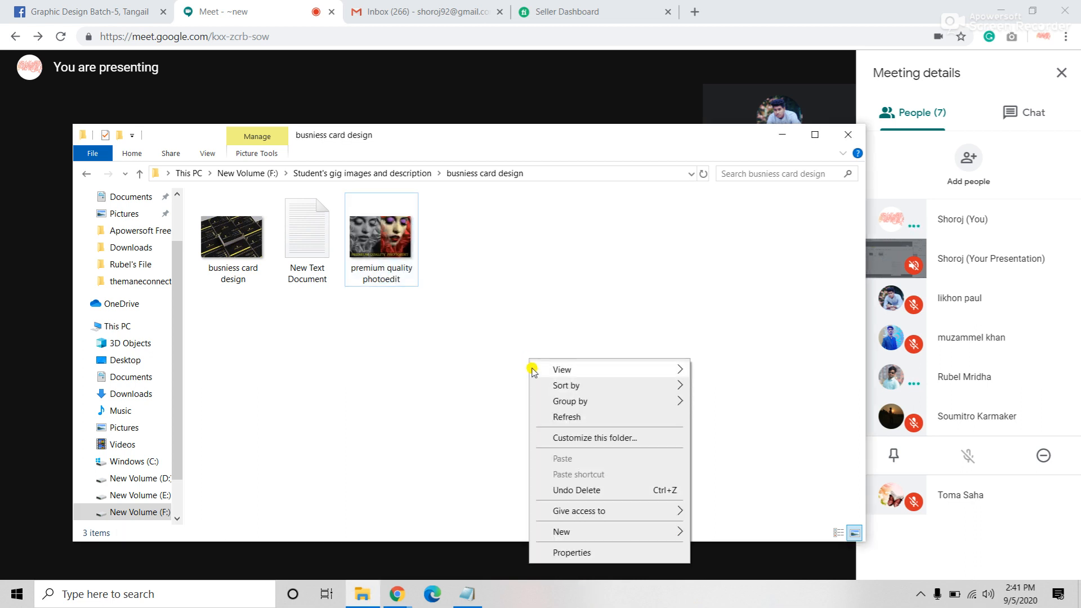
click(570, 417)
right_click(513, 339)
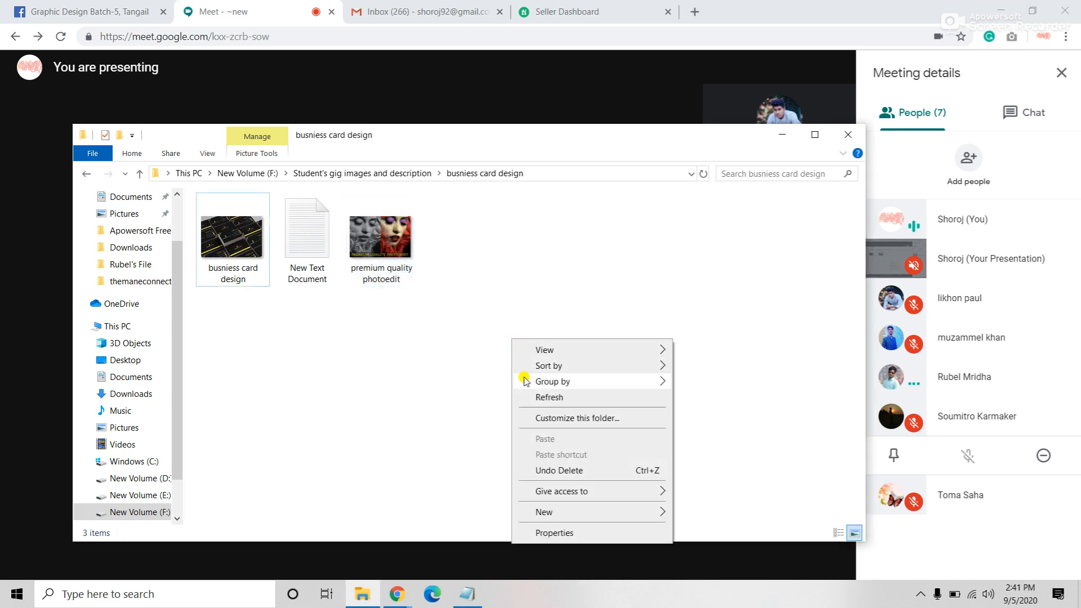
click(543, 398)
Step: Review the busniess card design image's Title, Subject and tags, then cancel the properties
click(231, 228)
right_click(230, 228)
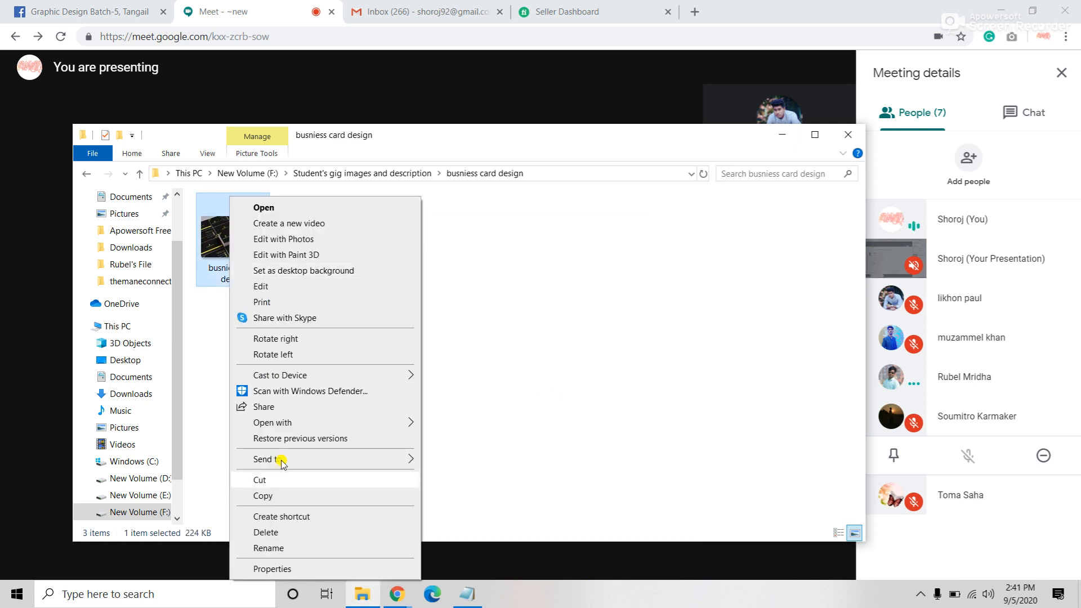
click(276, 569)
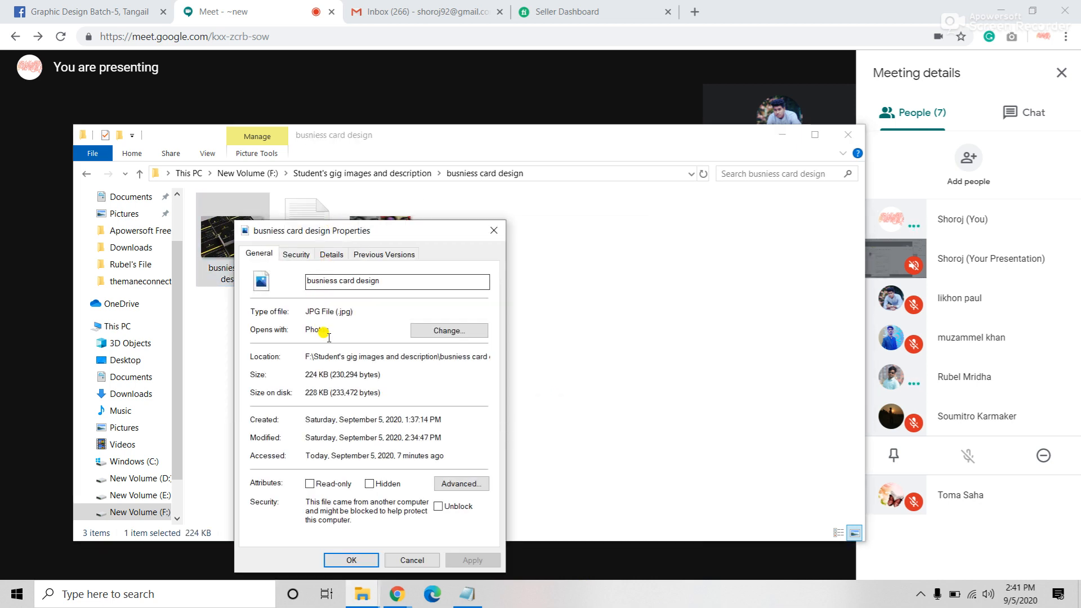
click(331, 253)
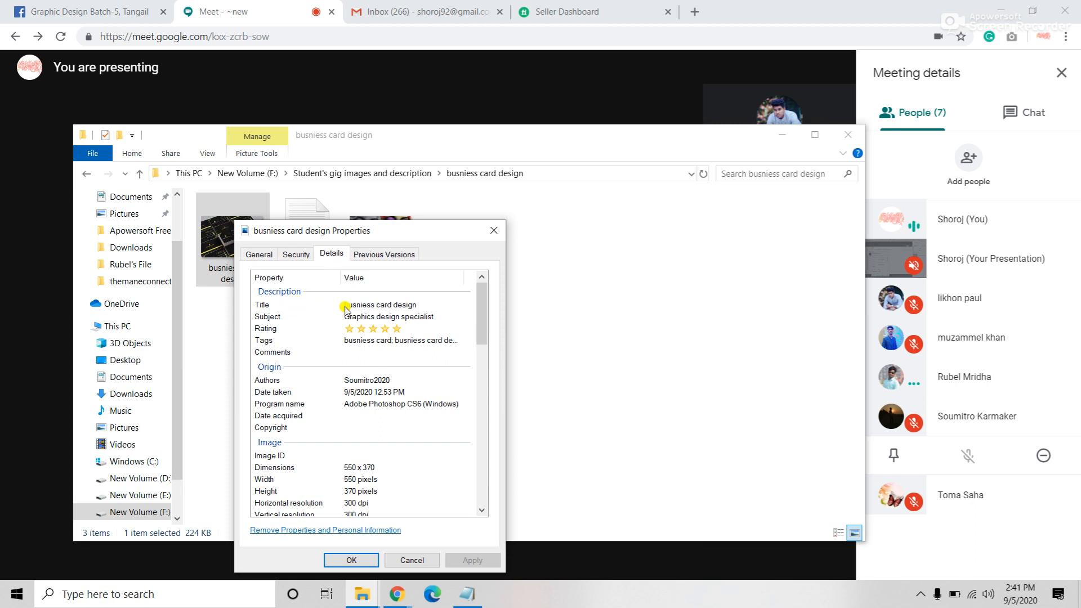
click(368, 305)
click(378, 314)
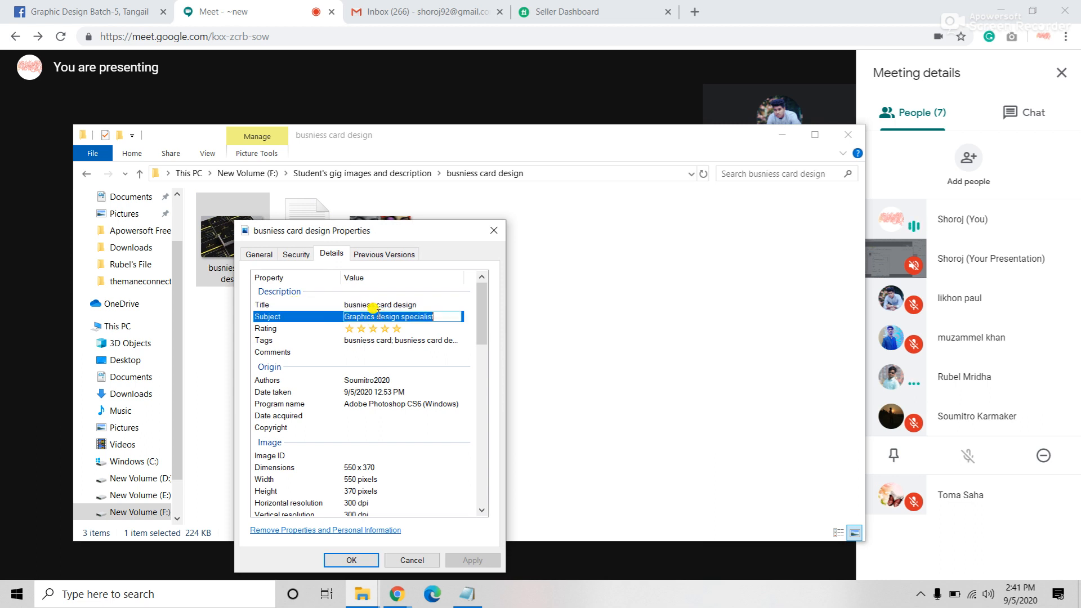
click(371, 340)
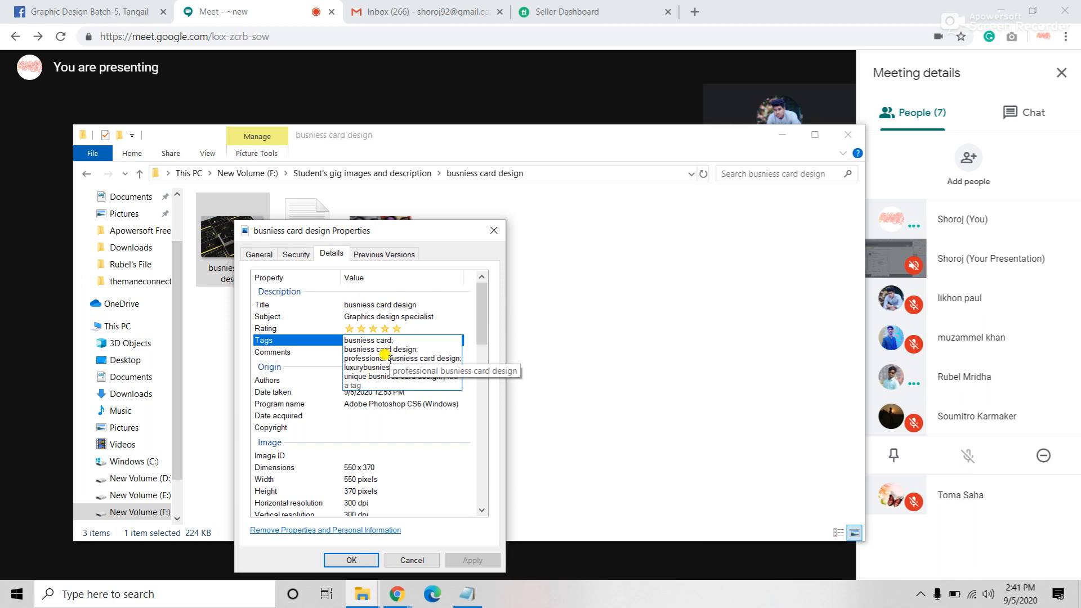
click(403, 558)
click(323, 392)
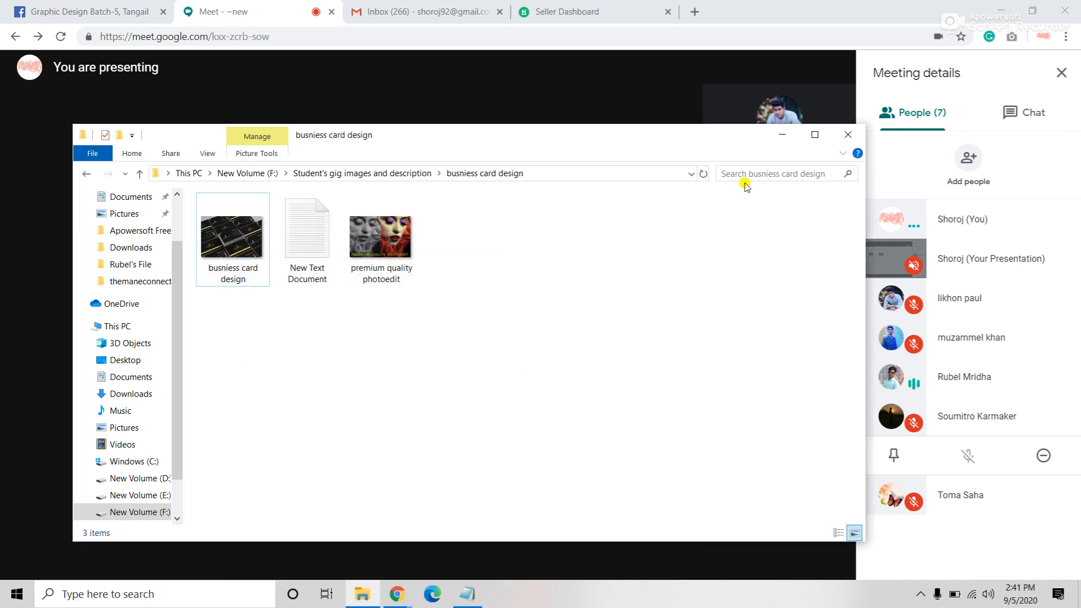
Step: Reopen File Explorer, go to the New Volume (F:) root, and open Student's gig images and description
click(848, 135)
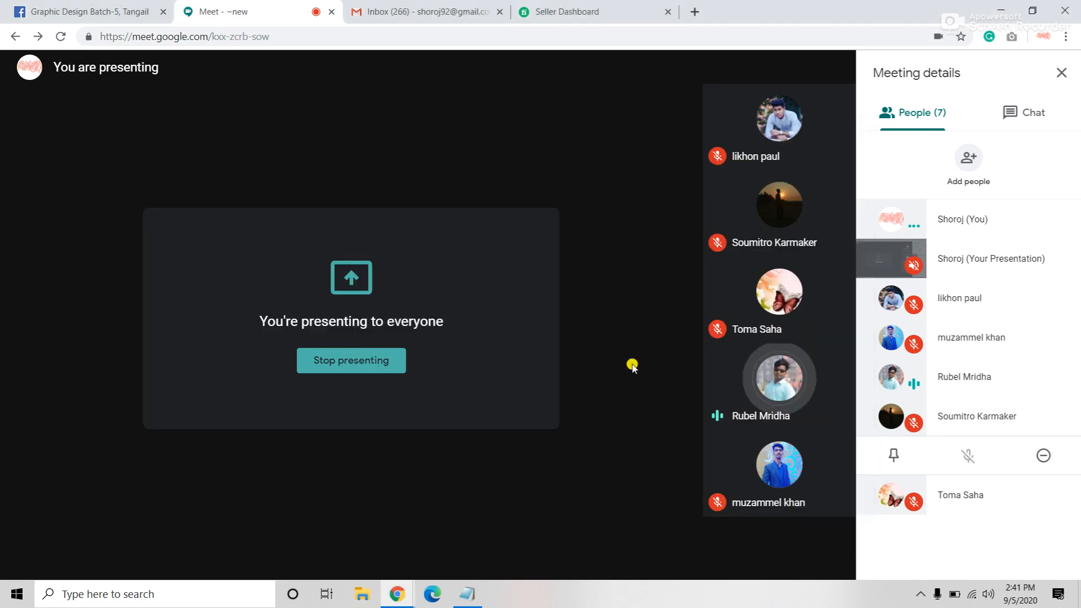
click(362, 594)
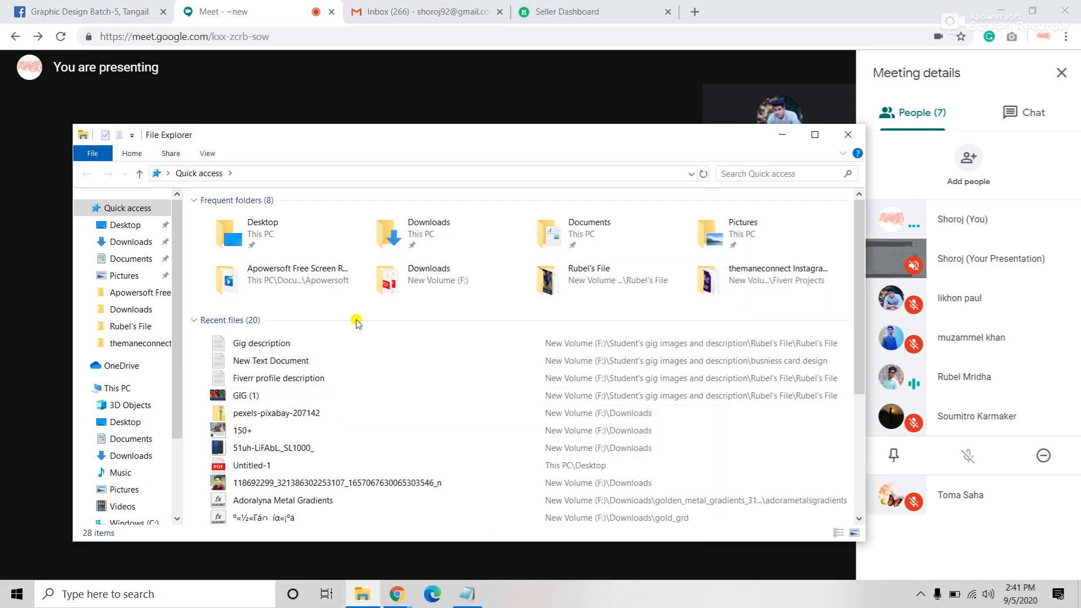
click(126, 242)
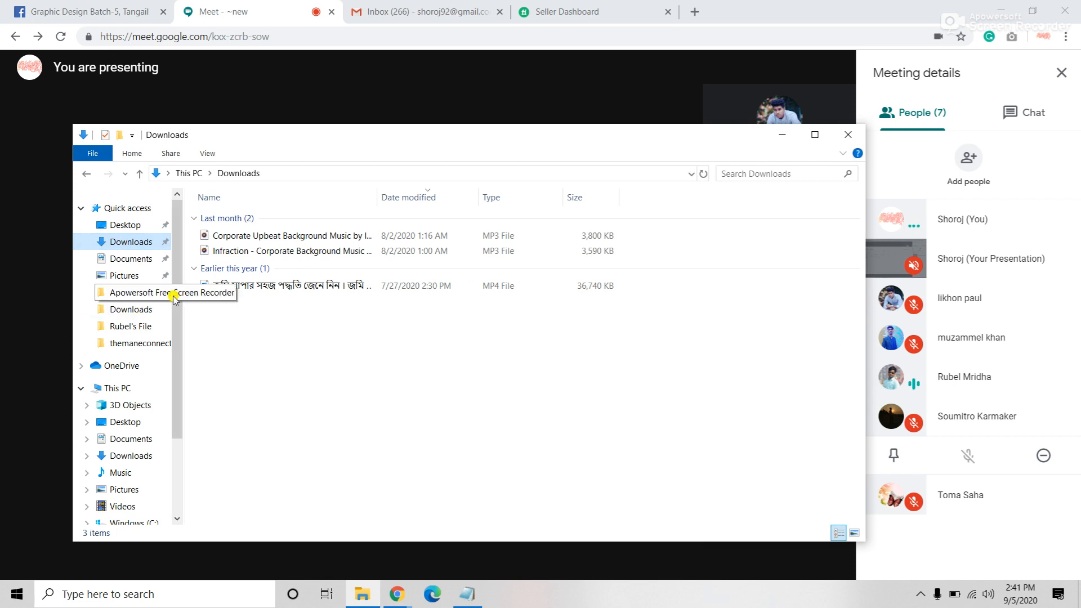
click(134, 314)
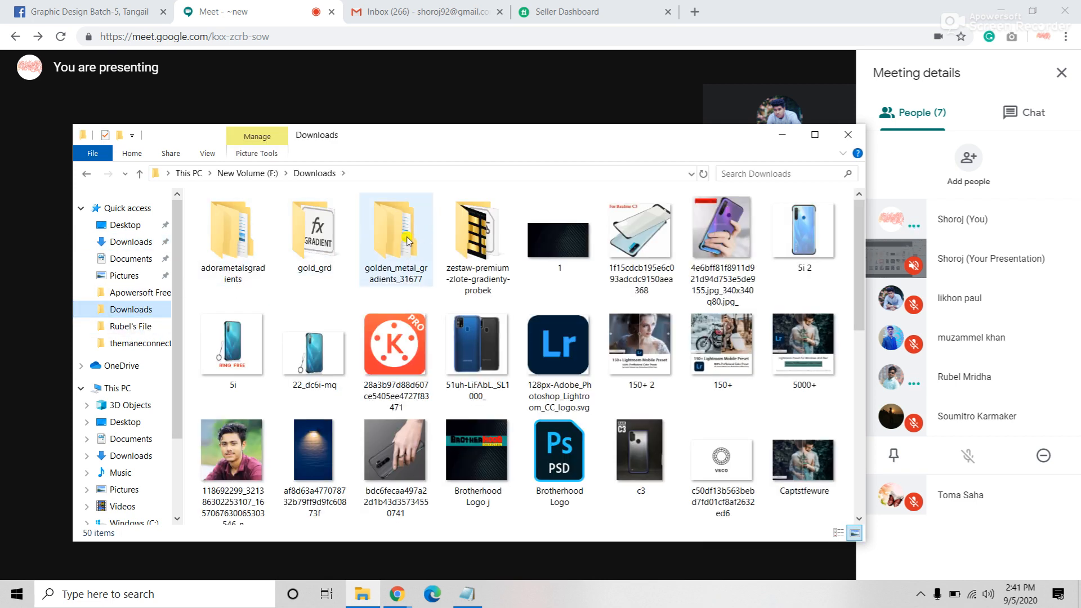
scroll(409, 241, down, 3)
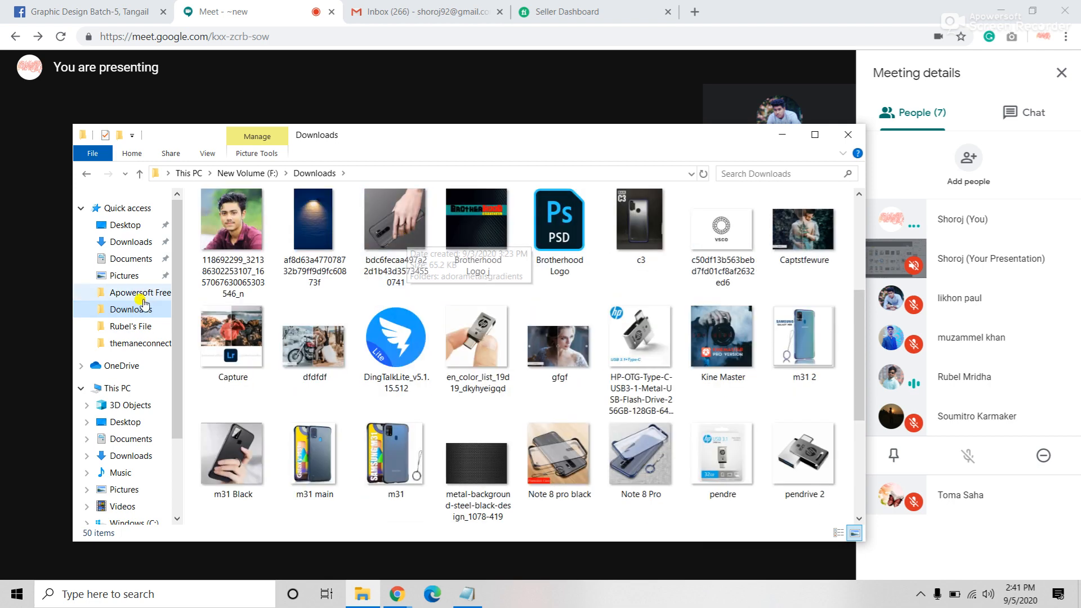
click(123, 313)
click(244, 174)
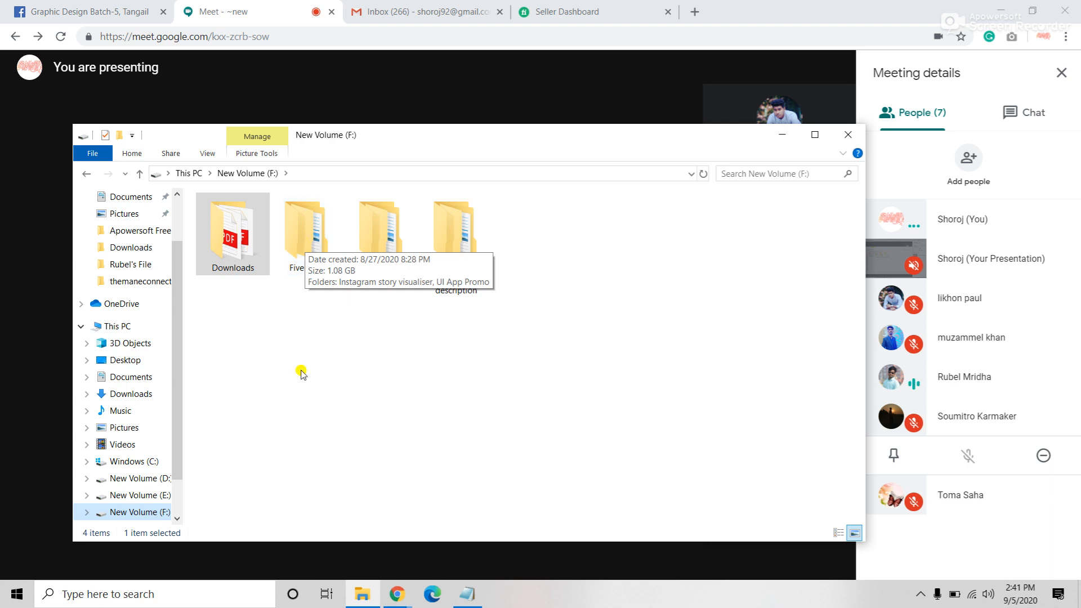
right_click(310, 251)
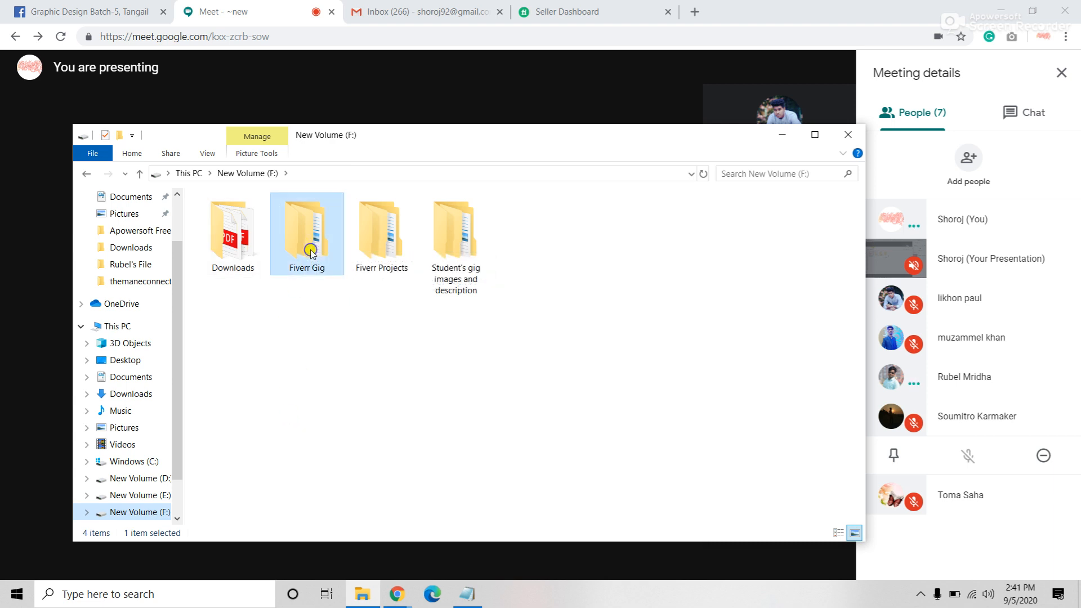
click(563, 271)
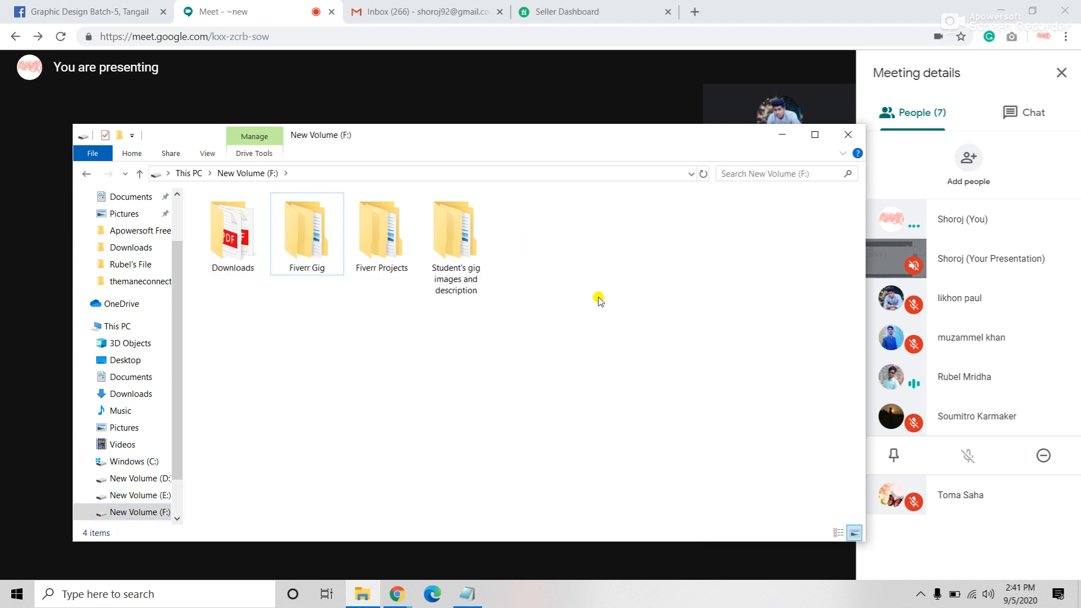
double_click(442, 237)
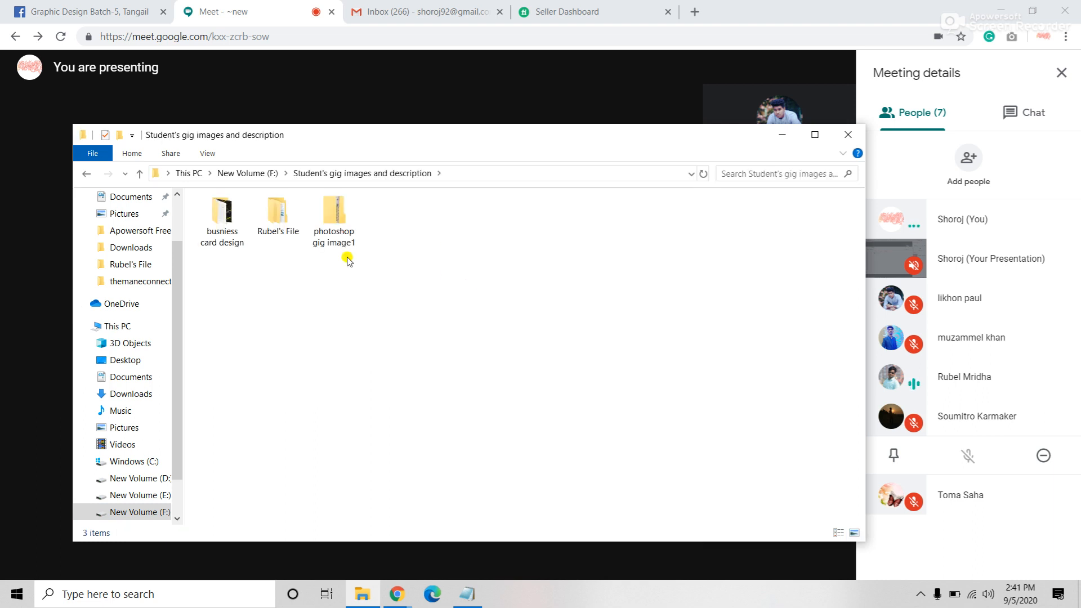
Step: Extract photoshop gig image1 zip into a same-named folder and delete the original archive
right_click(330, 214)
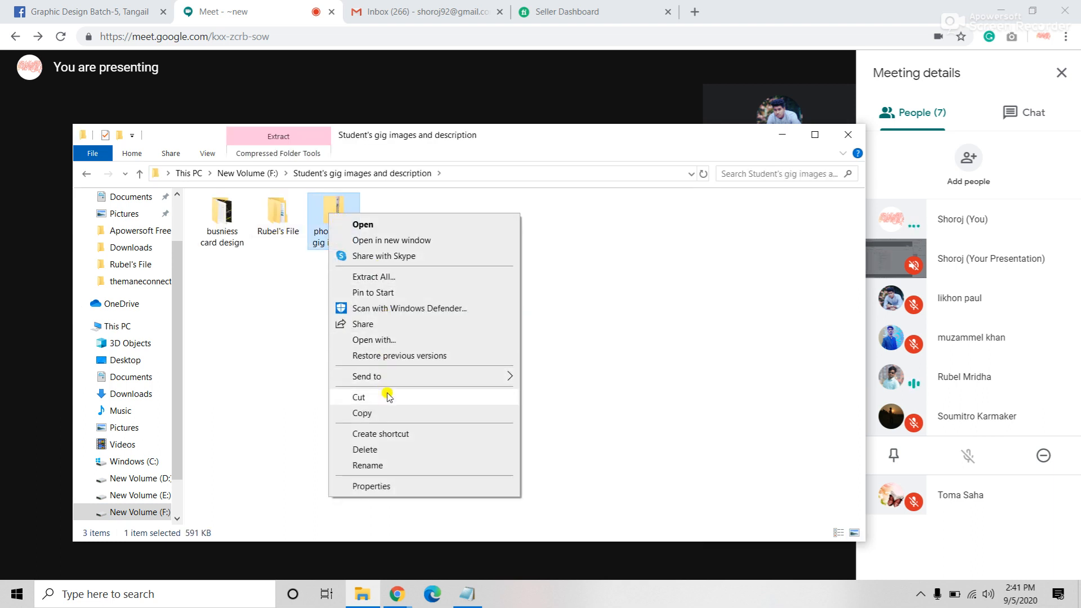
click(384, 276)
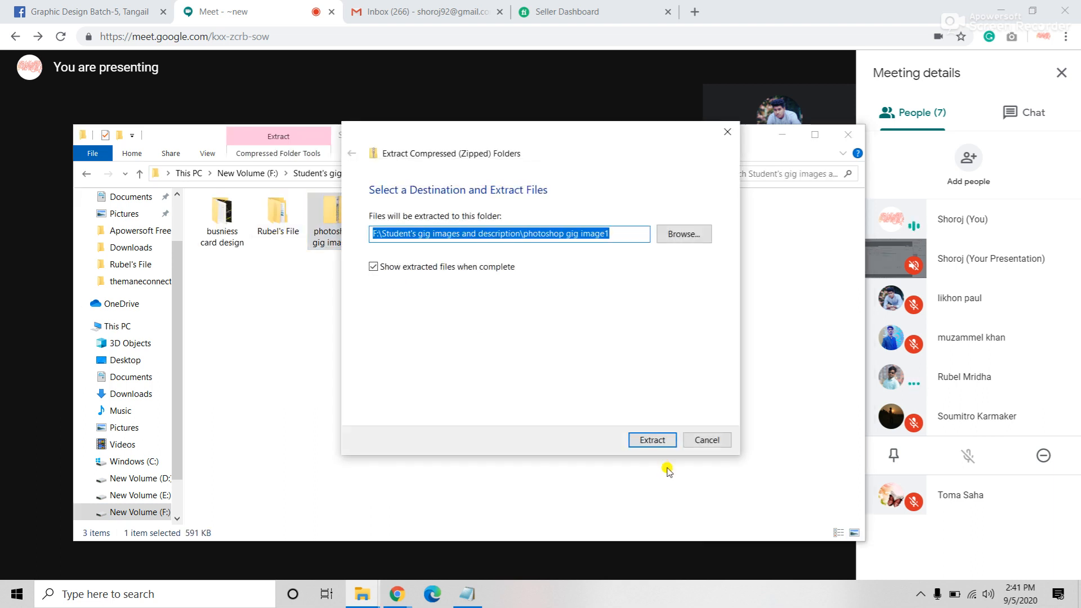
click(647, 438)
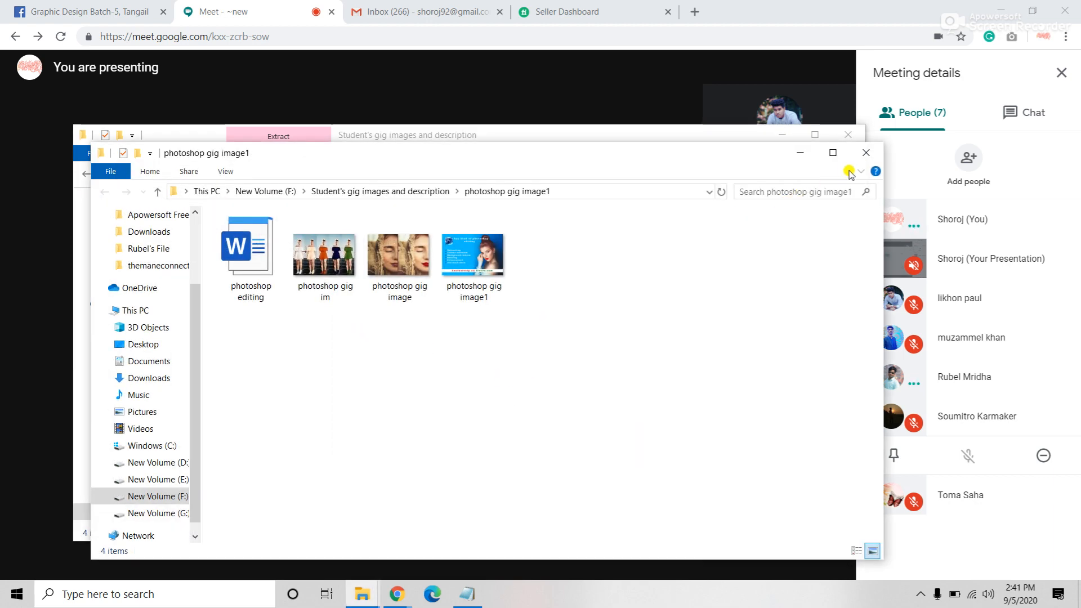
click(866, 155)
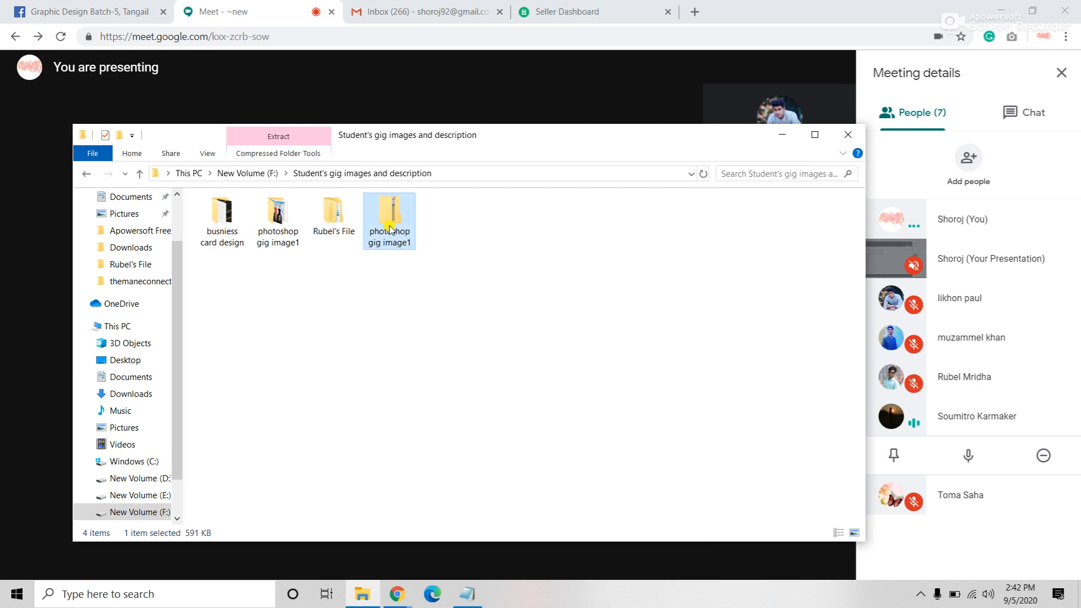
key(Delete)
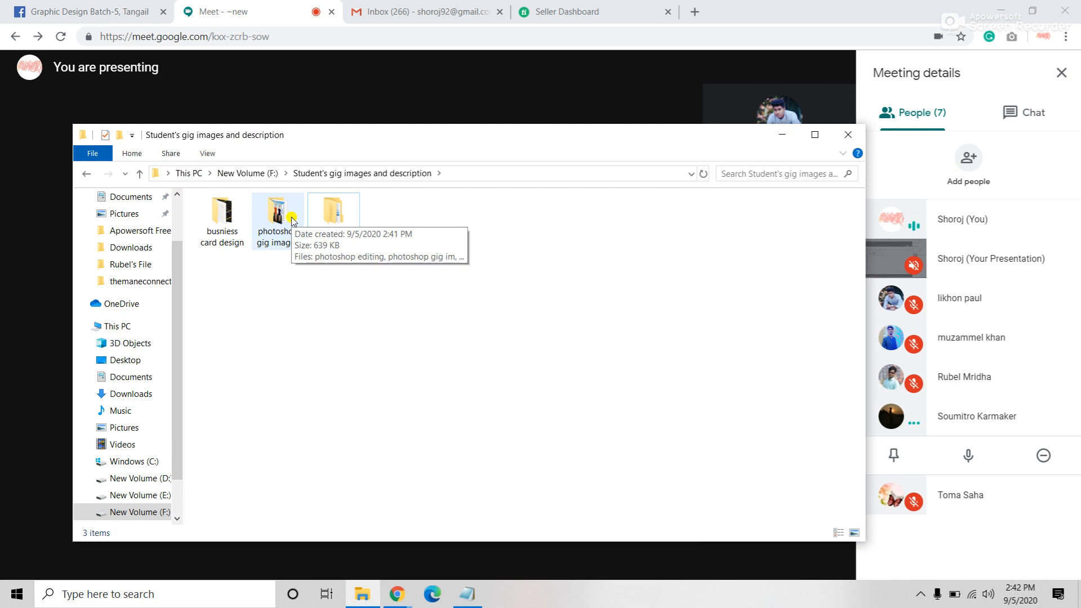
Step: Open the photoshop gig image1 folder and view photoshop gig image1.jpg's Details properties
double_click(291, 220)
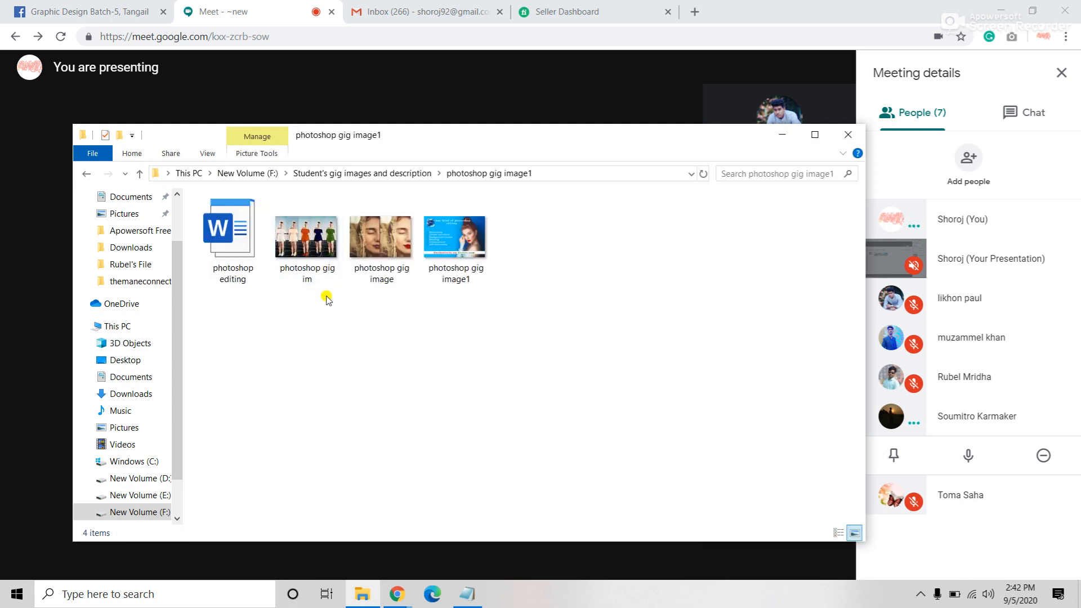
right_click(439, 244)
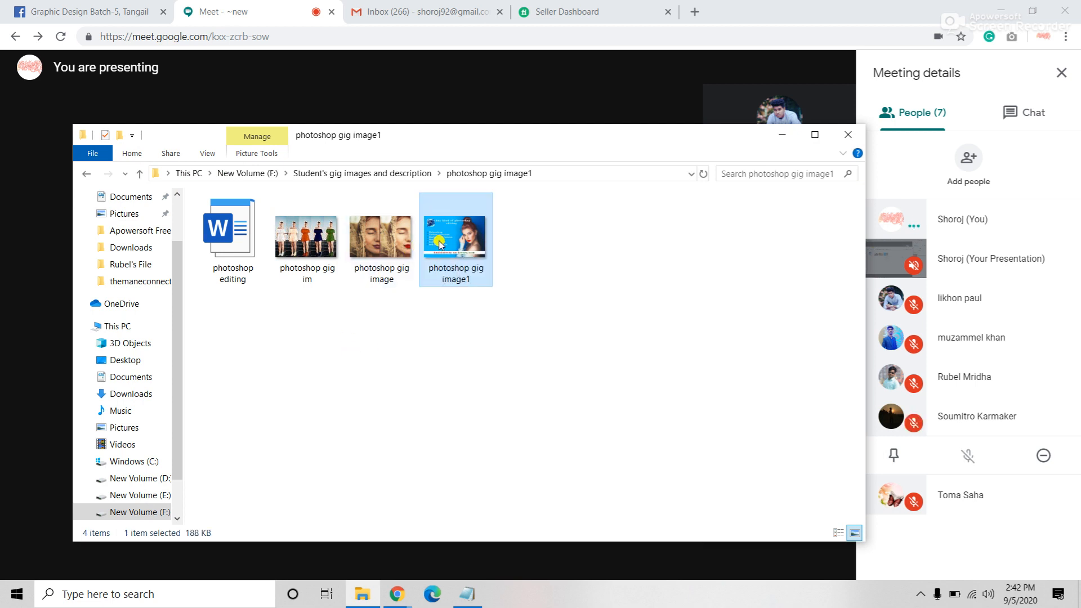
click(495, 568)
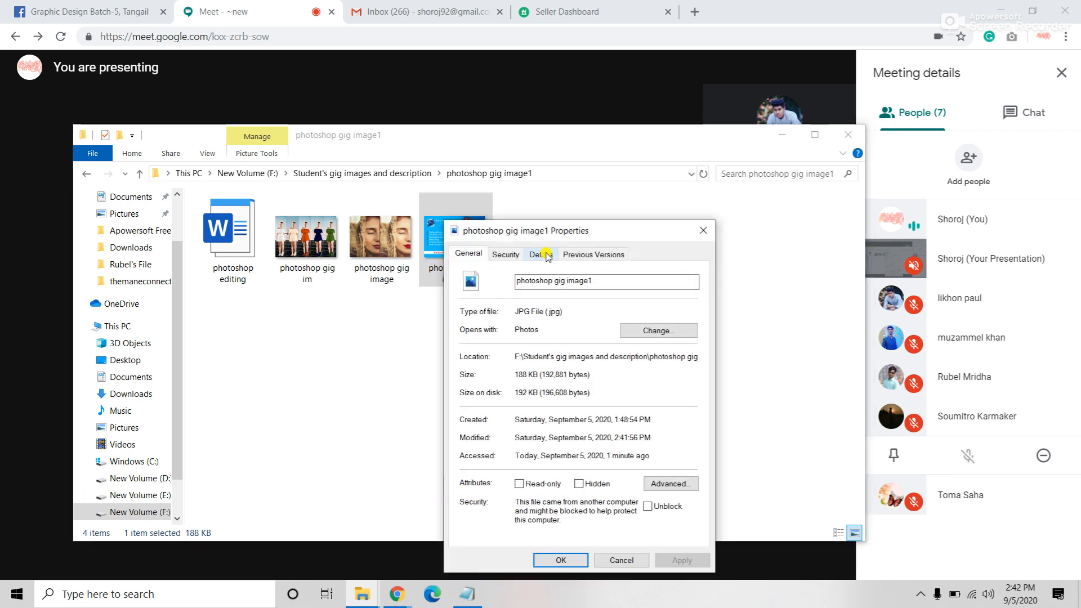
click(546, 254)
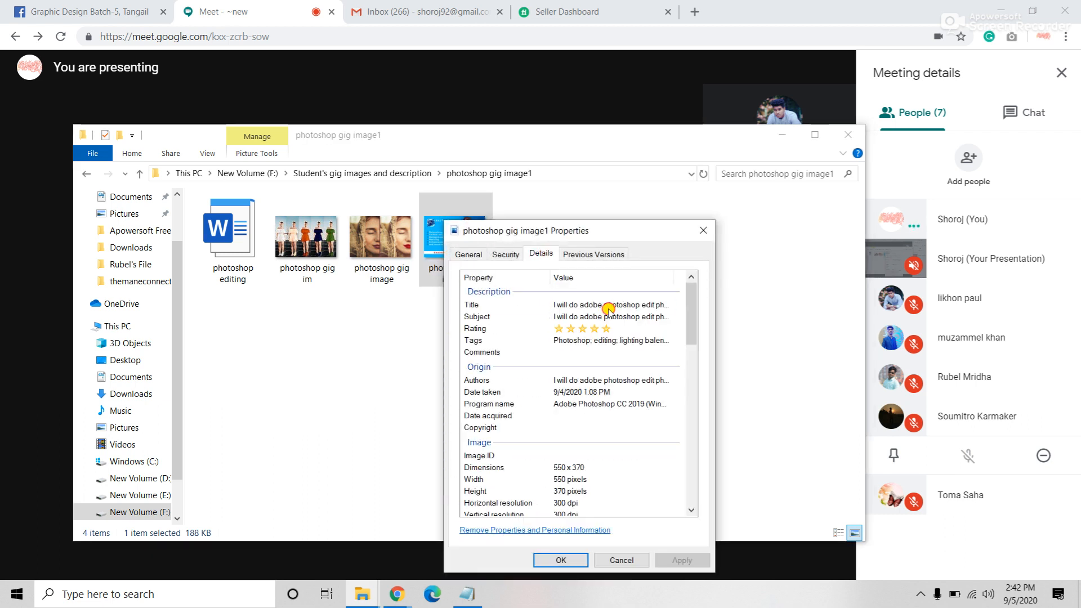
Step: Inspect the image's five-star rating and Photoshop, editing, lighting tags, then cancel the properties without saving
click(638, 304)
click(645, 317)
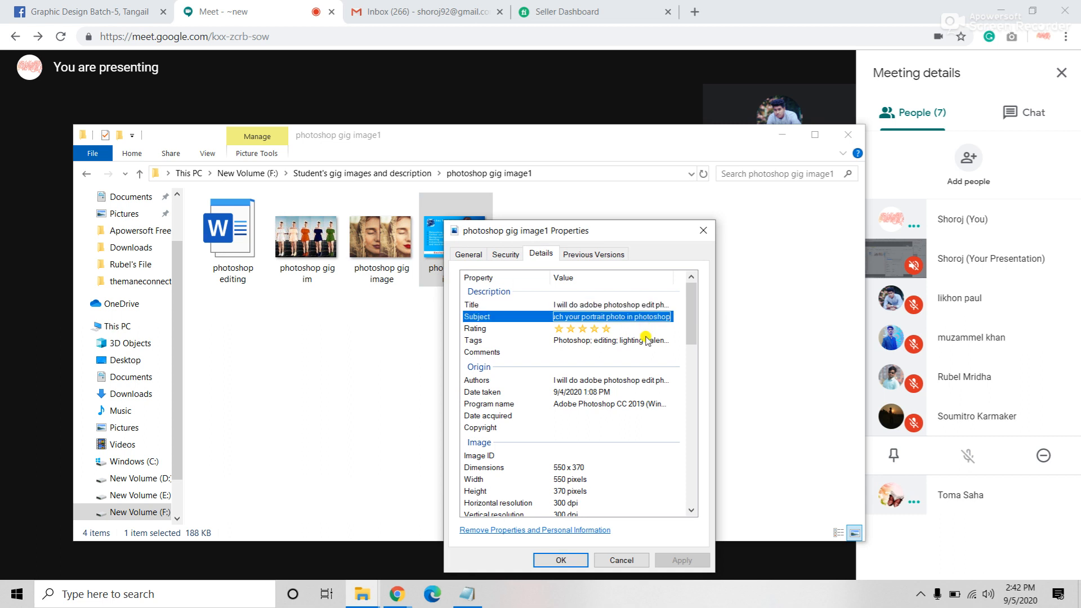
click(646, 340)
click(481, 367)
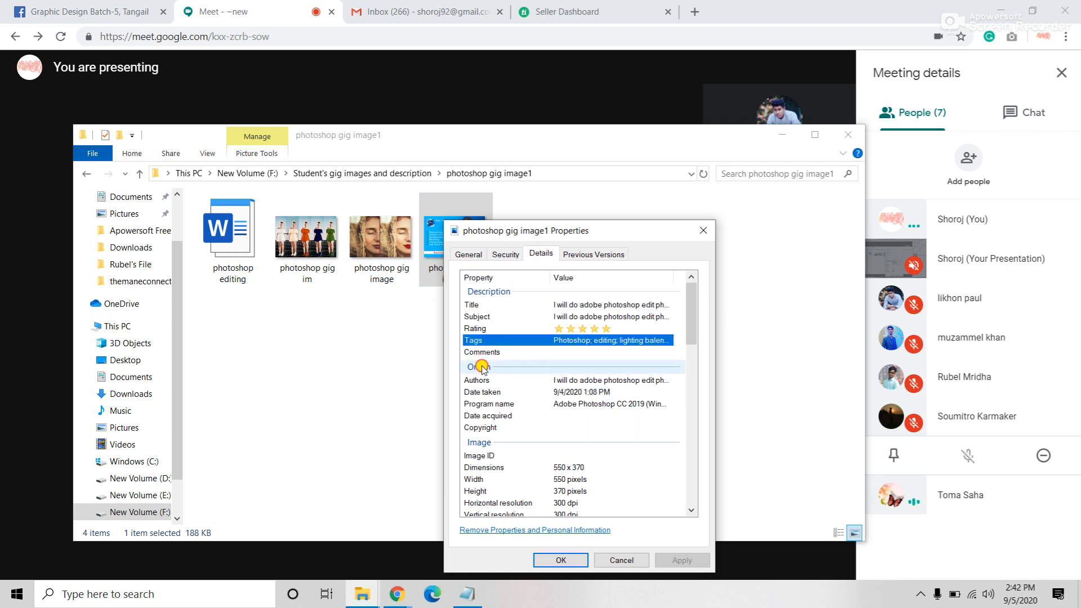
click(479, 380)
scroll(584, 454, down, 15)
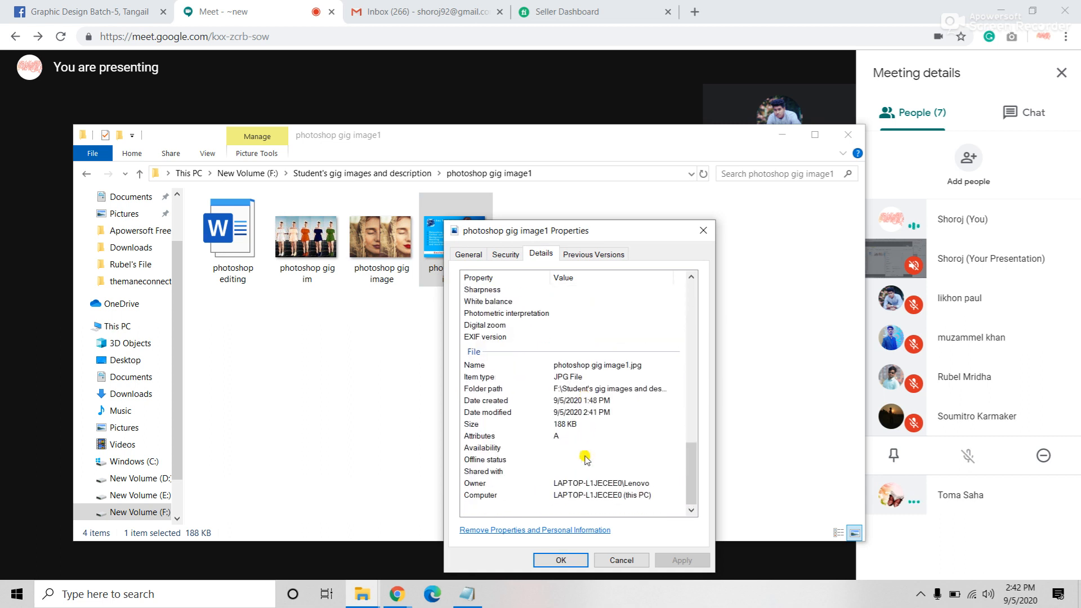
scroll(585, 459, up, 10)
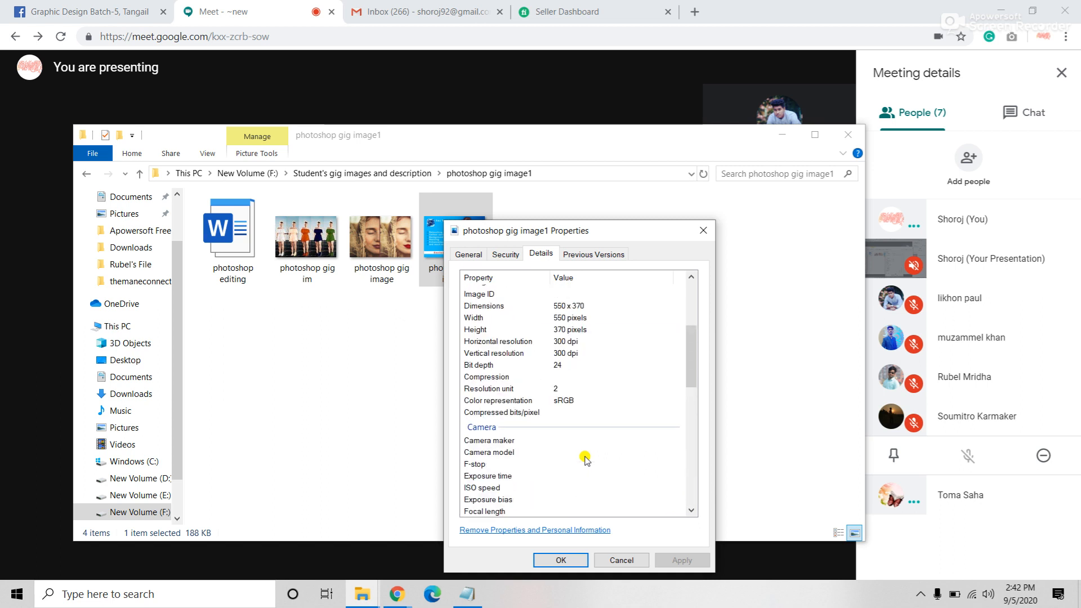
scroll(586, 459, up, 4)
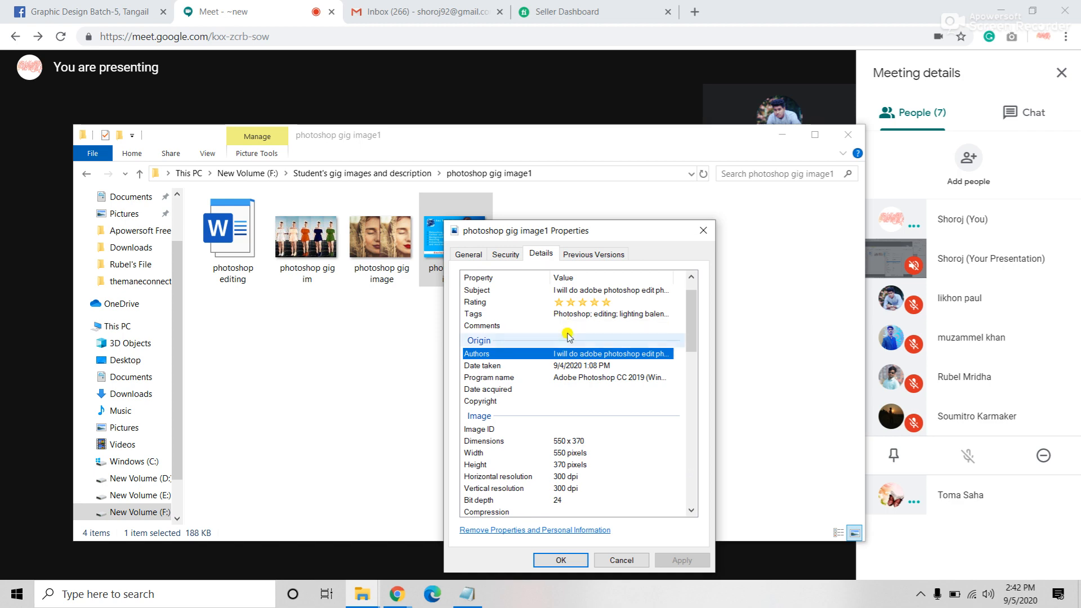
scroll(560, 408, down, 6)
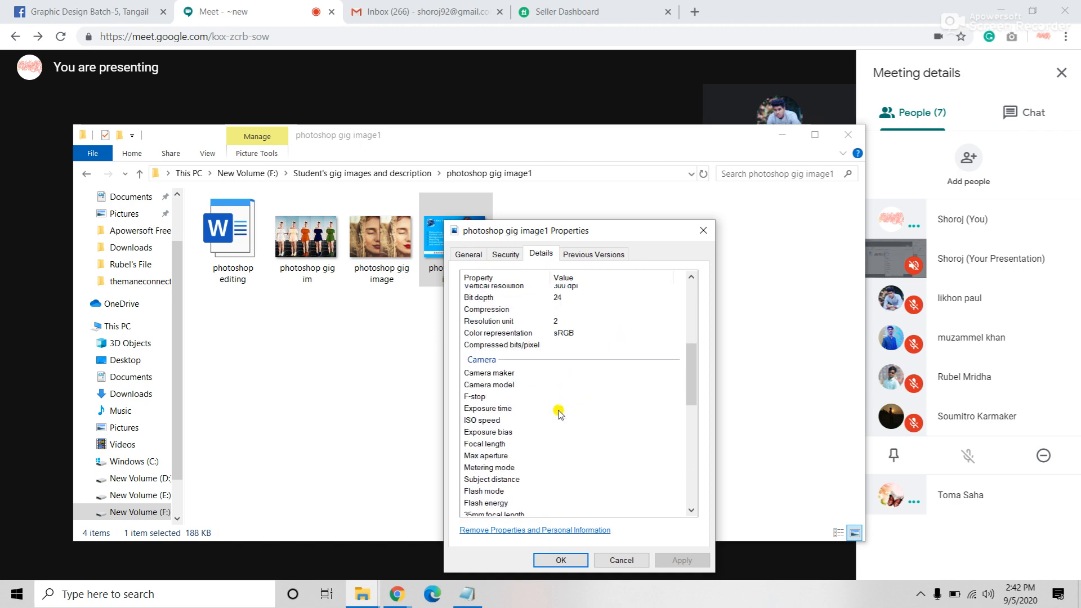
scroll(560, 414, down, 5)
click(621, 559)
click(322, 223)
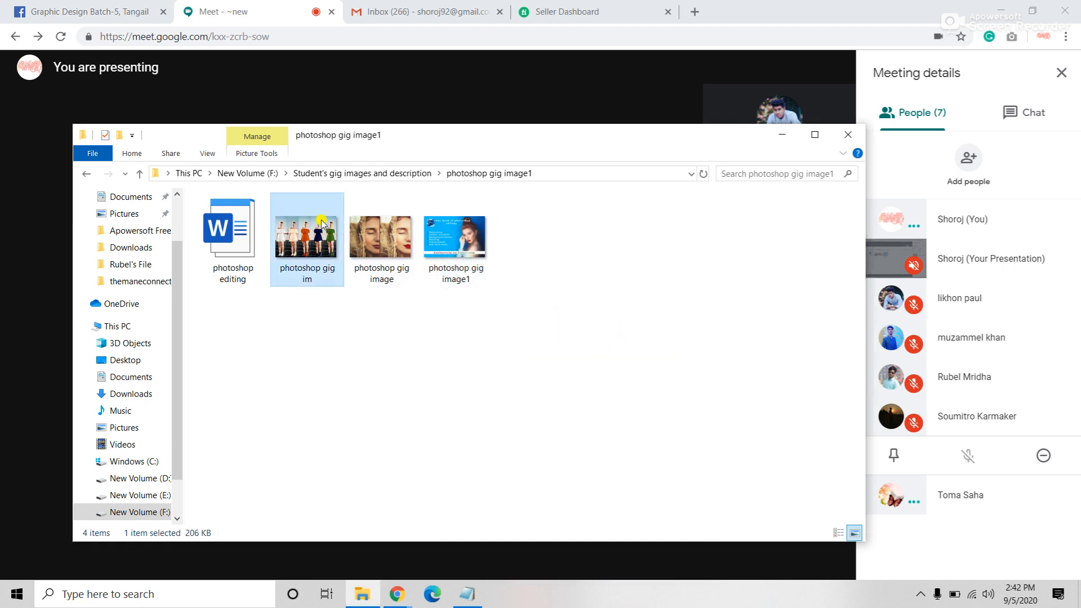
double_click(322, 223)
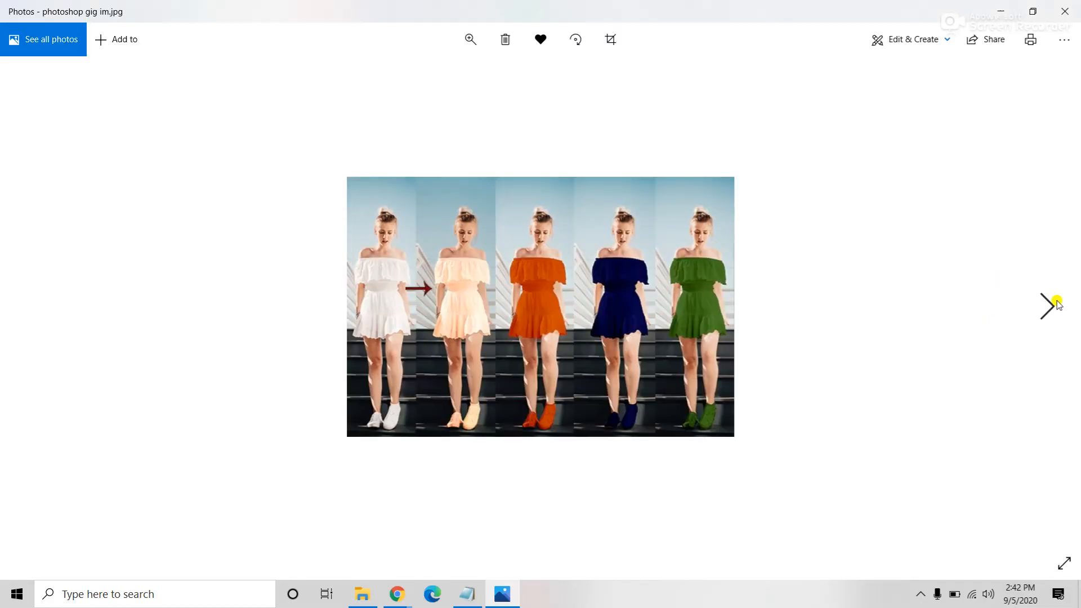
click(1051, 313)
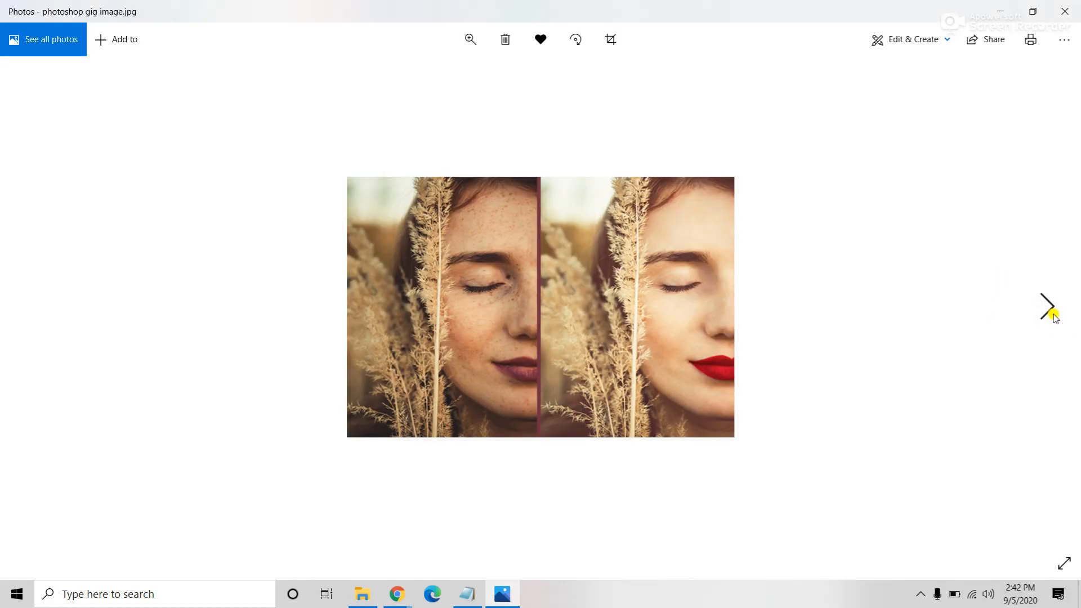
click(1050, 312)
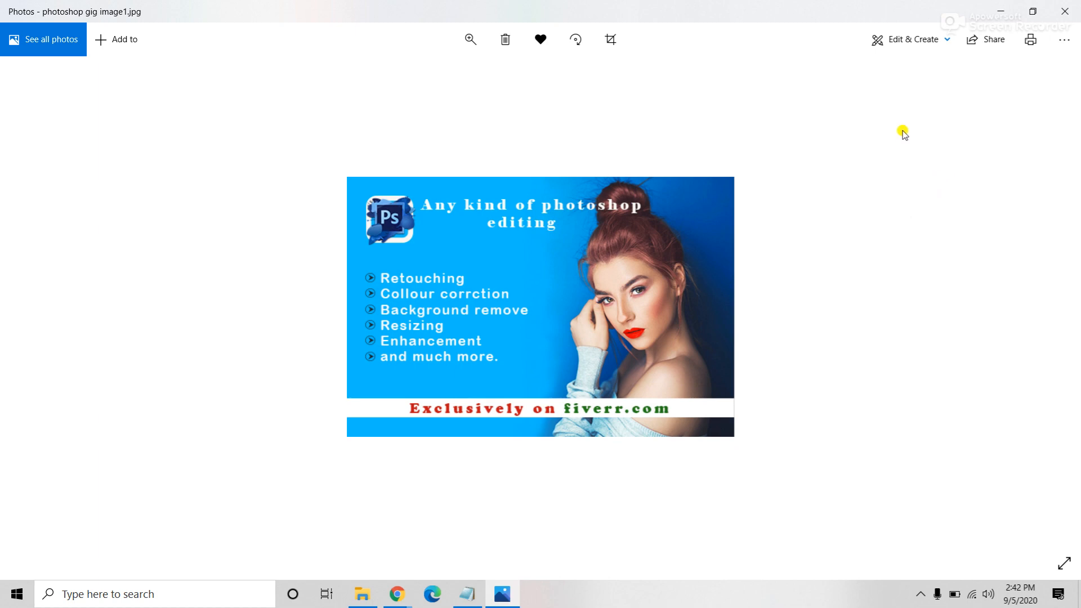
click(1064, 11)
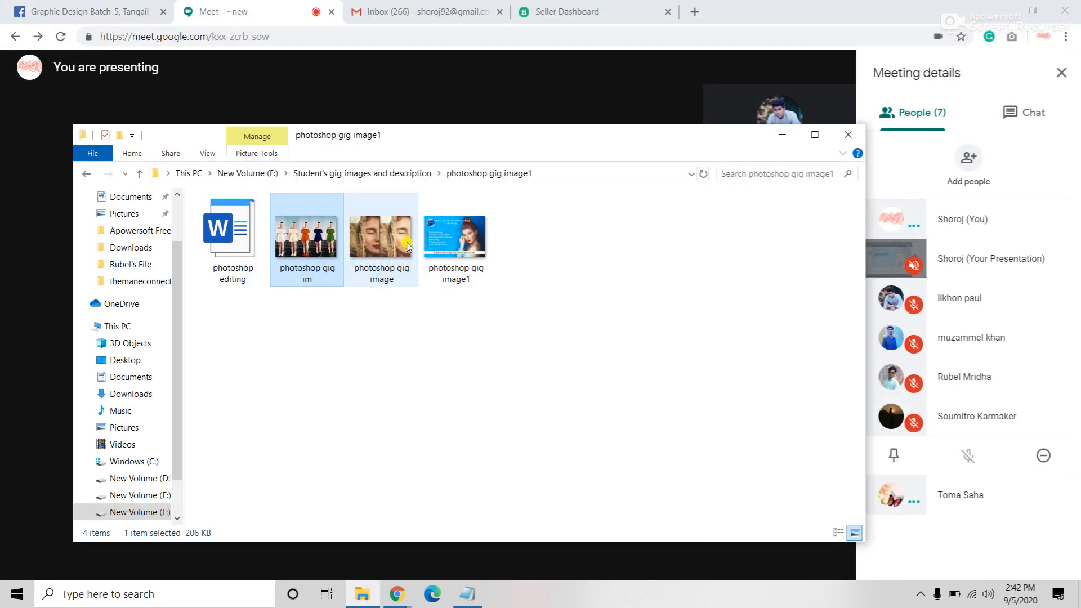
Step: Open photoshop editing.docx in Word, accepting the Office license agreement and dismissing the privacy notice
click(235, 244)
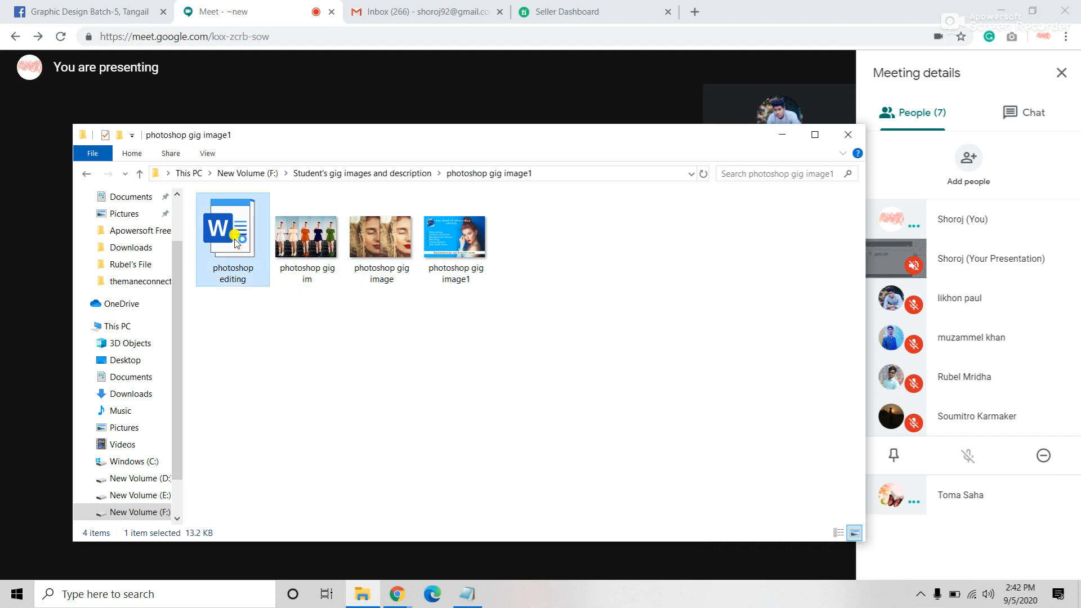
double_click(235, 243)
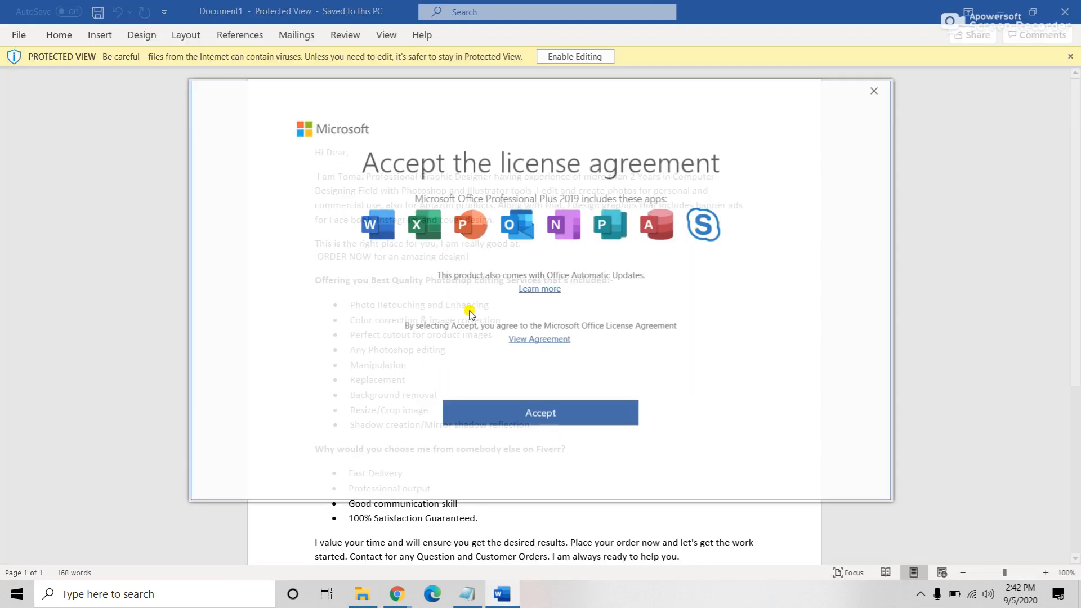
click(872, 93)
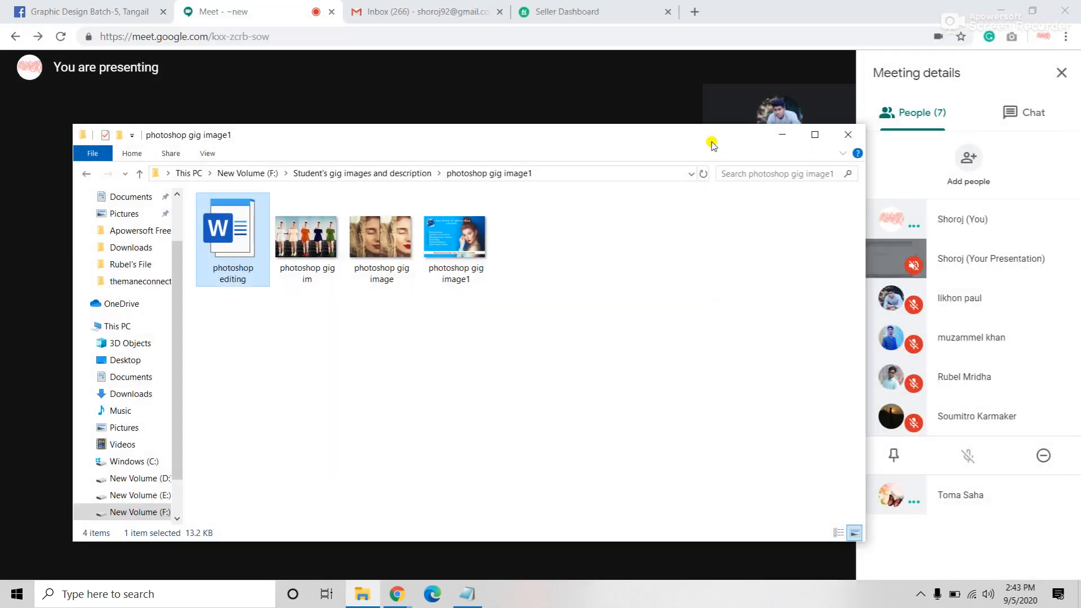
double_click(244, 242)
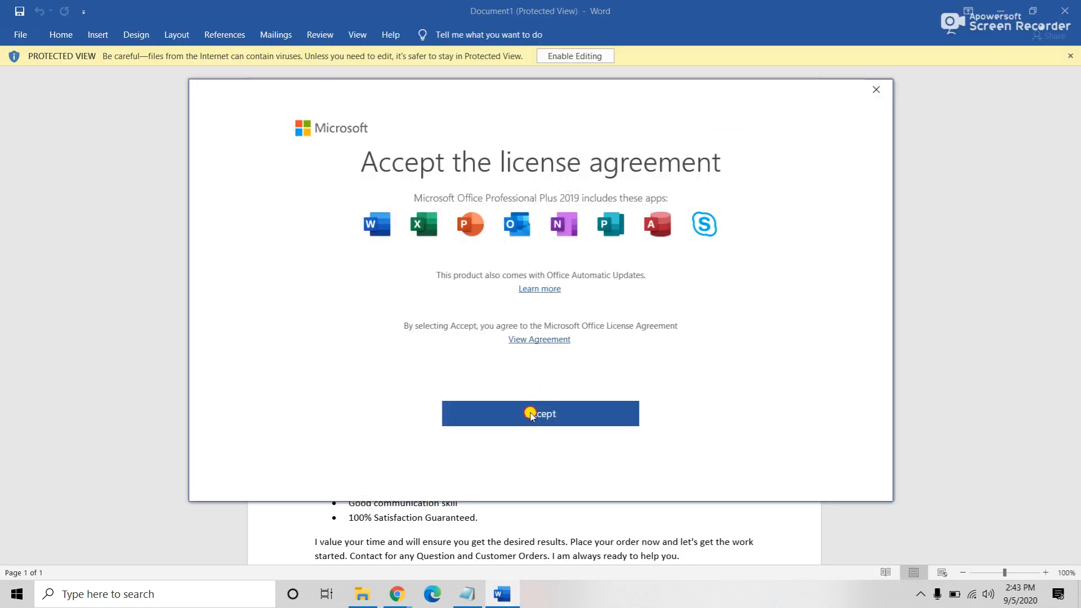
click(531, 415)
click(802, 454)
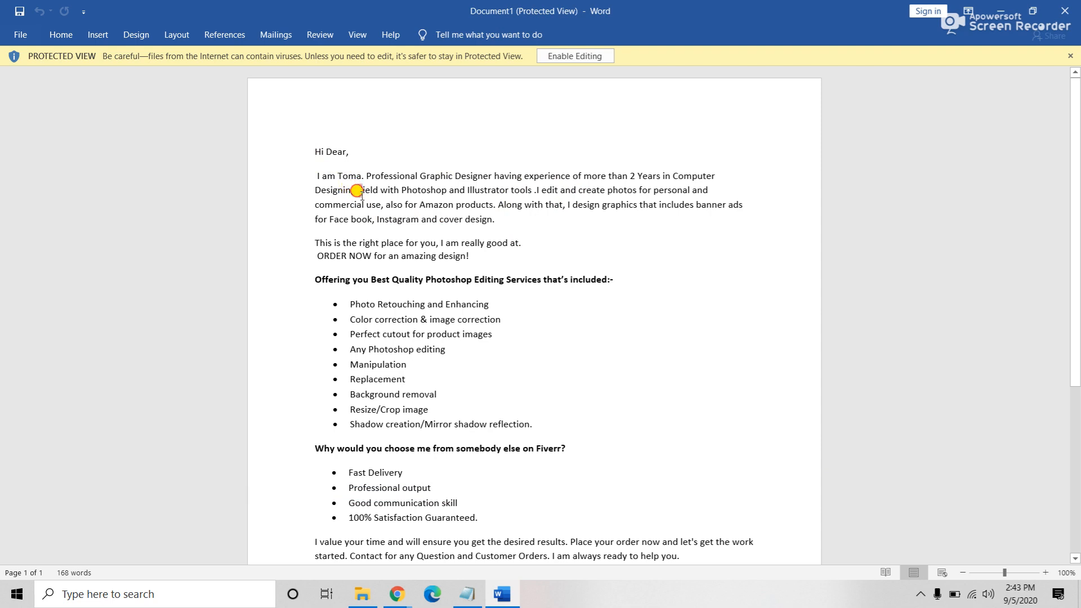
drag(357, 190, 367, 215)
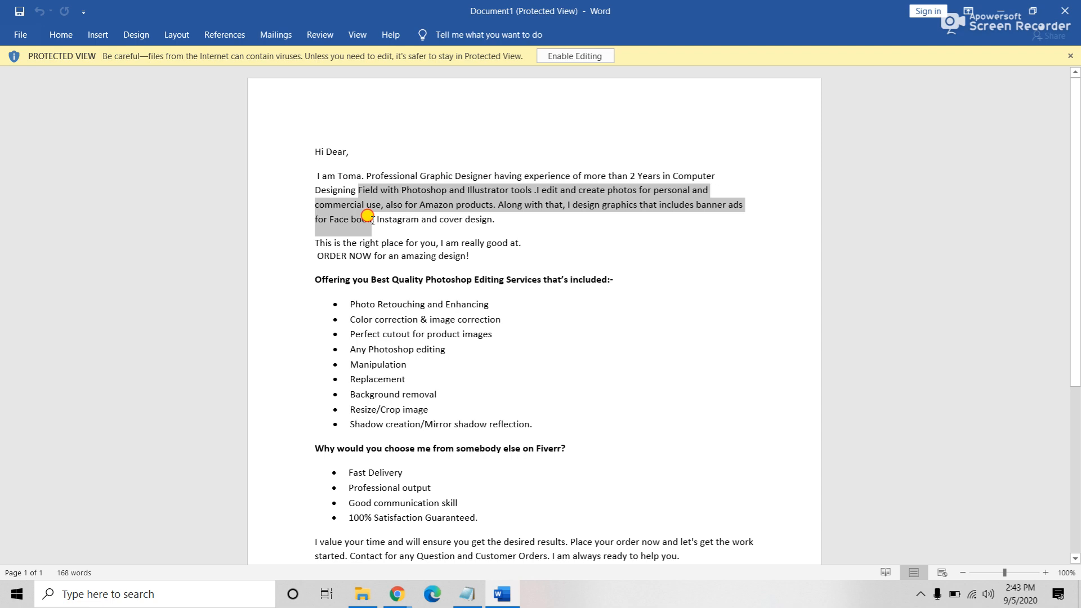
drag(367, 216, 520, 224)
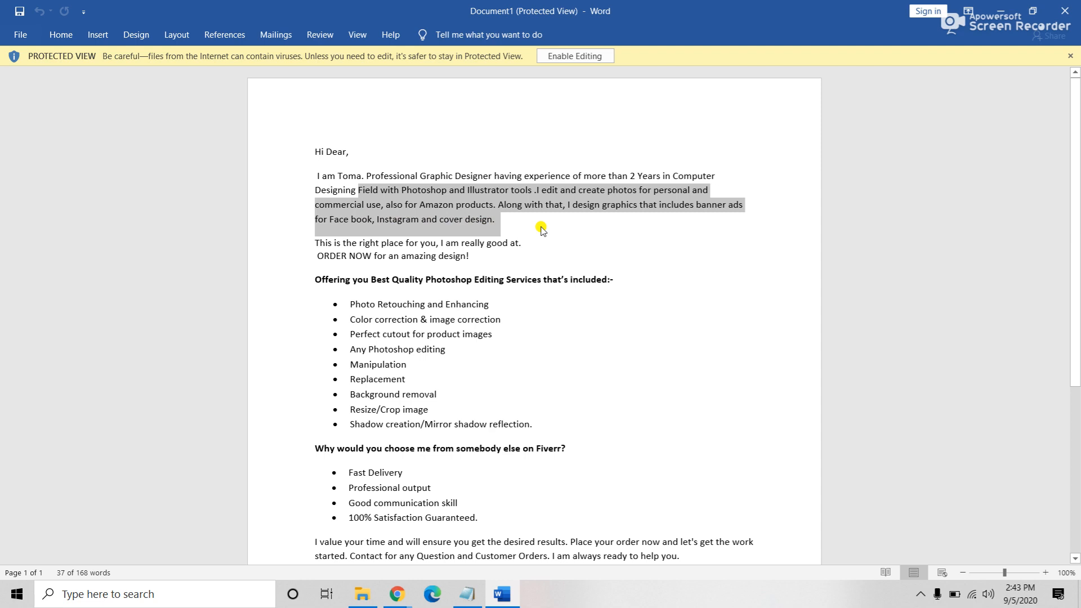
click(542, 229)
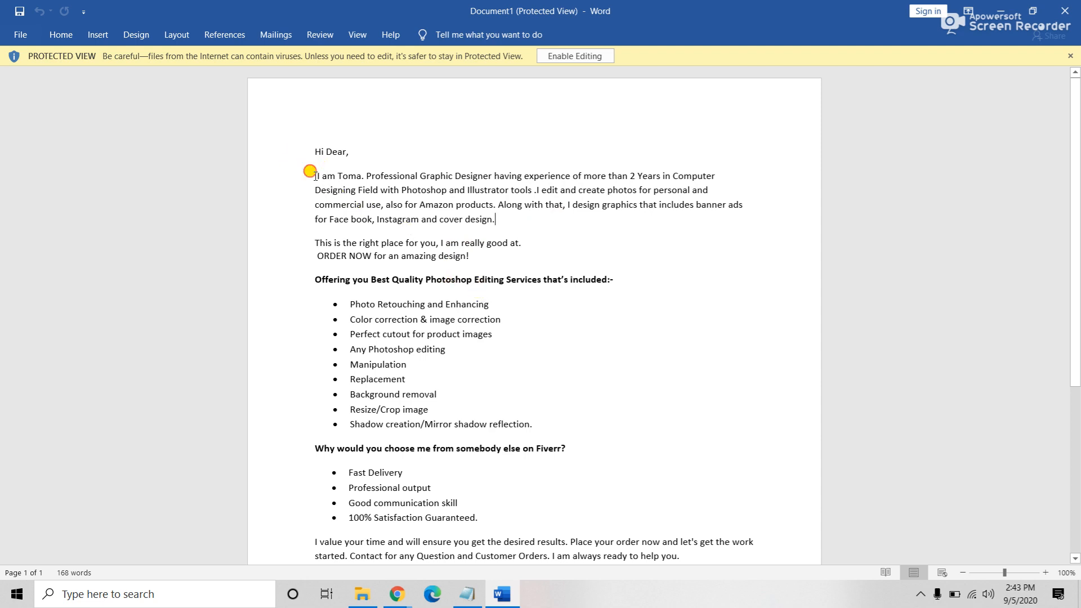
drag(311, 173, 693, 183)
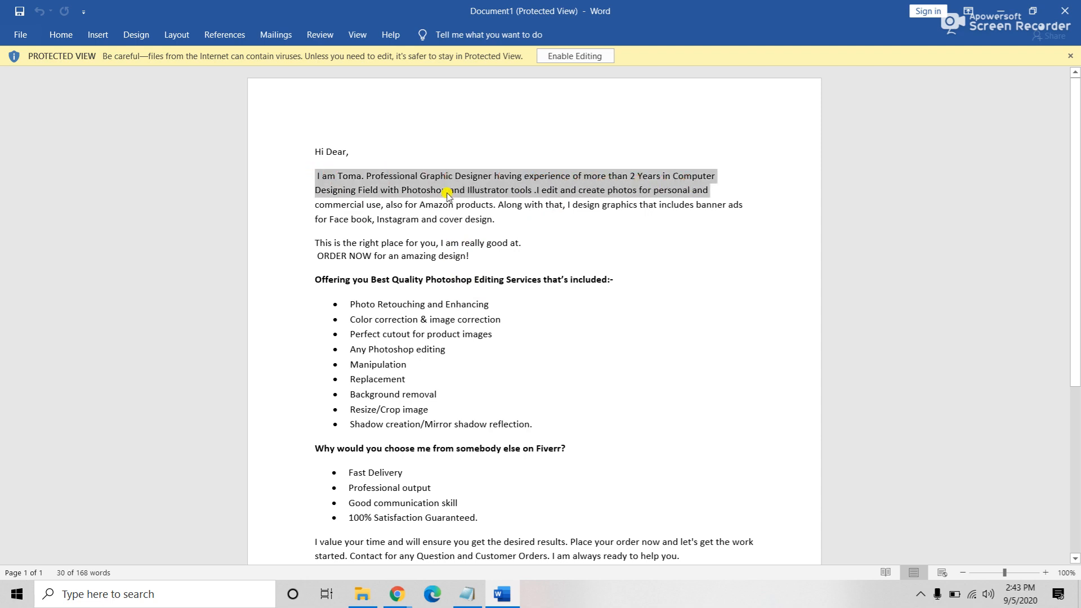
click(418, 191)
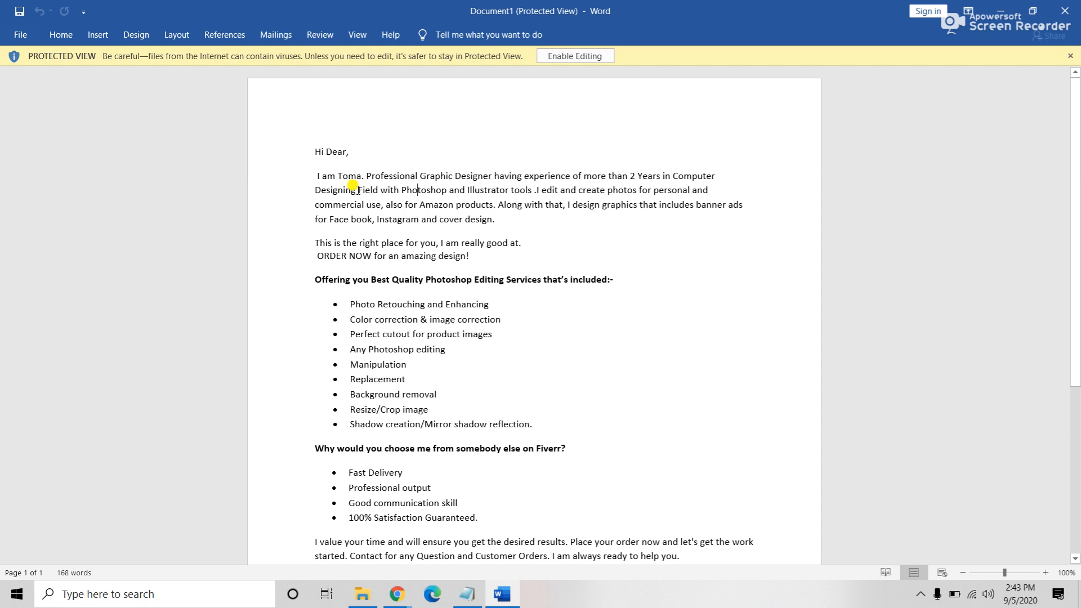
drag(358, 190, 542, 194)
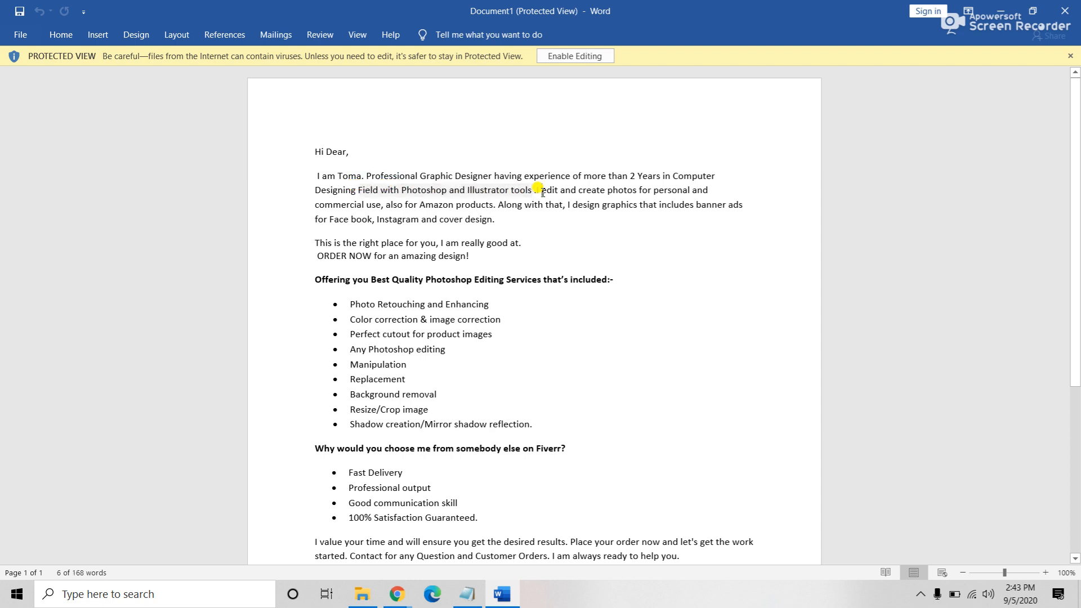
click(534, 190)
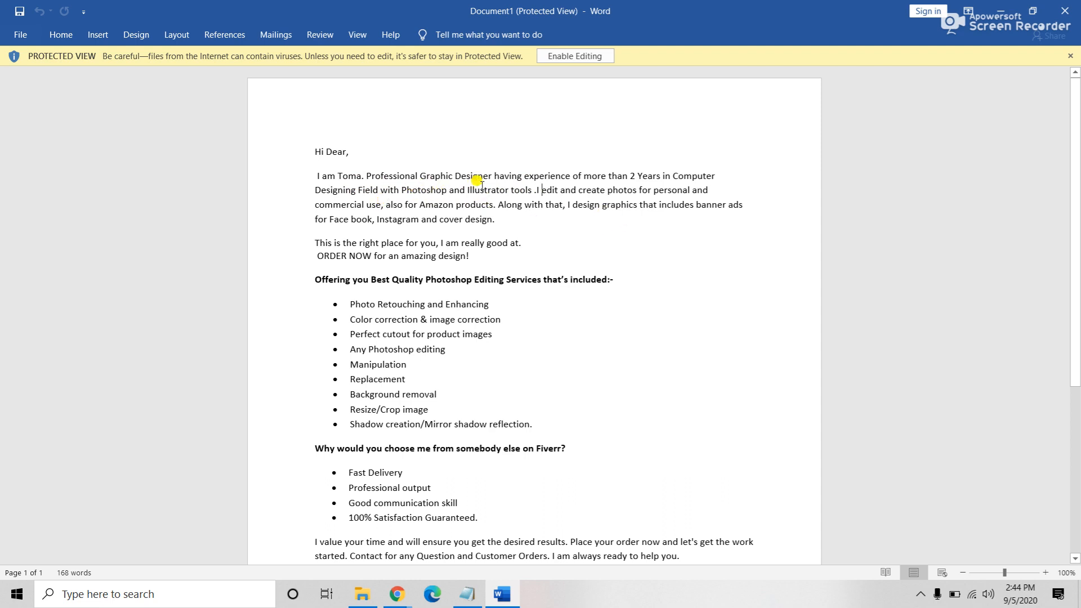
Step: Review the pitch in Protected View: the ORDER NOW paragraph, services heading and 'Illustrator' in the intro
scroll(447, 194, down, 1)
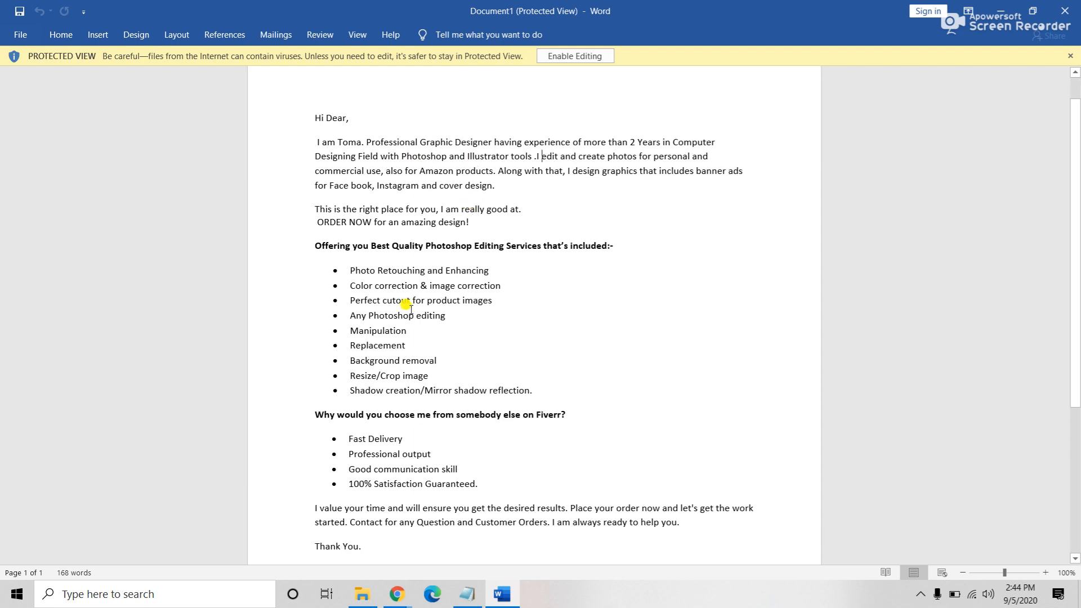
triple_click(317, 204)
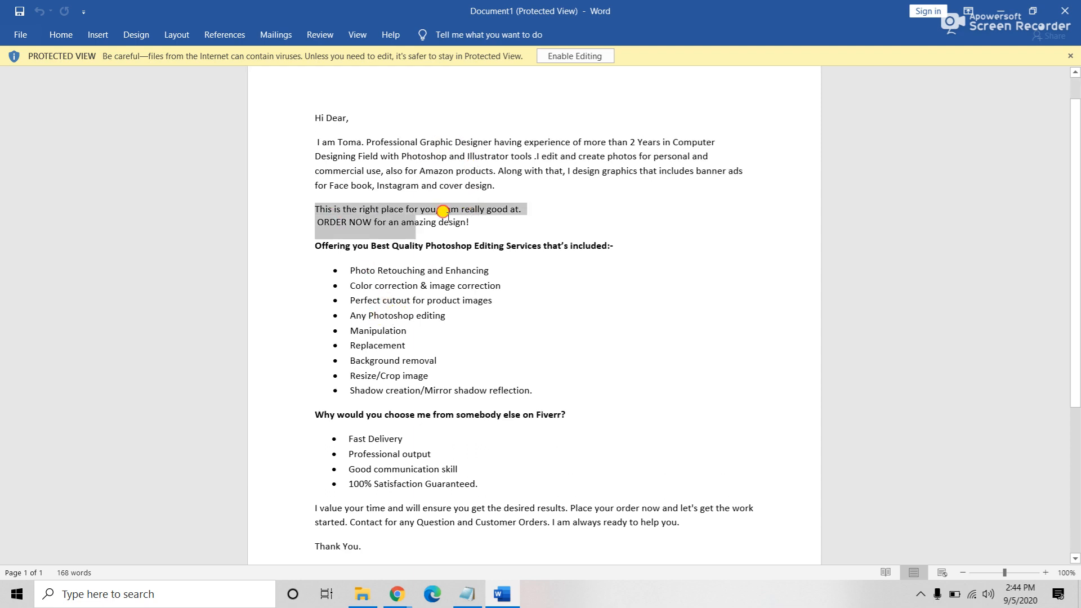
click(502, 218)
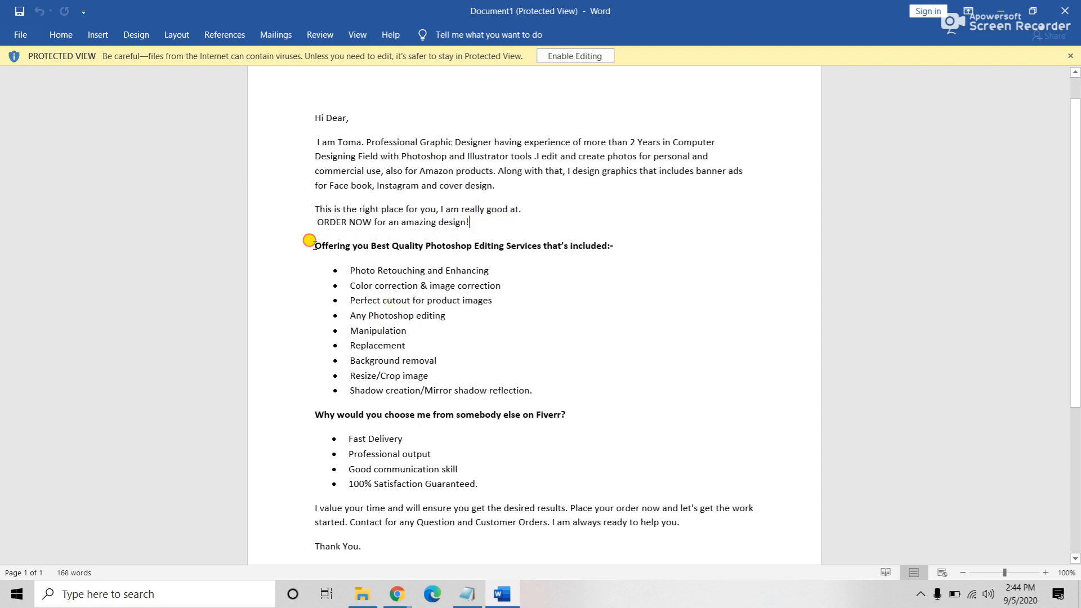
drag(313, 246, 647, 254)
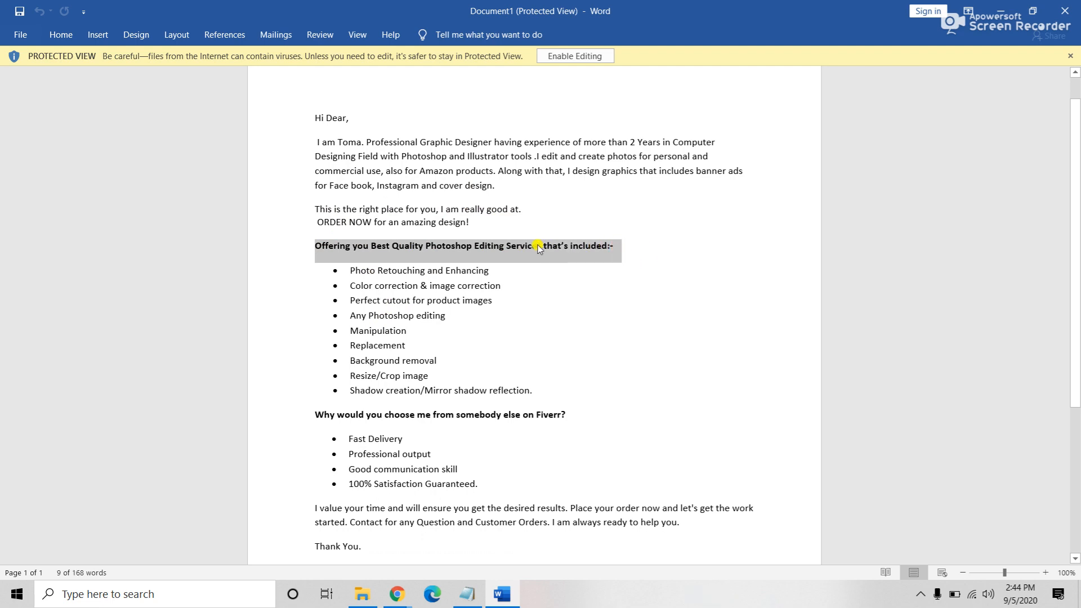
click(500, 246)
triple_click(500, 247)
drag(468, 154, 509, 158)
Step: Enable editing, then check the Offering you Best Quality heading and Photo Retouching bullet
click(575, 56)
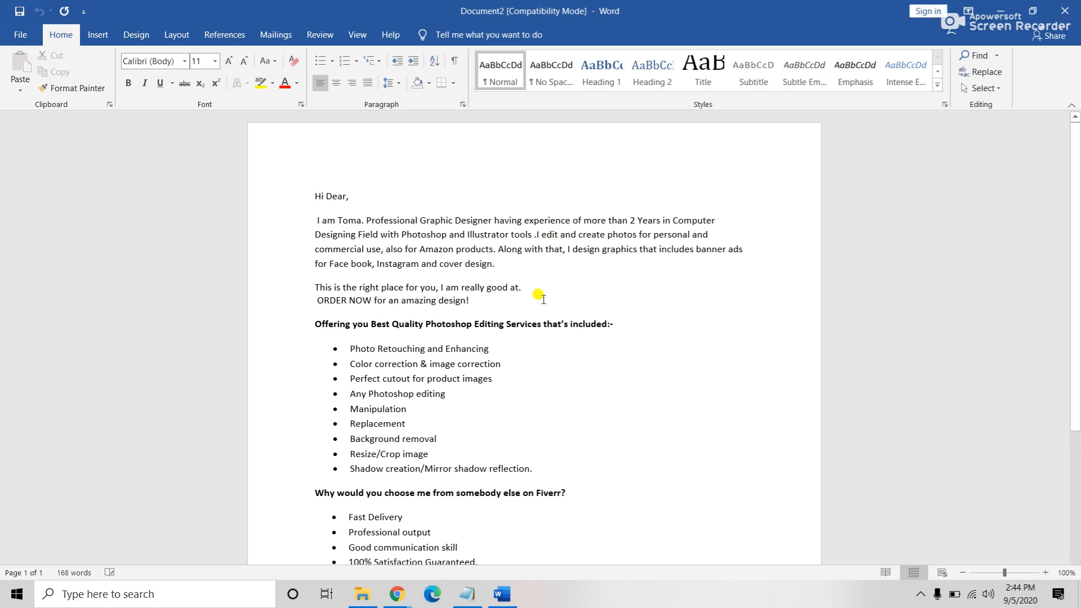
scroll(539, 294, down, 2)
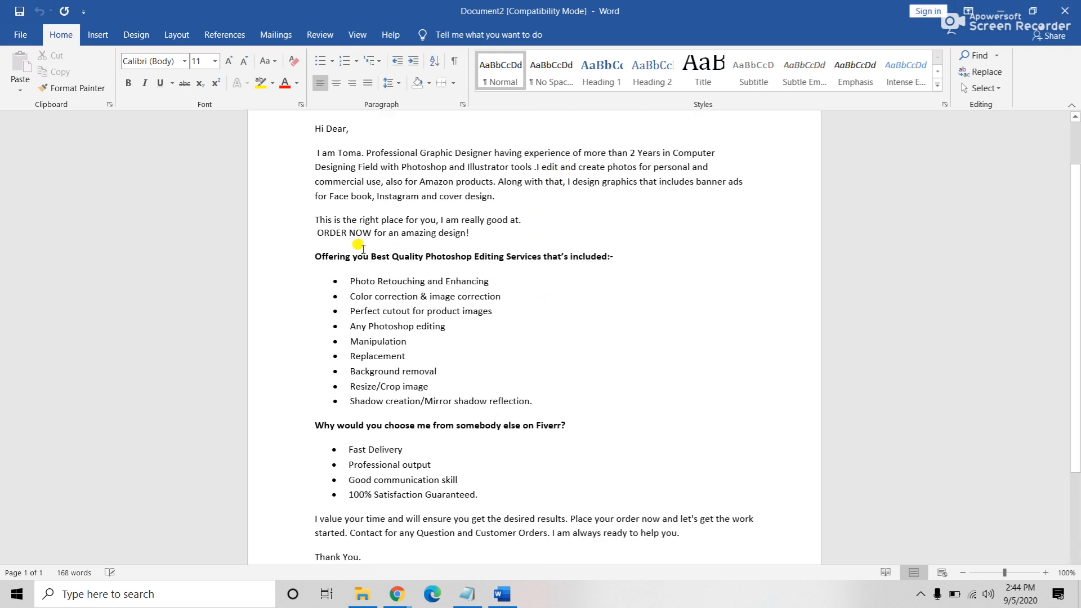
drag(313, 254, 682, 257)
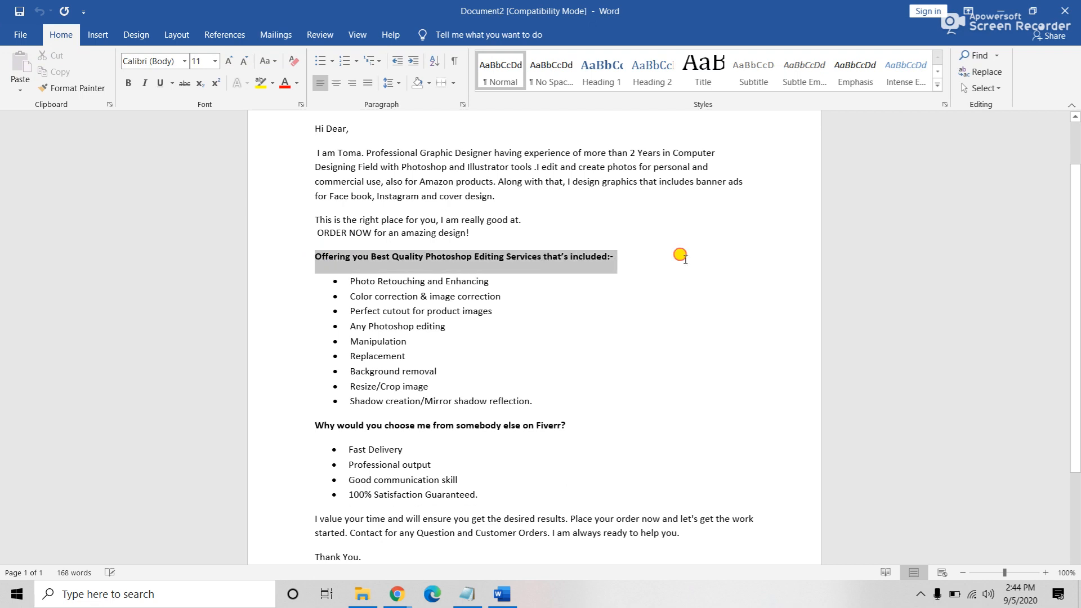
click(586, 271)
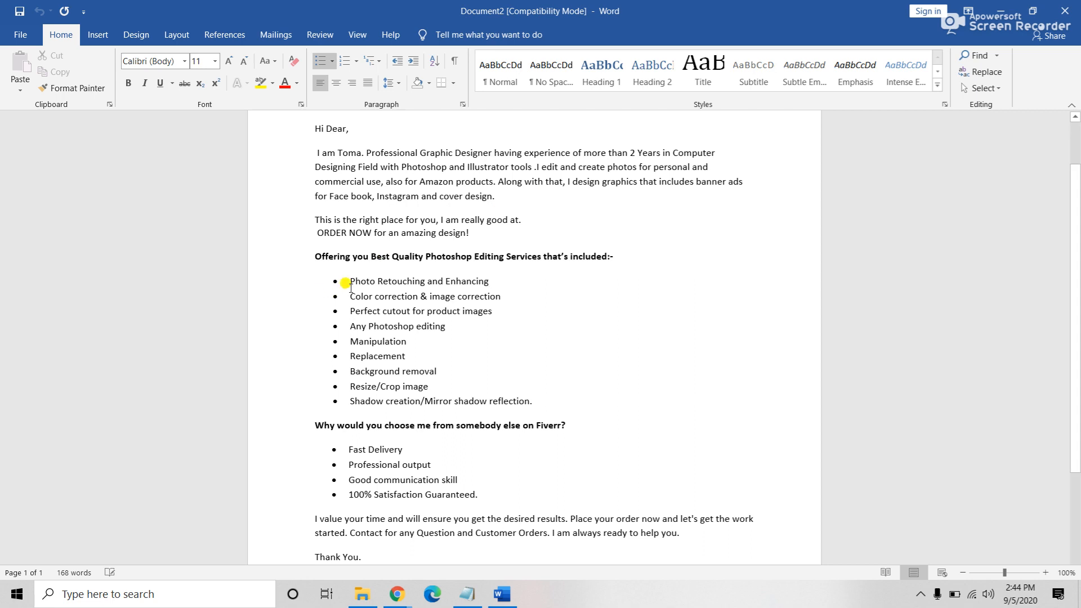
drag(350, 278, 509, 280)
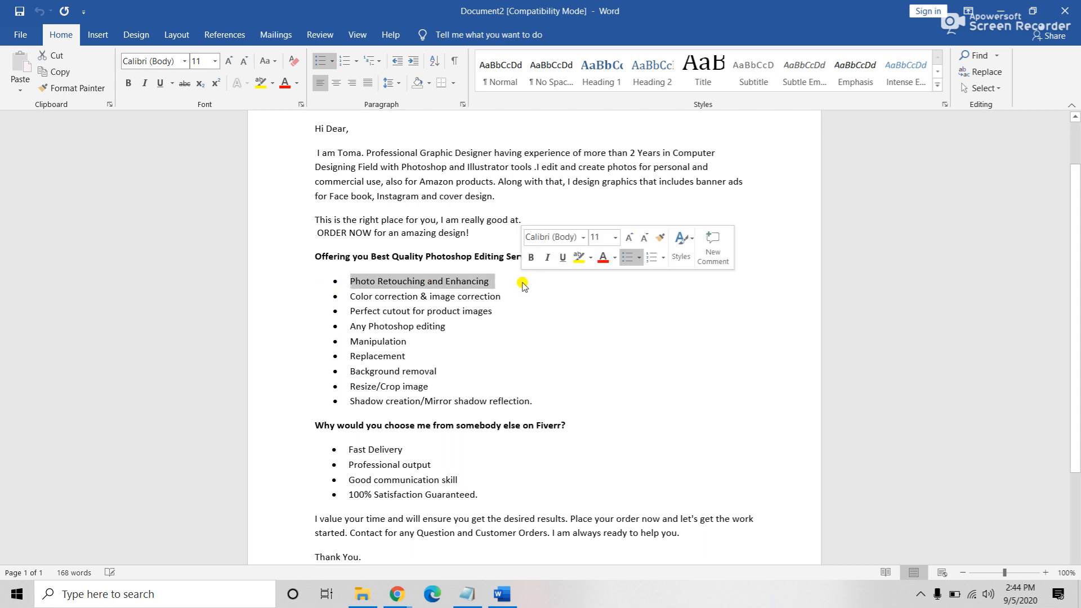
click(418, 297)
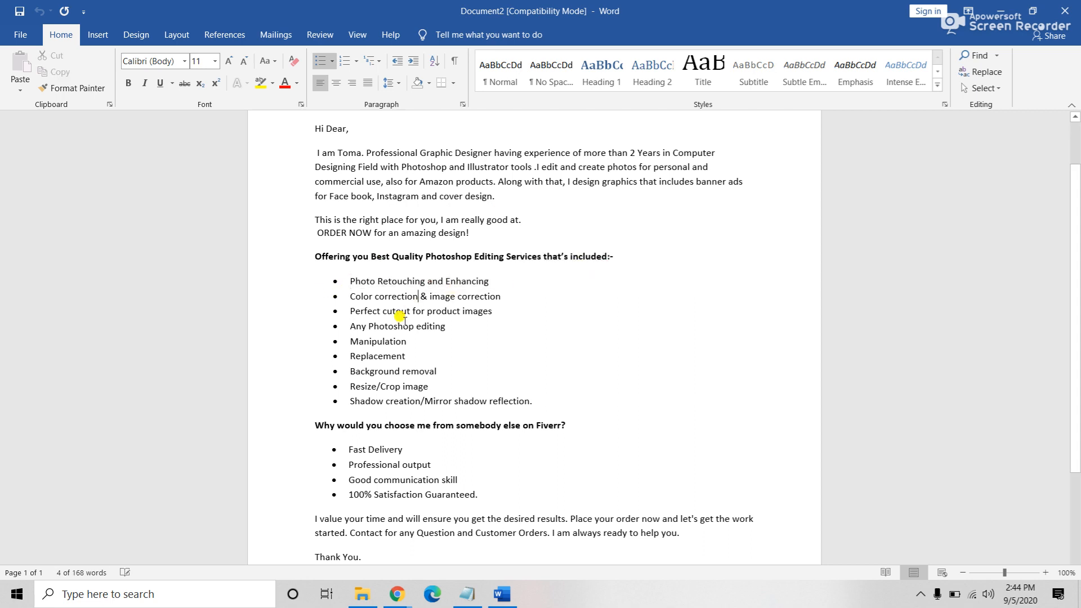
Step: Review the remaining bullets, from Resize/Crop image through Professional output
click(390, 387)
scroll(487, 383, down, 1)
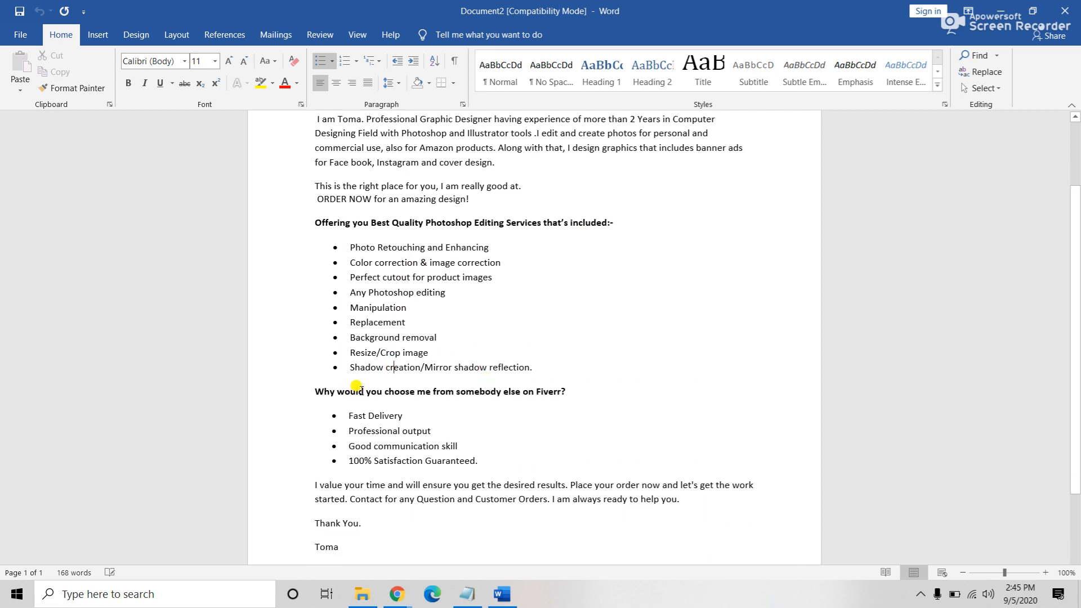
scroll(515, 397, down, 1)
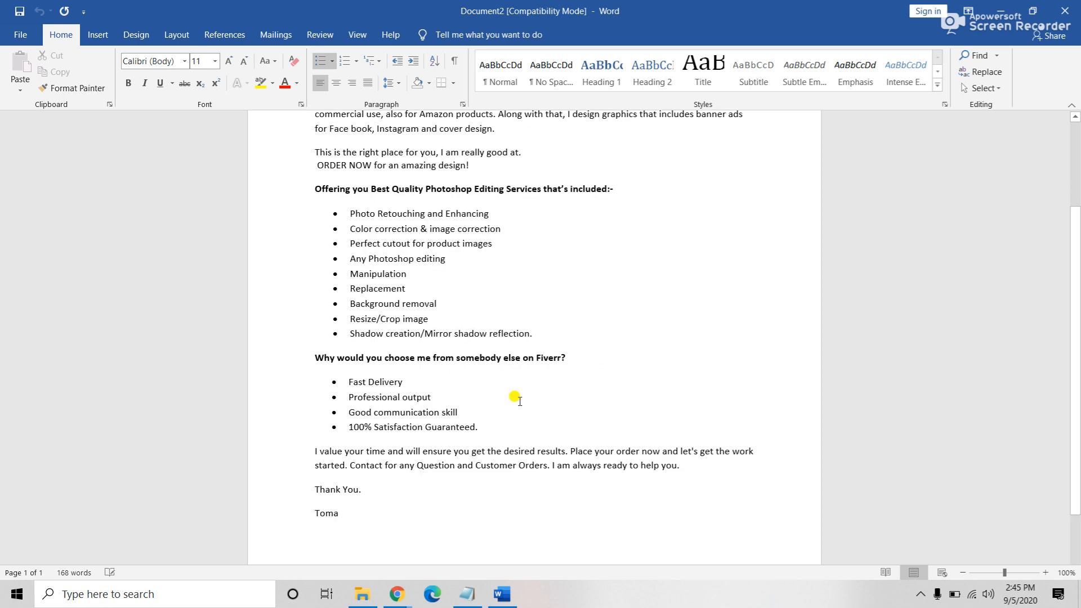
click(375, 397)
triple_click(403, 397)
click(401, 427)
scroll(552, 409, down, 1)
scroll(551, 409, down, 1)
drag(314, 383, 682, 399)
Step: Admit the waiting guest in the Chrome Google Meet window, then return to Word
click(397, 594)
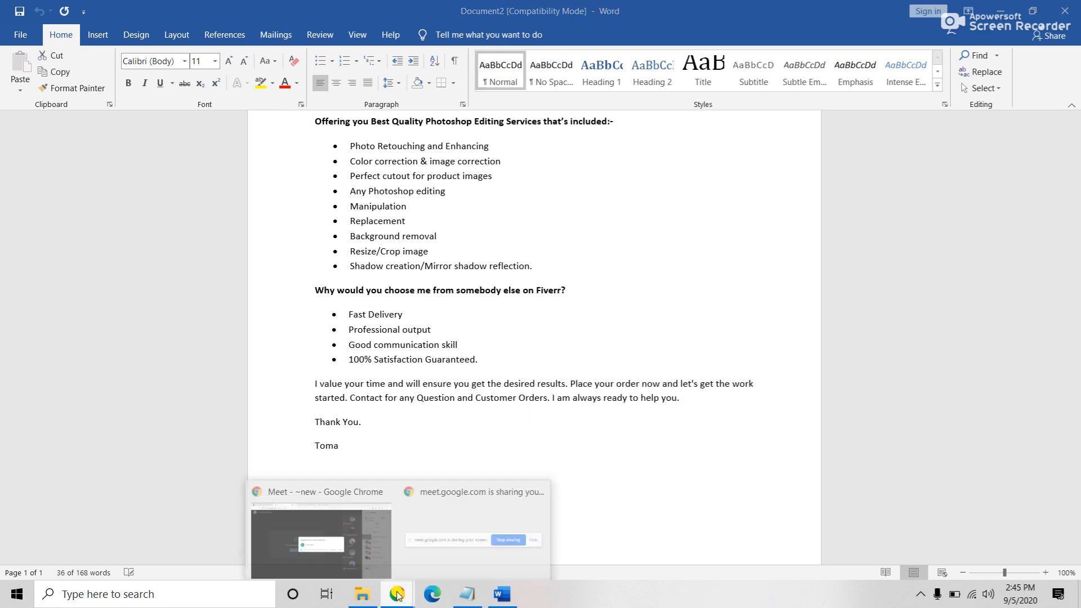
click(338, 540)
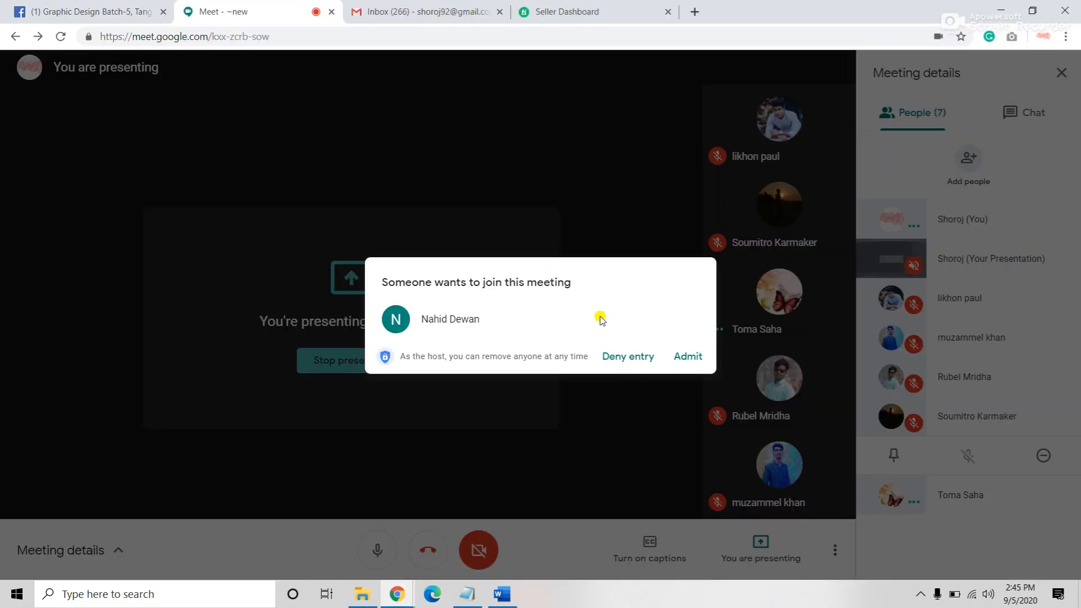
click(682, 357)
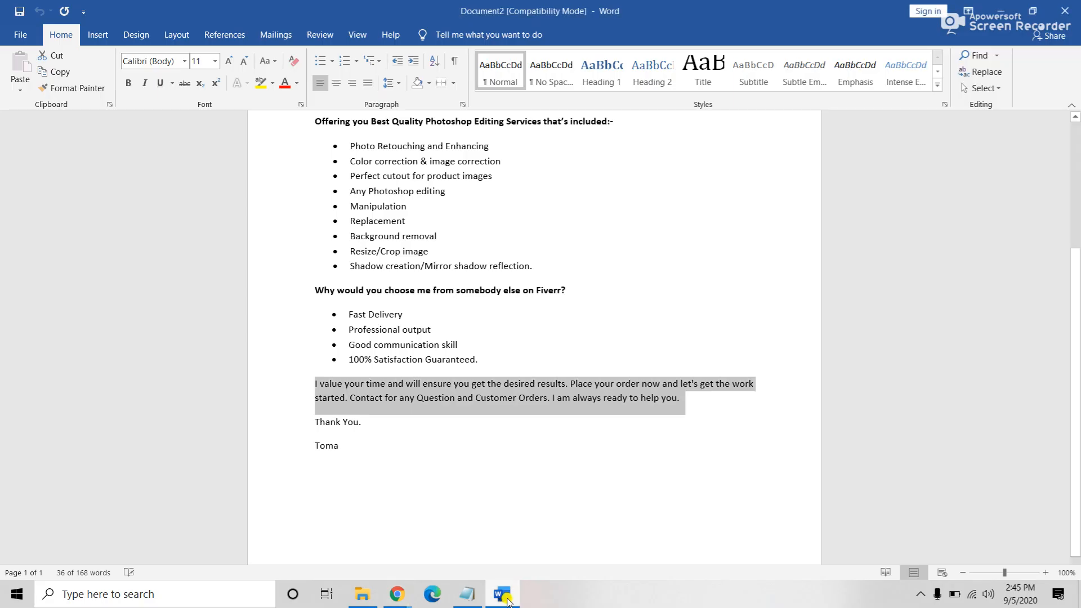
click(501, 594)
Step: Select the whole pitch from 'Hi Dear,' to the signature and copy it to the clipboard
click(342, 423)
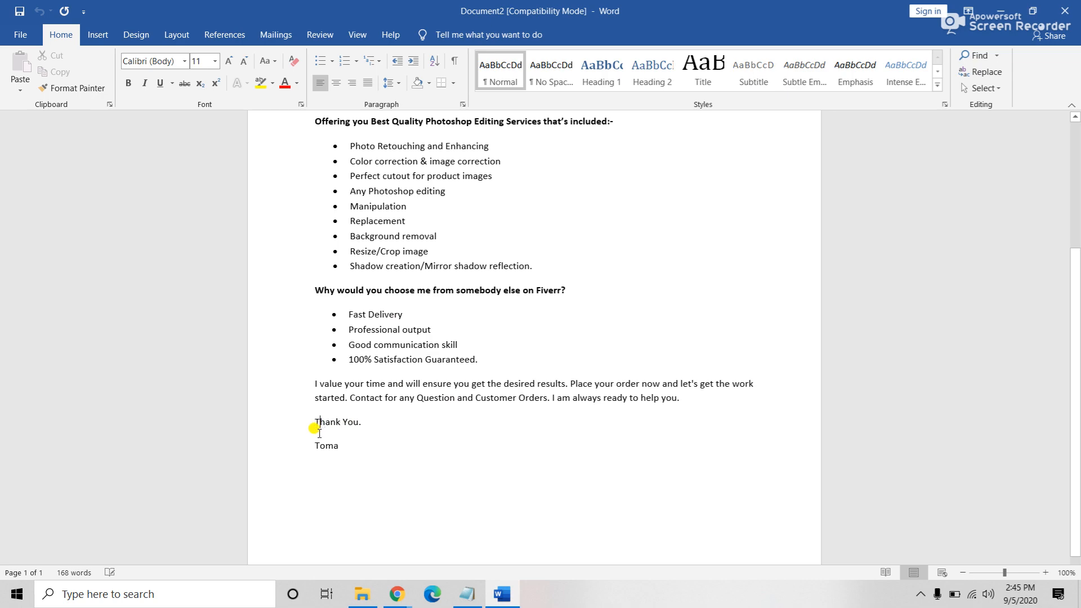
scroll(347, 446, up, 5)
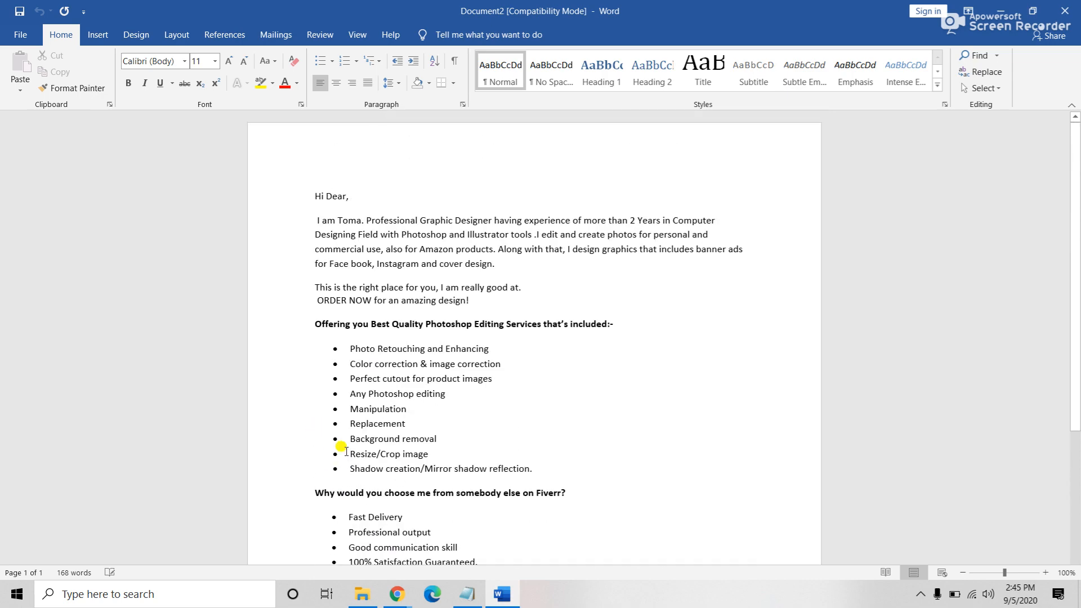
scroll(495, 287, down, 5)
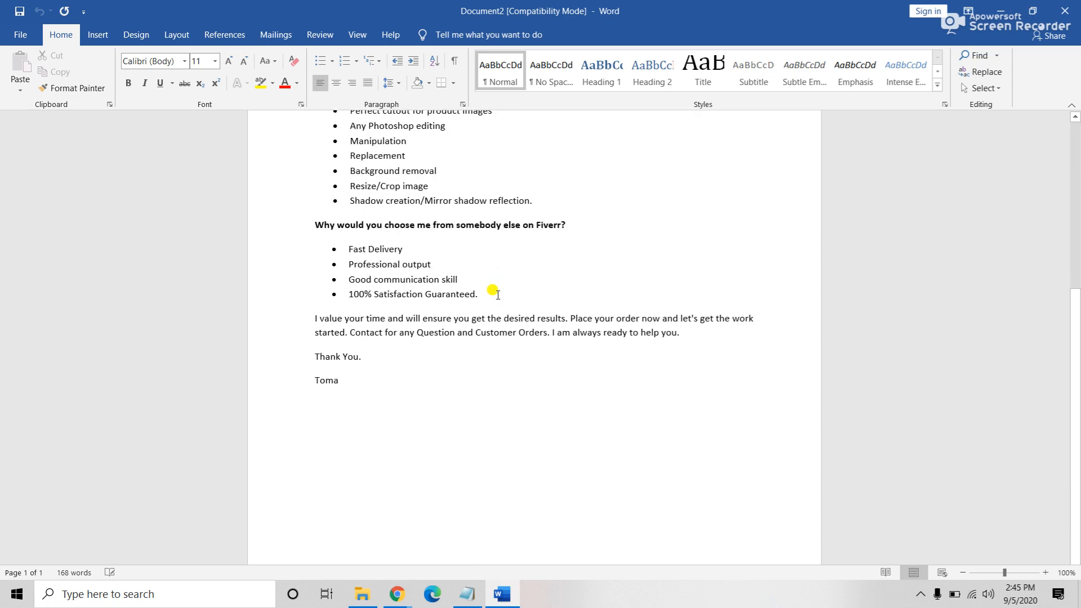
scroll(498, 294, up, 2)
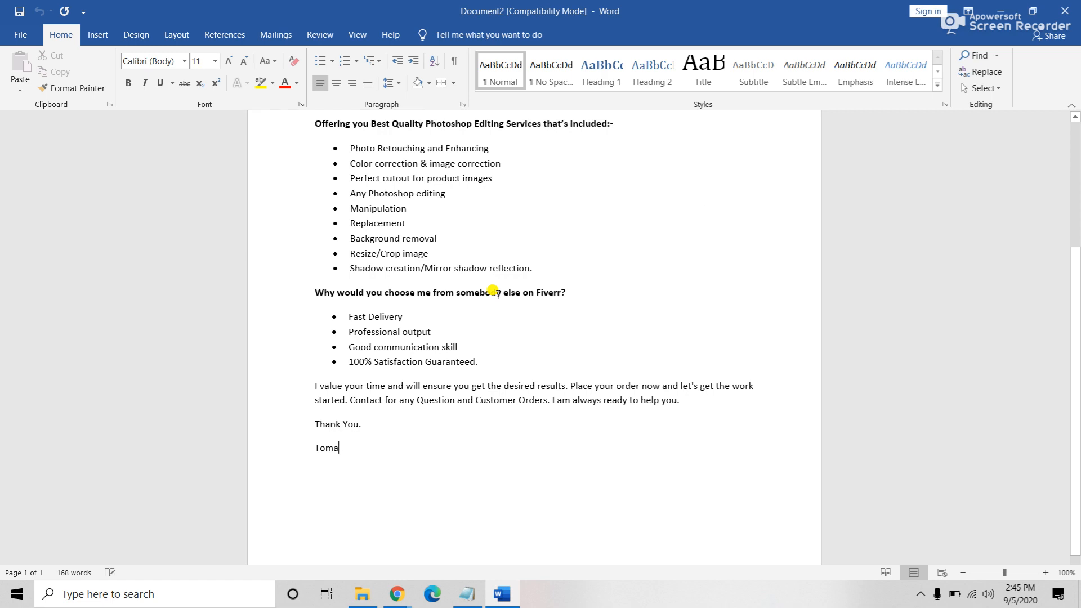
scroll(495, 292, up, 6)
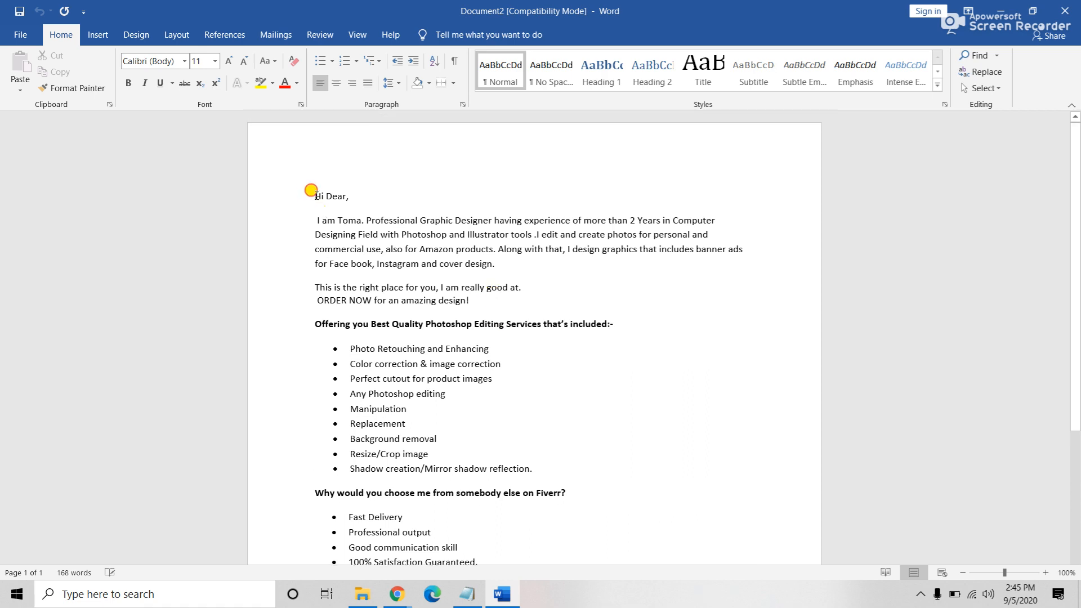
drag(313, 195, 695, 550)
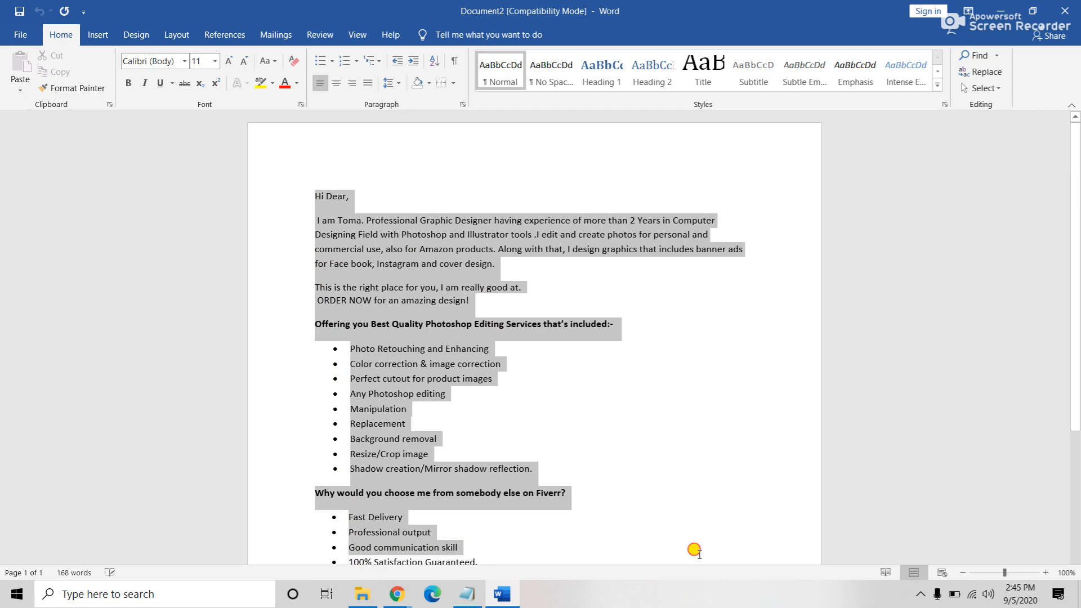
scroll(704, 549, down, 3)
drag(352, 540, 285, 191)
right_click(329, 211)
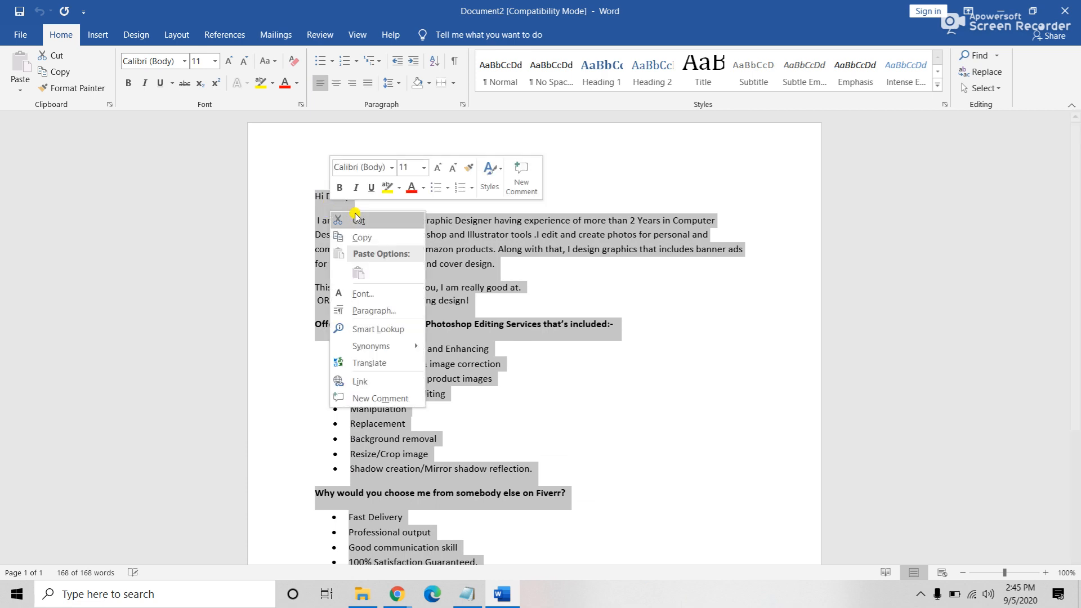
click(374, 236)
click(510, 308)
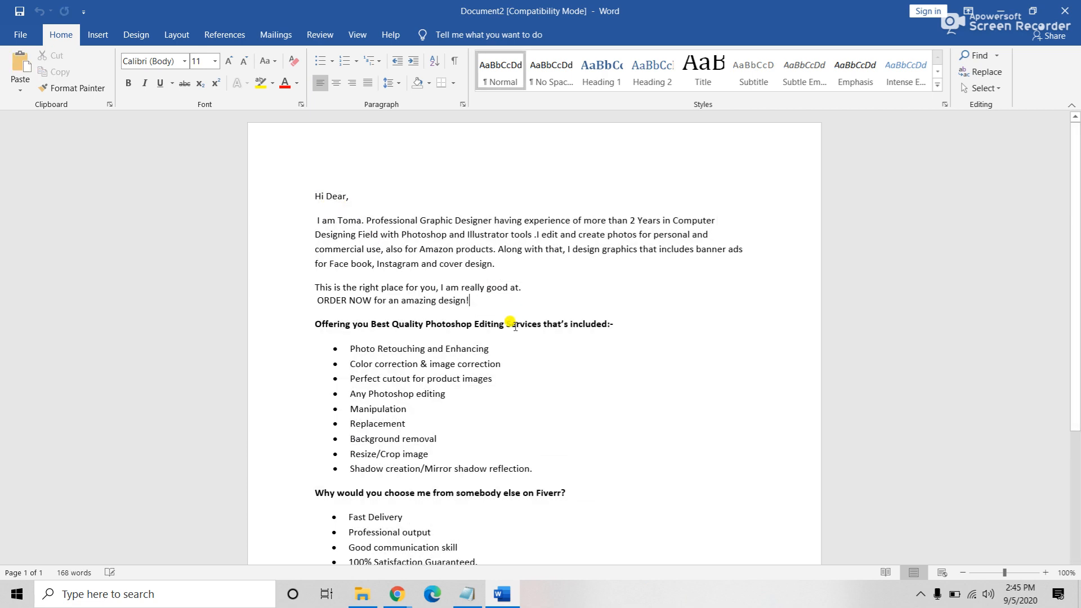
Step: Switch to the Fiverr seller dashboard and go to More > Scale Your Business
mouse_move(413, 602)
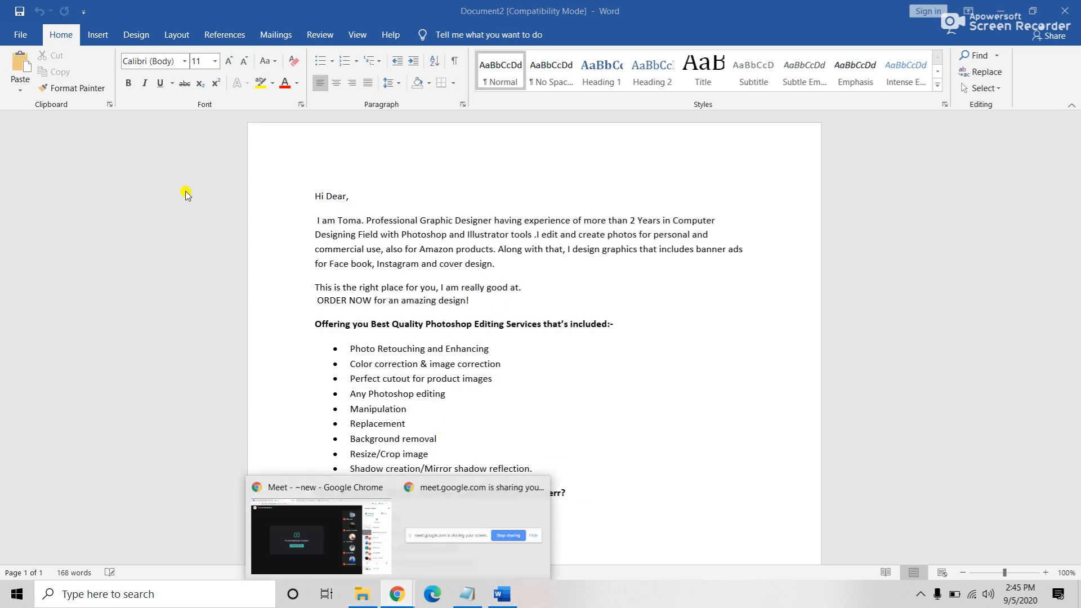
click(278, 538)
click(566, 10)
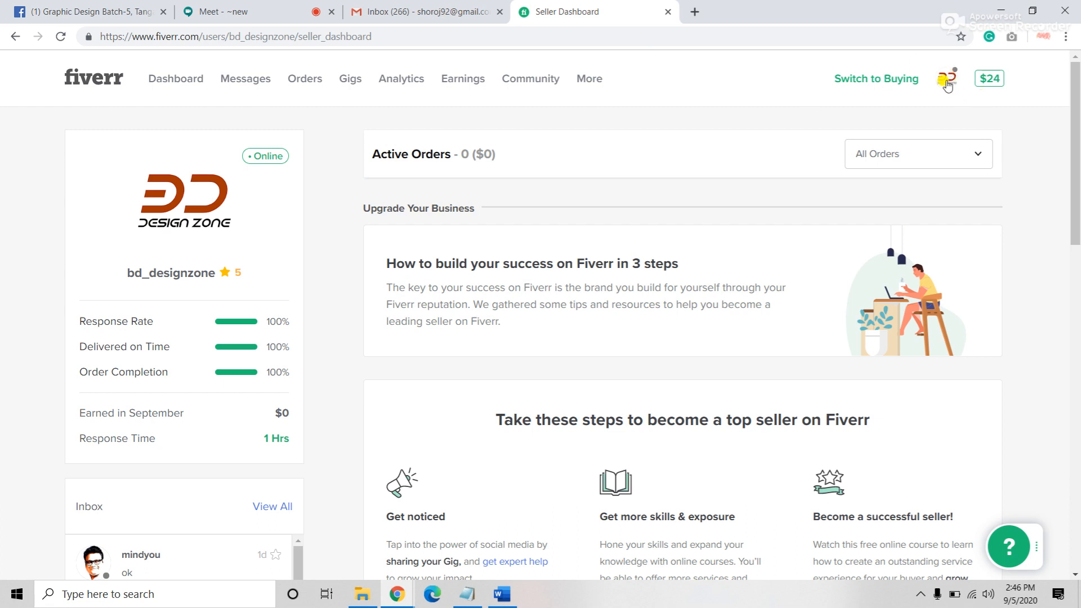
click(584, 82)
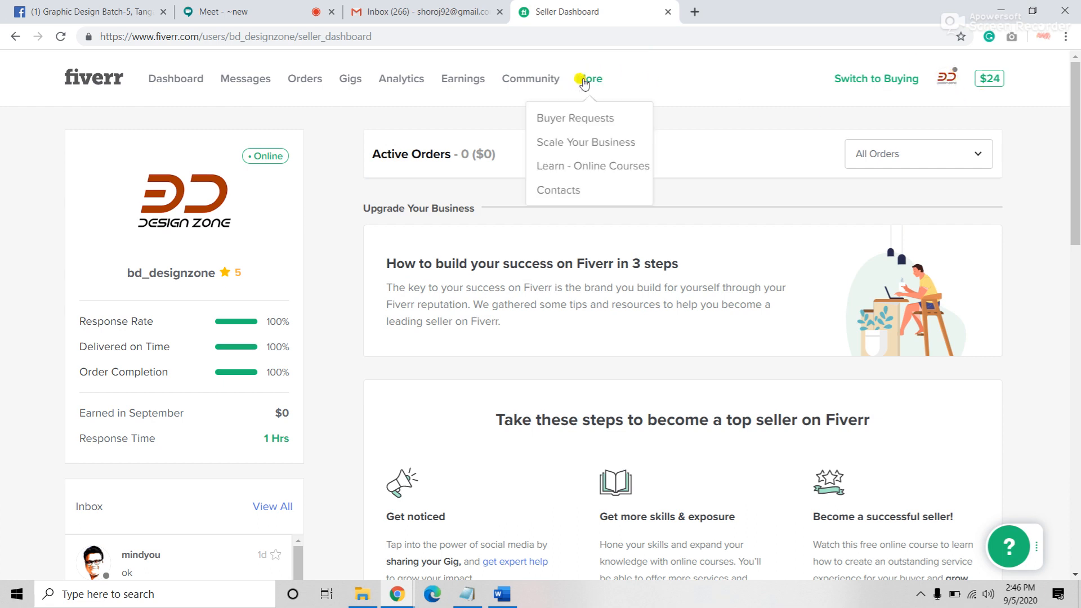
click(576, 145)
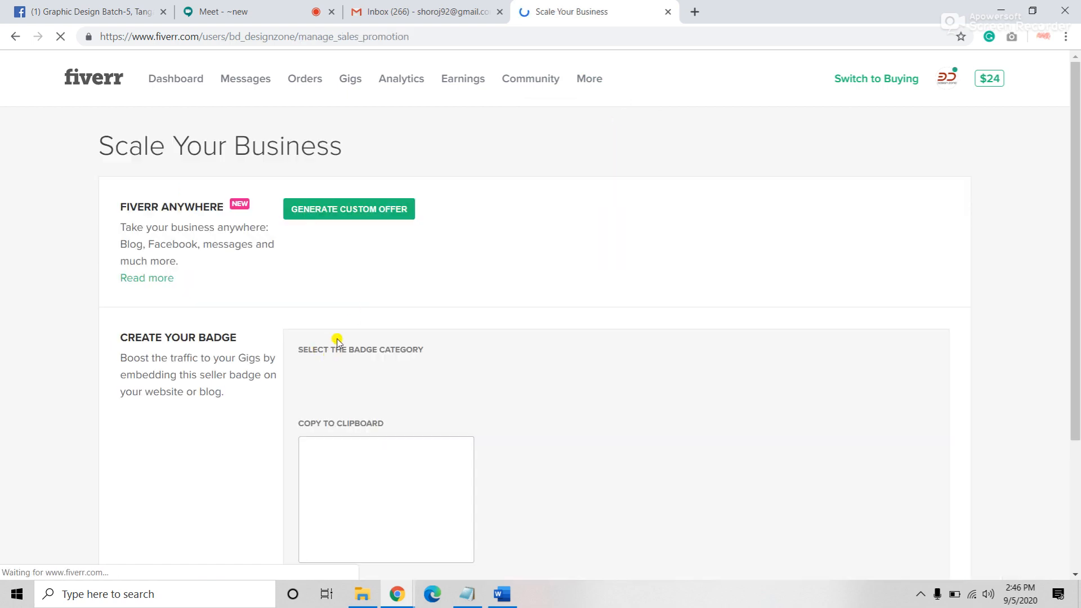
Step: Scroll to the seller badge and Share Your Profile section, selecting the profile share link
scroll(332, 343, down, 3)
drag(490, 457, 324, 452)
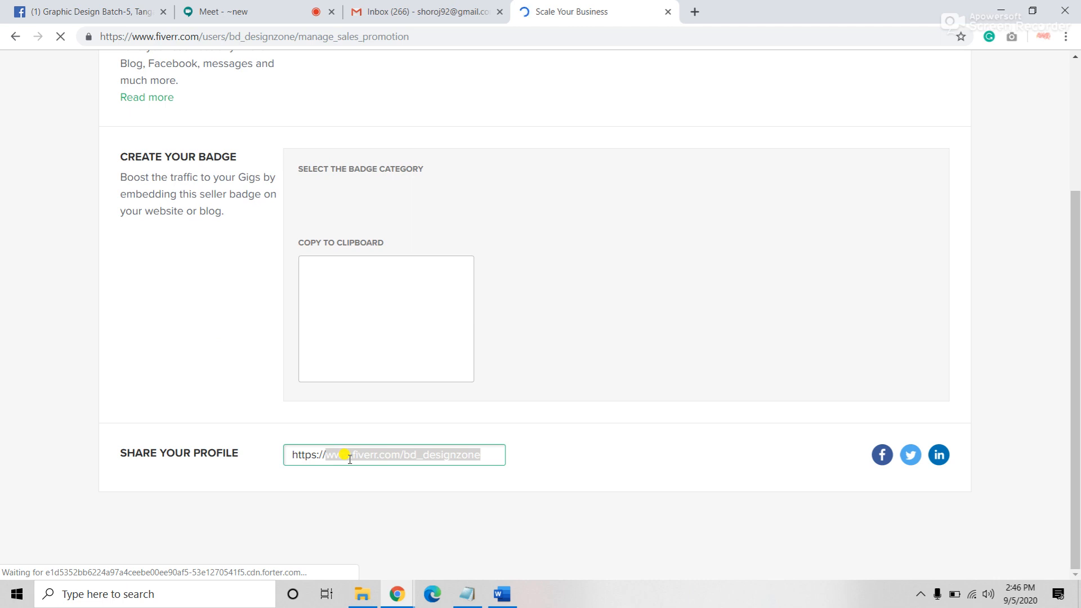
click(331, 505)
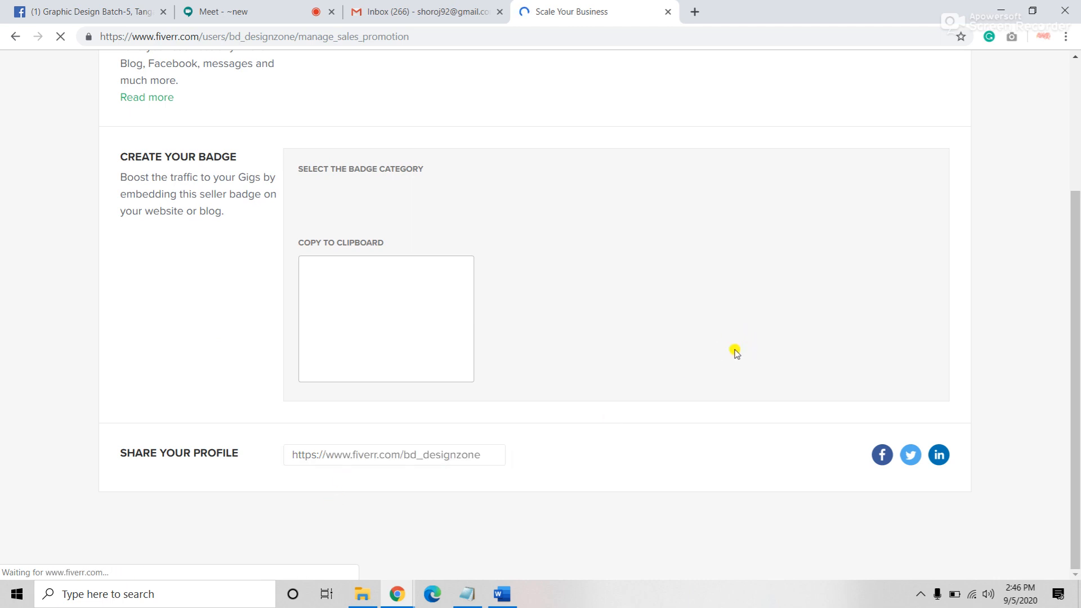
scroll(734, 351, up, 3)
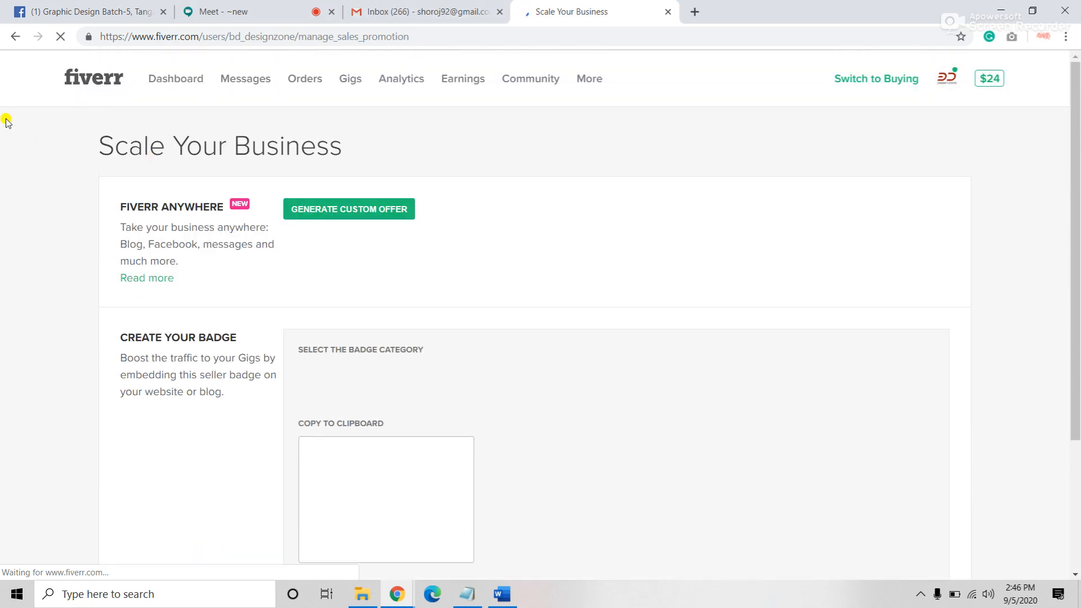
scroll(213, 248, down, 3)
scroll(222, 292, up, 3)
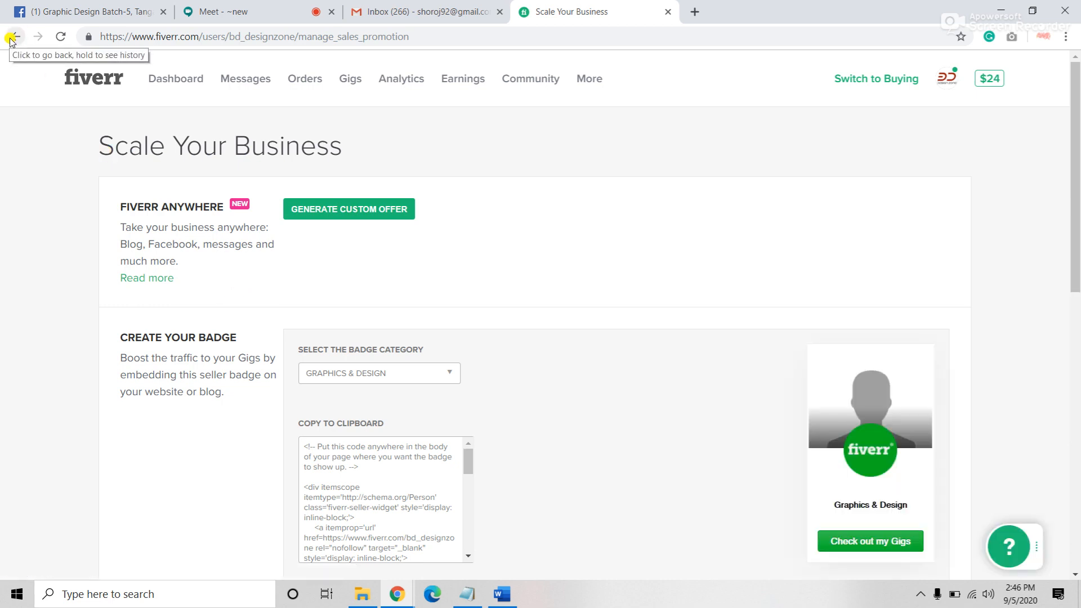
Step: Select the full profile share link, glance at the Meet tab, then clear the selection
scroll(465, 432, down, 5)
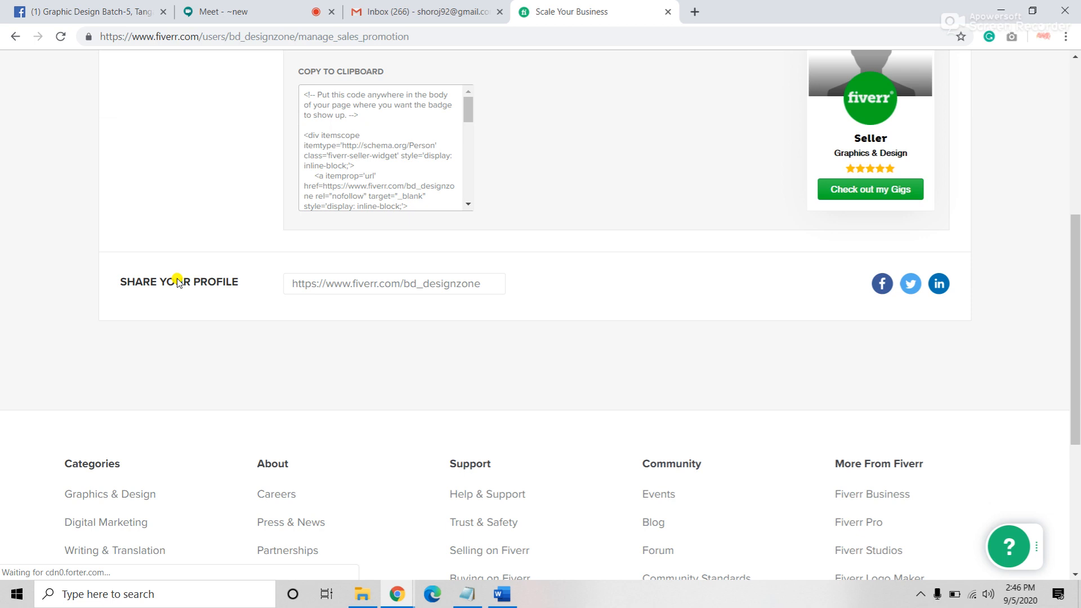
triple_click(492, 284)
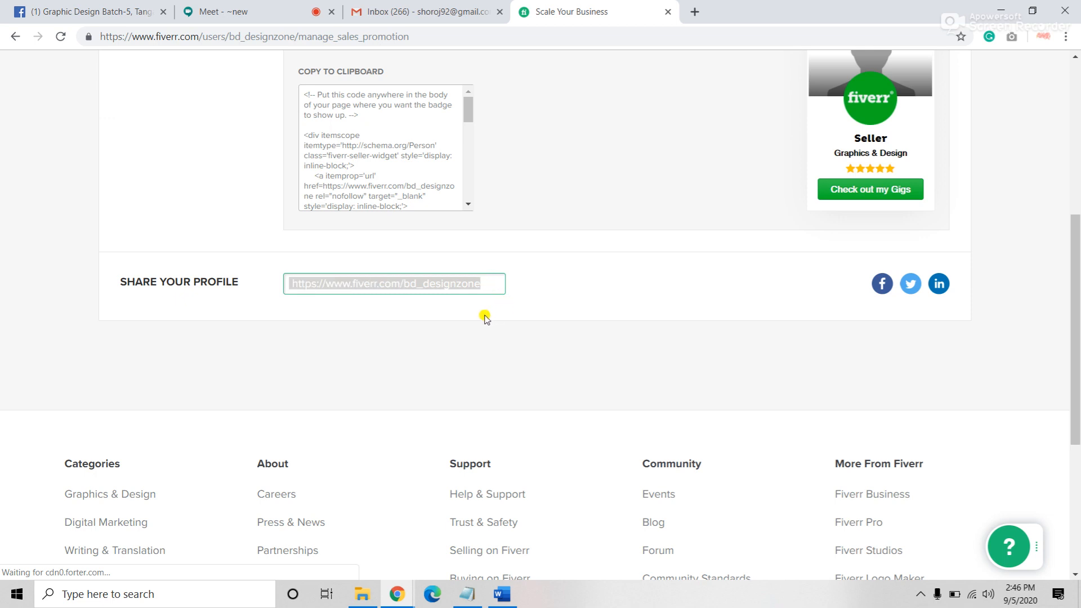
click(241, 11)
click(613, 20)
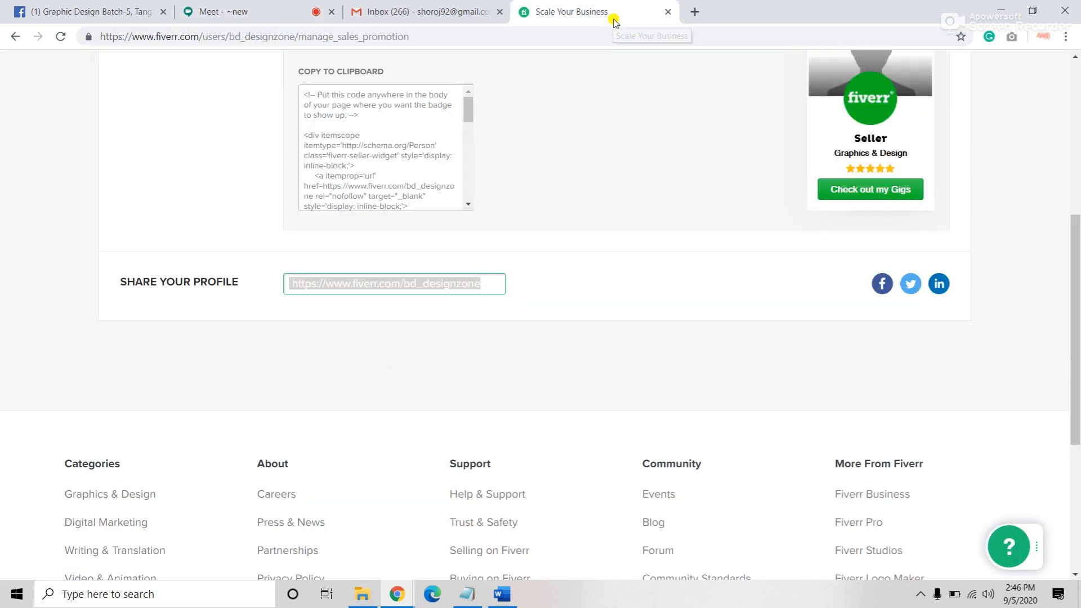
scroll(501, 330, up, 1)
click(193, 365)
Step: Reload the Scale Your Business page from the More menu and select the profile link again
scroll(310, 404, up, 2)
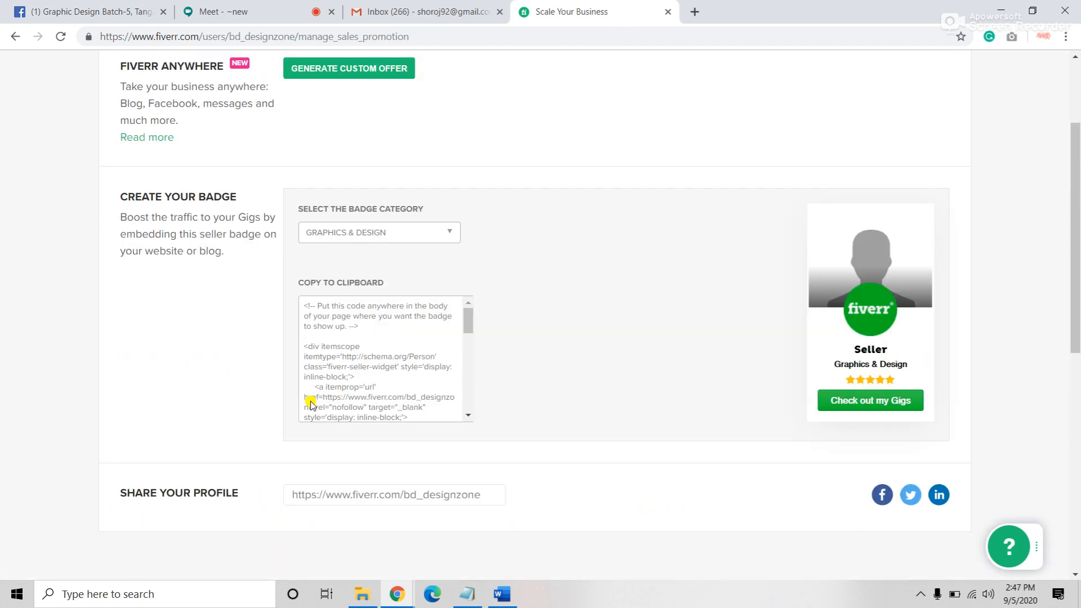
scroll(310, 404, up, 2)
mouse_move(591, 82)
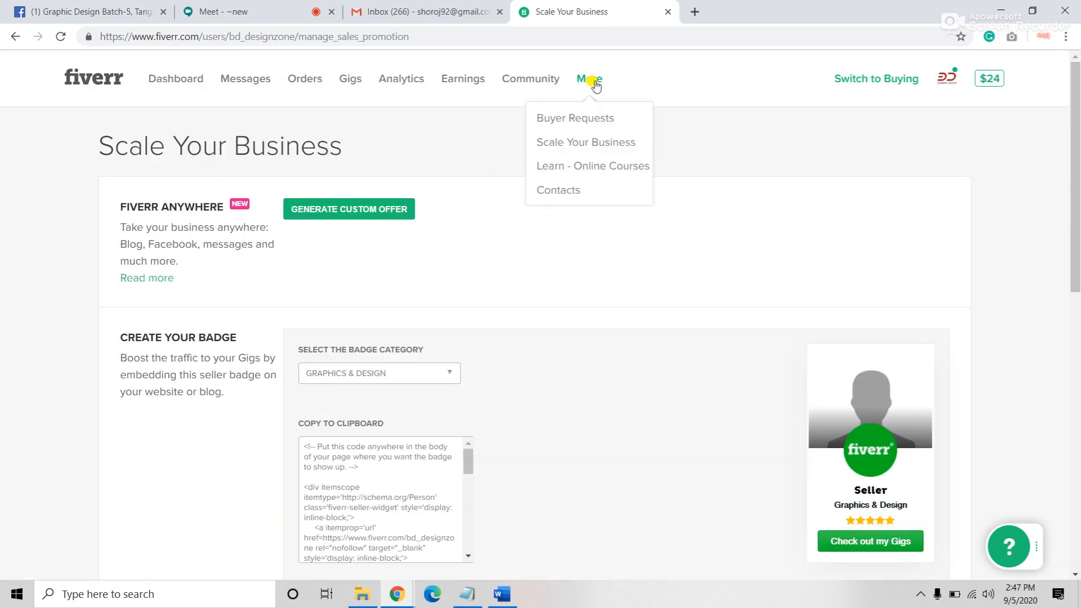
click(586, 145)
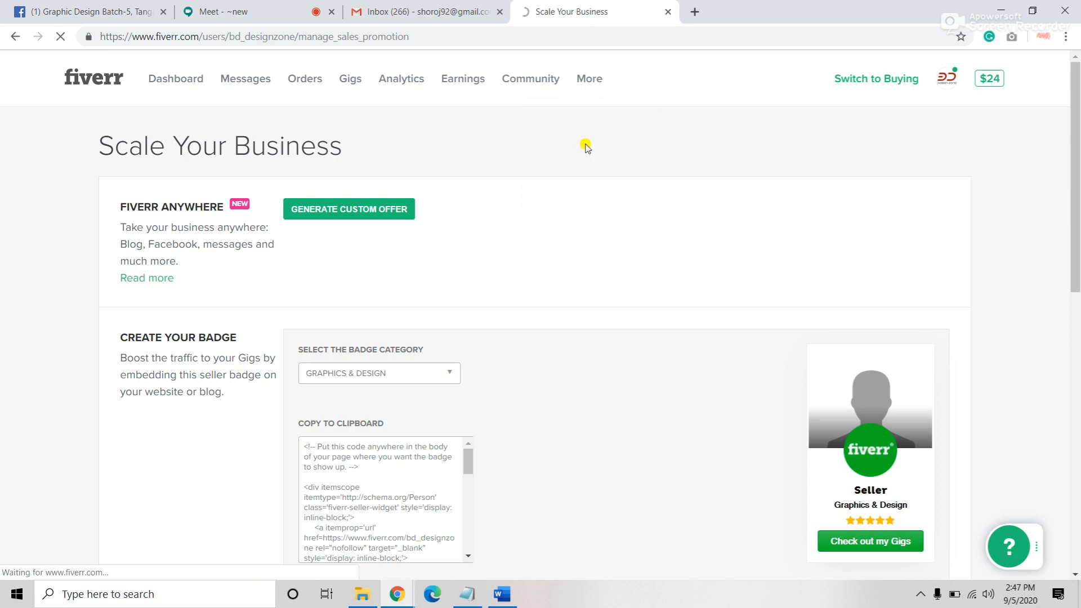
scroll(588, 253, down, 3)
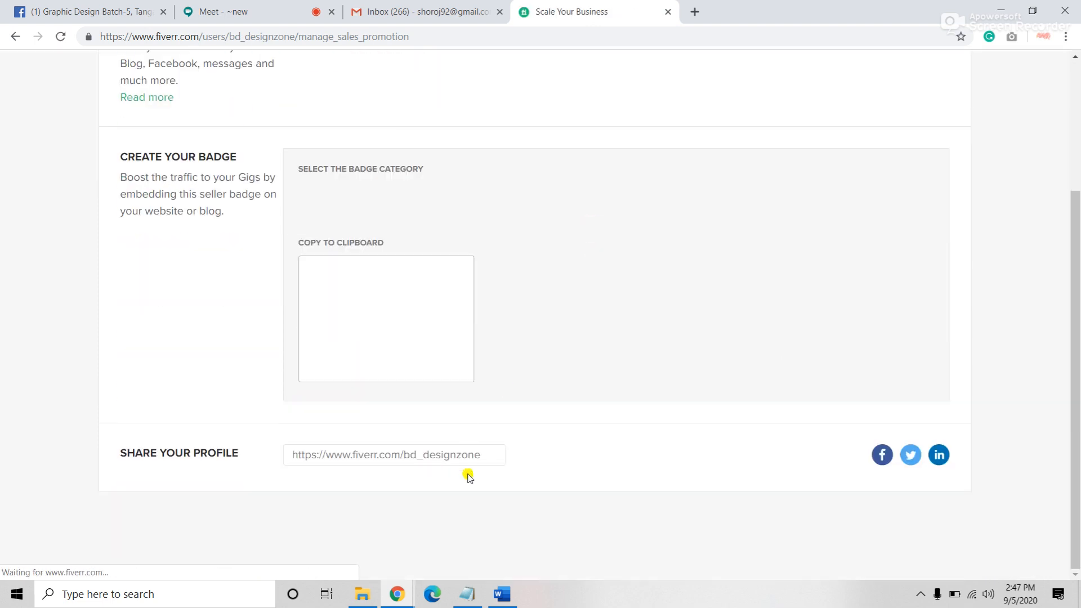
click(491, 454)
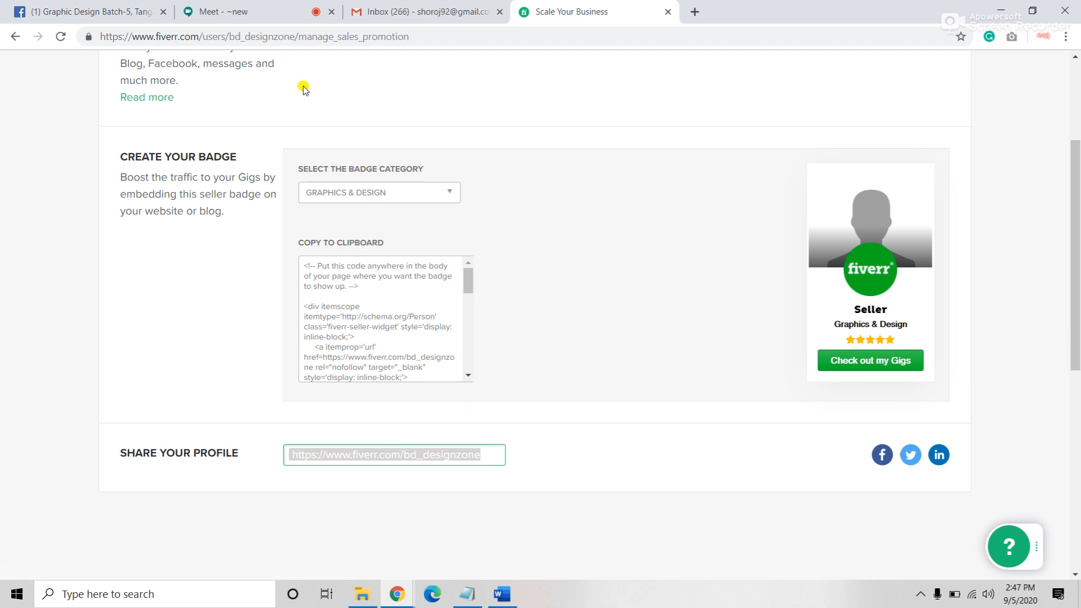
Step: Return to the Seller Dashboard via the Fiverr logo and bring the Google Meet tab forward
scroll(471, 269, up, 3)
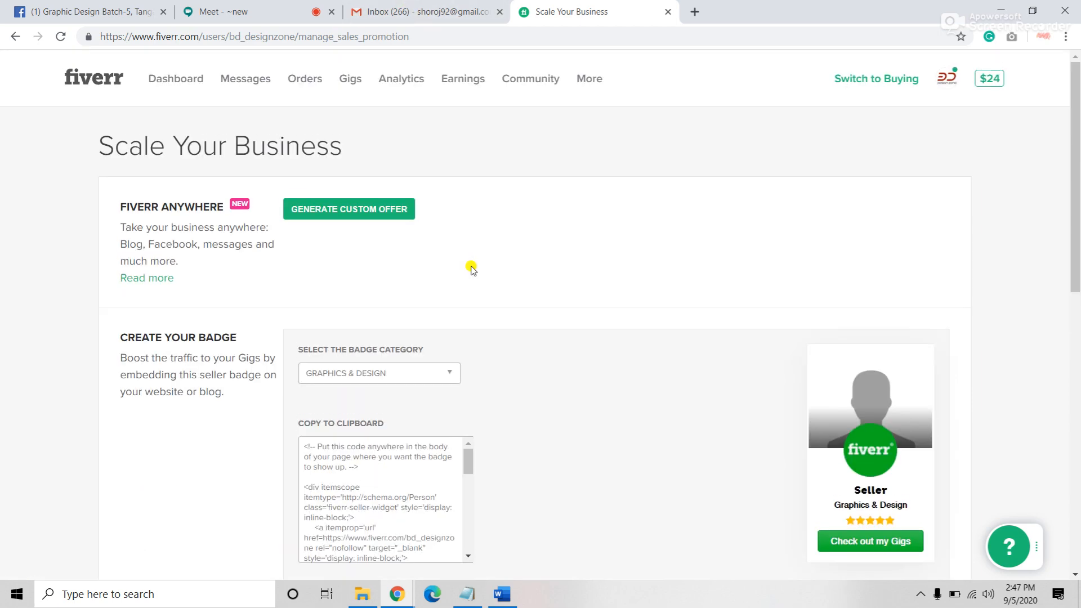
scroll(360, 177, down, 1)
scroll(353, 218, up, 1)
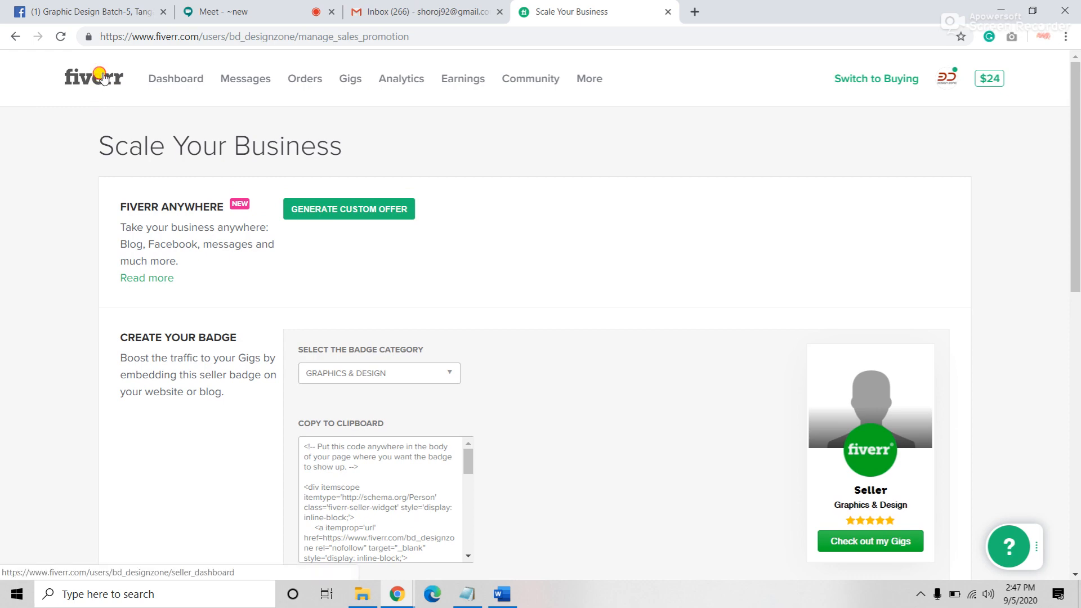
click(101, 77)
click(276, 12)
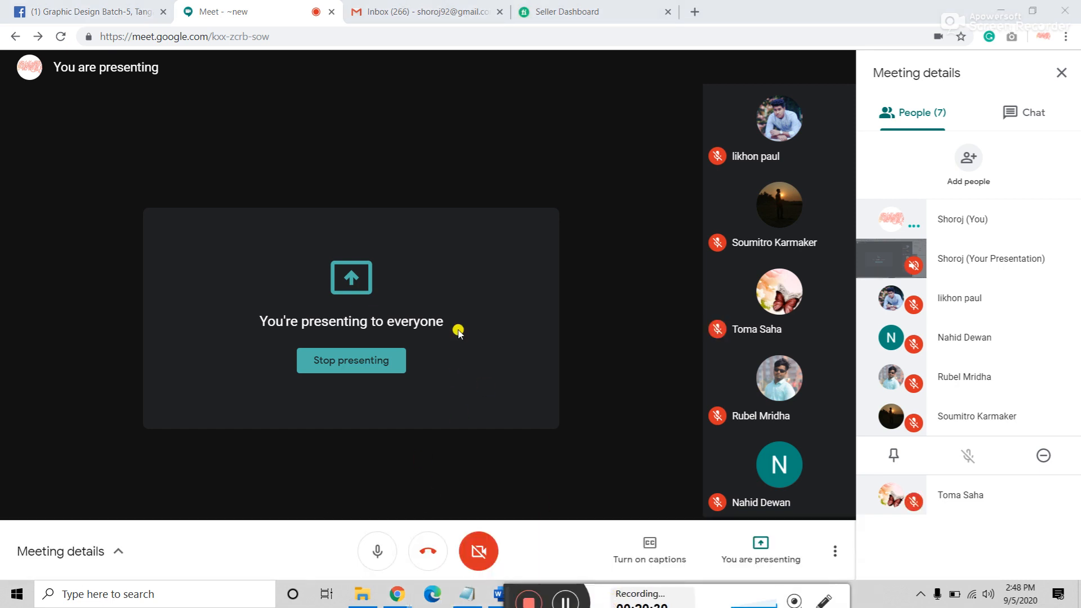
click(569, 13)
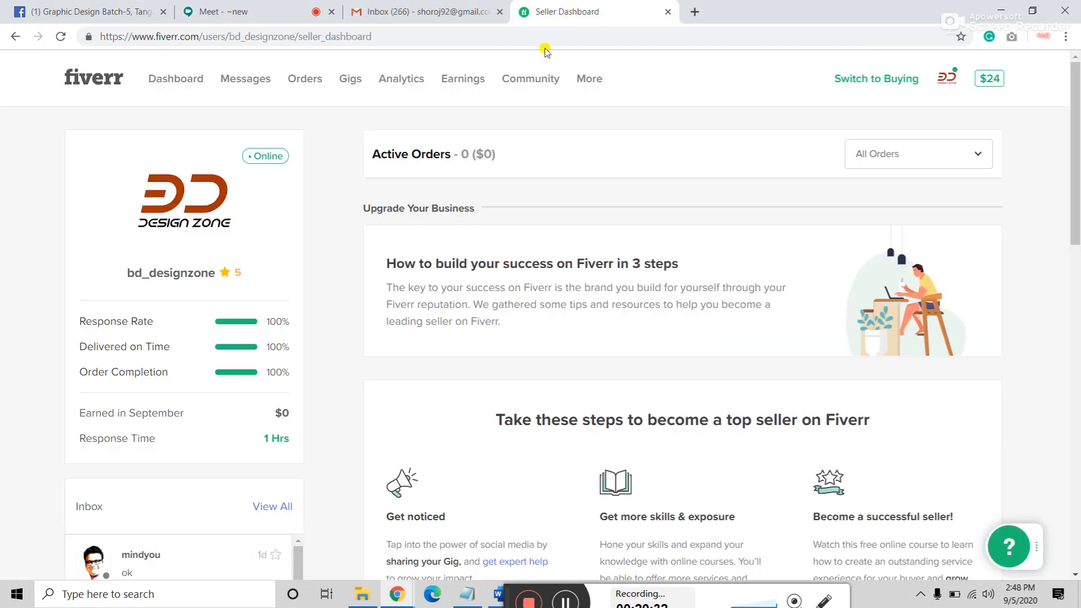
click(94, 78)
click(202, 12)
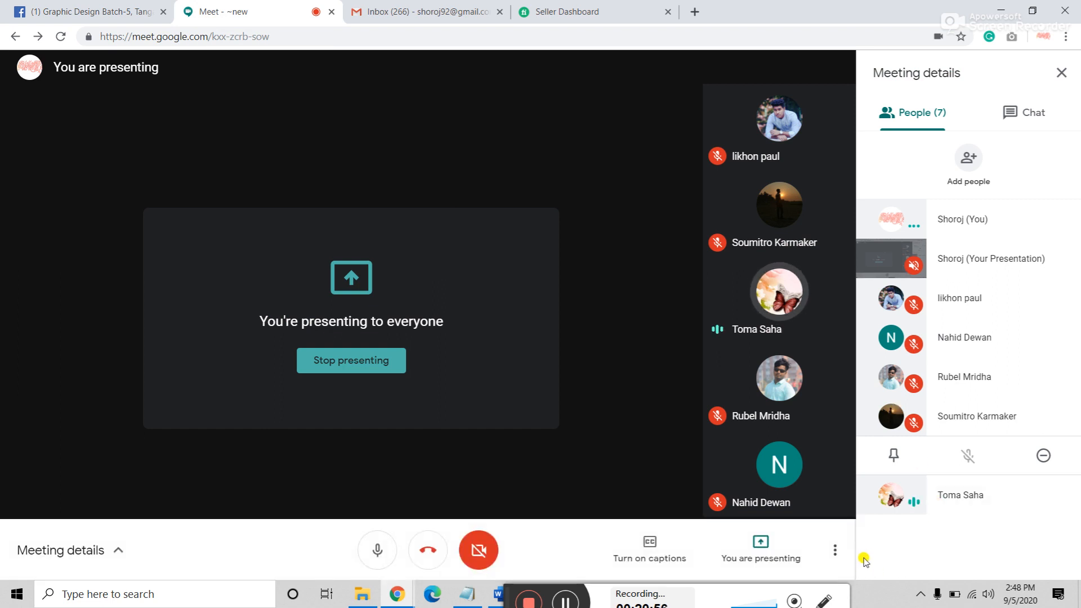
drag(505, 597, 542, 596)
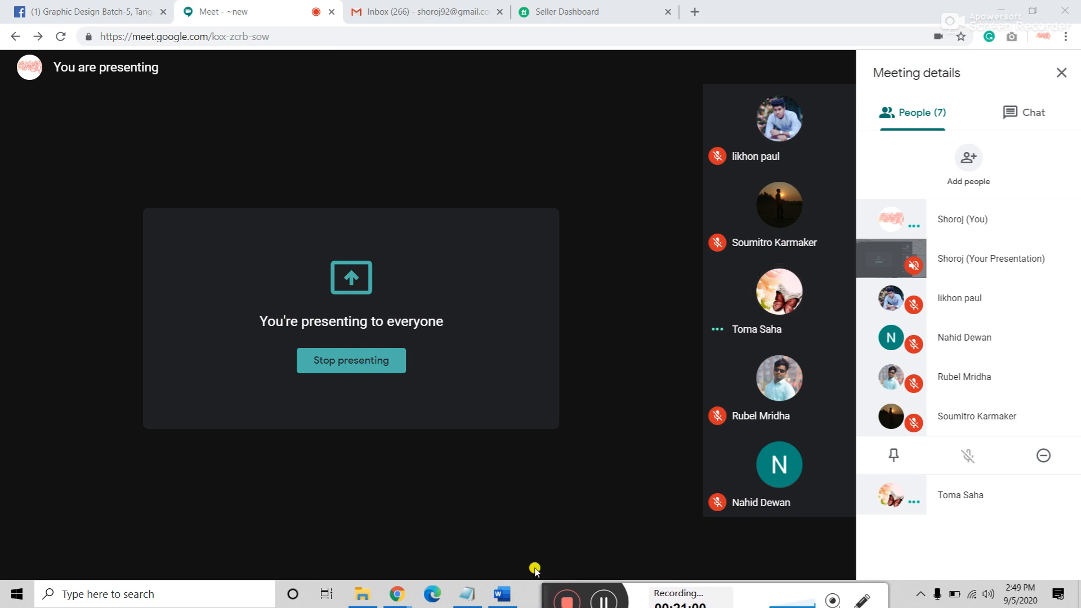
mouse_move(525, 565)
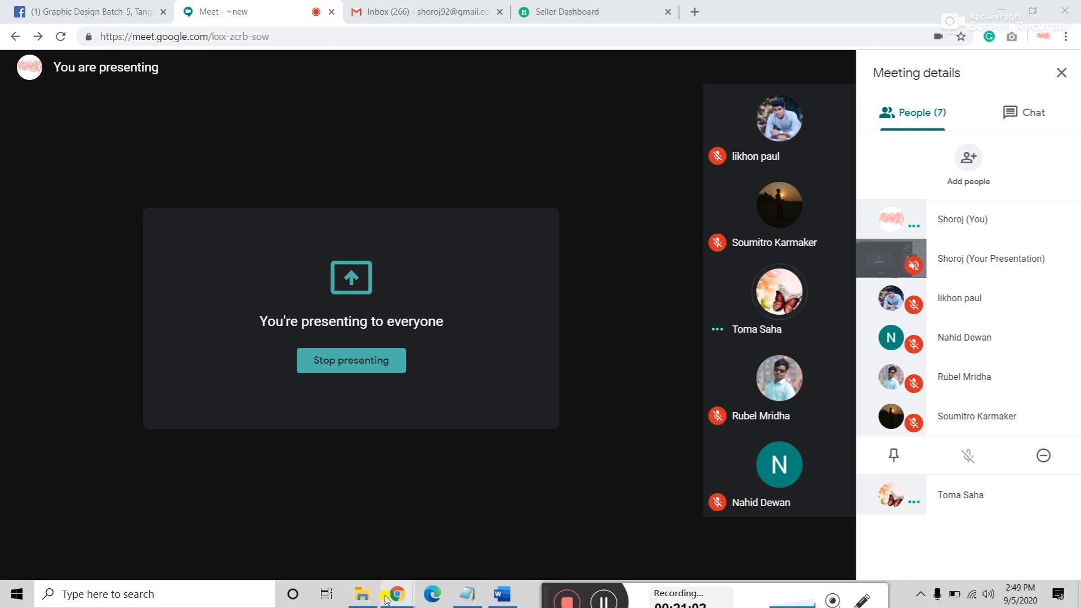
mouse_move(390, 605)
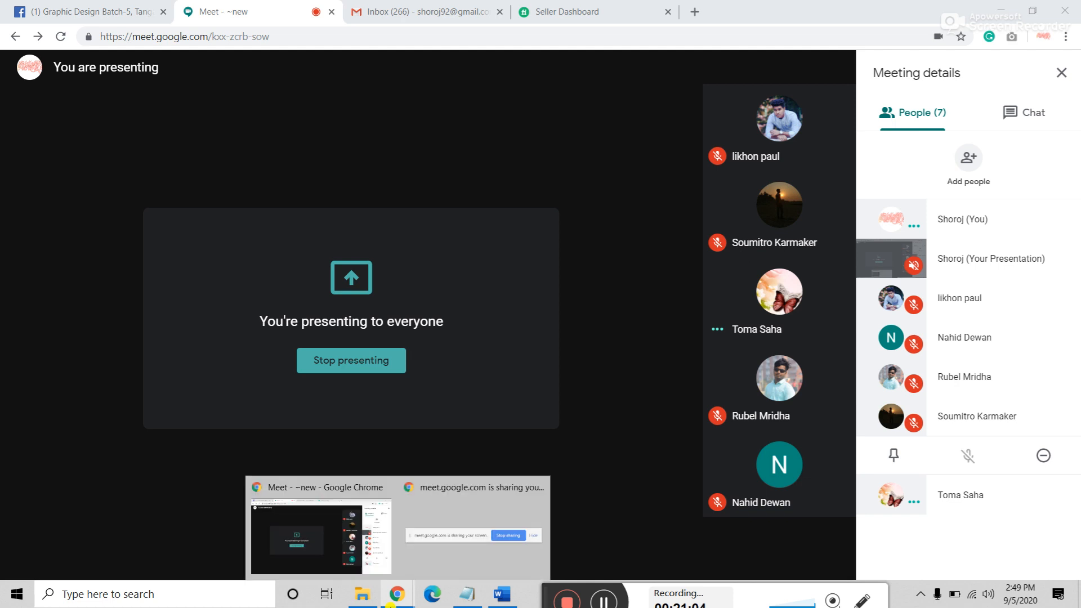
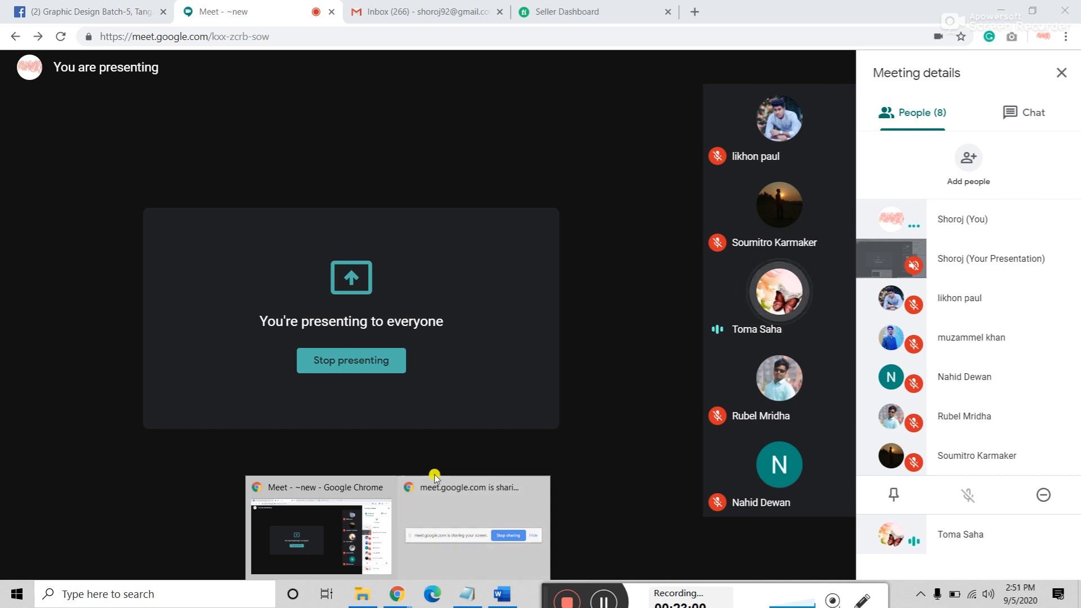
Step: From the student gig folder, go into Rubel's File twice and open GIG (6) in Photos
click(363, 598)
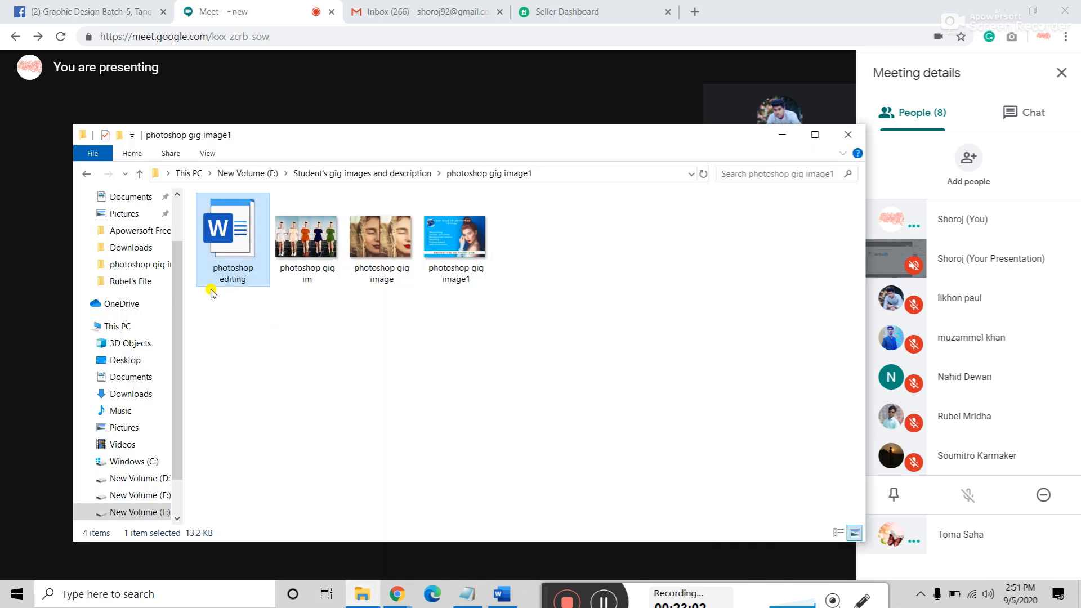
click(83, 175)
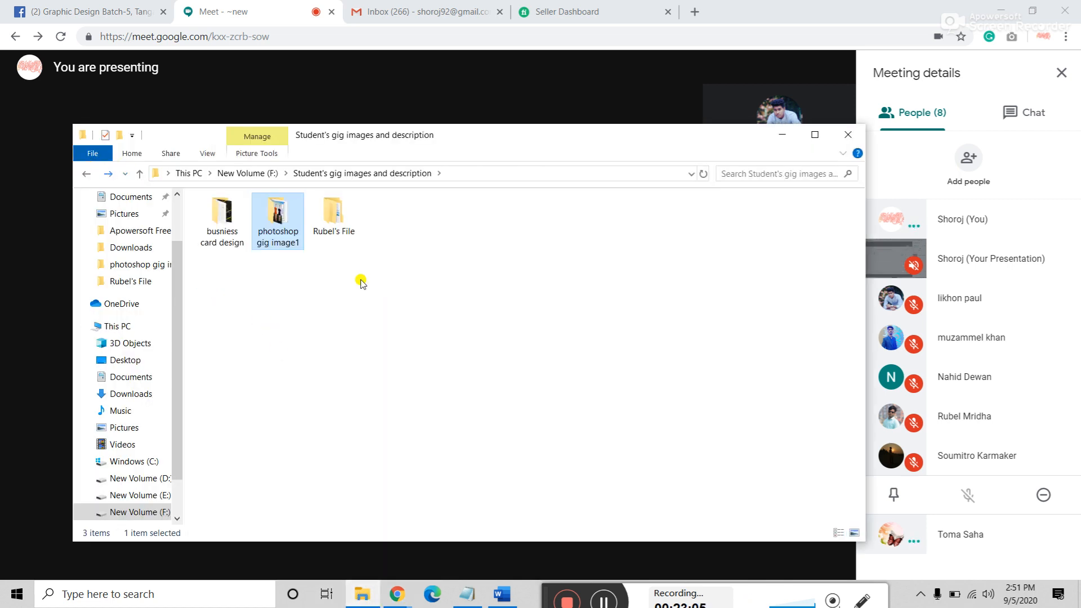
click(329, 217)
double_click(329, 216)
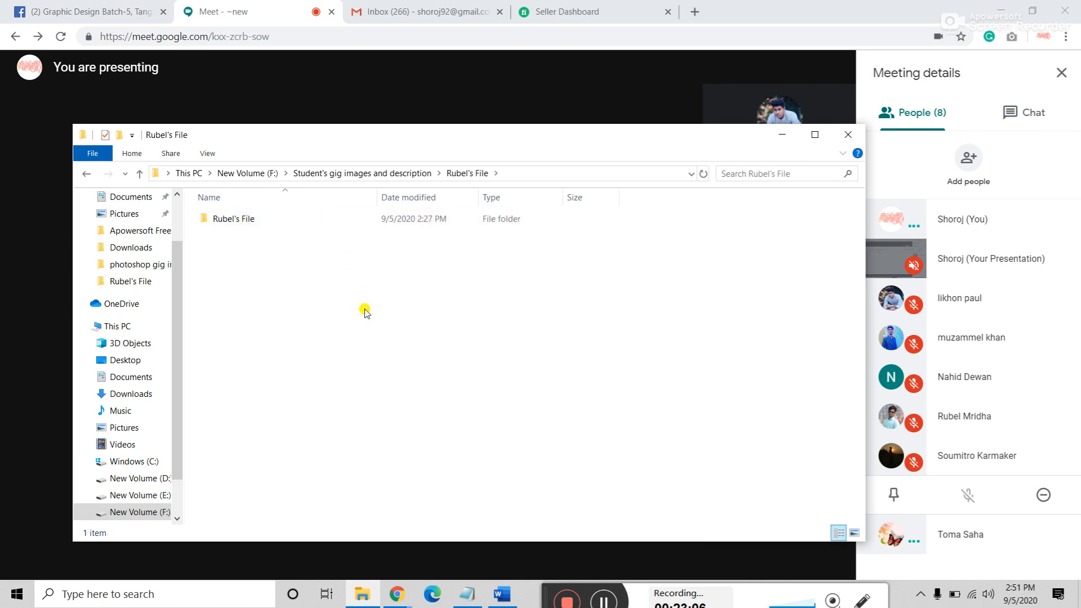
double_click(248, 218)
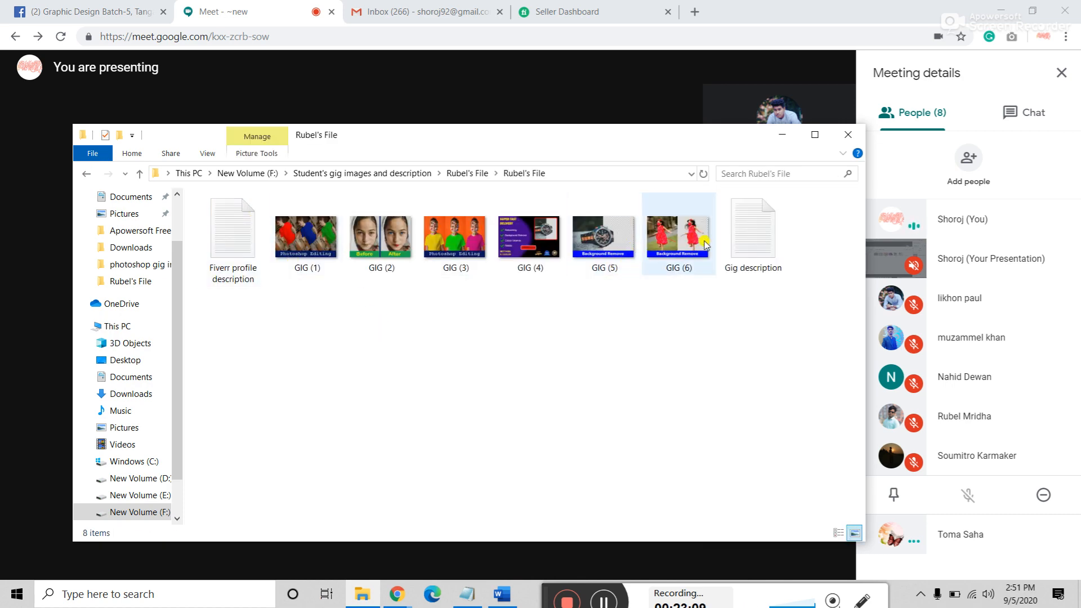
double_click(681, 242)
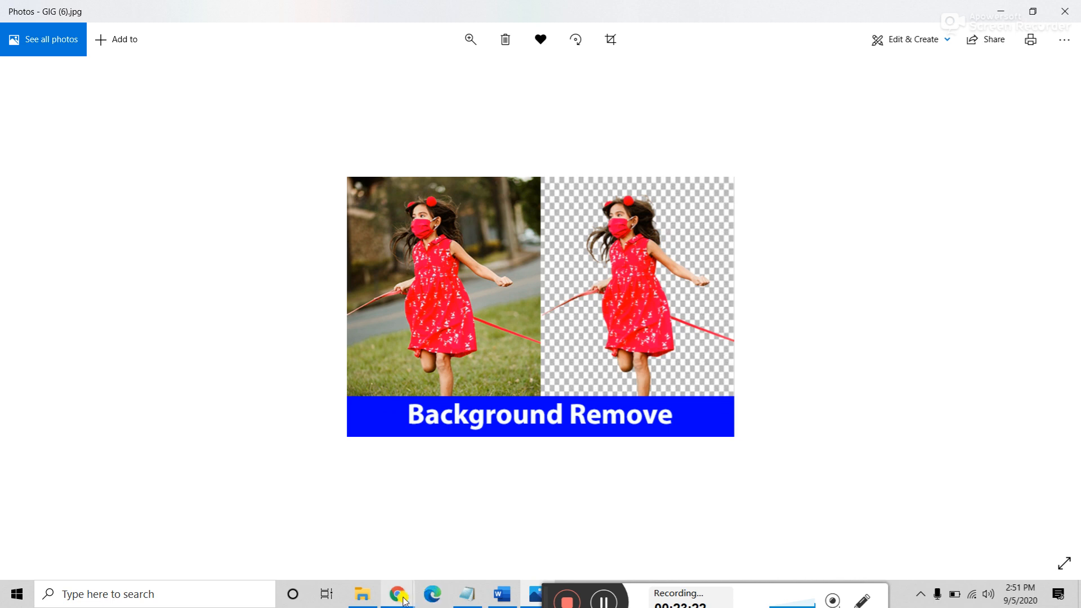
Step: After a glance at Google Meet, zoom into the GIG (6) Background Remove sample in Photos
mouse_move(404, 601)
click(309, 535)
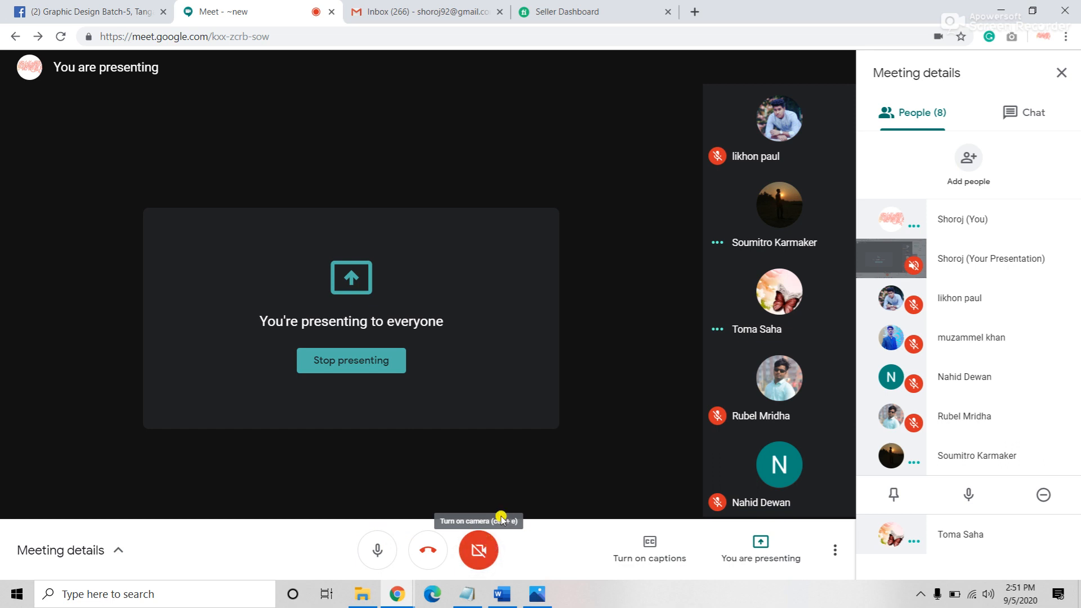
click(533, 597)
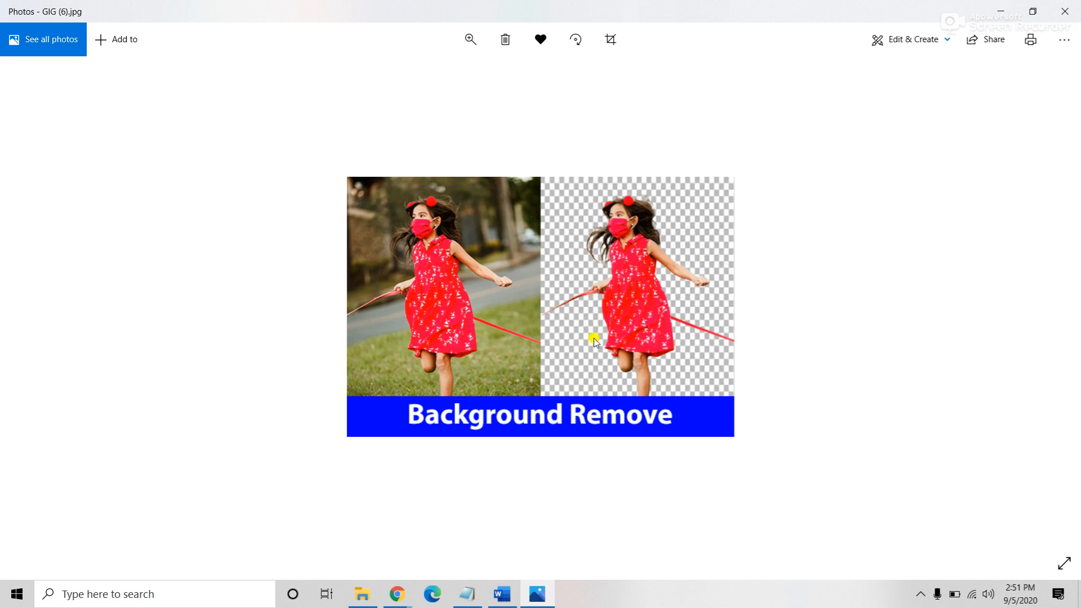
scroll(595, 338, up, 5)
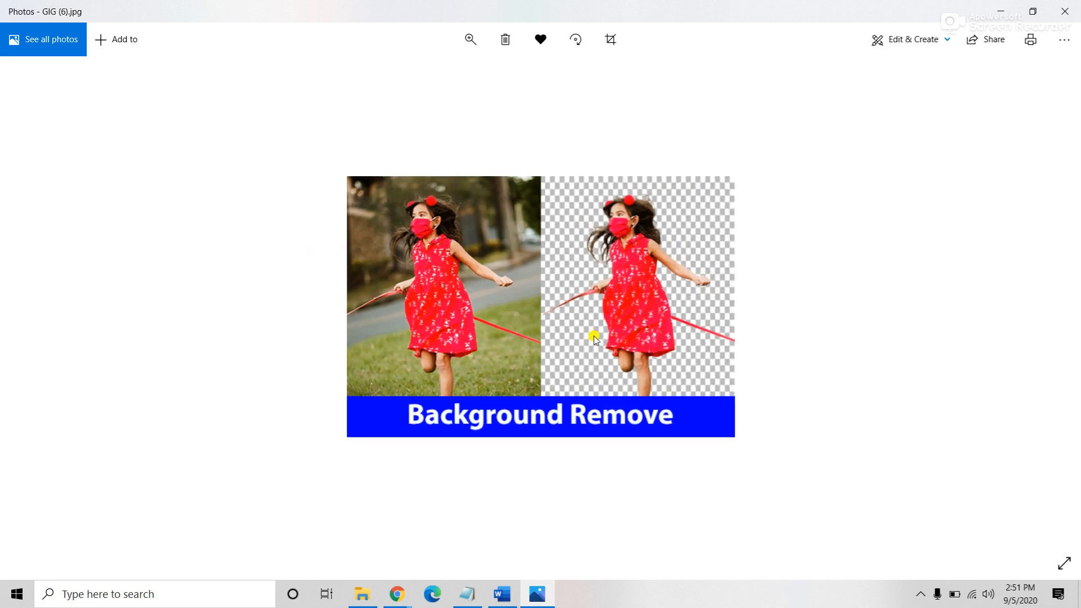
scroll(595, 339, up, 1)
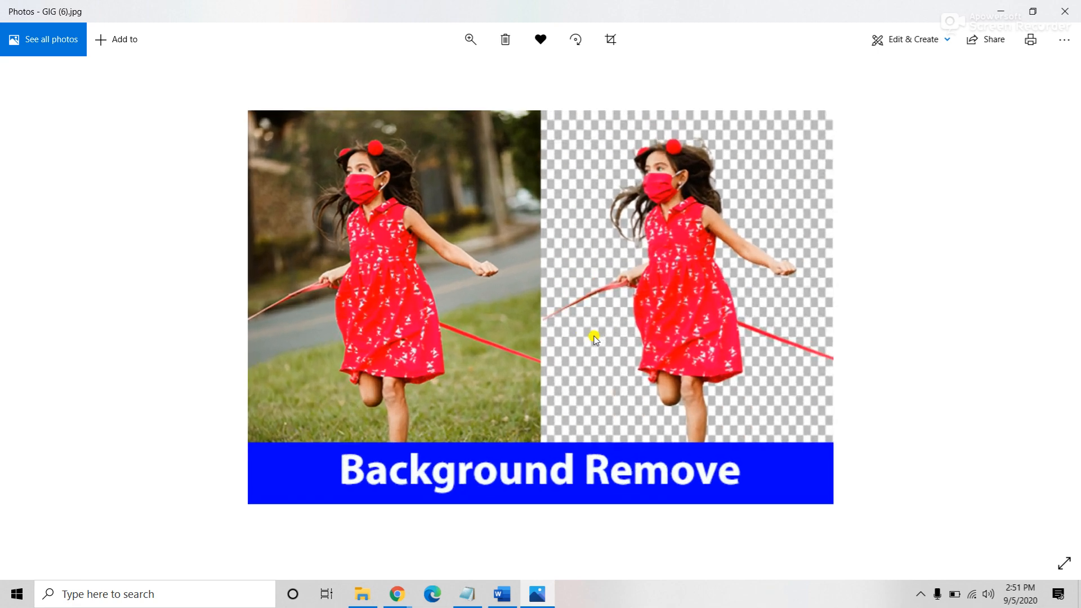
Step: Check the Meet window, return to the GIG (6) photo, then close Photos
click(403, 601)
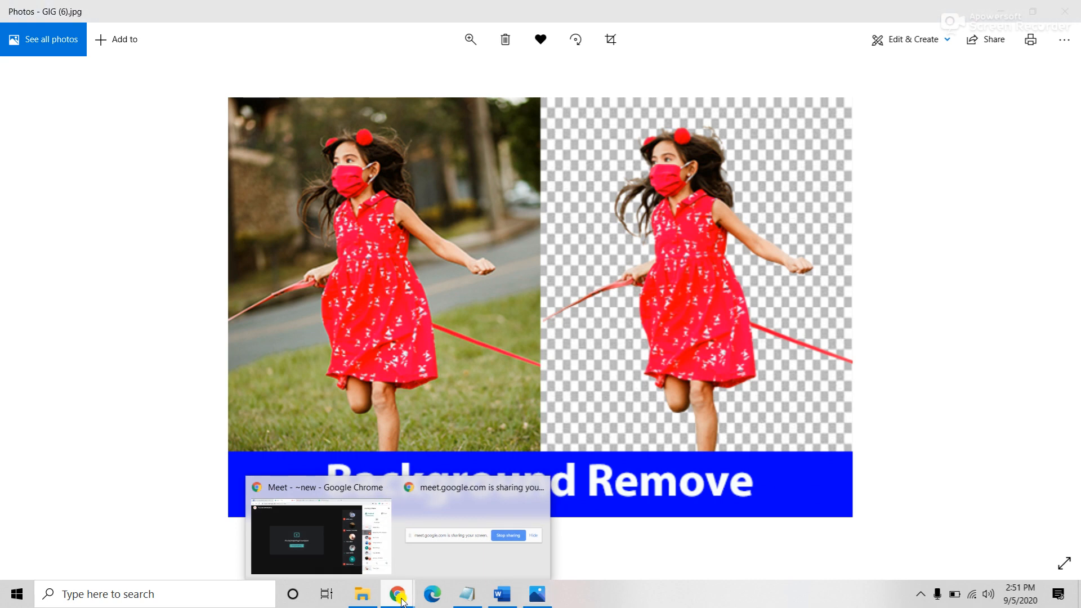
mouse_move(334, 545)
click(538, 595)
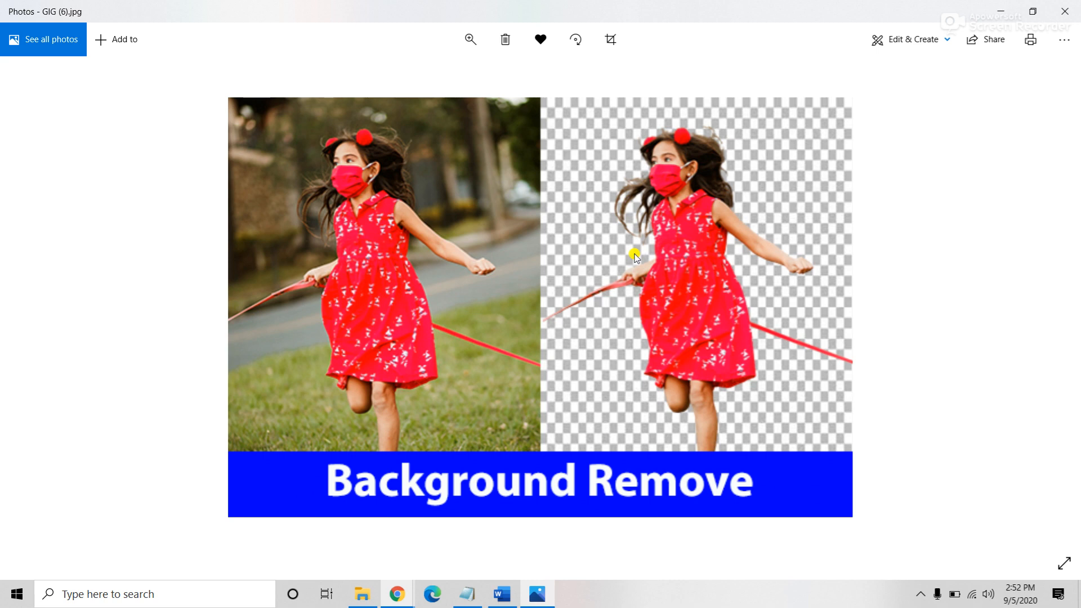
click(797, 572)
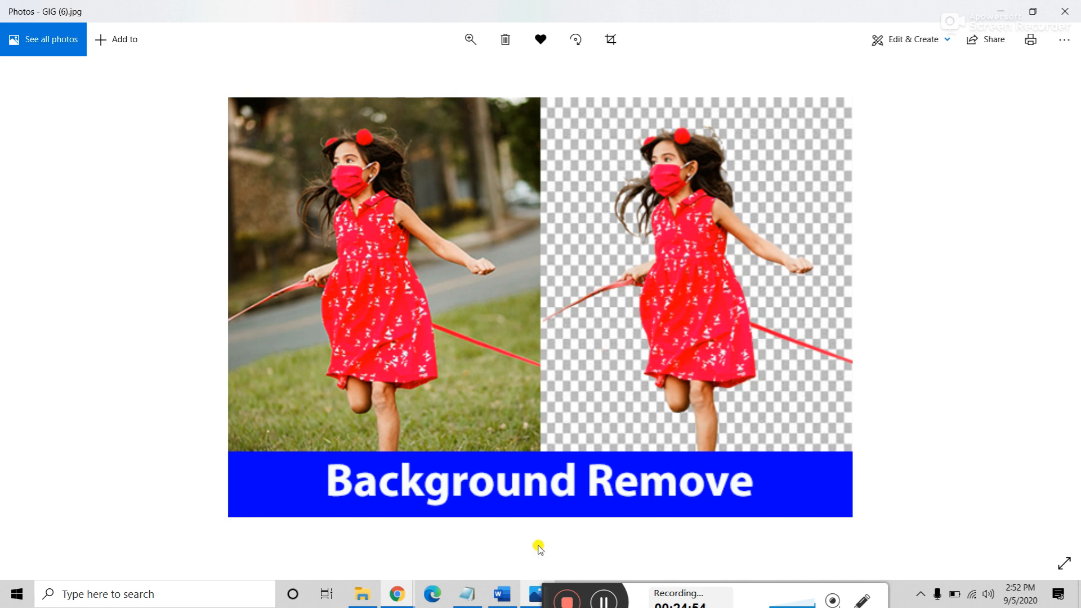
drag(546, 591, 576, 591)
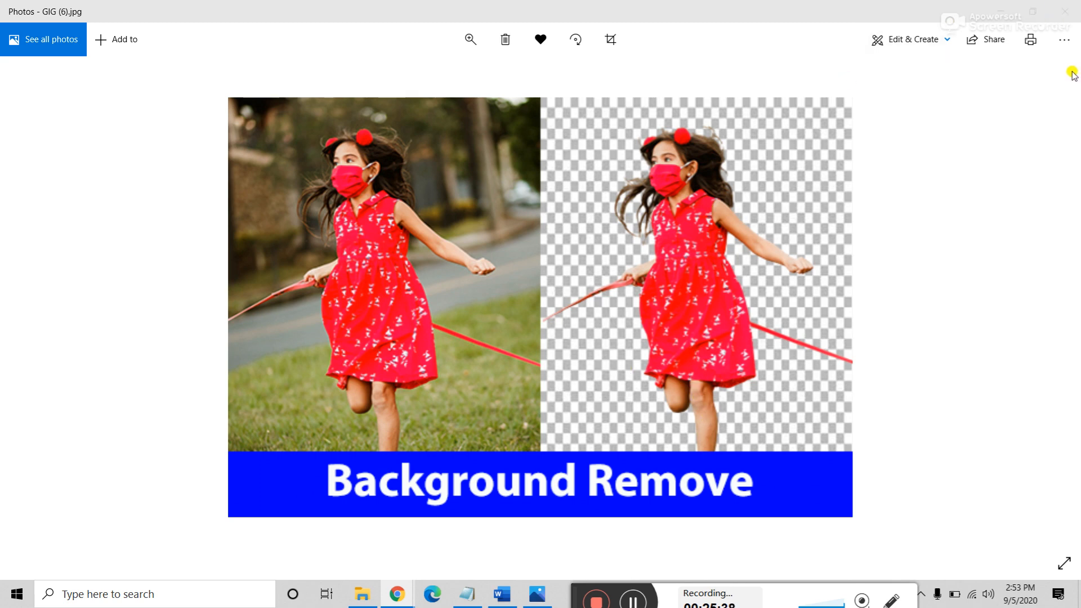
click(1061, 15)
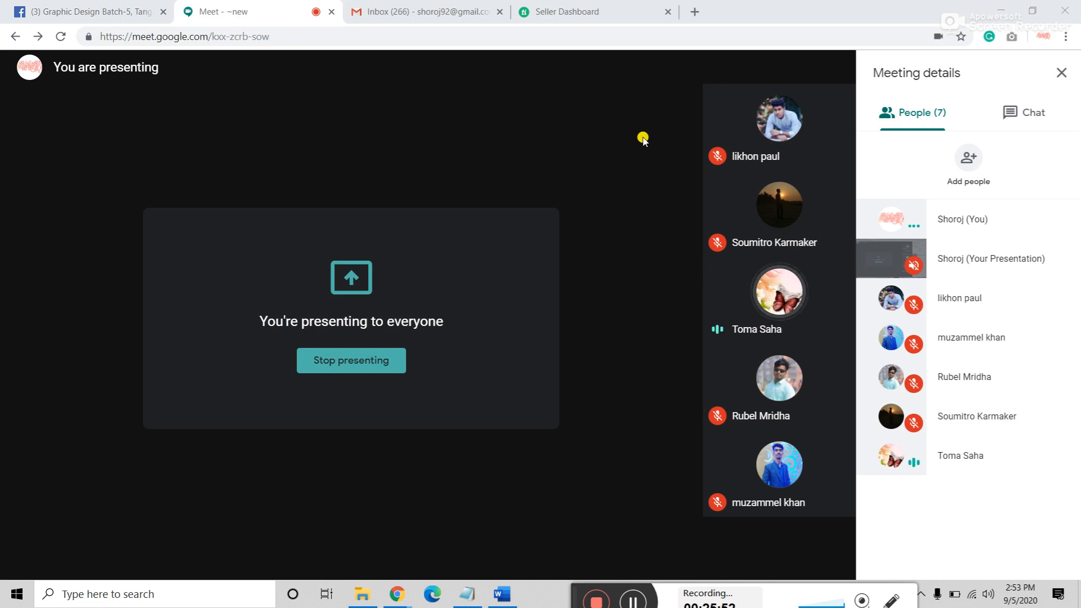
Step: Open the seller profile from the Fiverr account menu and highlight its web address
click(588, 17)
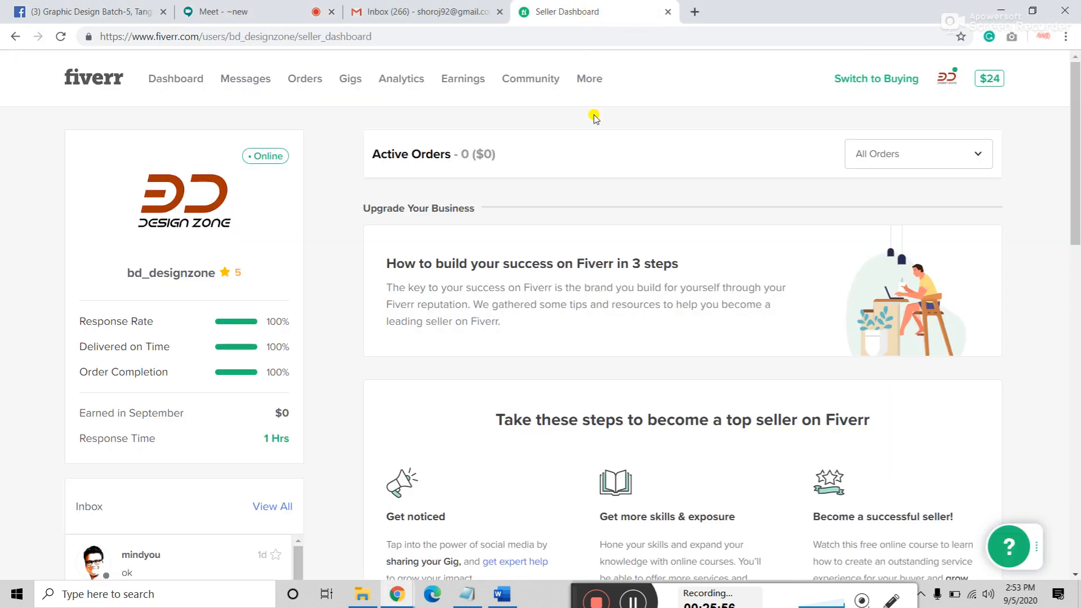
click(947, 79)
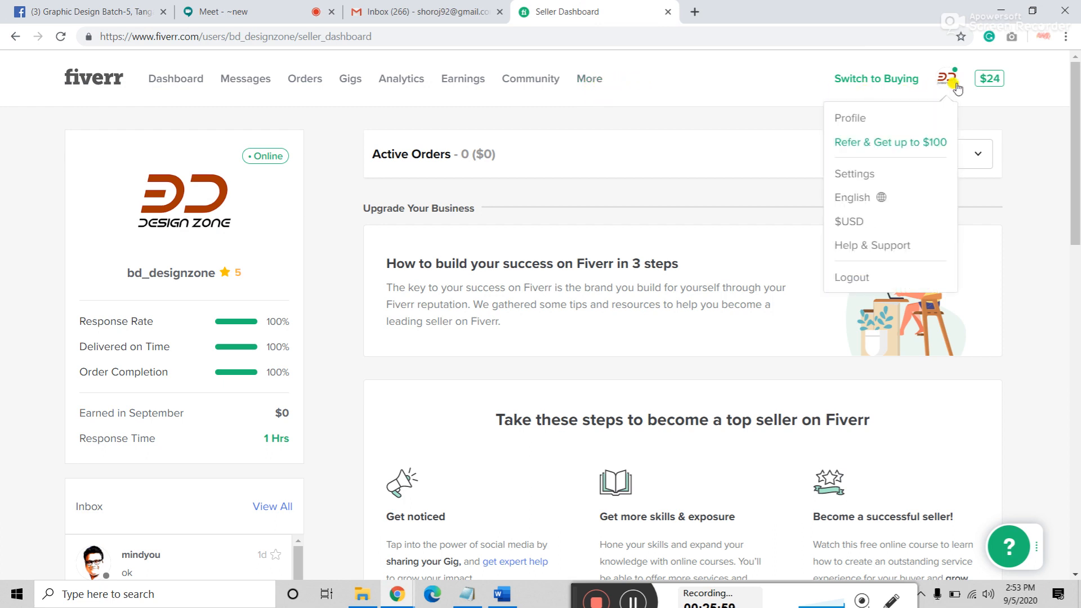
click(862, 119)
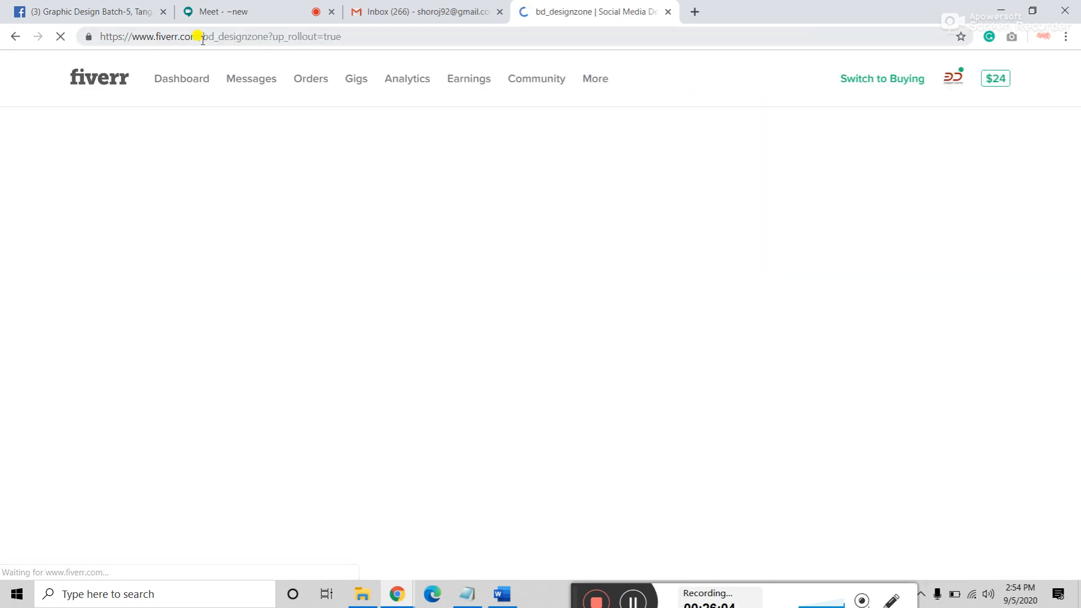
click(138, 31)
drag(138, 31, 264, 32)
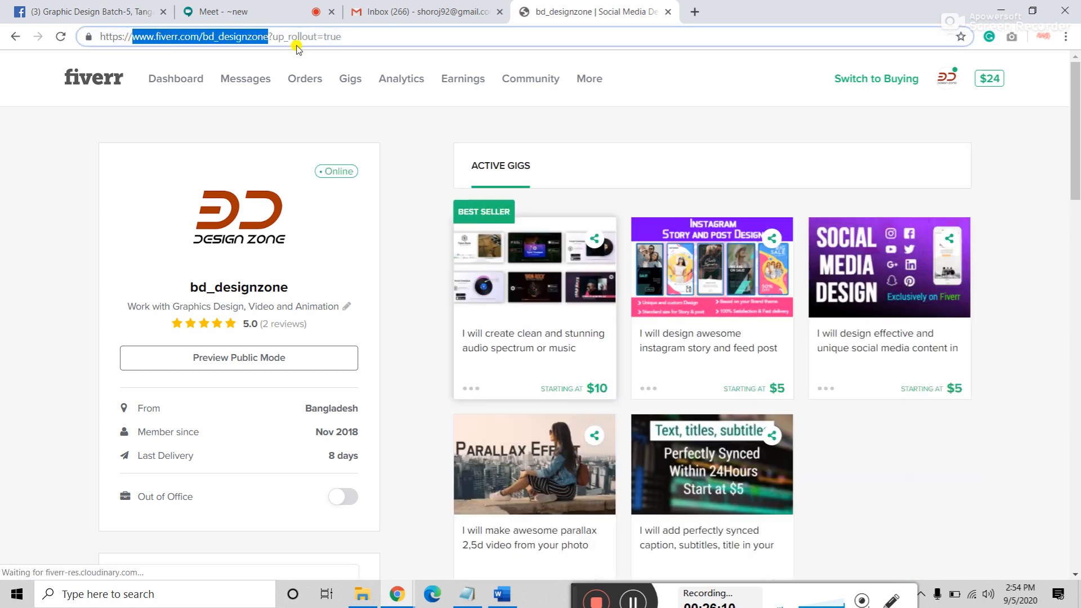
click(99, 117)
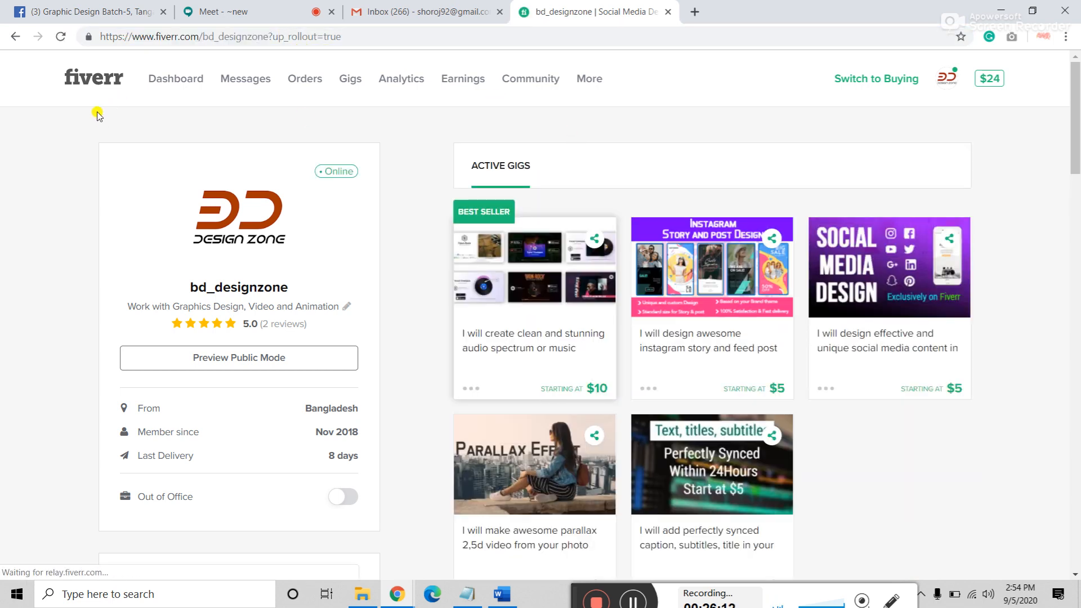
Step: Reopen the seller profile from the dashboard, highlight its URL again, then switch to Gmail
click(82, 78)
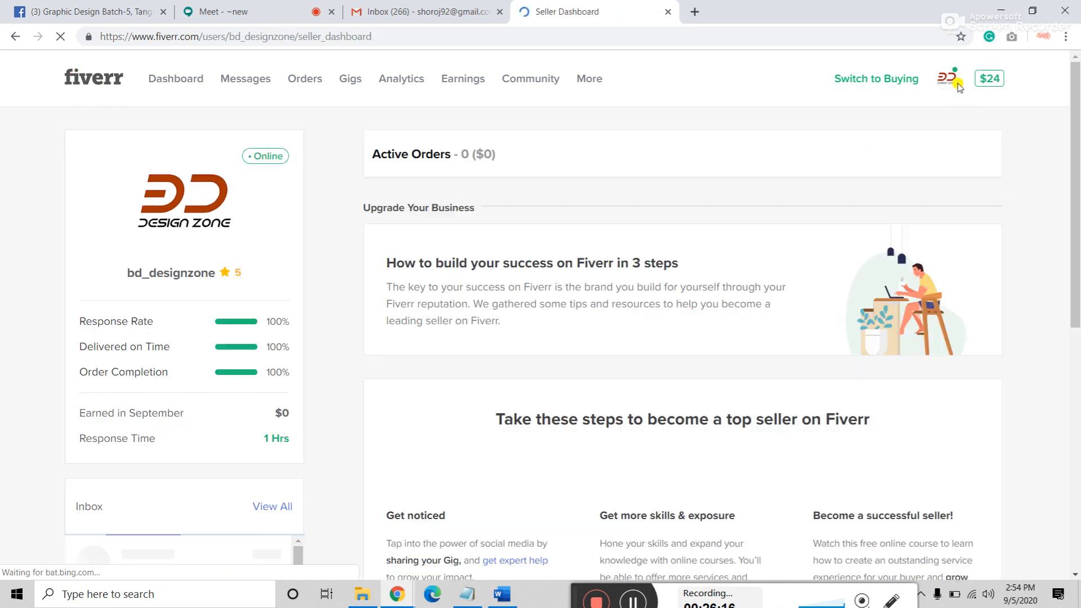
click(947, 77)
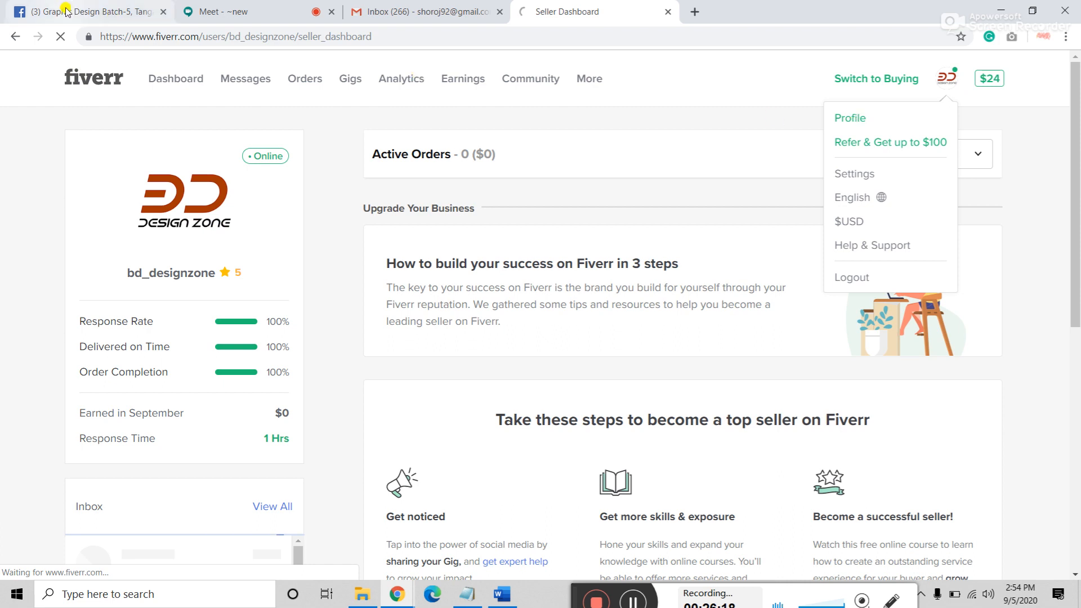
click(854, 117)
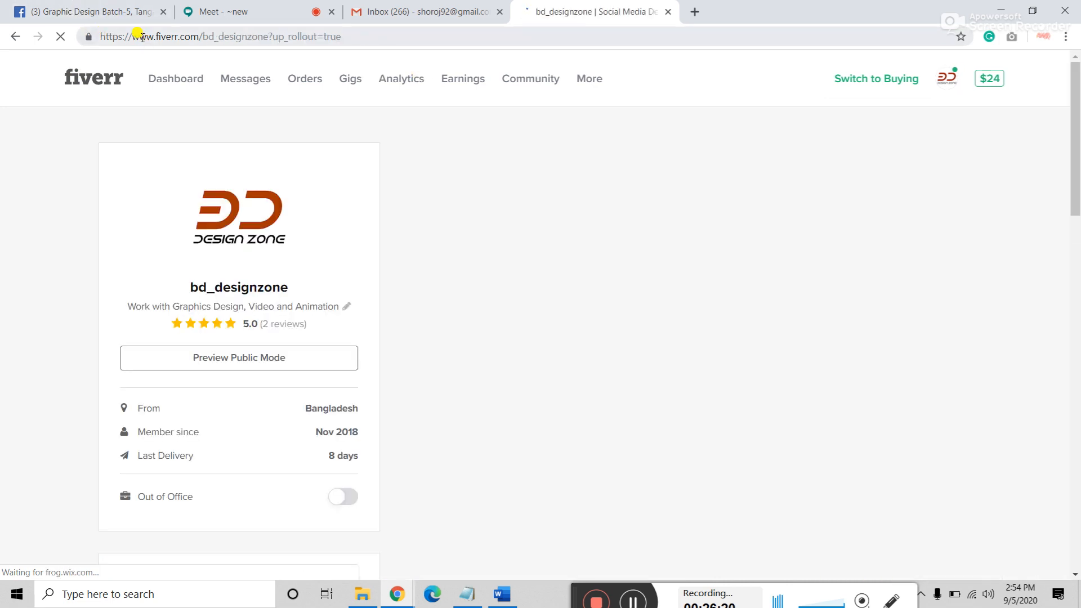
drag(134, 37, 272, 36)
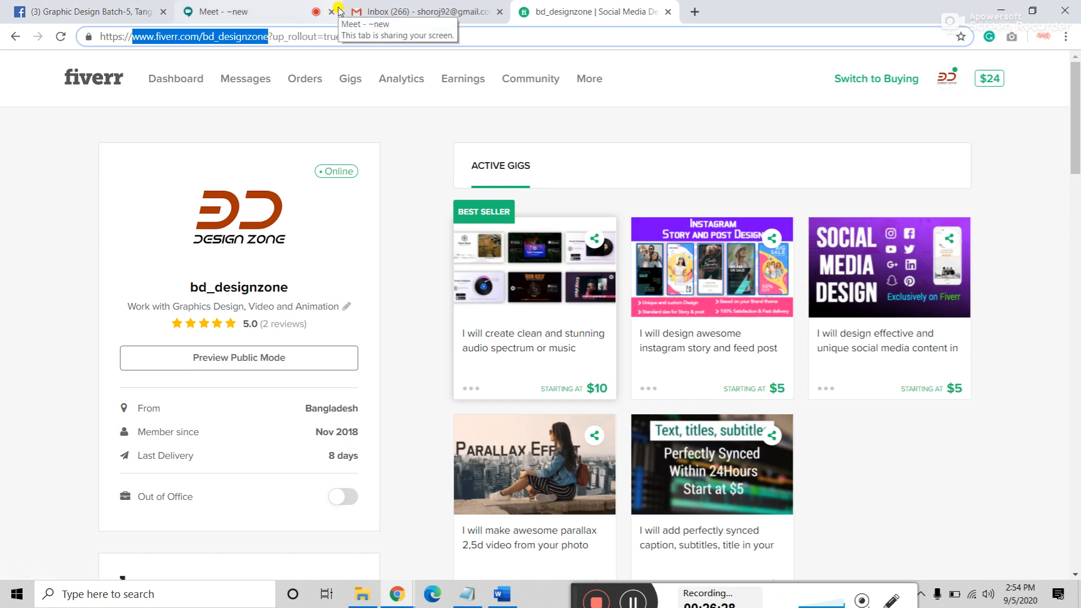
click(401, 11)
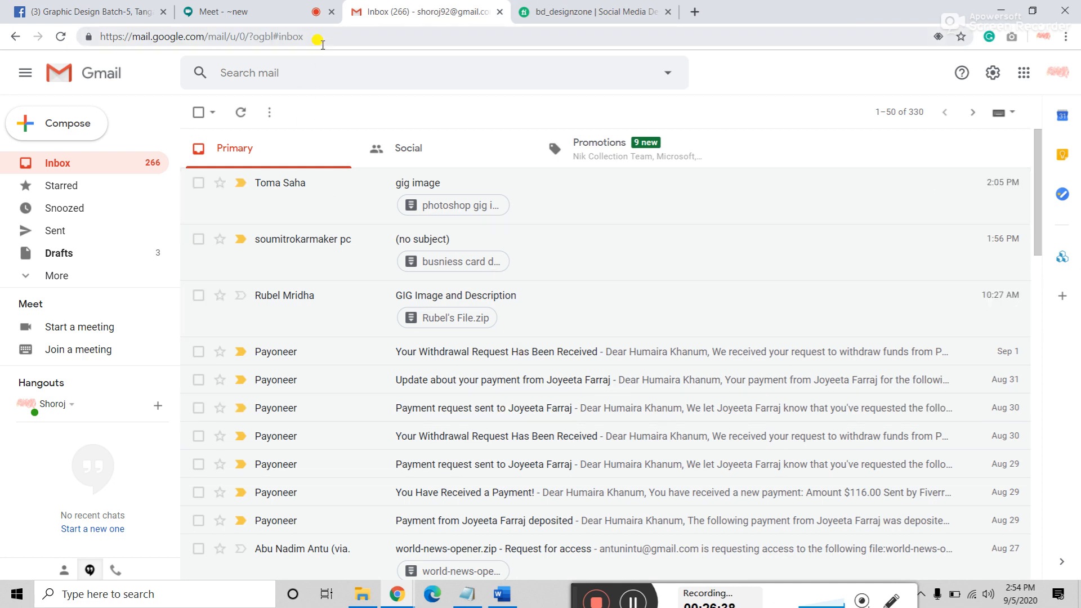
Step: In the Graphic Design Batch-5, Tangail group, enlarge the first business-card post photo
click(251, 6)
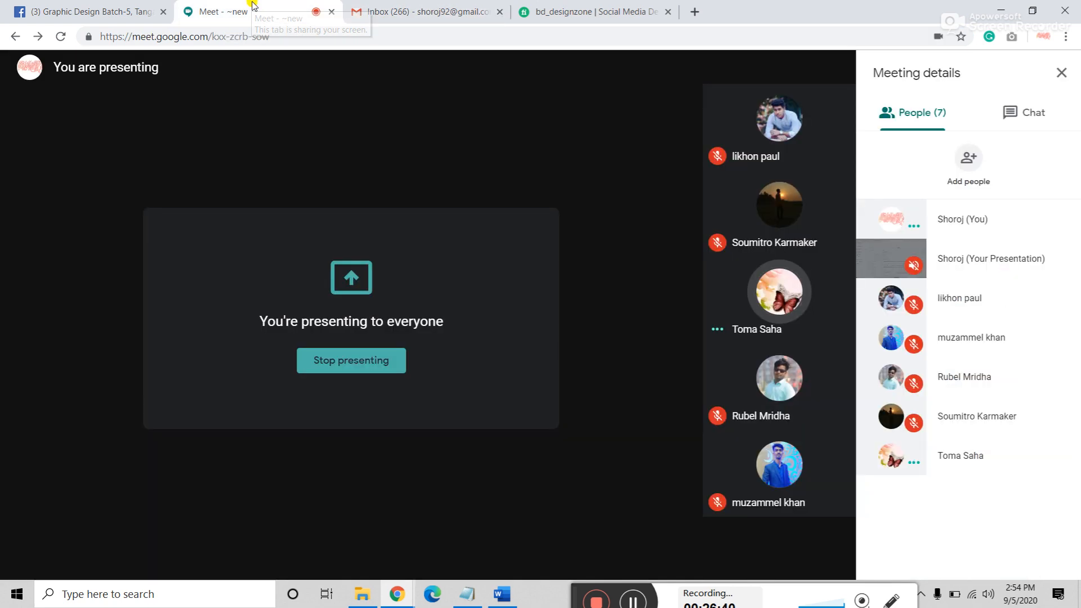
click(87, 10)
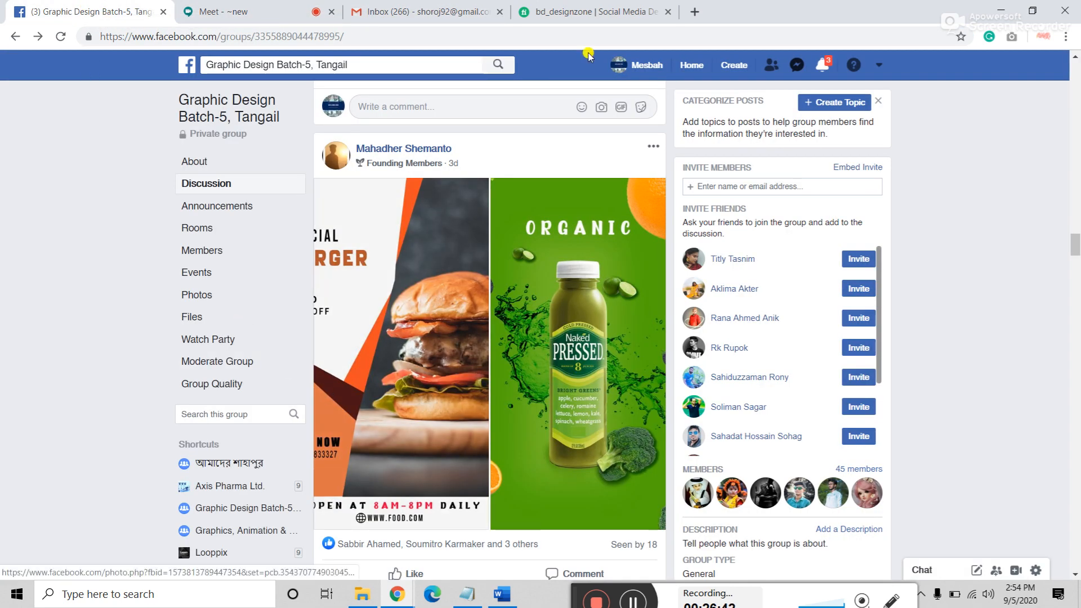
scroll(361, 419, down, 20)
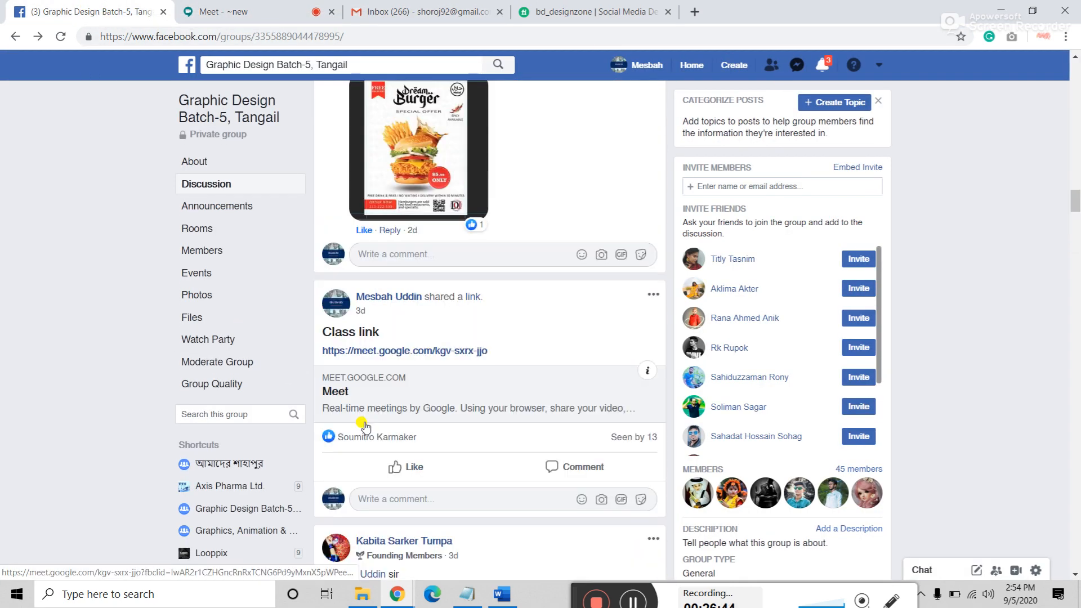
scroll(366, 430, up, 15)
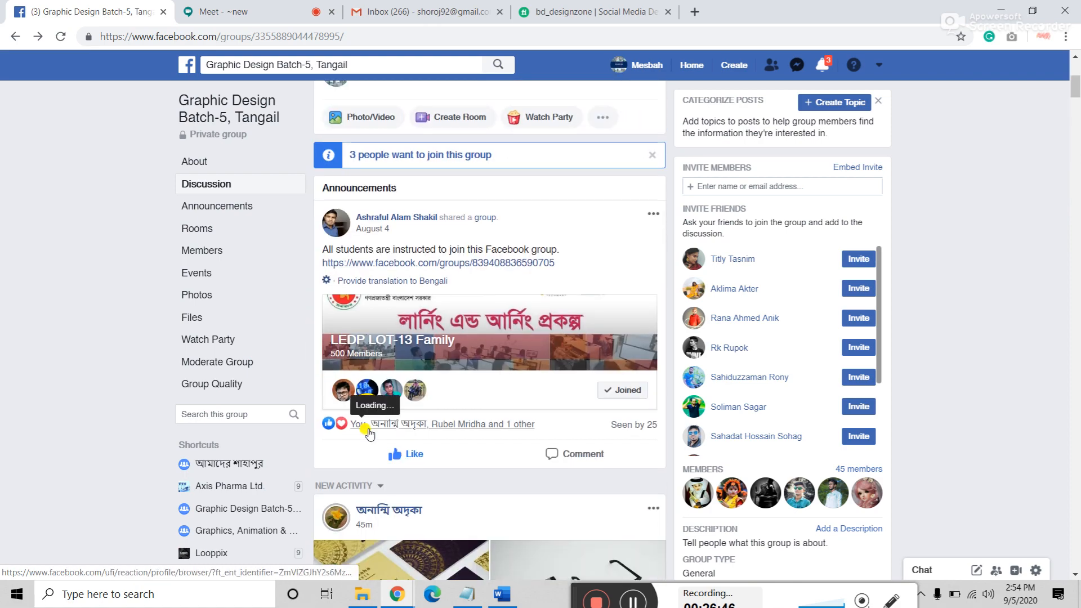
scroll(367, 431, down, 5)
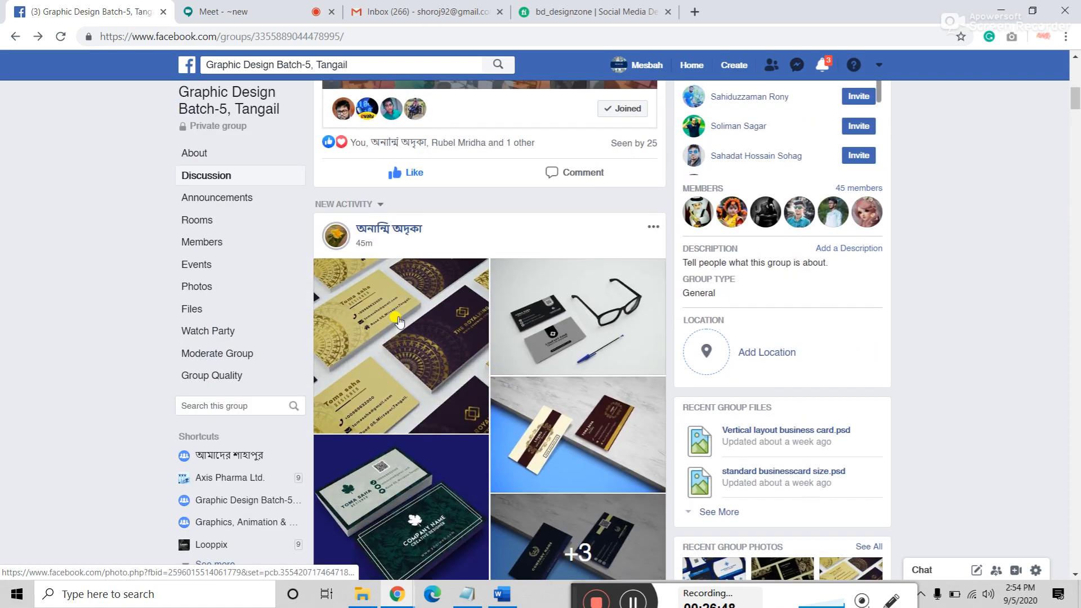
click(396, 320)
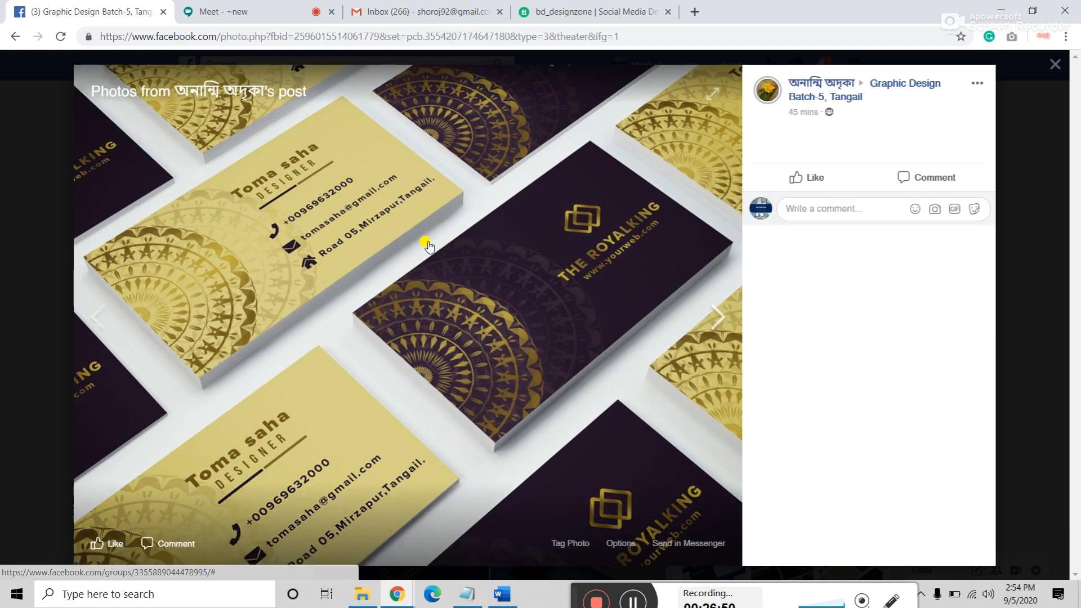
Step: Page through the business-card photos up to the green leaf card, then close the viewer
click(715, 319)
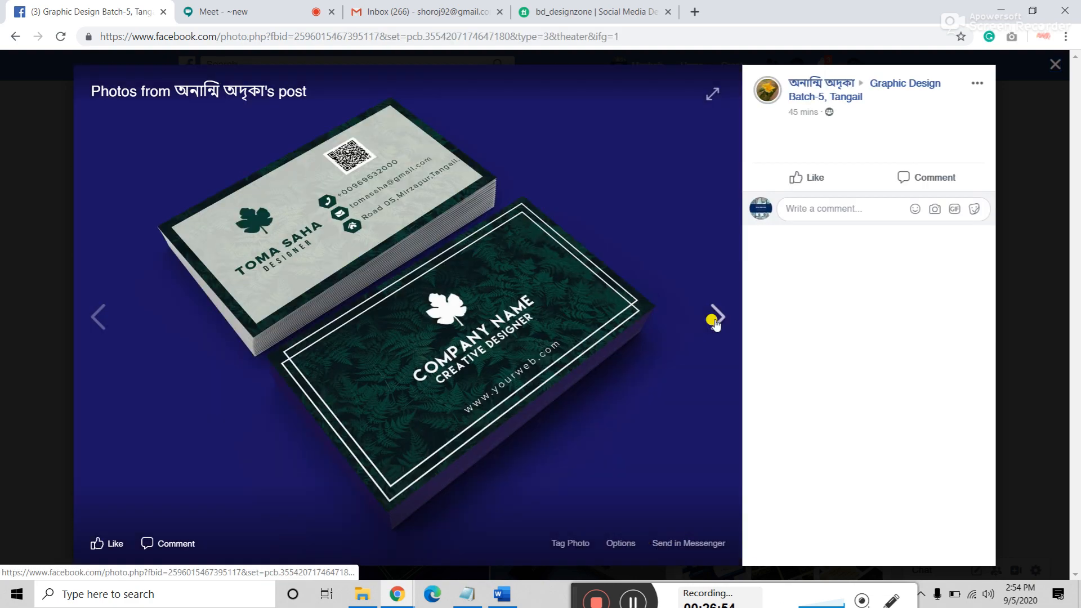
click(715, 318)
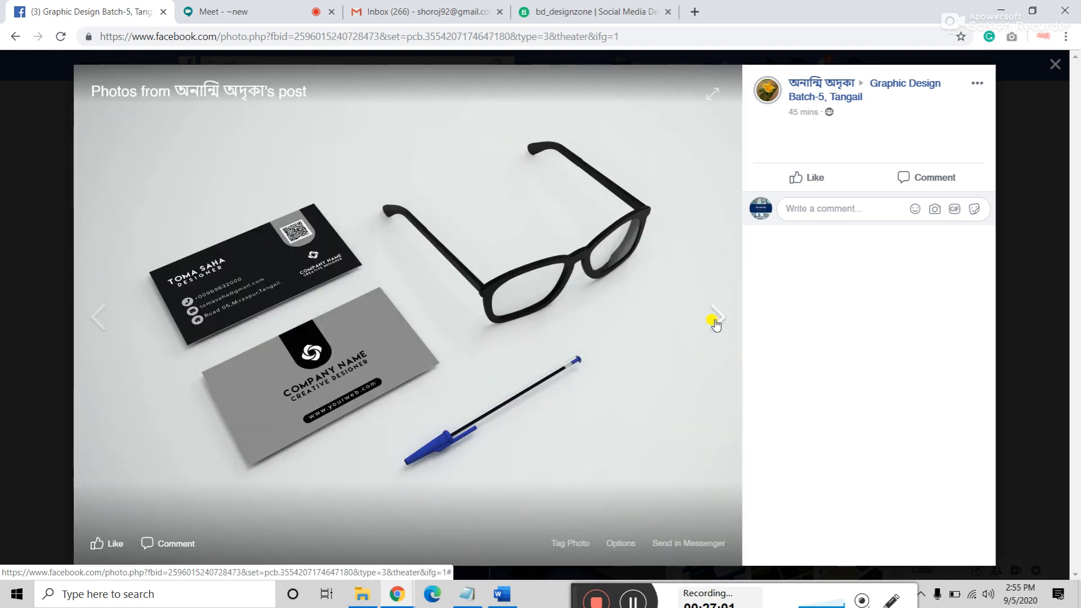
click(715, 323)
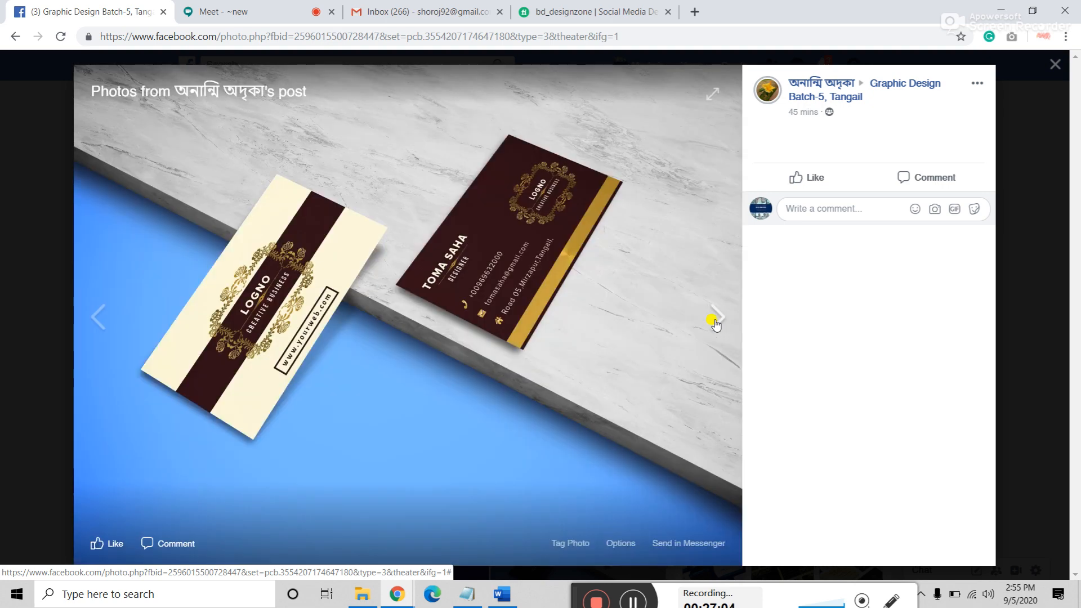
click(715, 323)
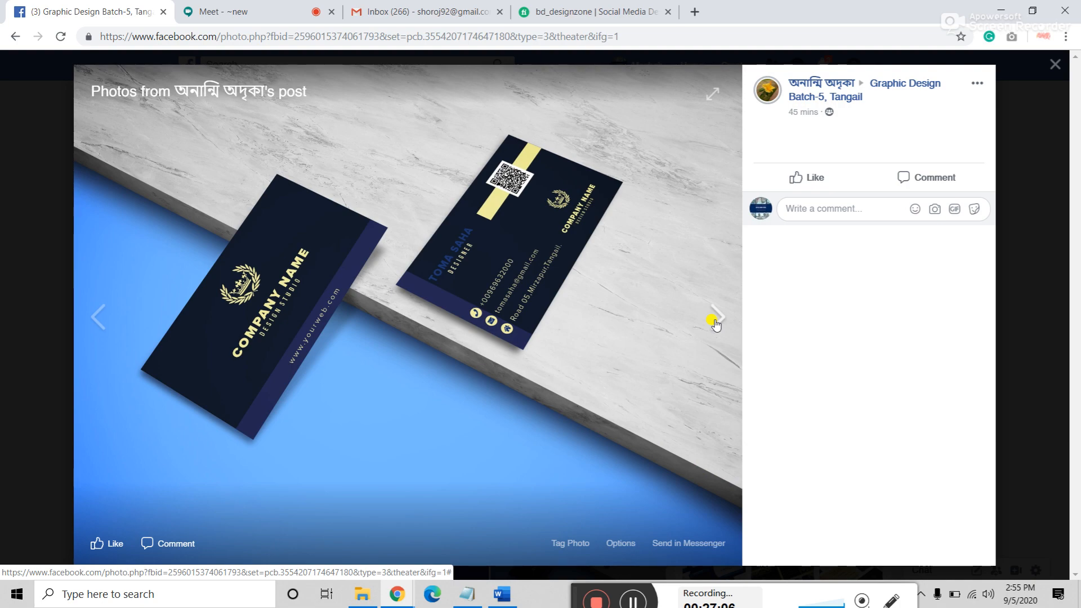
click(715, 323)
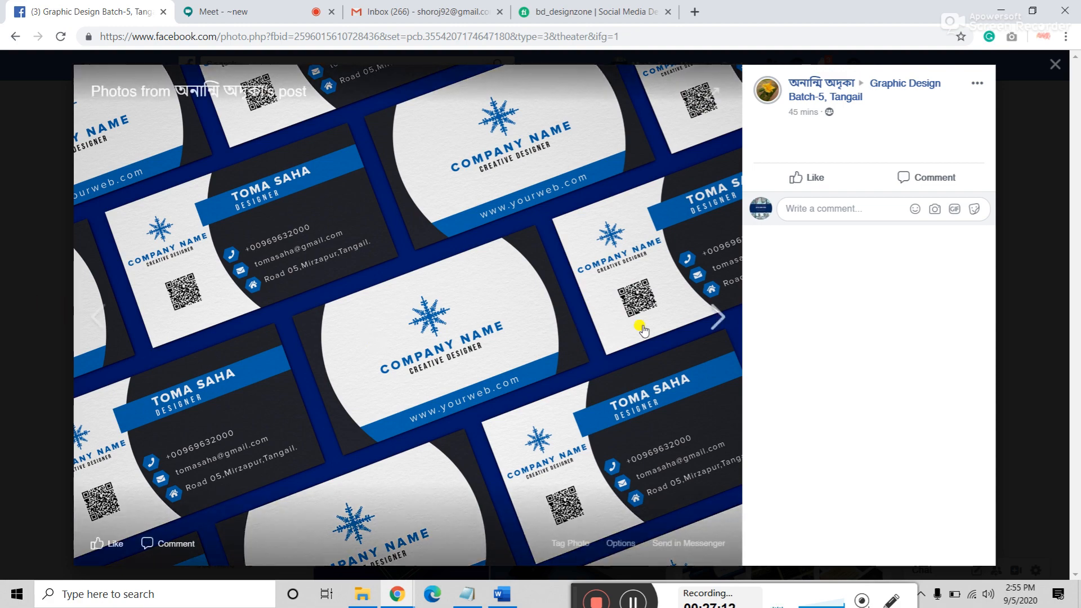
click(718, 327)
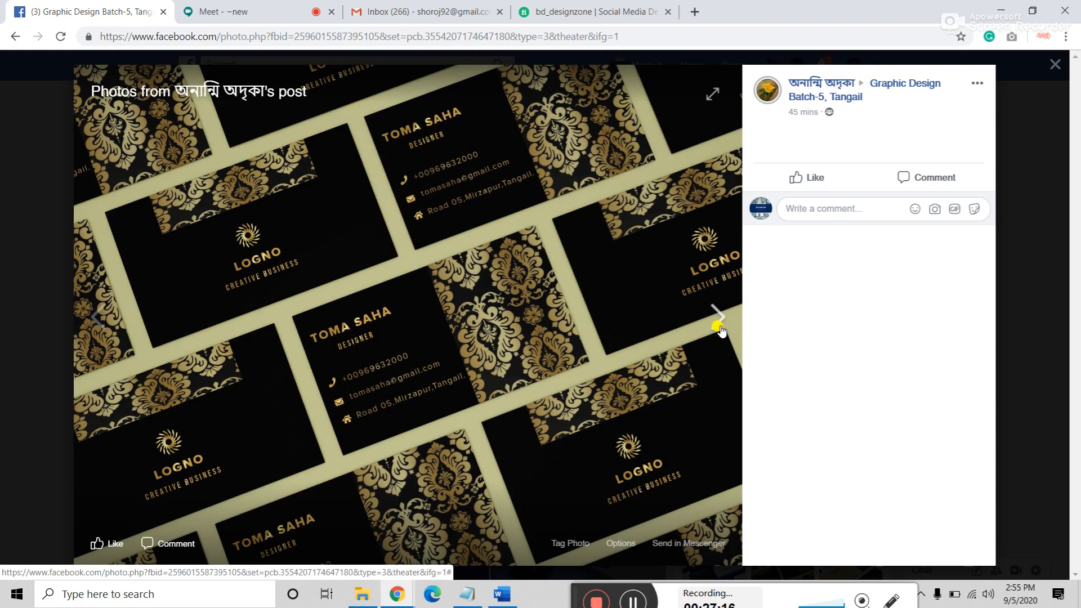
click(718, 327)
click(719, 327)
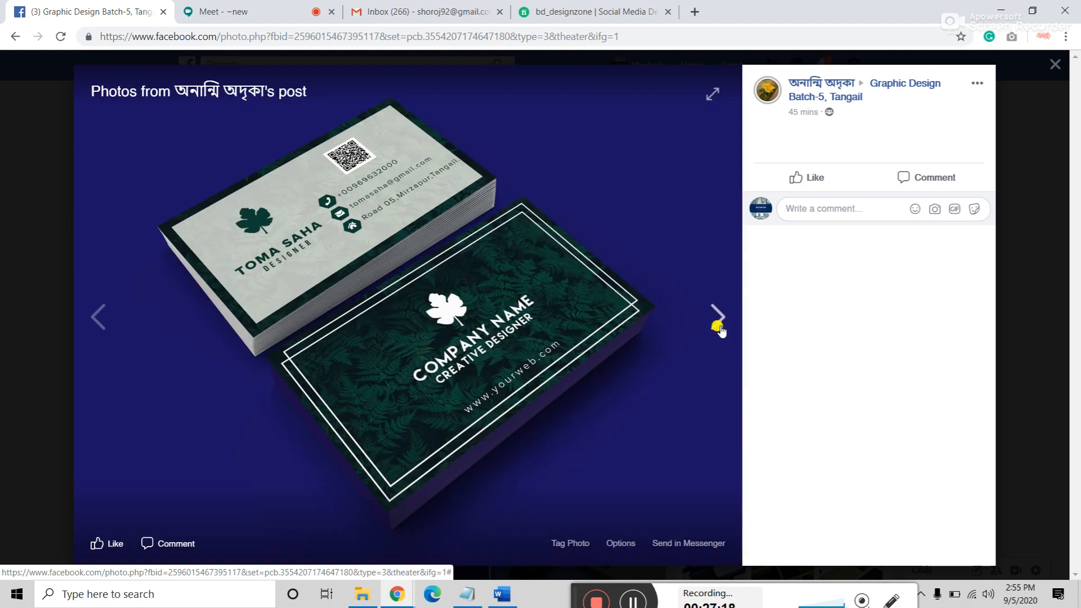
key(Escape)
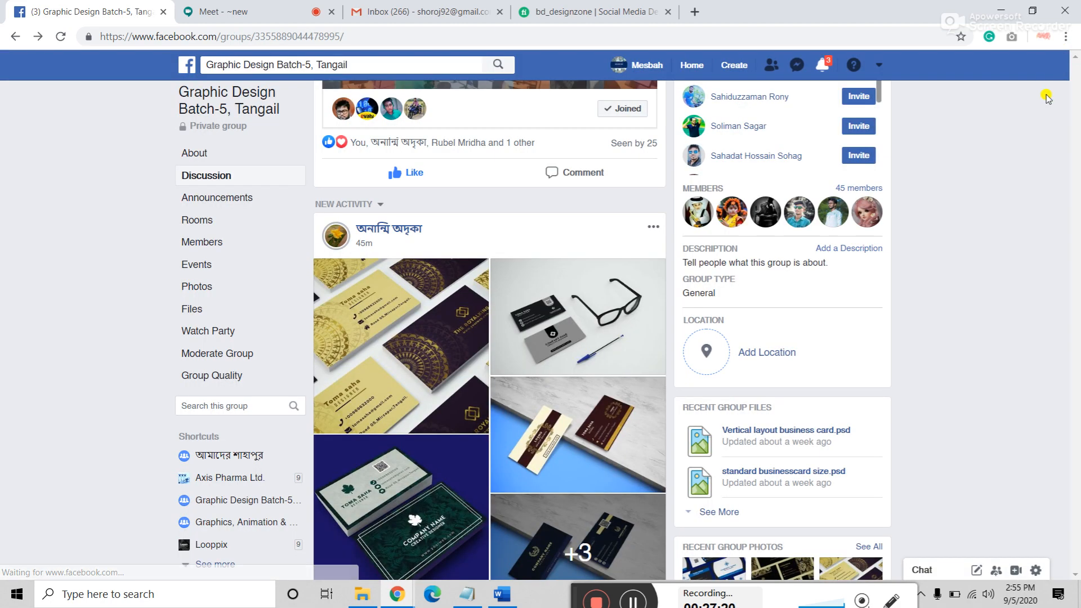
Step: Reopen the post's photos further down and advance to the blue-and-white Company Name card
scroll(597, 304, down, 1)
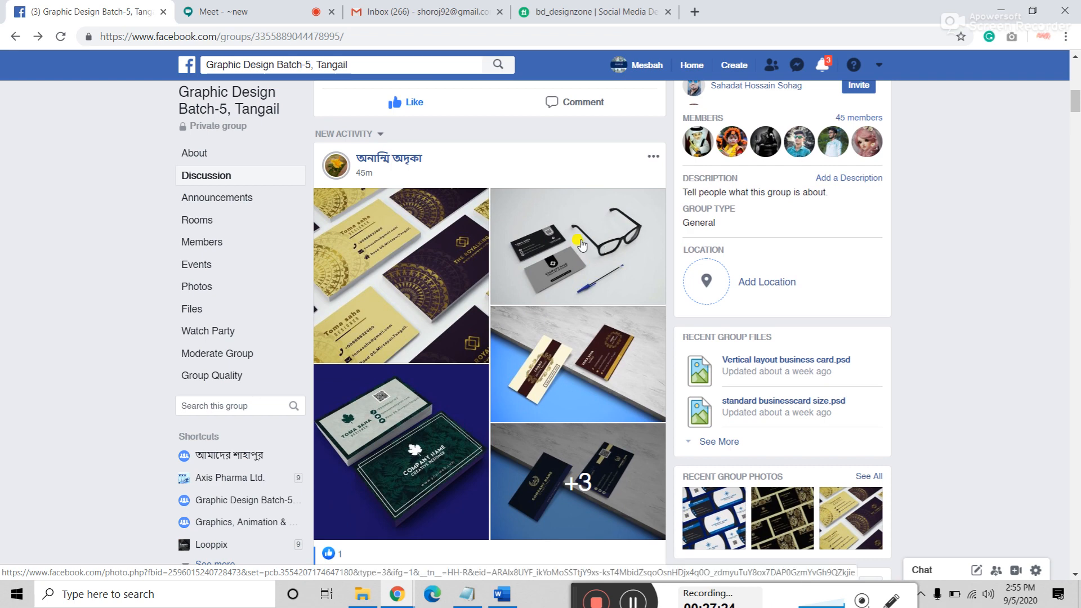
scroll(579, 245, down, 1)
click(595, 290)
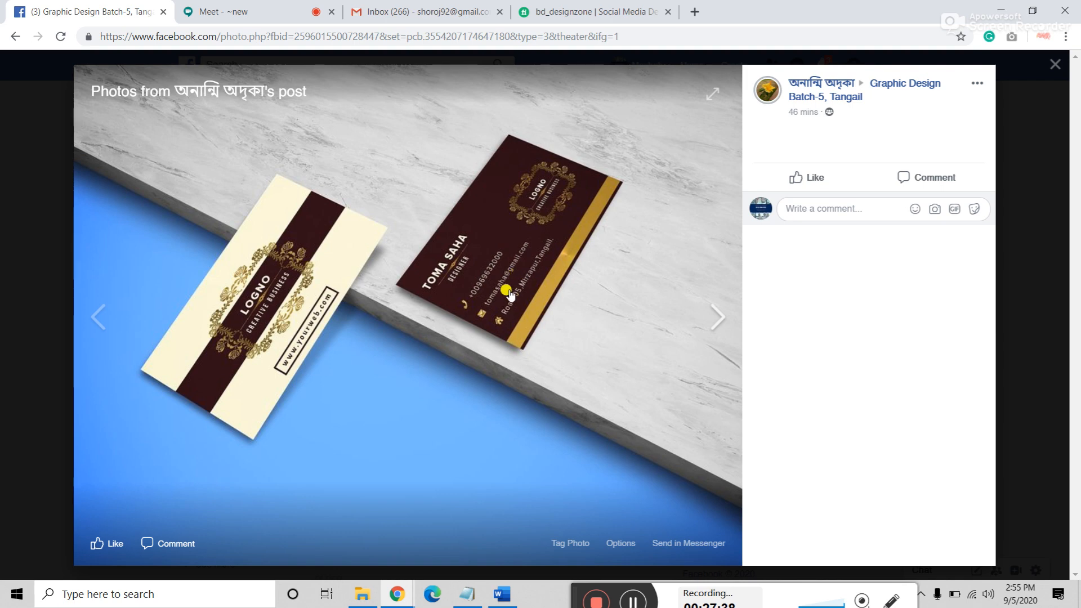
click(719, 319)
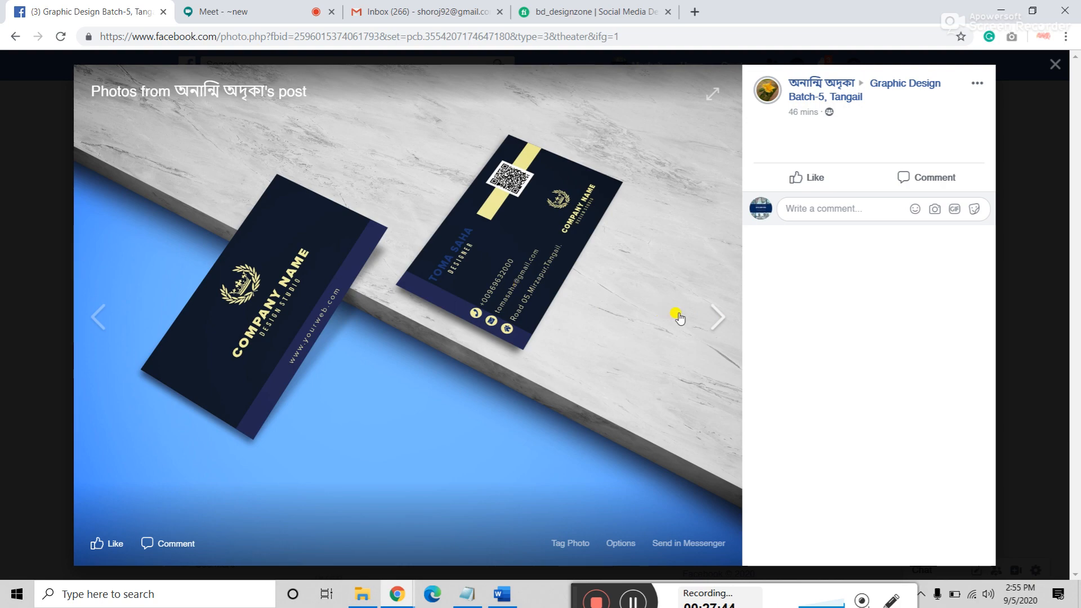
click(719, 326)
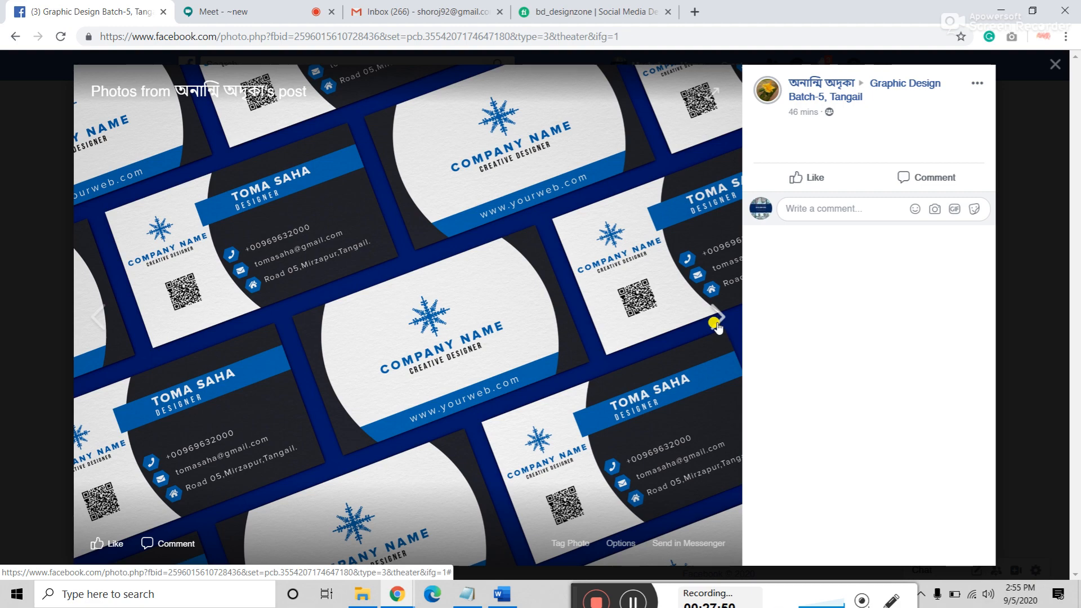
Step: After checking Meet and Gmail, advance to the black-and-gold and Royalking card photos
click(630, 600)
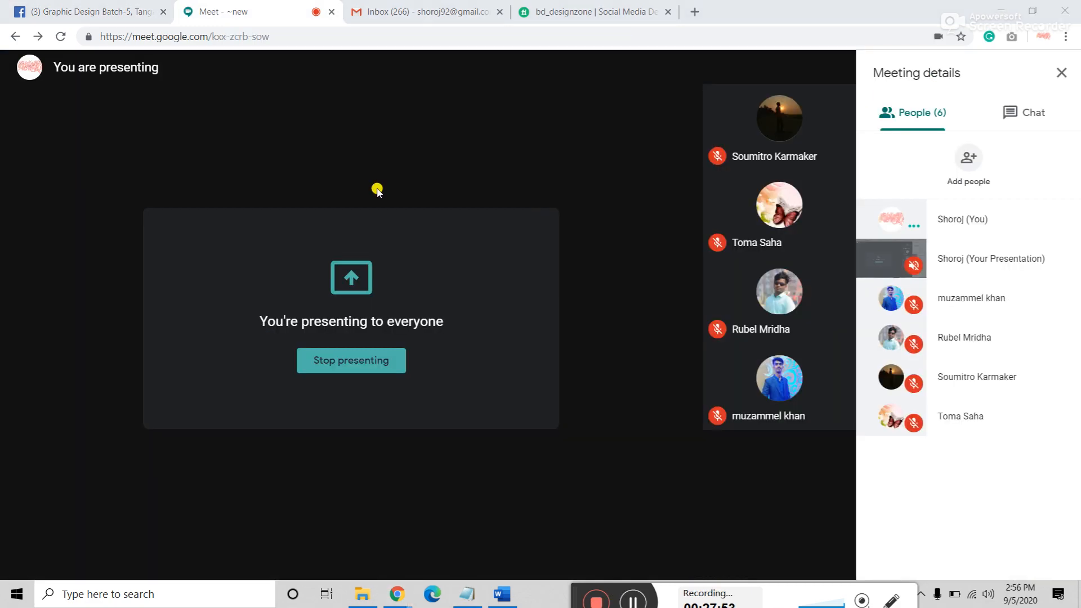
click(411, 13)
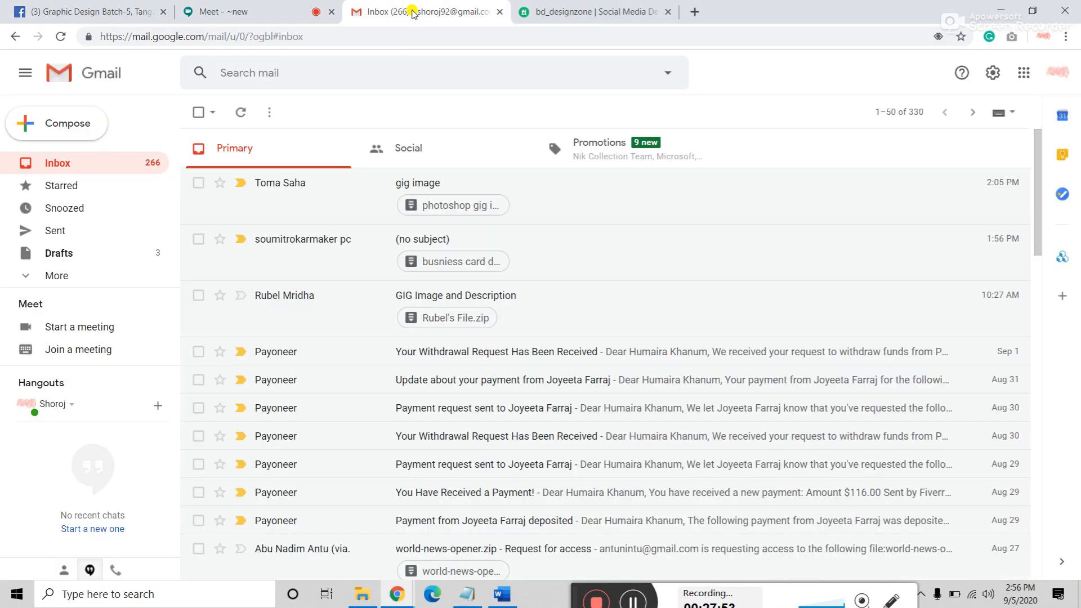
click(159, 4)
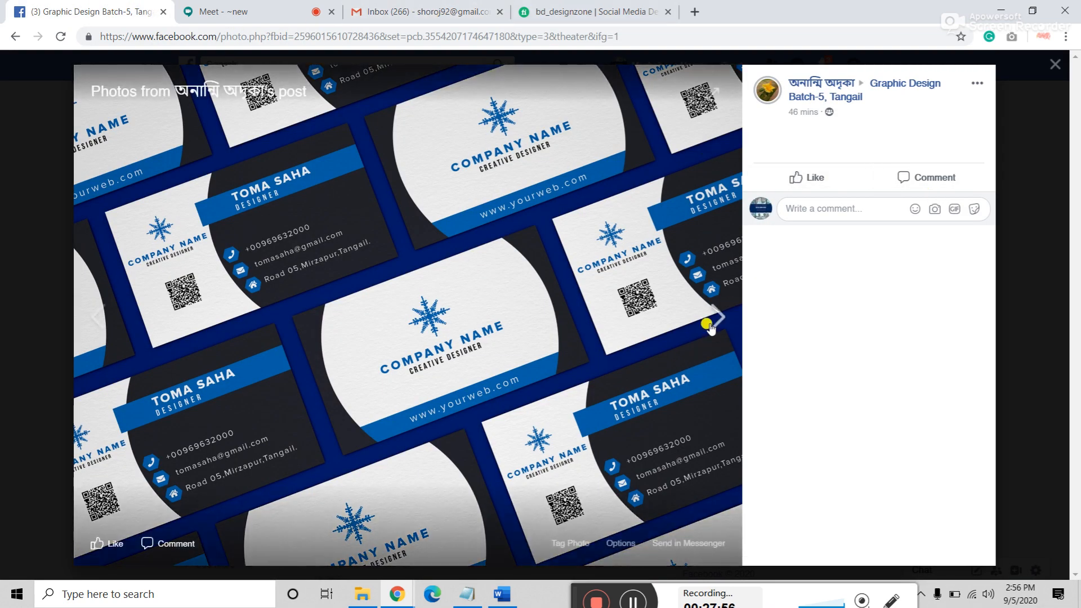
click(711, 328)
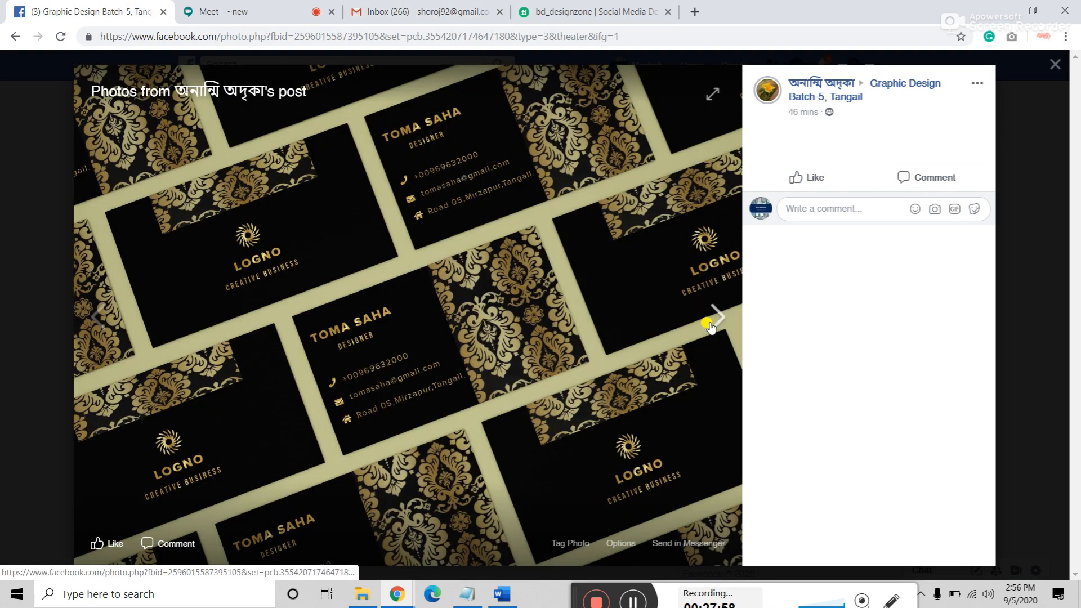
click(710, 328)
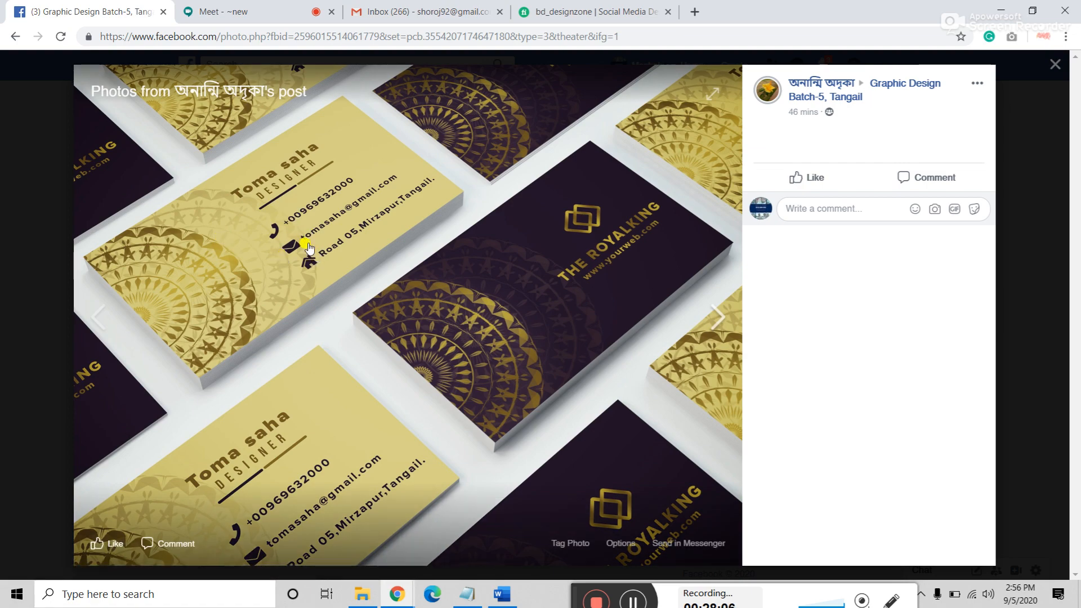
Step: Advance to the green leaf card, close the viewer, and switch to the Fiverr seller profile
click(237, 11)
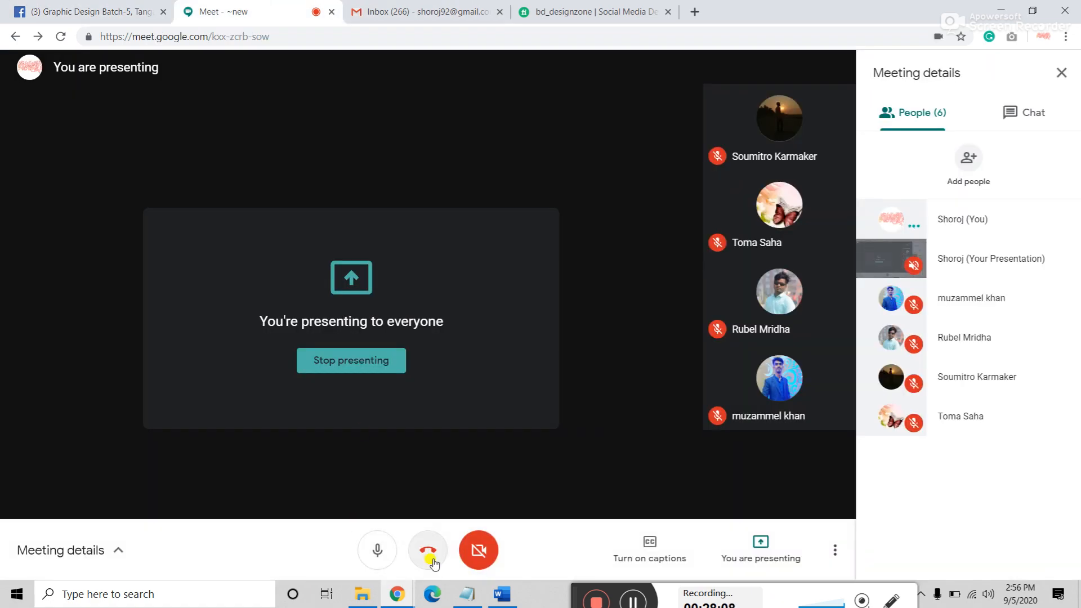
click(90, 11)
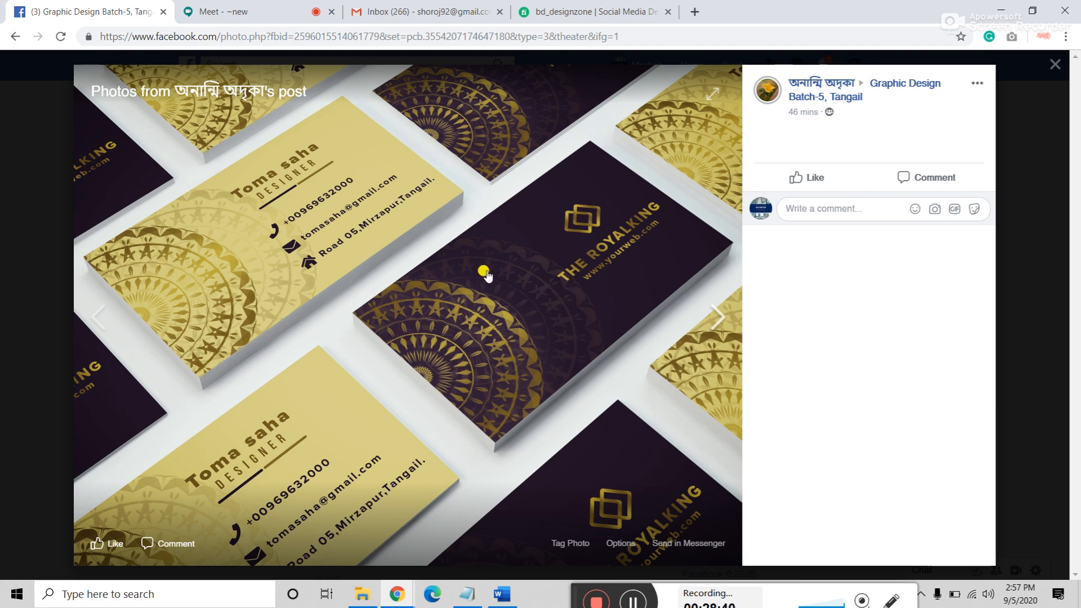
click(717, 317)
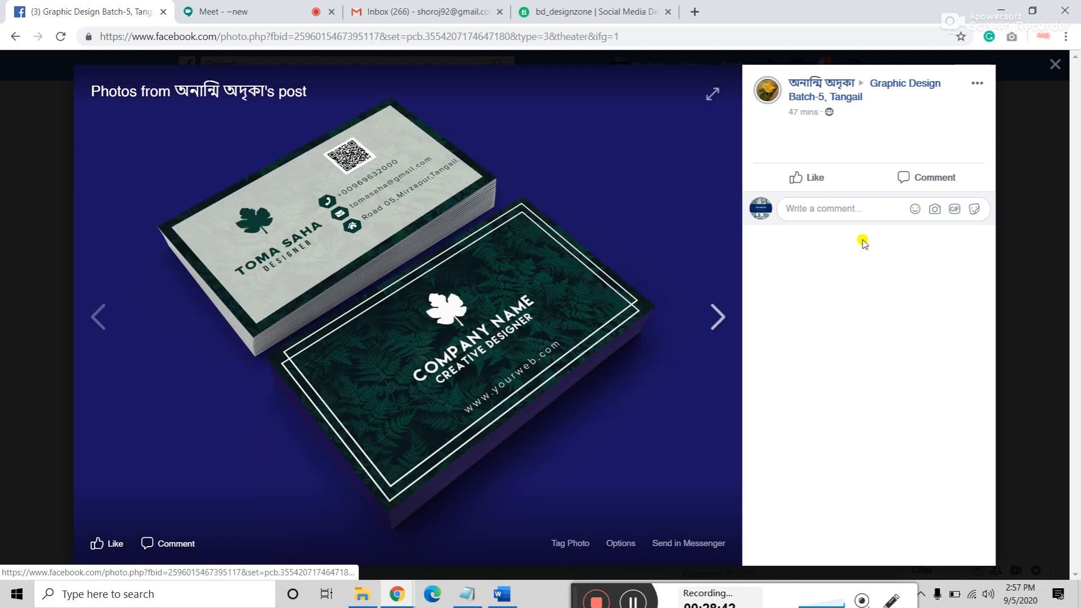
click(1055, 68)
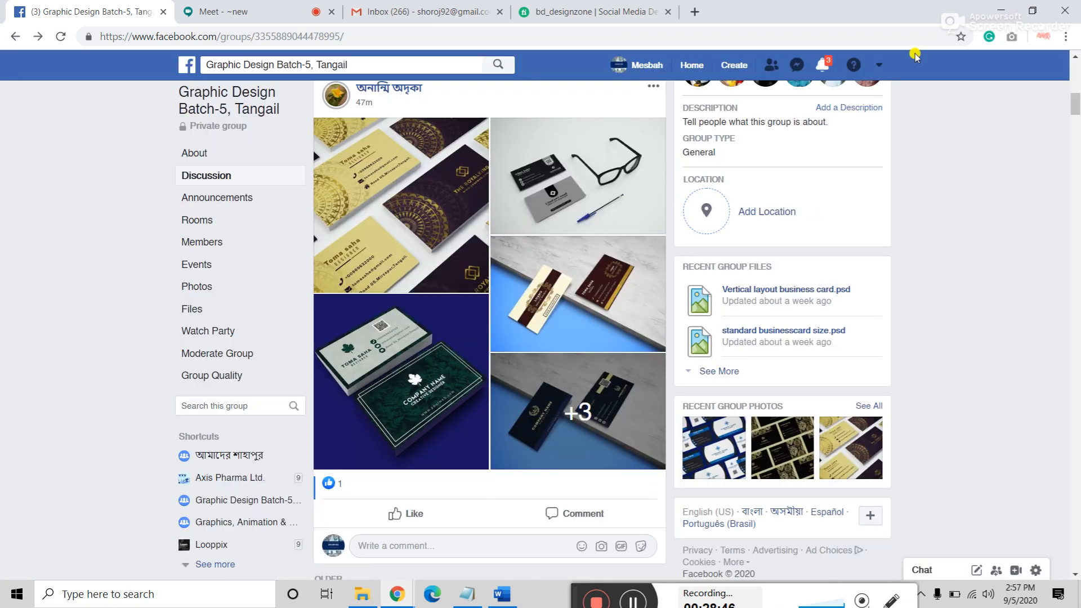
click(823, 68)
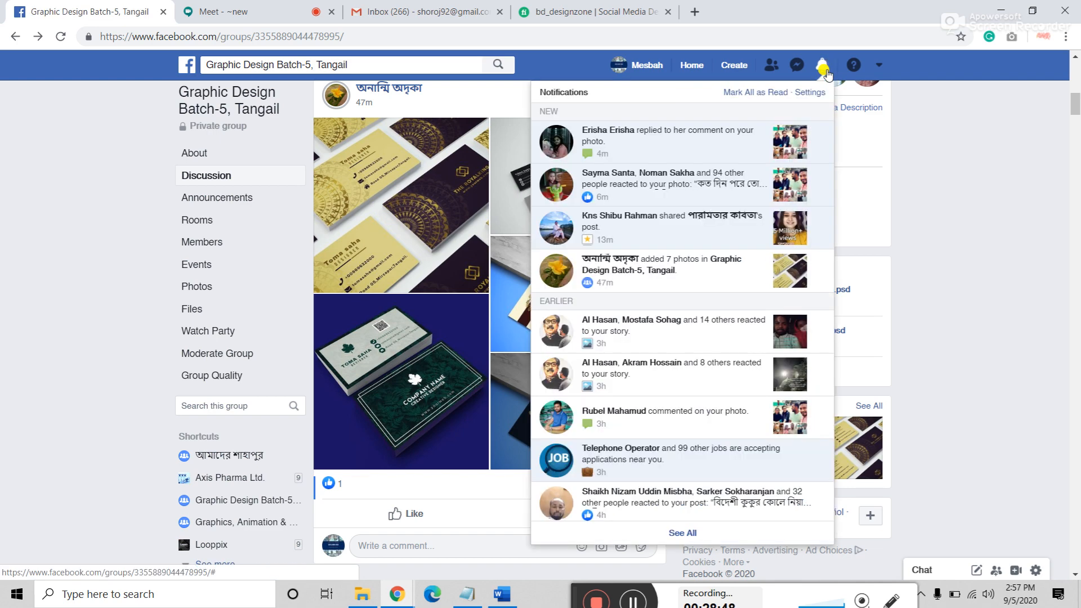
click(822, 66)
click(594, 13)
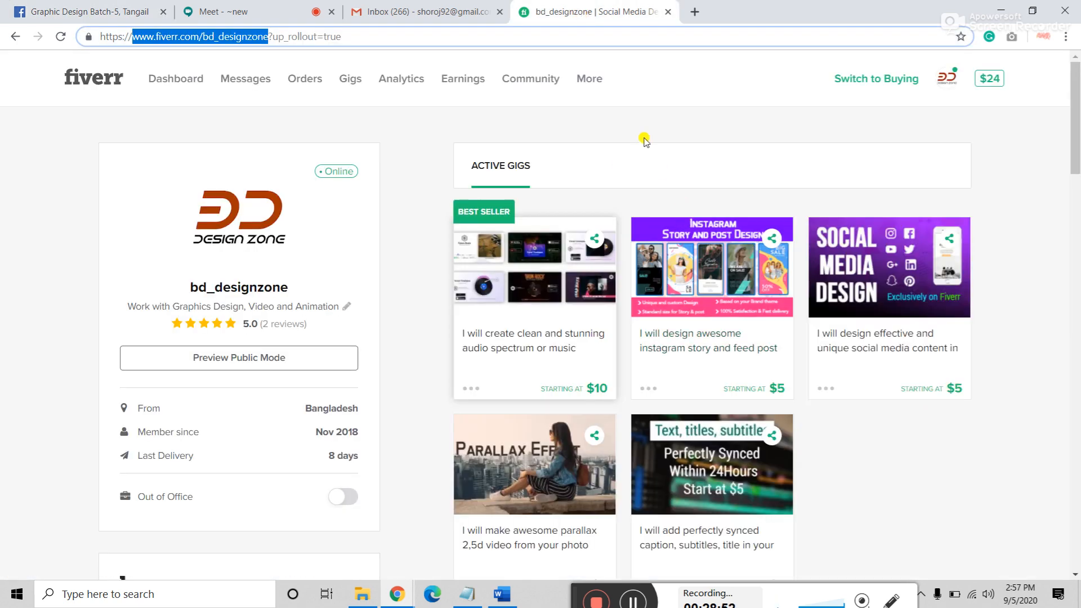
Step: Load the Seller Dashboard from the Fiverr logo and review its 0 active orders and 100% rates
click(65, 81)
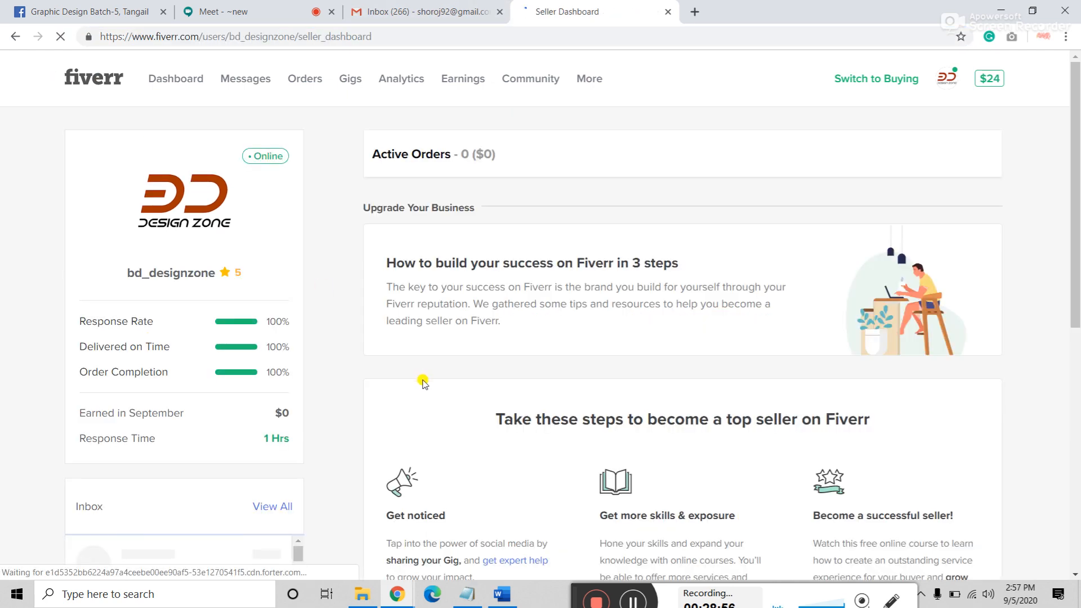
scroll(407, 387, down, 2)
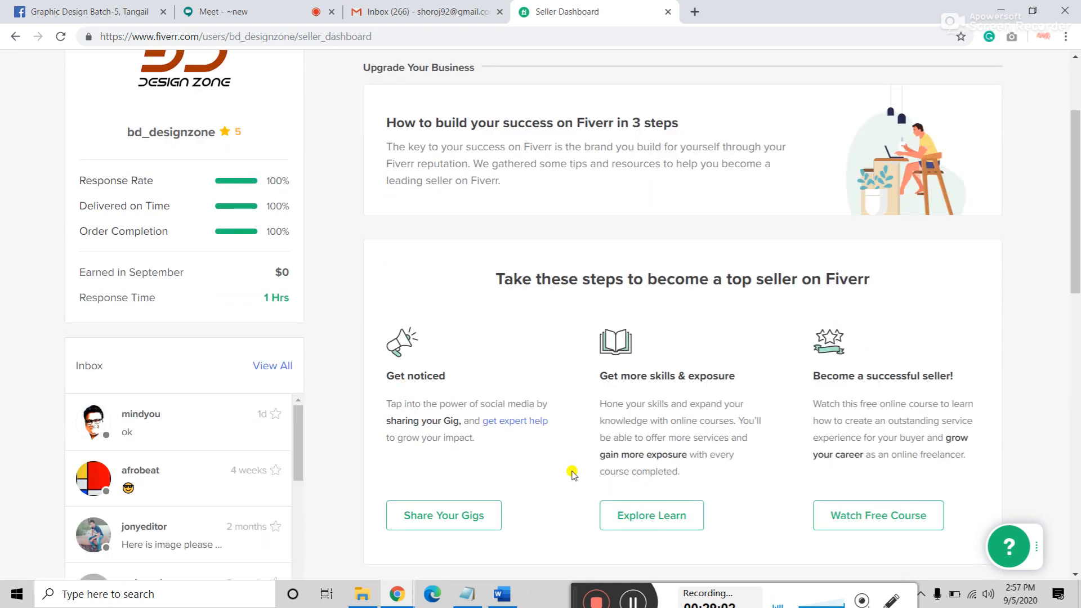
scroll(572, 474, up, 2)
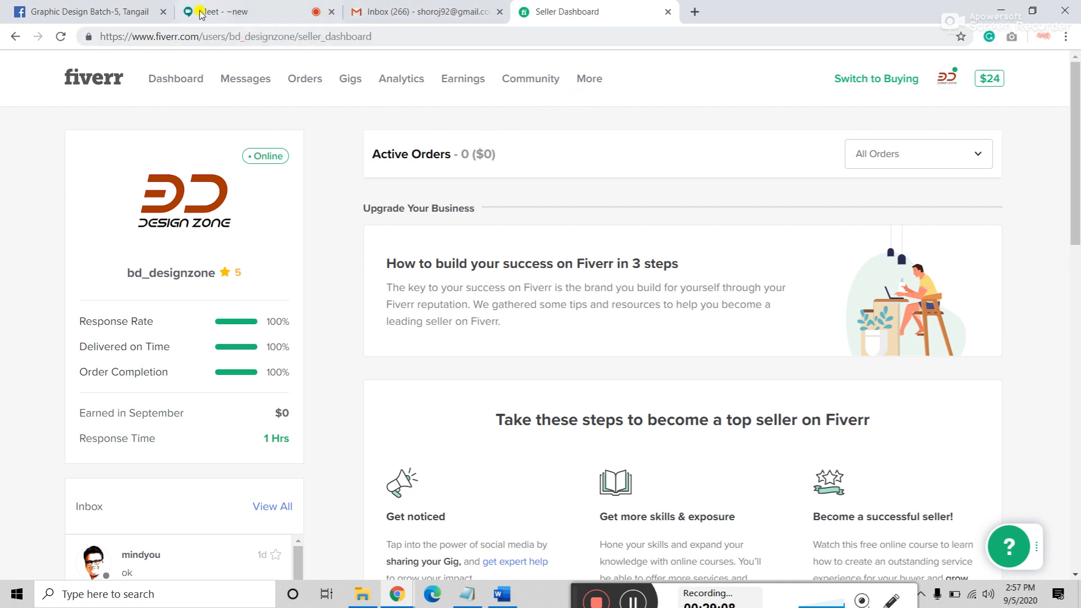
click(247, 12)
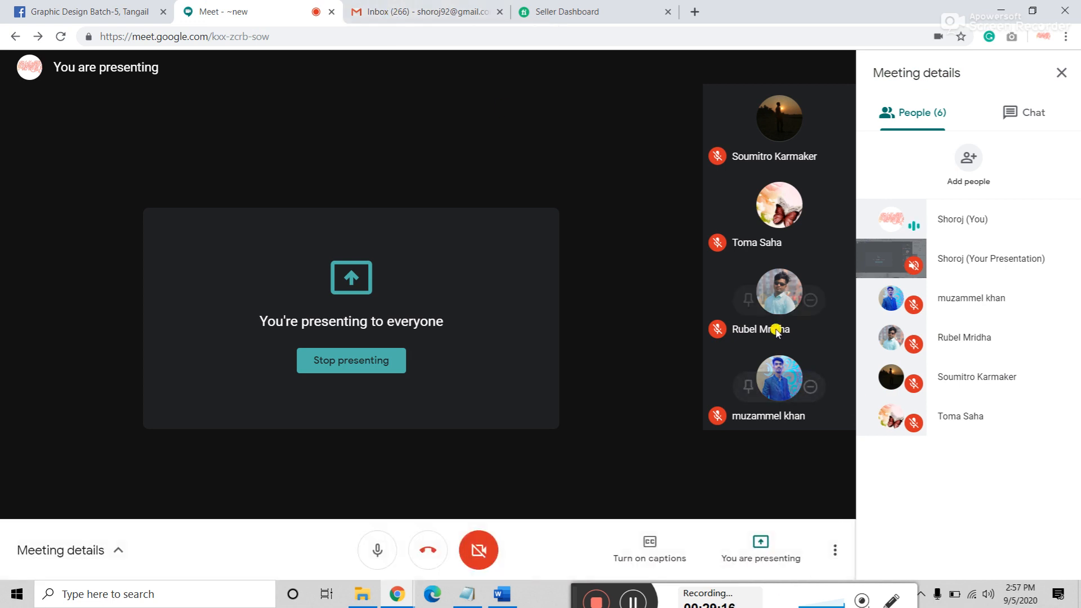
mouse_move(776, 332)
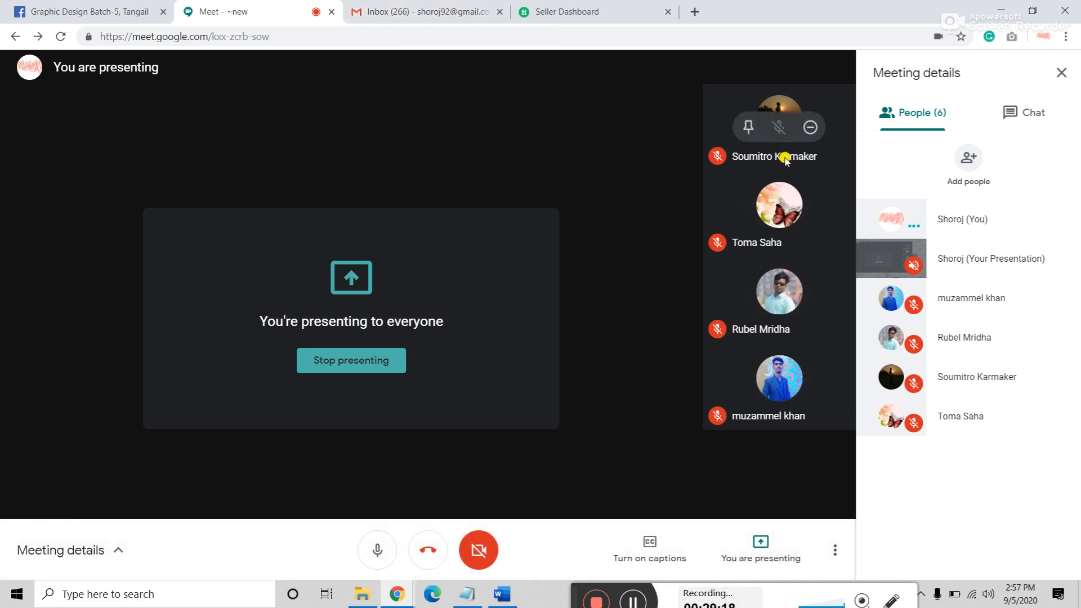
mouse_move(809, 214)
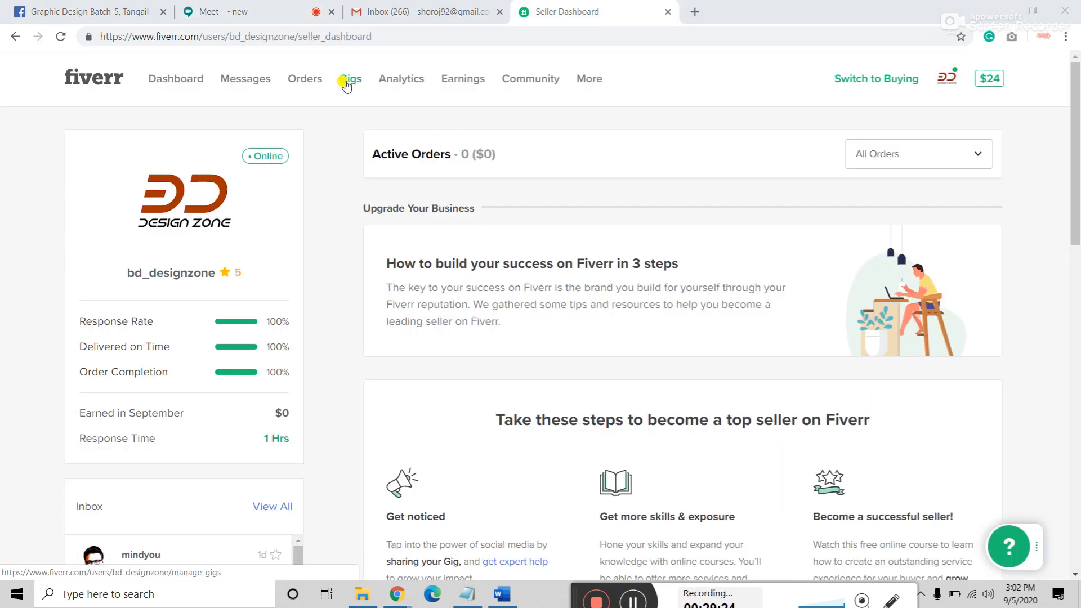
click(346, 84)
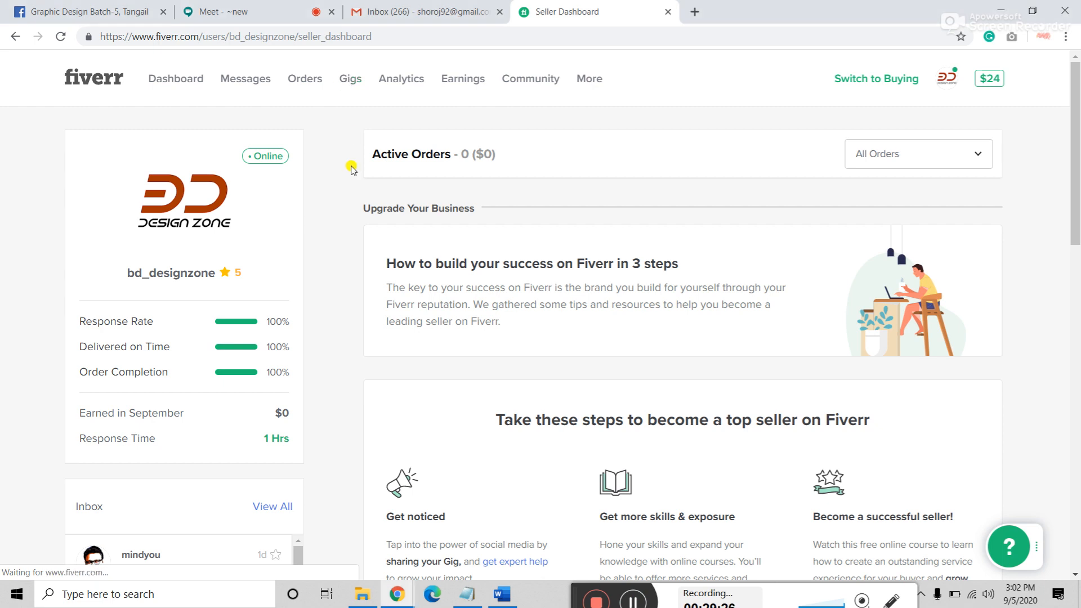
Step: From the Gigs list, choose CREATE A NEW GIG
click(354, 78)
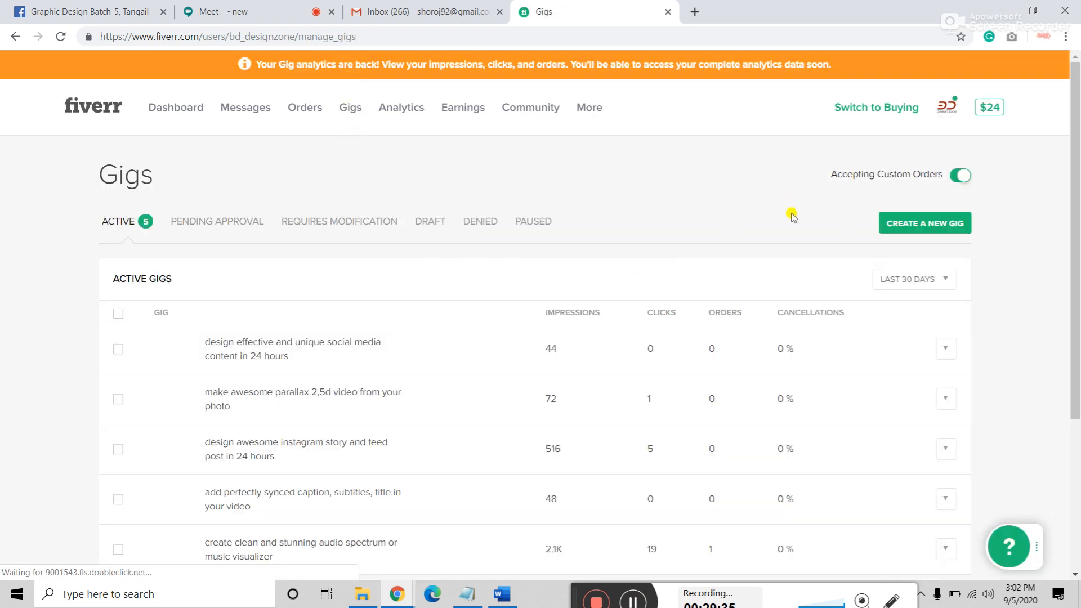
scroll(203, 377, down, 6)
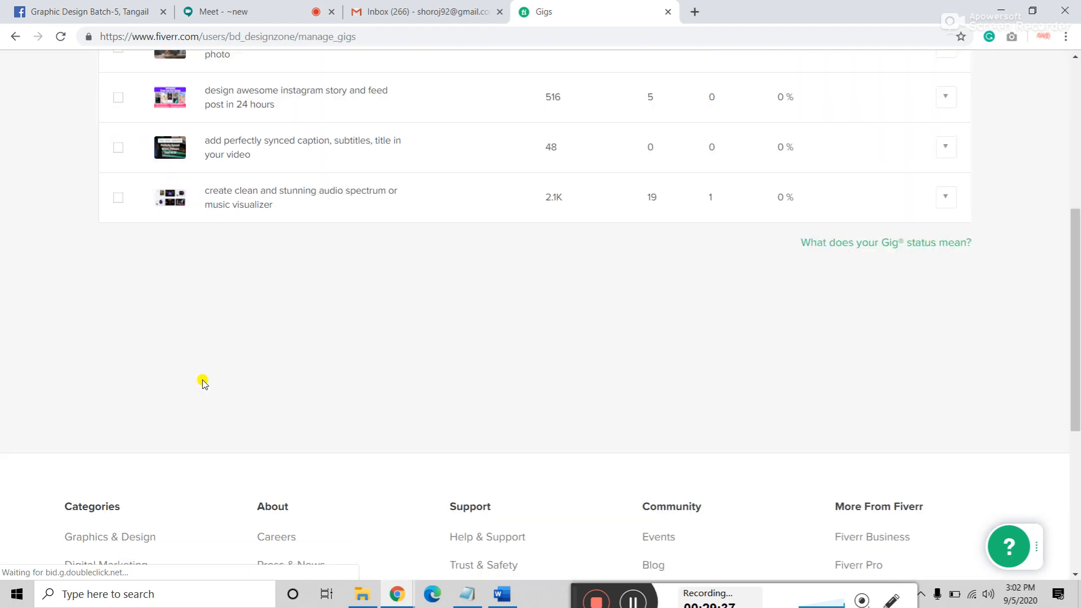
scroll(203, 382, up, 5)
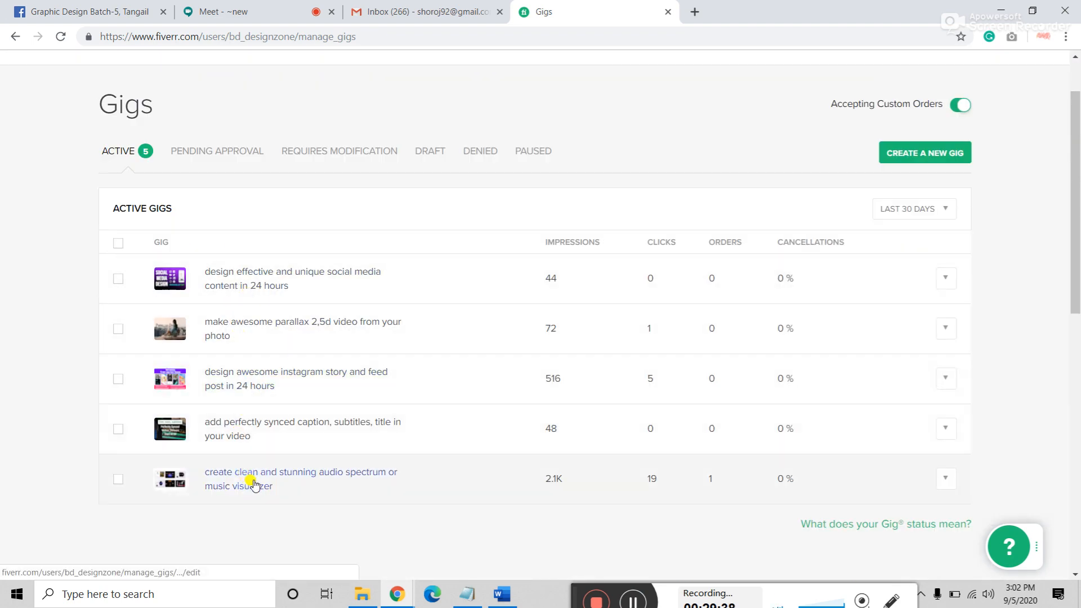
scroll(374, 377, up, 1)
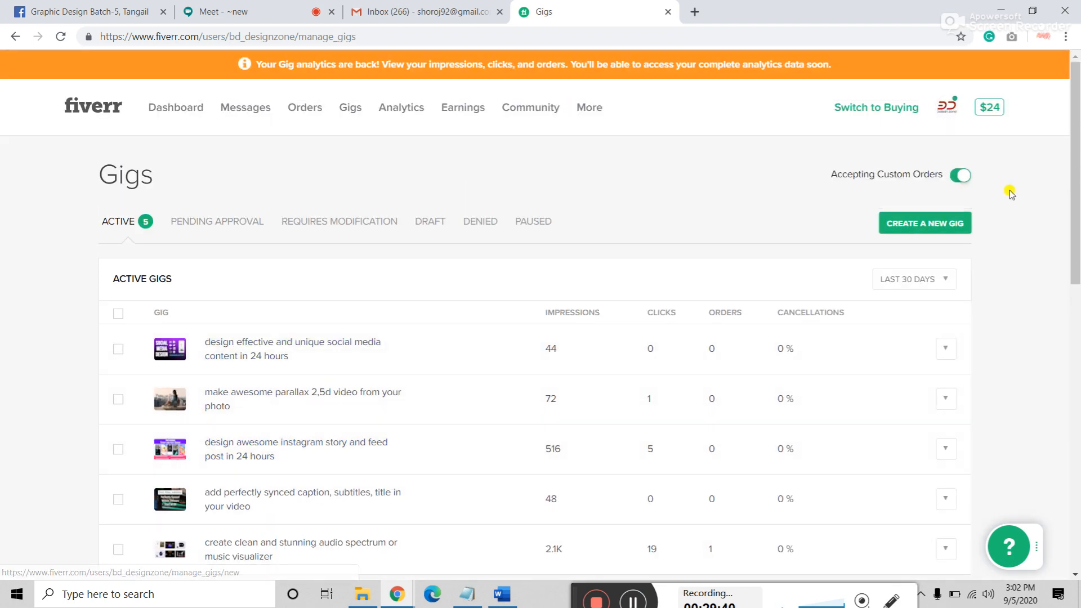
click(938, 224)
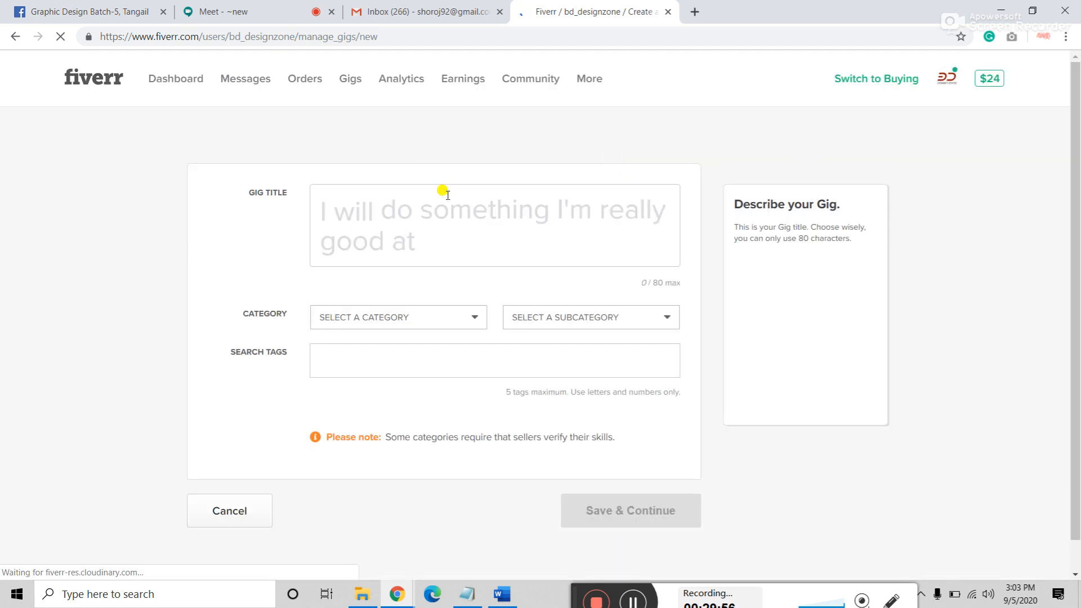
Step: Admit the waiting participant in Google Meet, then return to the new gig's Gig Title field
click(425, 219)
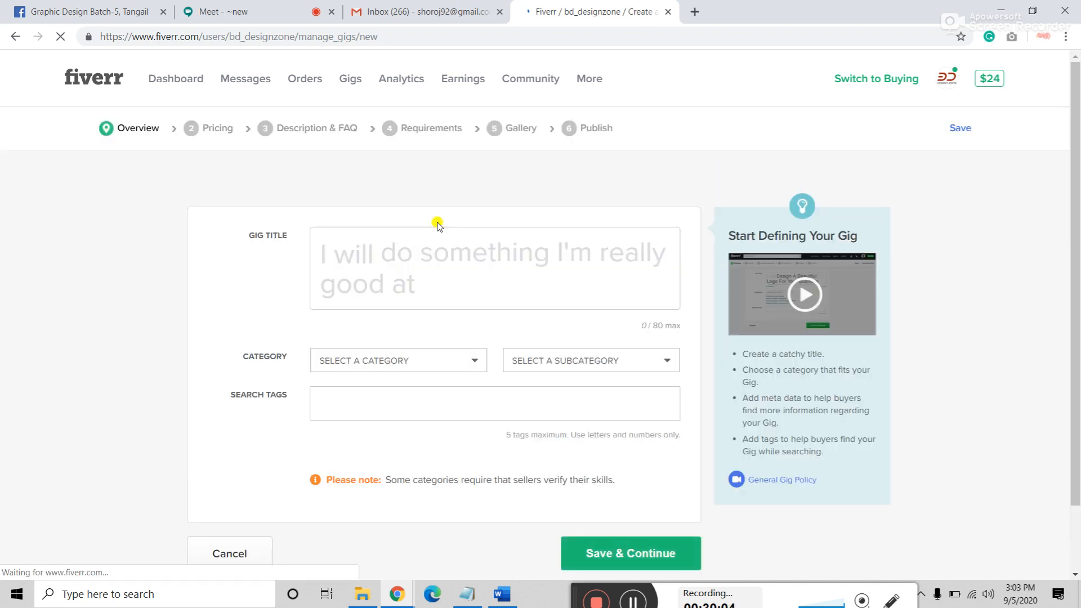
click(240, 5)
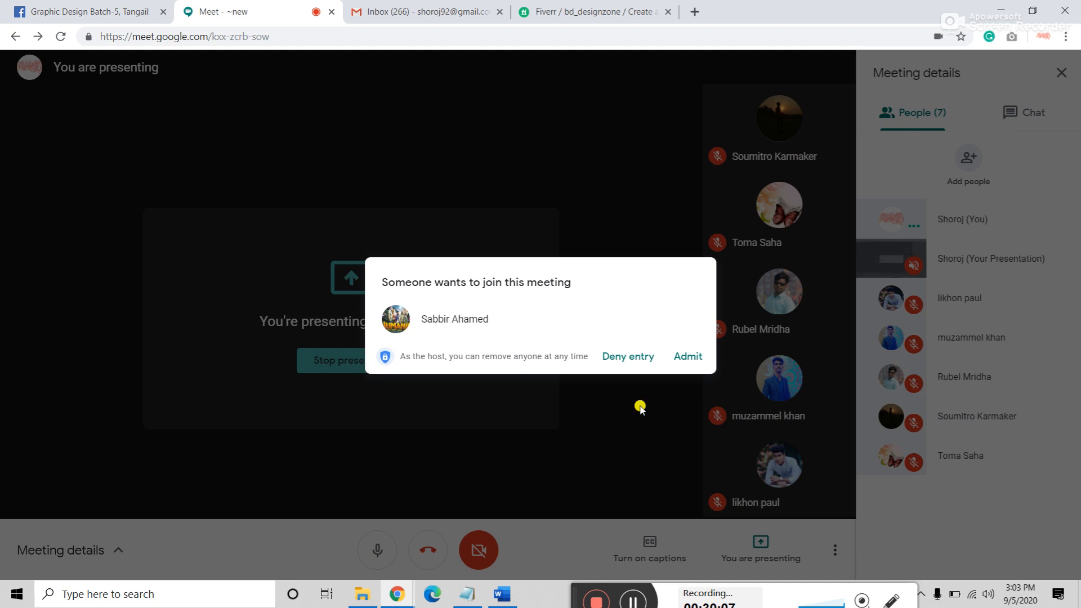
click(696, 357)
click(606, 7)
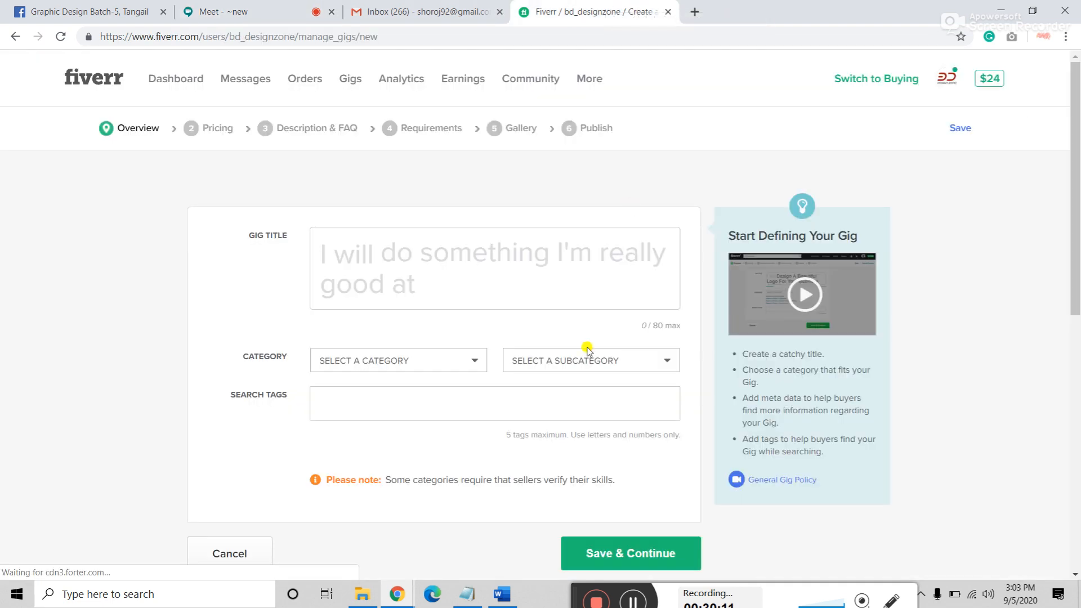
click(422, 255)
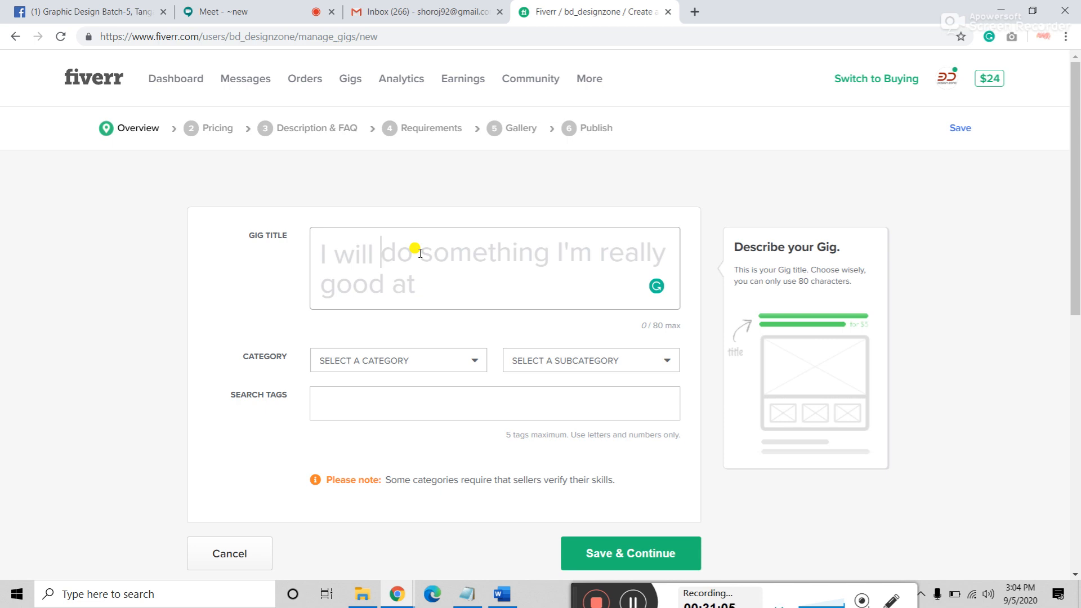
Step: Type 'remove photo background and any photoshop editing professionaly' into the gig title, correcting typos
text(D)
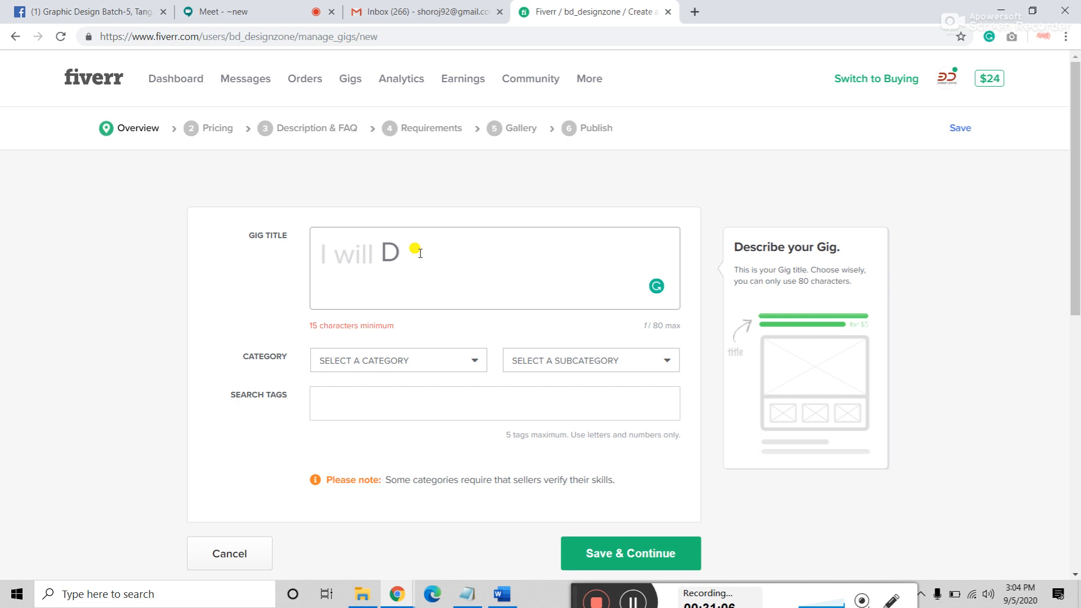
key(BackSpace)
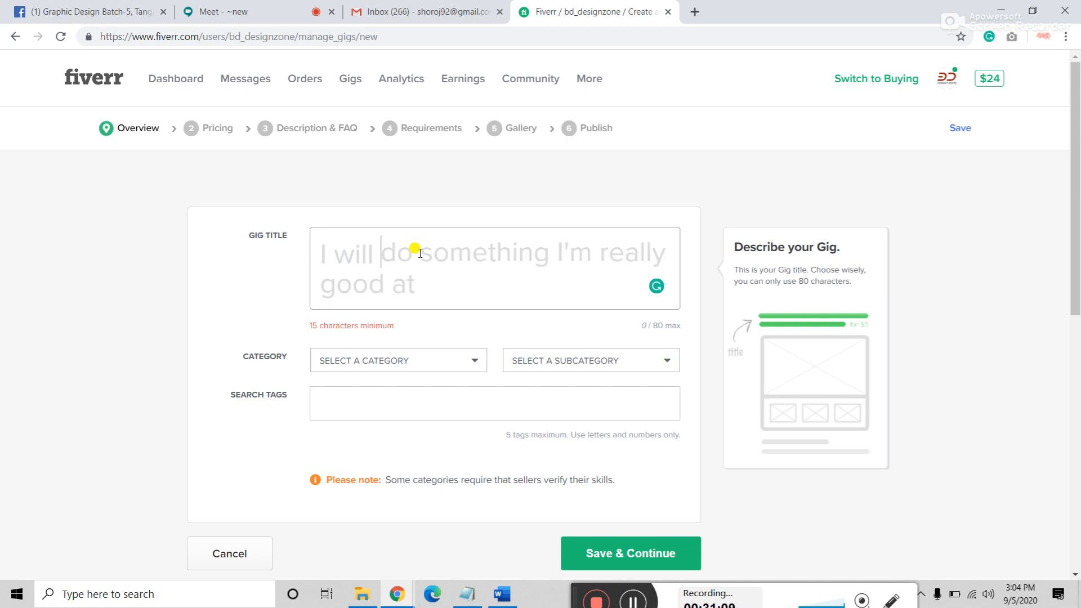
text(d)
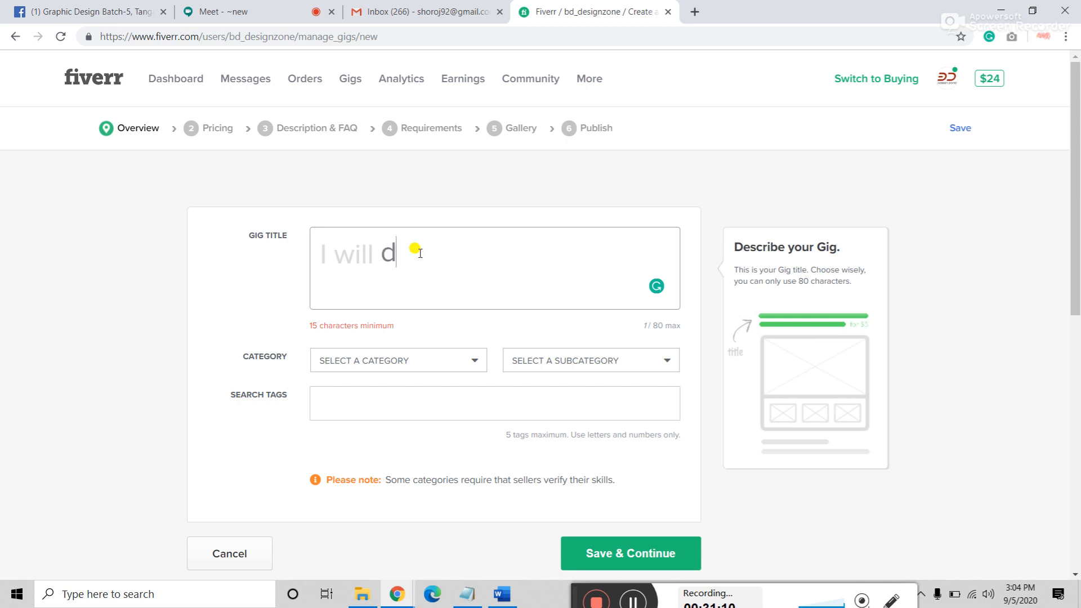
key(BackSpace)
text(remove image)
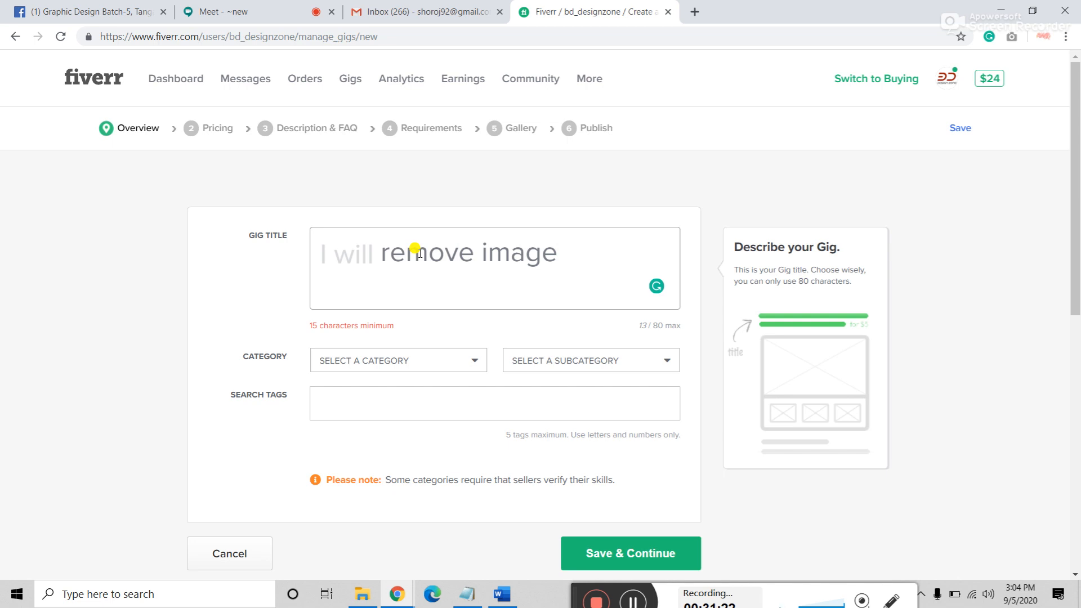
key(BackSpace)
key(BackSpace)
key(BackSpace)
key(BackSpace)
key(BackSpace)
key(BackSpace)
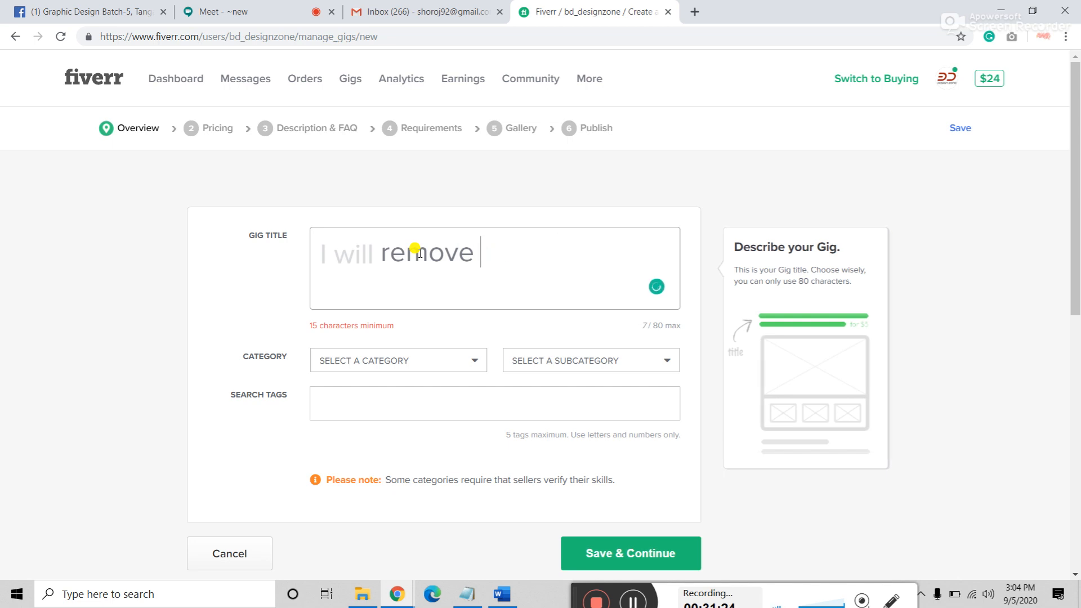
text(photo)
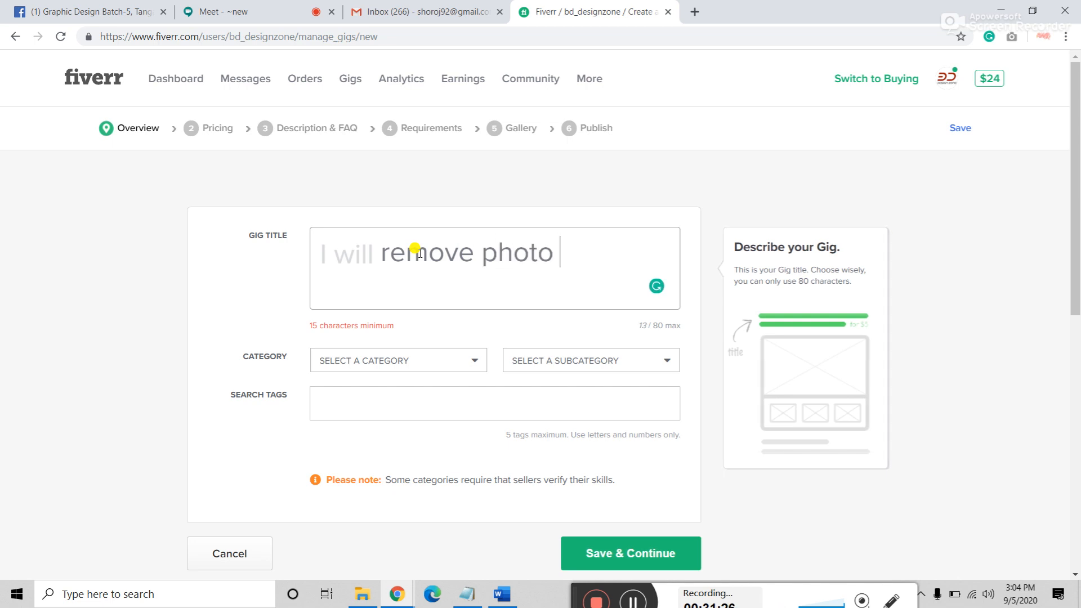
text( bac)
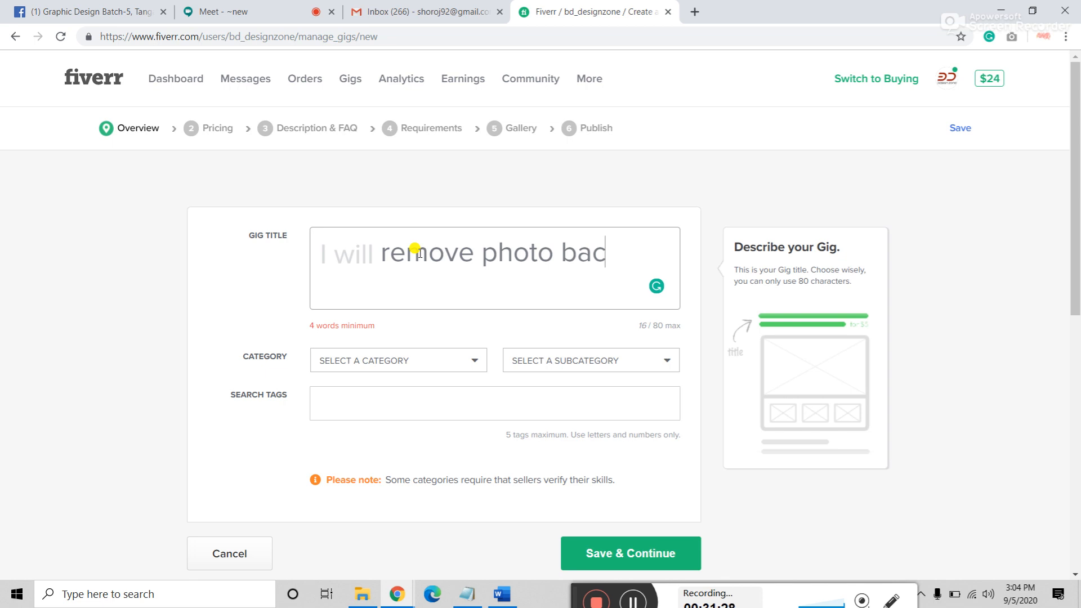
text(k)
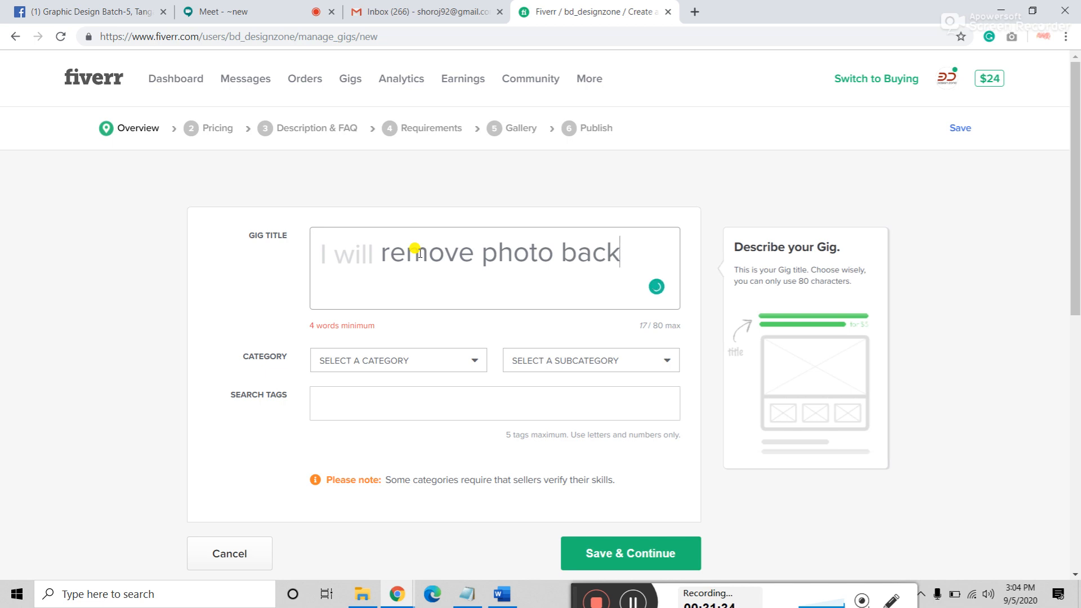
text(gr)
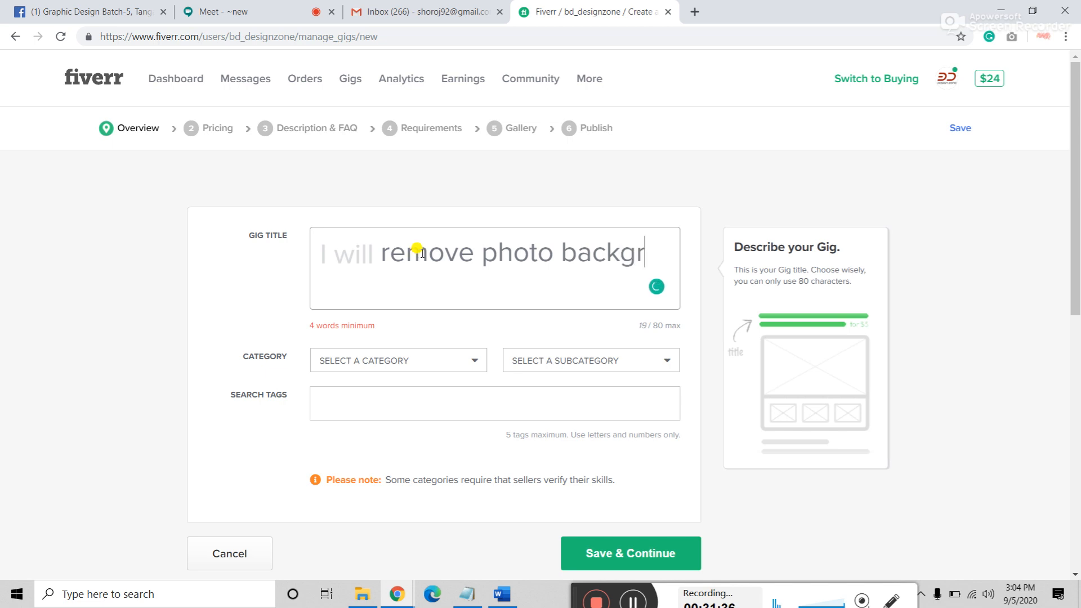
text(ound and )
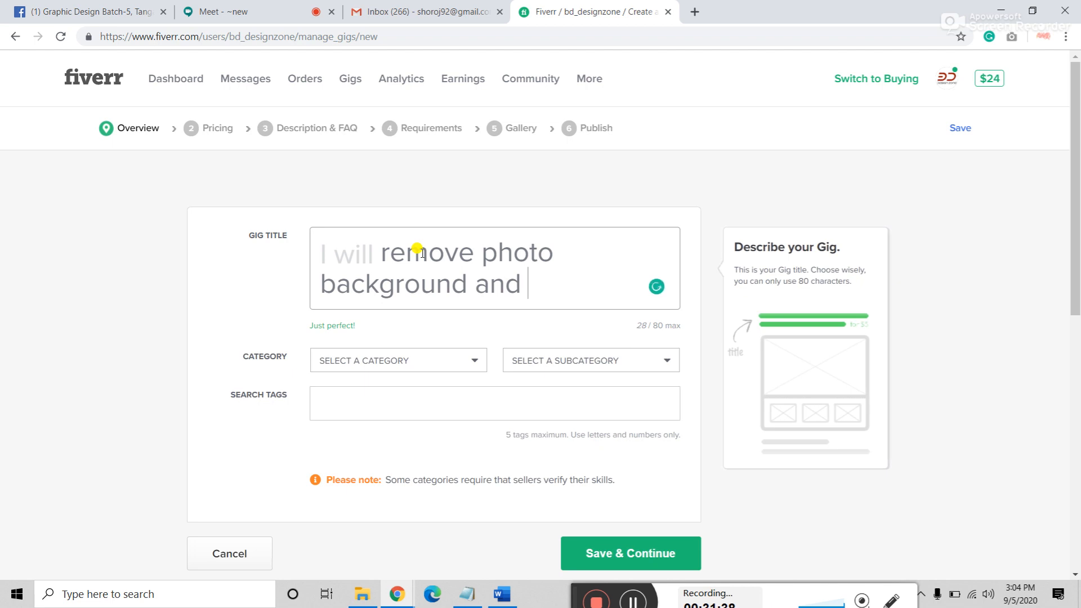
text(any pho)
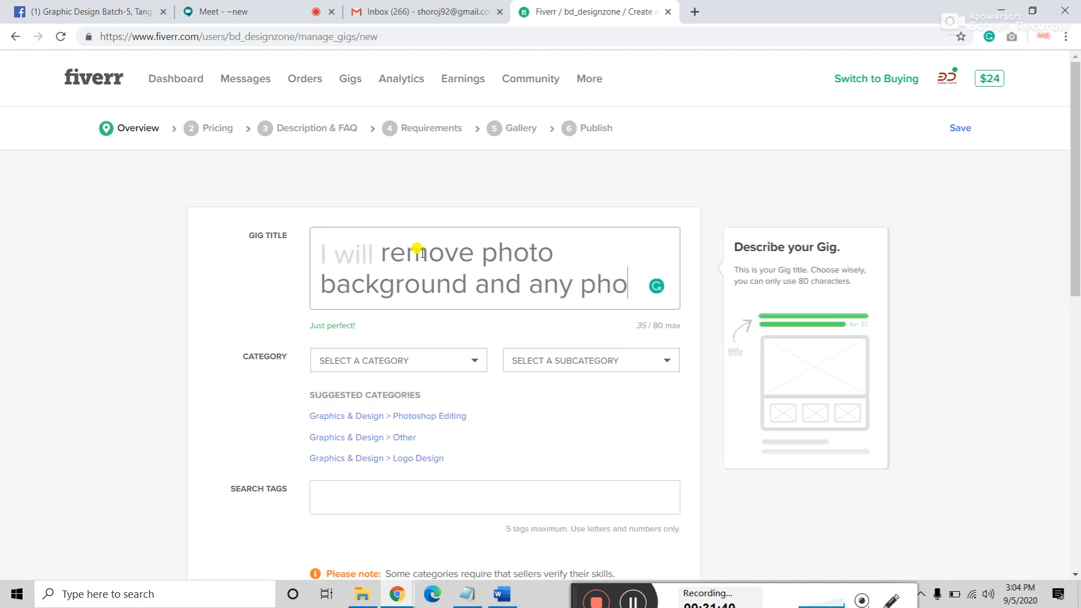
text(toshoop)
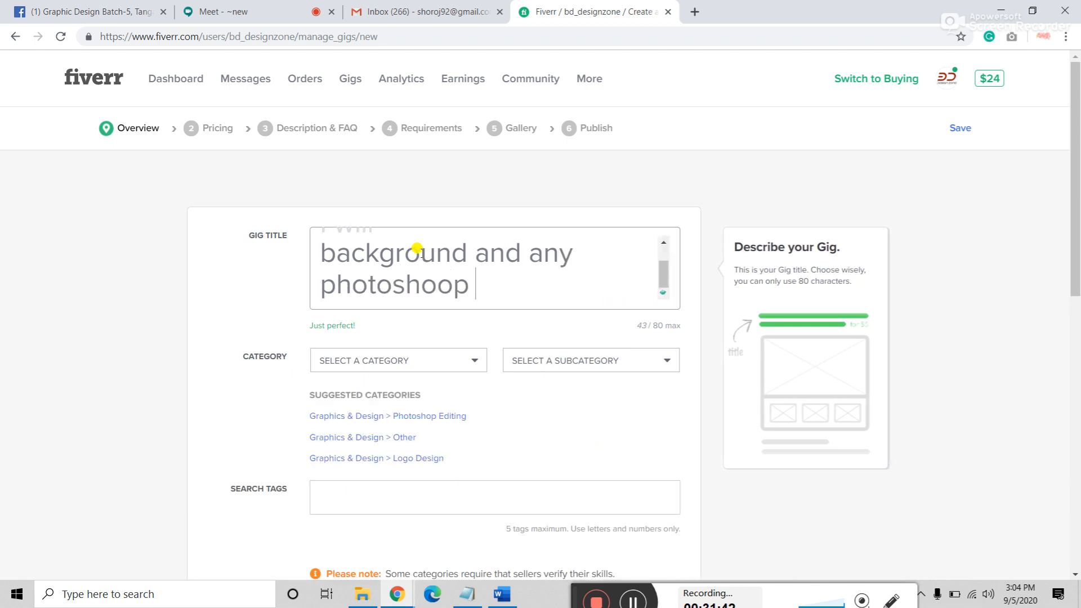
key(BackSpace)
key(BackSpace)
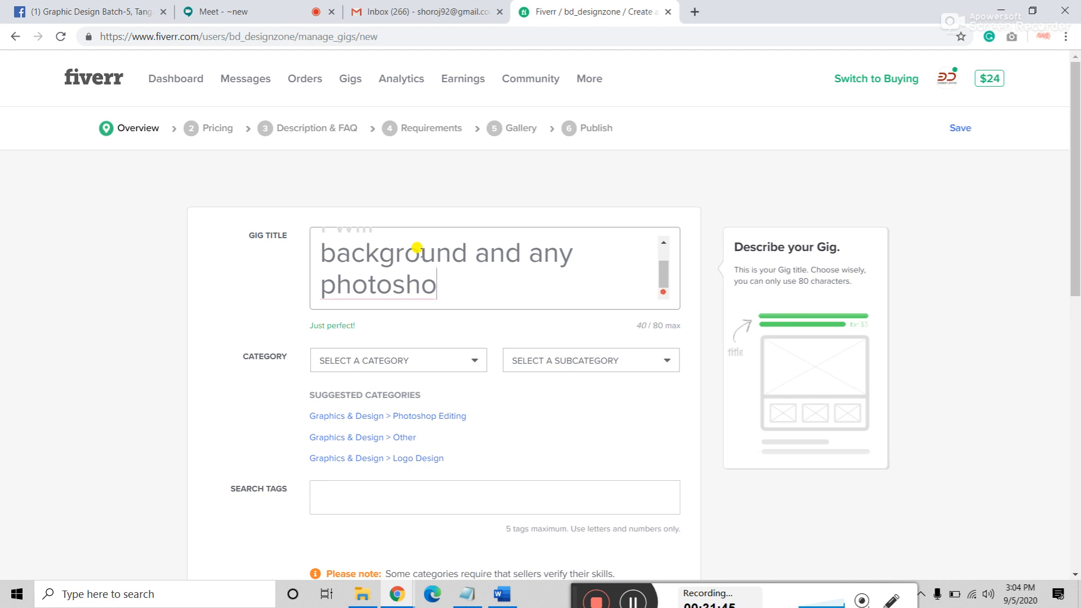
text(p edii)
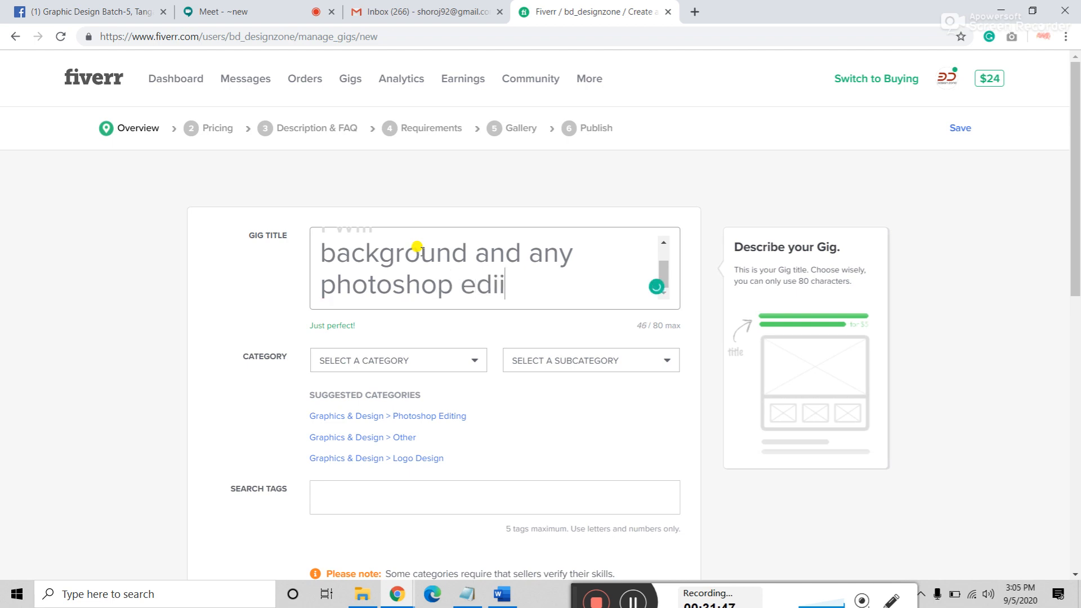
key(BackSpace)
text(ting )
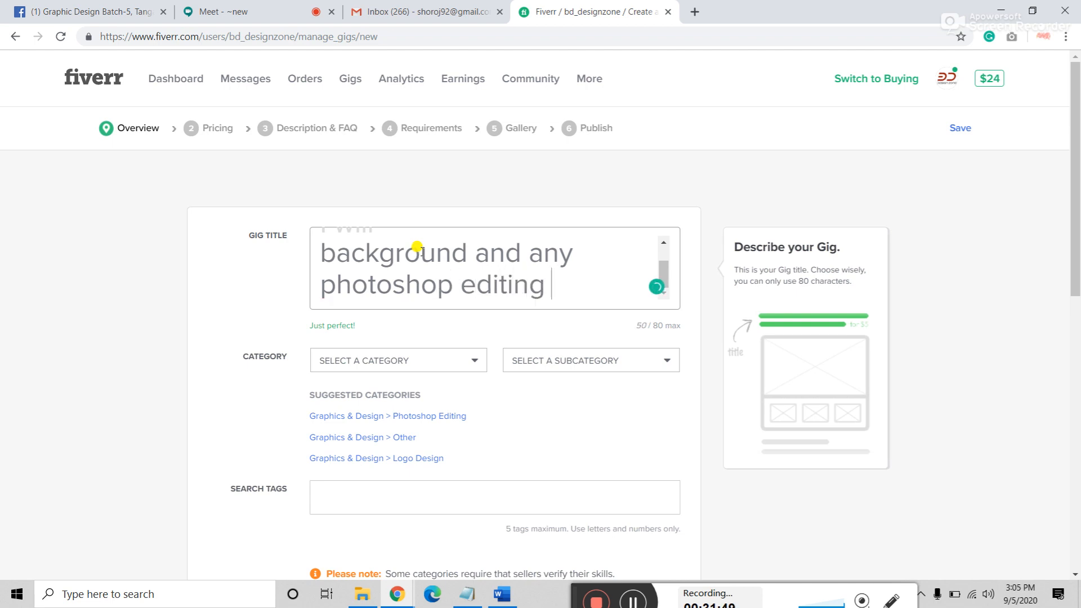
text(profess)
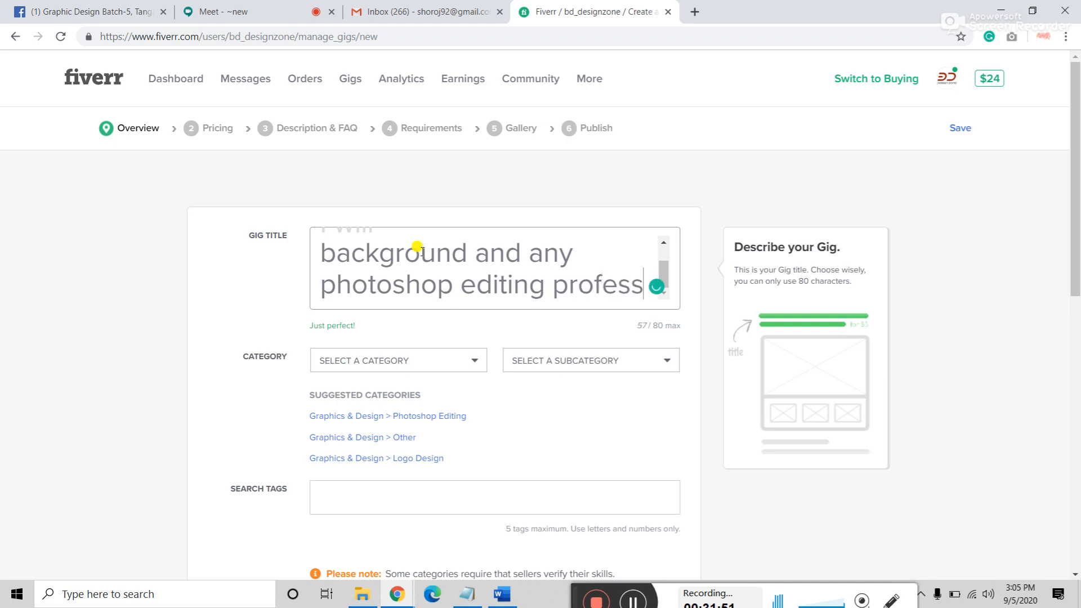
text(ionaly)
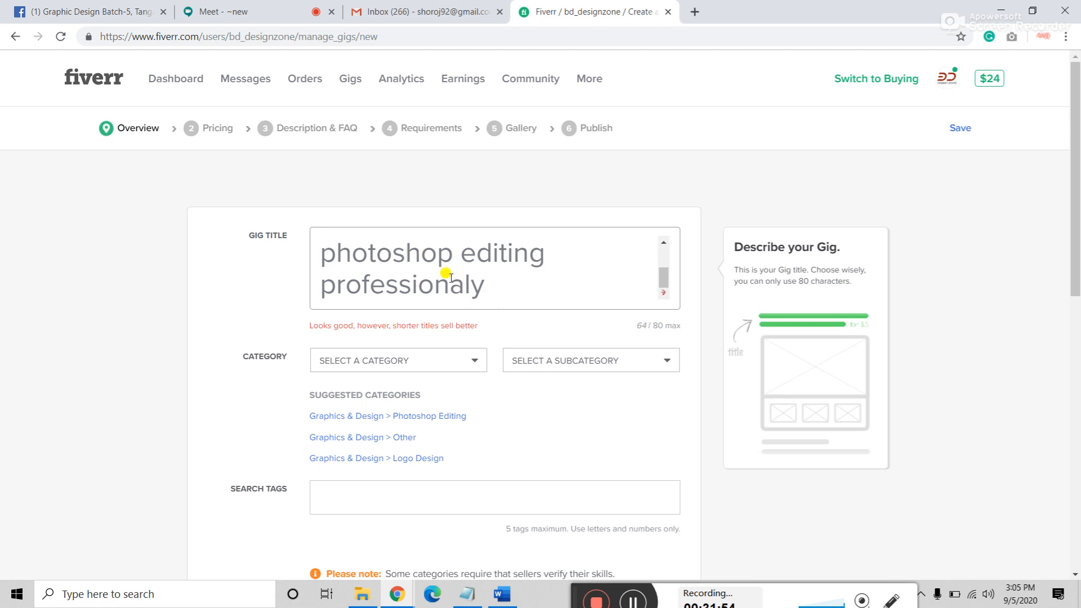
key(BackSpace)
scroll(498, 281, up, 2)
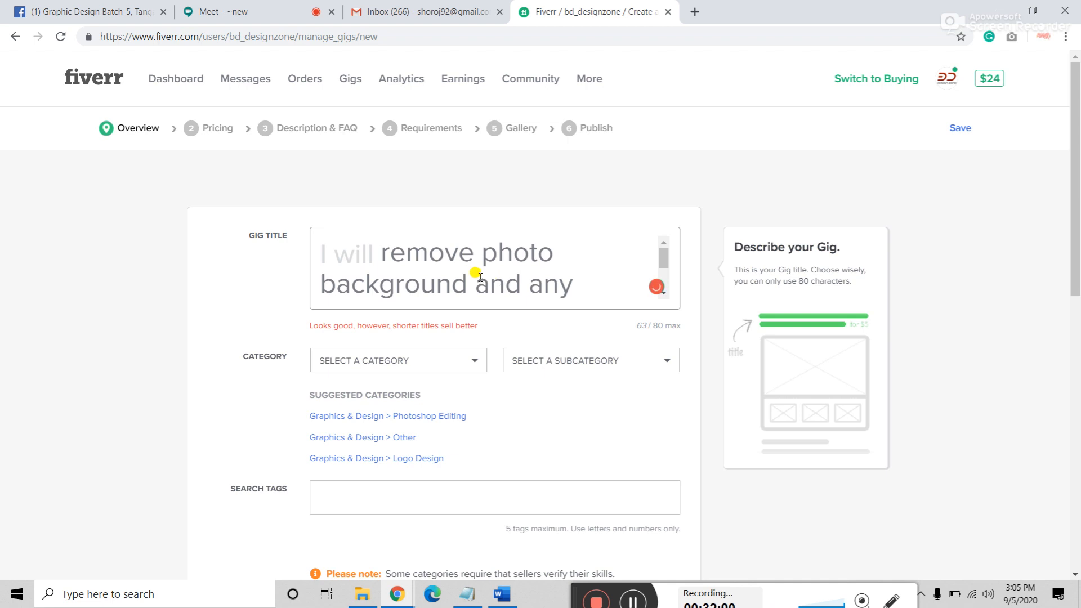
scroll(478, 272, down, 2)
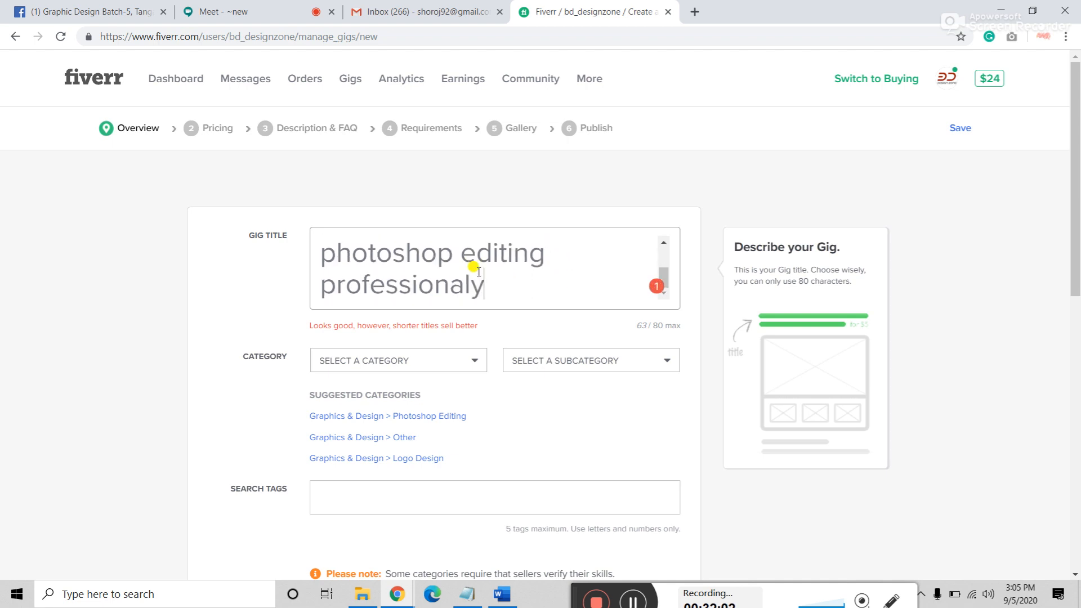
scroll(478, 272, up, 2)
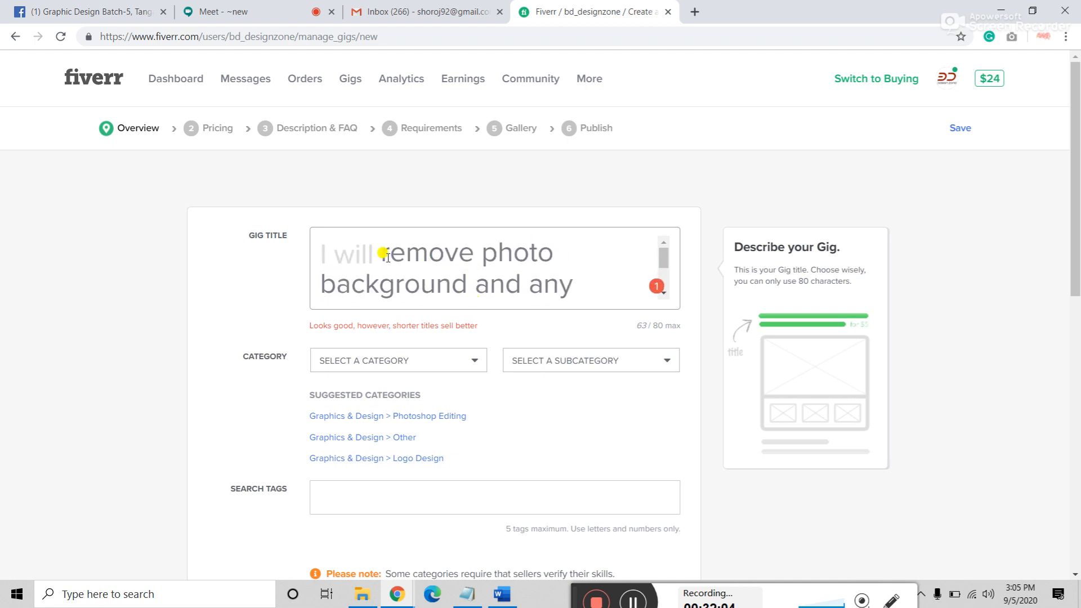
scroll(489, 249, down, 2)
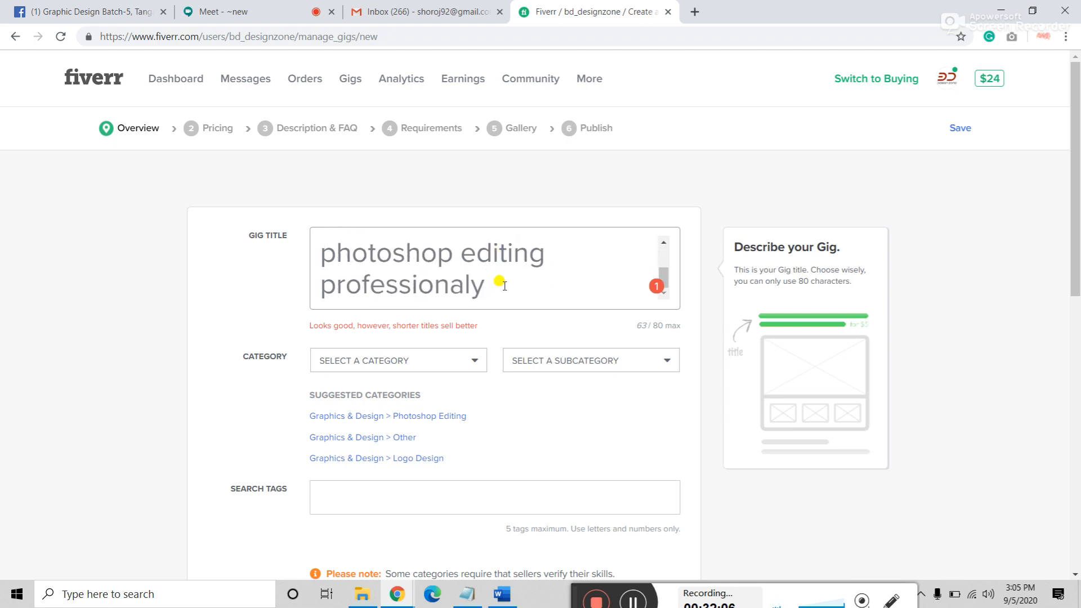
Step: Replace the title's last word 'professionaly' with 'in 24 hours'
click(496, 280)
scroll(493, 280, up, 2)
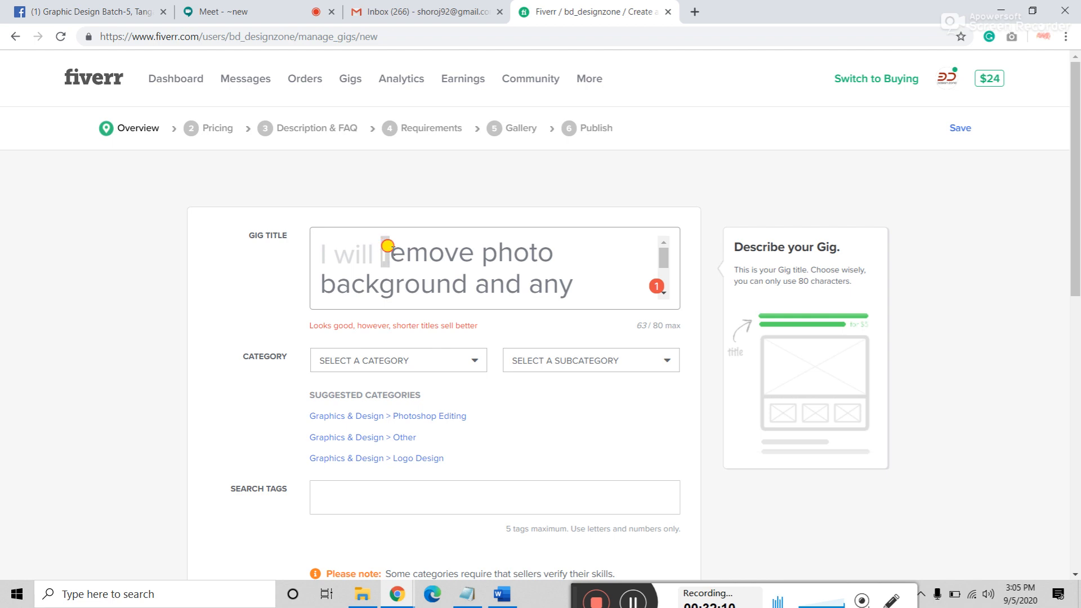
drag(386, 246, 493, 278)
click(534, 279)
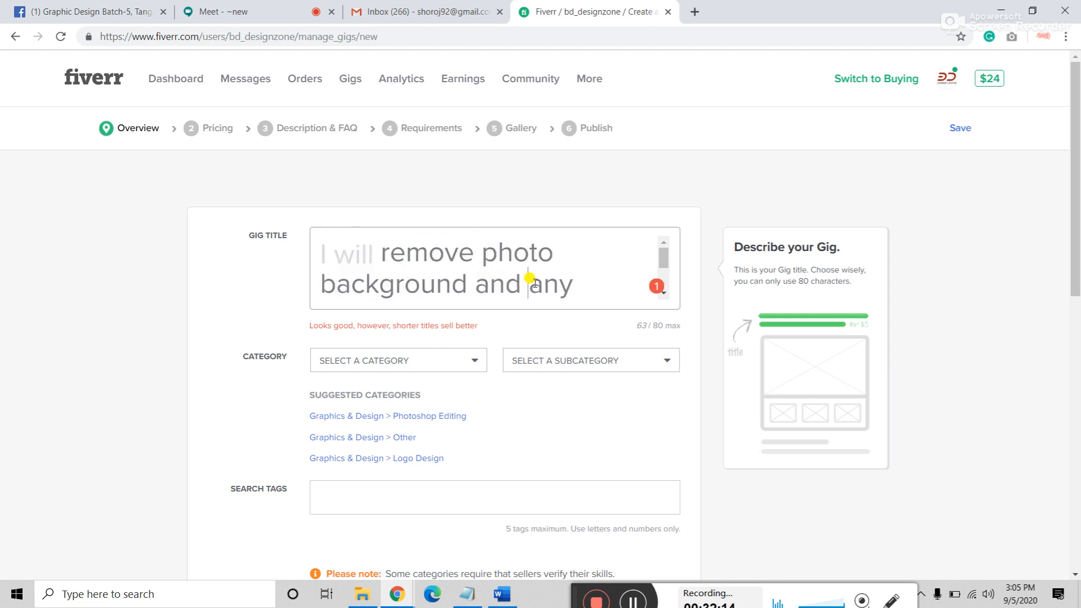
scroll(537, 280, down, 2)
drag(336, 249, 552, 257)
click(526, 277)
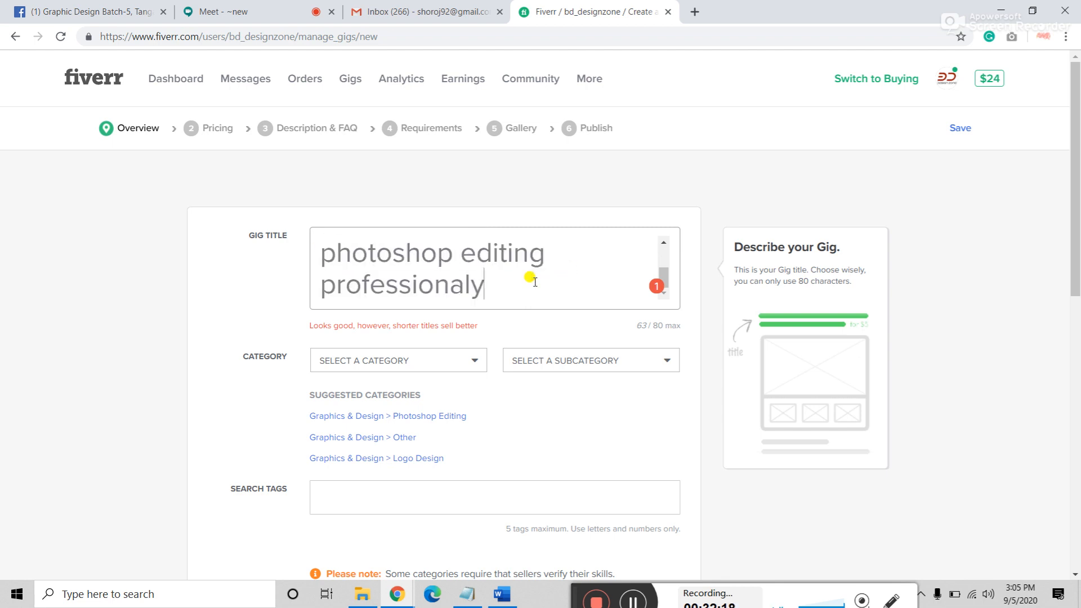
drag(489, 286, 321, 286)
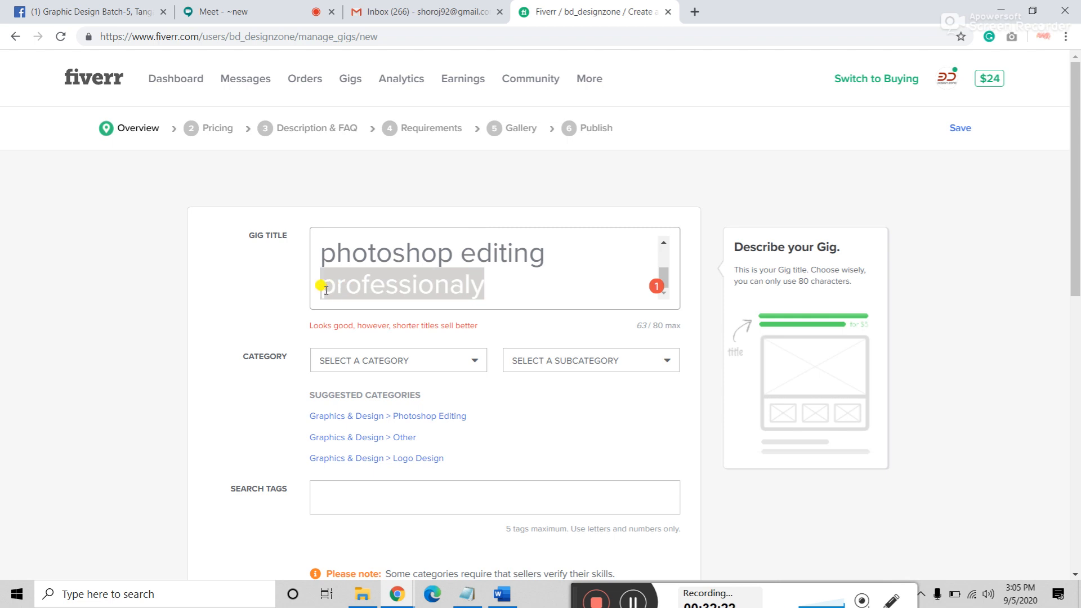
text(in)
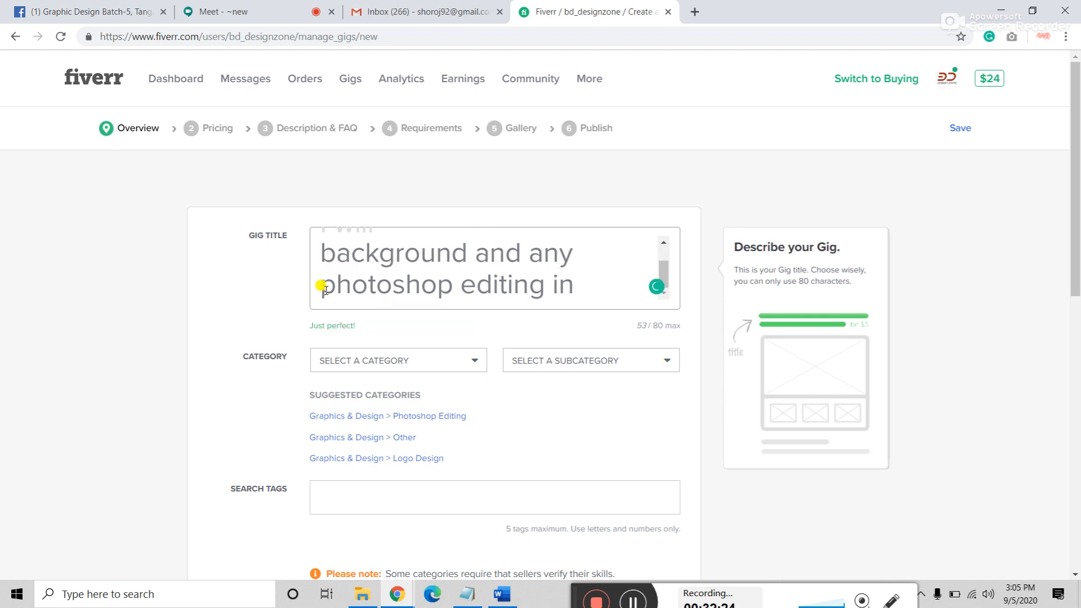
text( 24 hou)
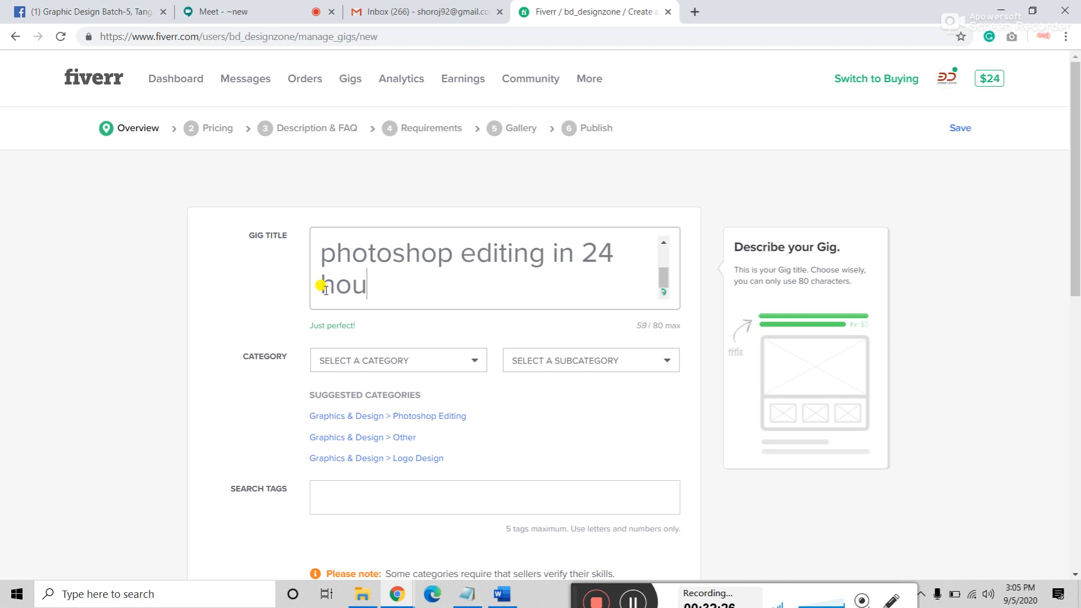
text(or)
key(BackSpace)
key(BackSpace)
text(rs)
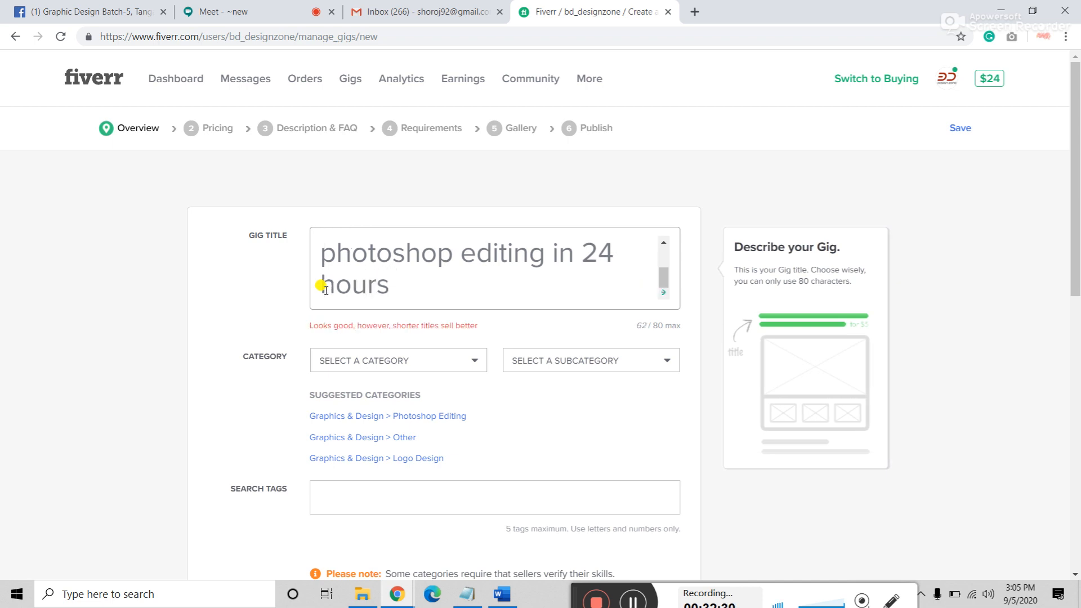
key(BackSpace)
Step: Change the title ending from 'in 24 hours' back to 'professionaly'
scroll(394, 280, up, 2)
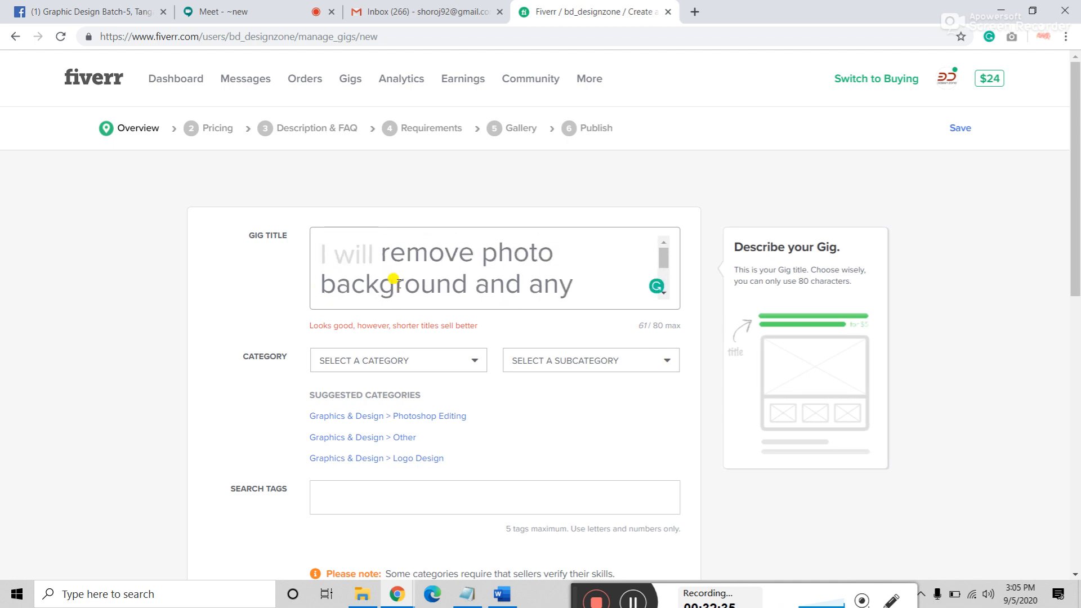
scroll(394, 279, down, 2)
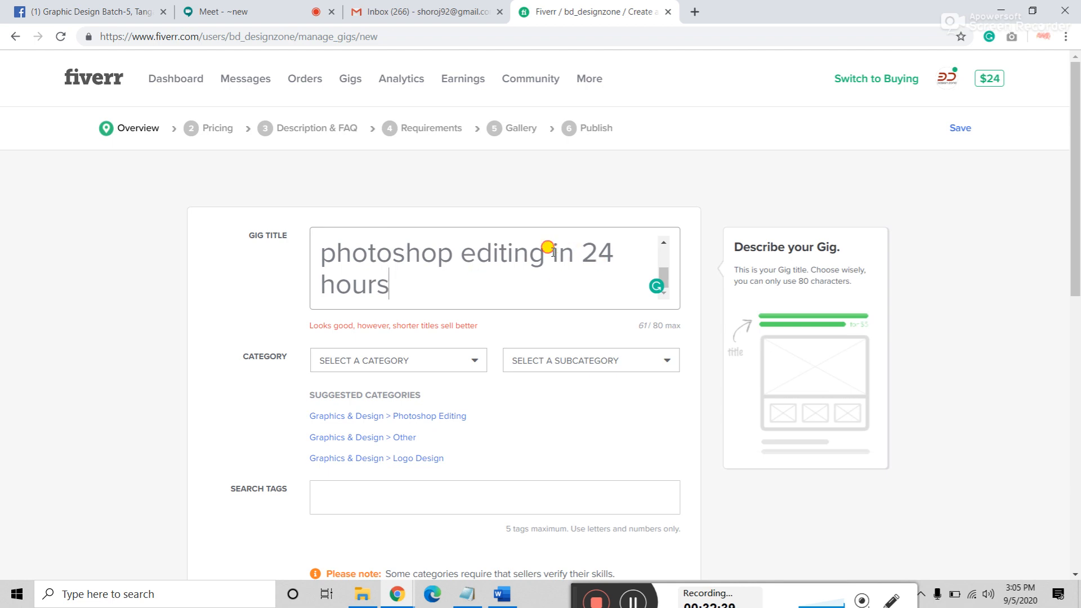
drag(549, 250, 569, 266)
key(BackSpace)
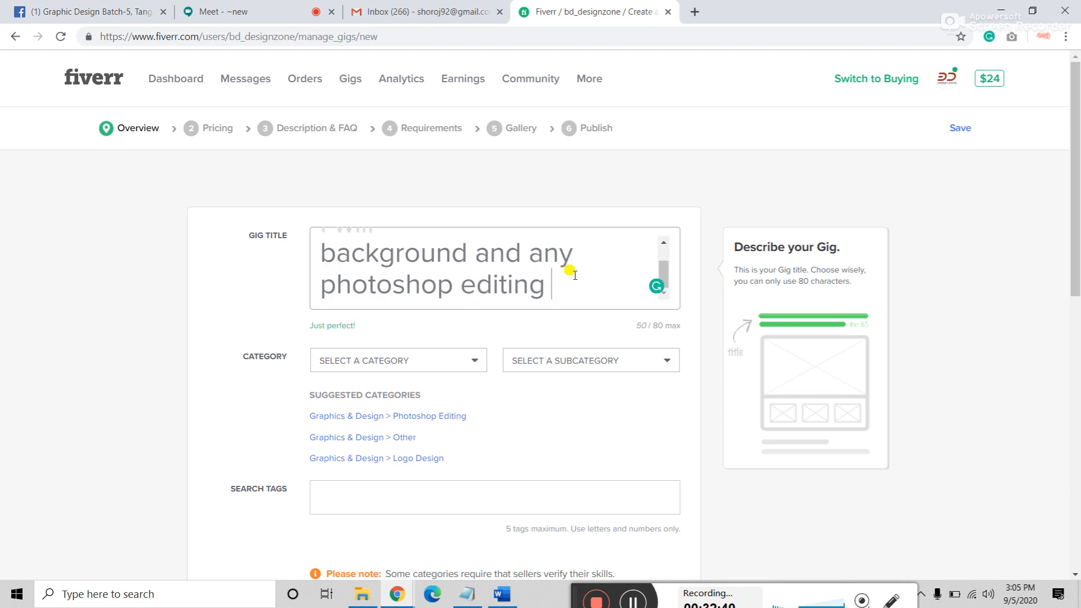
text(professiona)
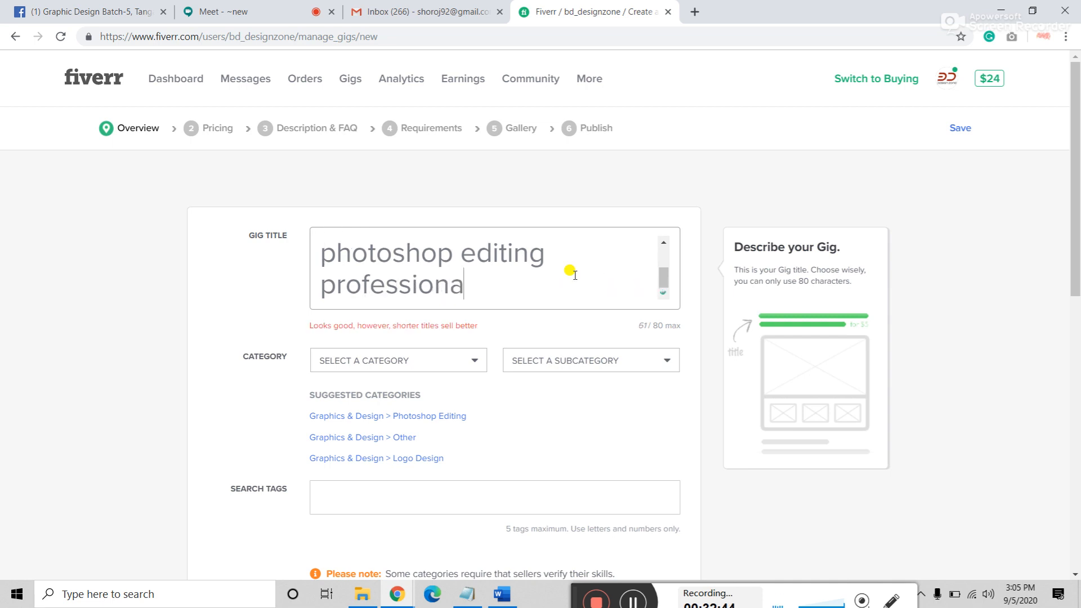
text(ly)
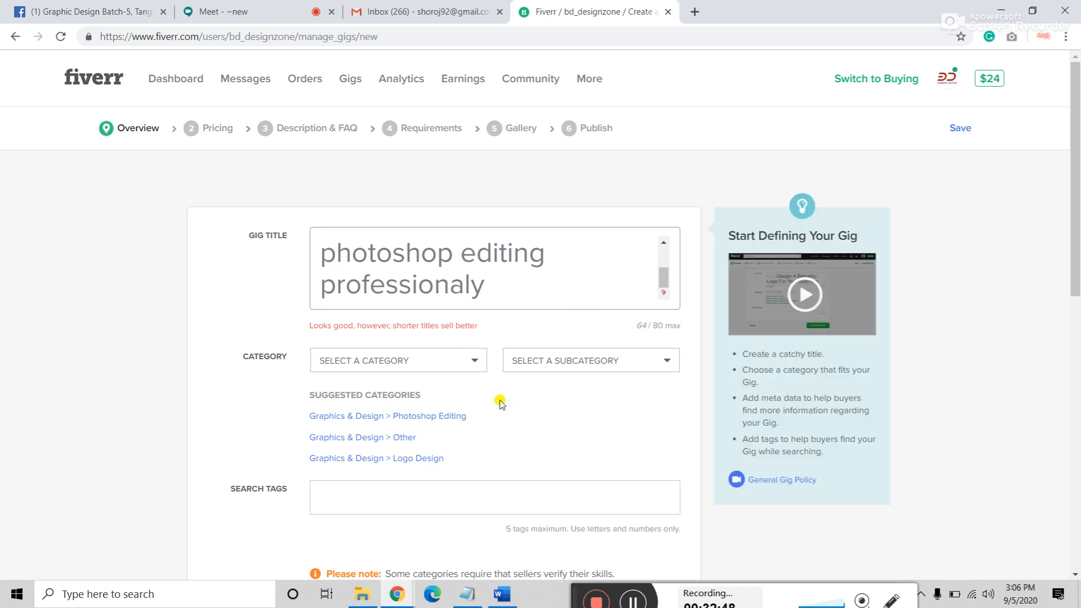
scroll(532, 405, down, 1)
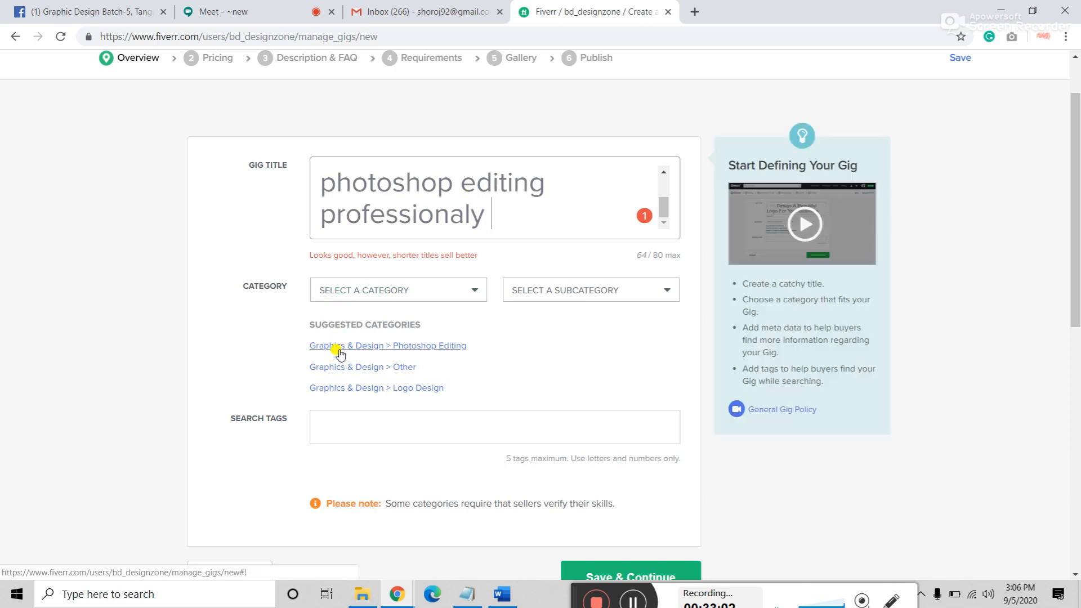
Step: Set the gig category to Graphics & Design > Photoshop Editing
click(435, 351)
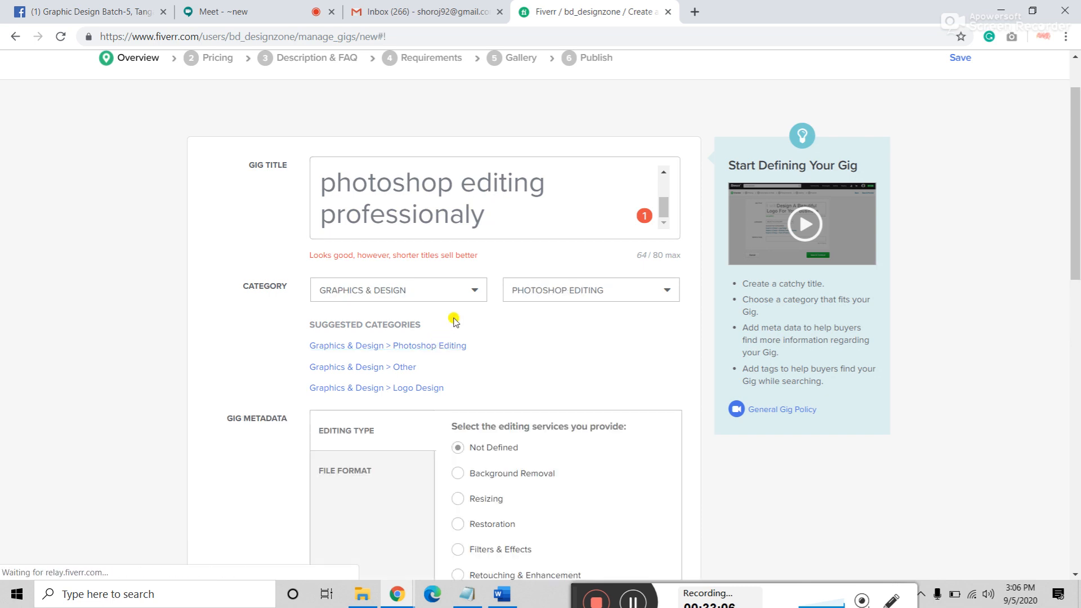
scroll(455, 320, down, 1)
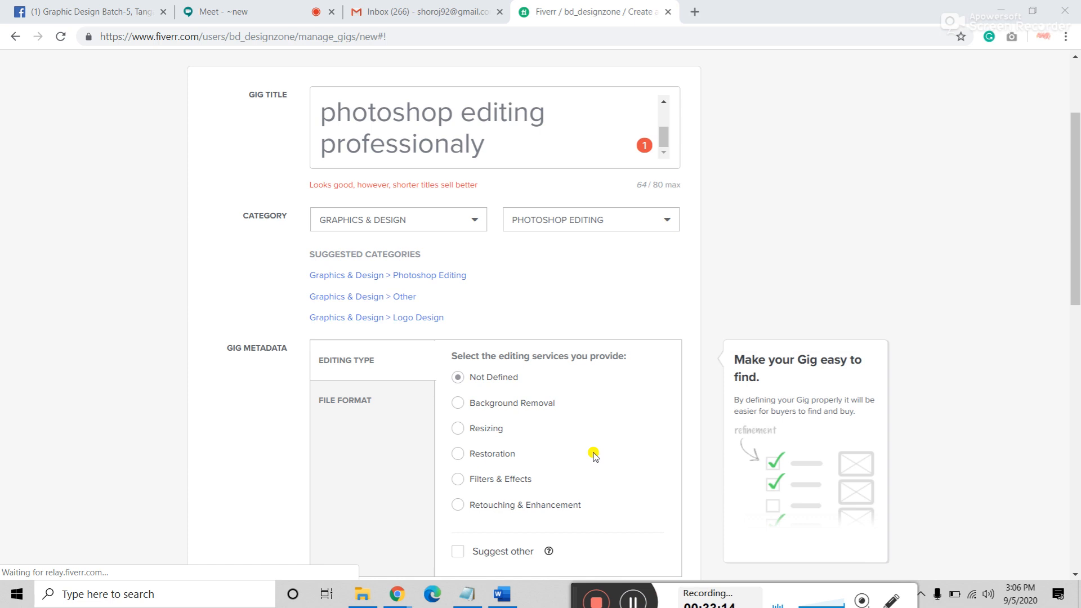
scroll(593, 453, down, 1)
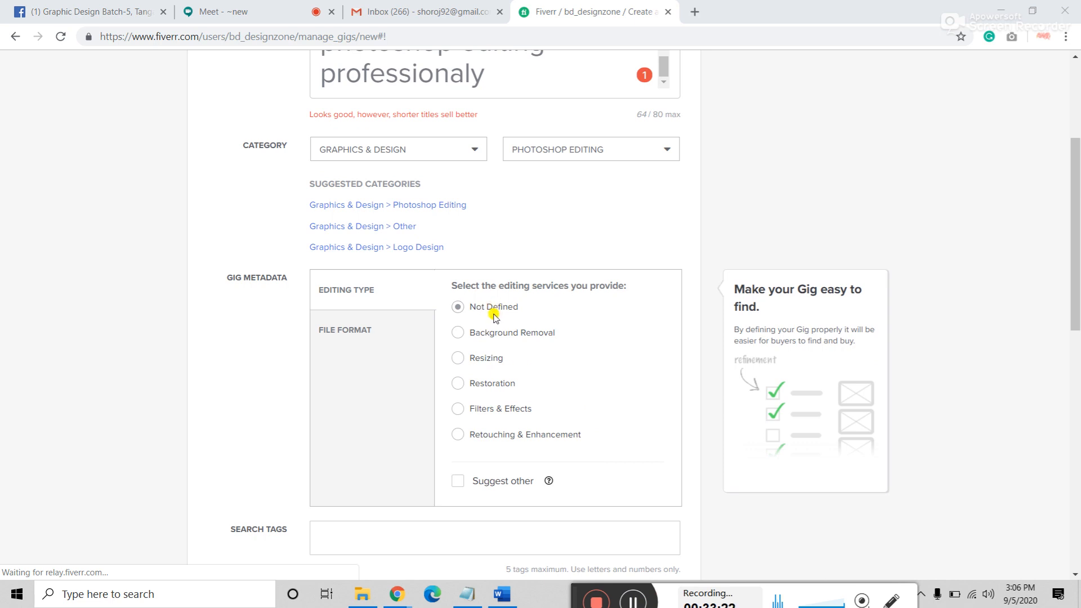
Step: Choose the gig's editing type and bring up the file format choices
click(521, 333)
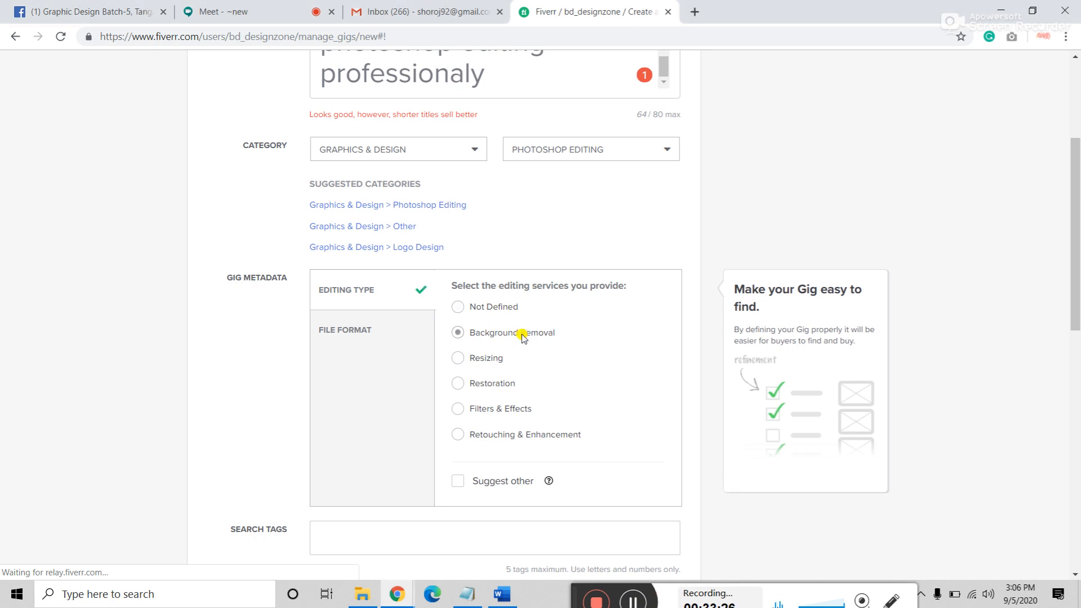
click(498, 362)
click(503, 387)
click(506, 414)
click(345, 335)
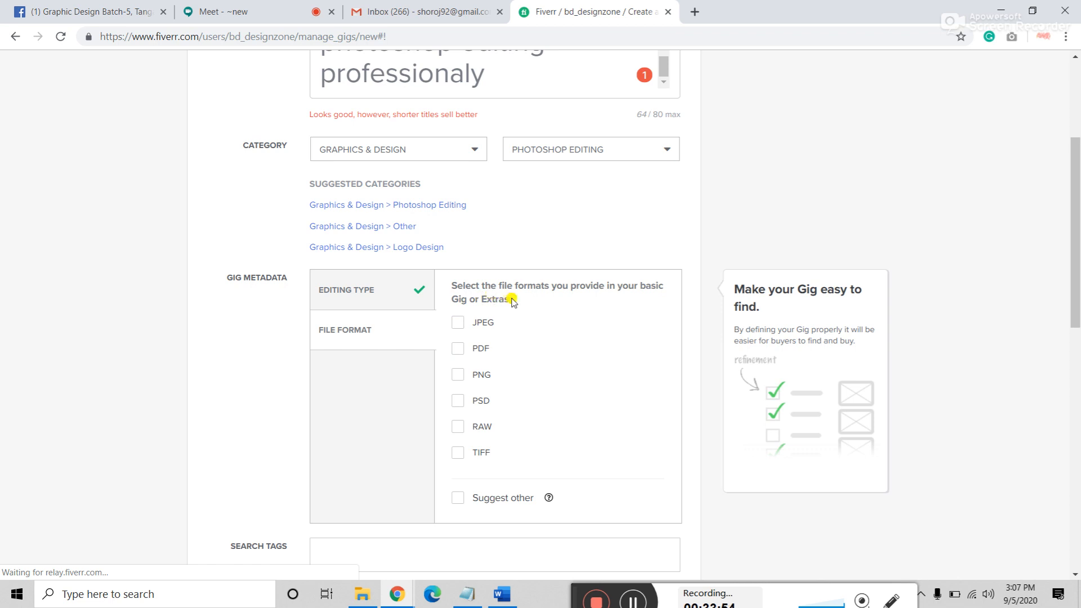
Step: Tick JPEG, PDF, PNG, PSD and TIFF as the gig's file formats
click(483, 326)
click(482, 350)
click(484, 376)
click(487, 403)
drag(571, 287, 600, 282)
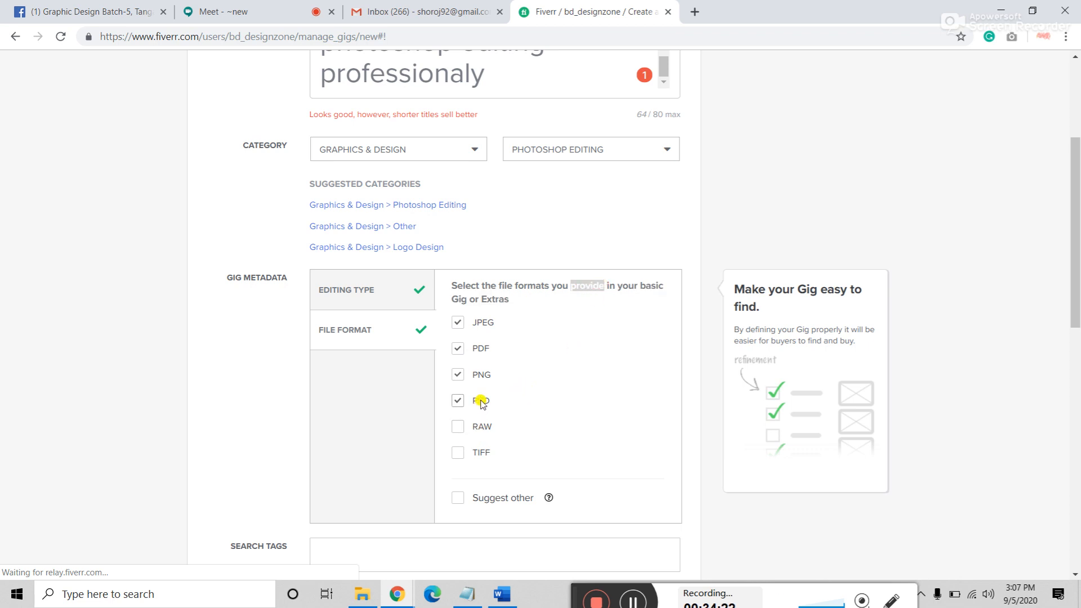
click(481, 457)
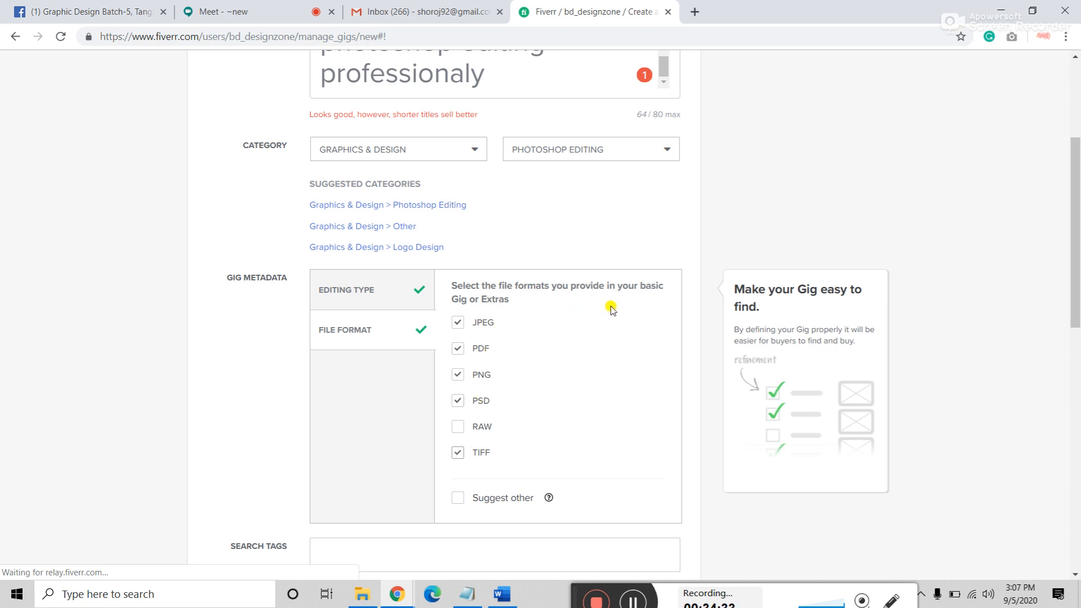
Step: Put the cursor in the Search Tags field and scroll back up the form
scroll(611, 307, up, 3)
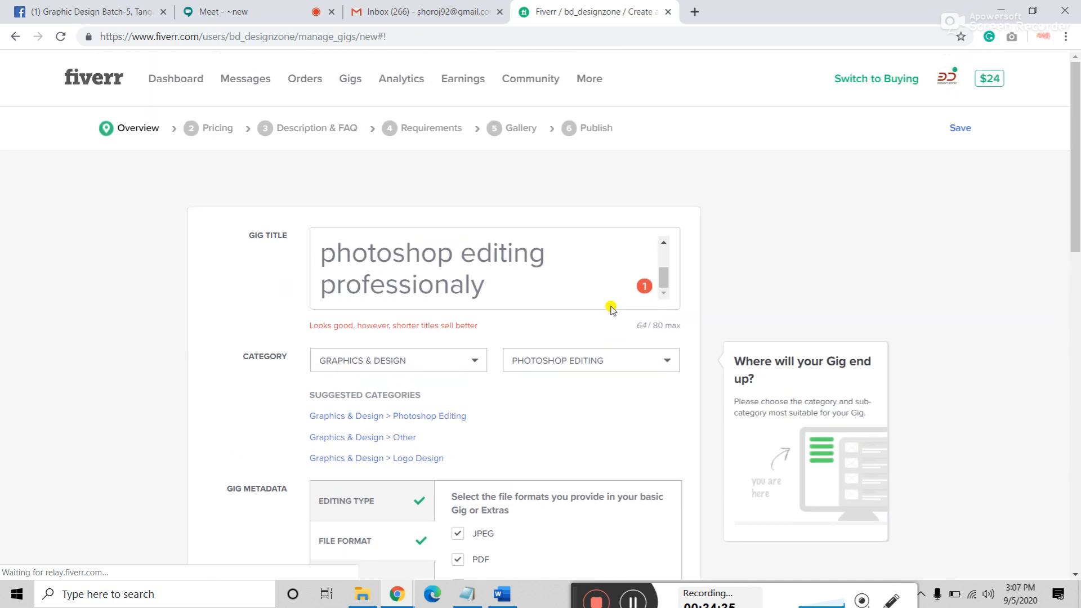
scroll(611, 307, down, 5)
scroll(611, 306, down, 4)
scroll(254, 304, up, 2)
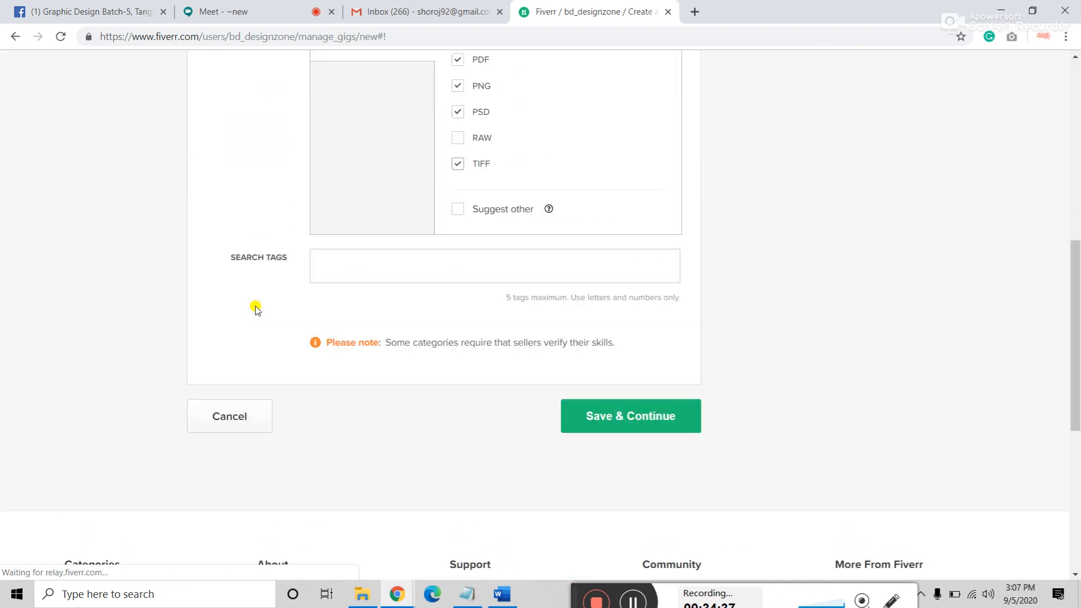
click(338, 274)
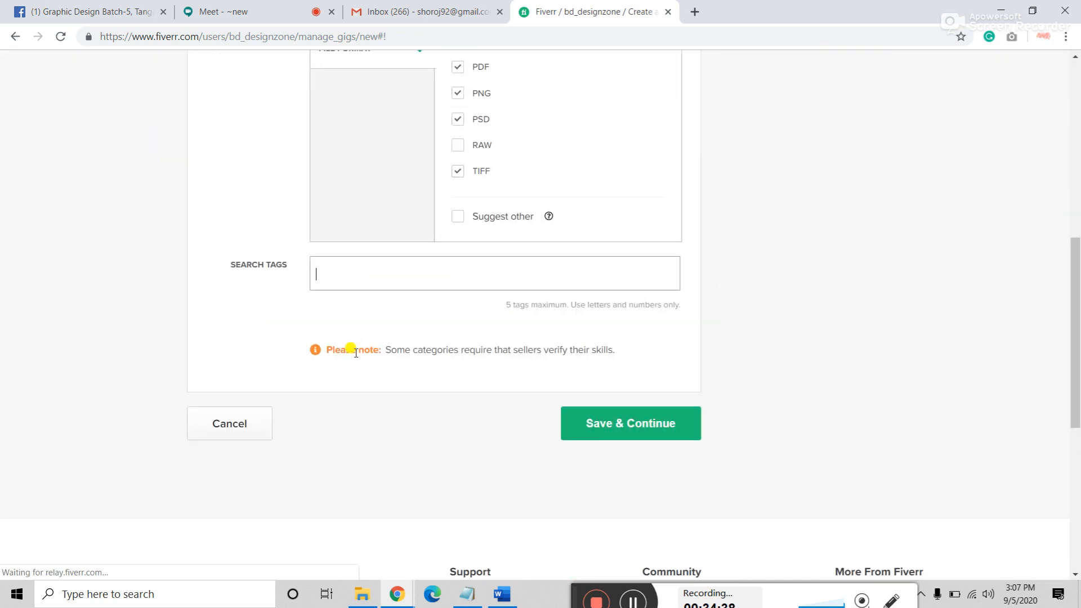
scroll(350, 349, up, 4)
scroll(350, 476, up, 5)
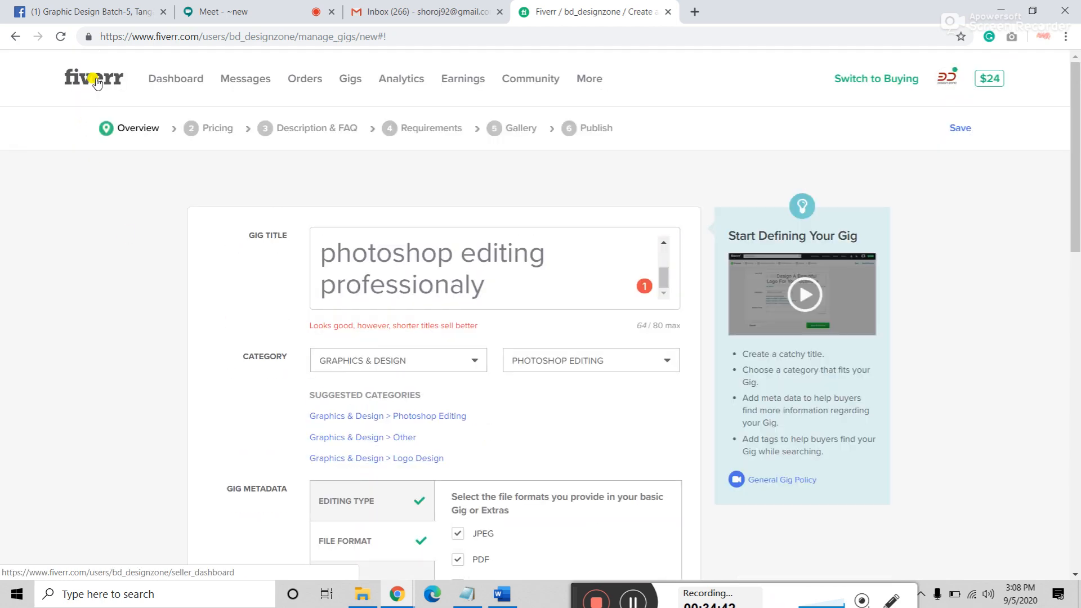
Step: Open the Fiverr home page in a second browser tab
right_click(93, 78)
click(124, 92)
click(757, 21)
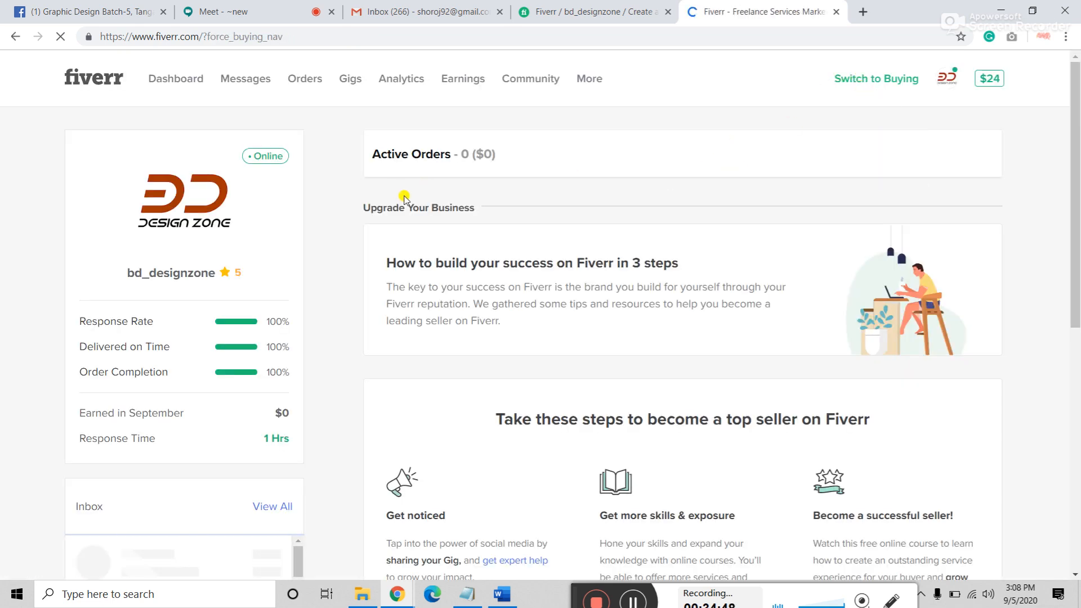
click(599, 11)
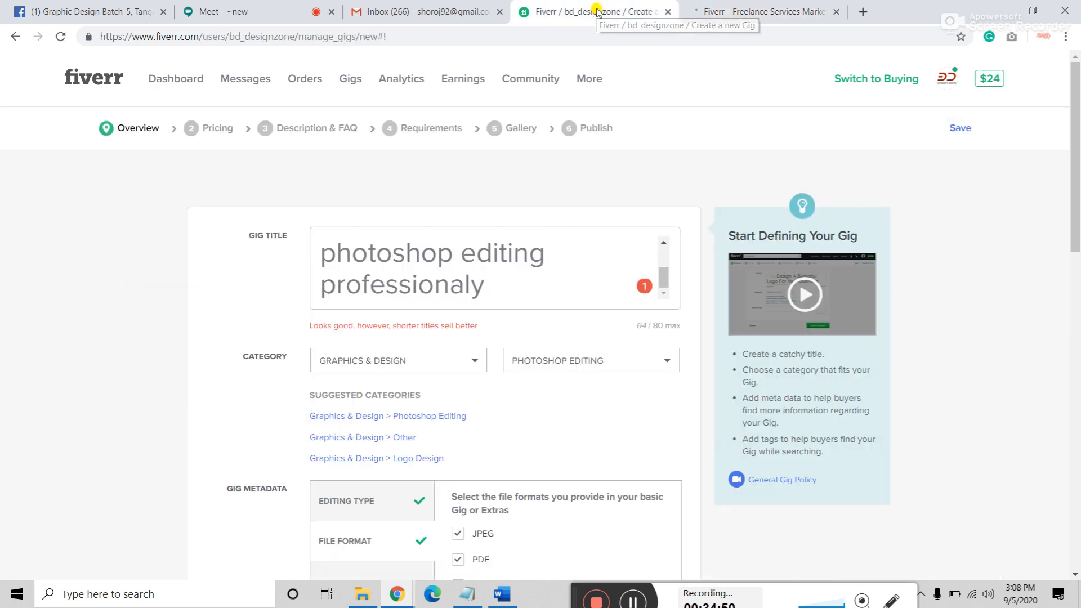
click(715, 11)
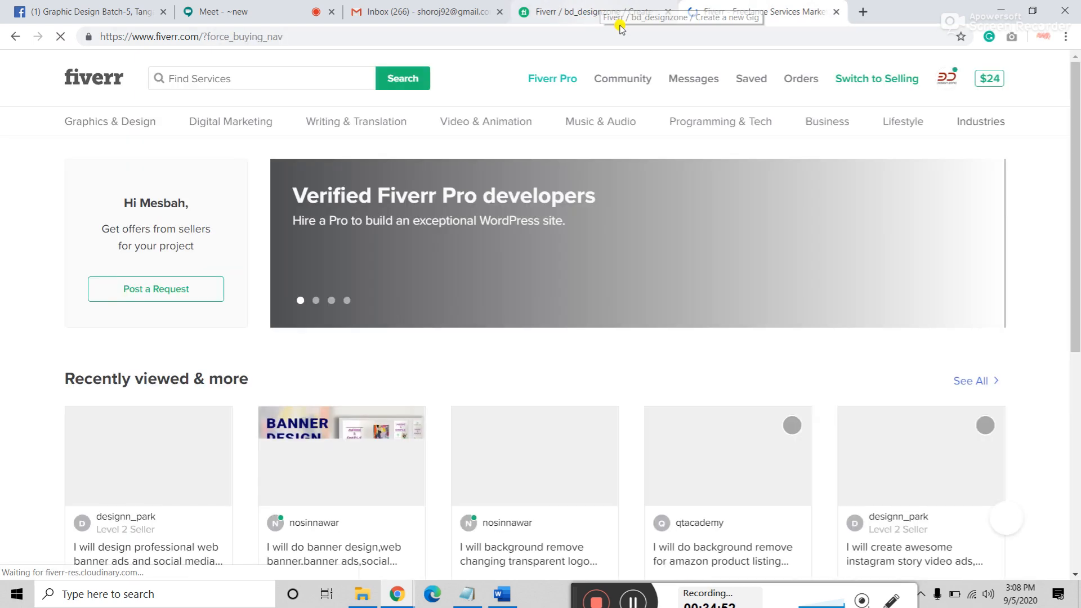
Step: Check marketplace suggestions for 'background remove', then return to the gig form
click(266, 80)
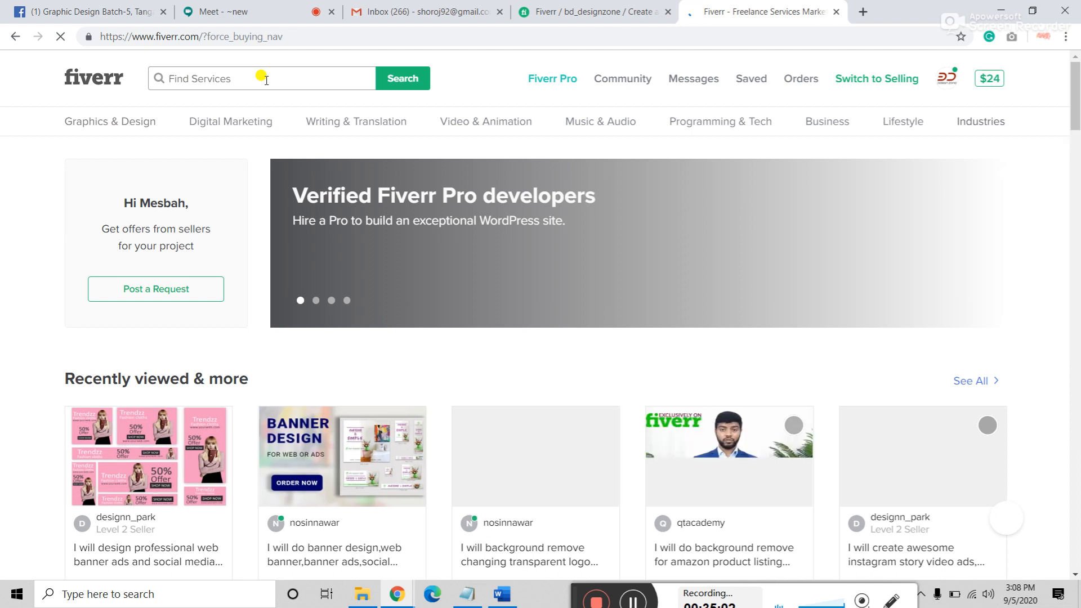
text(backgrou)
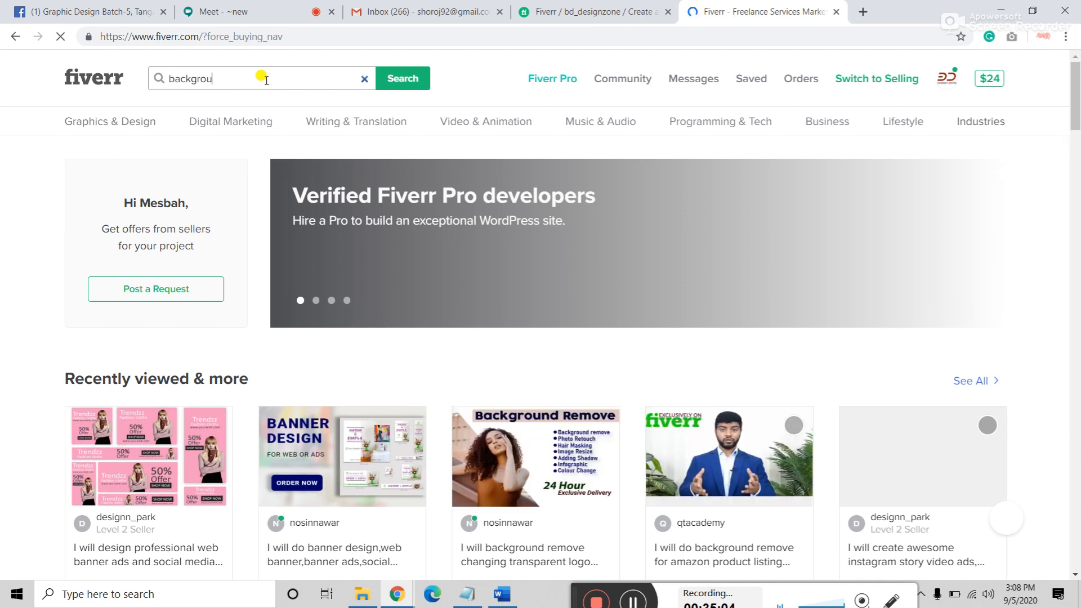
text(nd remove)
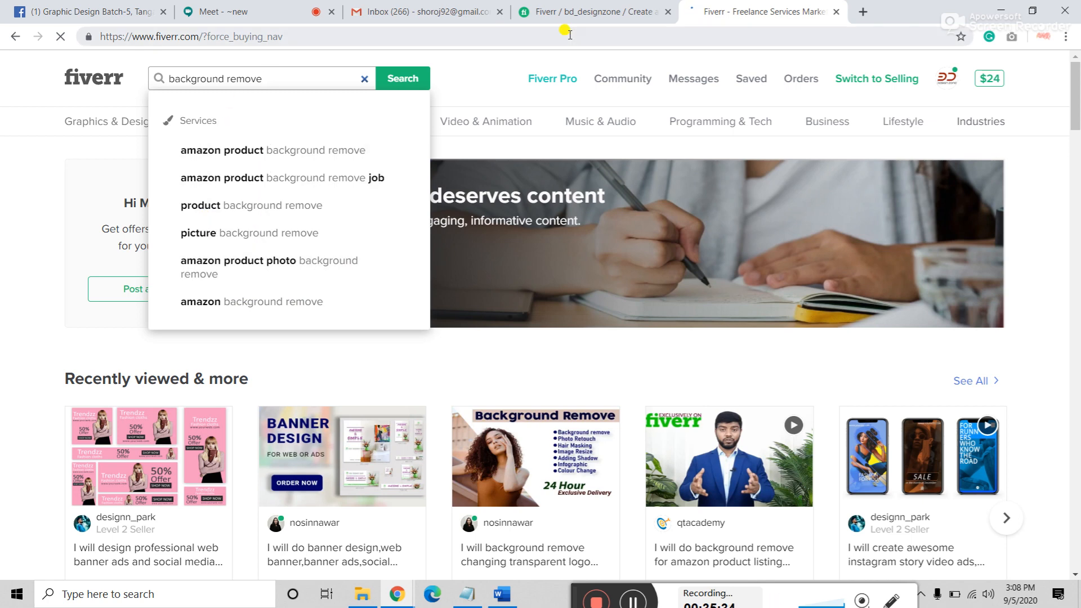
click(569, 12)
scroll(376, 494, down, 5)
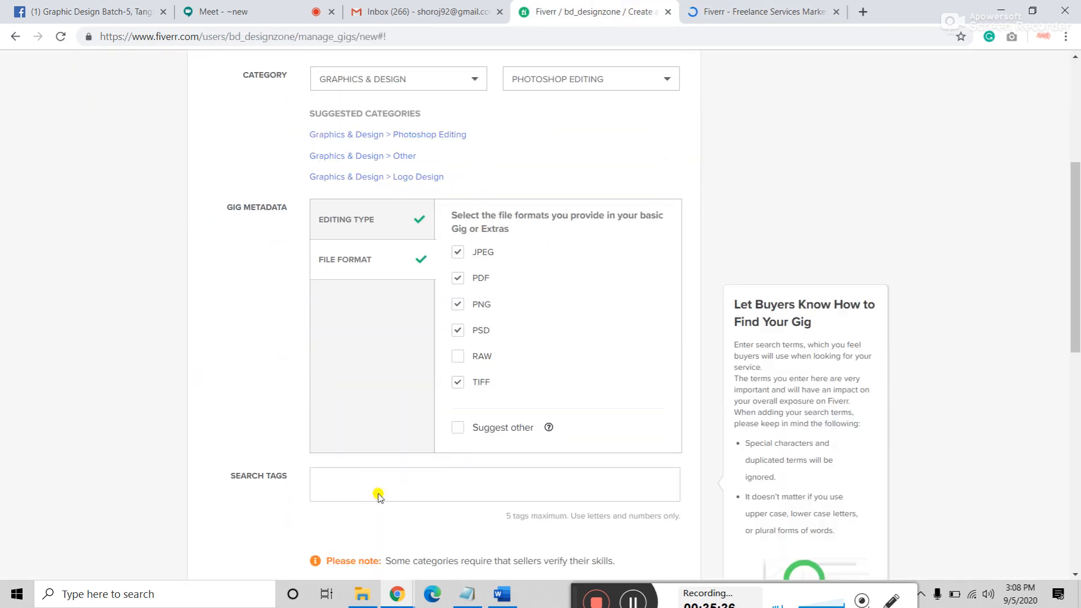
Step: Add 'background remove' as the gig's first search tag, then switch to the marketplace tab
scroll(376, 484, down, 1)
click(367, 412)
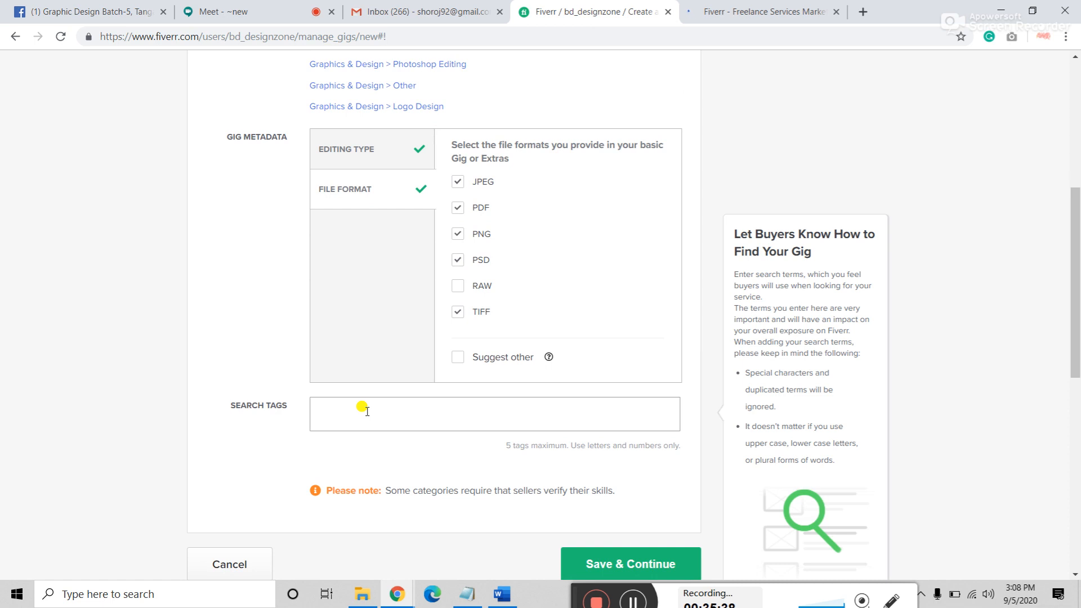
text(back)
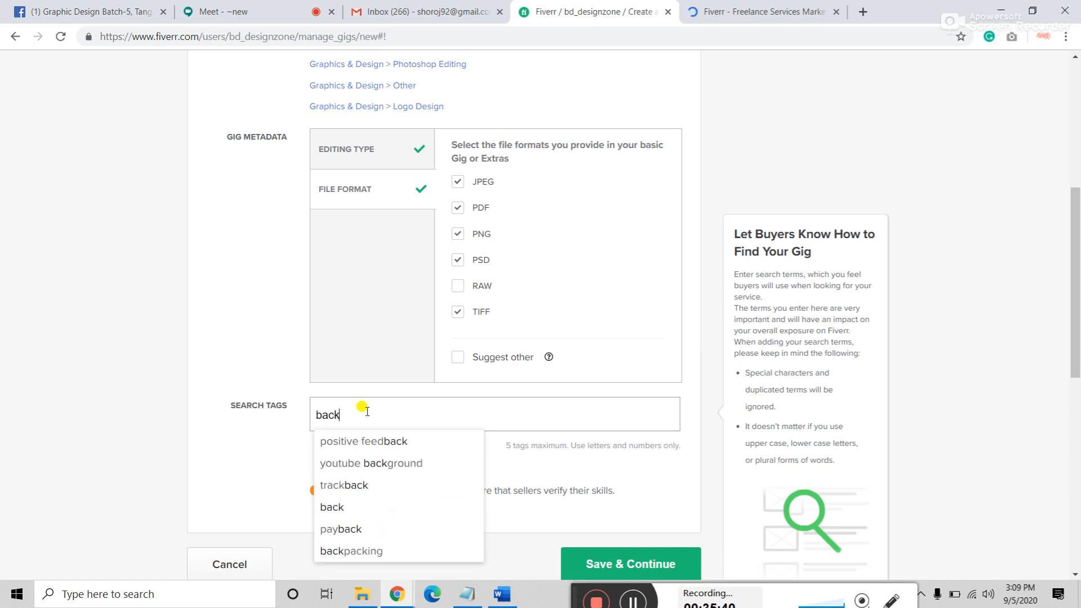
text(gro)
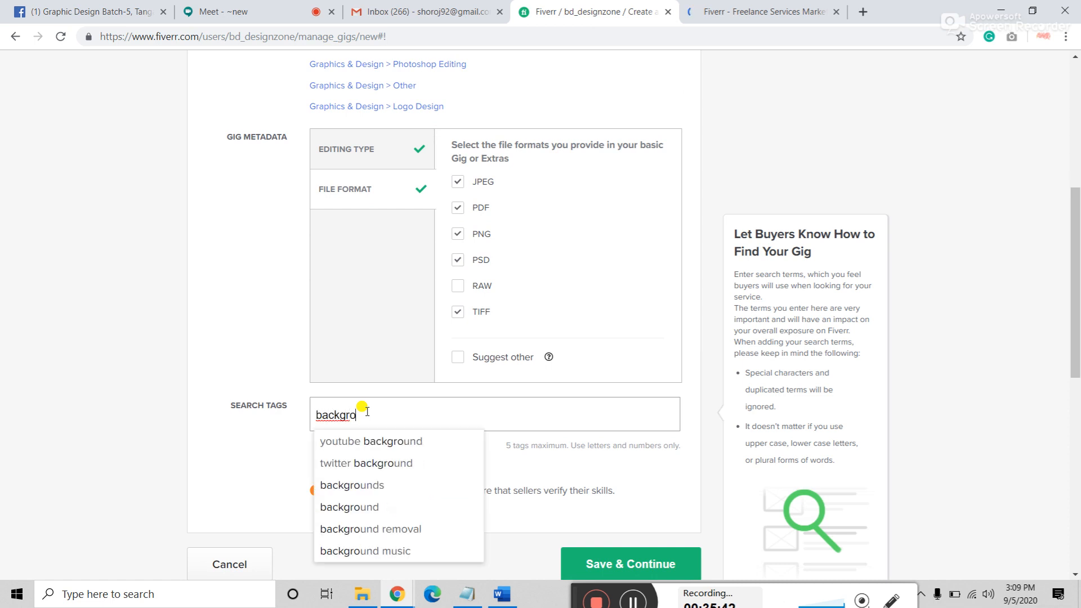
text(und )
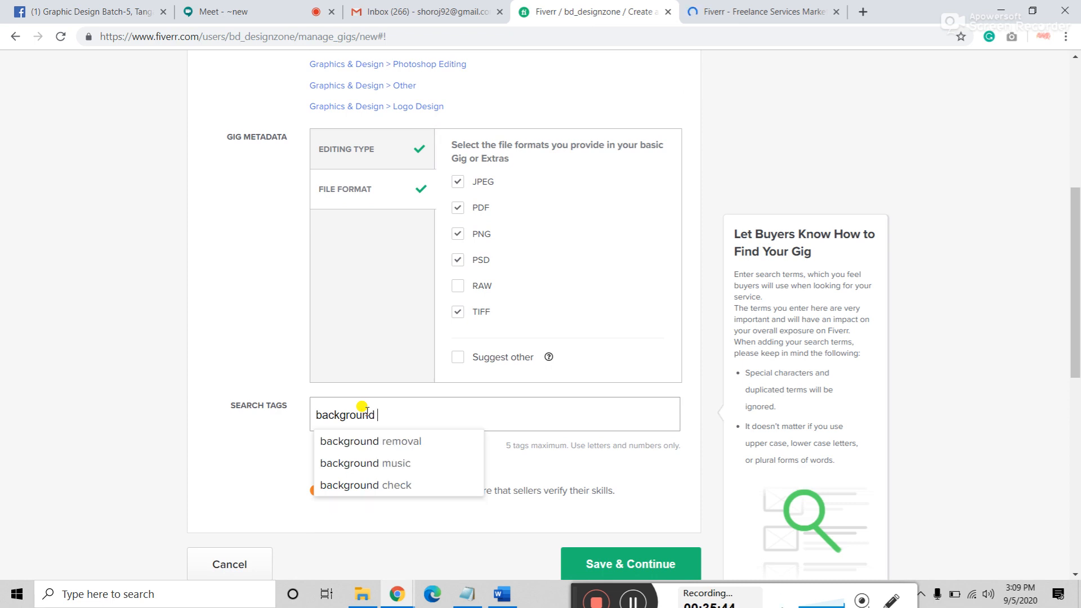
text(remove)
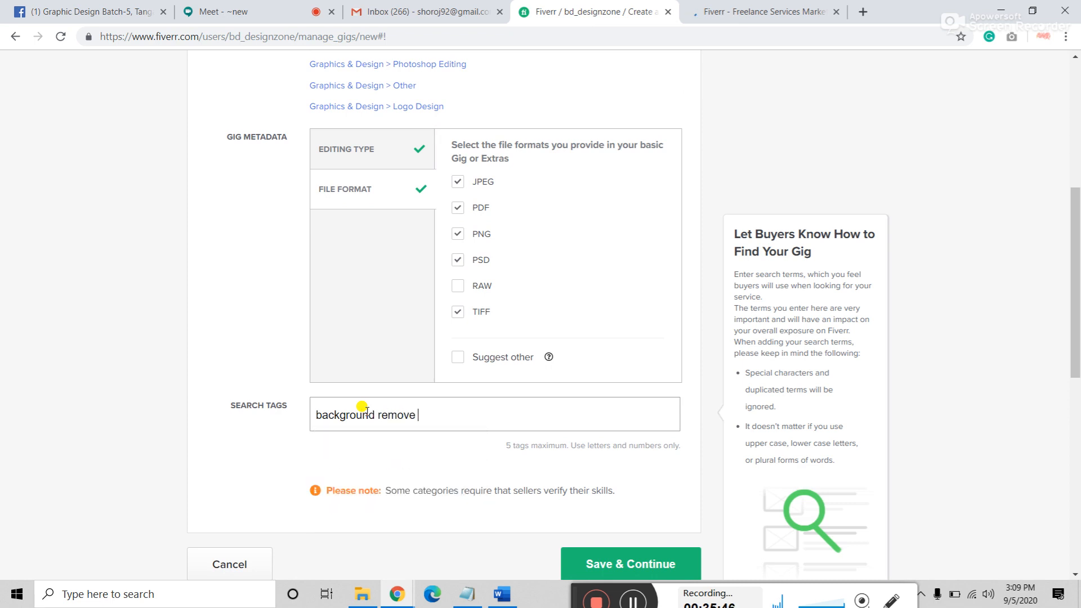
key(Return)
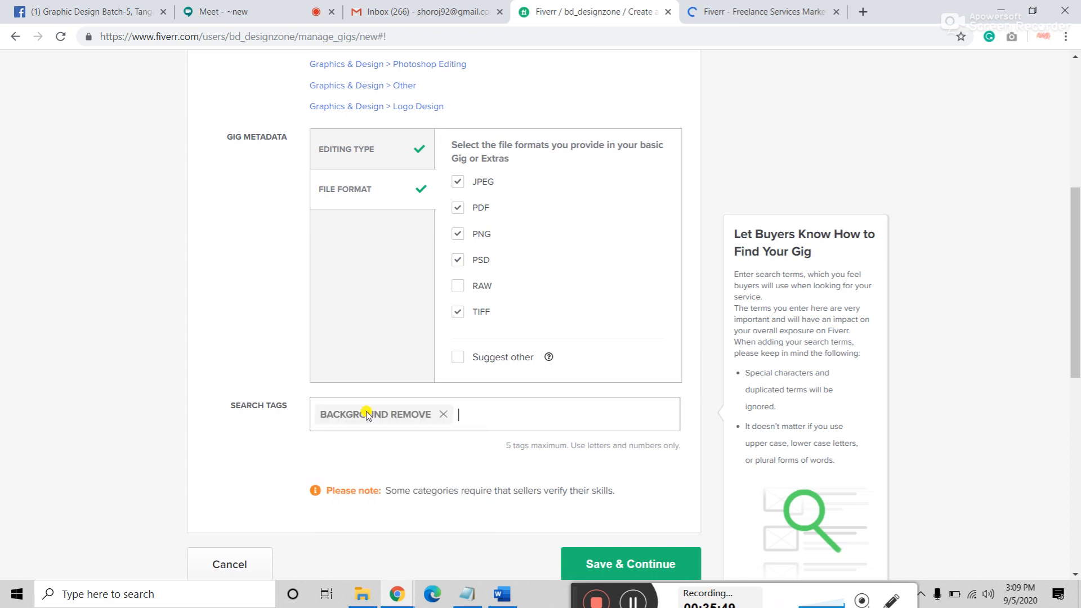
click(760, 11)
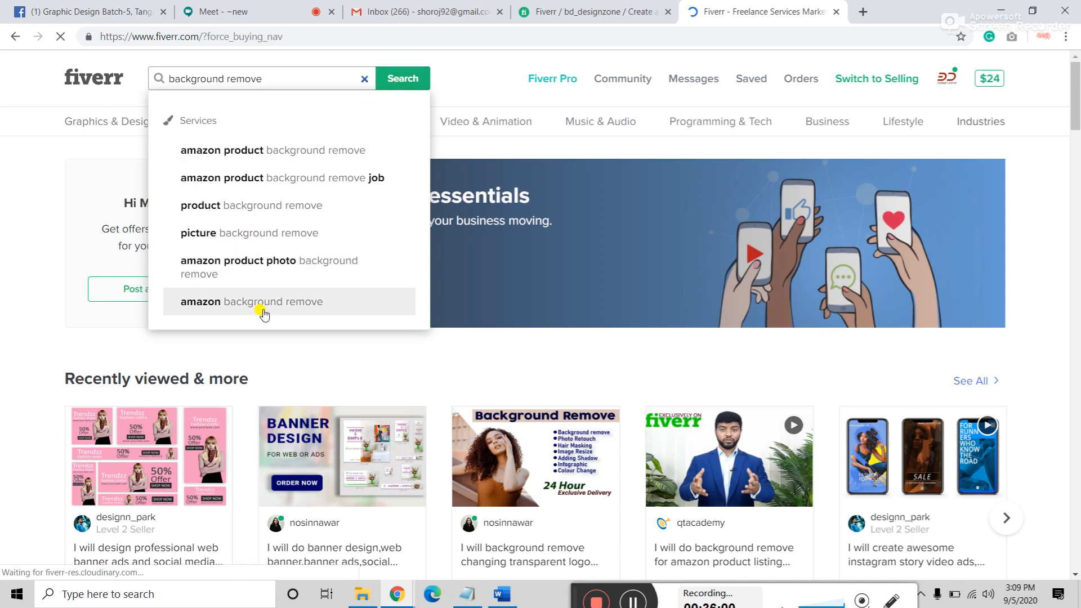
Step: Replace the marketplace search text with 'remove' to view its suggestions, then return to the gig form
drag(265, 78, 225, 79)
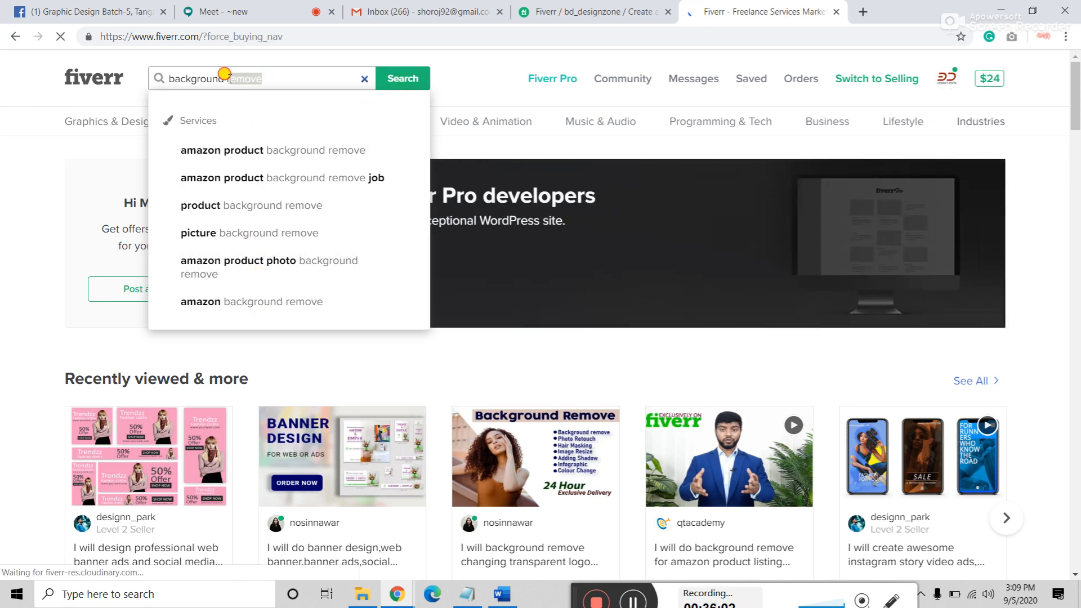
key(BackSpace)
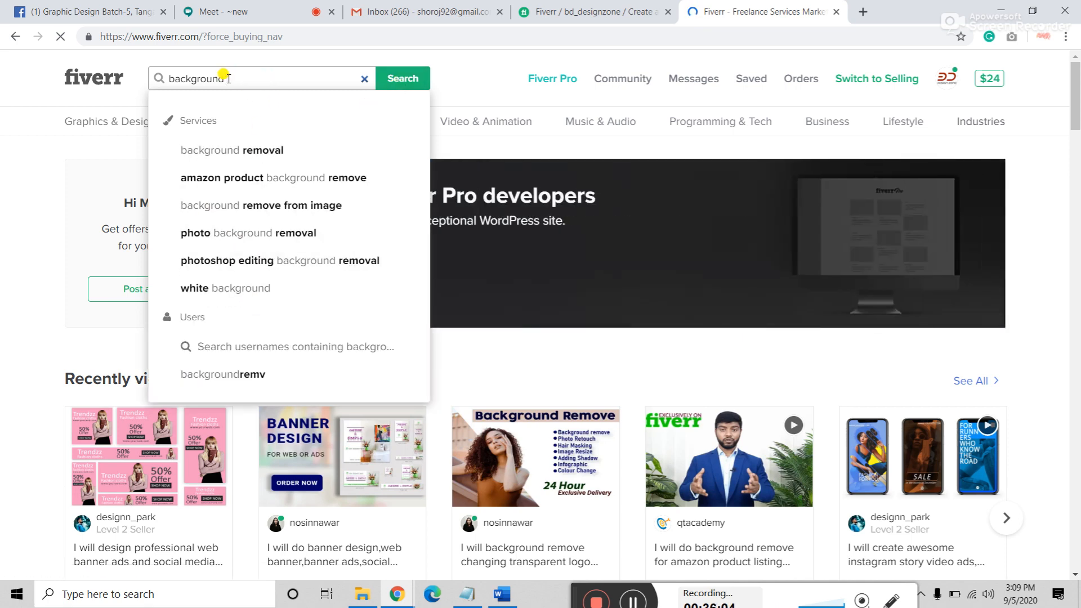
key(ctrl+a)
key(BackSpace)
text(re)
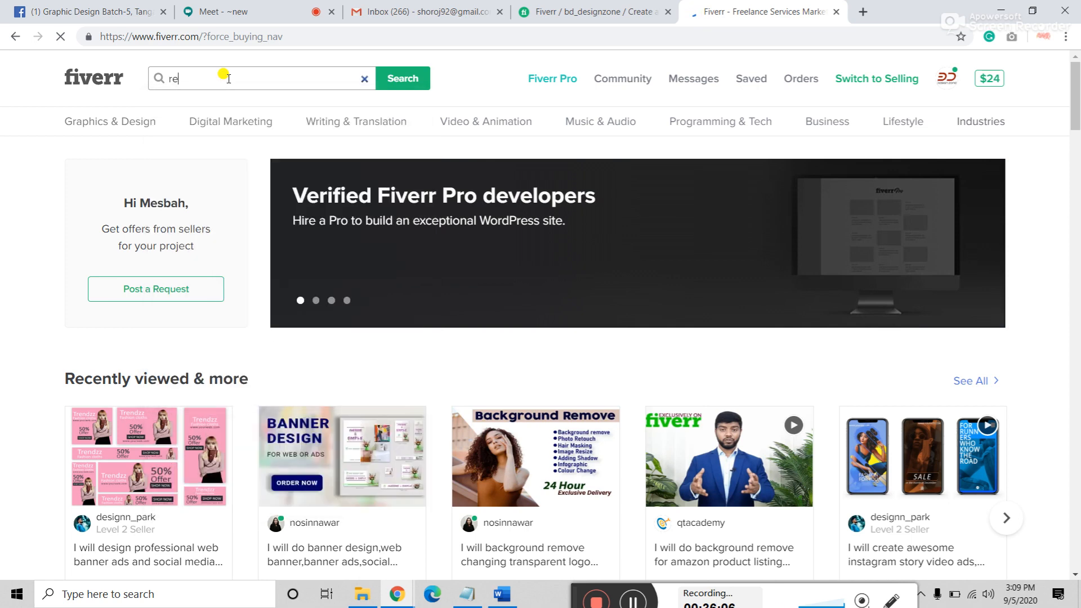
text(move)
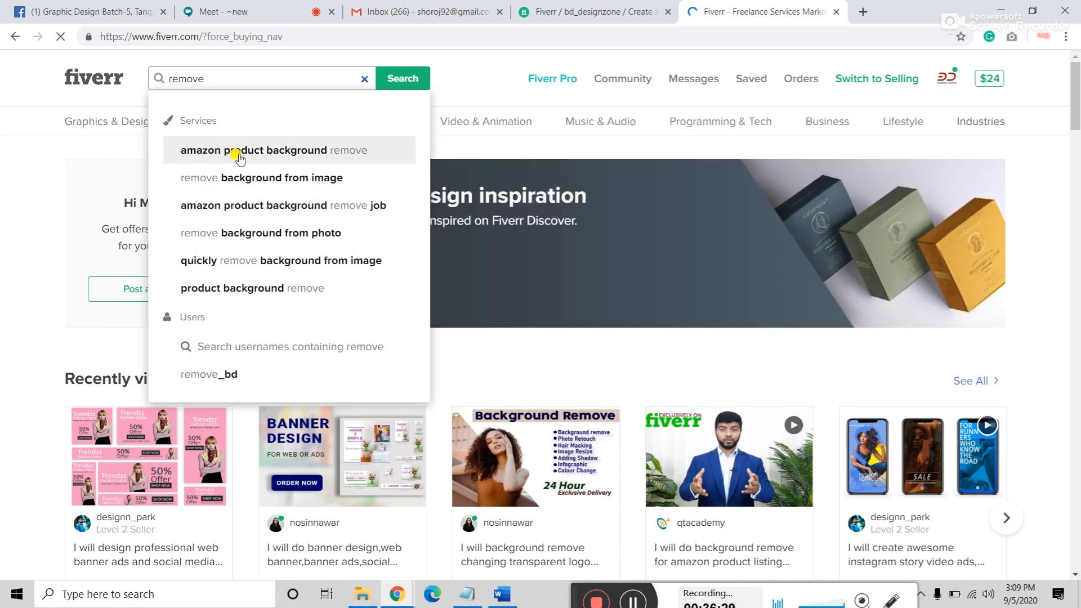
click(591, 12)
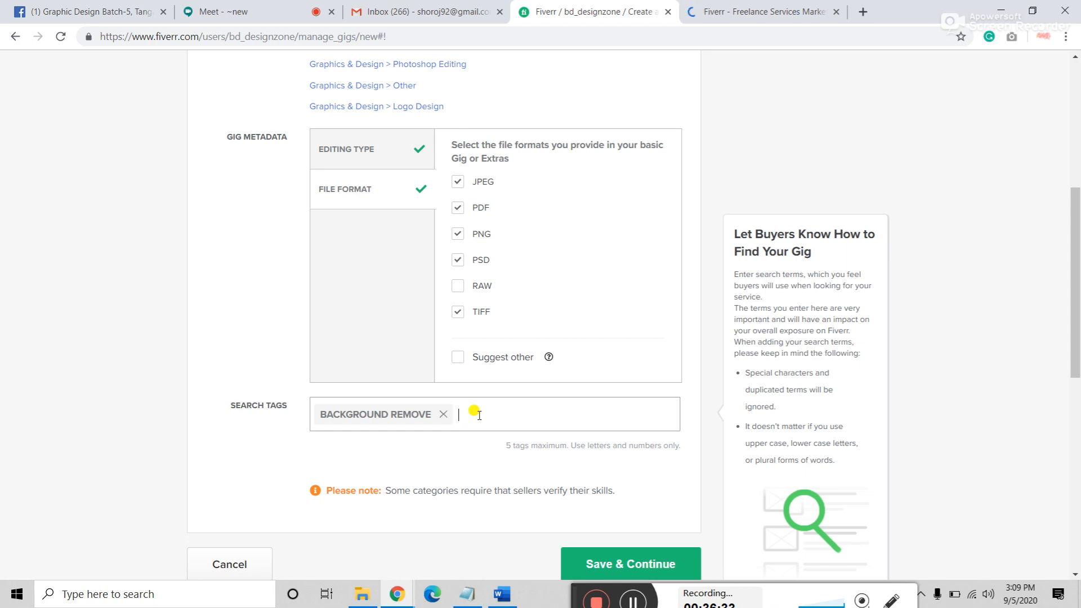
Step: Add 'PRODUCT BACKGROUND REMOVE' as the second search tag, comparing against marketplace suggestions
click(718, 13)
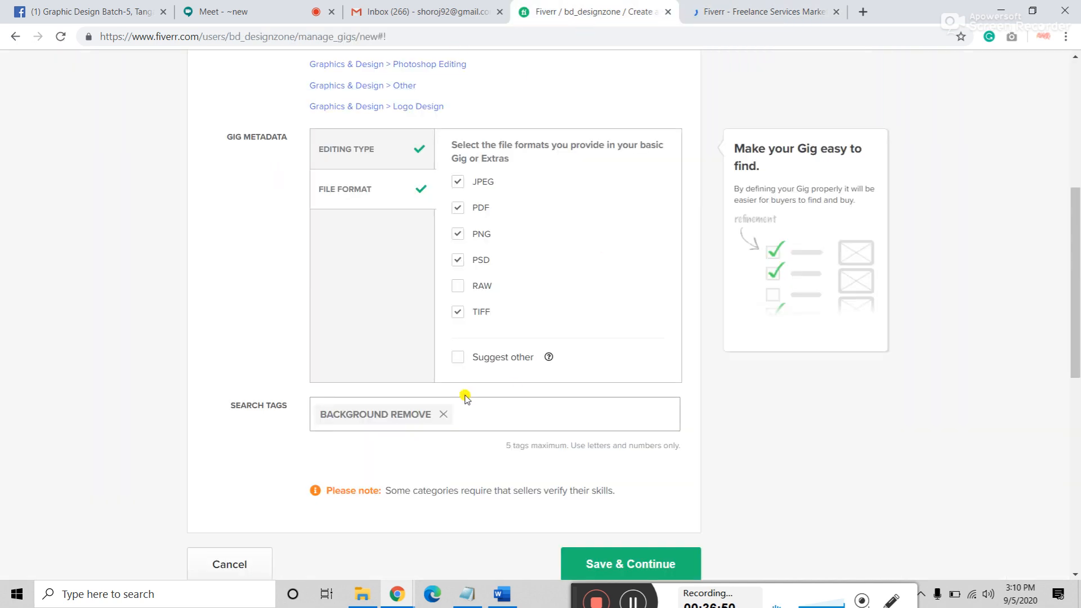
click(716, 7)
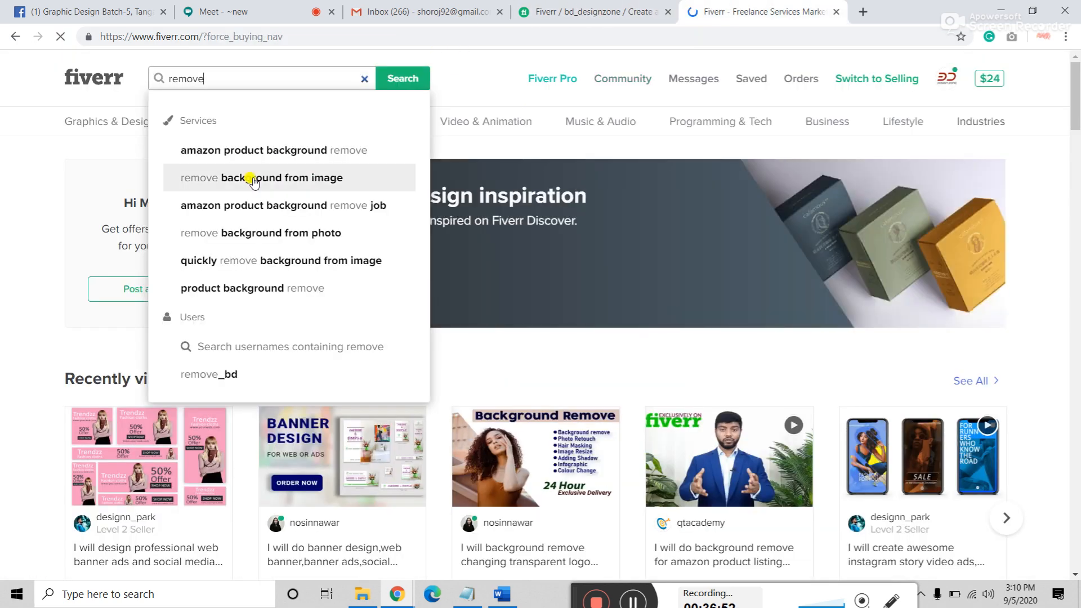
click(605, 11)
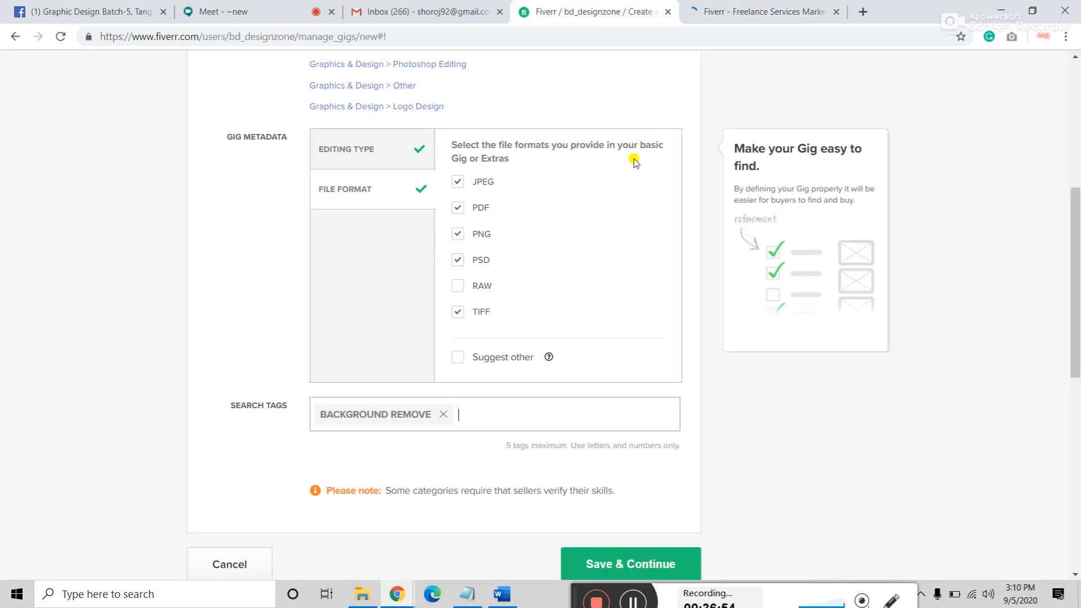
text(prod)
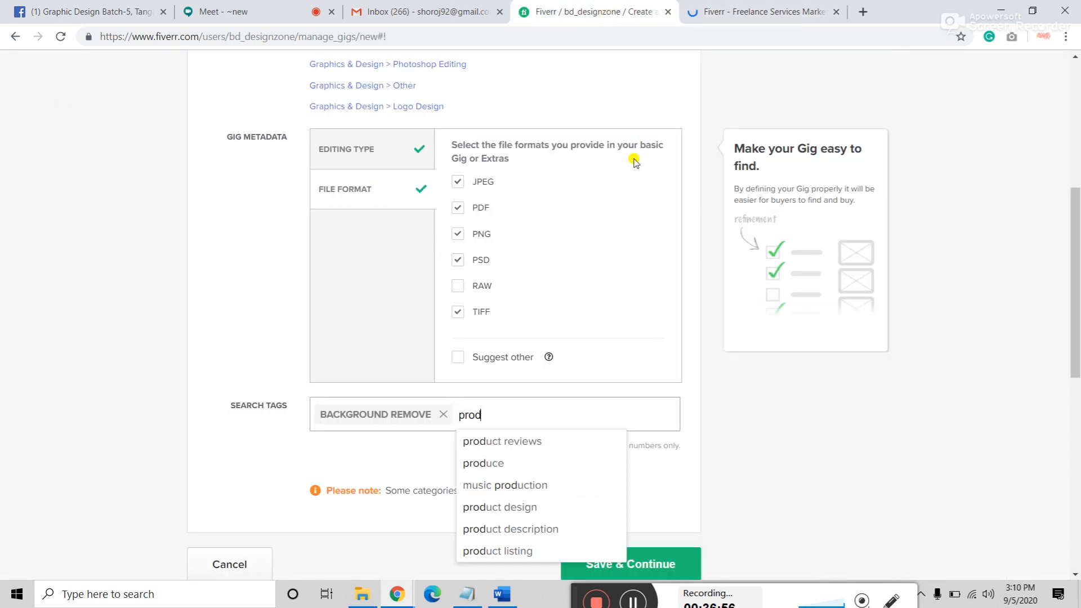
text(uct )
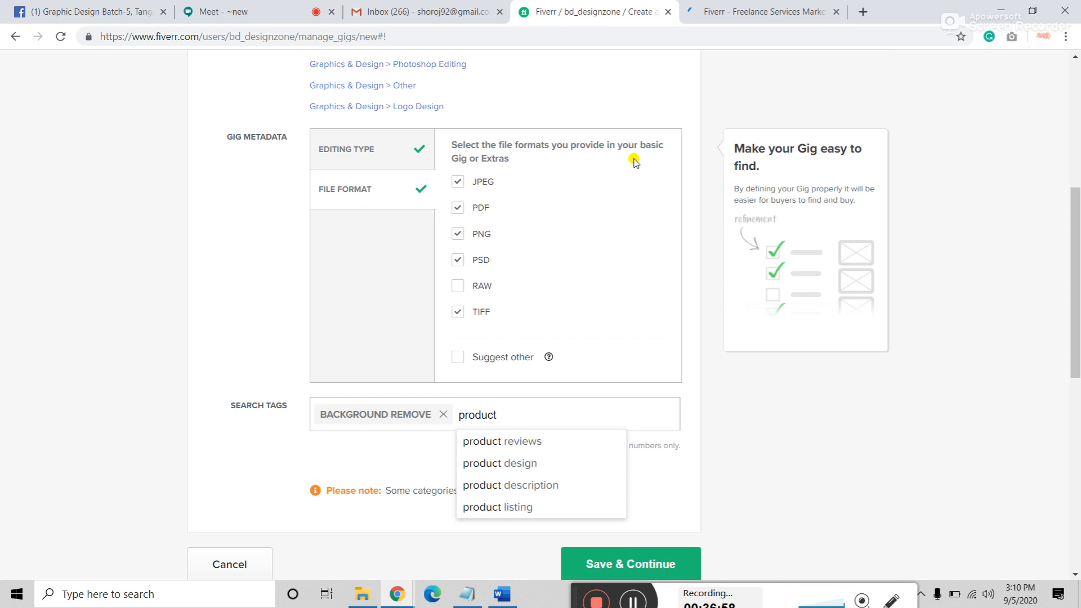
text(background remove)
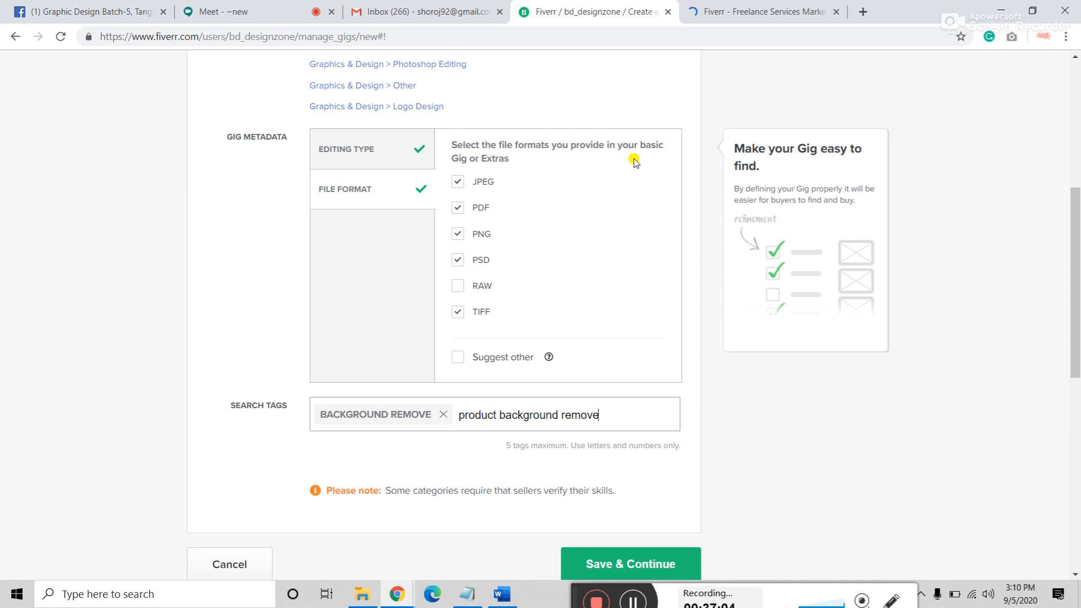
key(Return)
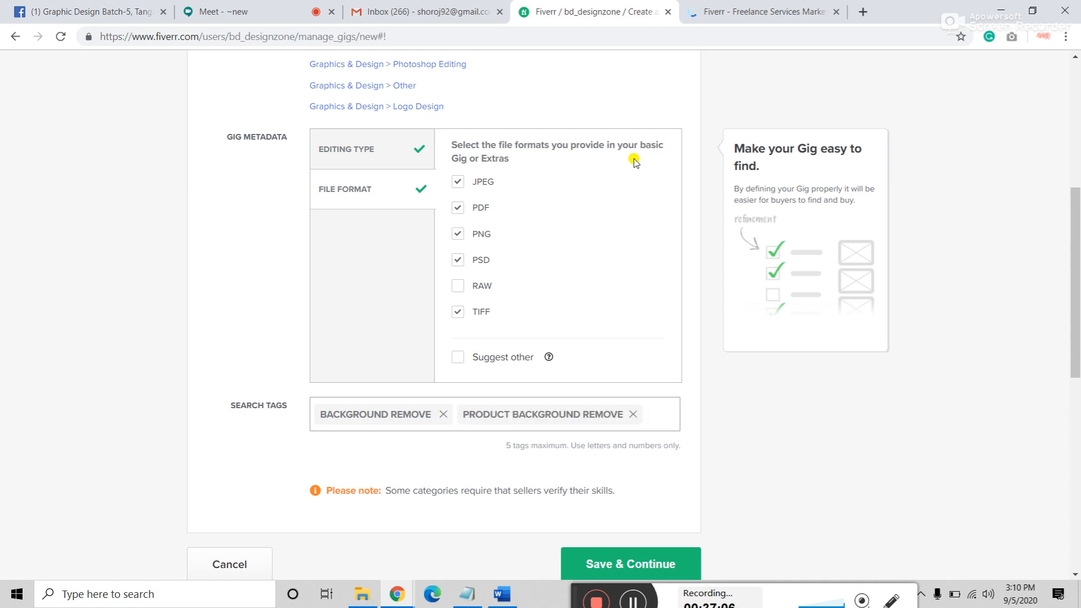
click(760, 12)
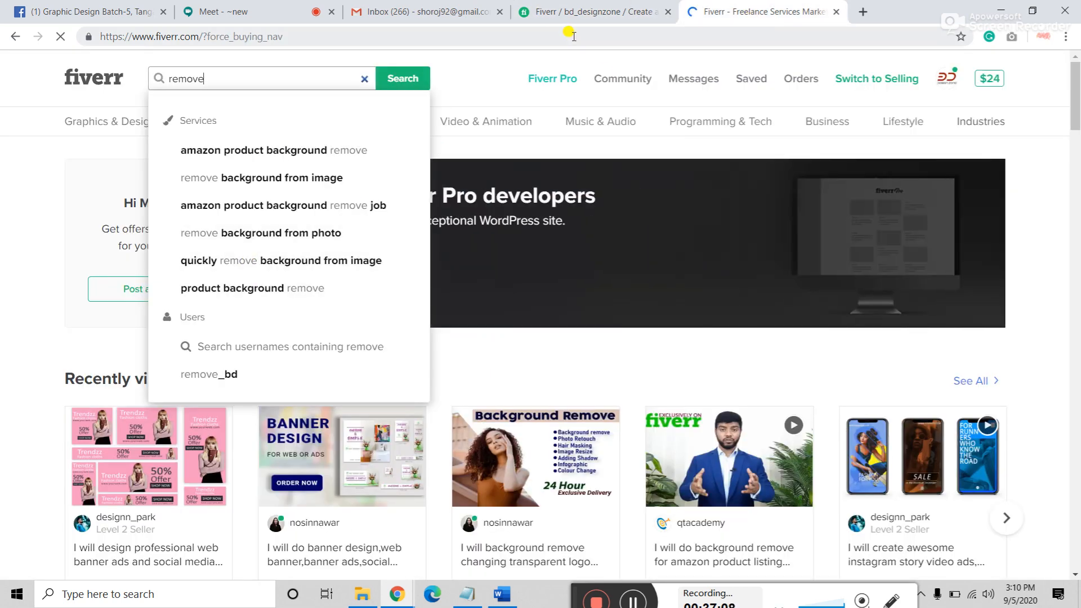
click(597, 11)
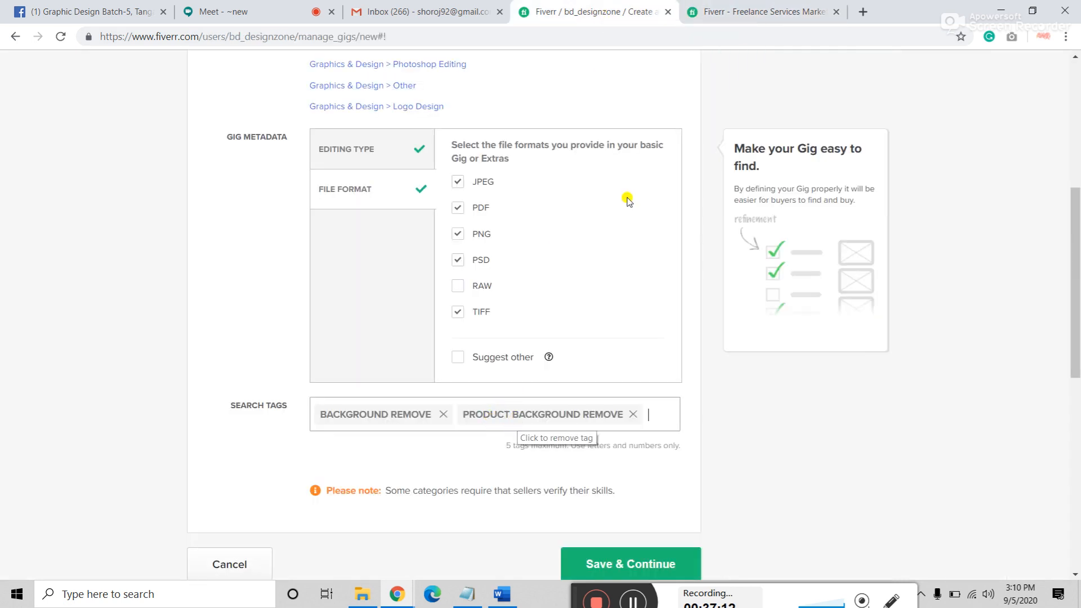
click(760, 12)
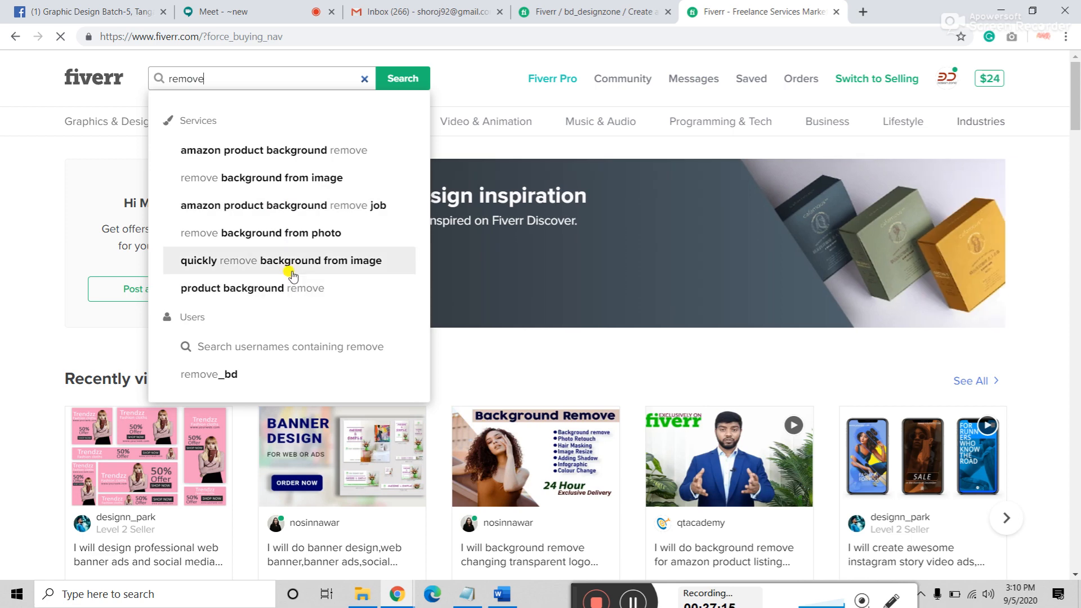
Step: Search the marketplace for 'background remove' and scroll through the competing $5 gigs
double_click(224, 79)
text(backg)
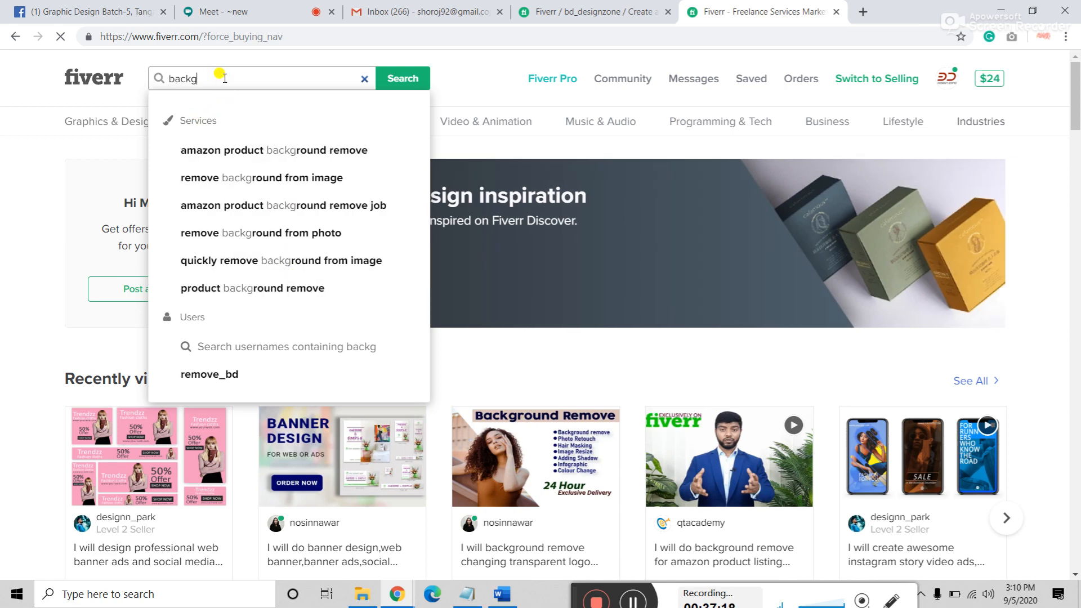
text(round remove)
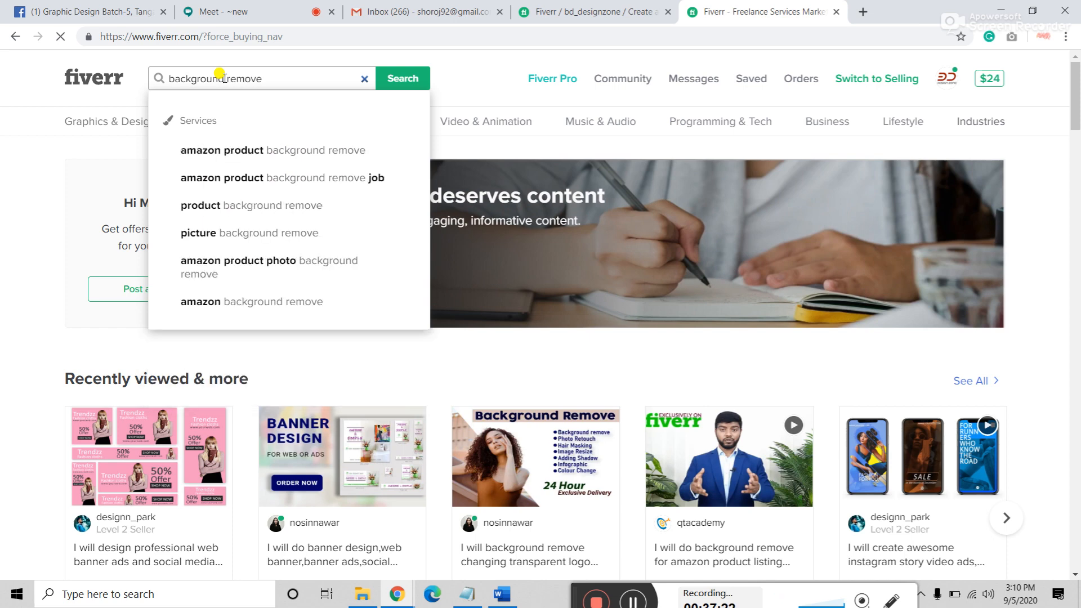
click(416, 79)
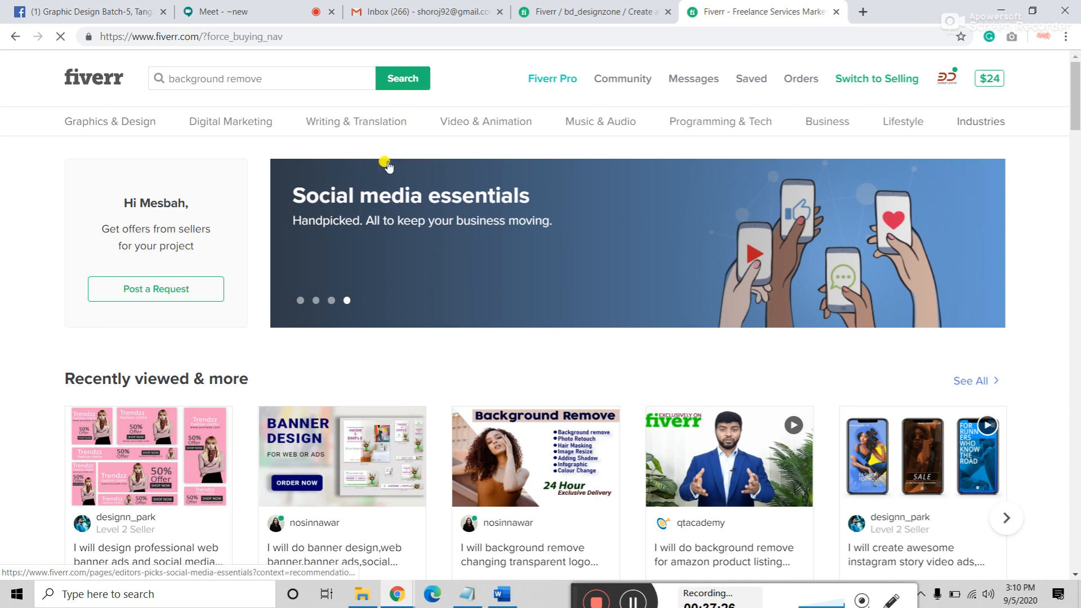
click(404, 80)
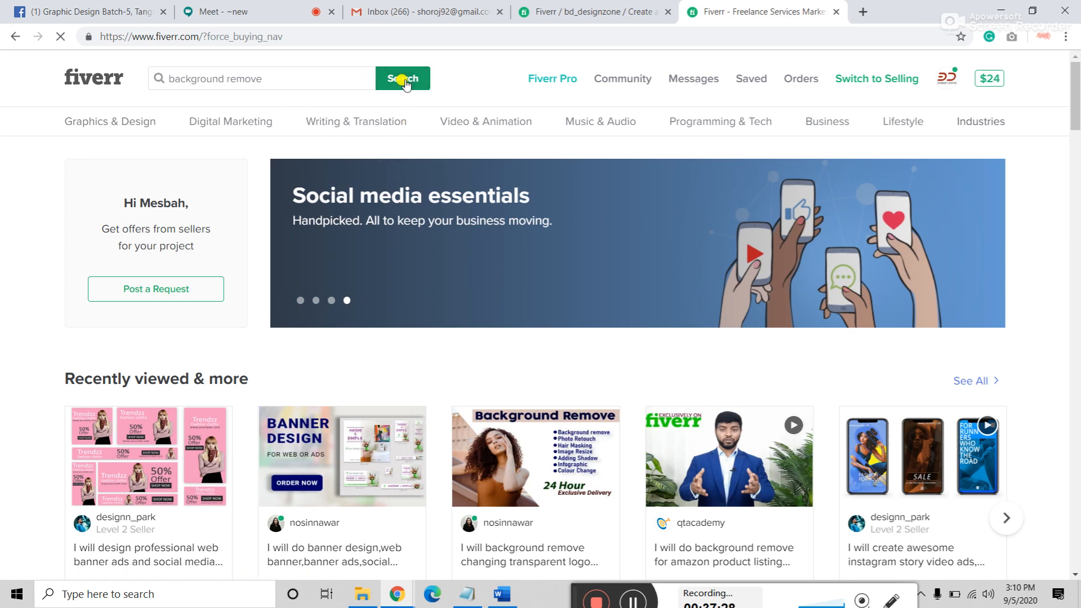
click(287, 78)
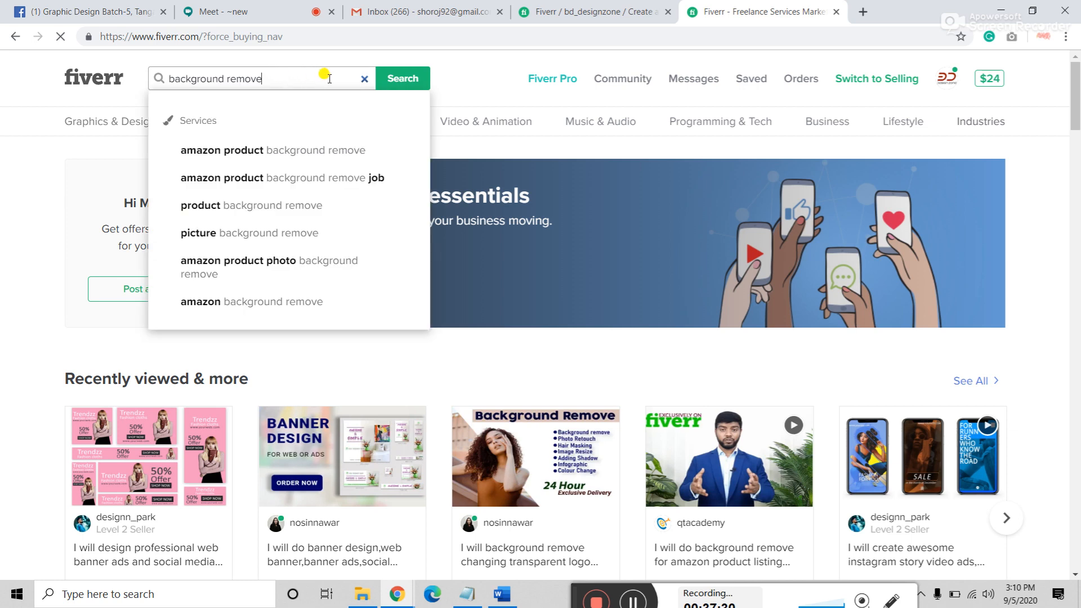
click(411, 79)
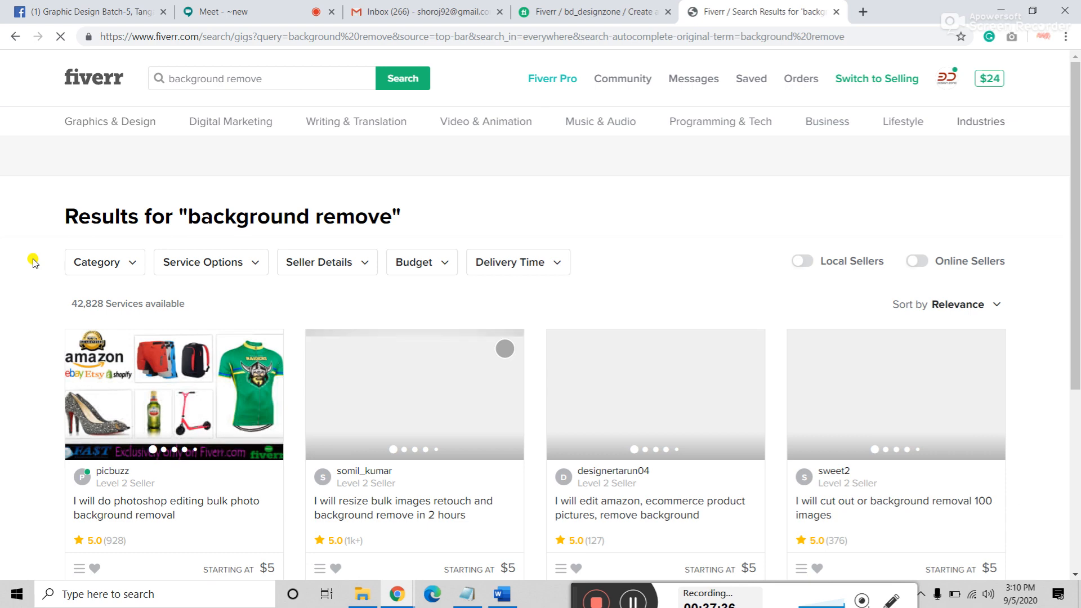
scroll(34, 262, down, 4)
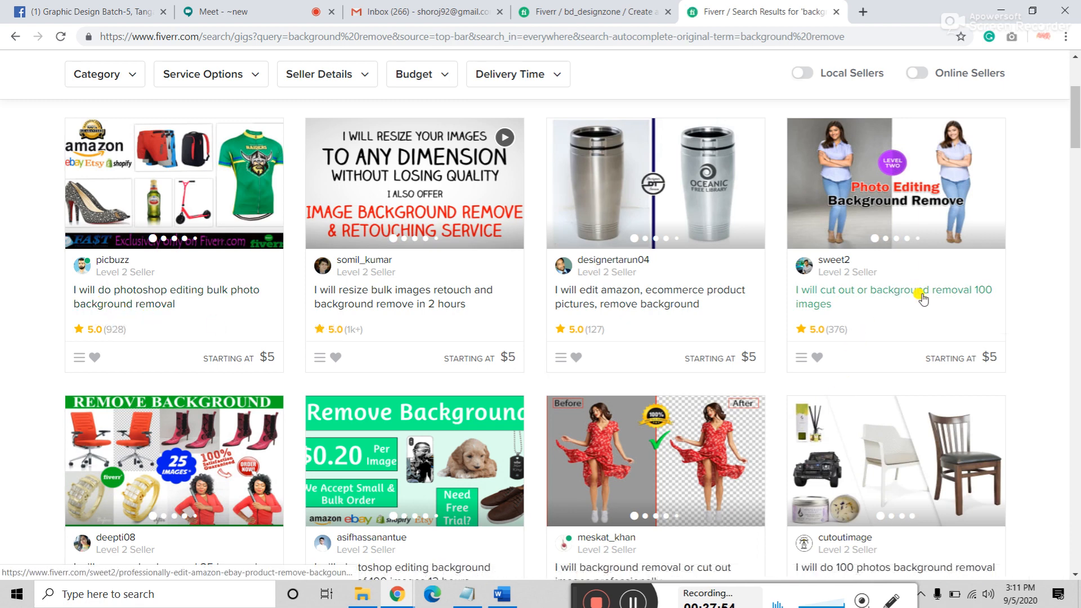
scroll(436, 318, down, 1)
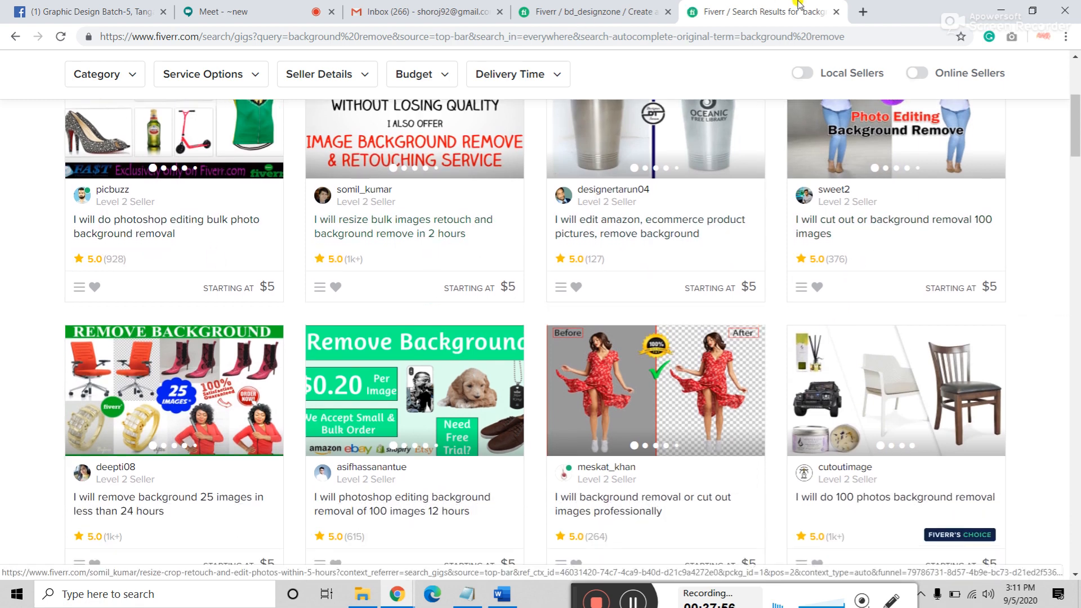
click(583, 6)
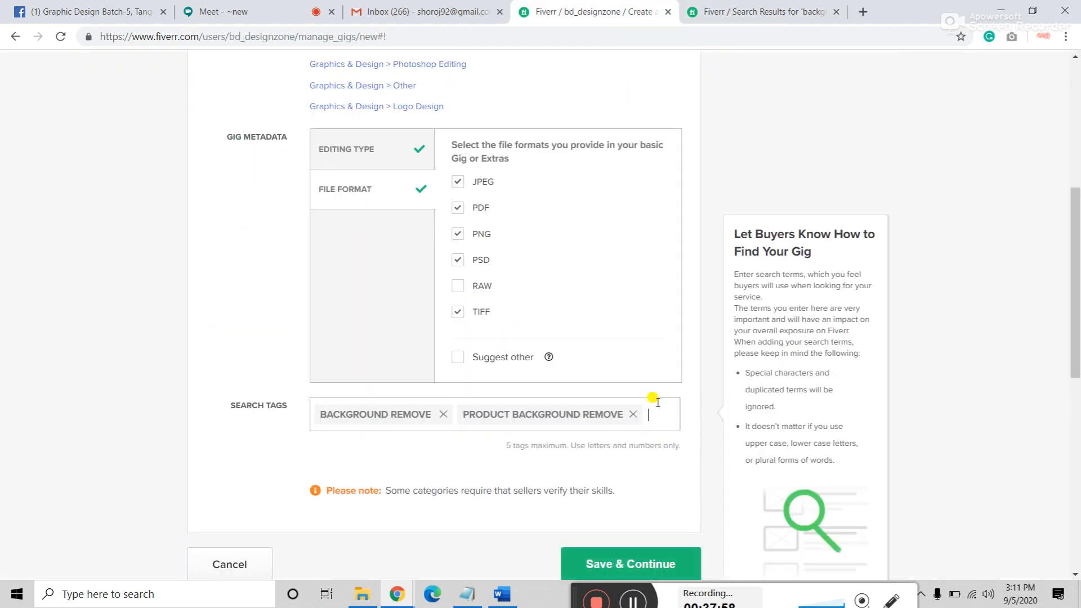
Step: Add BACKGROUND REMOVAL, PHOTOSHOP WORK and PHOTO EDITING as search tags
text(bak)
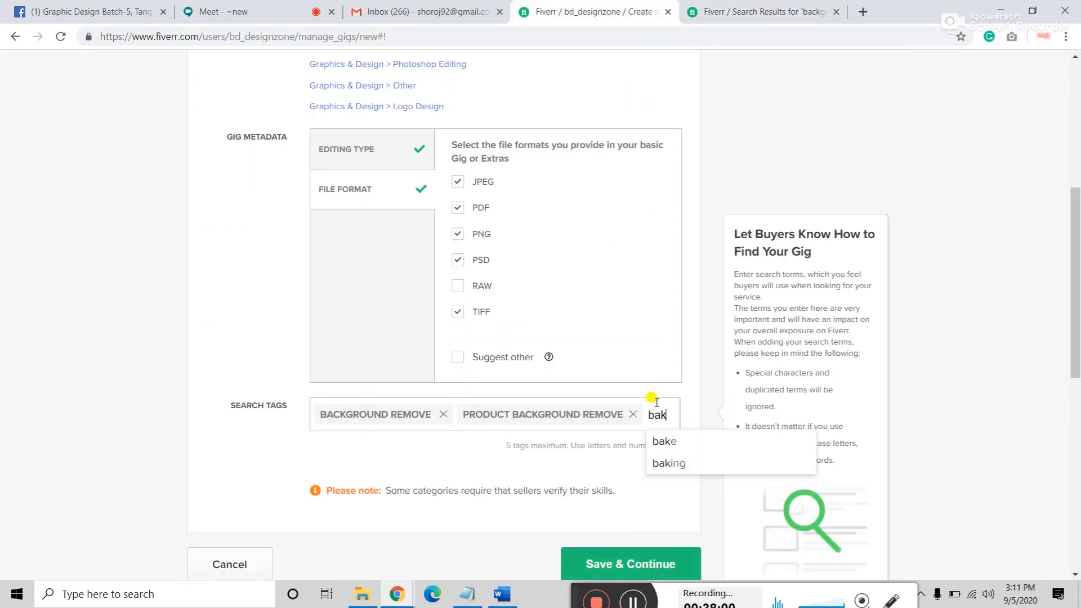
key(BackSpace)
text(ckgr)
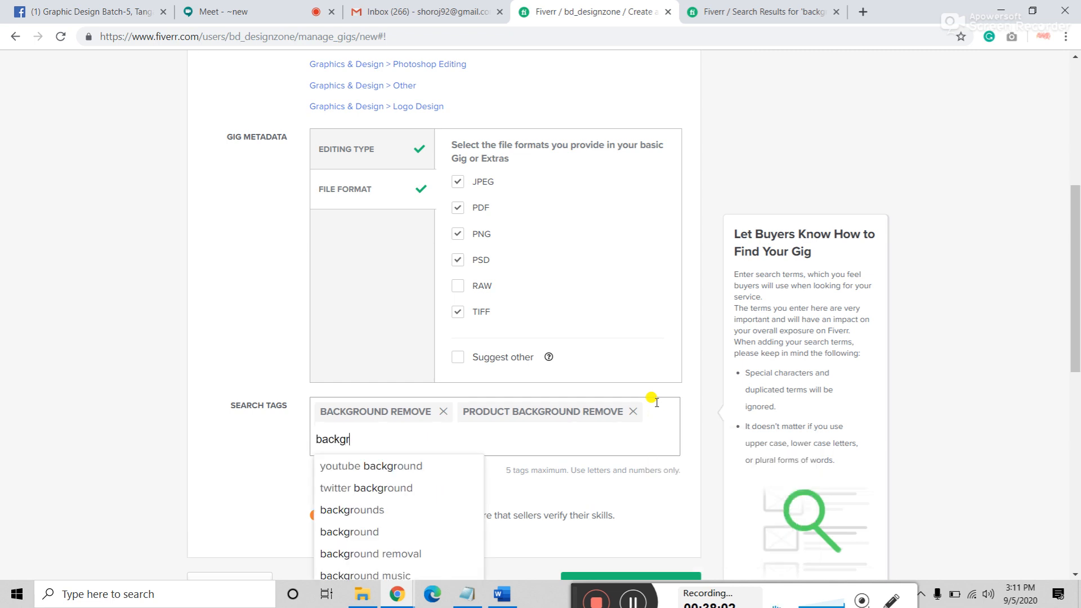
text(ound)
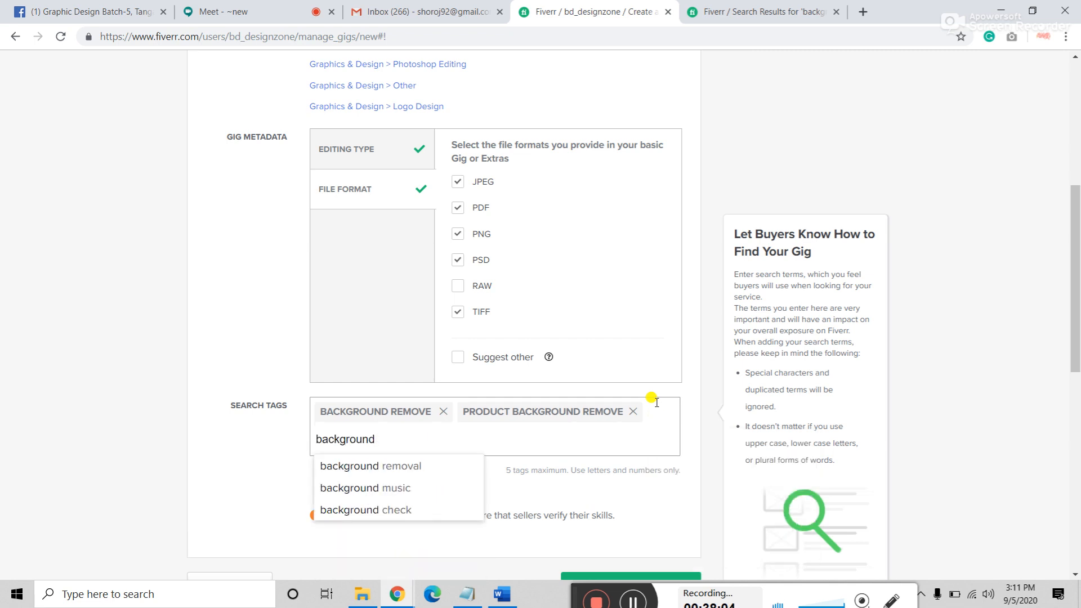
click(434, 466)
text(p)
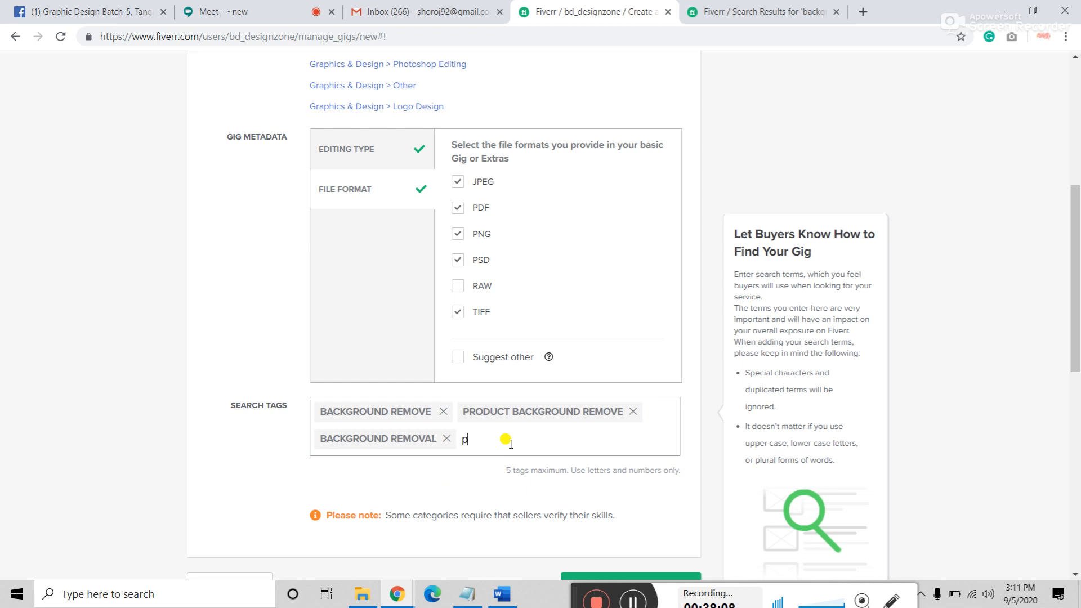
text(hotoshop )
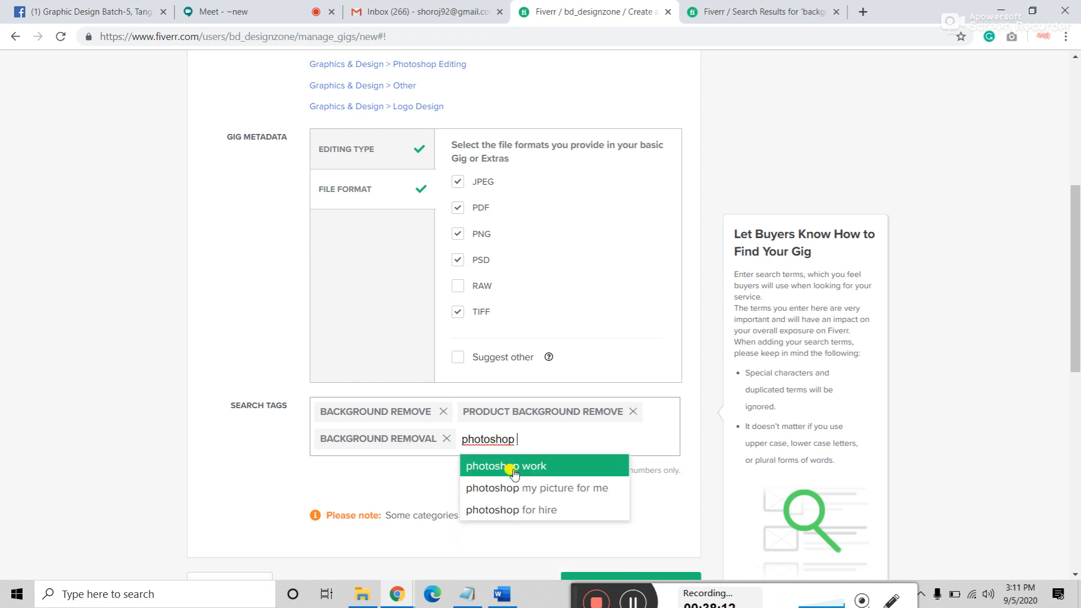
text(e)
key(BackSpace)
click(514, 468)
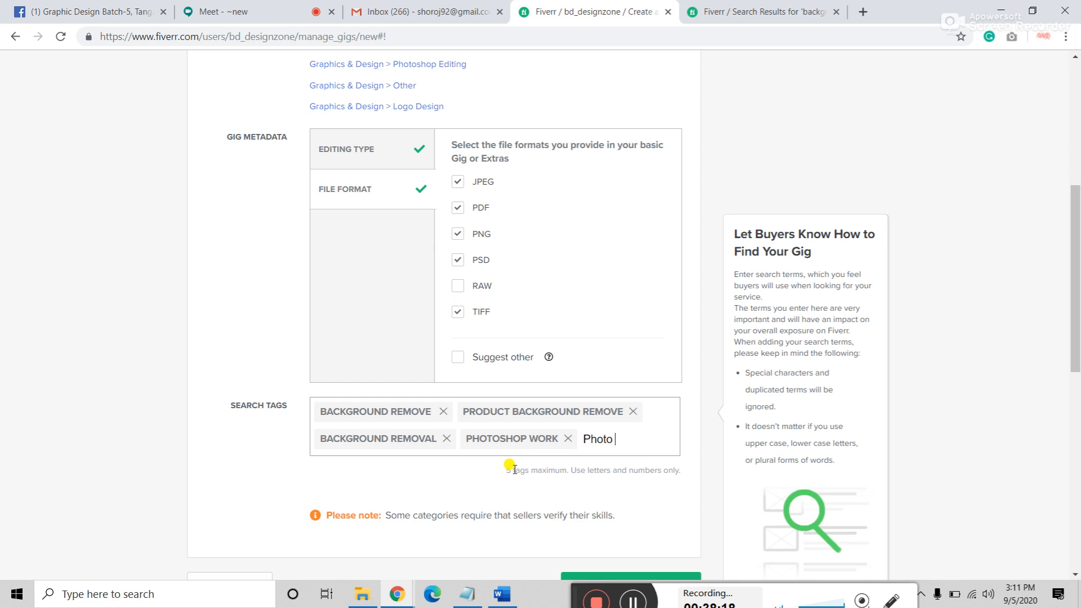
text(Photo editing)
key(Return)
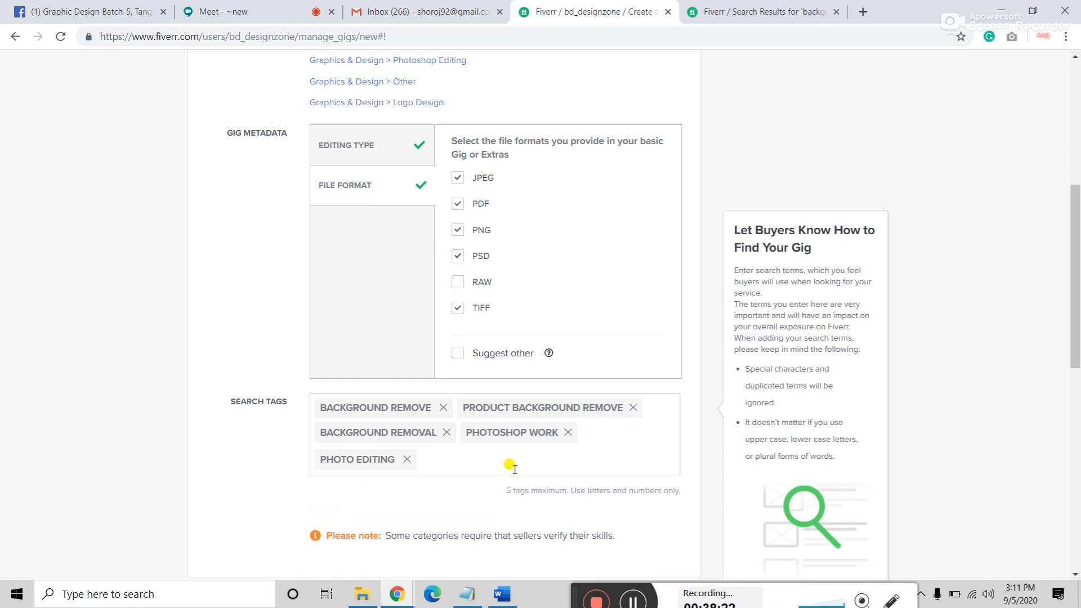
Step: Save the overview, then delete the over-long PRODUCT BACKGROUND REMOVE tag
scroll(644, 406, down, 2)
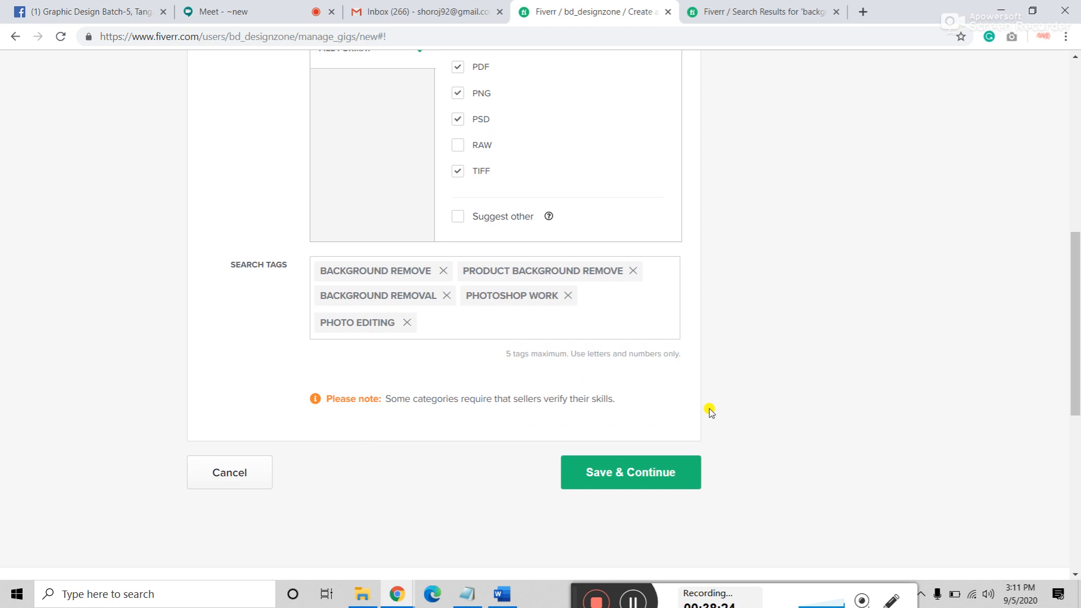
mouse_move(406, 315)
click(632, 479)
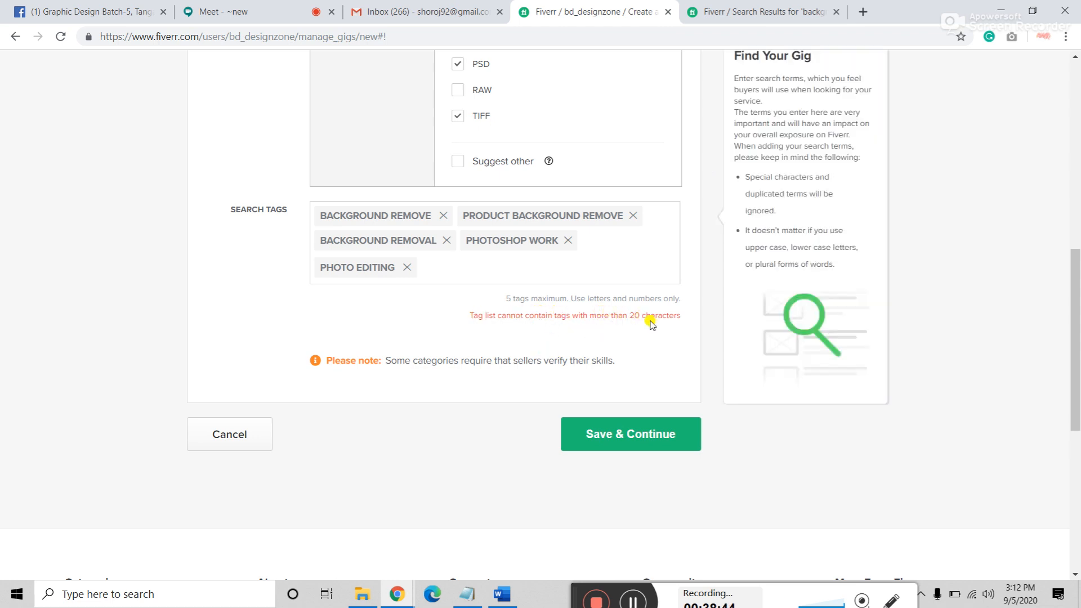
click(633, 217)
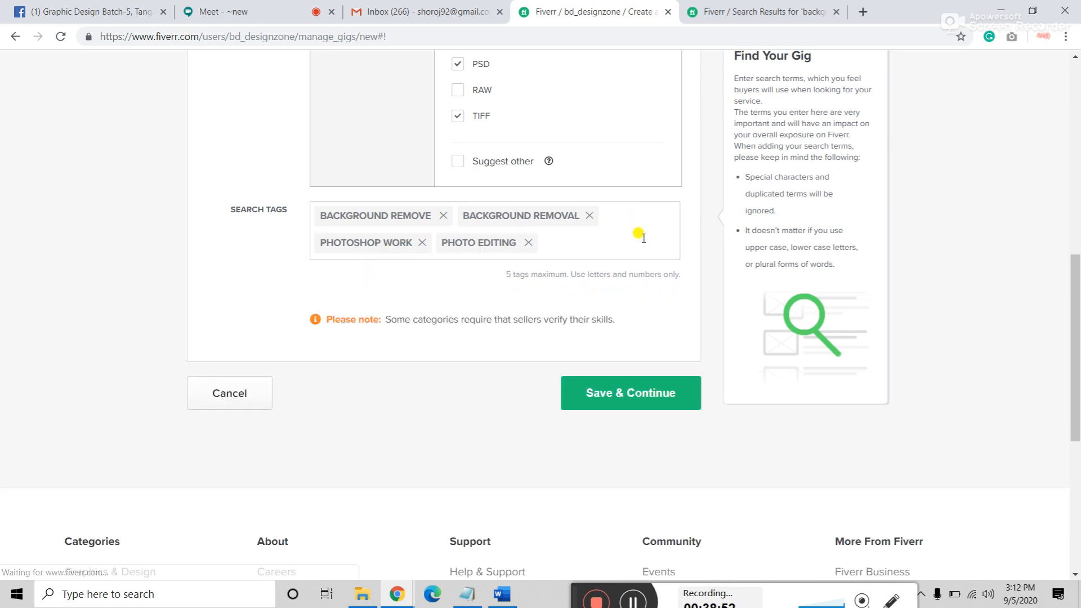
click(562, 240)
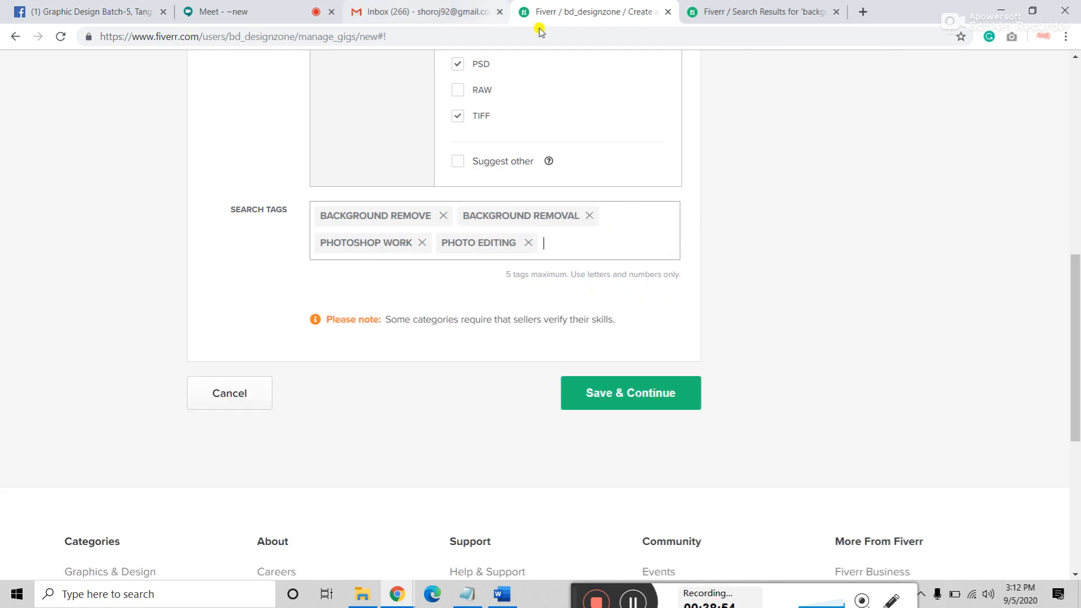
Step: Open two competing background-removal gigs from the search results in new tabs
click(740, 12)
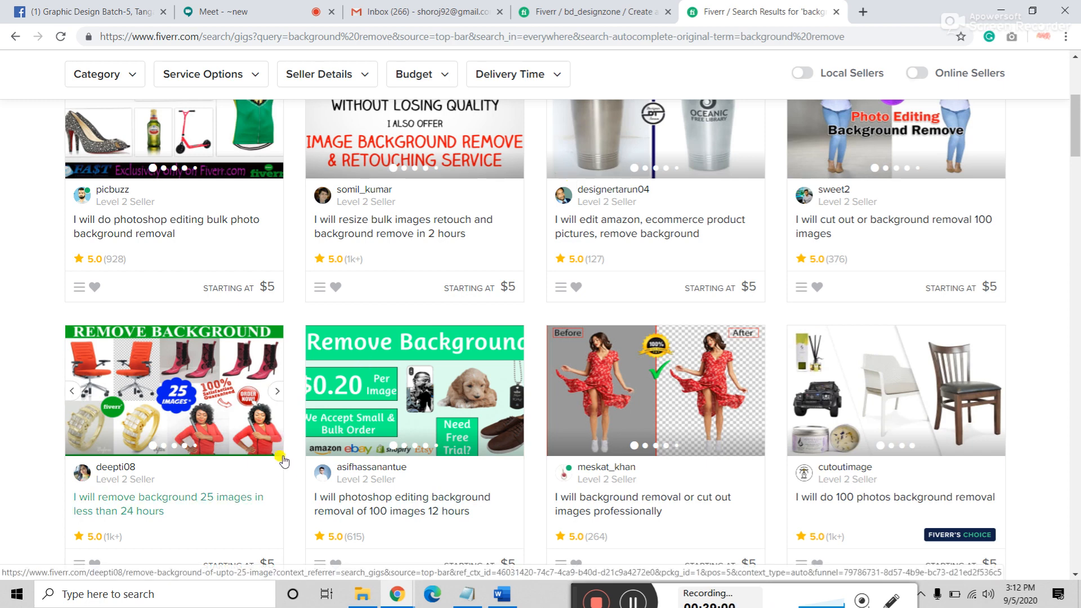
scroll(237, 453, up, 5)
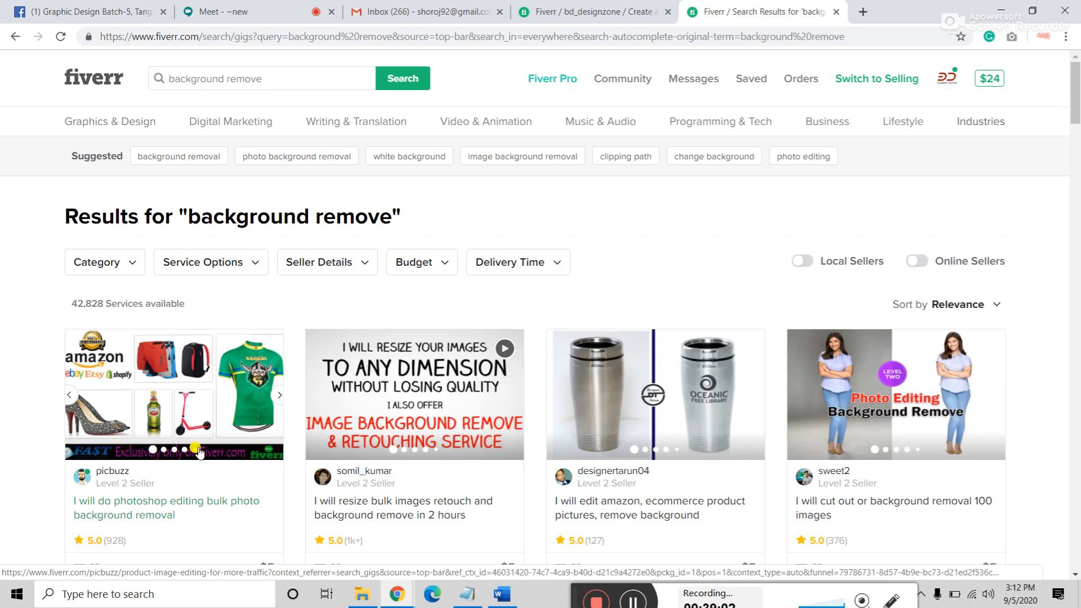
scroll(186, 274, down, 2)
click(187, 273)
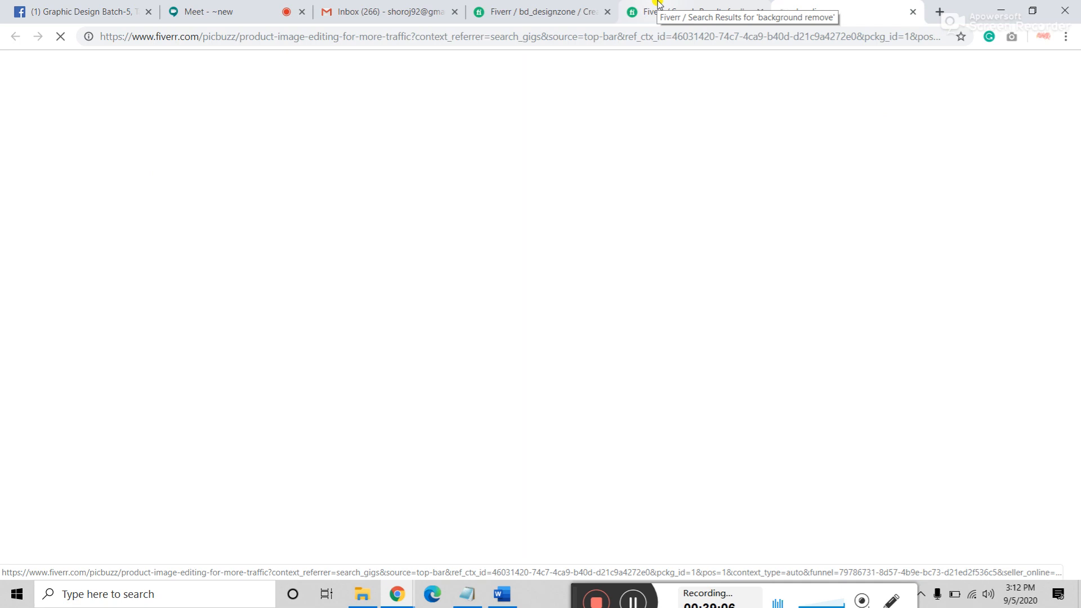
click(687, 8)
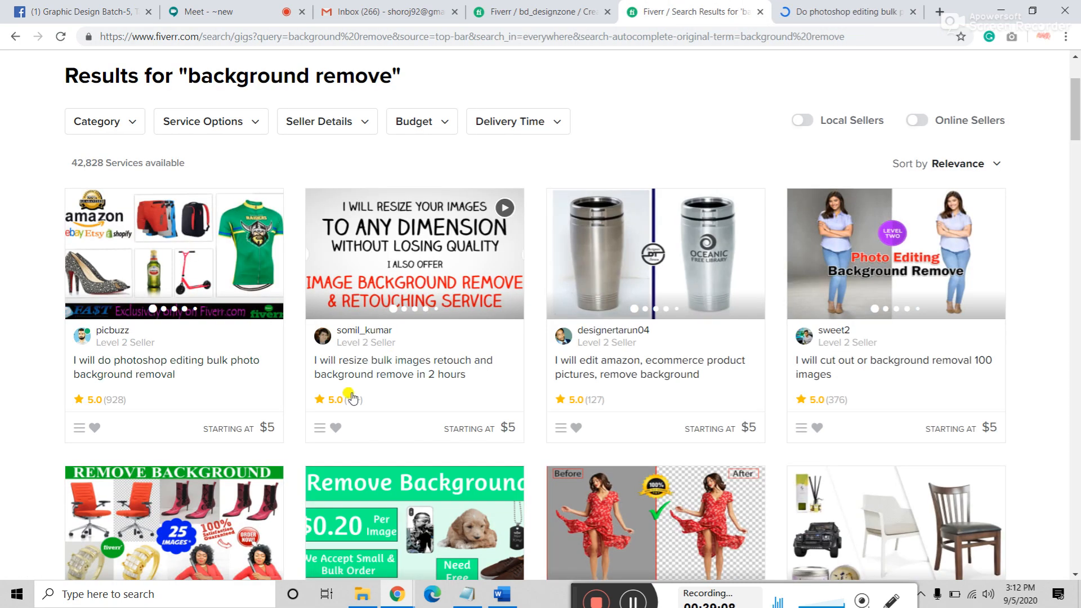
click(386, 364)
Step: Scroll through both competitor gig pages, checking their reviews and tags
click(816, 12)
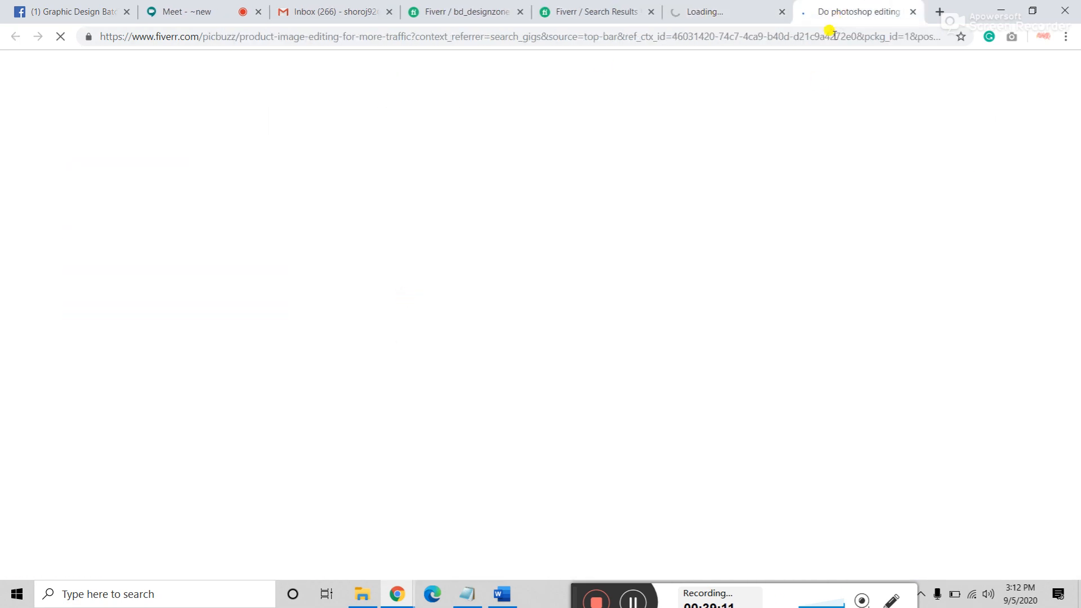
scroll(419, 377, down, 12)
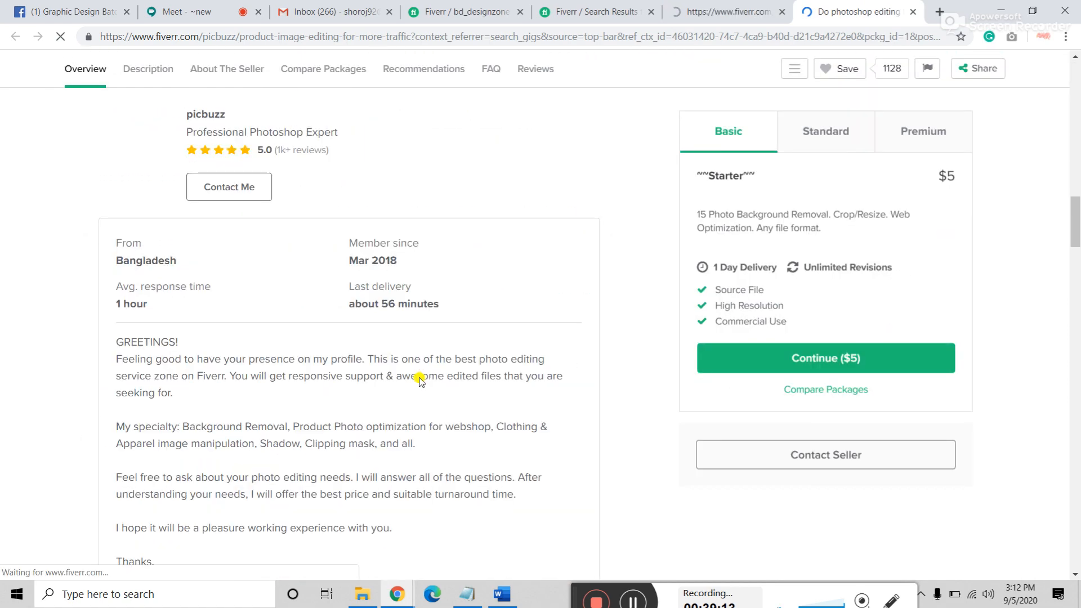
scroll(420, 378, down, 15)
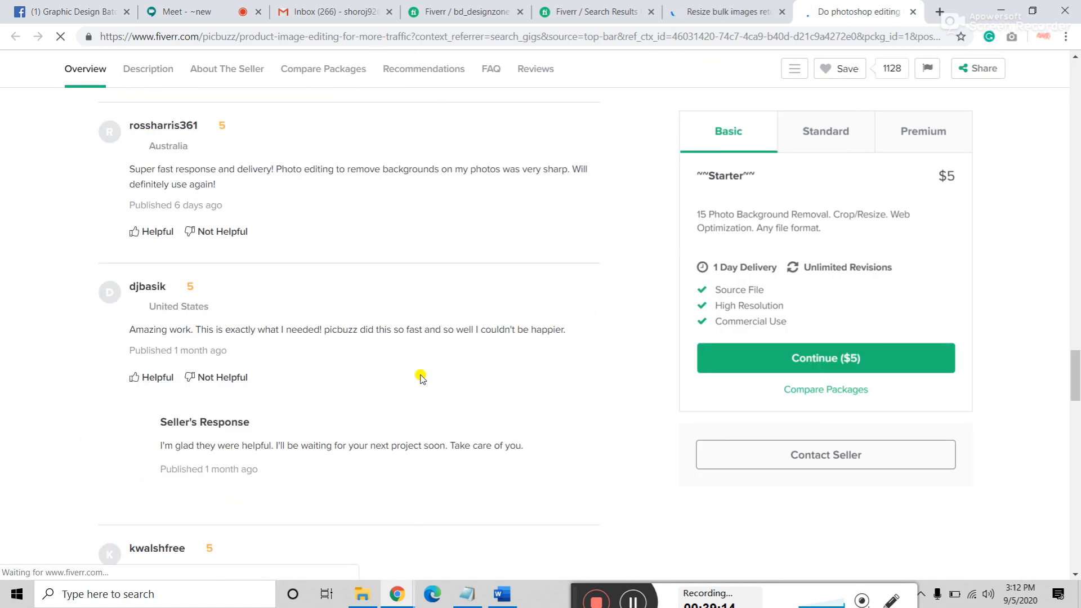
scroll(422, 377, down, 14)
scroll(411, 379, up, 4)
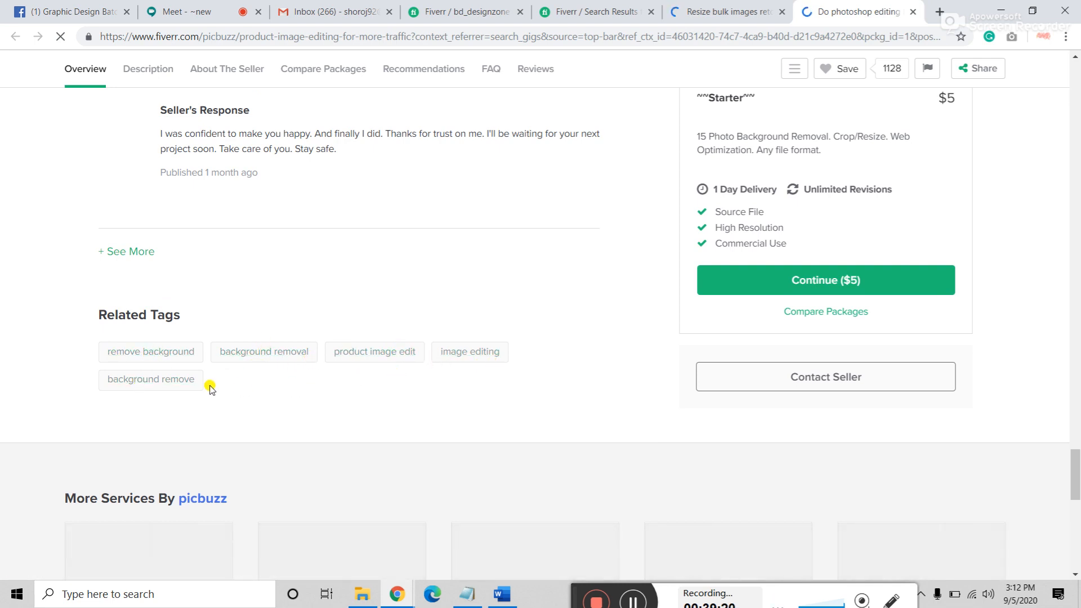
click(730, 12)
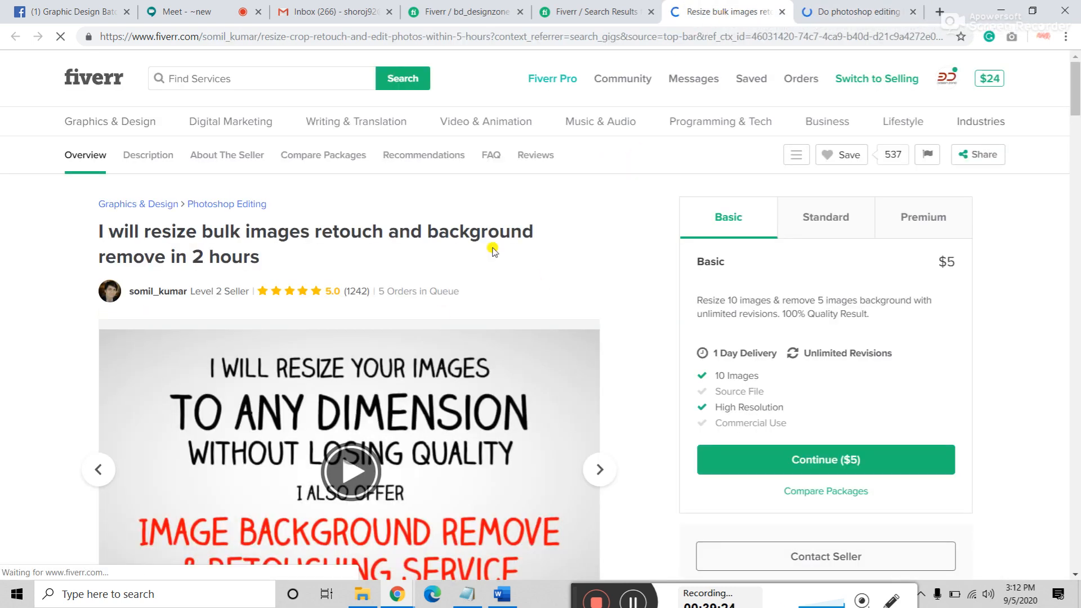
scroll(439, 321, down, 20)
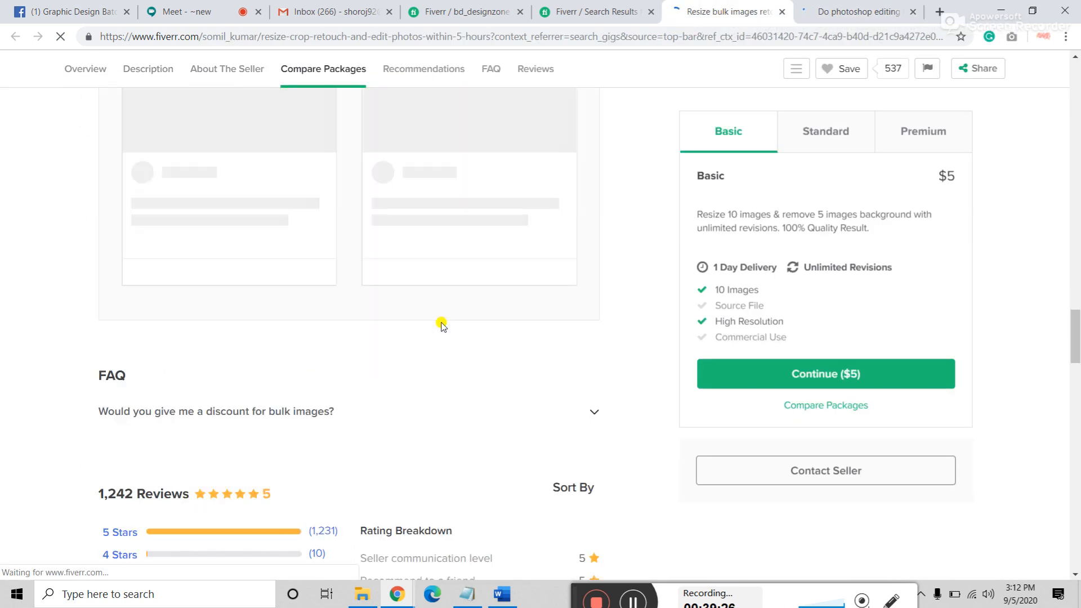
scroll(442, 325, down, 15)
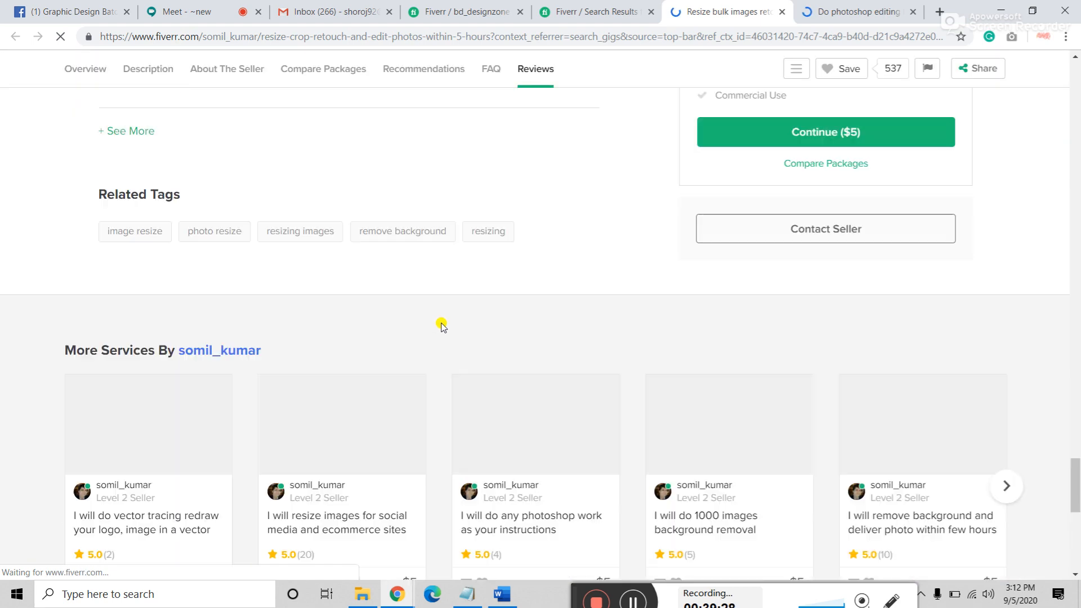
scroll(442, 325, up, 4)
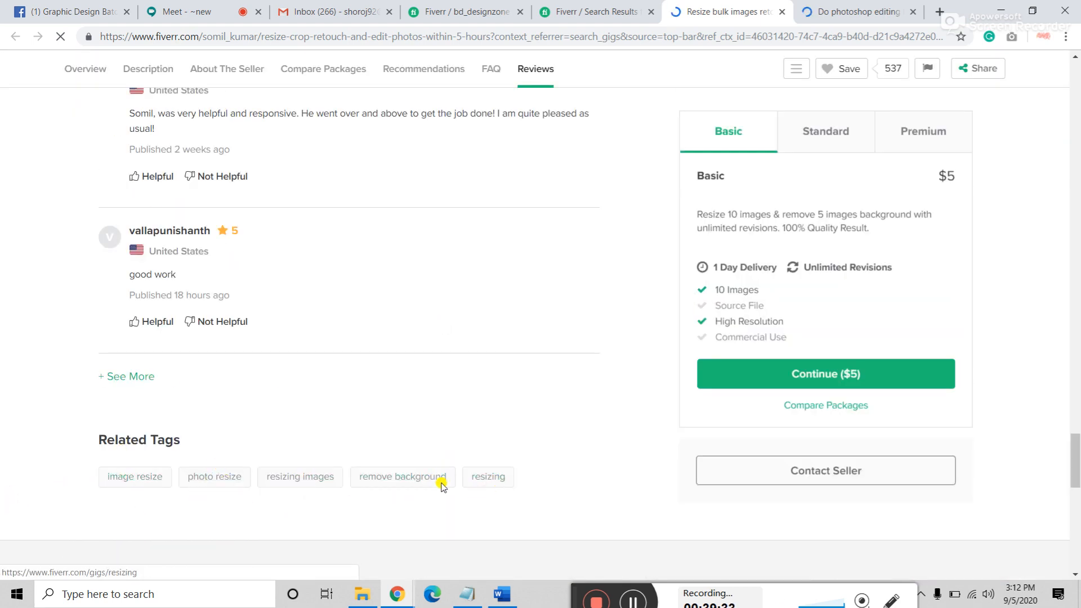
Step: Close both competitor gig pages and the search results tab, returning to the gig form
click(784, 12)
scroll(388, 383, down, 10)
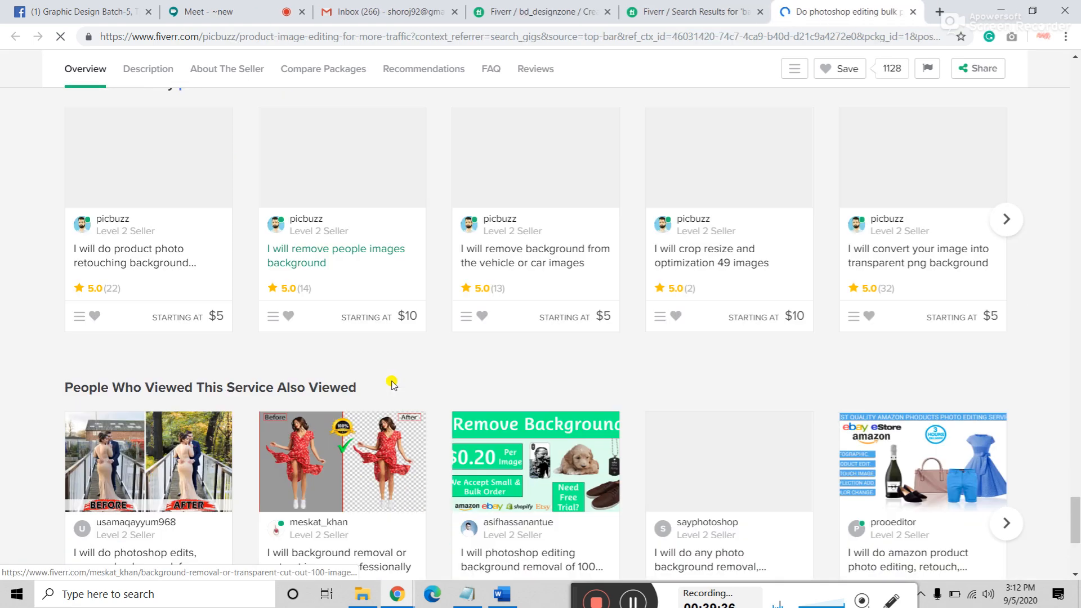
scroll(397, 373, up, 7)
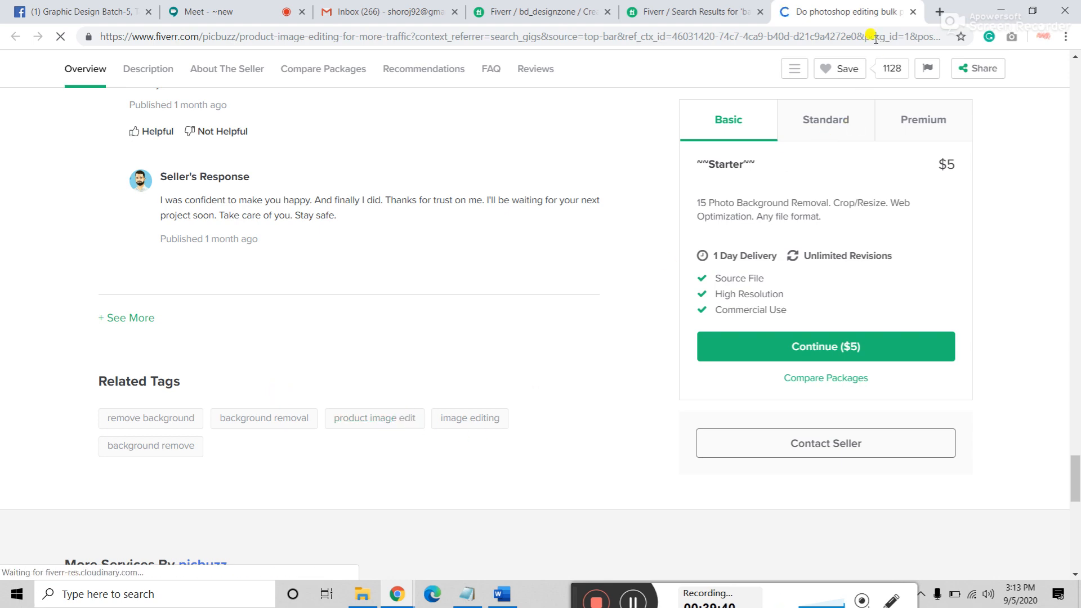
click(913, 14)
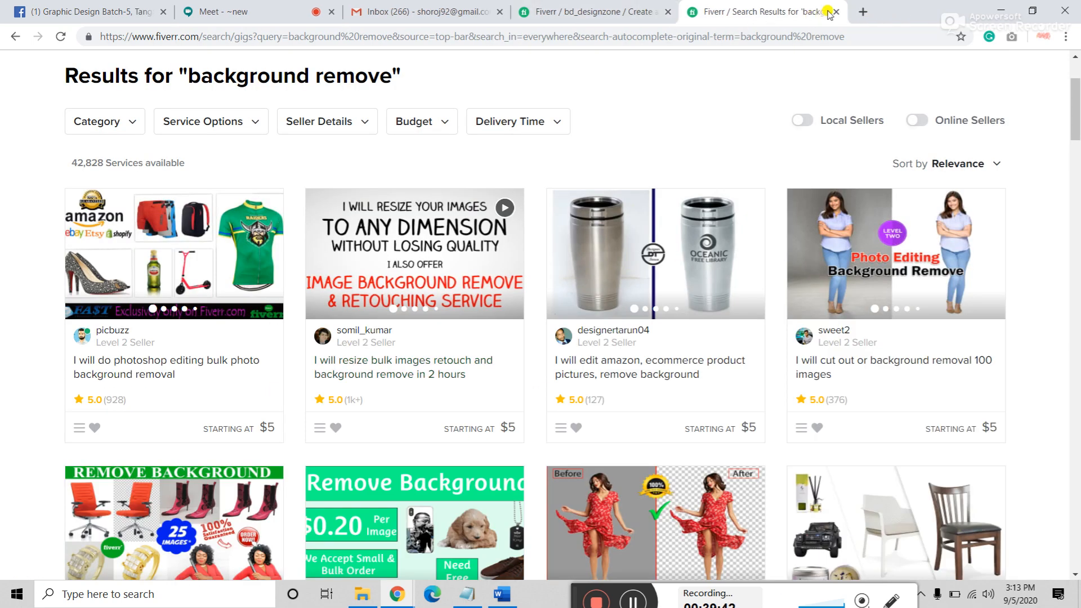
click(836, 12)
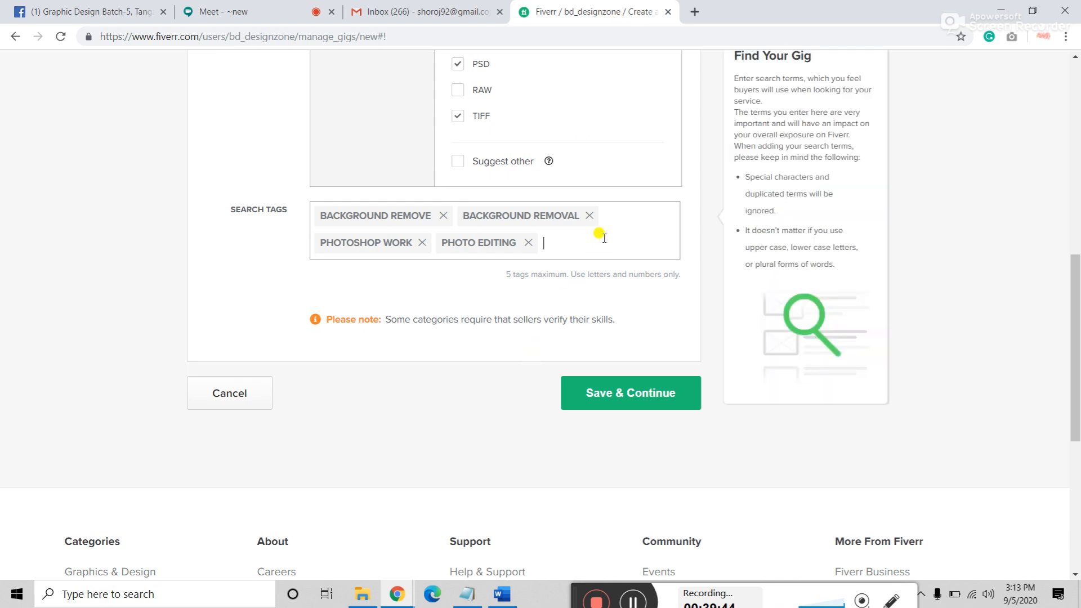
Step: Add 'product image editing' as a search tag and try saving the overview
text(product)
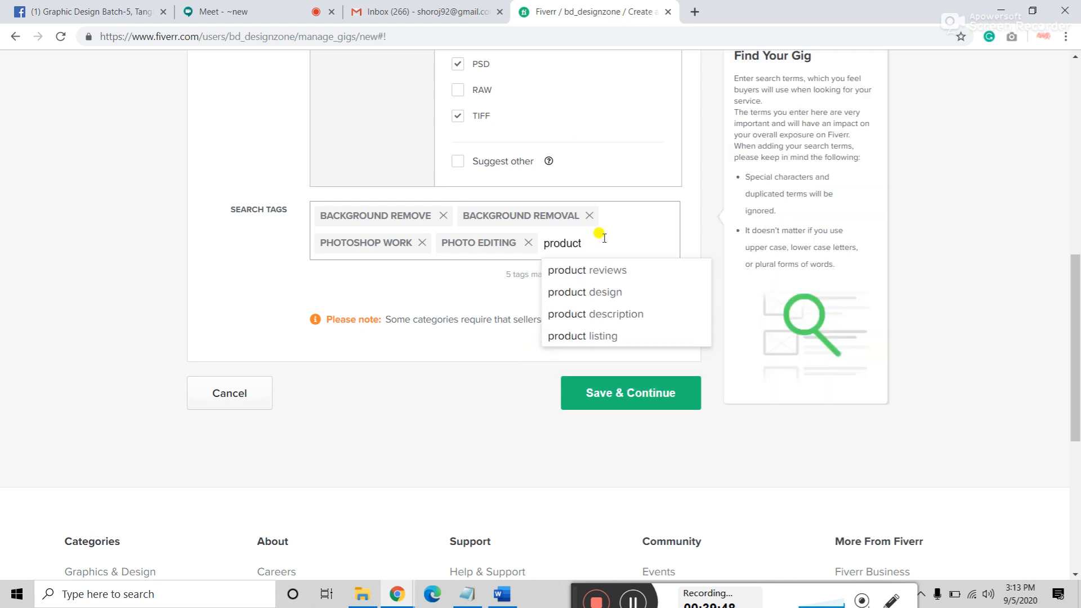
text( image ed)
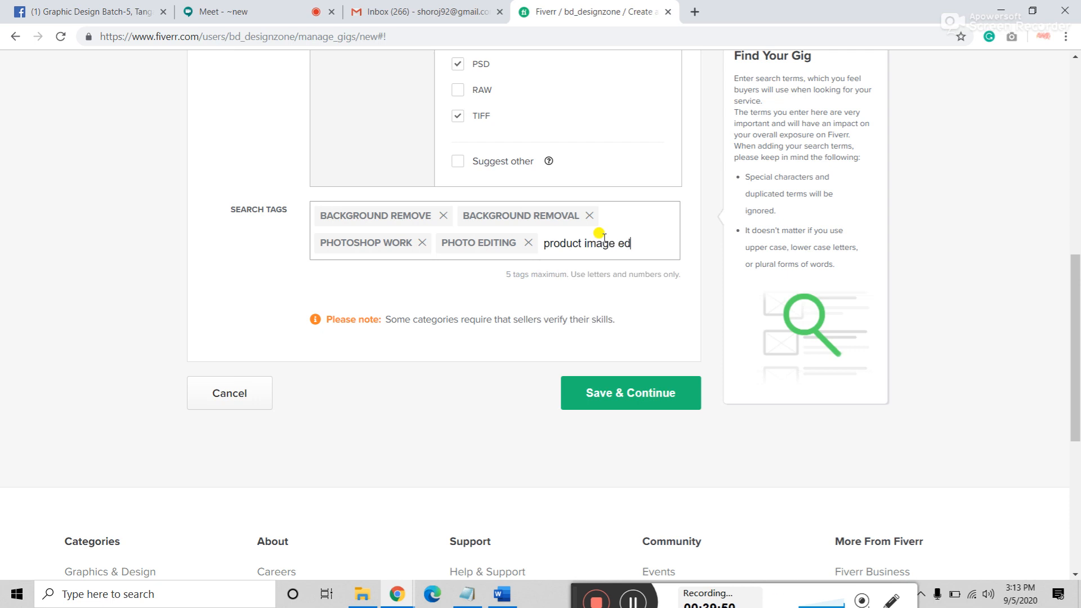
text(iting)
key(Return)
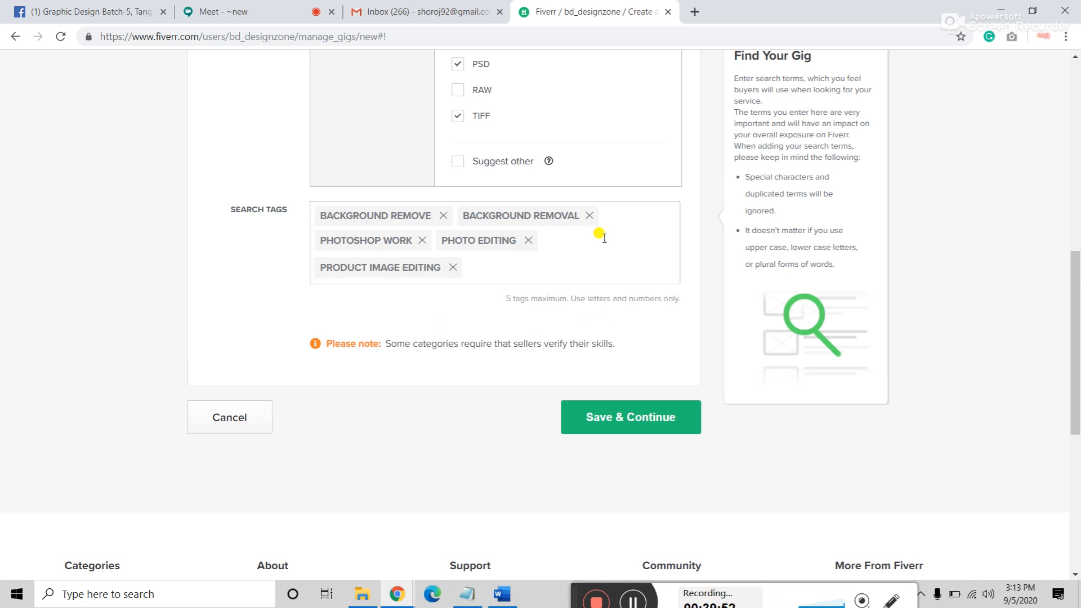
click(608, 419)
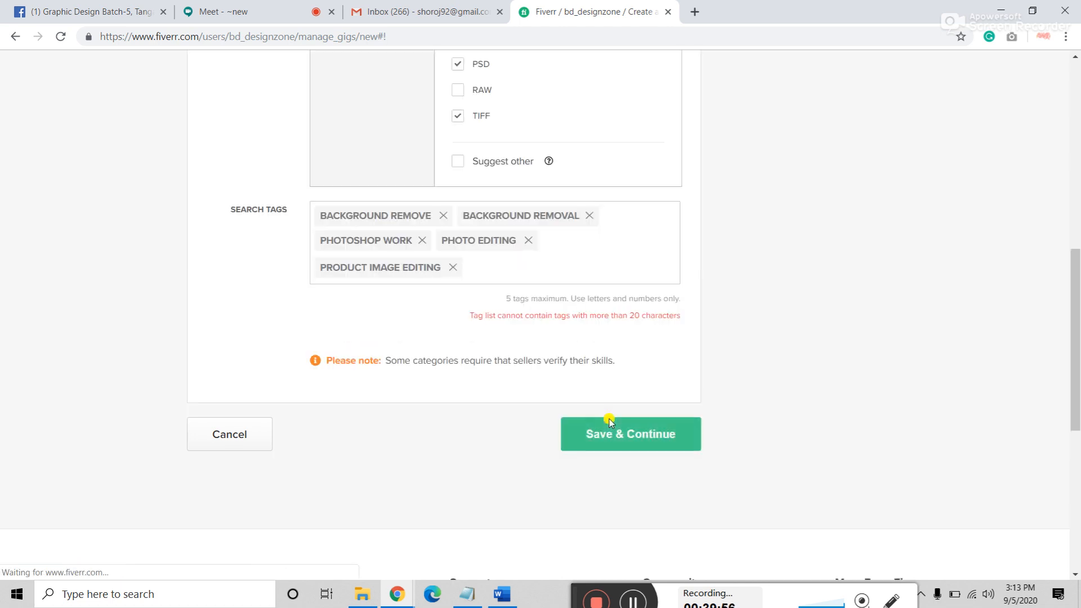
Step: Replace the over-long 'product image editing' tag with the suggested 'image editing' tag
click(454, 269)
click(588, 236)
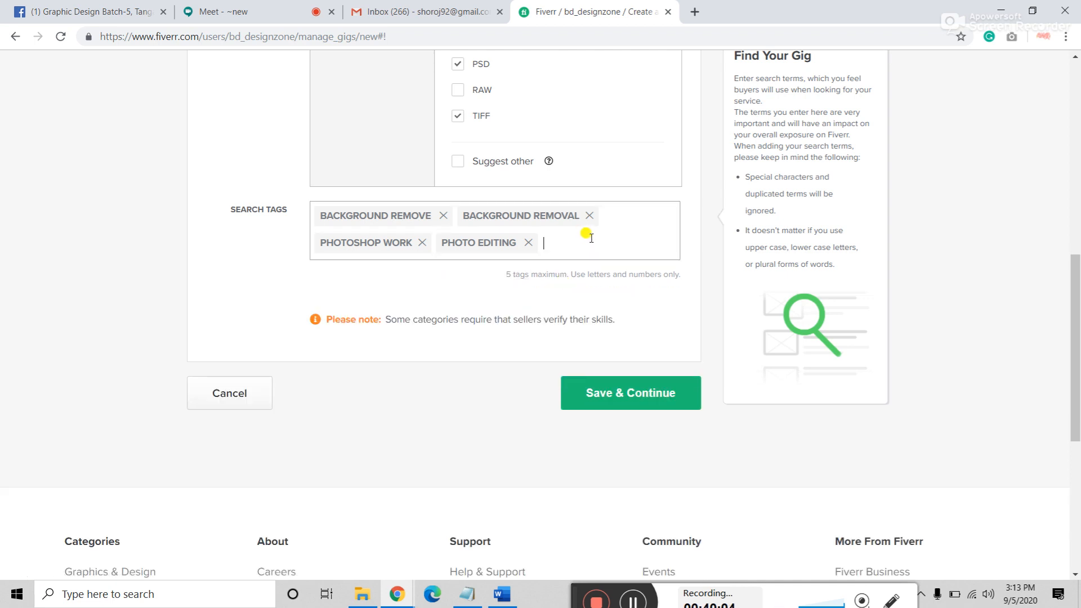
text(image)
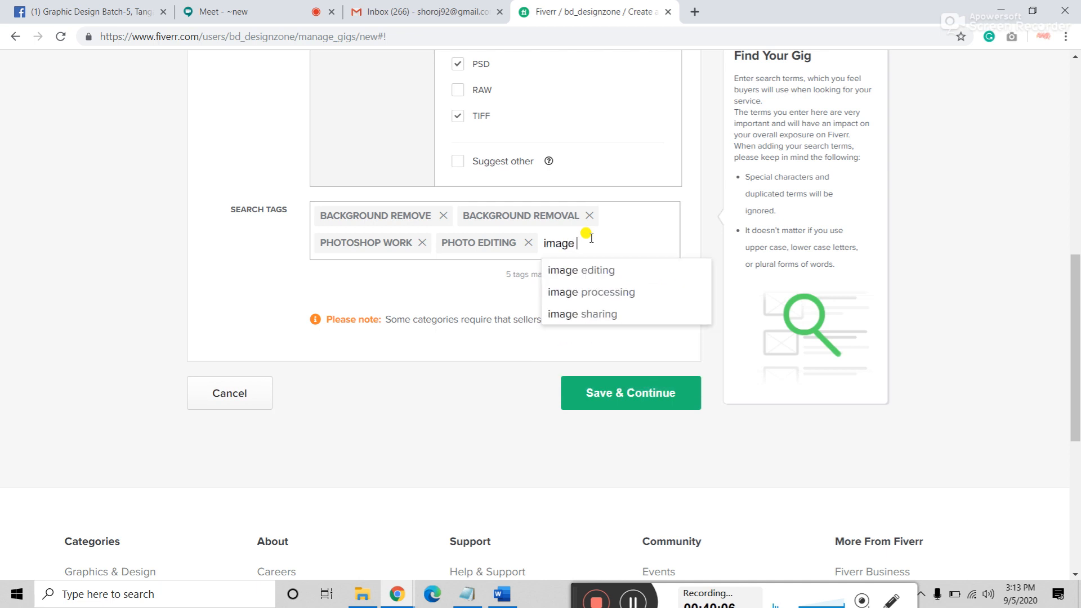
click(590, 269)
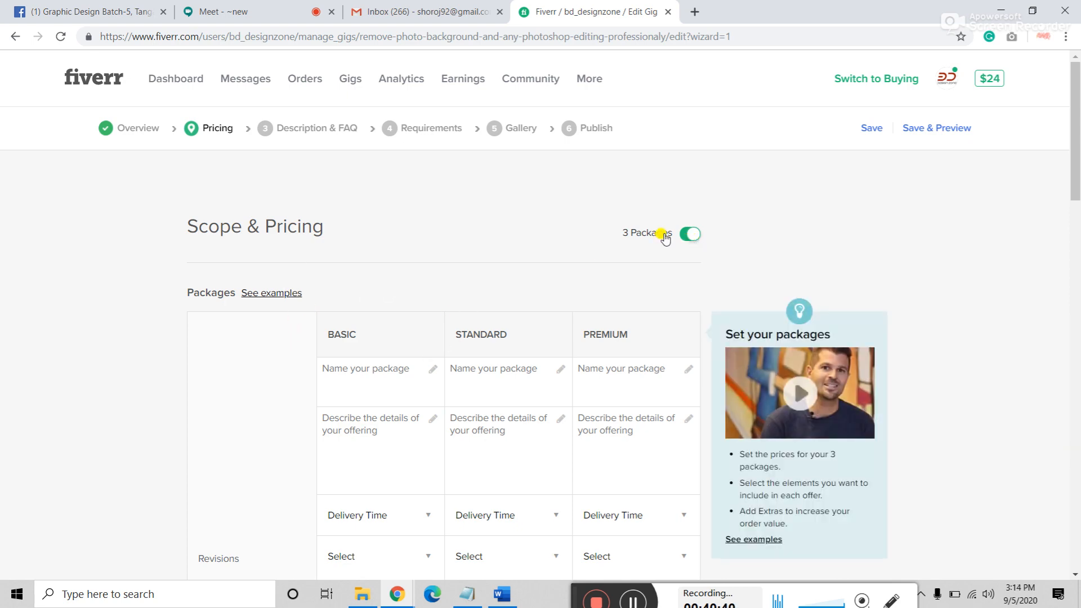
scroll(495, 466, down, 5)
scroll(494, 465, up, 4)
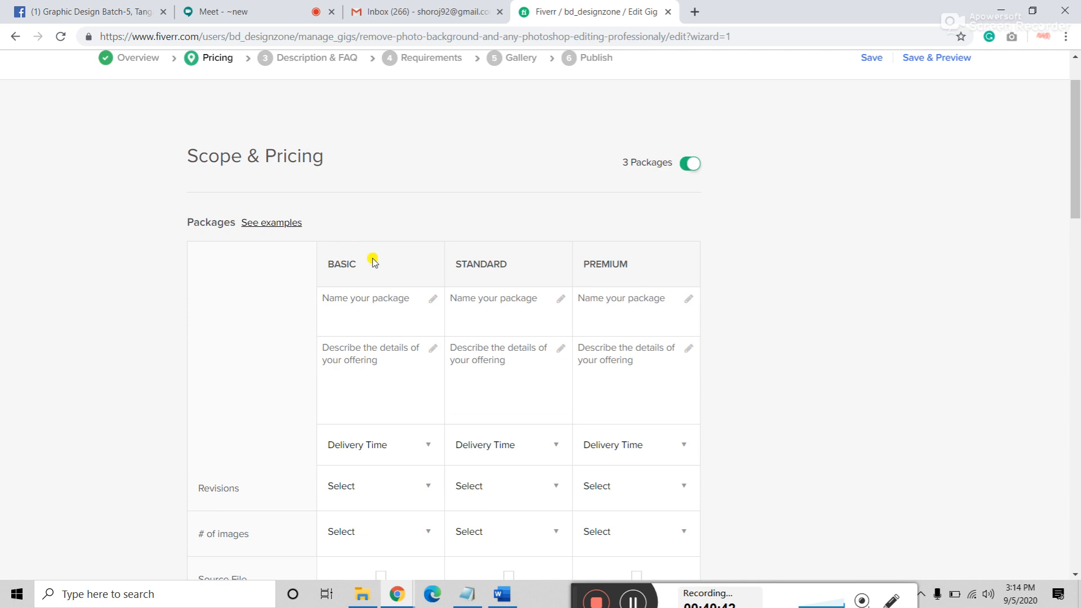
click(686, 164)
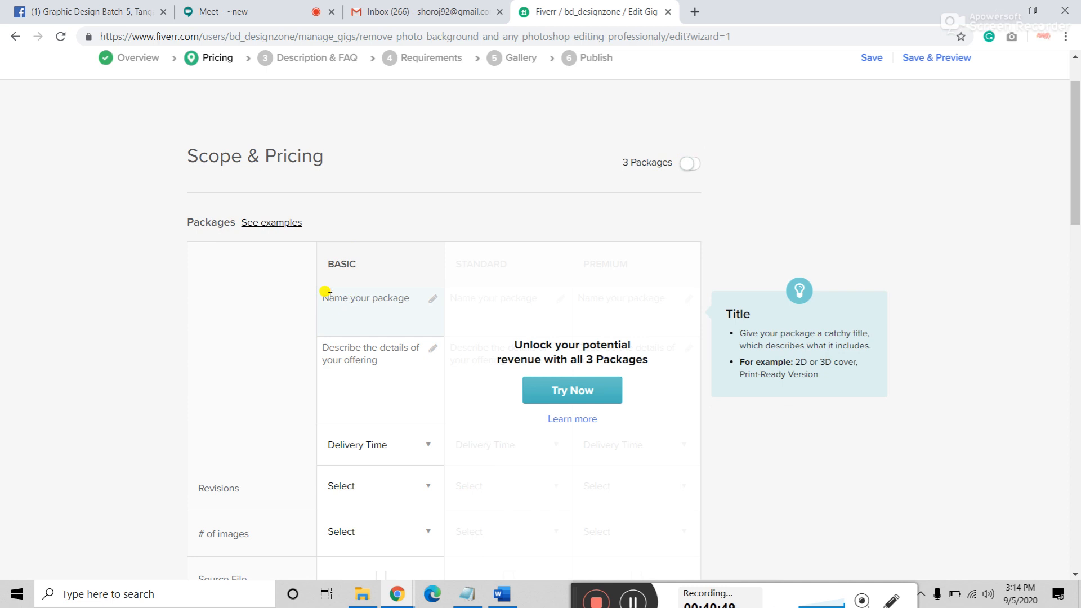
click(696, 166)
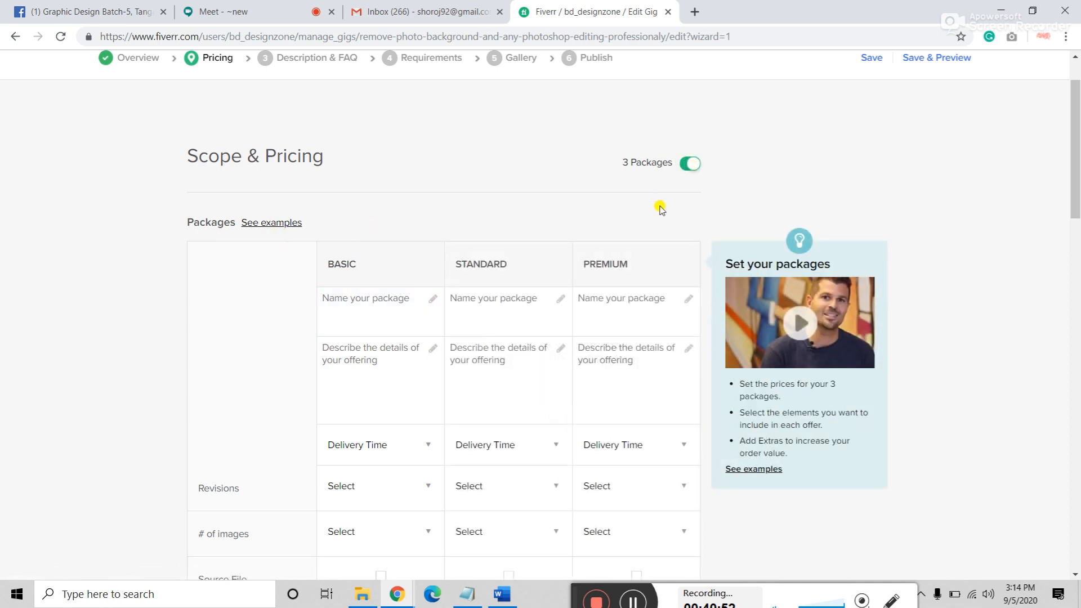
click(268, 225)
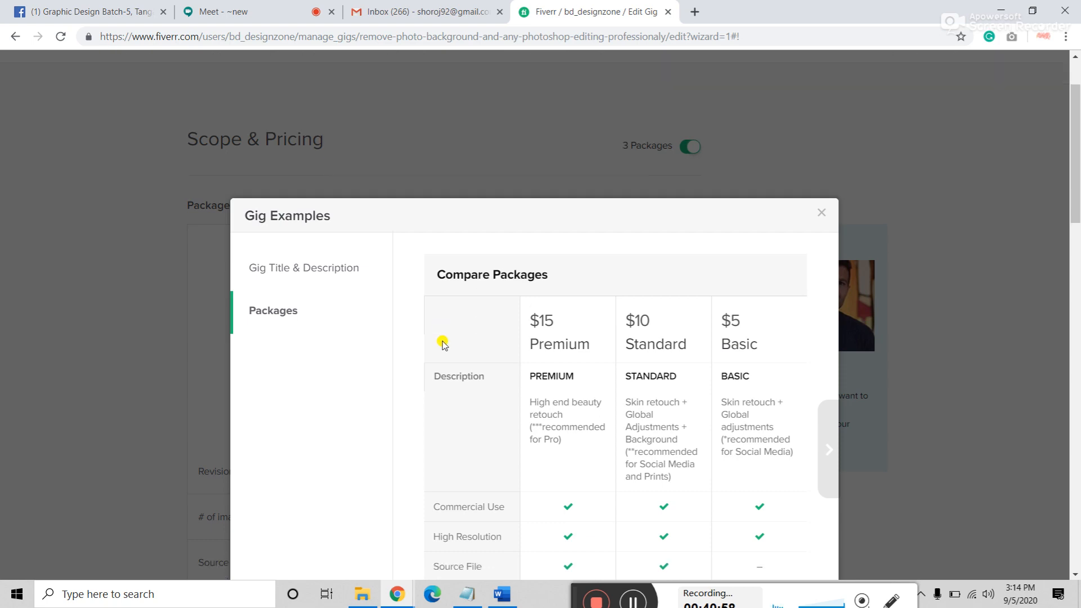
scroll(442, 341, down, 5)
scroll(442, 341, up, 3)
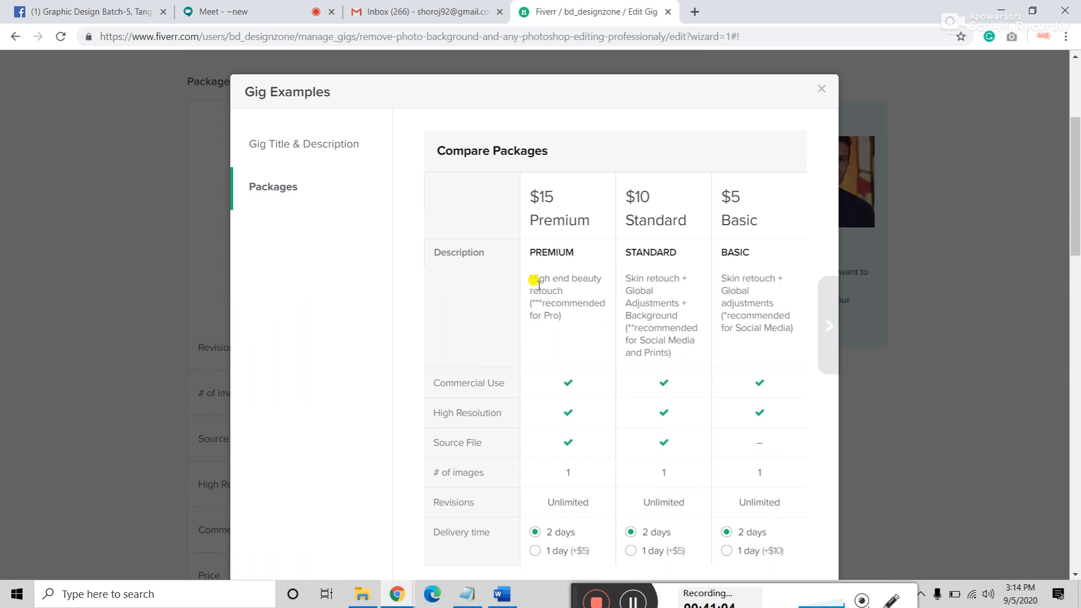
drag(538, 278, 566, 328)
click(553, 272)
drag(538, 195, 563, 290)
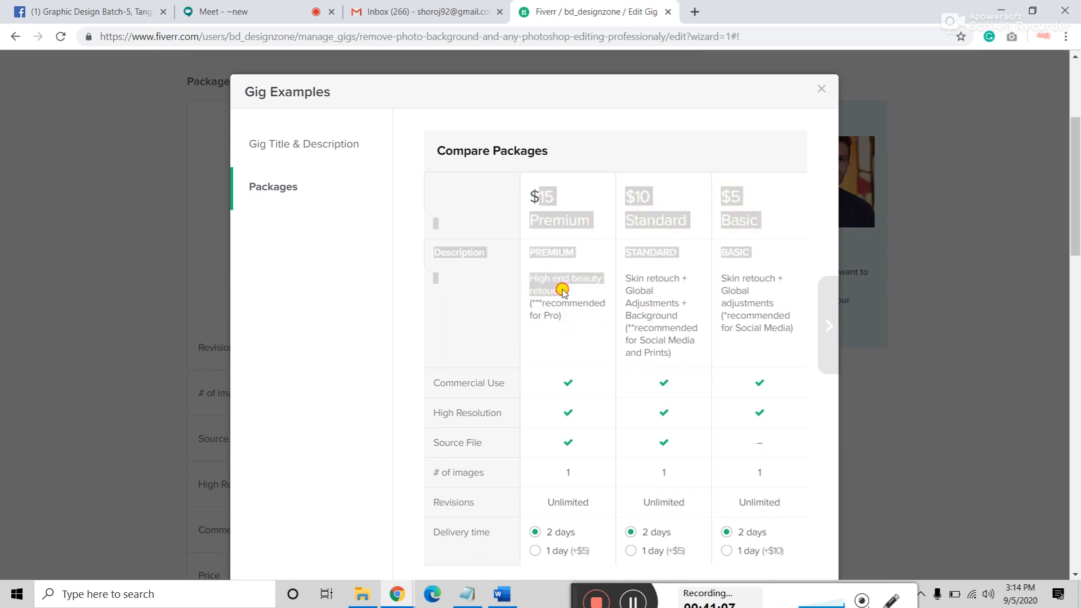
click(746, 279)
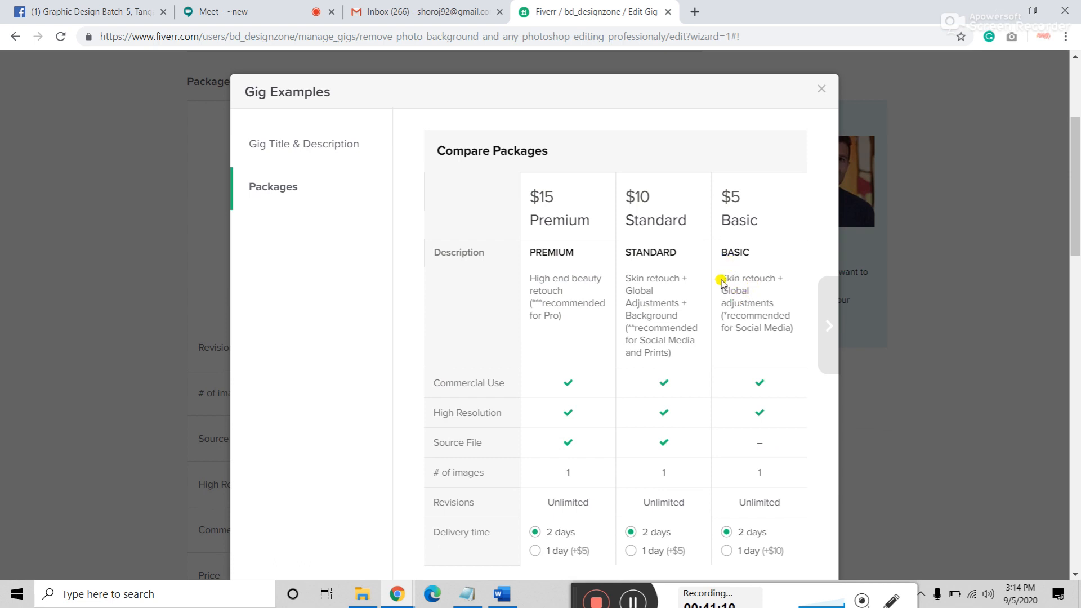
drag(719, 278, 787, 278)
click(760, 296)
drag(724, 291, 760, 329)
click(630, 275)
drag(625, 270, 651, 326)
scroll(651, 321, down, 6)
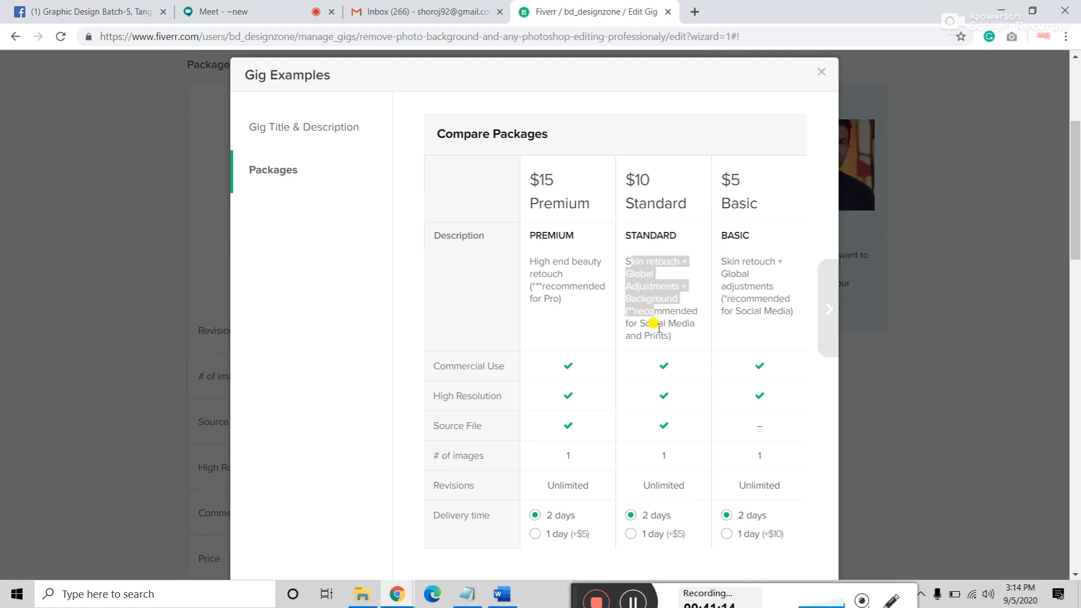
scroll(542, 271, up, 6)
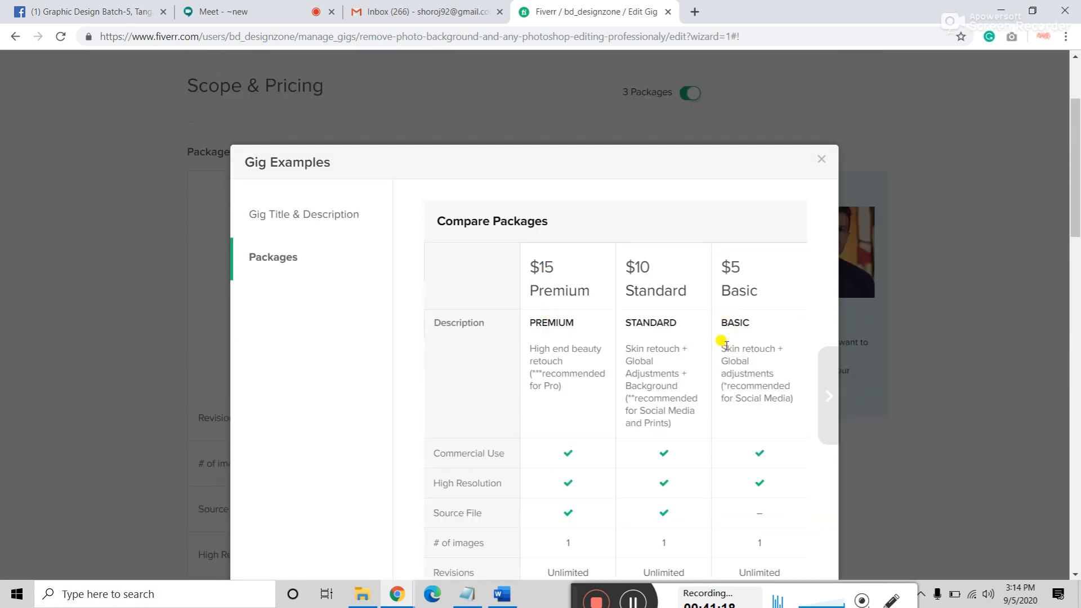
drag(721, 350, 794, 399)
drag(624, 347, 681, 428)
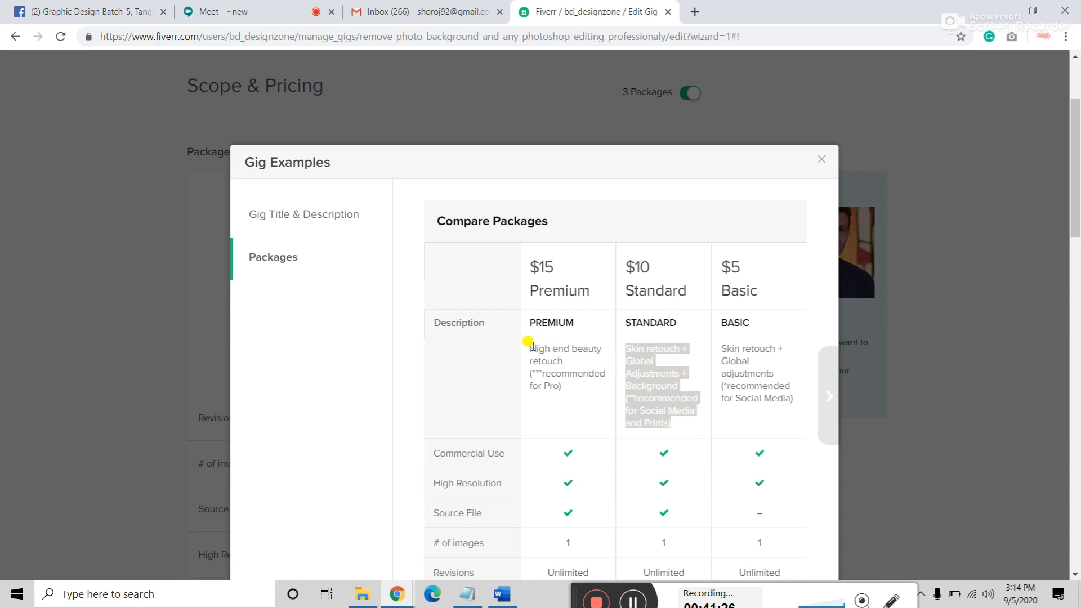
drag(529, 346, 585, 395)
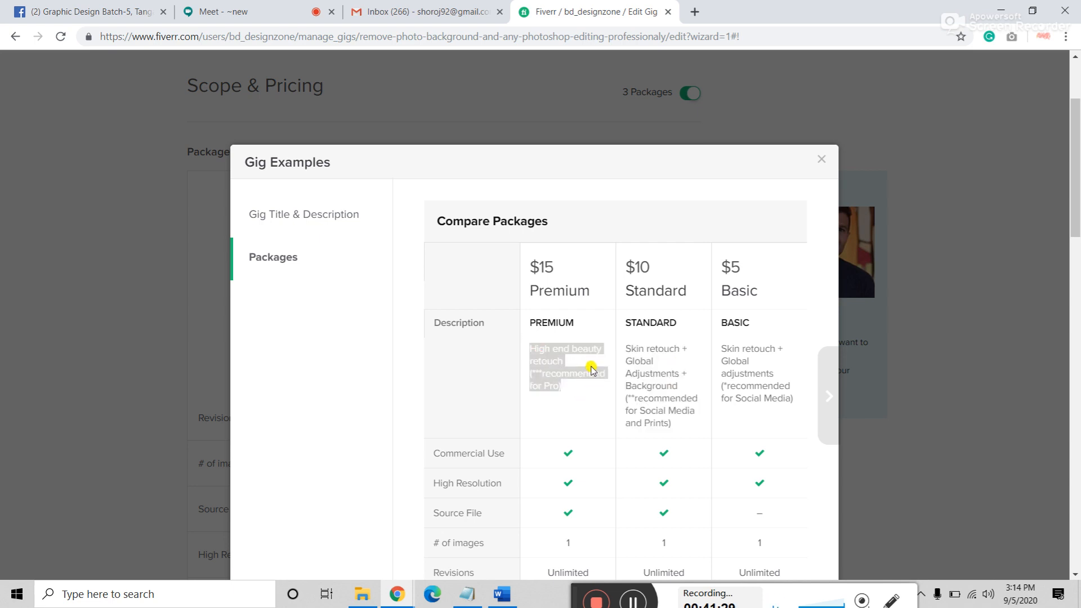
scroll(591, 369, down, 4)
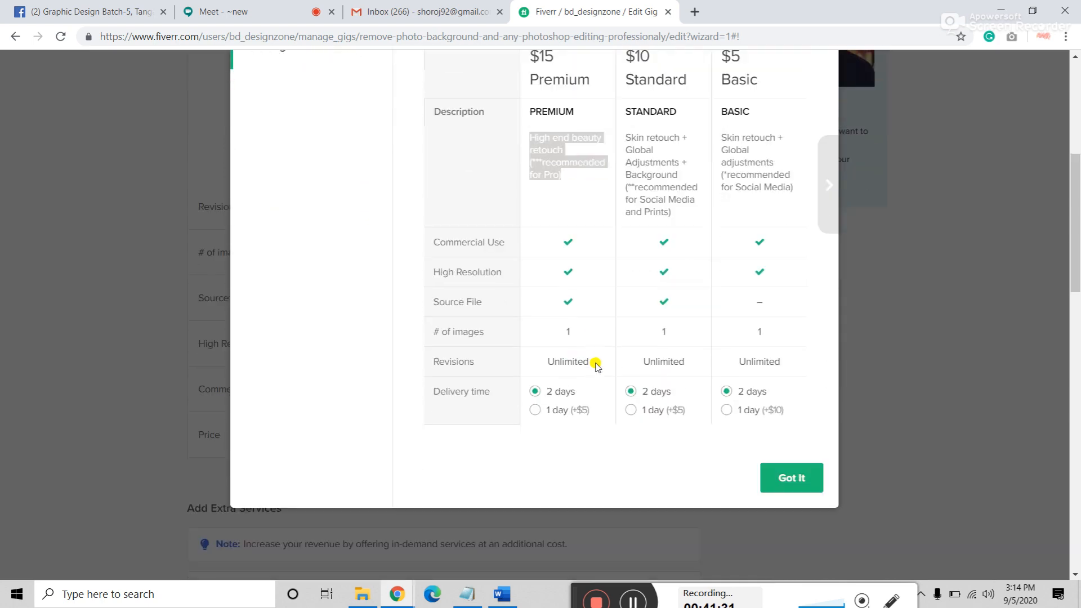
scroll(623, 360, up, 4)
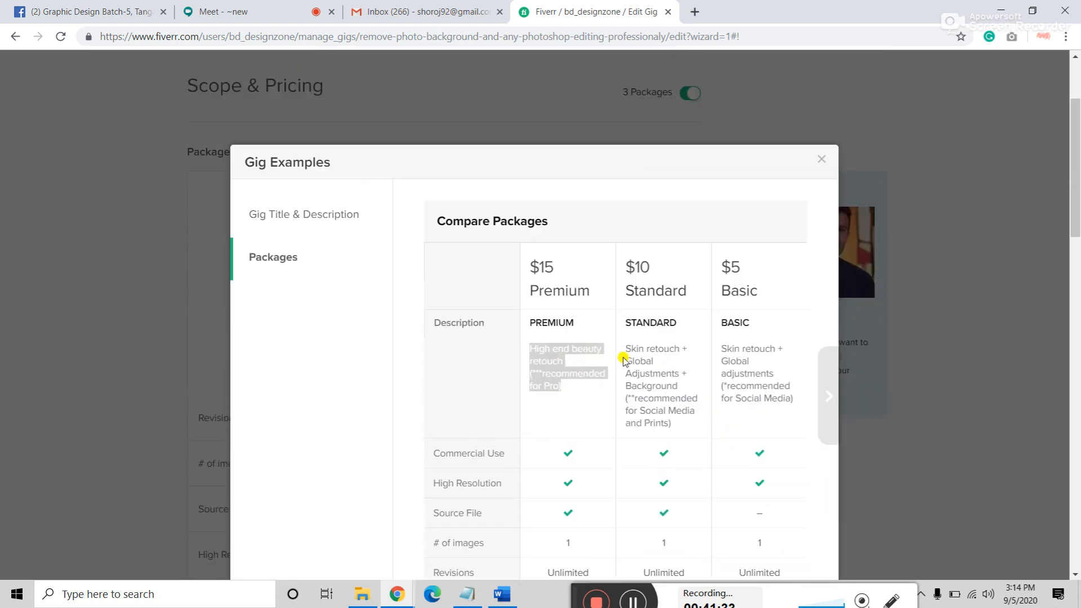
scroll(622, 357, up, 3)
click(825, 299)
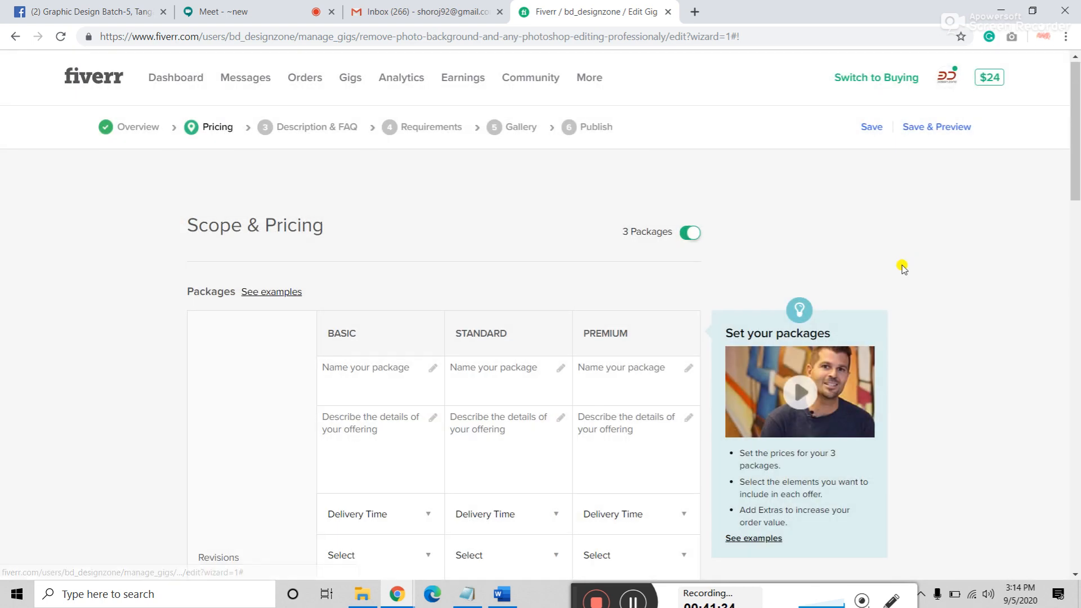
Step: Briefly revisit the gig overview step, then return to Scope & Pricing
scroll(362, 259, down, 4)
click(367, 169)
scroll(360, 242, up, 4)
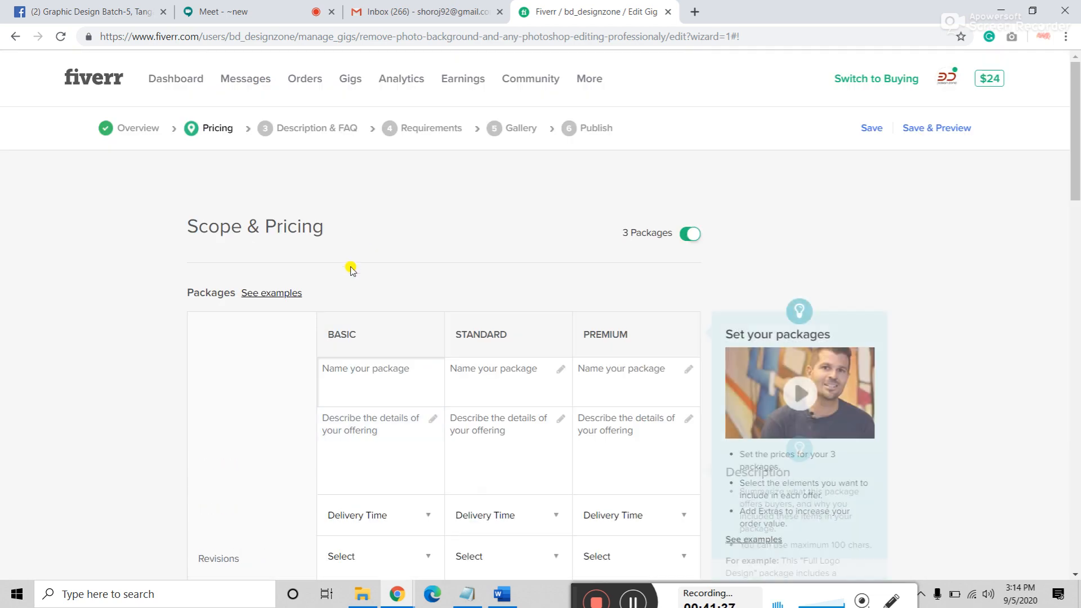
click(121, 133)
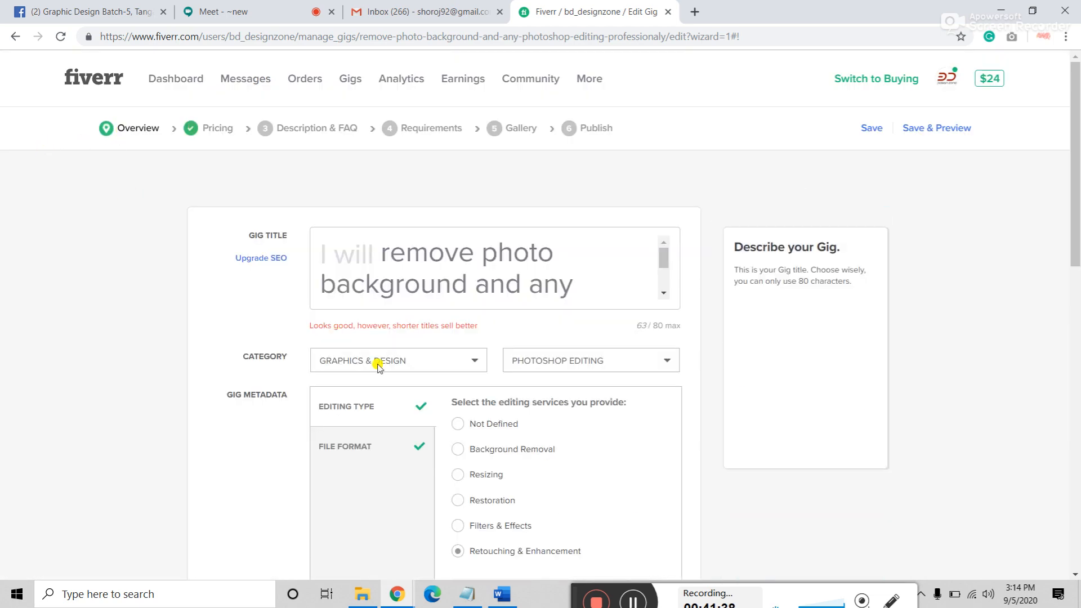
click(217, 128)
Step: Name the Basic package '5 image background remove', fixing the misspelled 'background'
click(337, 368)
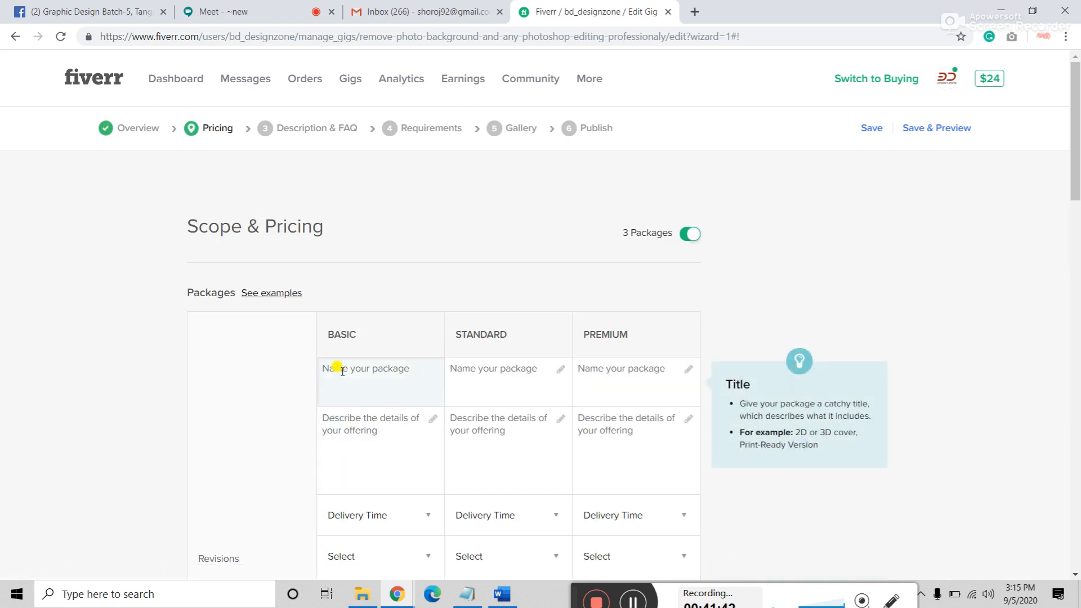
text(5)
text( image bagkd)
text(ckg)
text(ourn )
text(d remove)
right_click(375, 368)
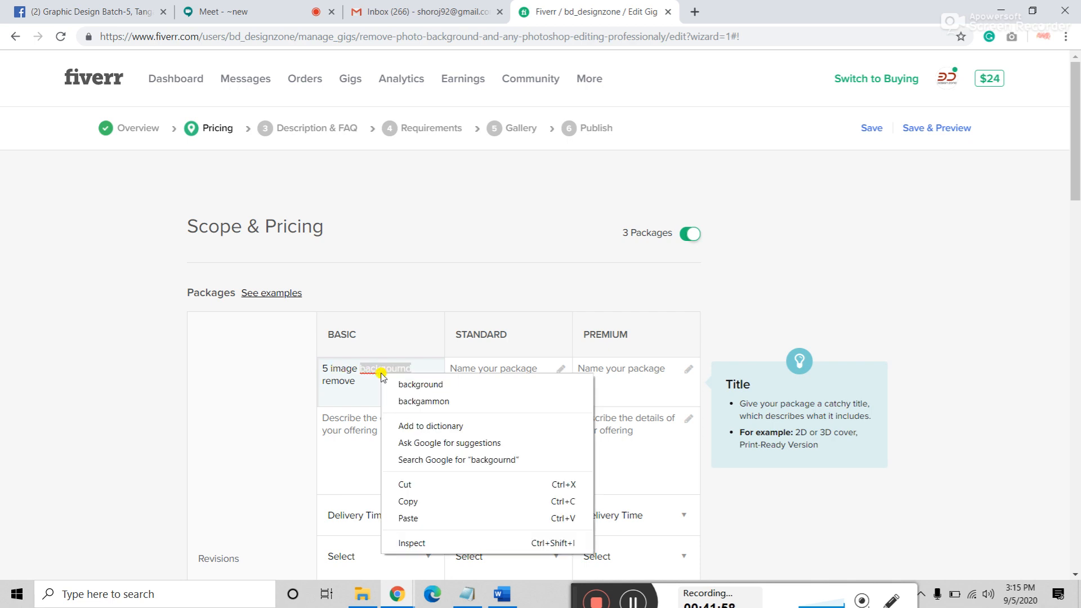
click(430, 389)
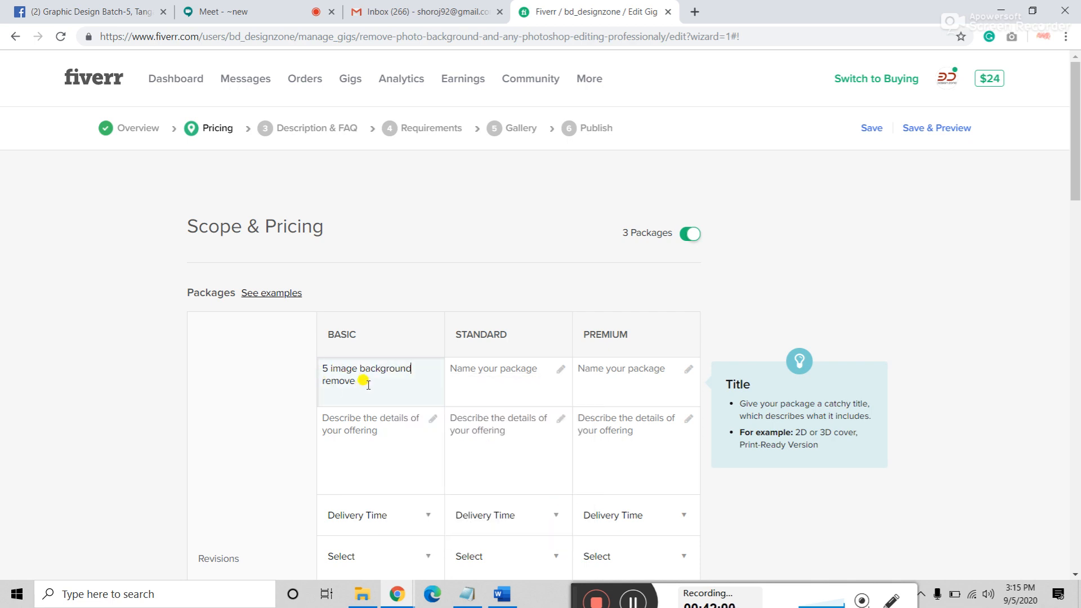
Step: Copy the name into Standard and Premium as '10 image background remove' and '20 image background remove'
drag(362, 380, 277, 353)
key(ctrl+c)
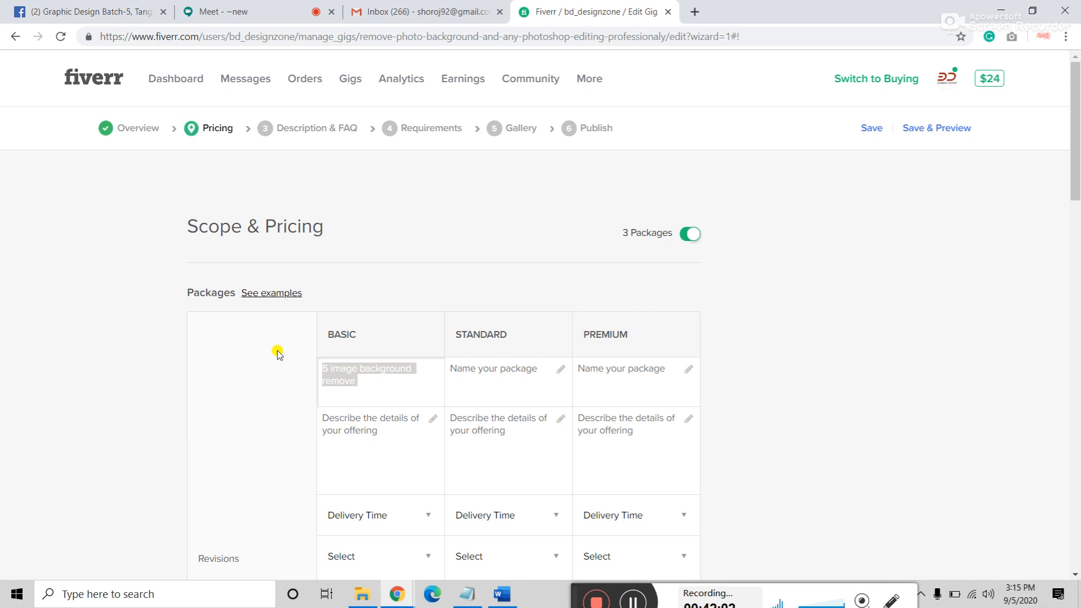
click(521, 369)
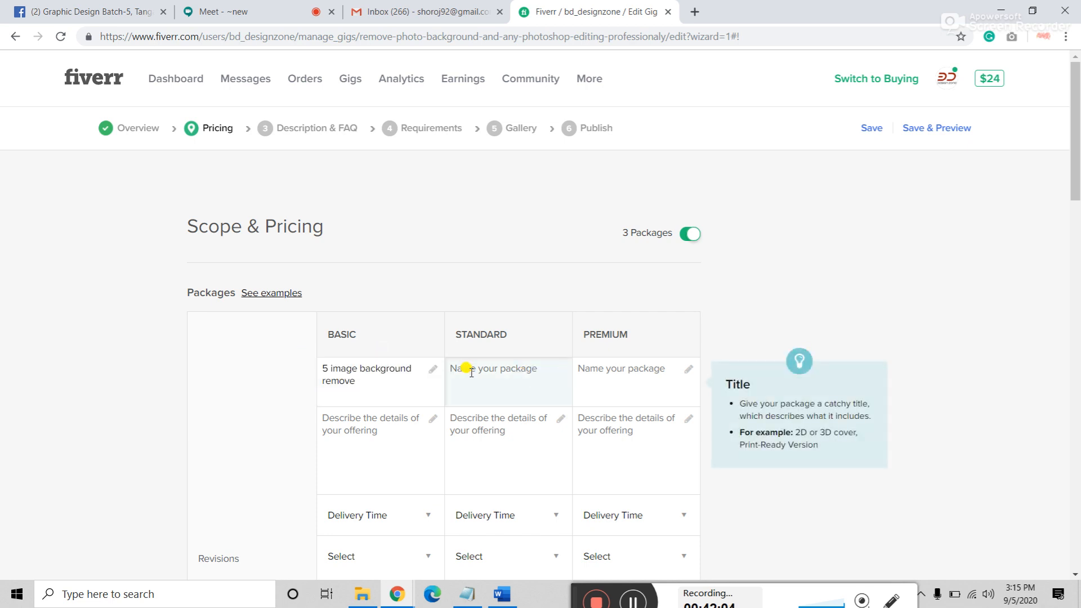
key(ctrl+v)
click(617, 381)
key(ctrl+v)
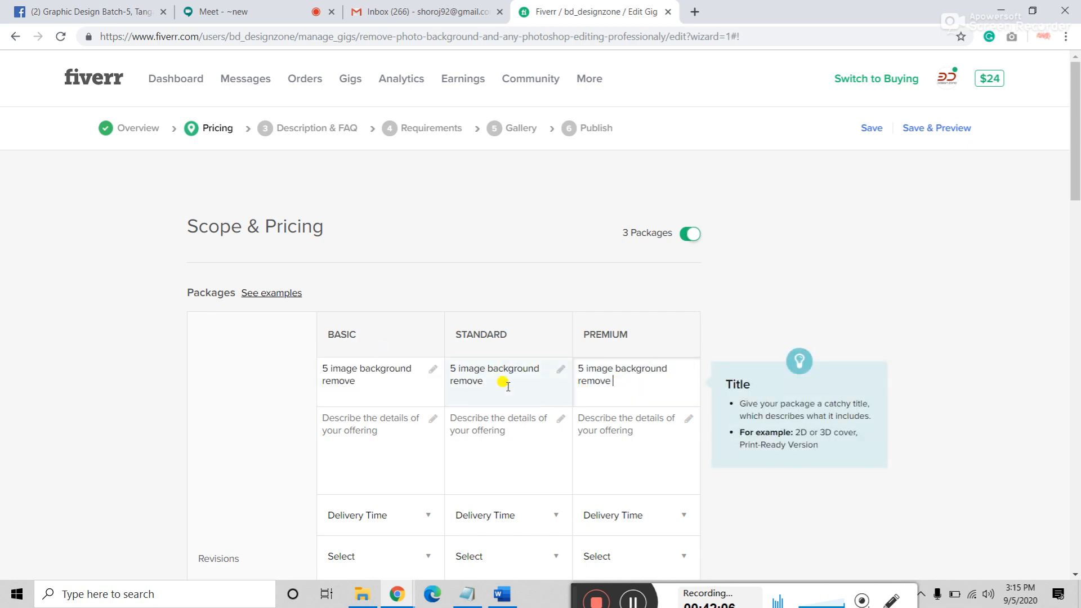
double_click(453, 368)
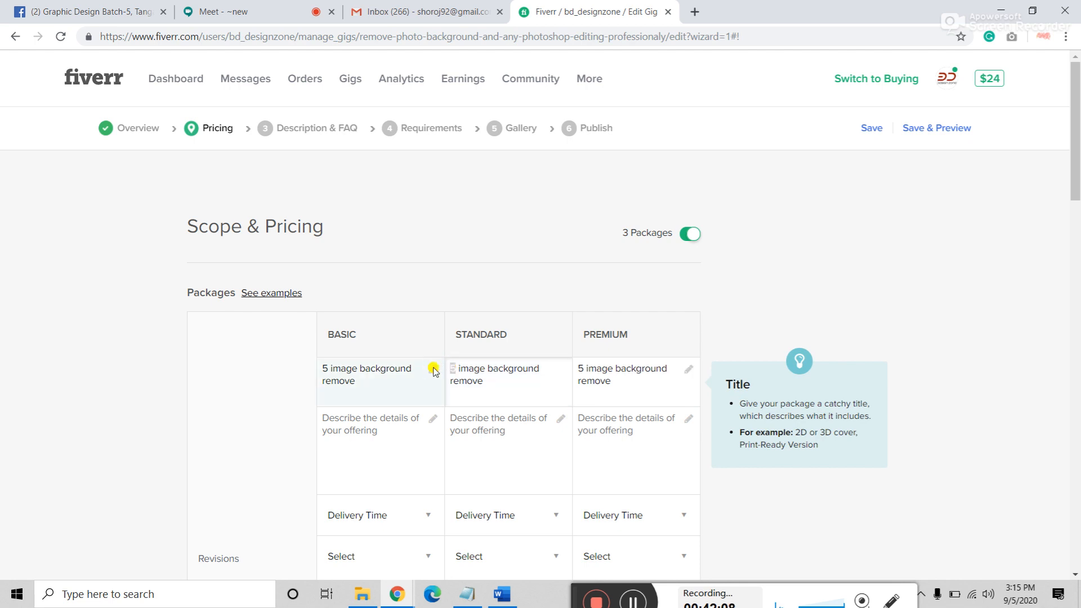
text(10)
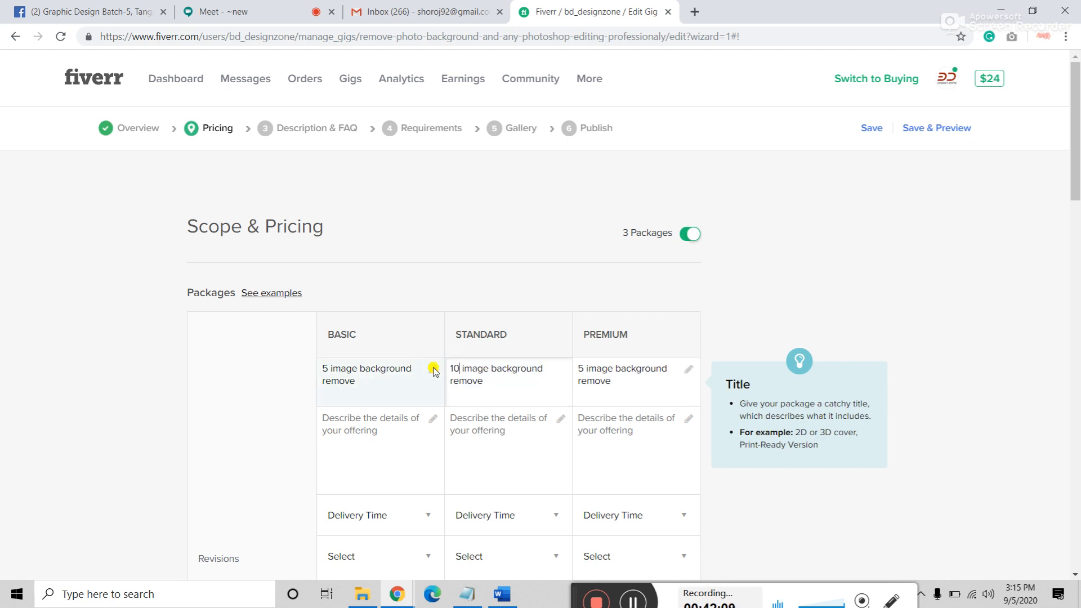
double_click(584, 369)
text(20)
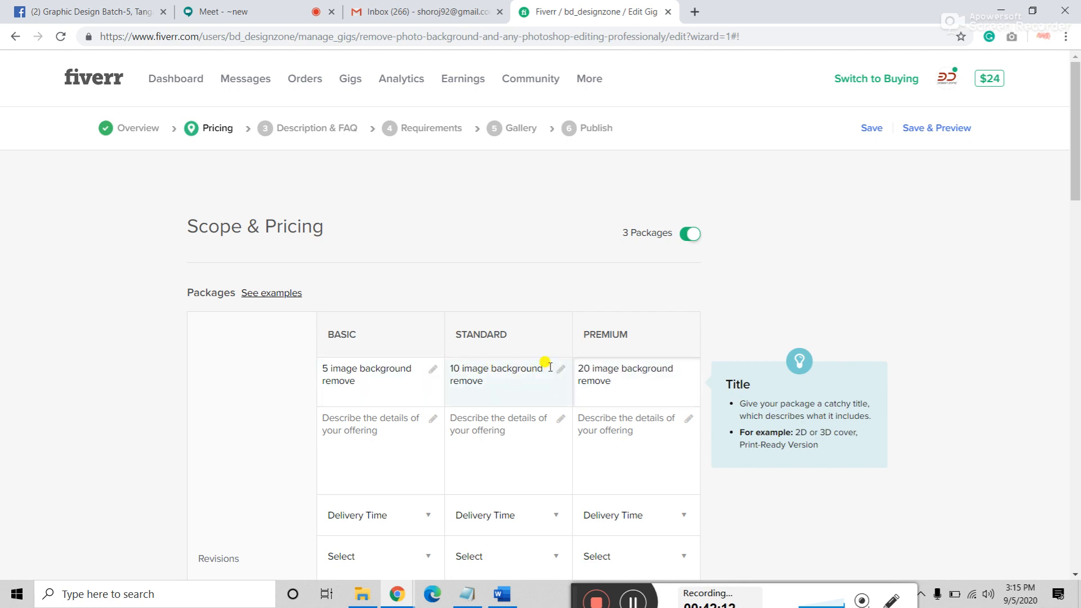
Step: Start a Basic package description with '5 imag', then begin erasing it
scroll(427, 394, down, 1)
click(350, 376)
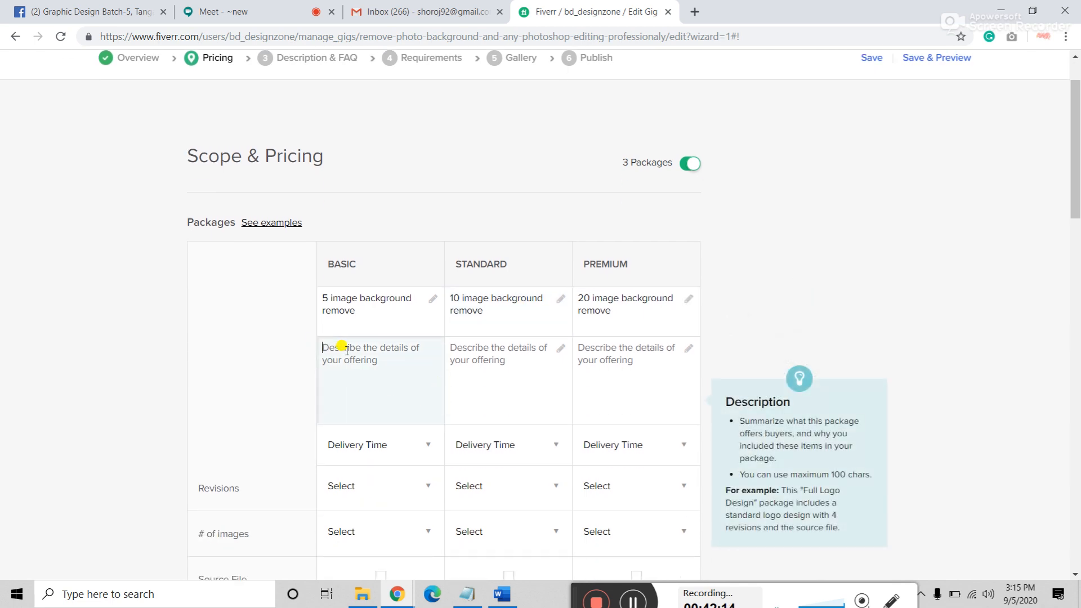
text(5)
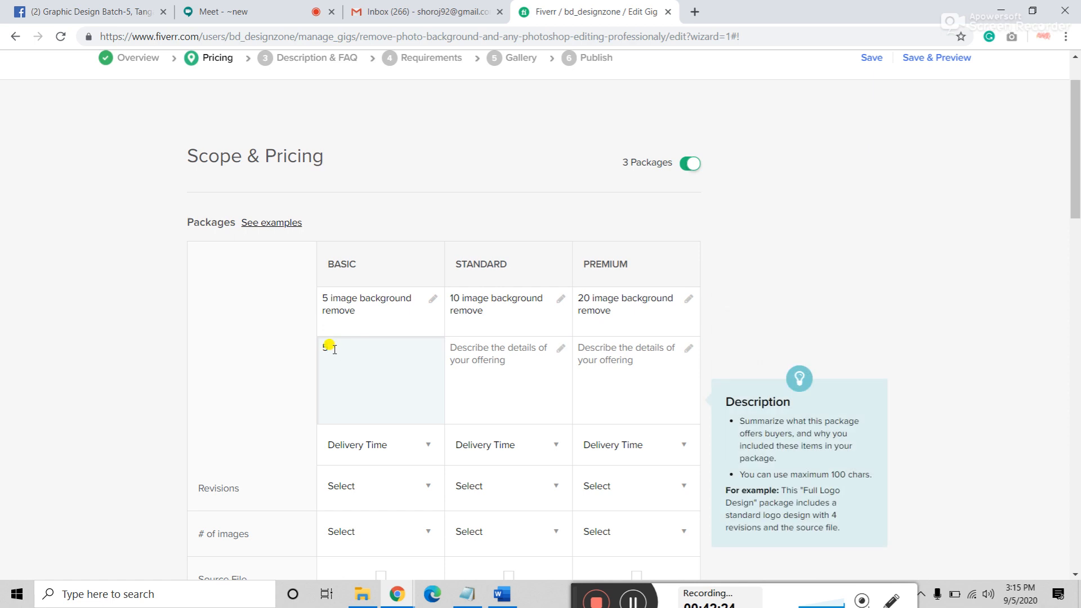
text(imag)
key(BackSpace)
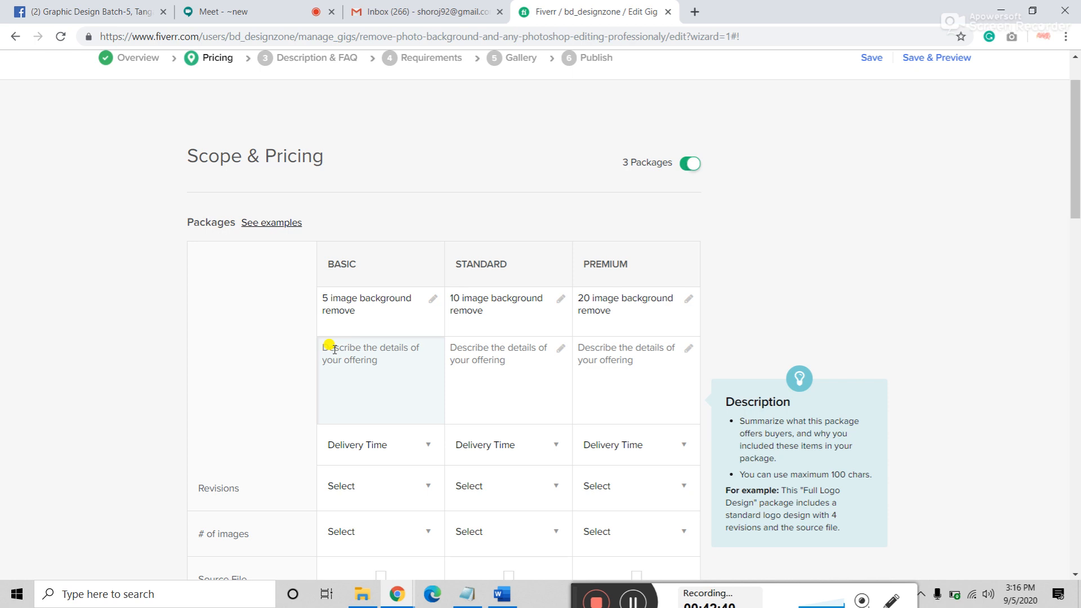
Step: Write the Basic description: remove background from any 5 images, png/jpeg, correcting 'backgound'
click(331, 347)
text(Remo)
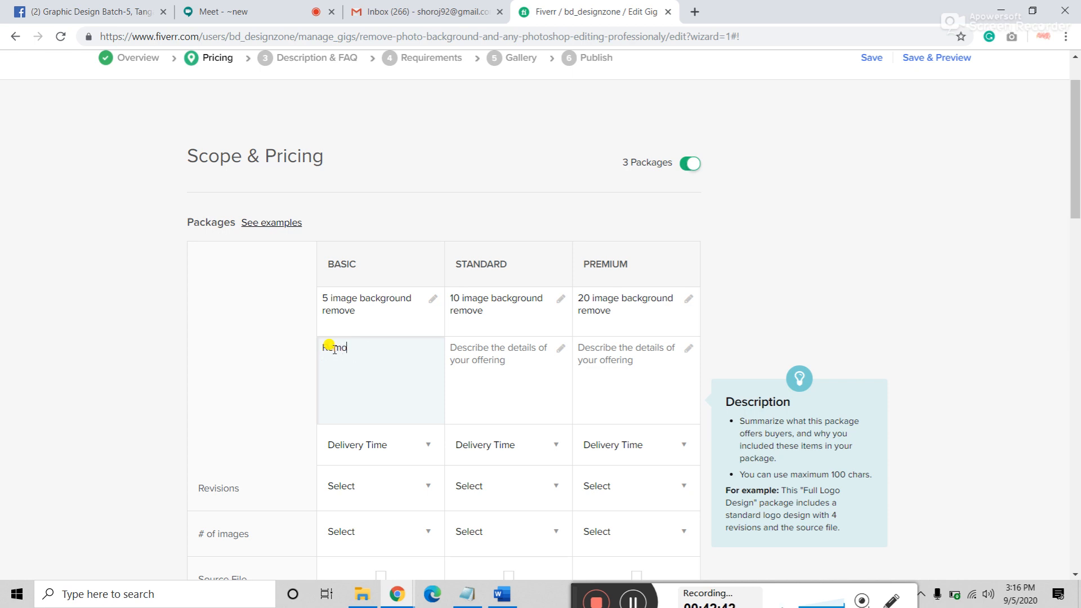
text(ve)
key(BackSpace)
key(BackSpace)
text(ove backgound for)
text(m any 5)
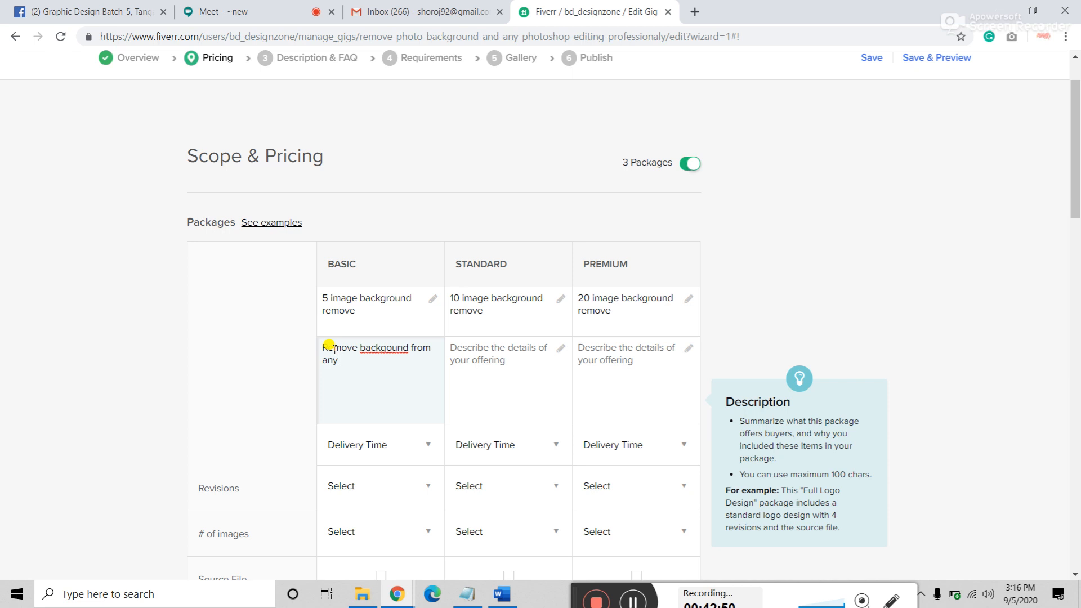
right_click(372, 345)
click(400, 358)
click(361, 362)
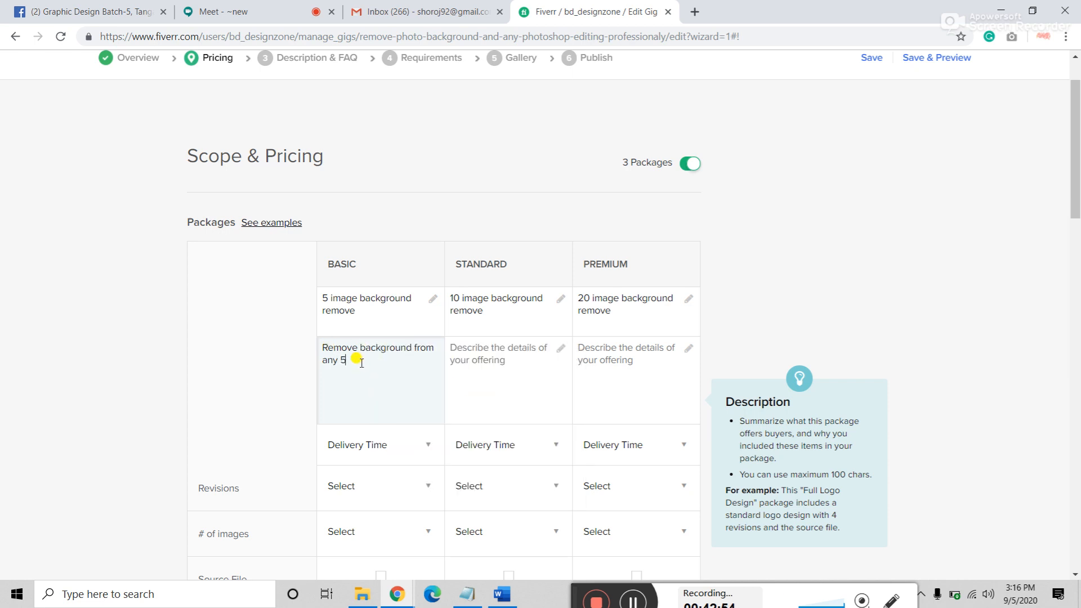
text(unage=)
text(age)
text(s,)
text(pn)
text(g/jpeg)
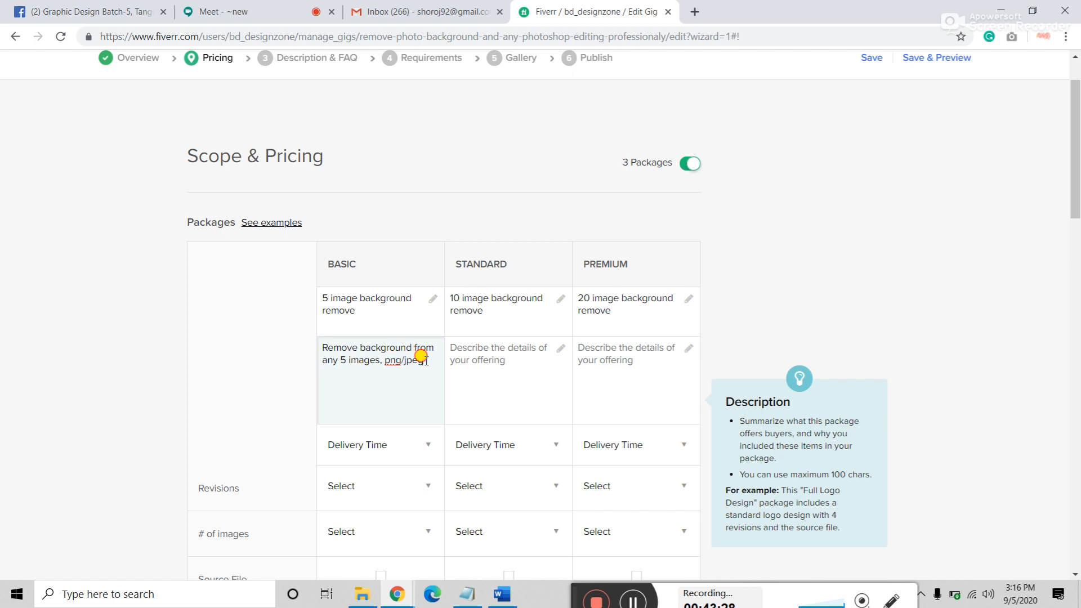
Step: Copy the Basic description into the Standard and Premium descriptions
drag(422, 355, 309, 340)
key(ctrl+c)
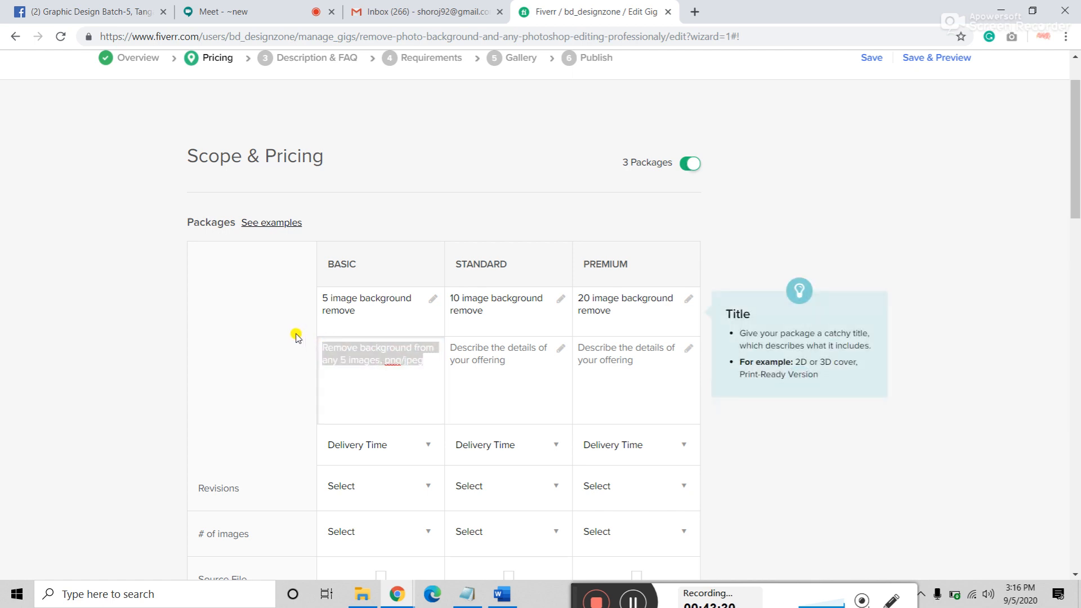
click(466, 352)
key(ctrl+v)
click(614, 362)
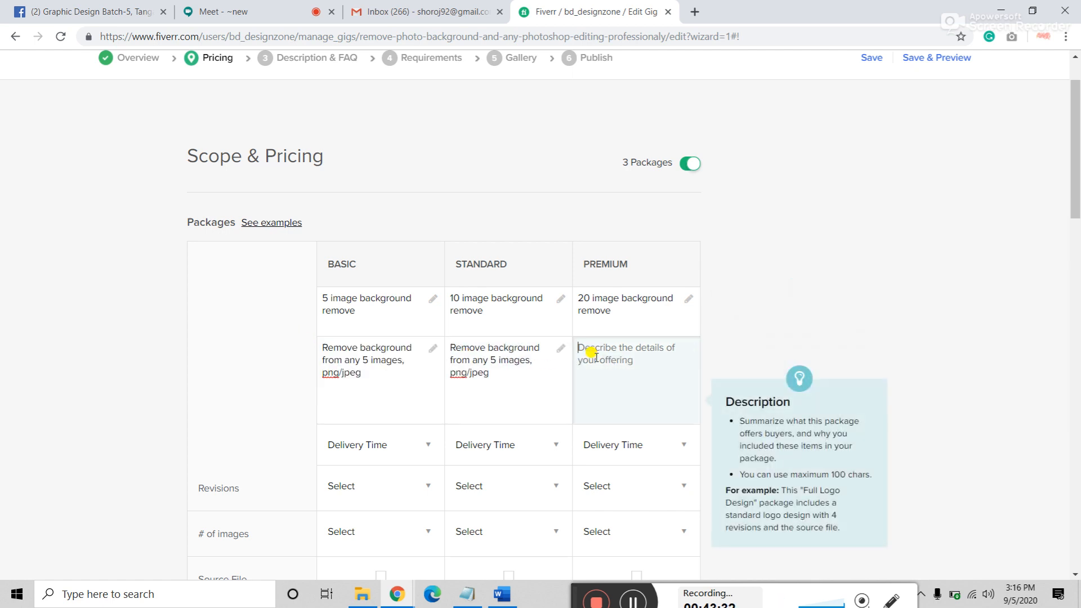
key(ctrl+v)
Step: Set delivery time to 1 day for Basic, 2 days for Standard and 3 days for Premium
click(382, 458)
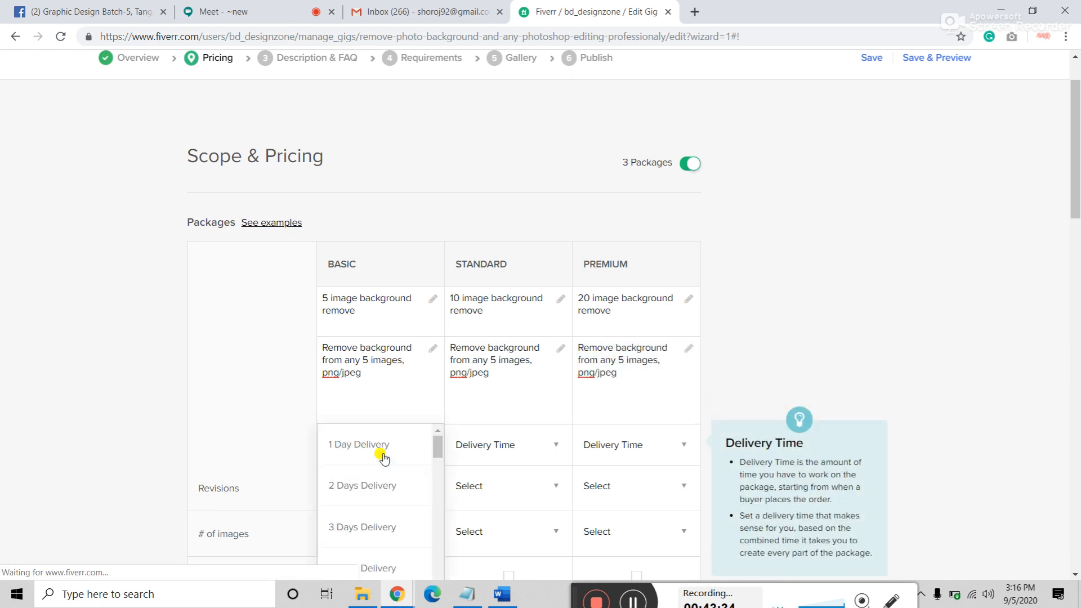
click(379, 452)
click(513, 458)
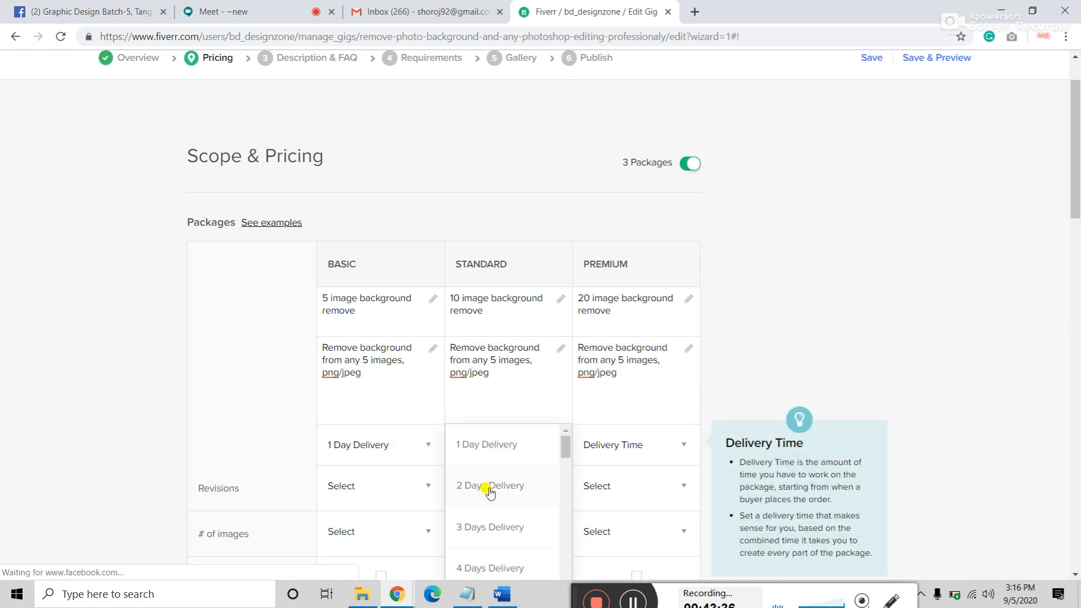
click(482, 486)
click(642, 451)
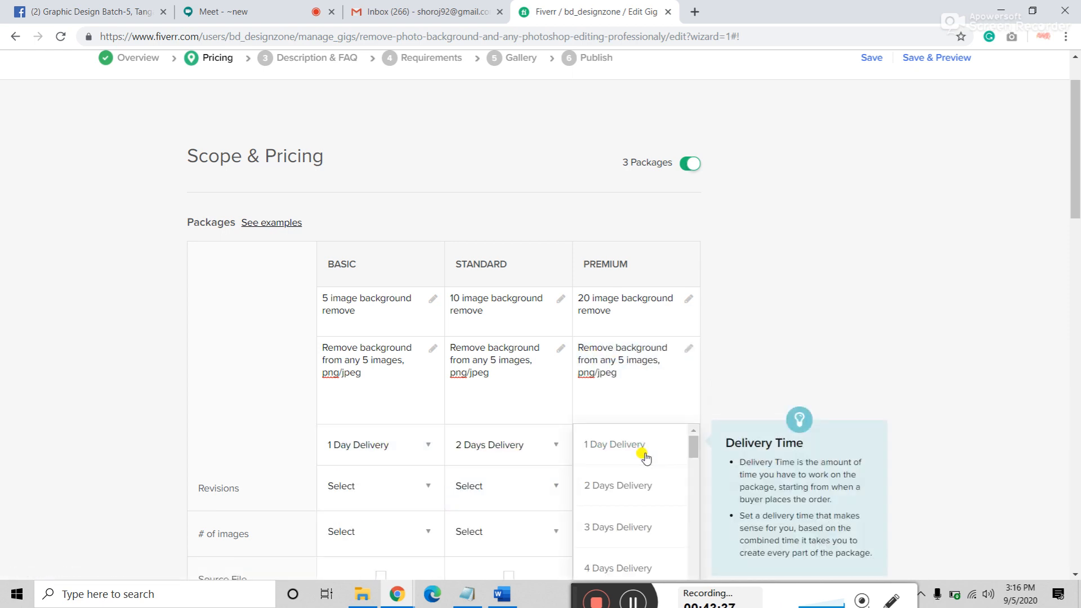
click(605, 525)
Step: Change Premium's description to 20 images and select the 5 in Standard's description
click(621, 365)
text(5)
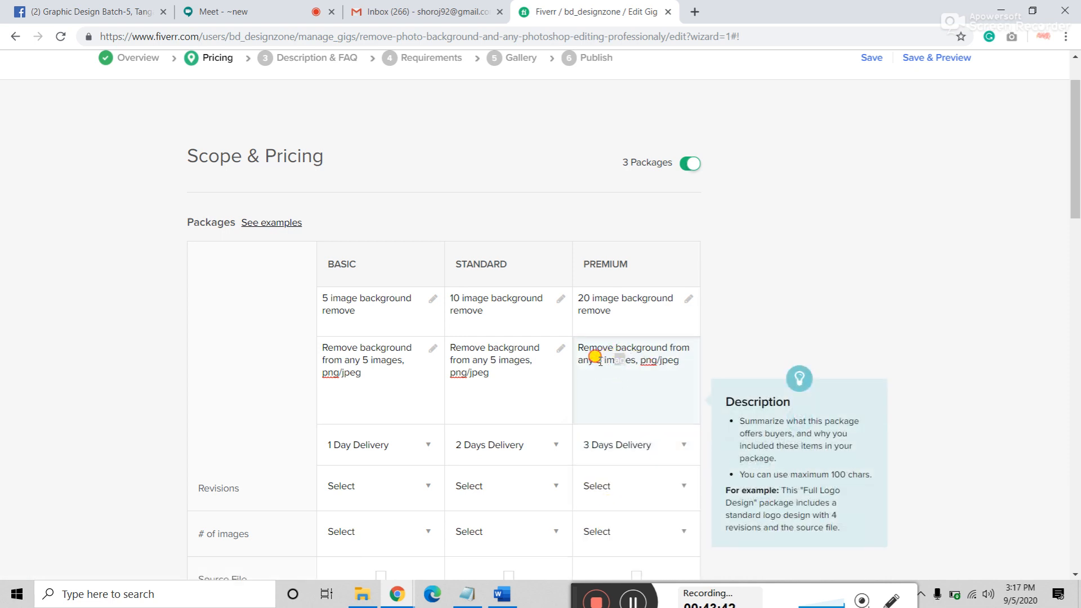
key(BackSpace)
text(20)
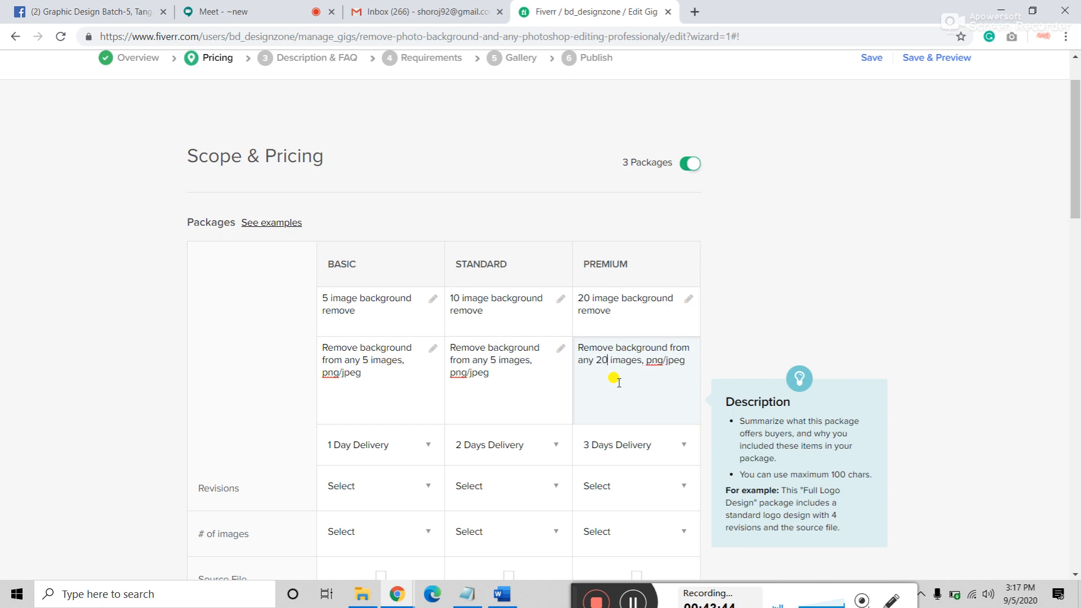
click(493, 358)
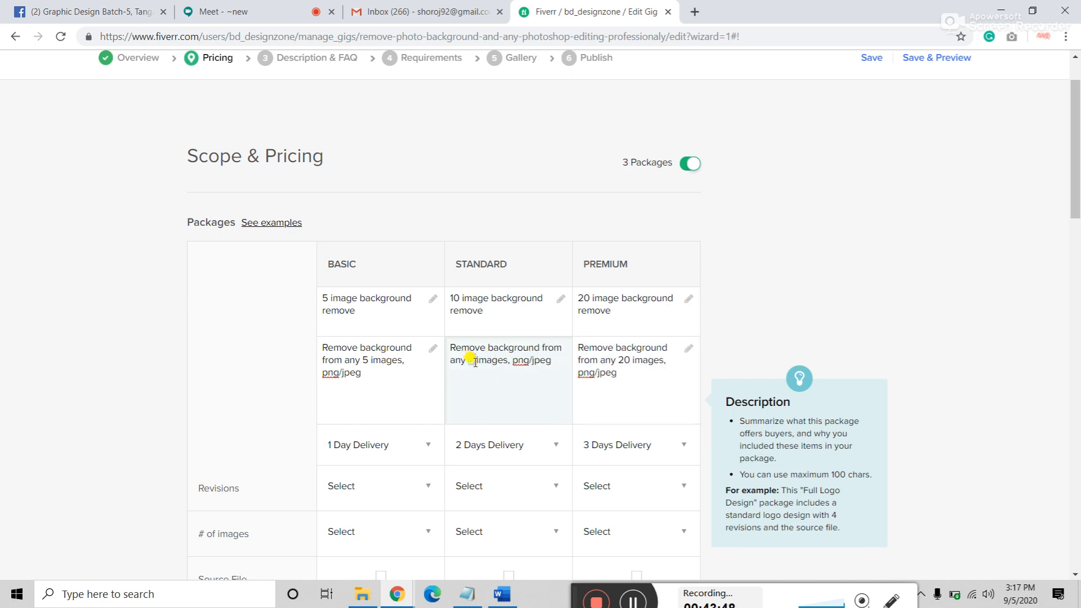
double_click(475, 361)
Step: Make Standard's description 20 images and give all three packages Unlimited revisions
text(20)
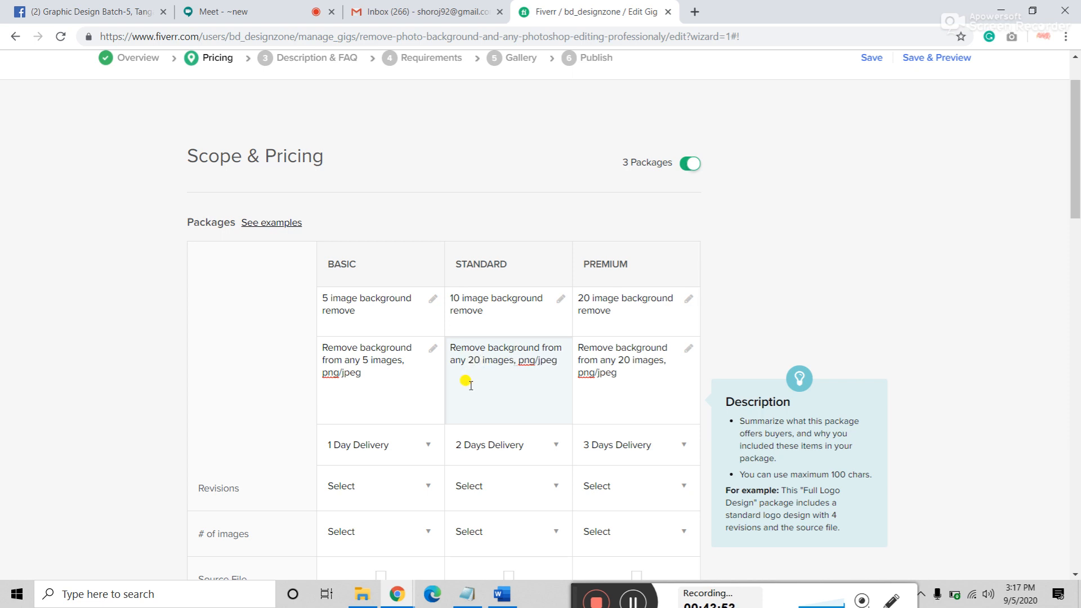
click(39, 376)
scroll(39, 376, down, 3)
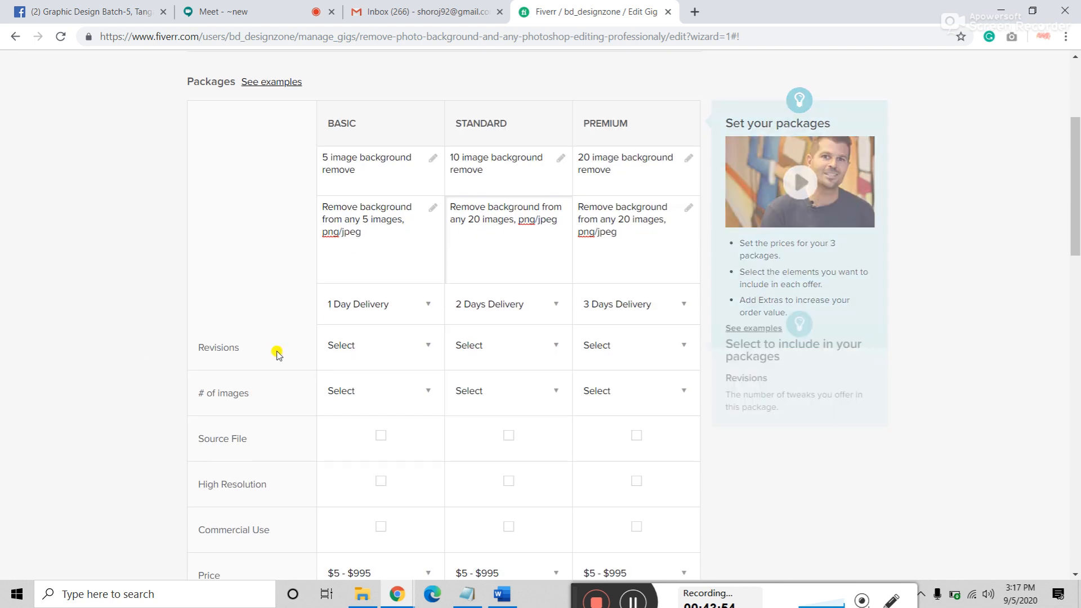
click(375, 345)
scroll(366, 427, down, 5)
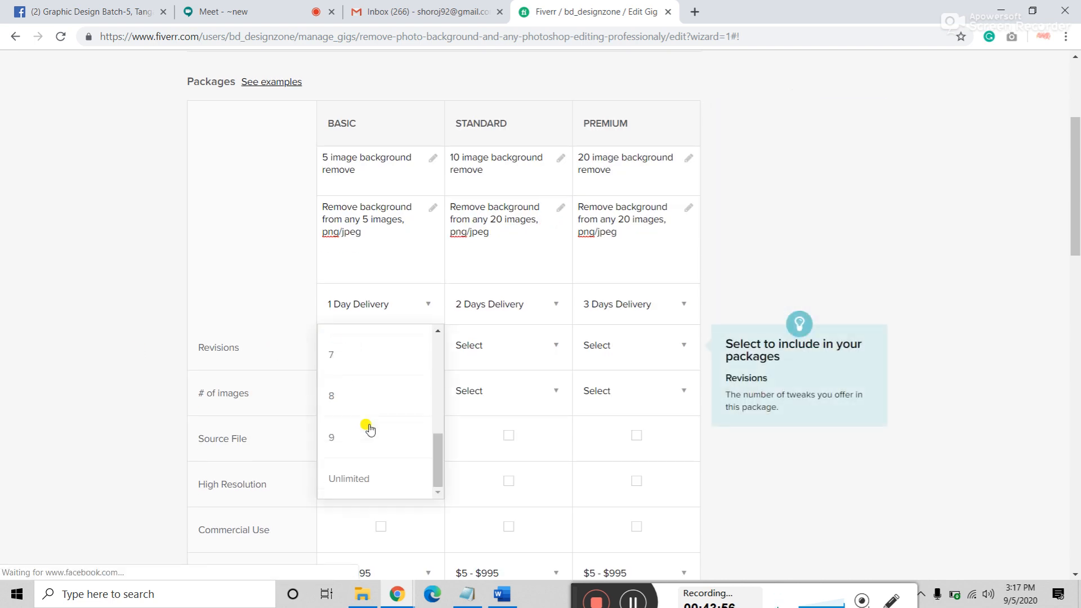
click(374, 479)
click(490, 352)
scroll(490, 478, down, 5)
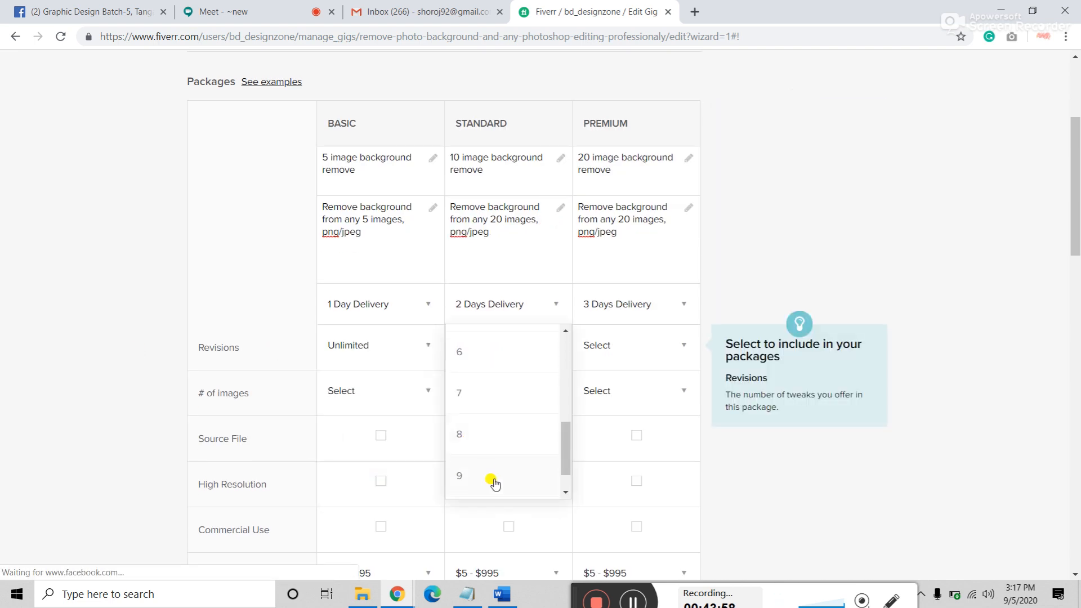
click(494, 488)
click(623, 347)
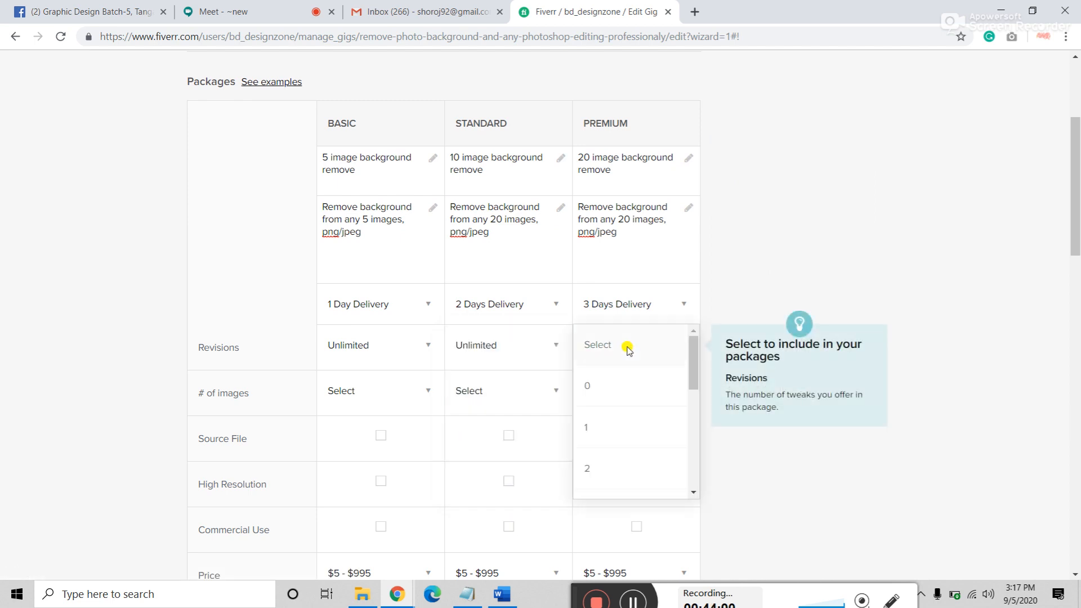
scroll(640, 450, down, 3)
scroll(640, 450, down, 2)
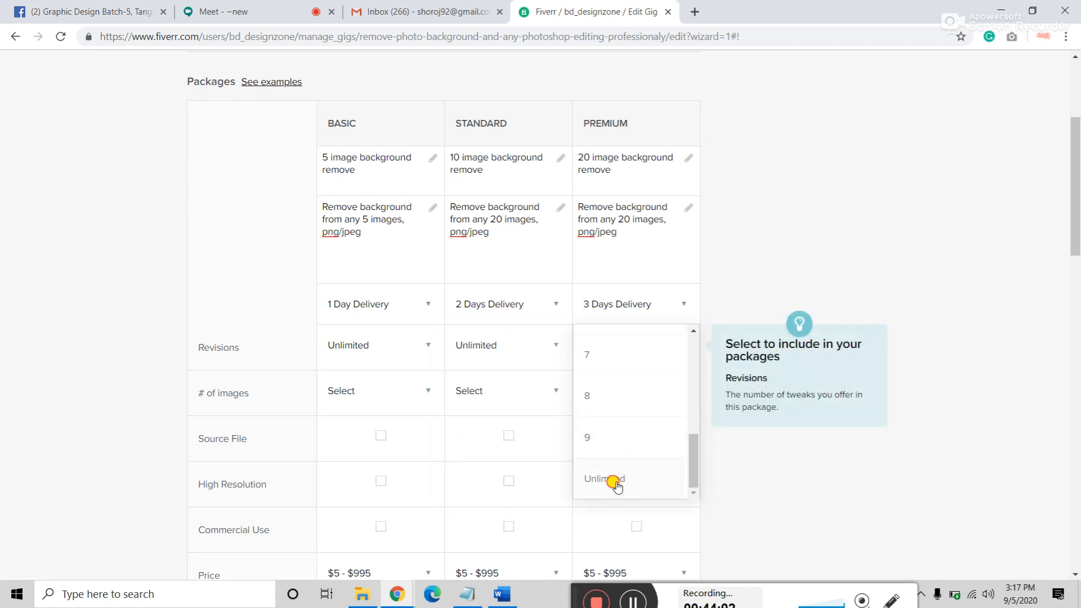
click(613, 480)
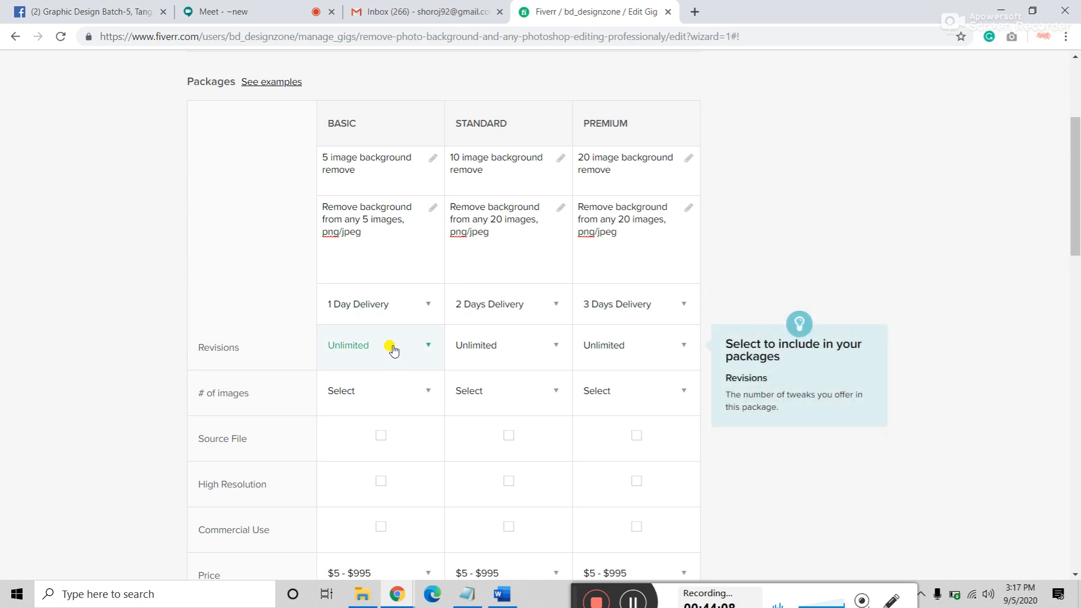
Step: Try 5, 10 and UNLIMITED as the number of images for Basic, Standard and Premium
click(401, 396)
scroll(386, 454, down, 3)
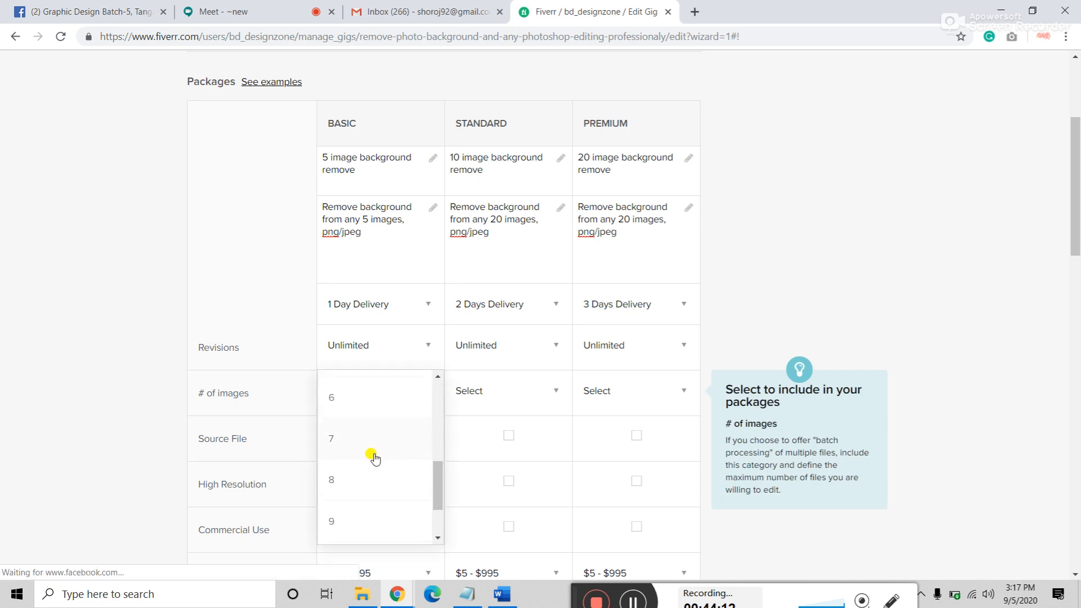
scroll(373, 457, down, 2)
scroll(363, 515, up, 1)
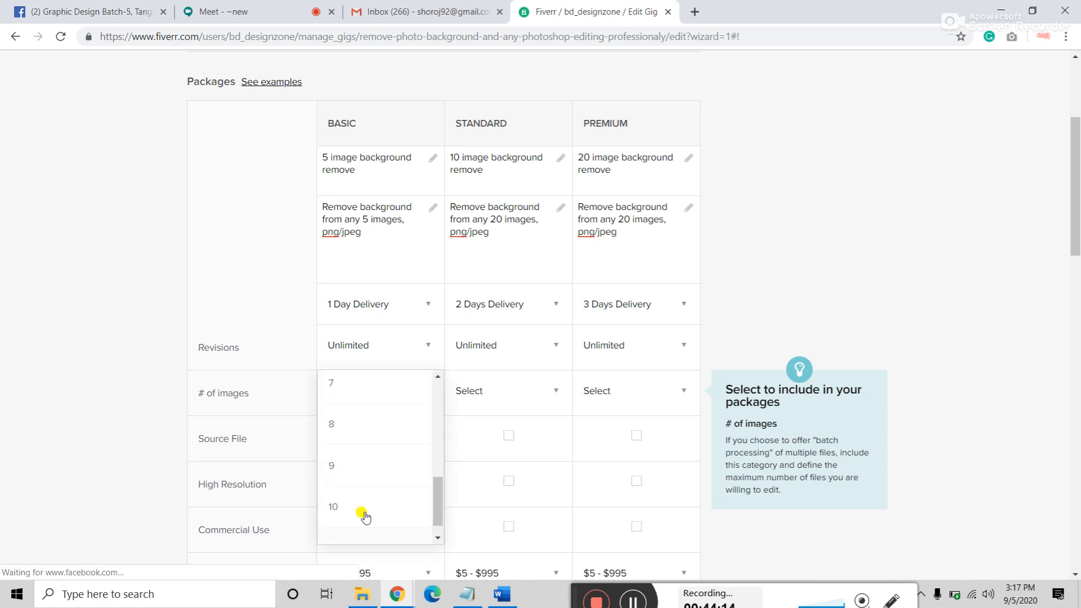
scroll(365, 516, up, 3)
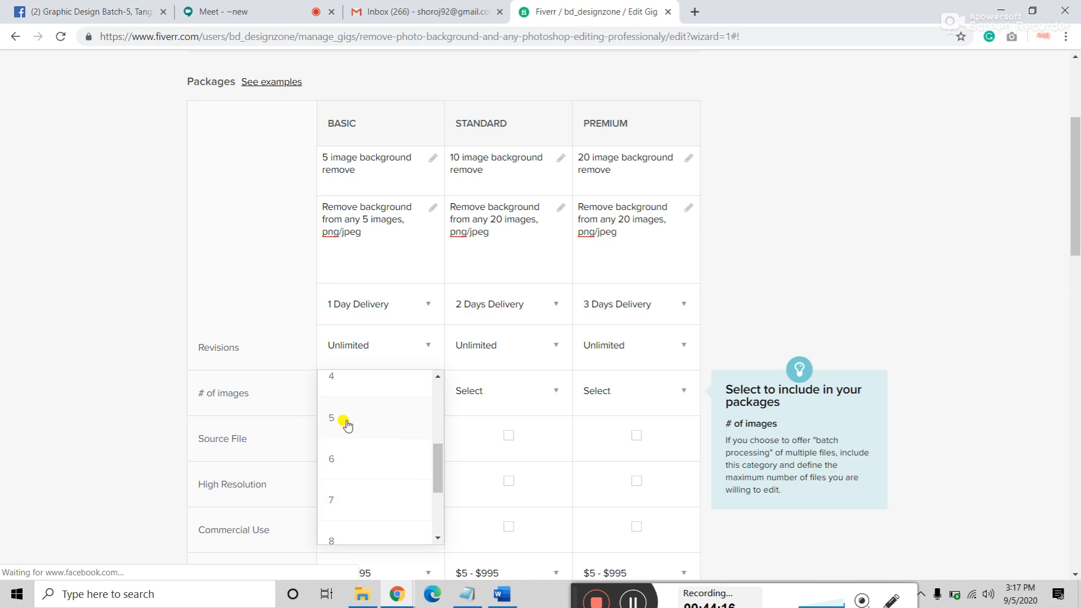
click(345, 422)
click(508, 391)
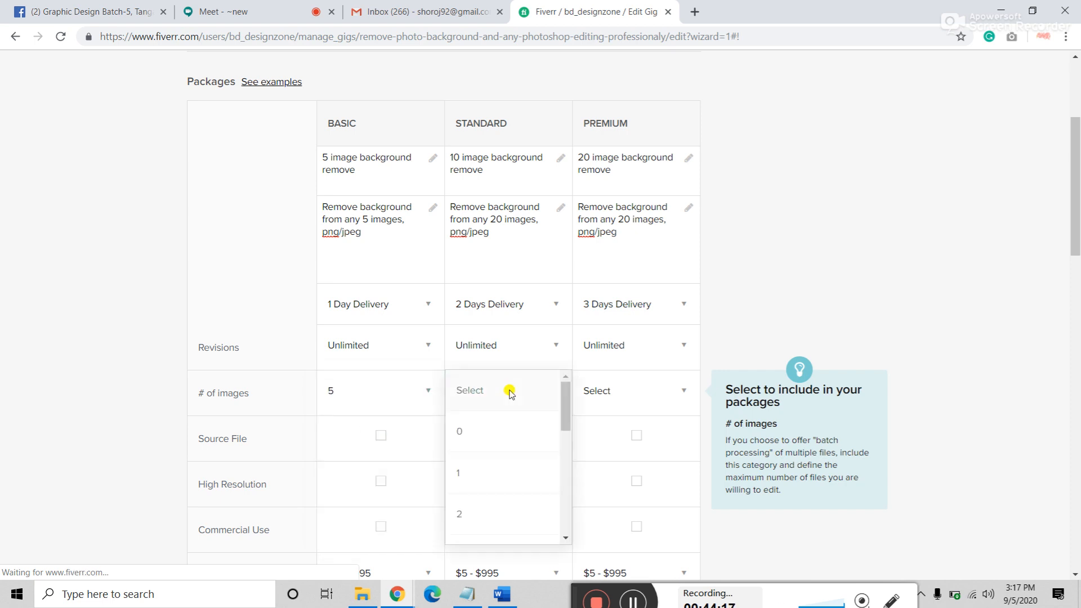
scroll(491, 501, down, 5)
click(489, 495)
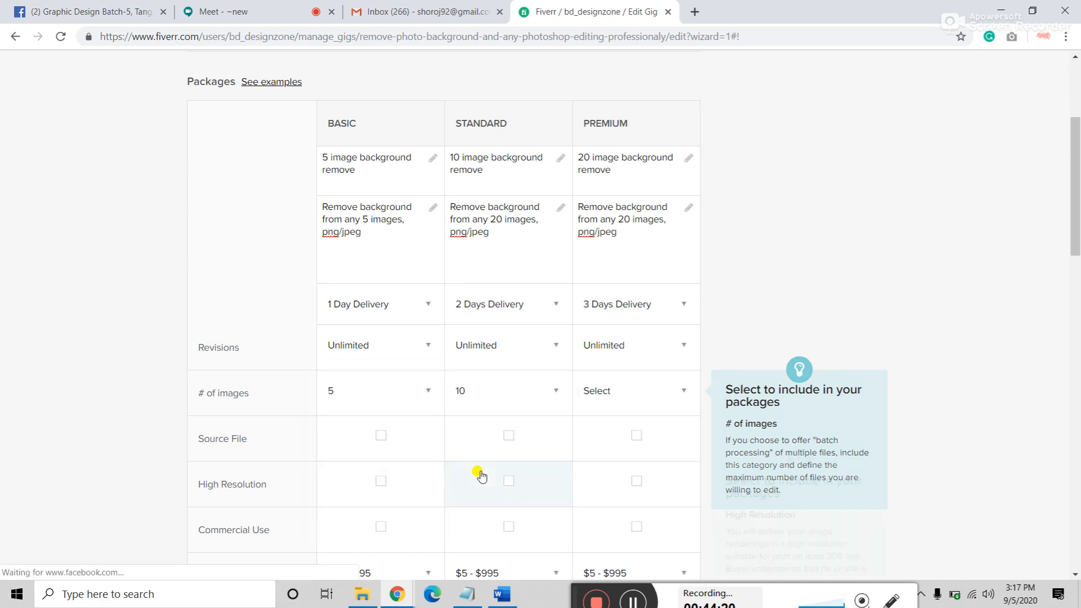
click(621, 403)
scroll(628, 468, down, 5)
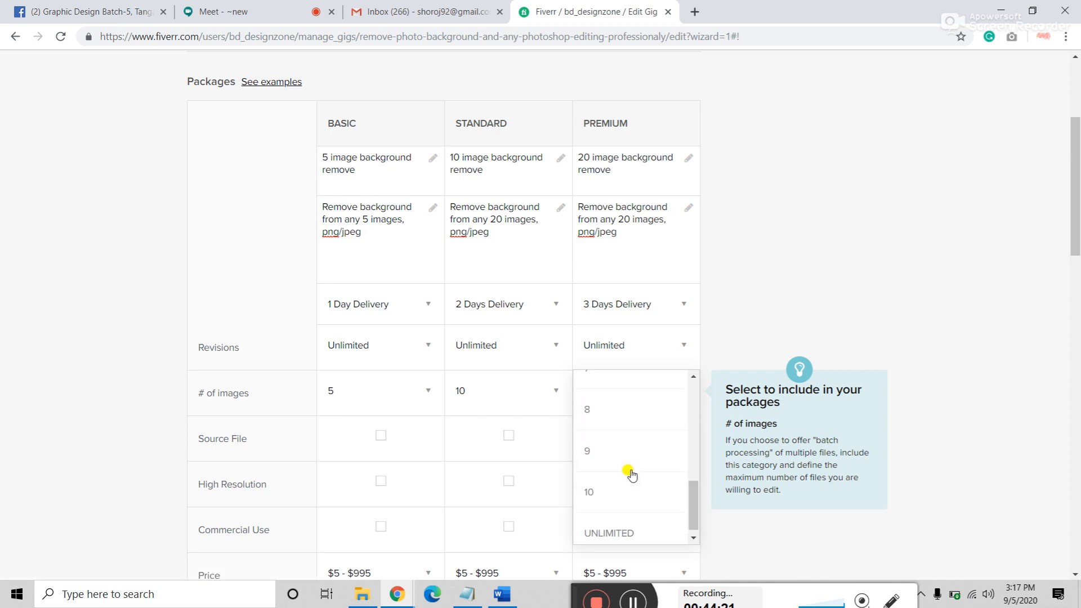
click(629, 524)
click(635, 396)
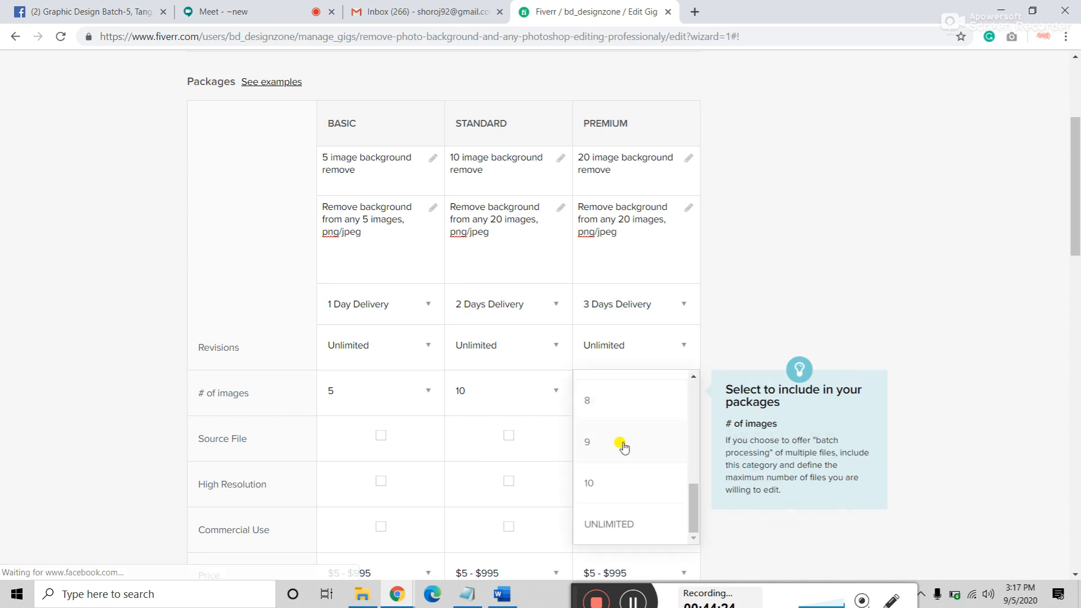
click(625, 524)
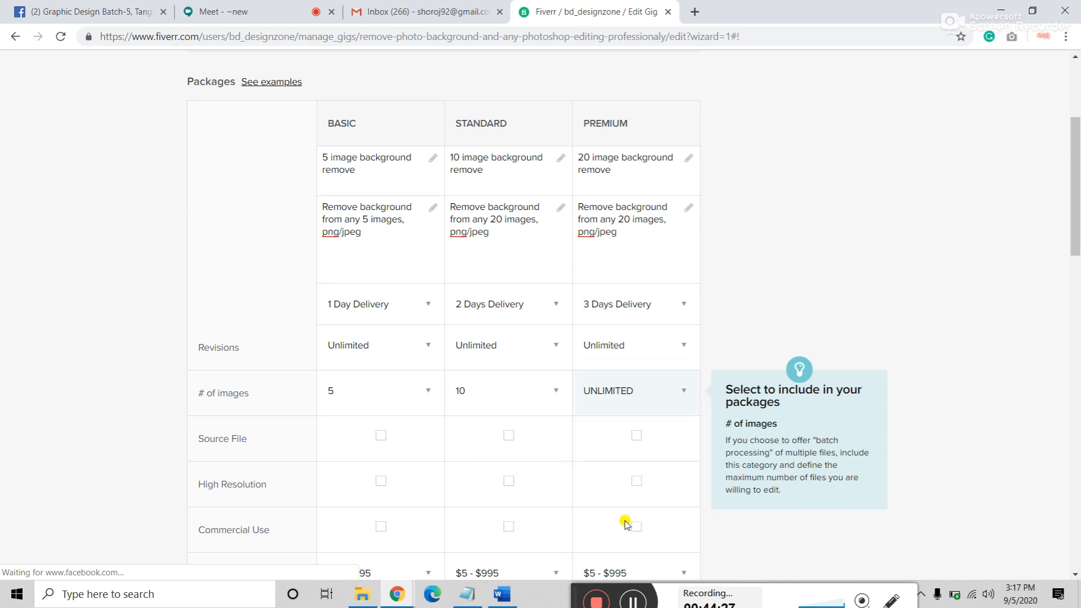
Step: Reset the number of images in Premium, Standard and Basic back to Select
click(630, 401)
scroll(627, 466, up, 8)
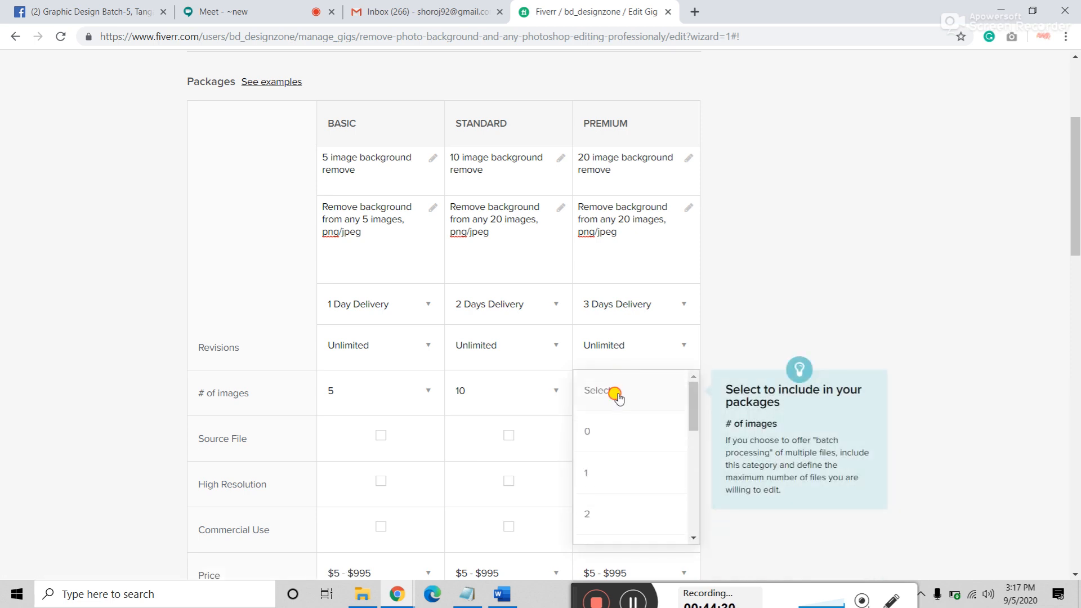
click(615, 391)
click(493, 385)
scroll(463, 411, up, 5)
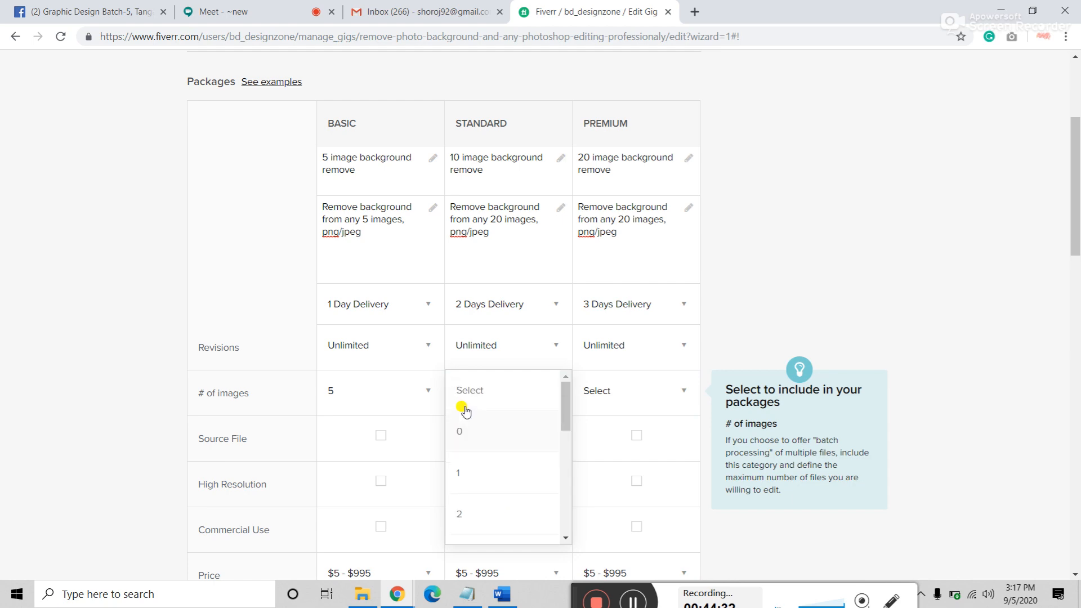
click(482, 383)
click(385, 388)
scroll(379, 430, up, 10)
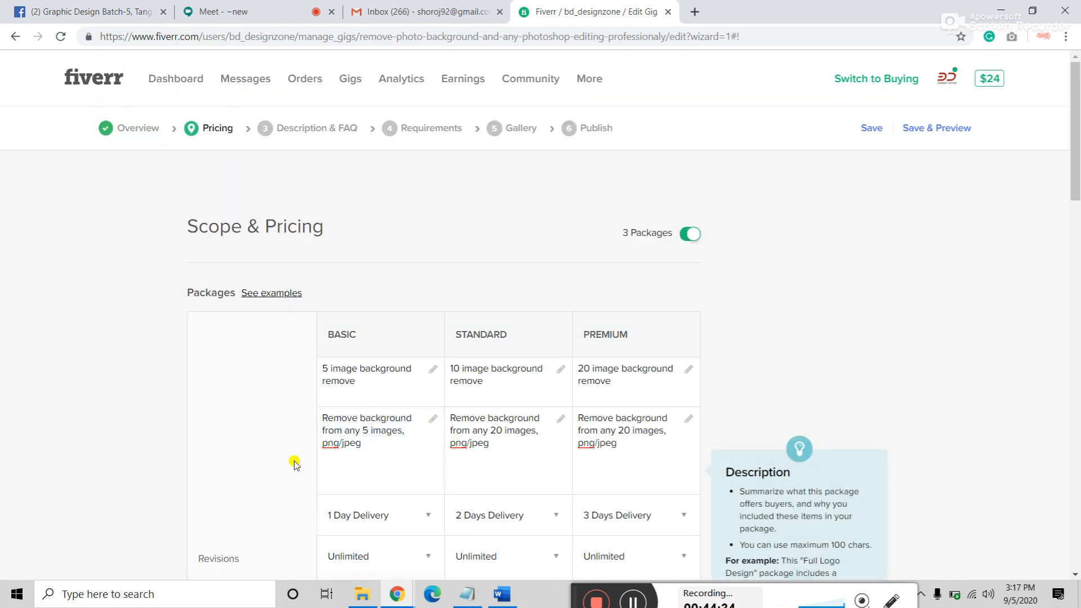
scroll(292, 460, down, 7)
click(345, 249)
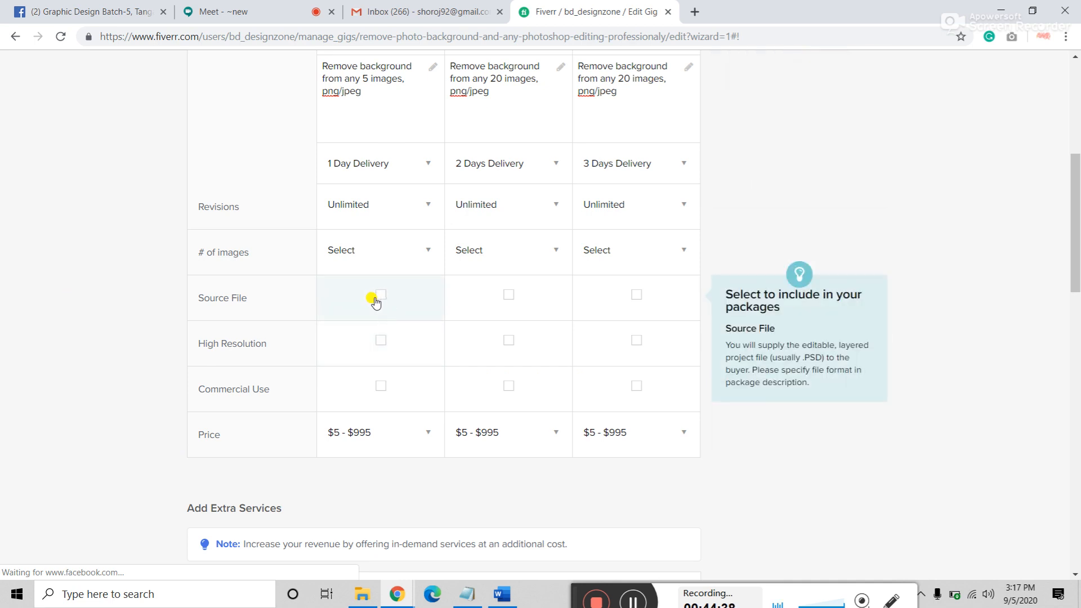
Step: Include source file in Premium, plus high resolution and commercial use in all three packages
click(639, 298)
scroll(657, 205, up, 3)
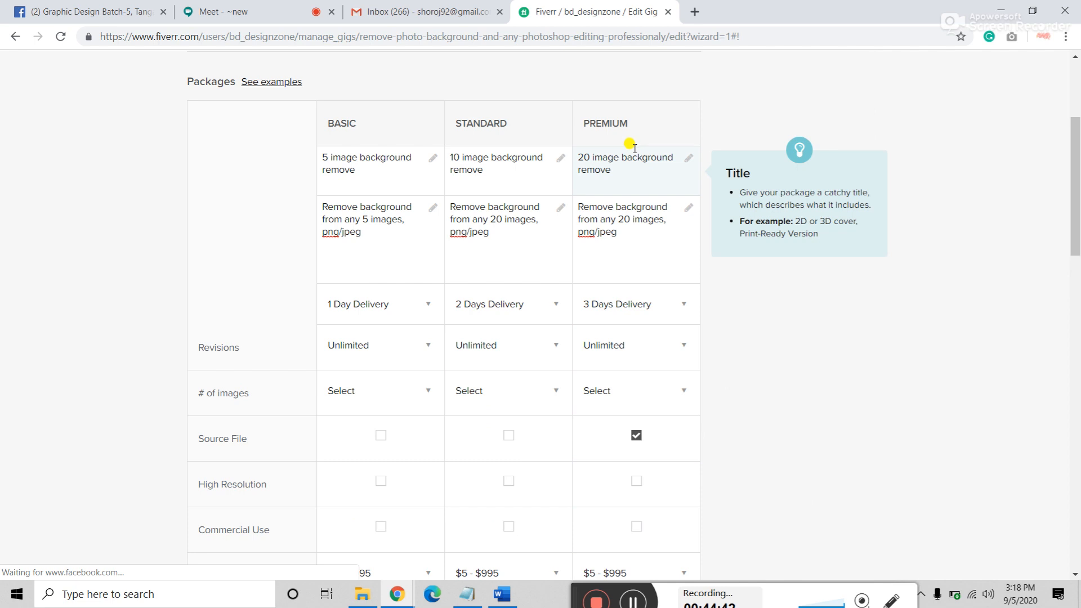
click(383, 484)
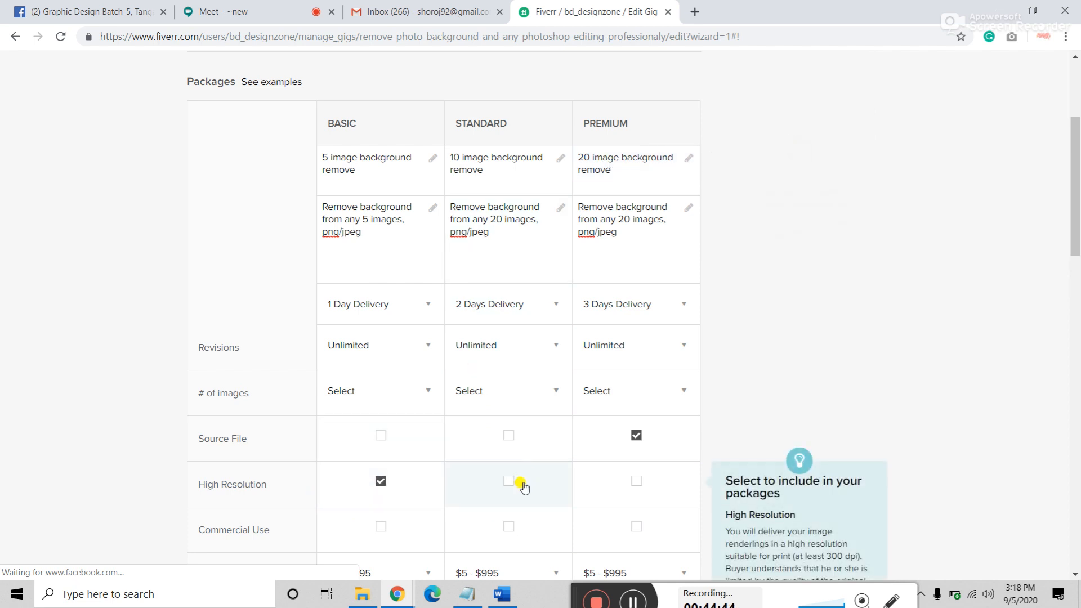
click(510, 483)
click(631, 487)
scroll(632, 490, down, 1)
scroll(632, 490, down, 5)
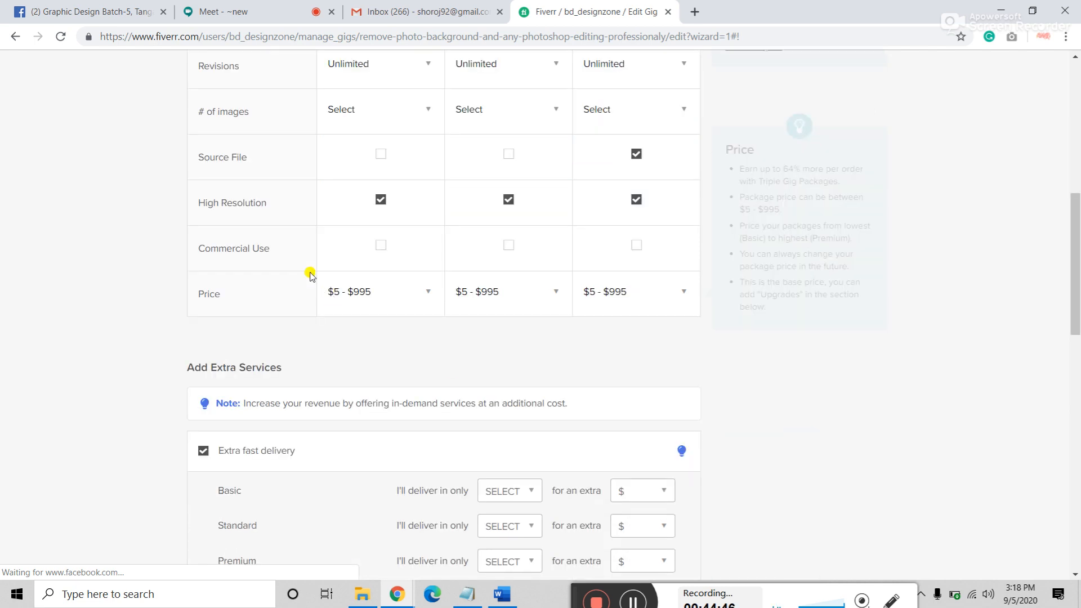
click(378, 247)
click(508, 248)
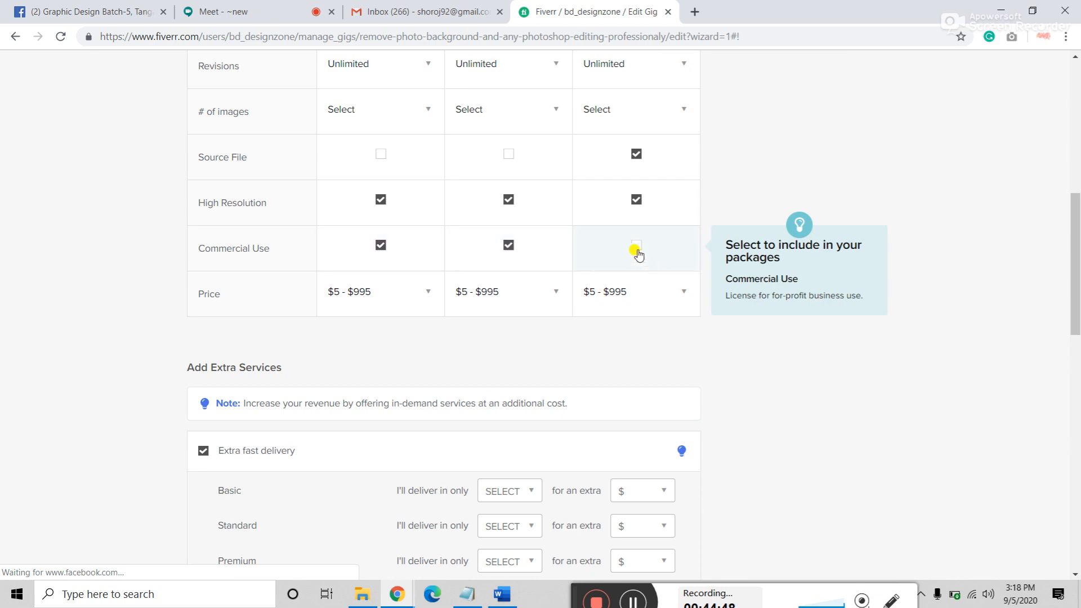
click(635, 246)
scroll(259, 408, up, 4)
scroll(129, 298, up, 3)
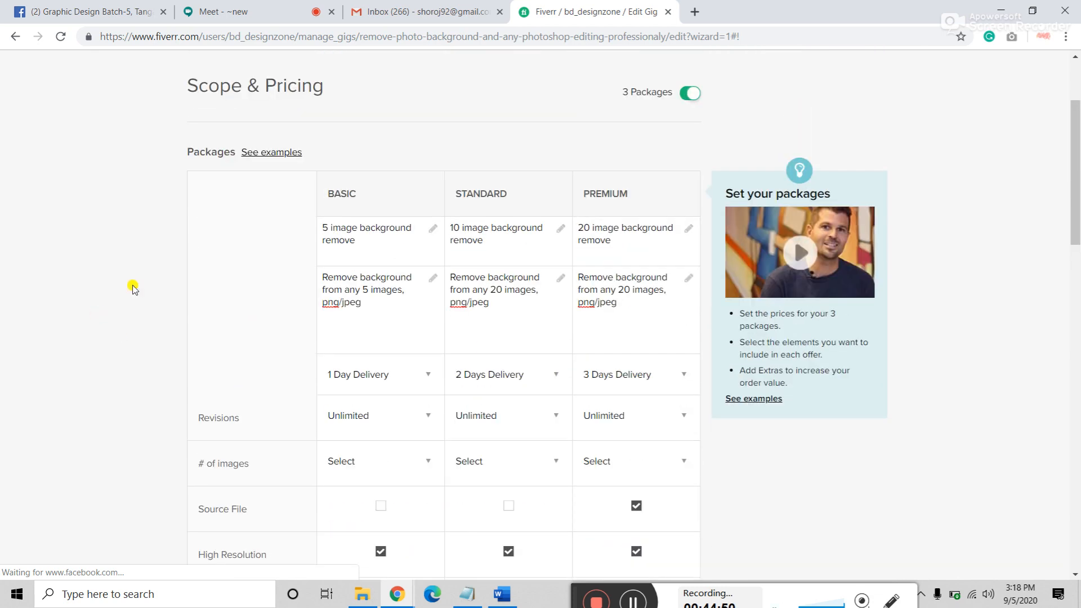
scroll(216, 281, down, 2)
scroll(215, 282, down, 4)
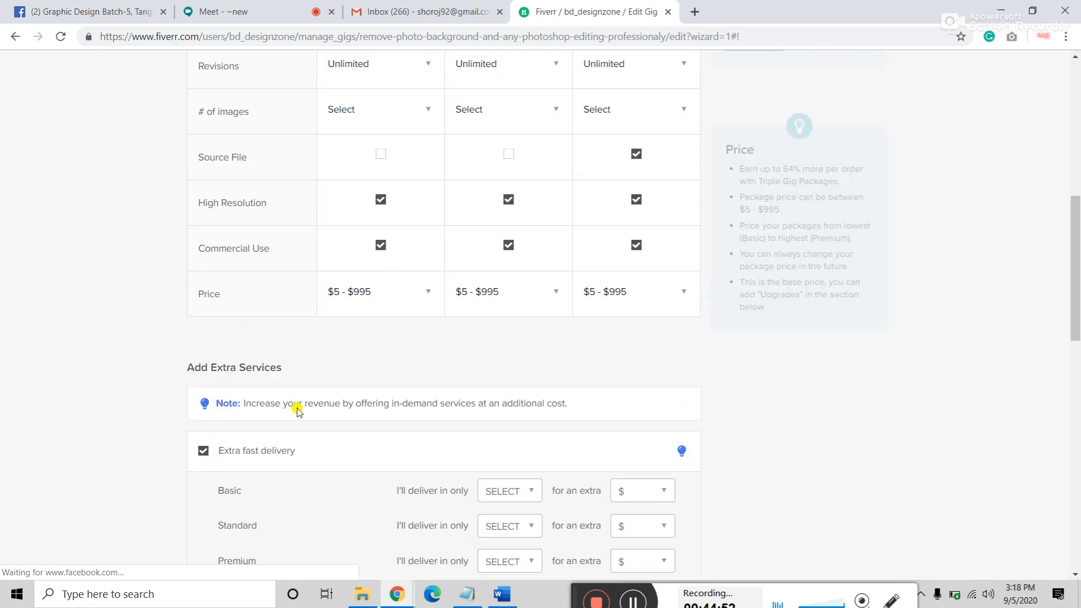
Step: Price the packages at $10 Basic, $15 Standard and $25 Premium
click(388, 307)
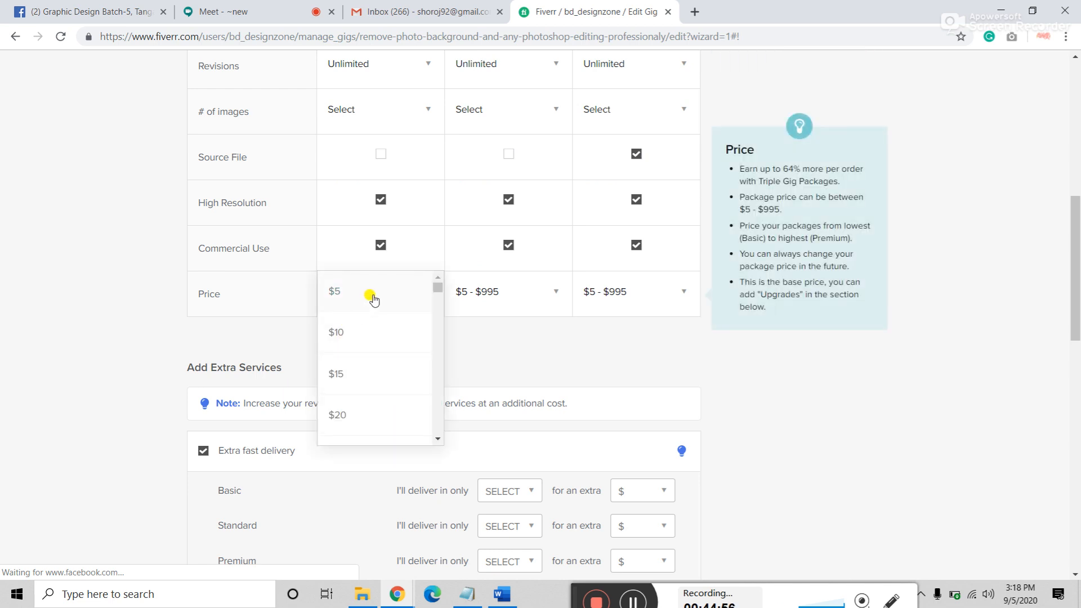
click(358, 335)
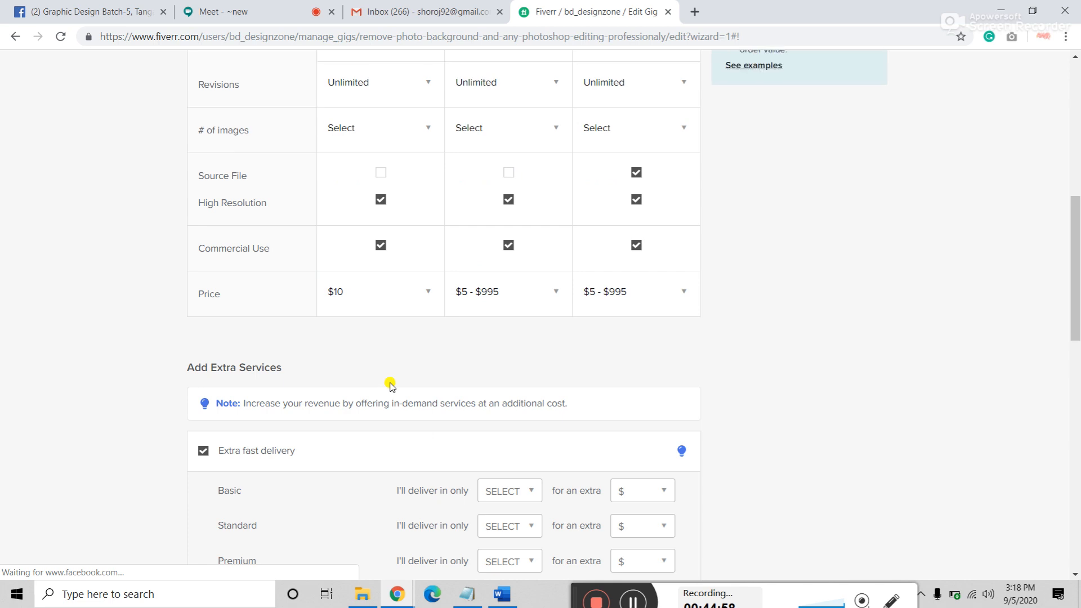
scroll(388, 376, up, 6)
scroll(493, 270, down, 5)
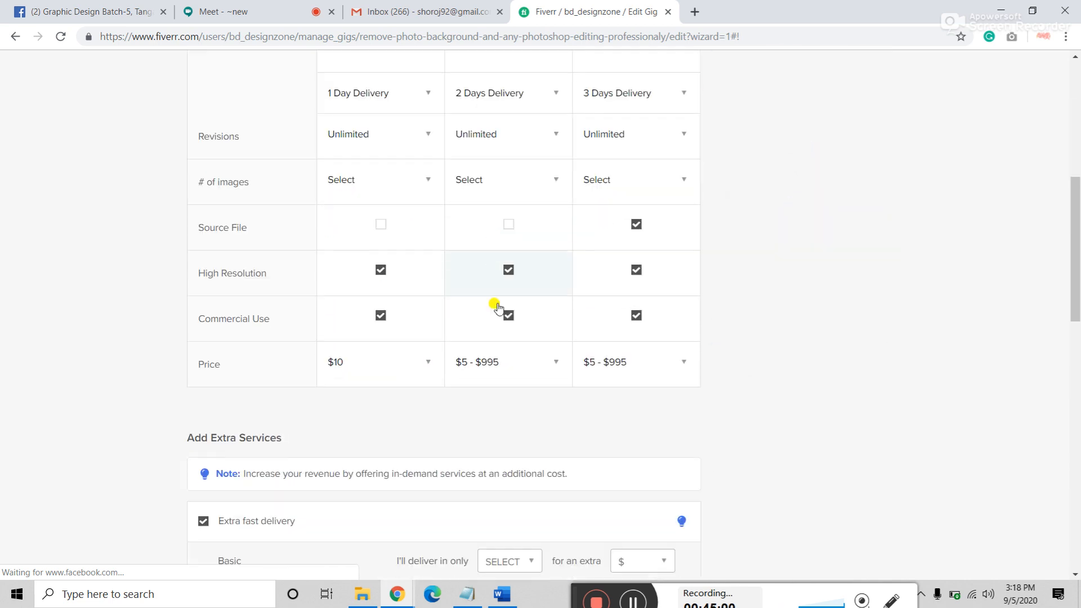
click(500, 372)
click(482, 445)
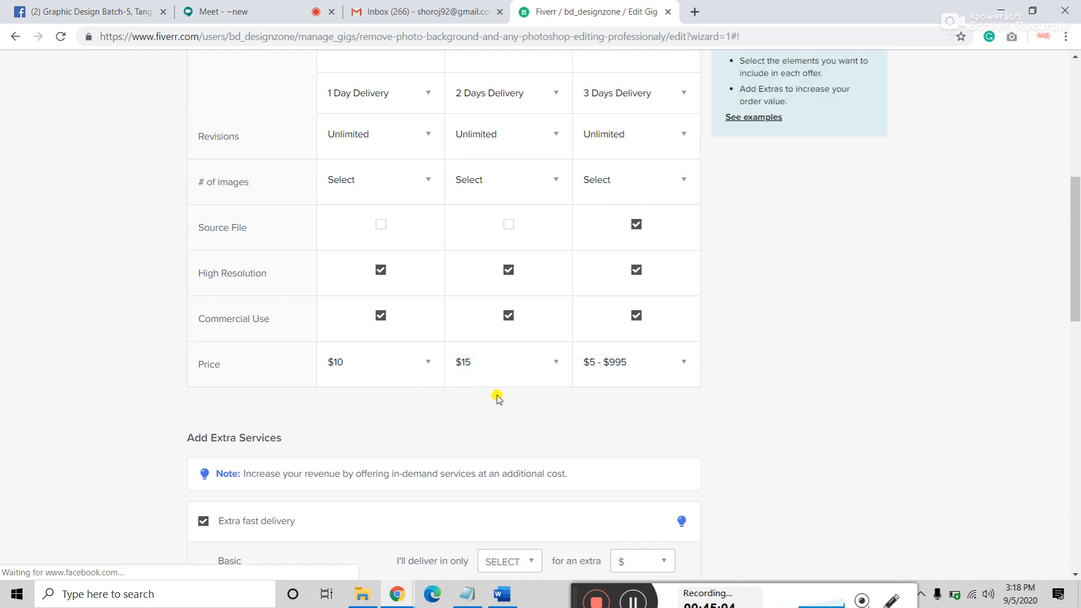
scroll(495, 396, up, 3)
scroll(458, 253, down, 4)
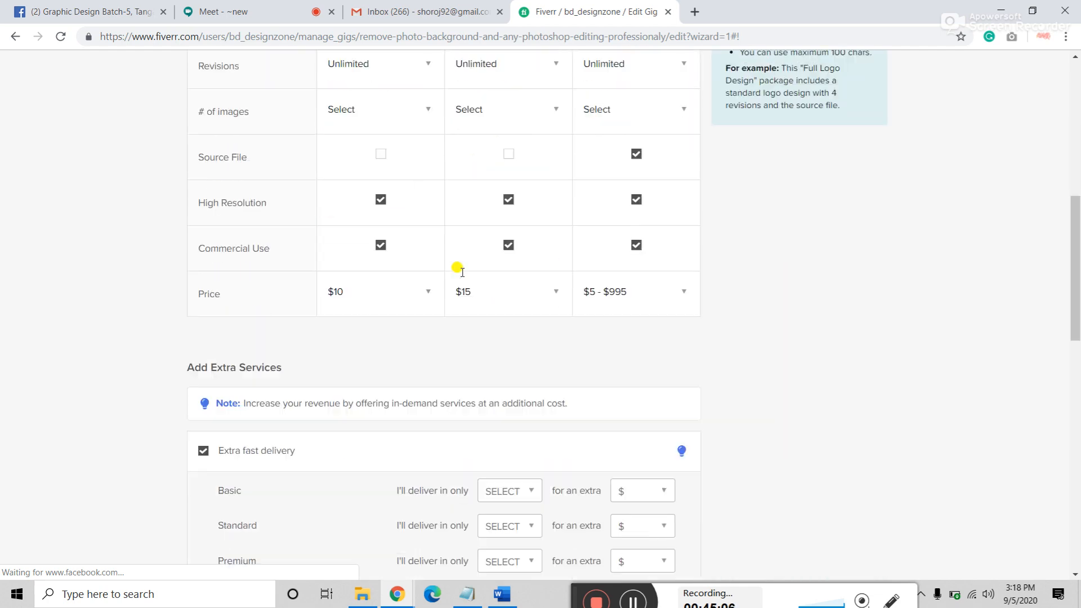
scroll(625, 429, up, 4)
scroll(582, 350, down, 4)
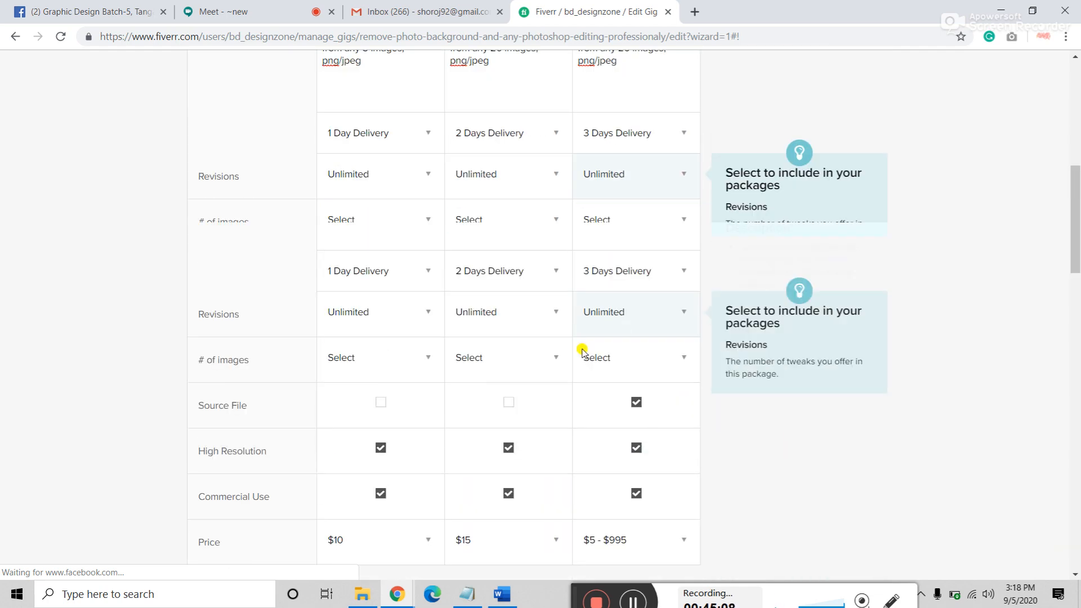
click(641, 296)
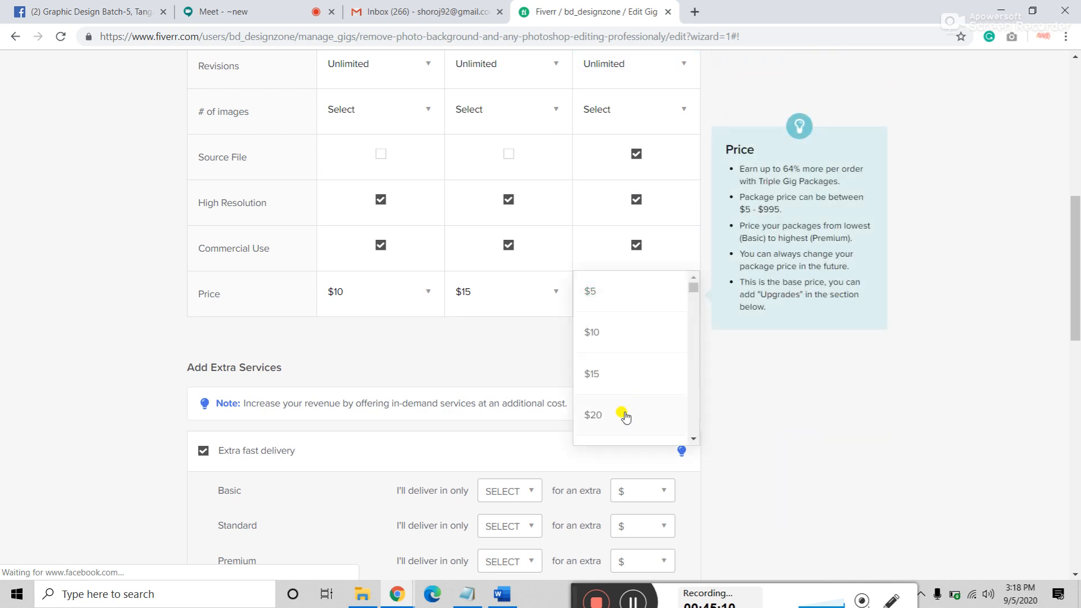
scroll(614, 414, down, 1)
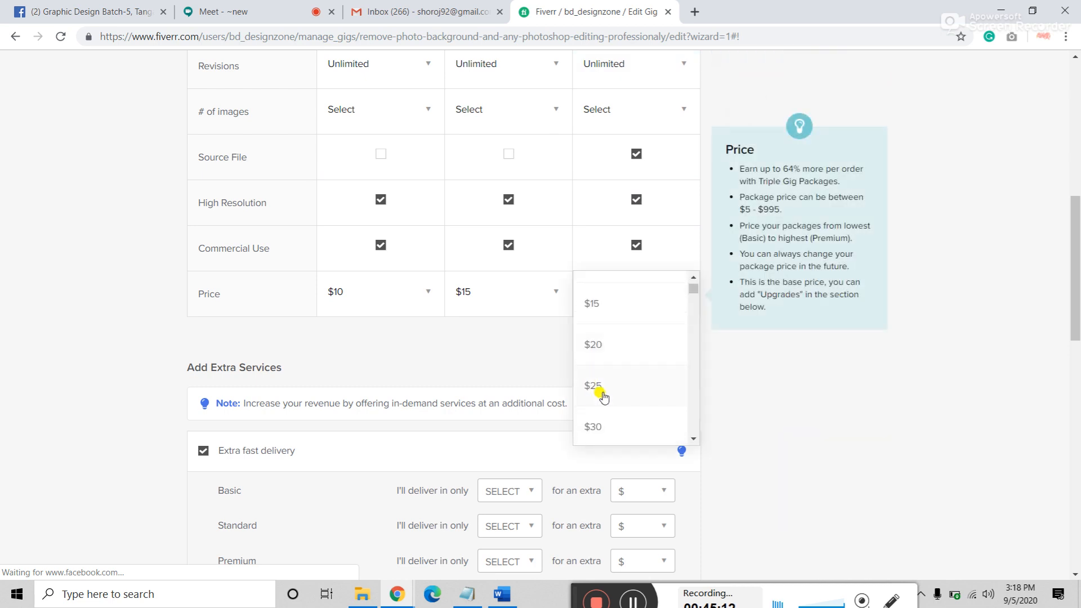
click(601, 392)
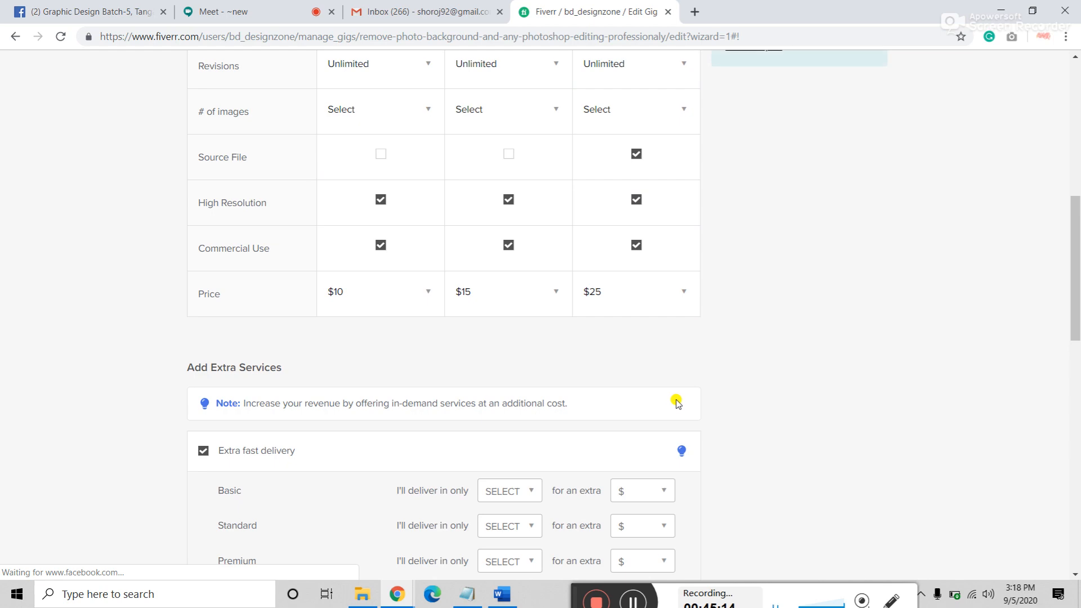
scroll(844, 434, up, 4)
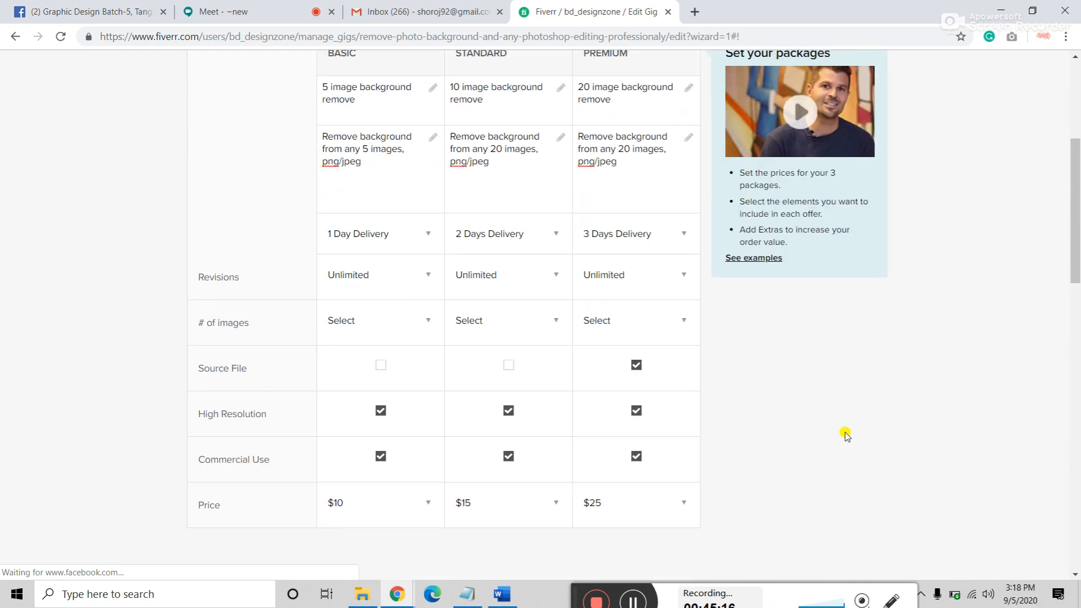
scroll(846, 435, down, 5)
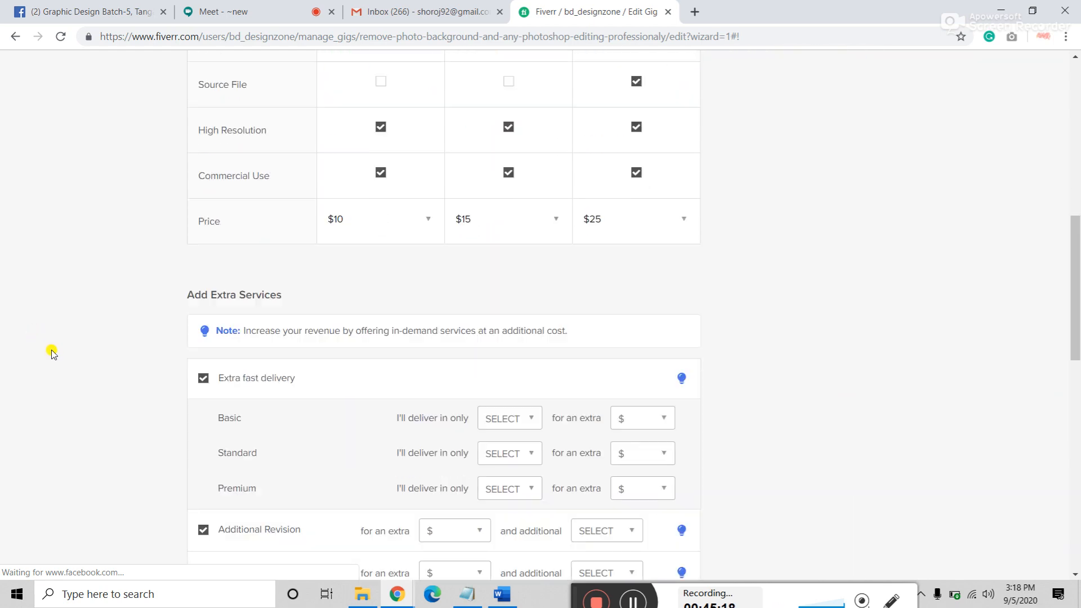
Step: Offer 1-day fast delivery for an extra $5 on Standard and $10 on Premium
scroll(52, 353, down, 3)
mouse_move(229, 270)
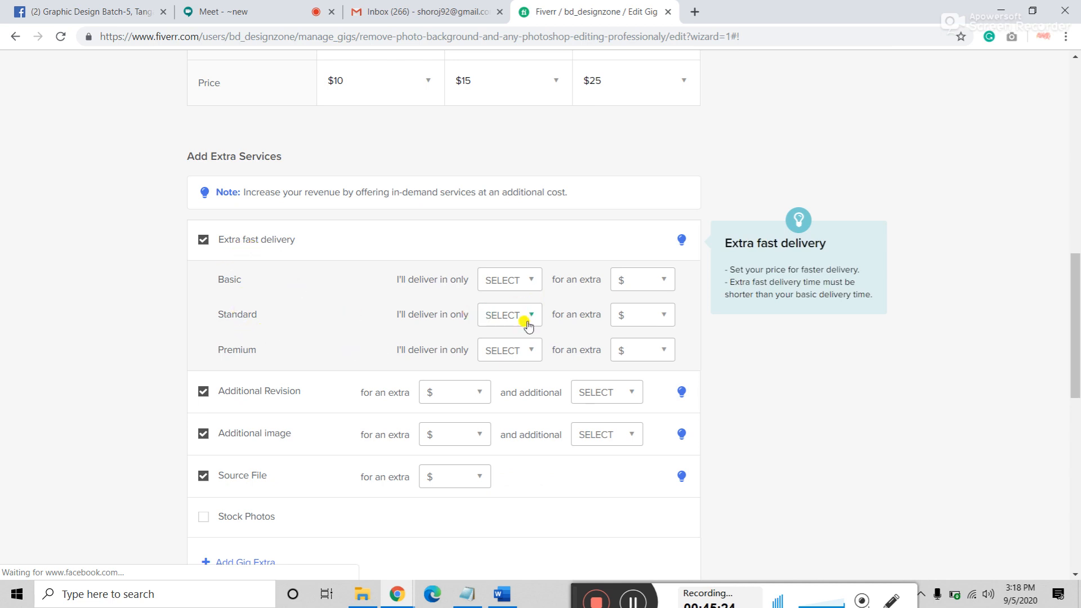
click(521, 283)
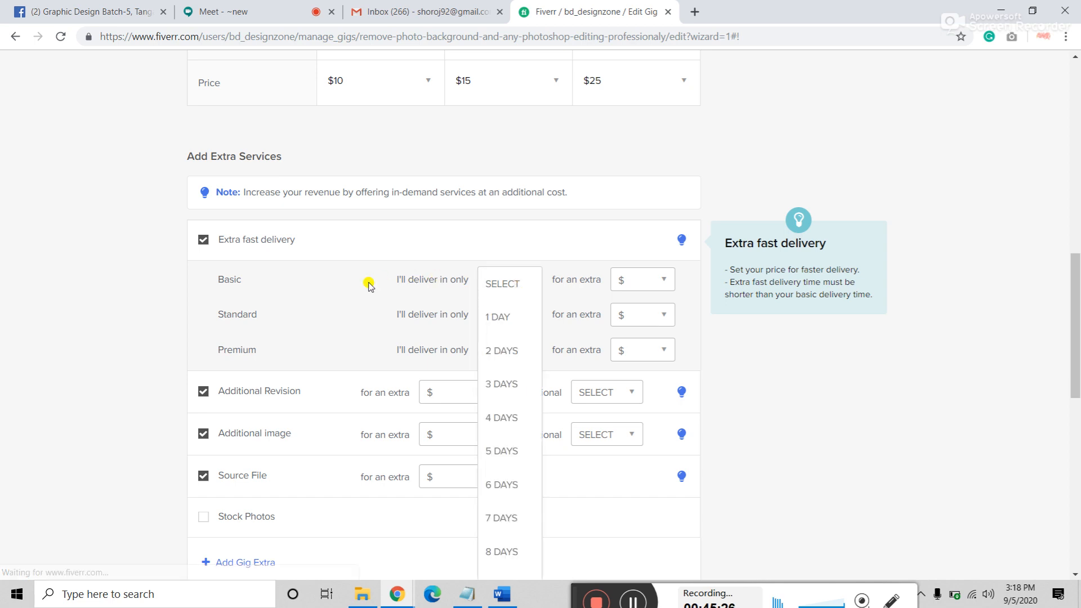
click(289, 299)
click(514, 317)
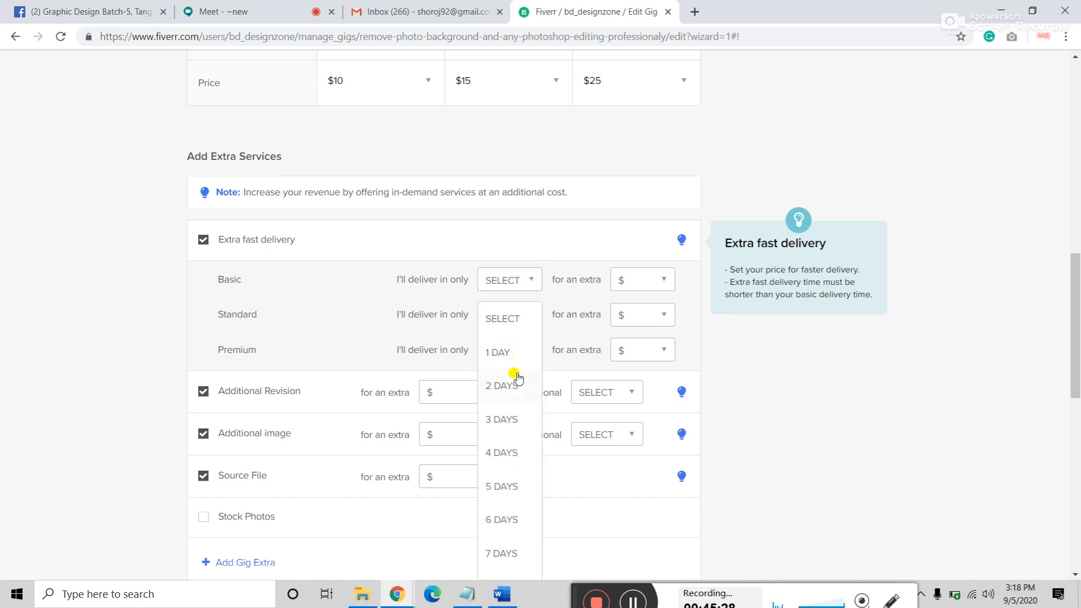
click(496, 353)
click(640, 314)
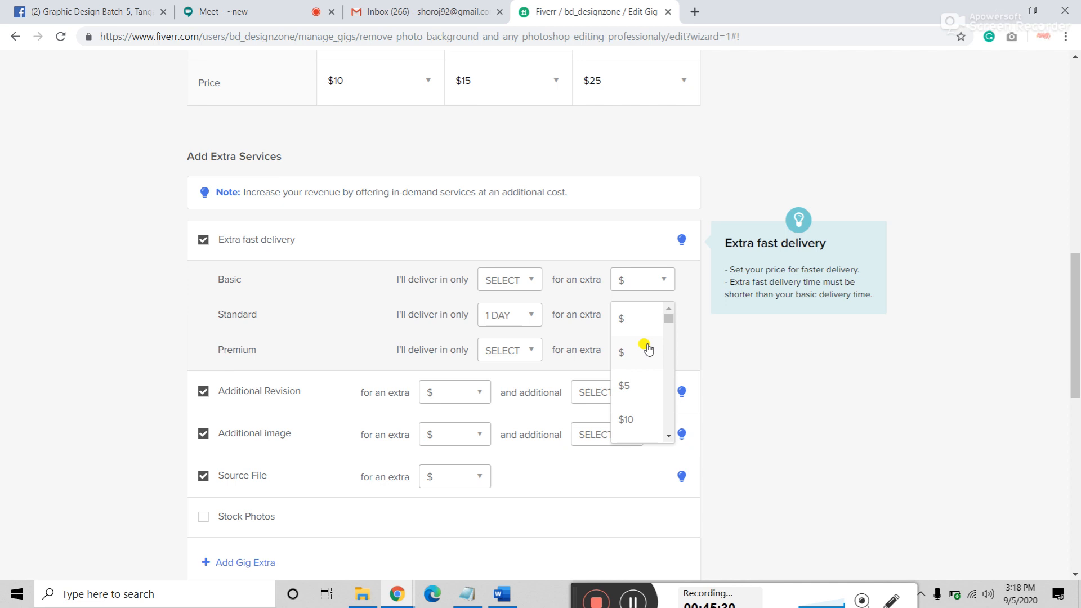
click(626, 385)
click(514, 354)
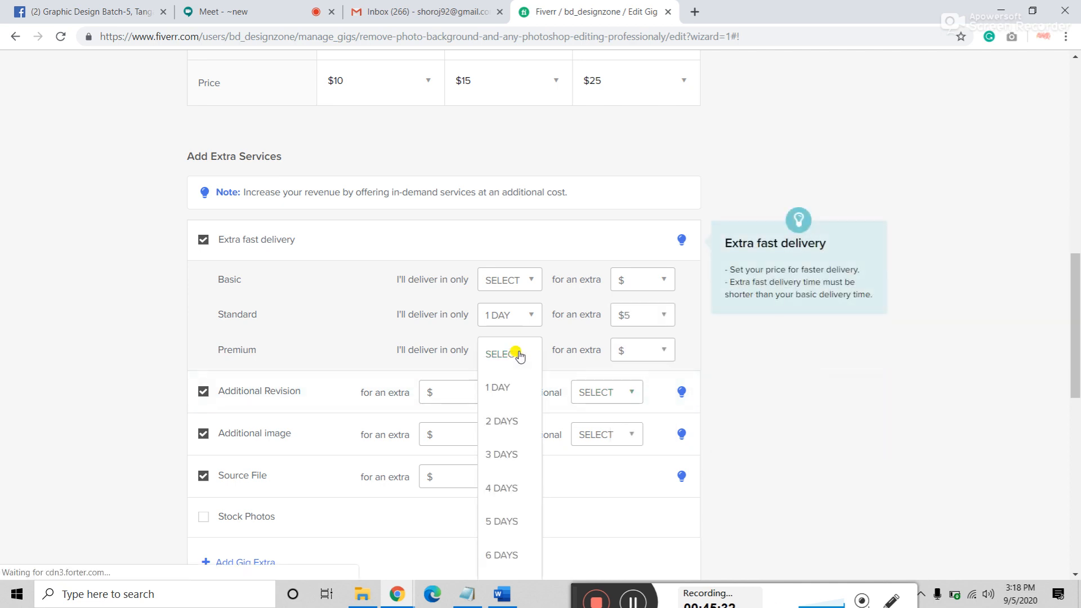
click(495, 389)
click(642, 350)
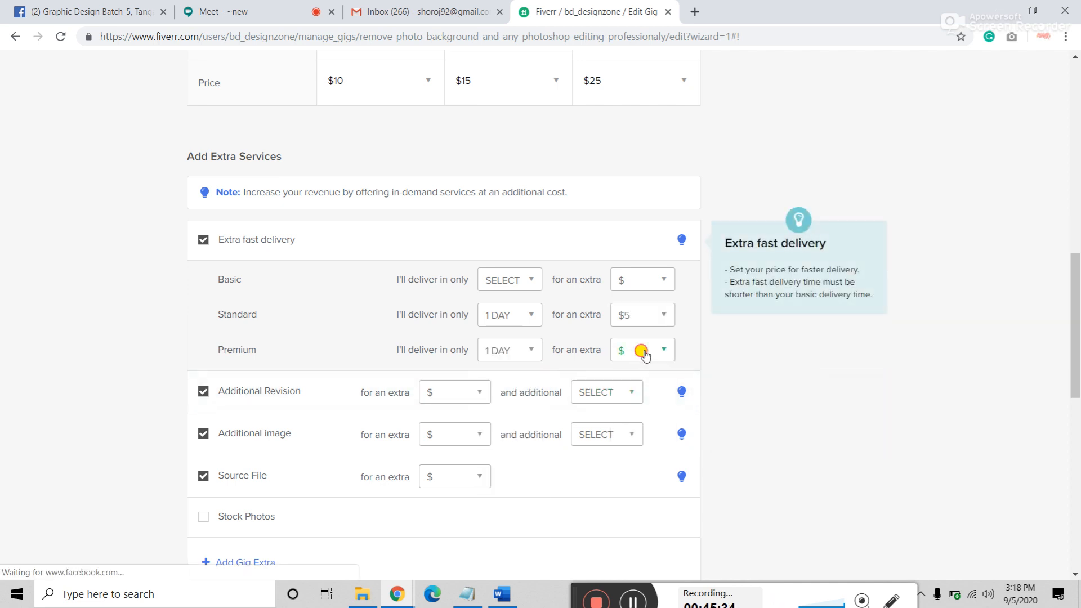
click(627, 448)
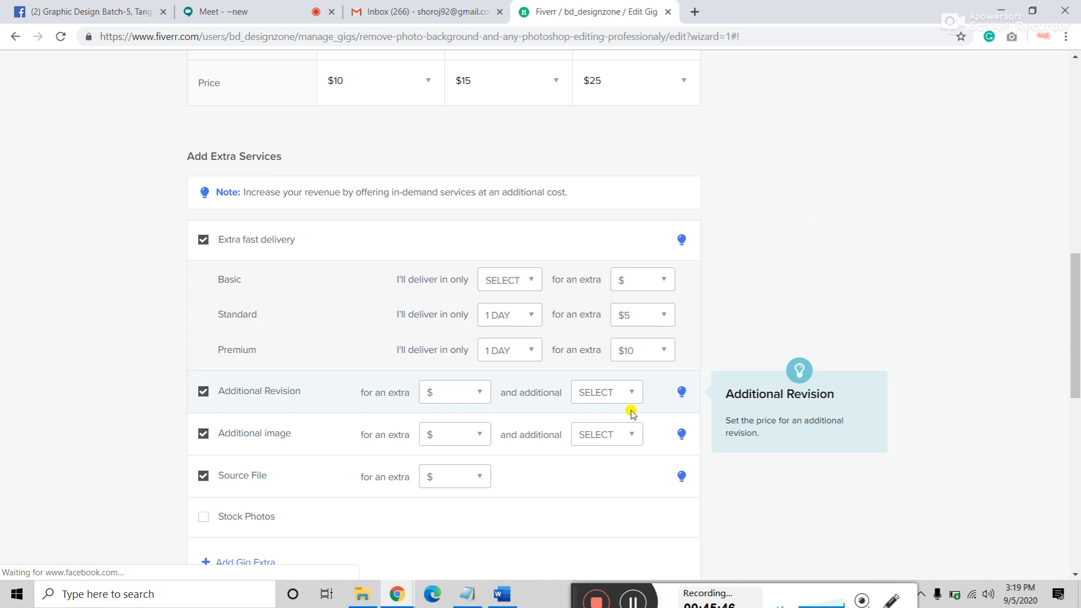
Step: Price additional images at $5 with 1 extra day each, and the source file at $10
click(472, 437)
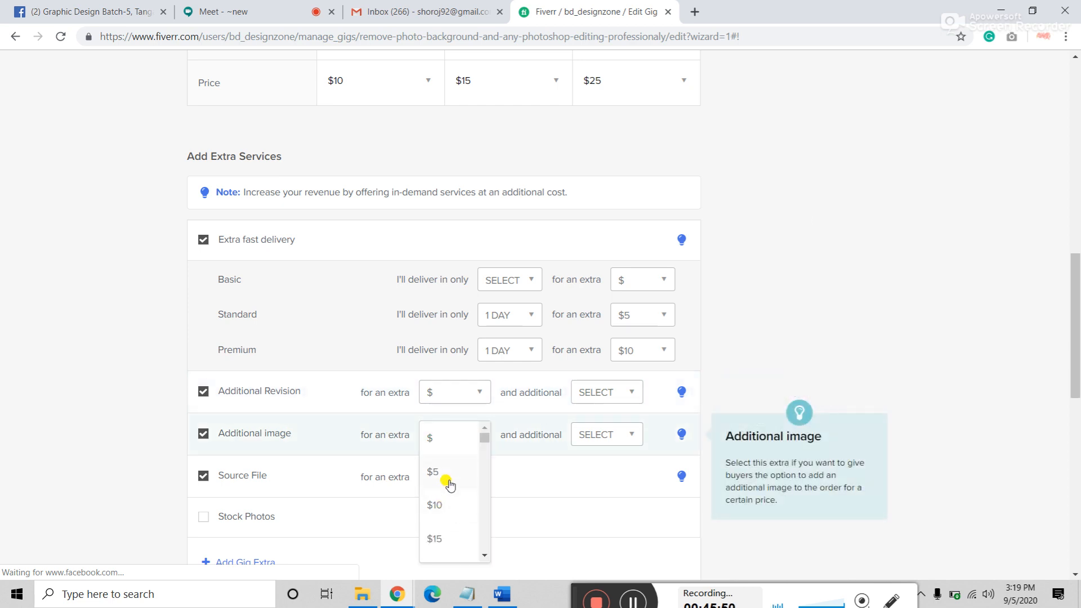
click(439, 505)
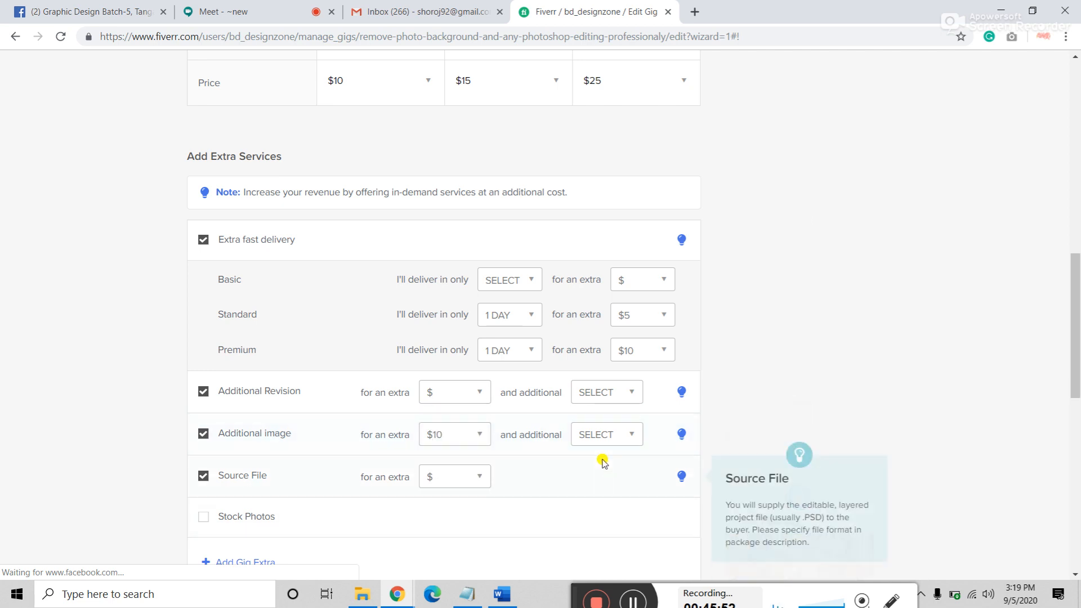
click(617, 440)
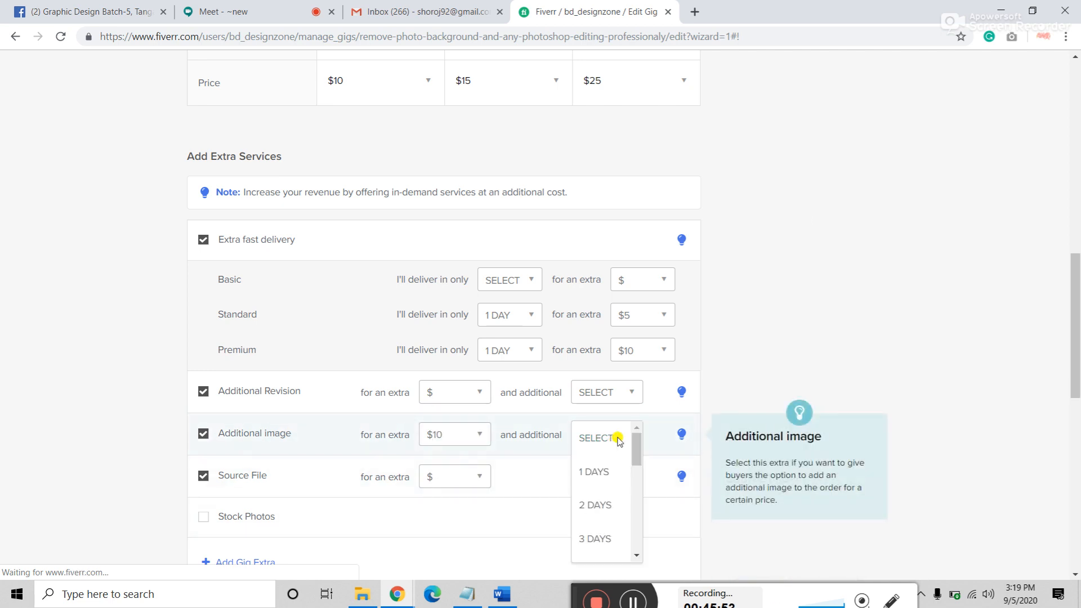
click(598, 473)
click(458, 436)
click(442, 474)
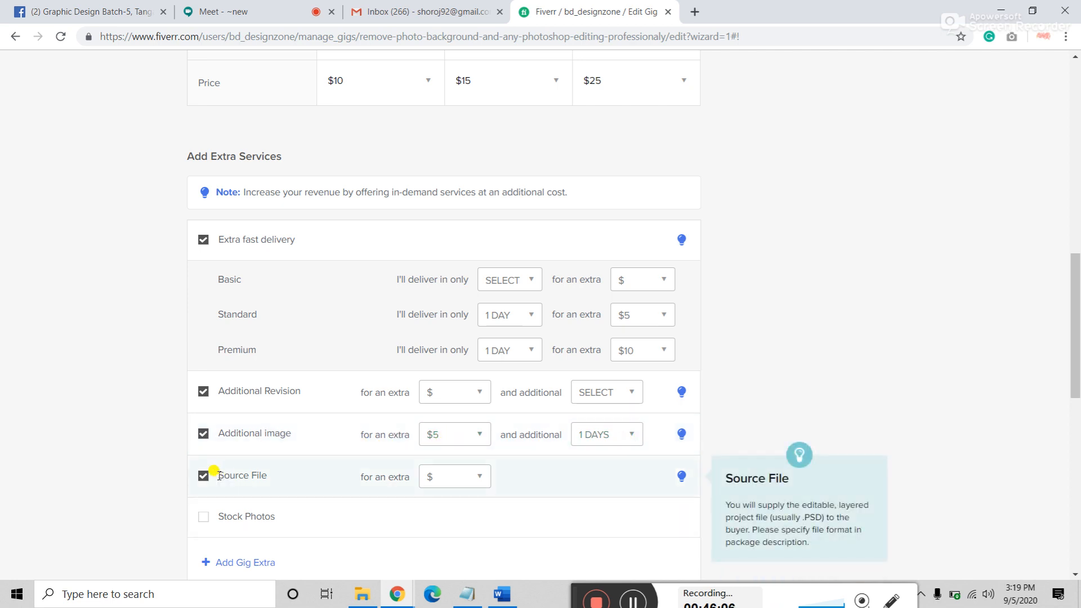
click(453, 477)
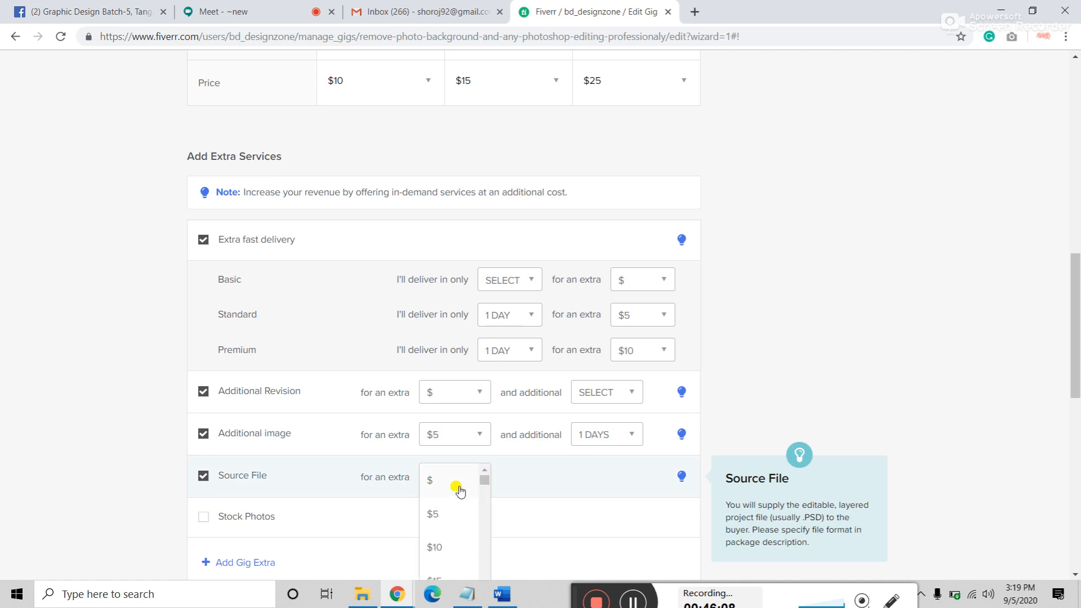
click(439, 550)
scroll(457, 498, down, 2)
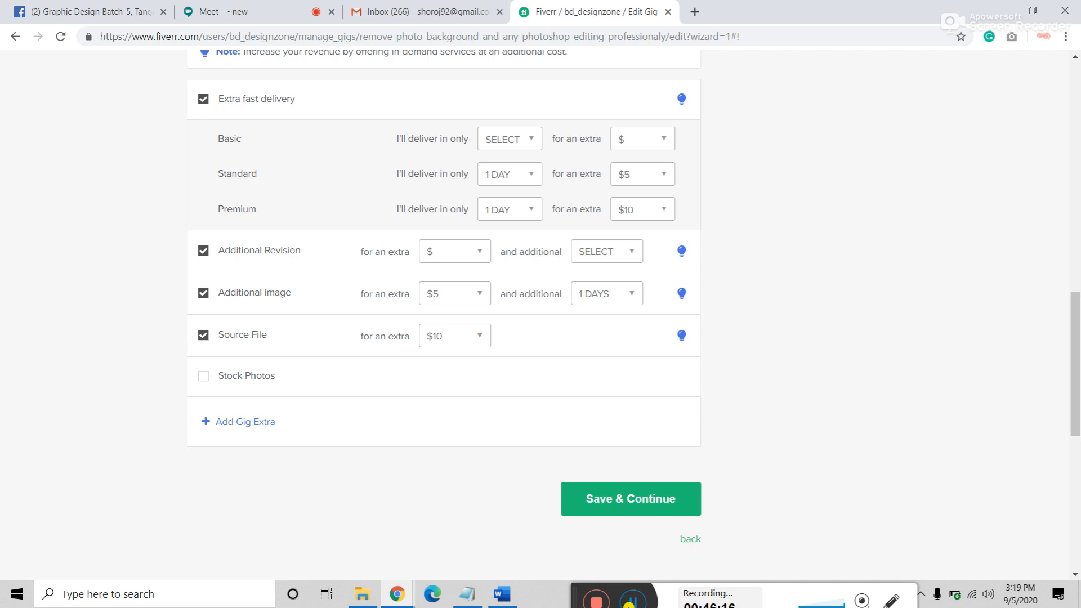
mouse_move(287, 391)
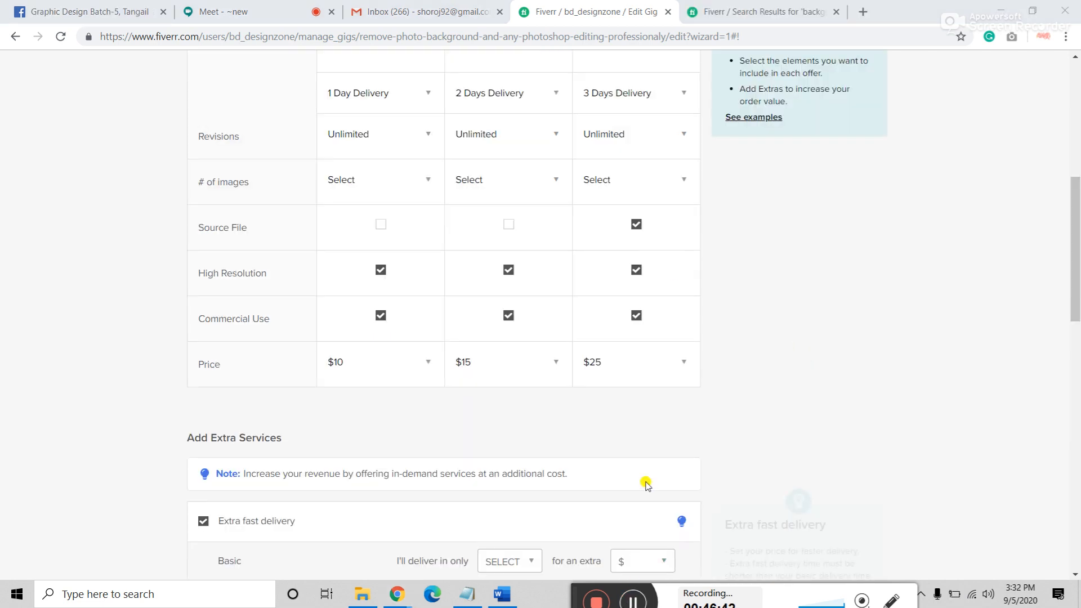
Step: Paste the prepared wording into the Basic description for 10 images and drop the unfinished ★FAST TU line
scroll(774, 471, up, 4)
scroll(774, 471, up, 1)
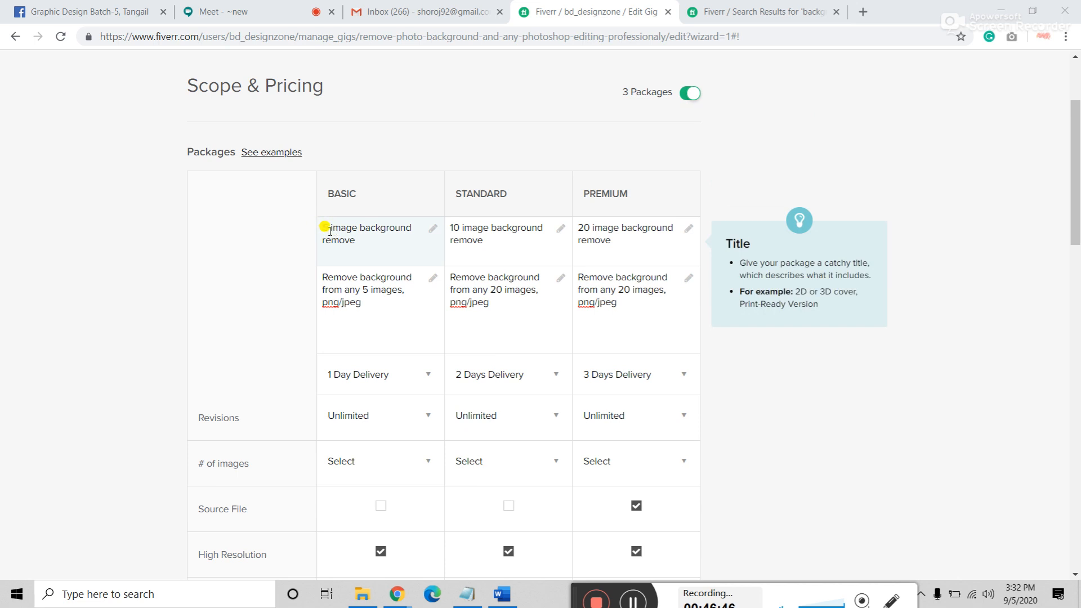
scroll(328, 225, down, 5)
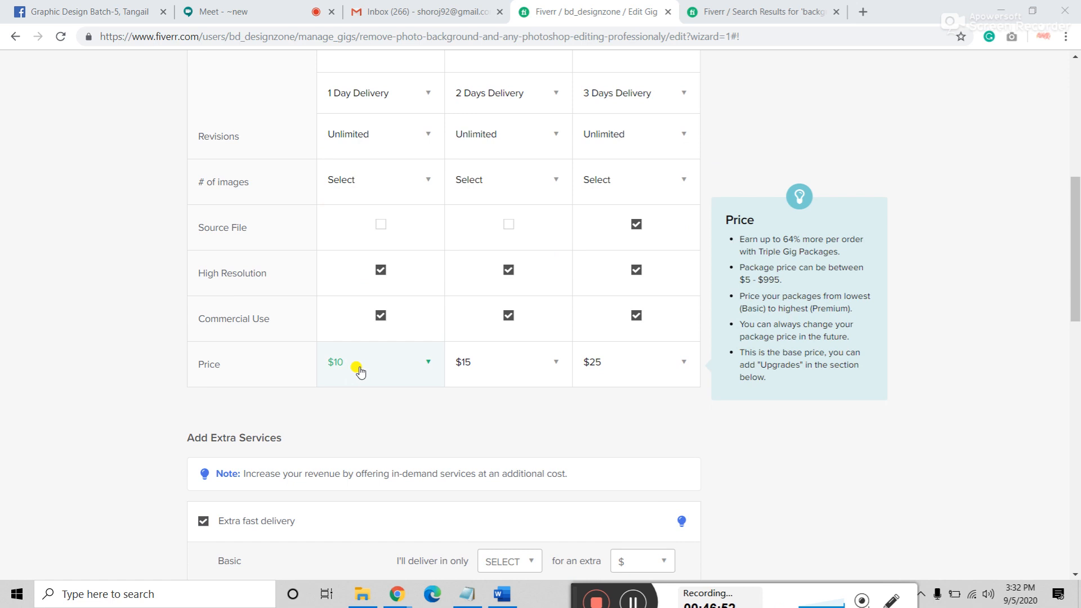
scroll(119, 203, up, 3)
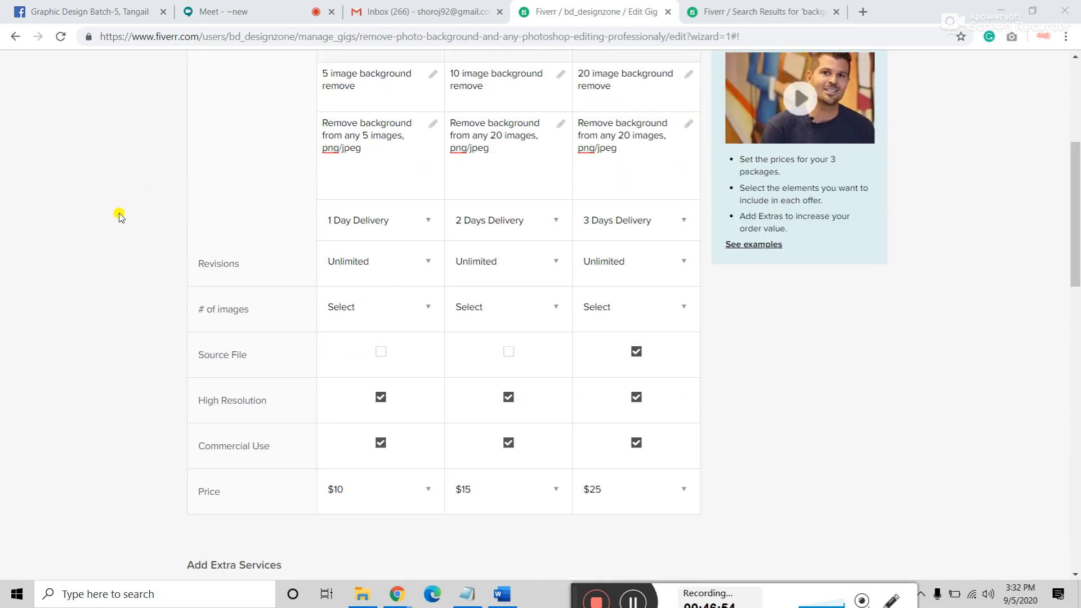
click(443, 200)
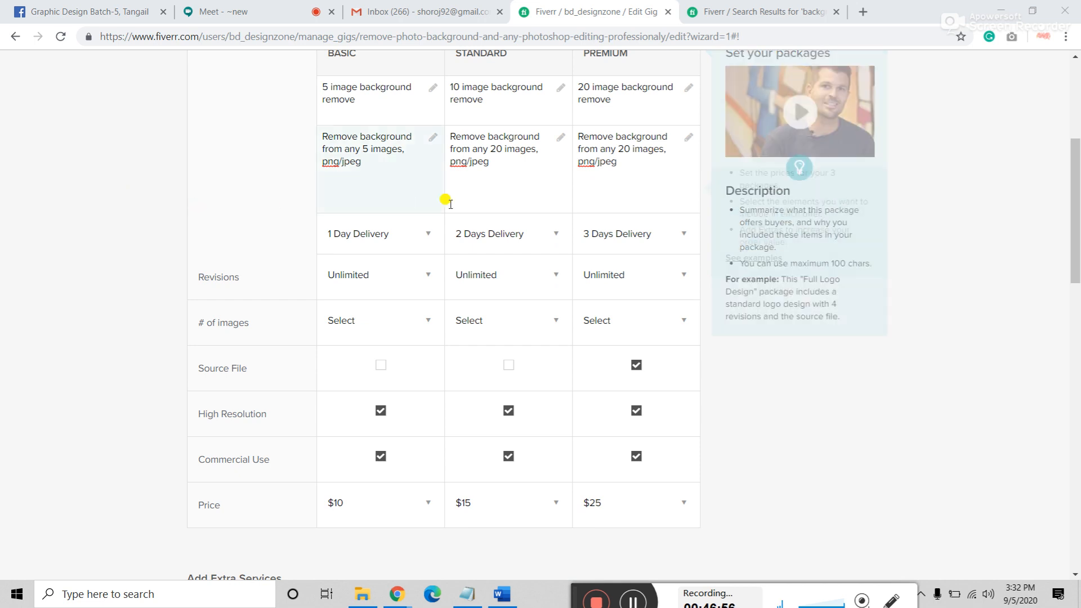
drag(369, 152, 434, 151)
right_click(412, 153)
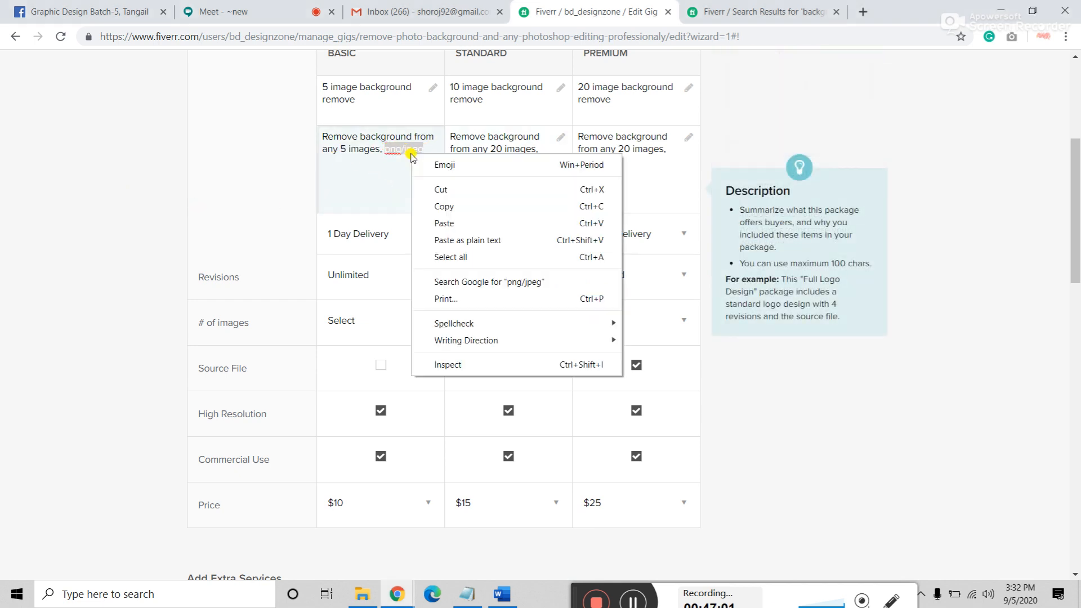
click(468, 222)
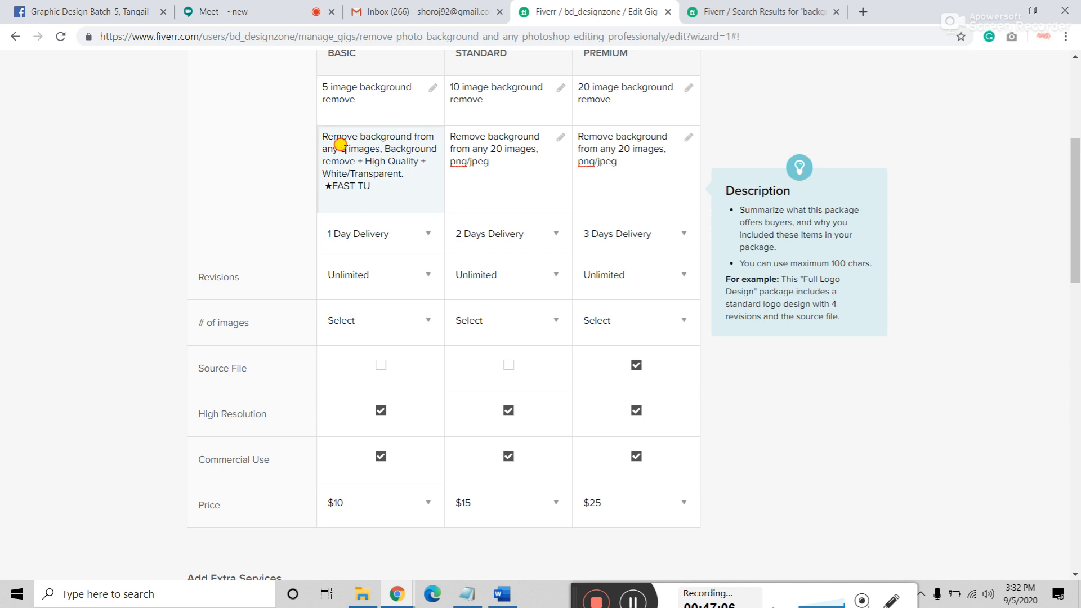
key(BackSpace)
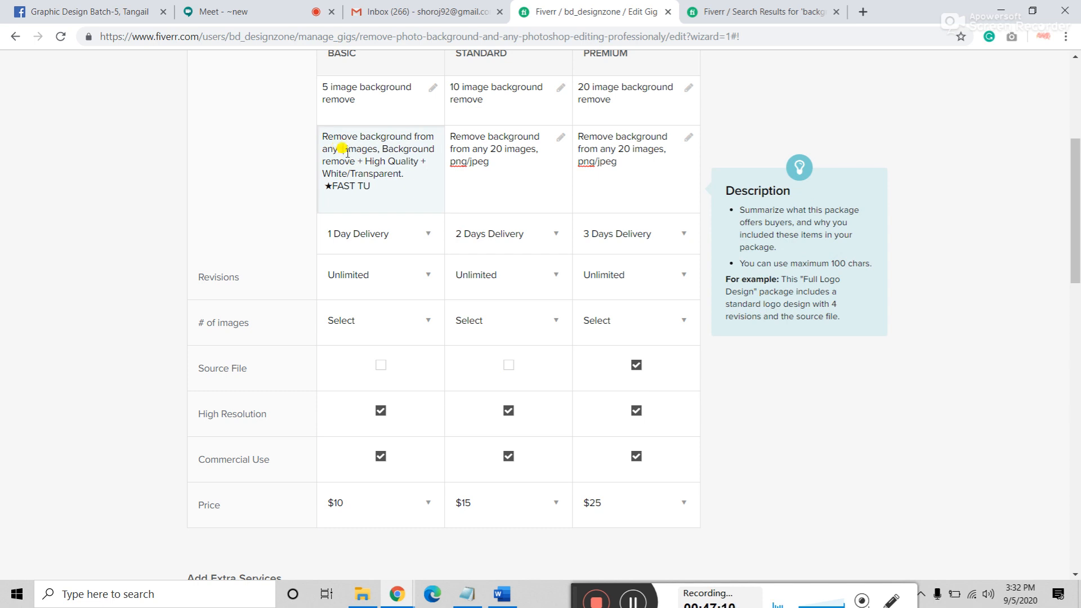
drag(385, 186, 307, 187)
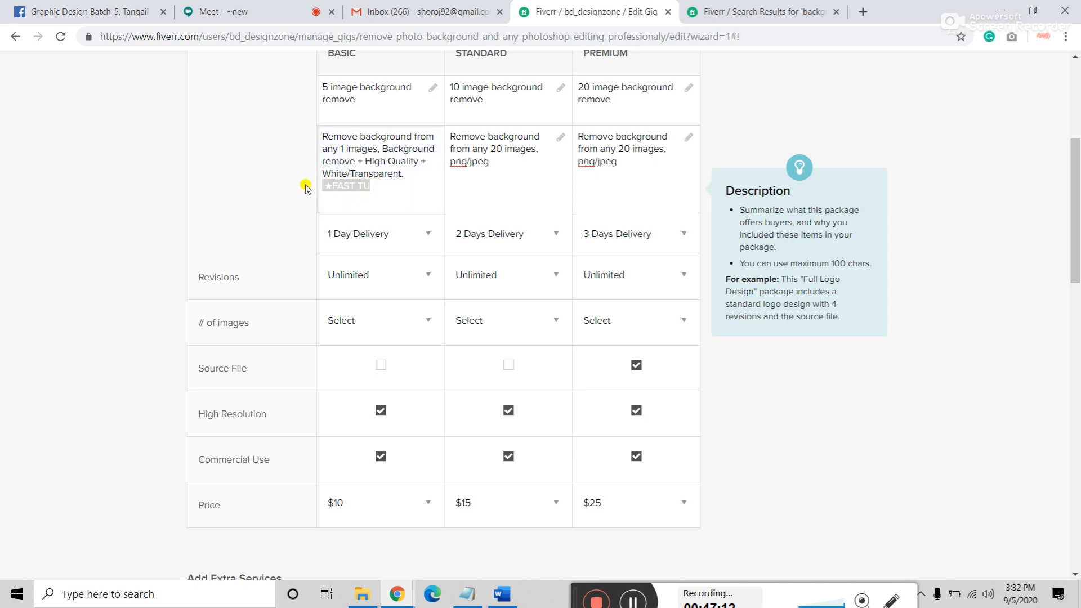
key(BackSpace)
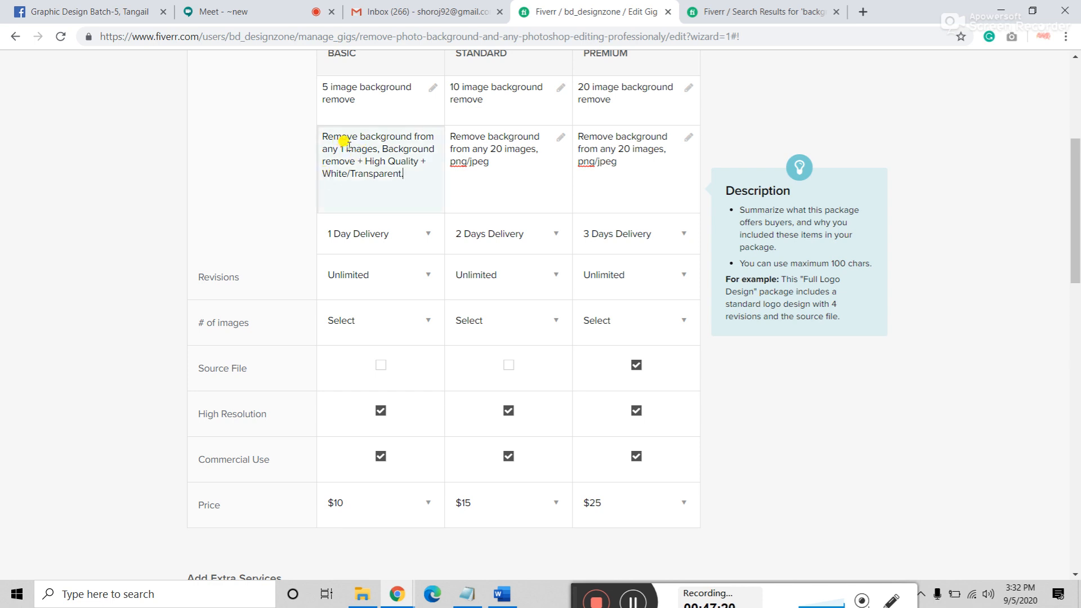
drag(342, 148, 316, 148)
text(10)
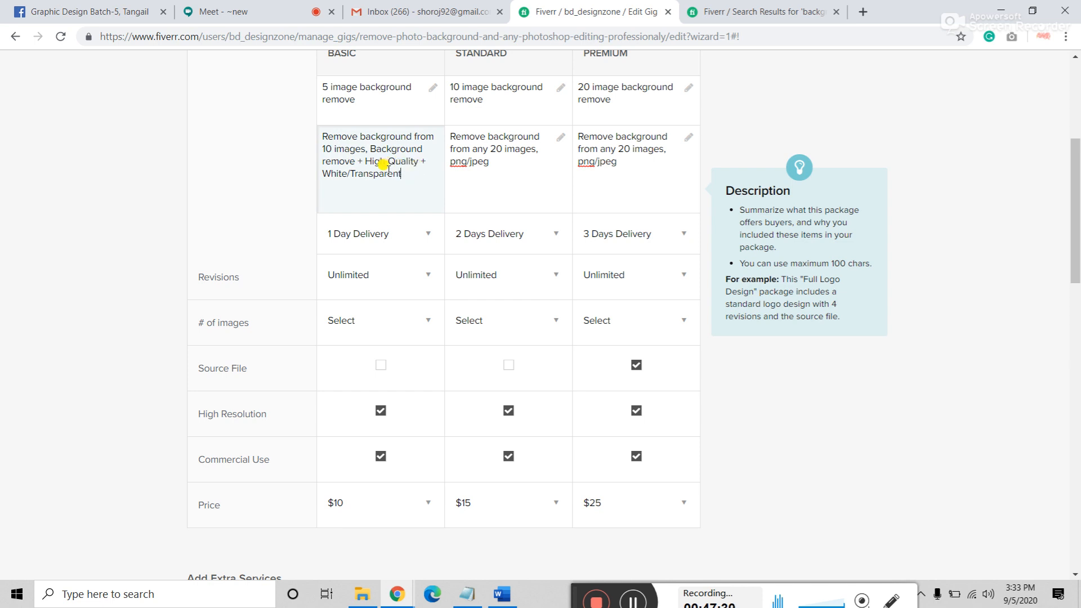
Step: Copy the Basic description into the Standard package and change its count to 20 images
drag(402, 175, 287, 126)
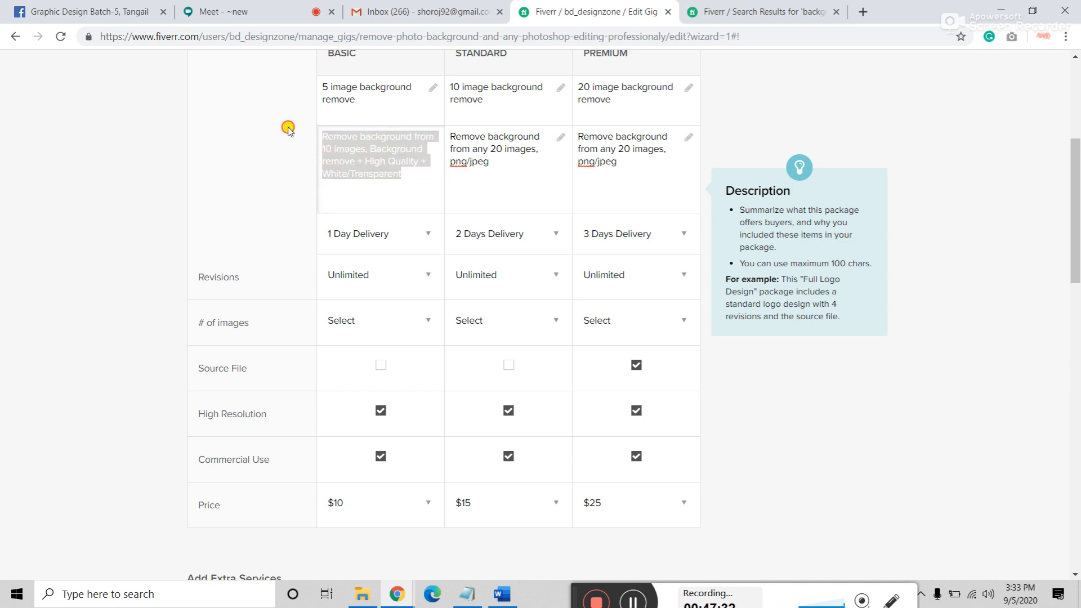
right_click(370, 167)
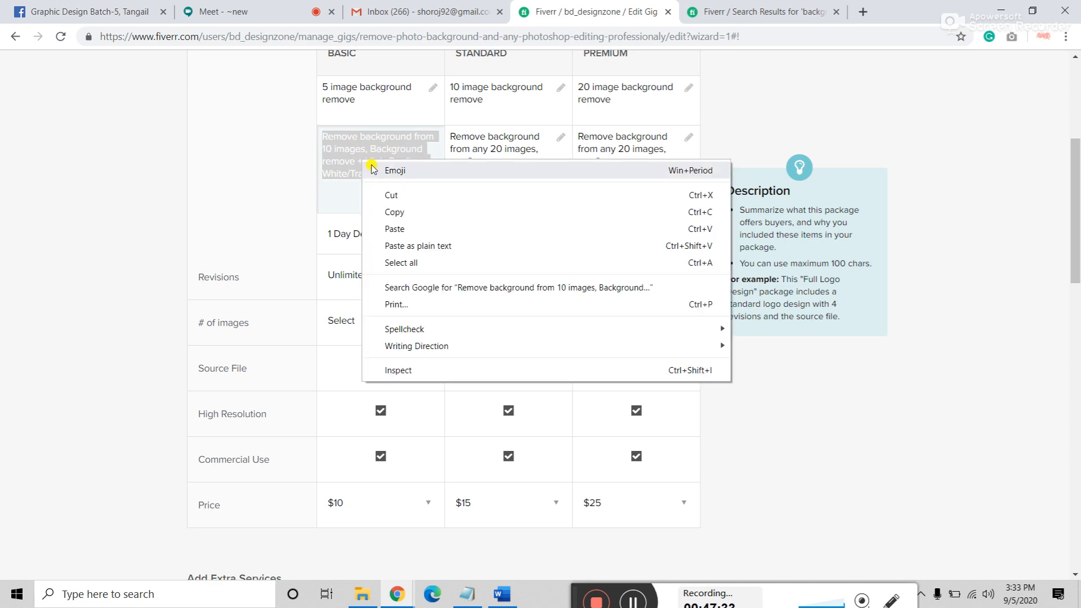
click(392, 211)
click(453, 137)
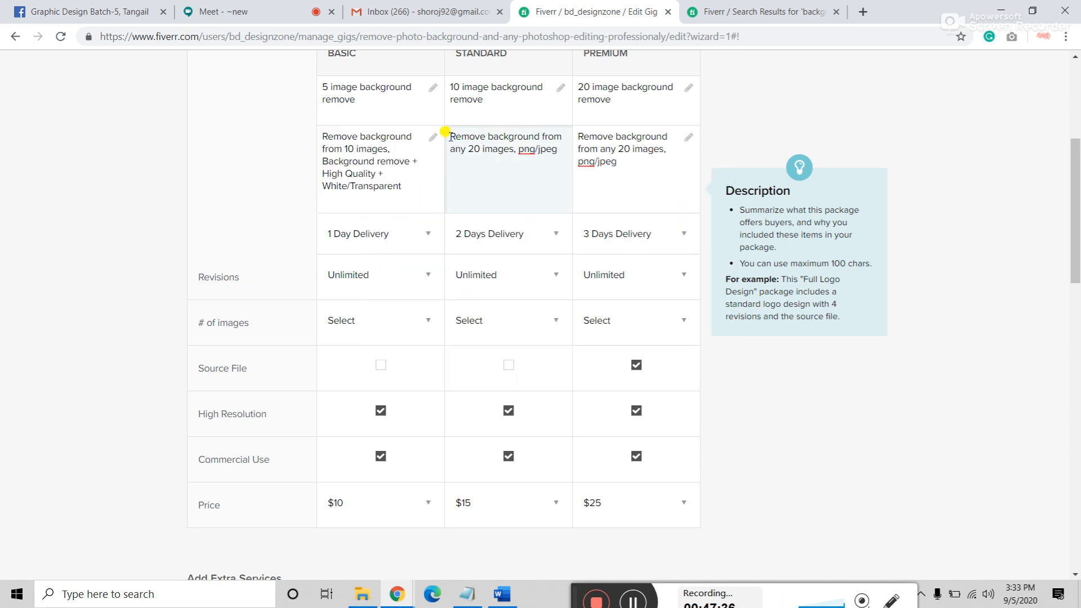
drag(449, 136, 574, 181)
right_click(489, 157)
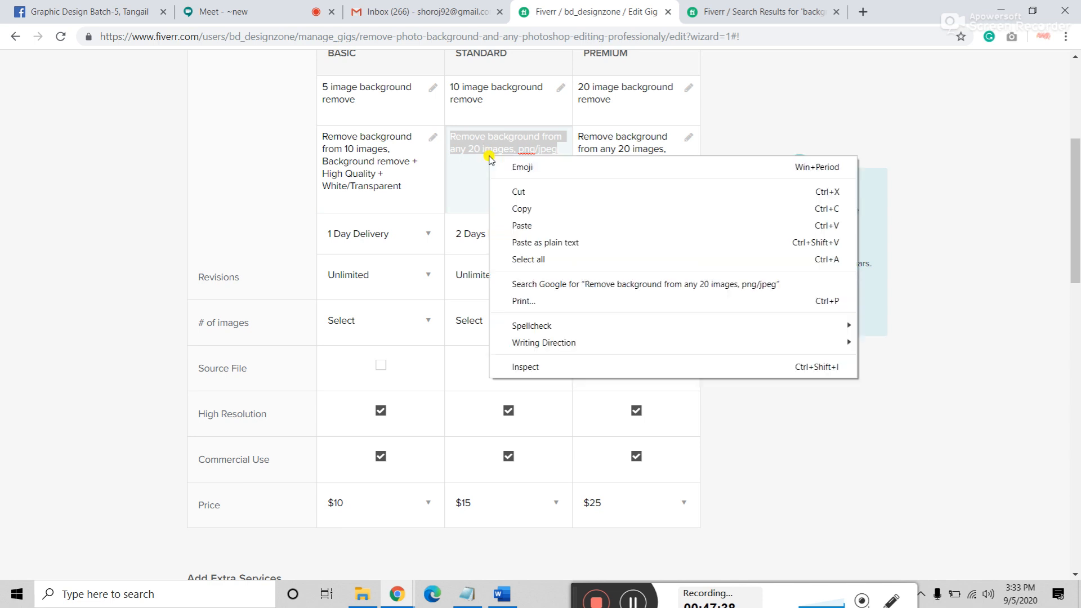
click(513, 225)
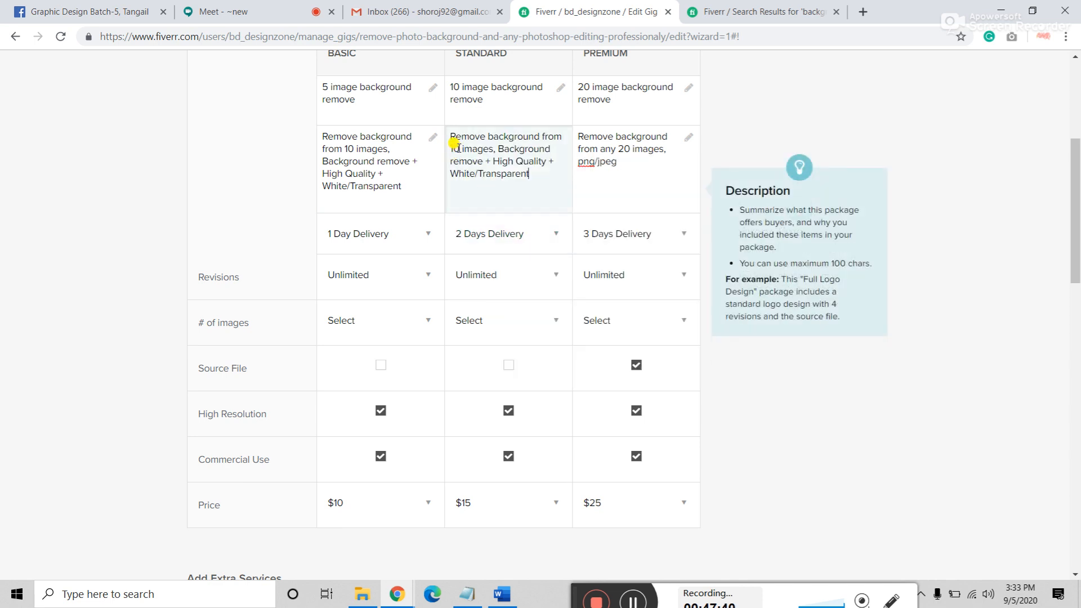
drag(459, 148, 453, 148)
text(20)
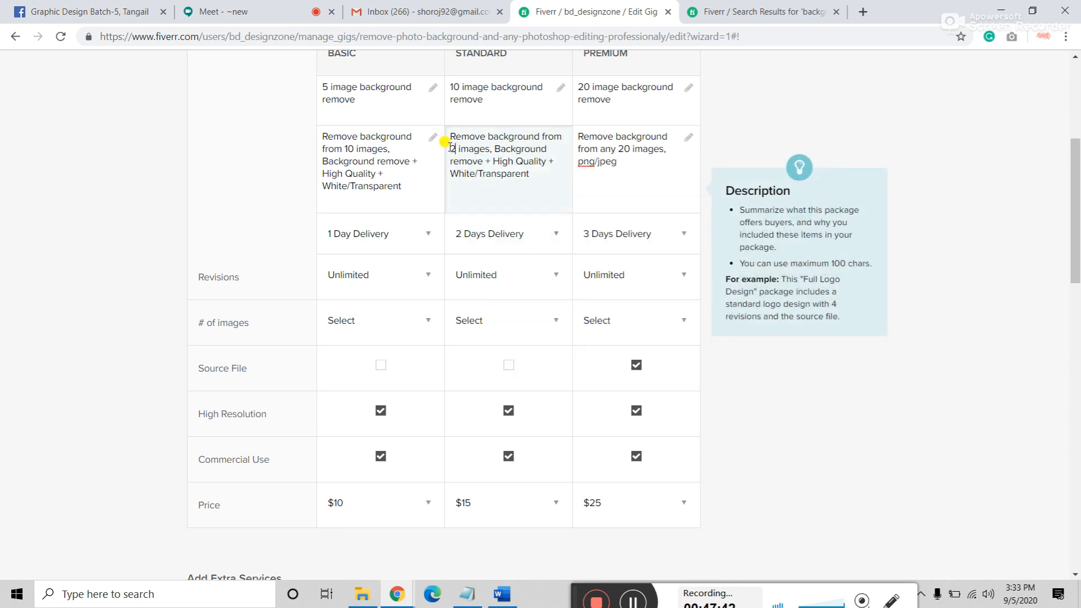
Step: Retitle the Standard package to 20 images and the Basic package to 10 images
click(457, 87)
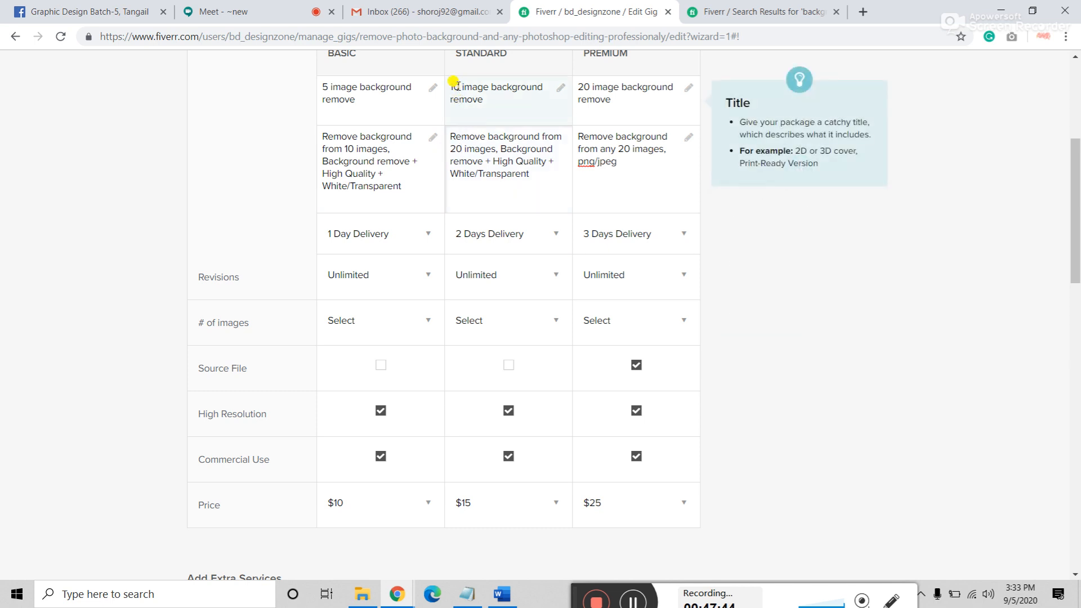
drag(457, 87, 447, 85)
text(20)
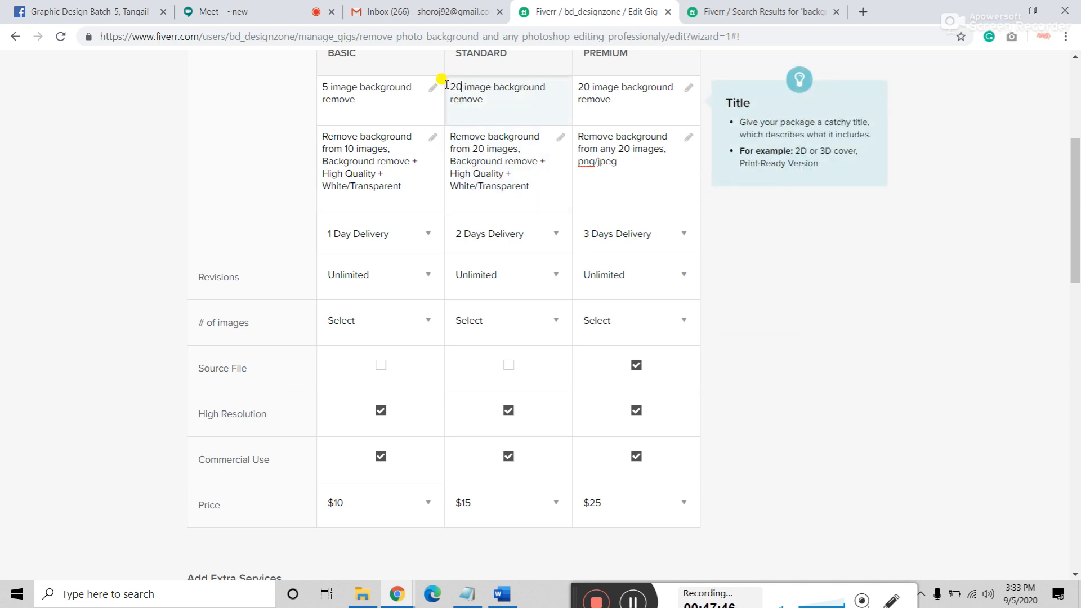
drag(328, 86, 315, 87)
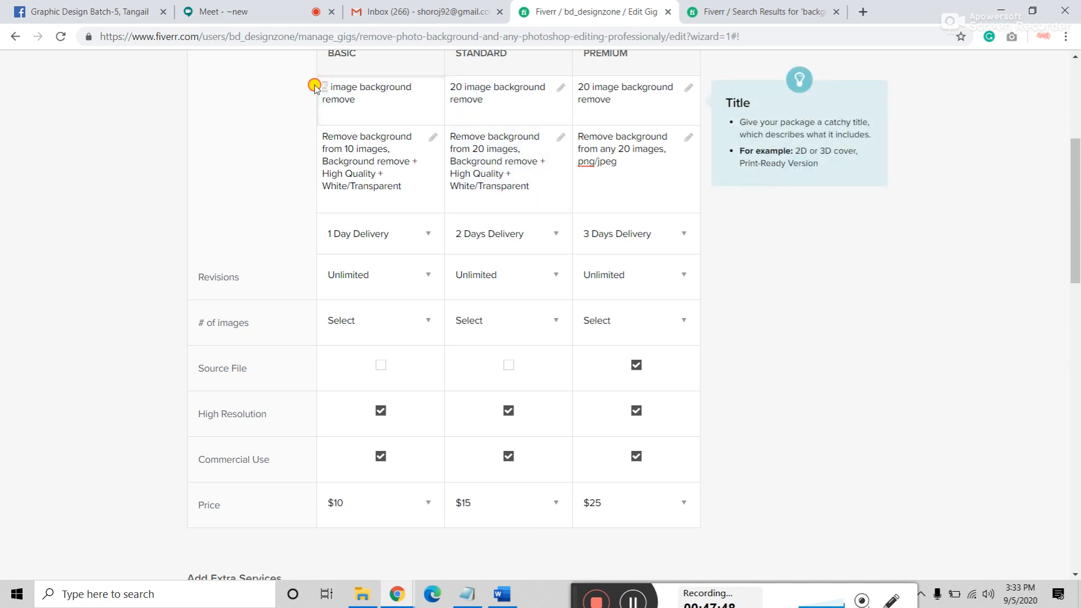
text(10)
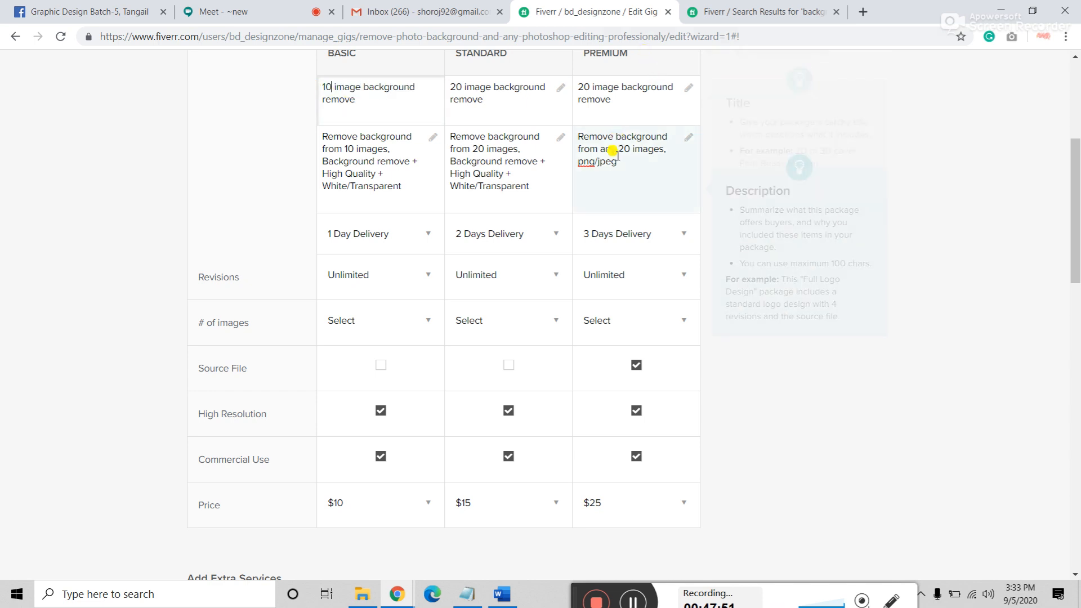
Step: Paste the Basic description into Premium and set its description and title to 50 images
drag(632, 169, 548, 130)
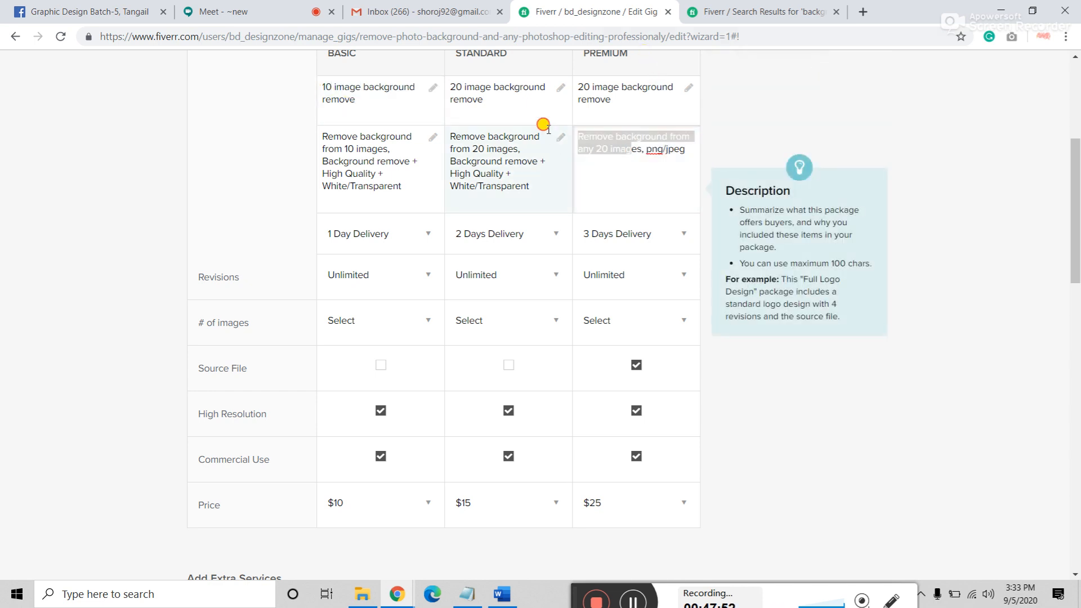
triple_click(637, 154)
right_click(632, 149)
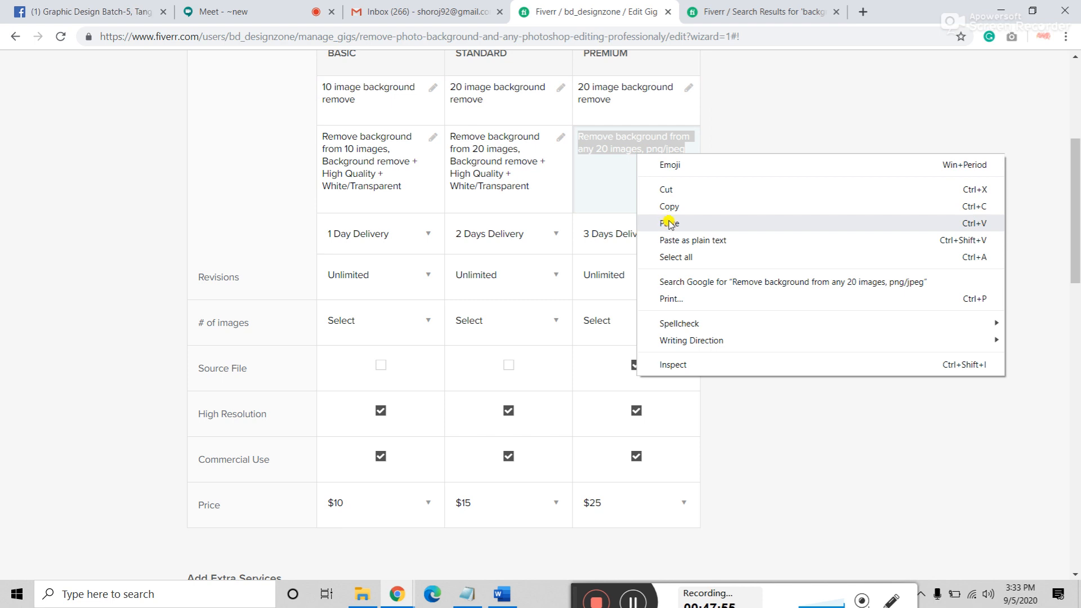
click(668, 220)
click(588, 148)
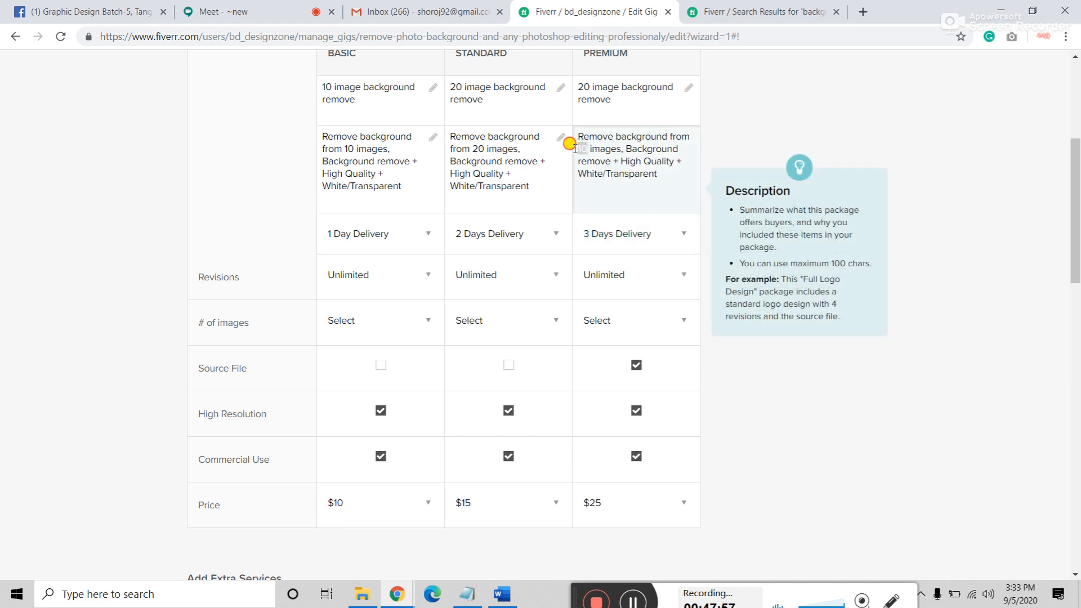
key(BackSpace)
key(BackSpace)
text(50)
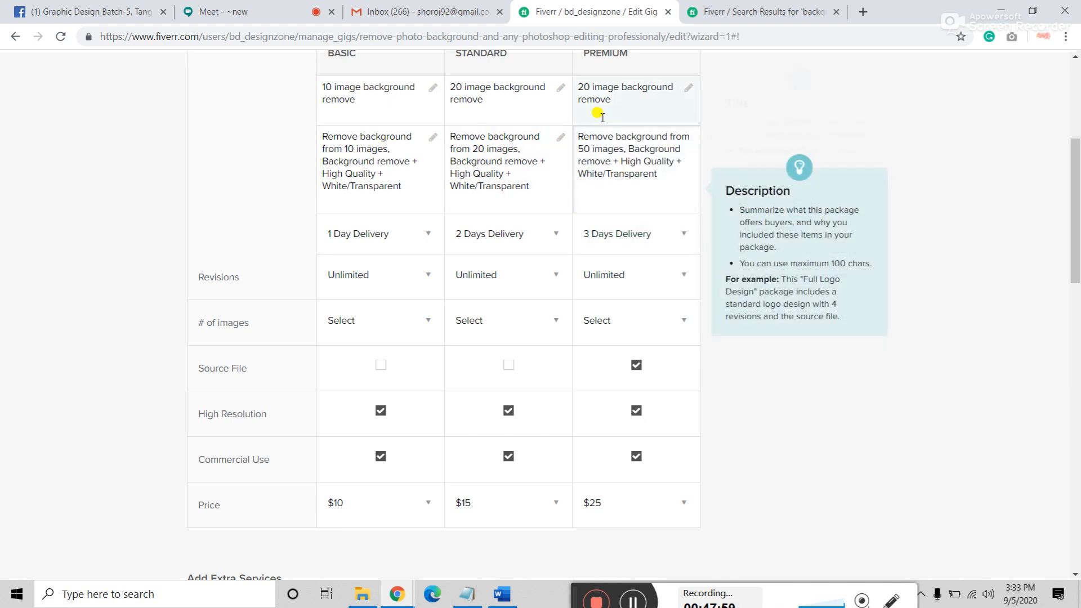
click(582, 84)
double_click(583, 86)
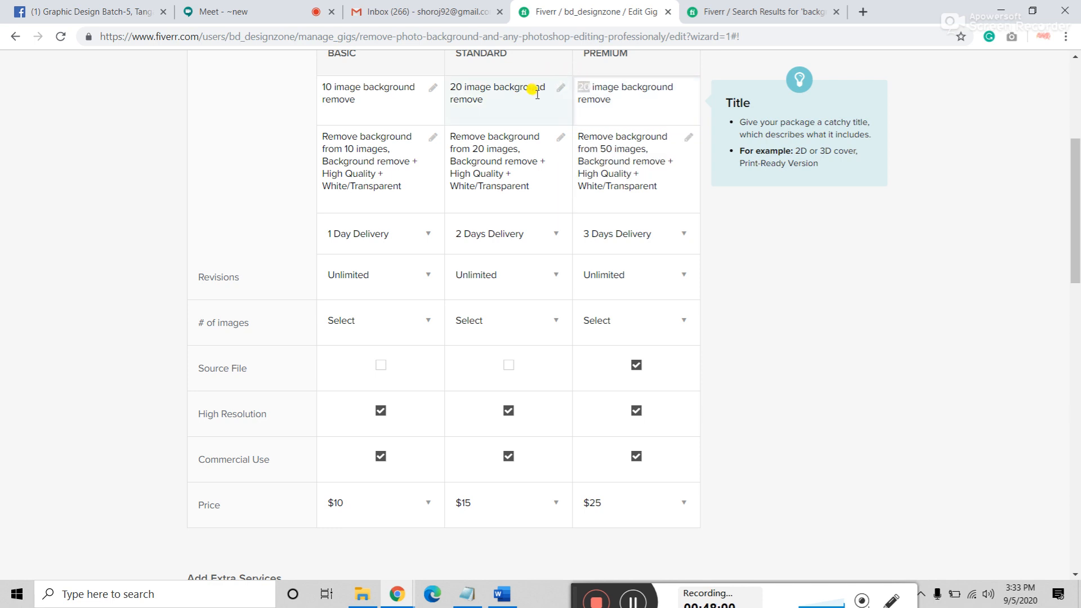
text(50)
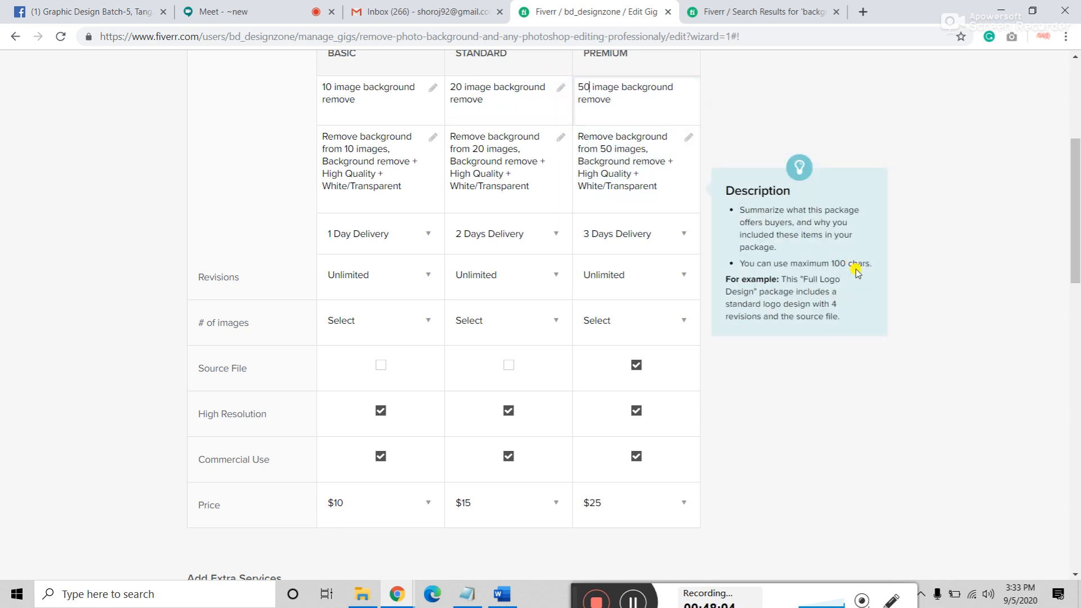
scroll(144, 282, down, 2)
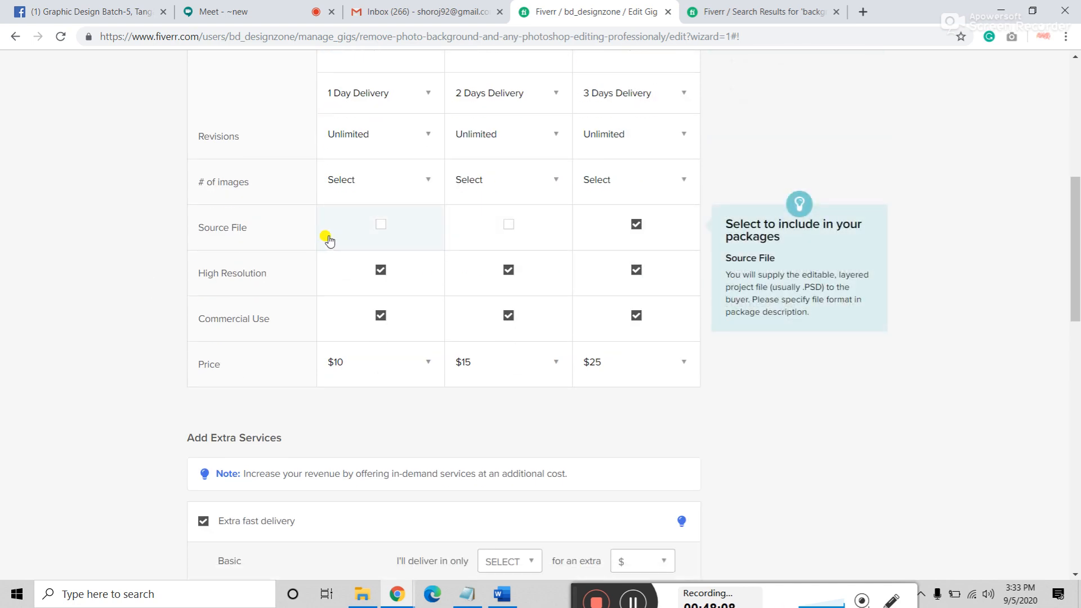
Step: Set the Basic package price to $5
scroll(328, 240, down, 2)
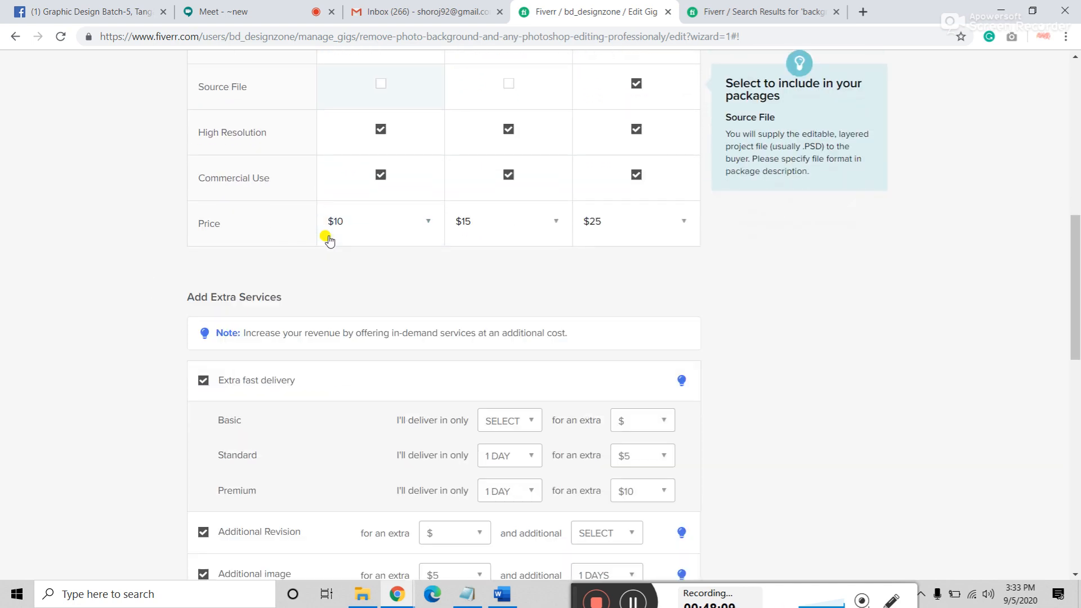
click(413, 235)
click(345, 222)
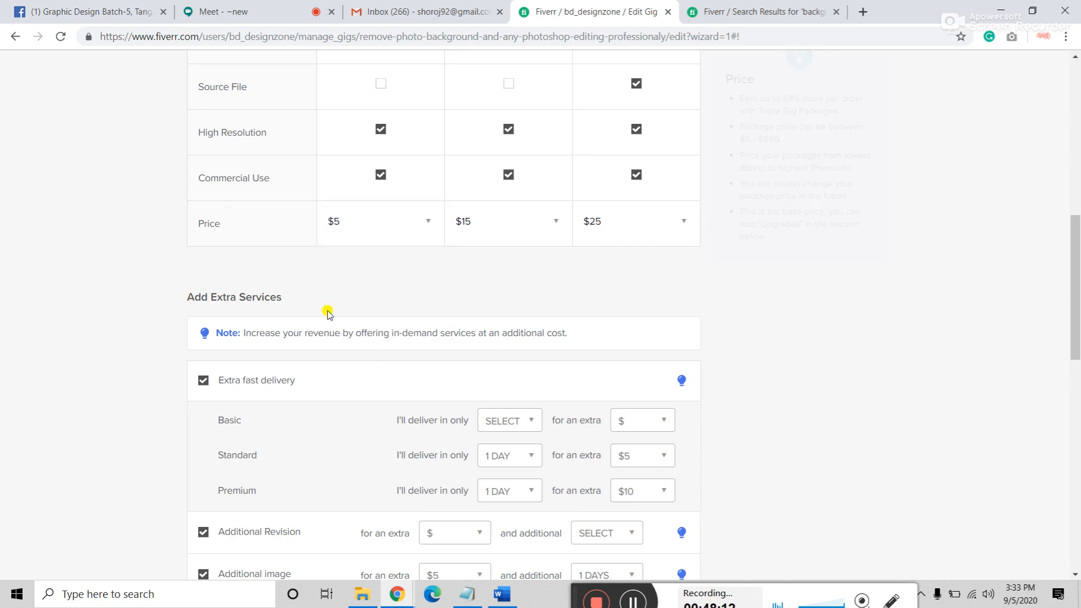
scroll(328, 313, up, 8)
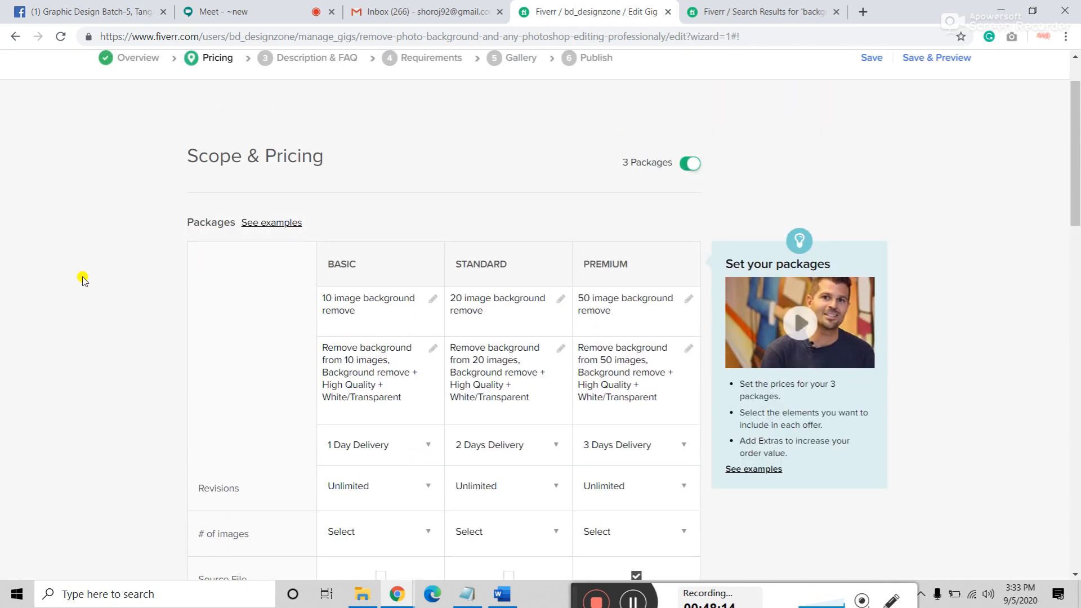
scroll(83, 280, down, 5)
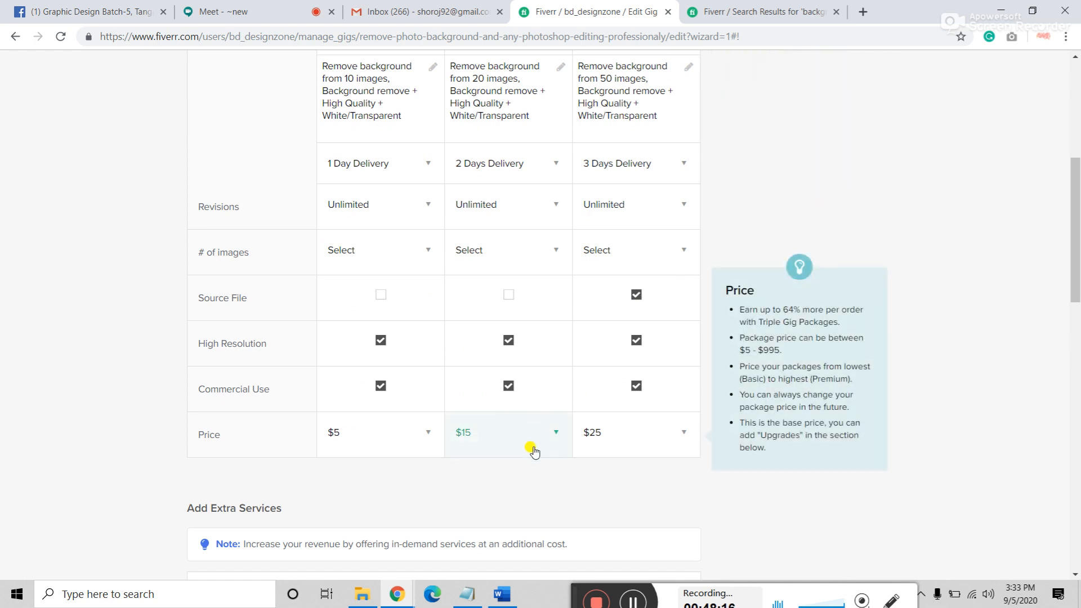
Step: Price the Standard package at $10 and the Premium package at $25
click(531, 445)
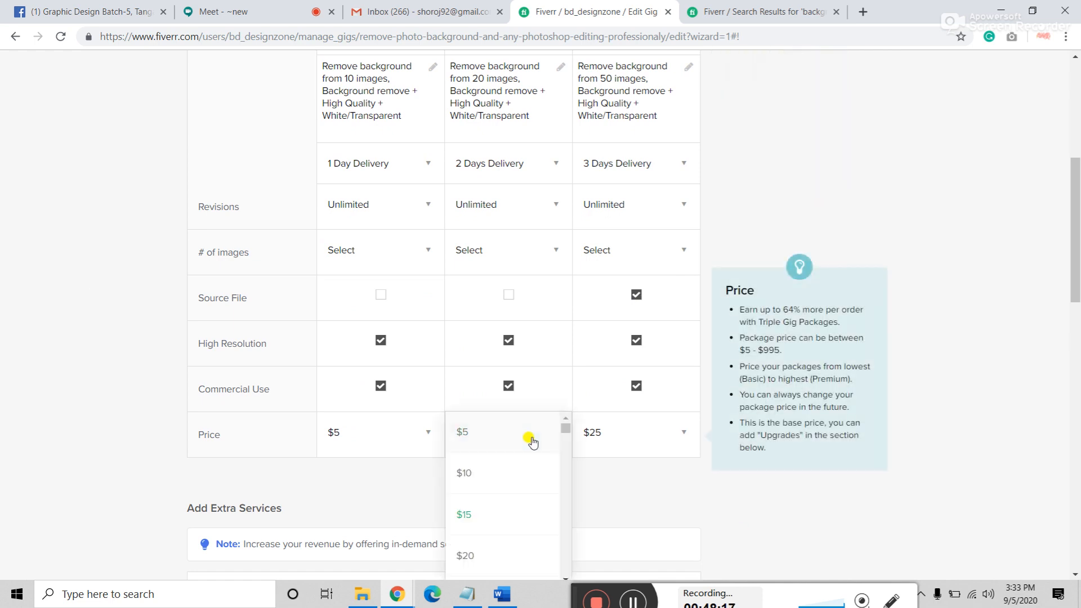
click(472, 476)
click(647, 434)
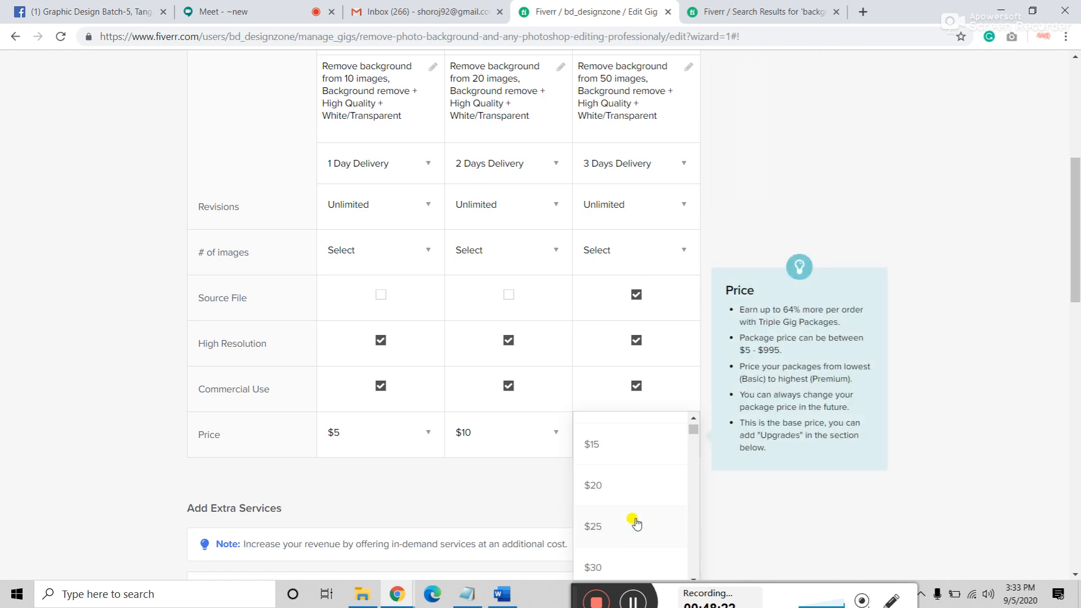
click(601, 526)
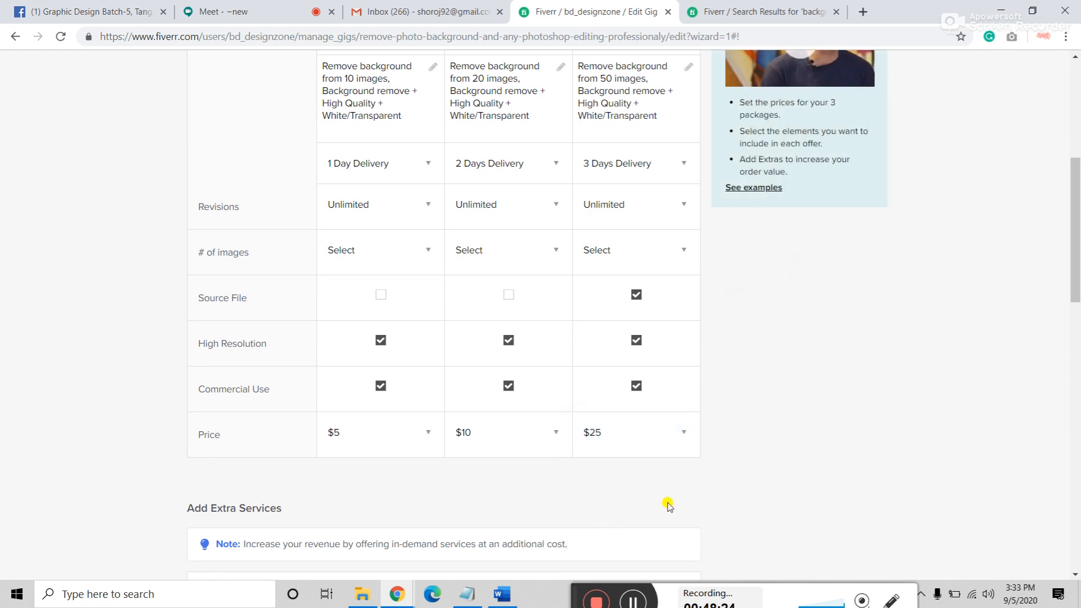
scroll(668, 502, down, 3)
scroll(831, 364, down, 4)
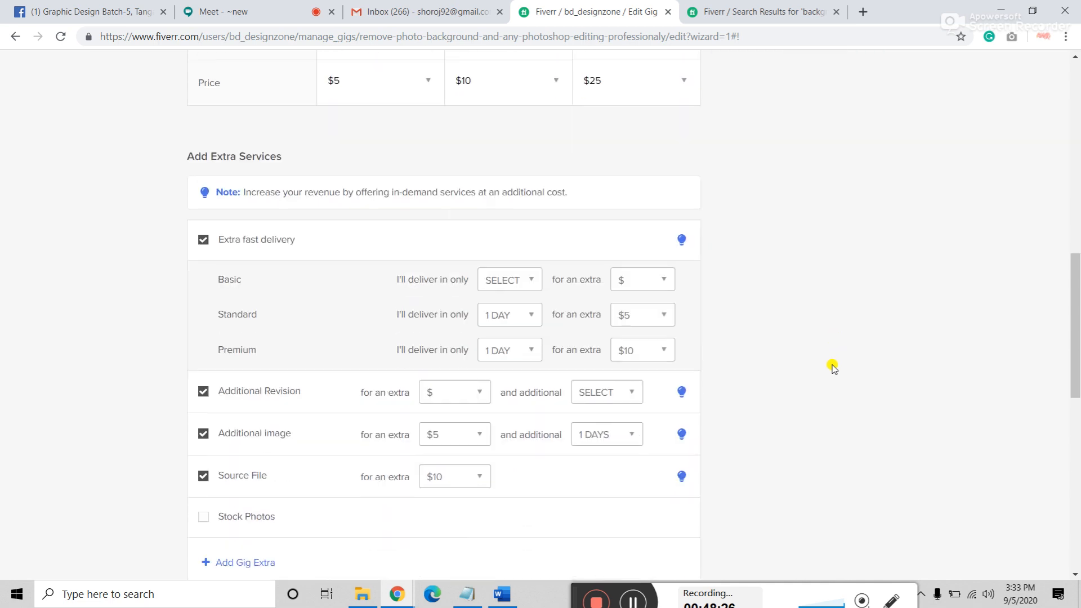
scroll(133, 303, down, 1)
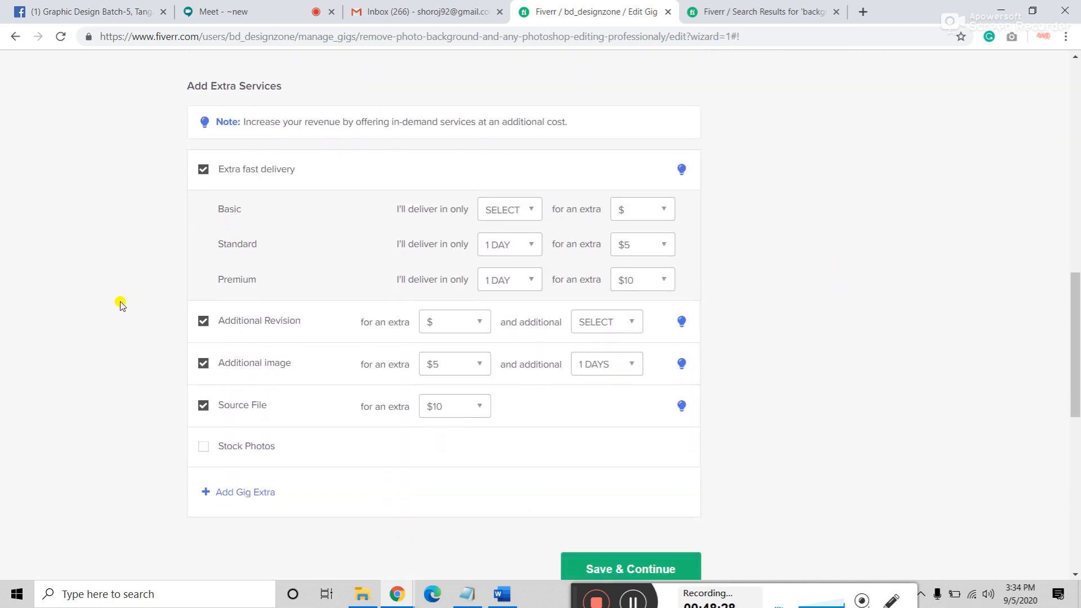
scroll(143, 318, down, 4)
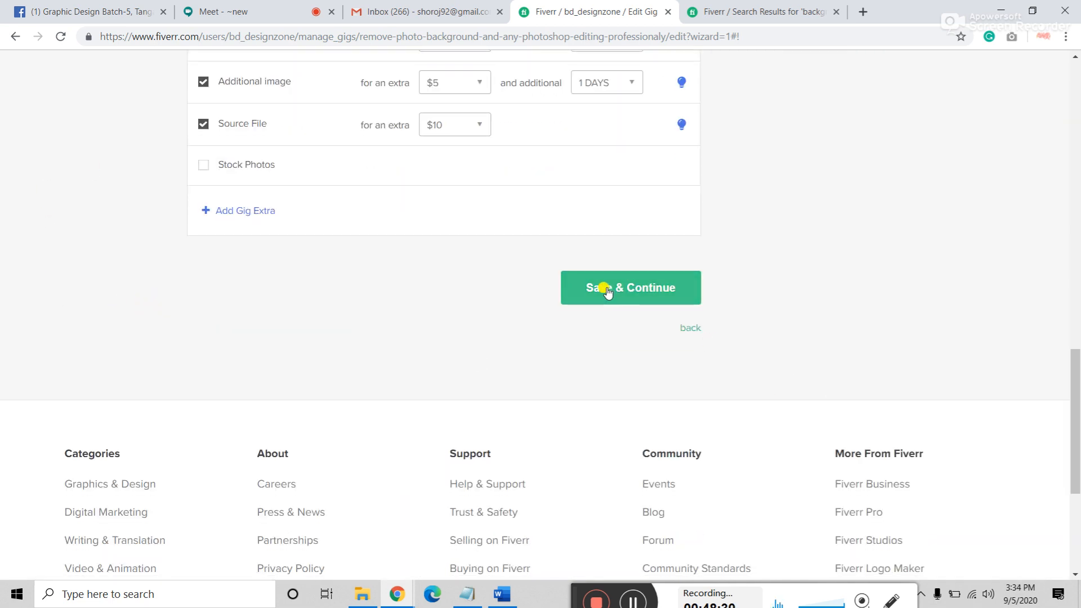
Step: Attempt Save & Continue, then check the Basic number-of-images choices without changing them
click(606, 290)
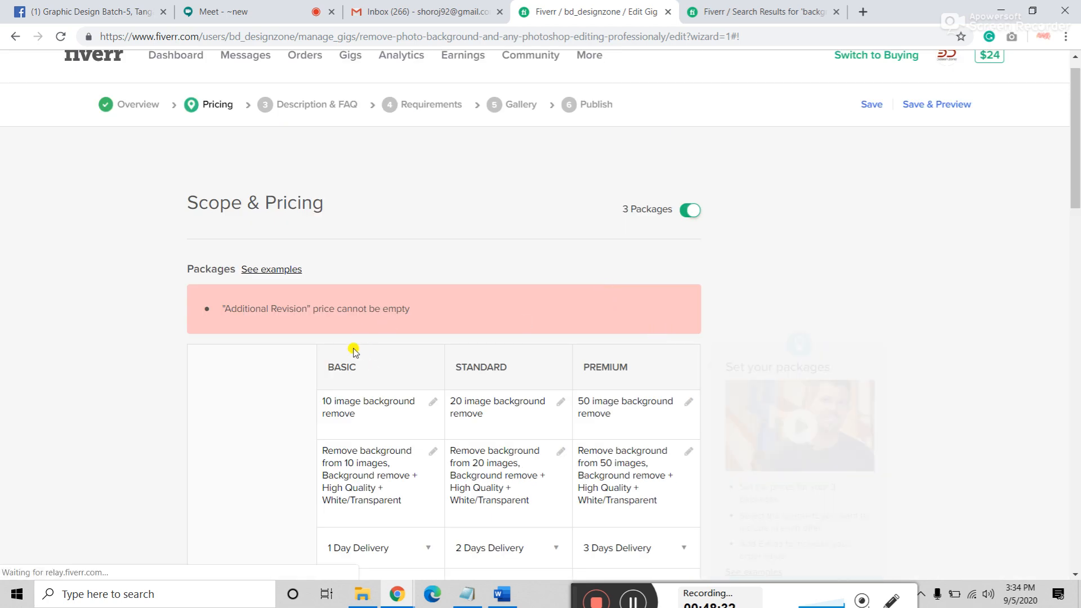
scroll(329, 321, down, 4)
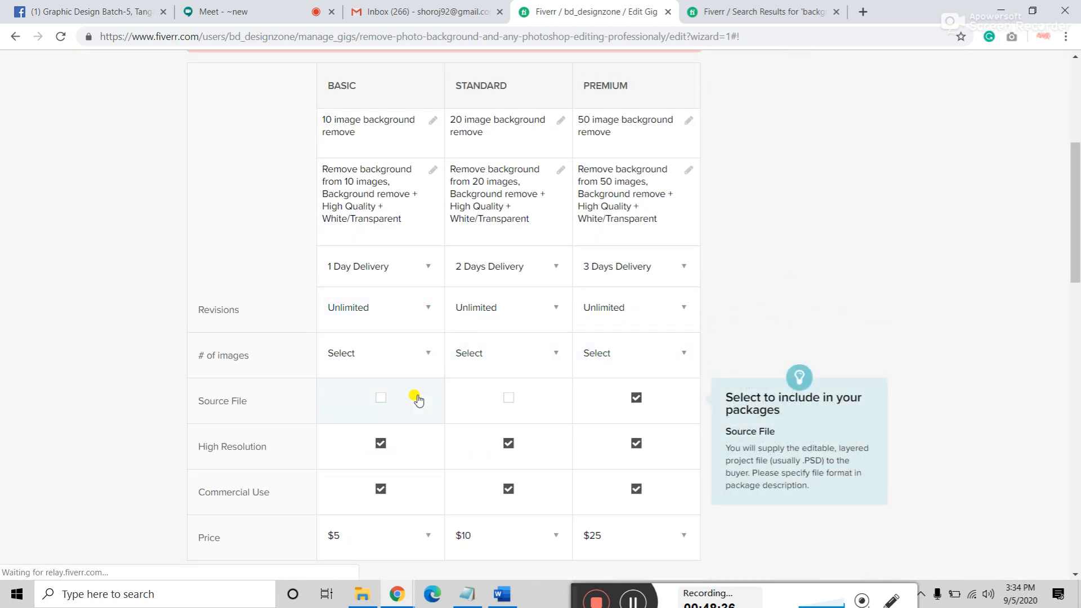
click(382, 354)
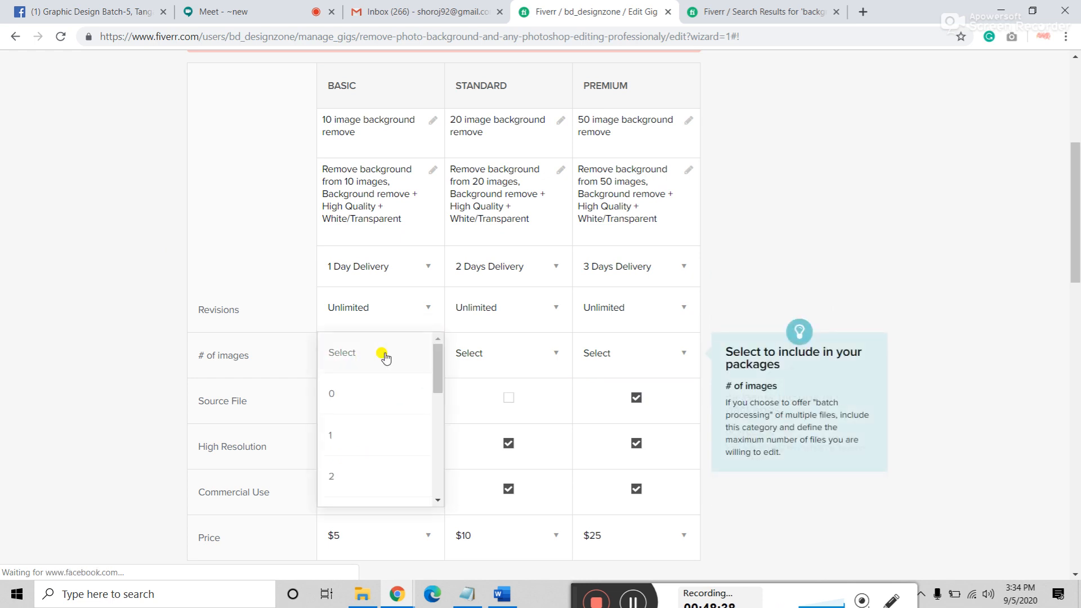
click(137, 349)
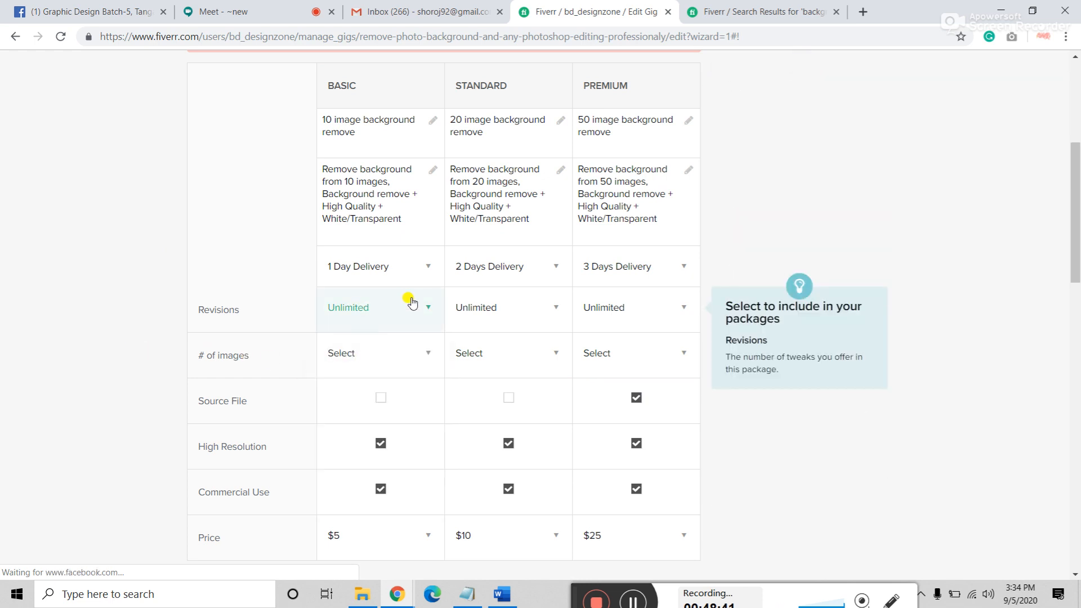
Step: Uncheck the Additional Revision extra and save the pricing step again
scroll(394, 321, down, 4)
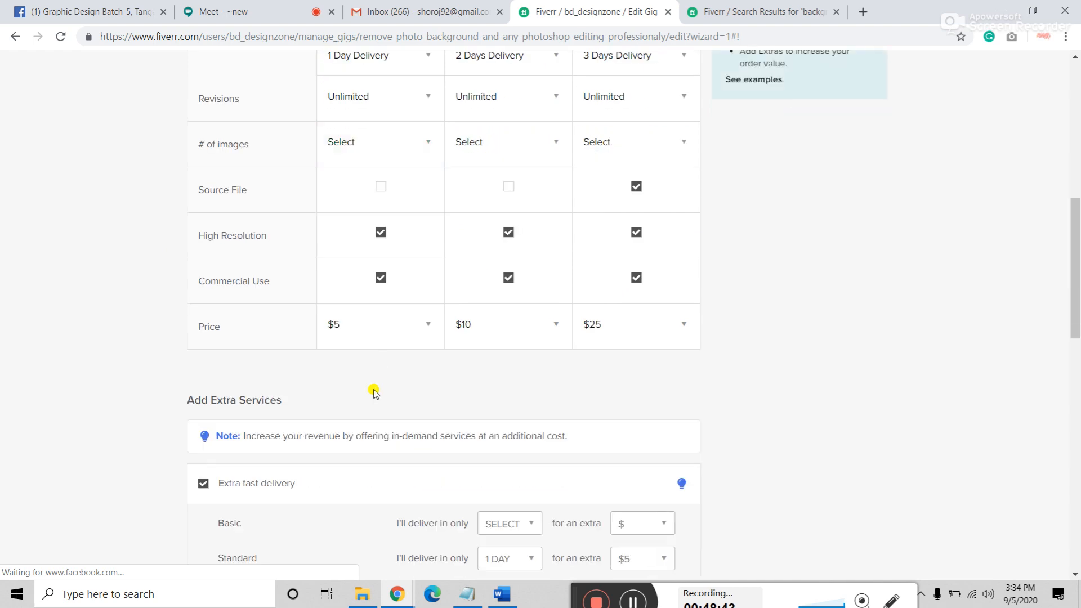
scroll(372, 390, up, 9)
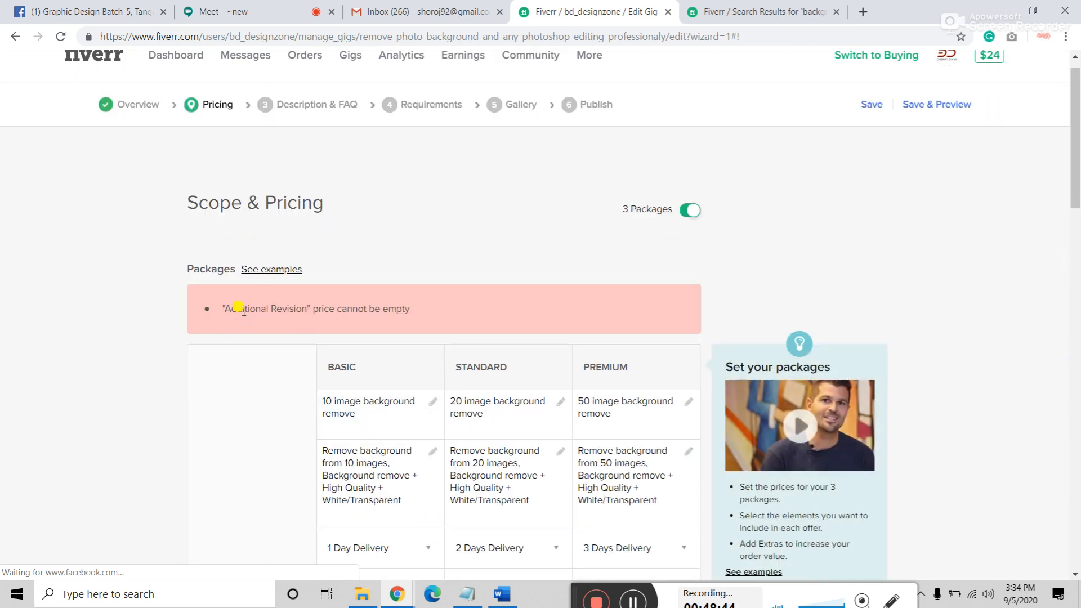
scroll(337, 304, down, 15)
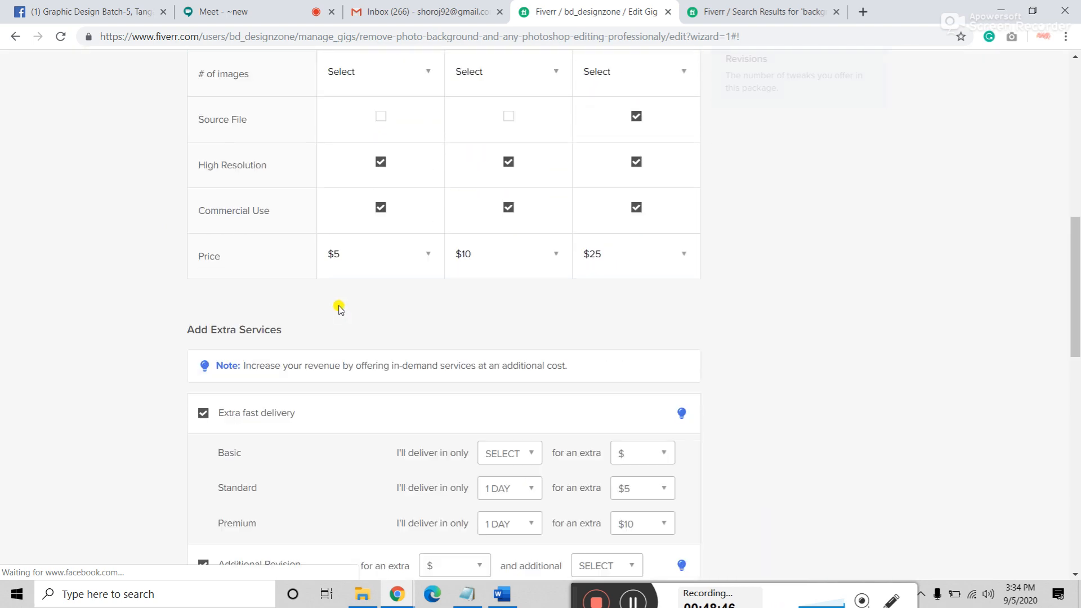
scroll(270, 301, up, 1)
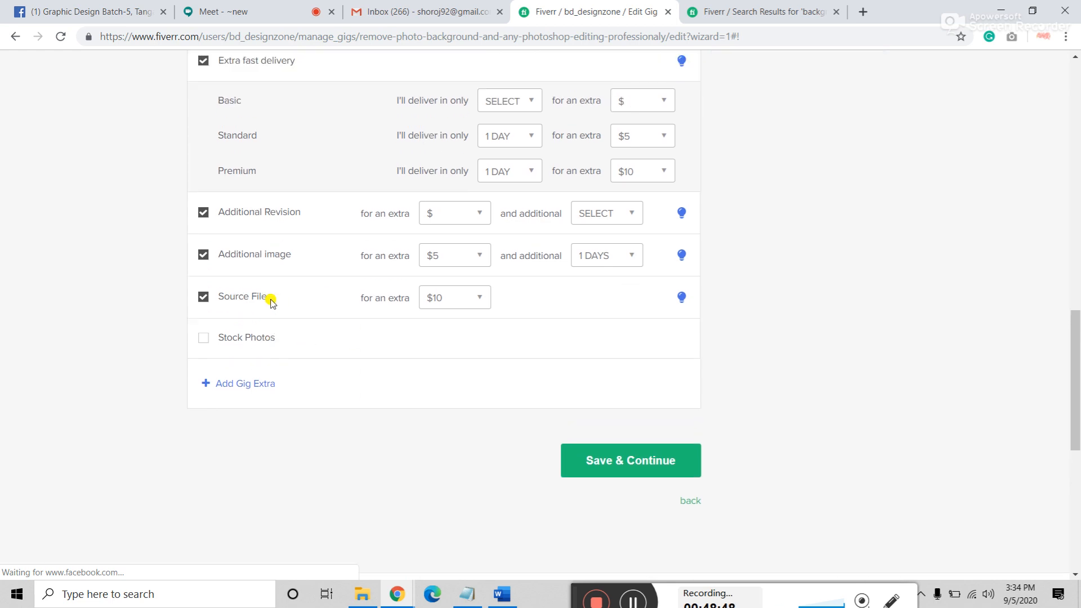
click(203, 215)
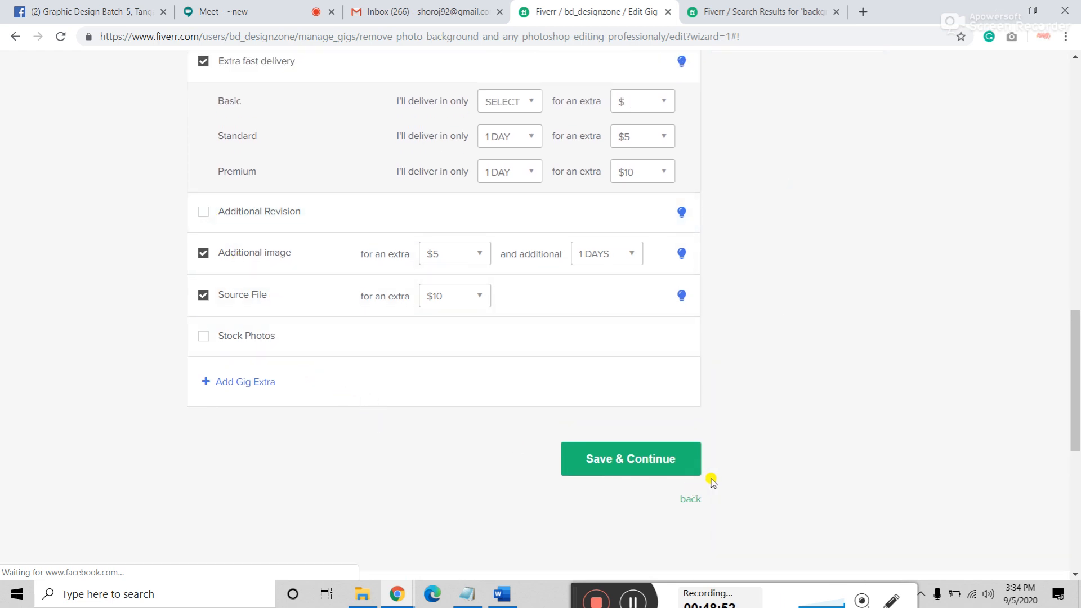
click(619, 467)
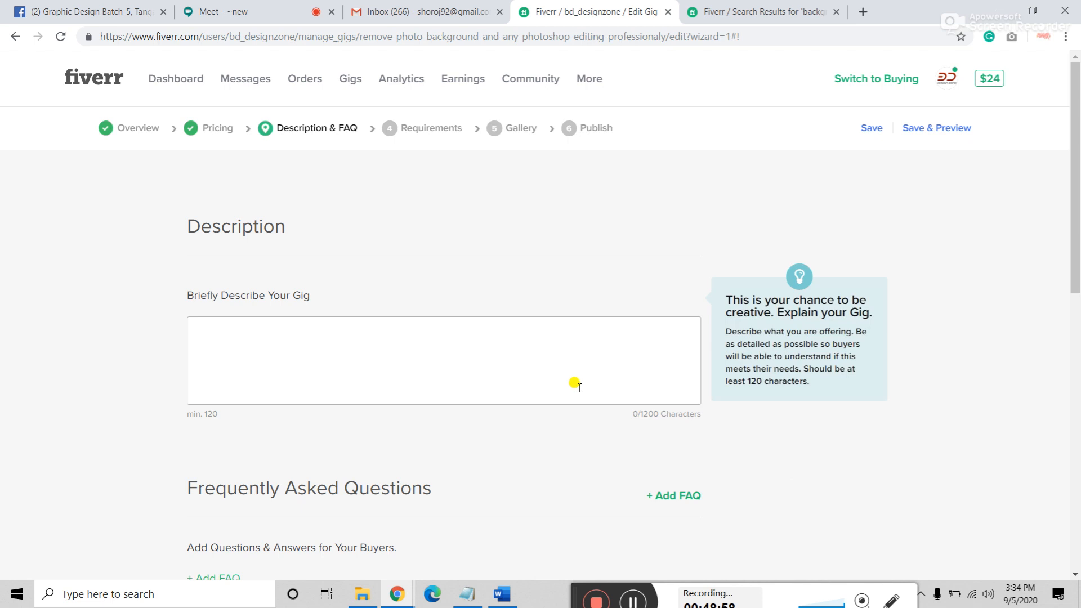
Step: Place the cursor in the empty Briefly Describe Your Gig box (0/1200 characters)
click(230, 336)
scroll(230, 337, down, 3)
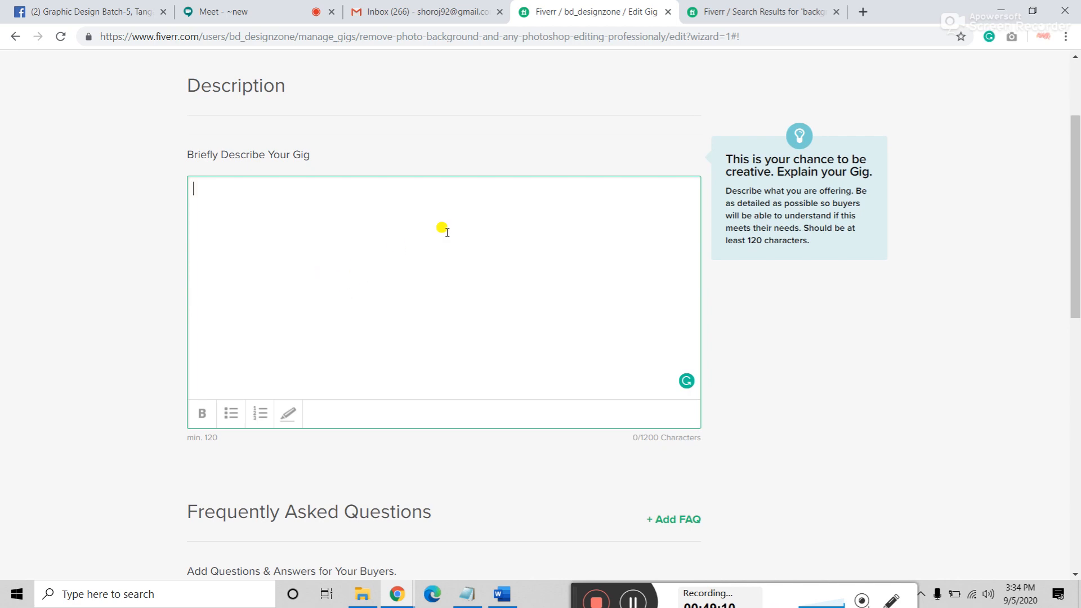
Step: Copy the Notepad text from "Dear Buyer," to the end, then minimise Notepad
click(468, 594)
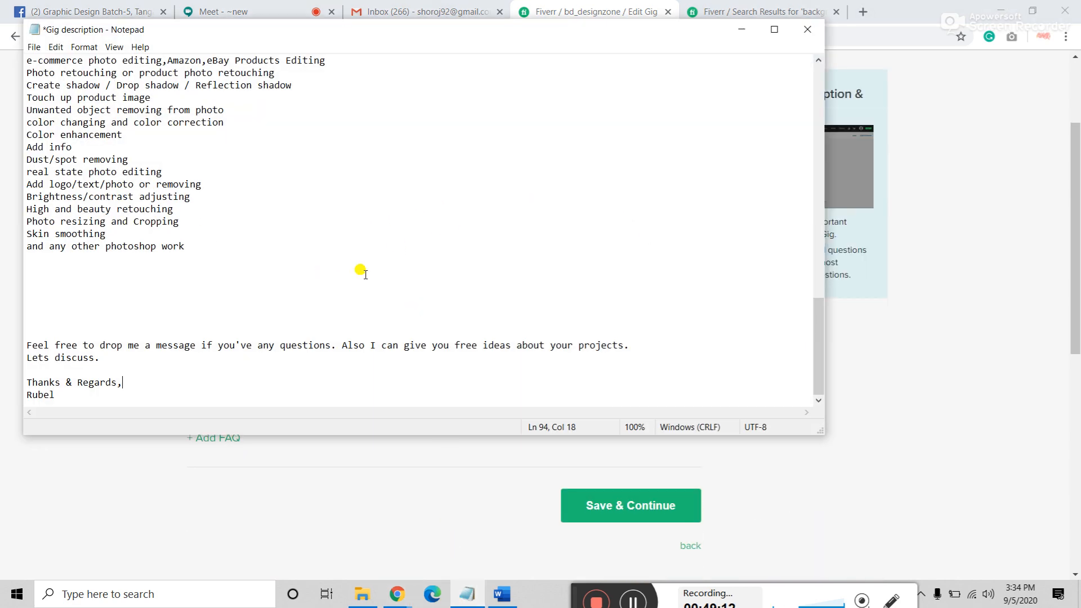
scroll(195, 256, up, 7)
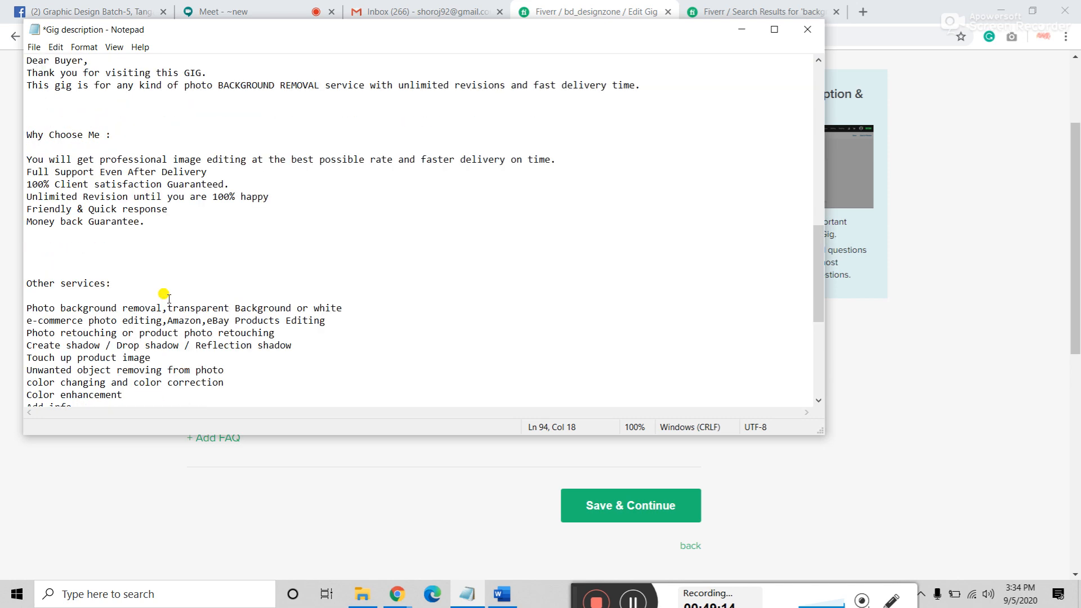
scroll(31, 131, up, 4)
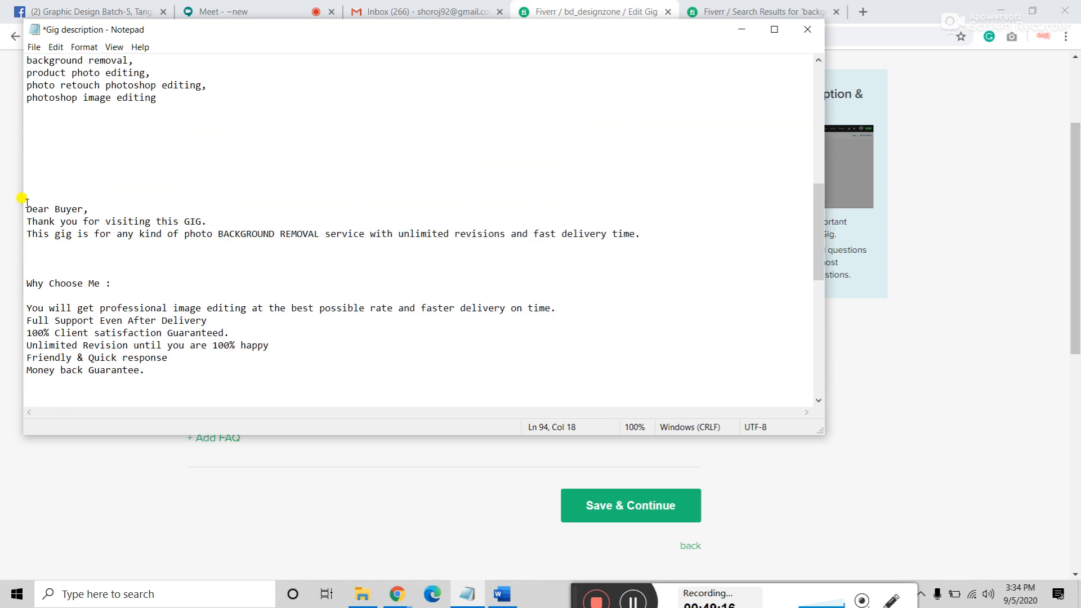
drag(26, 209, 154, 446)
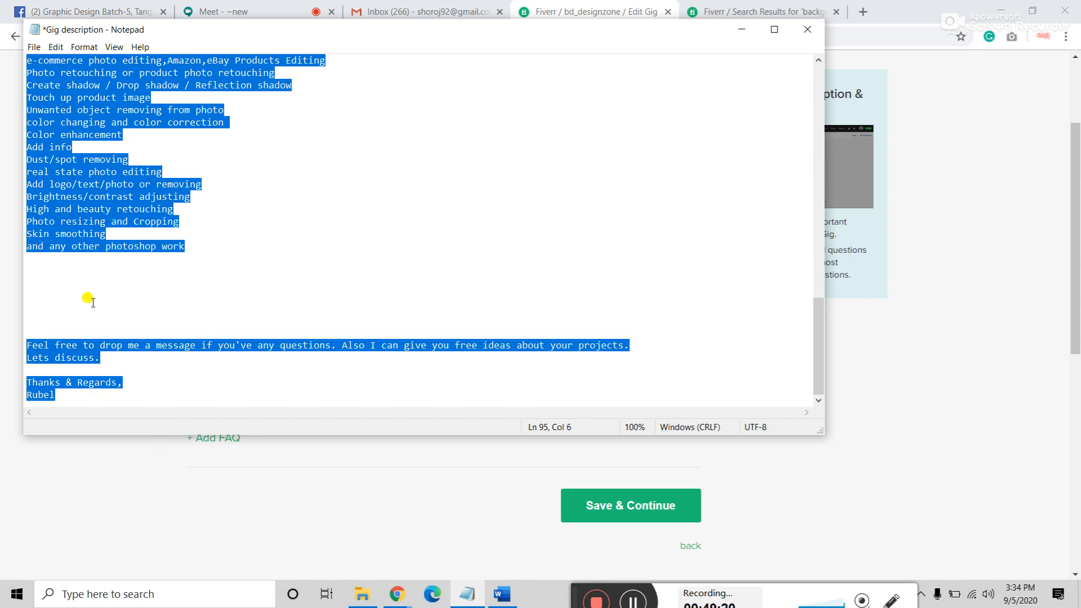
right_click(77, 248)
click(107, 287)
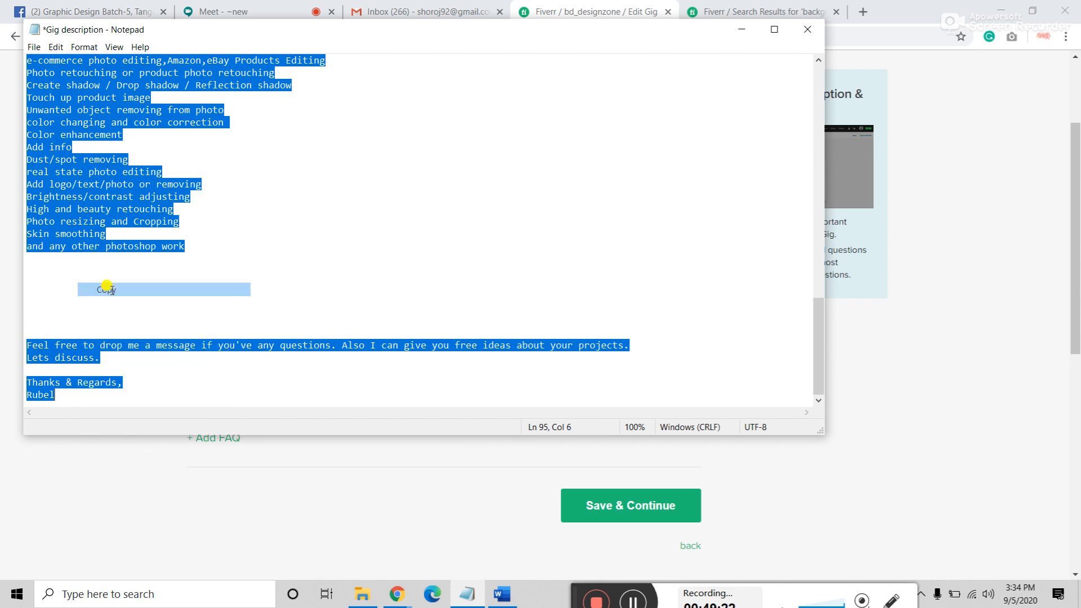
click(741, 29)
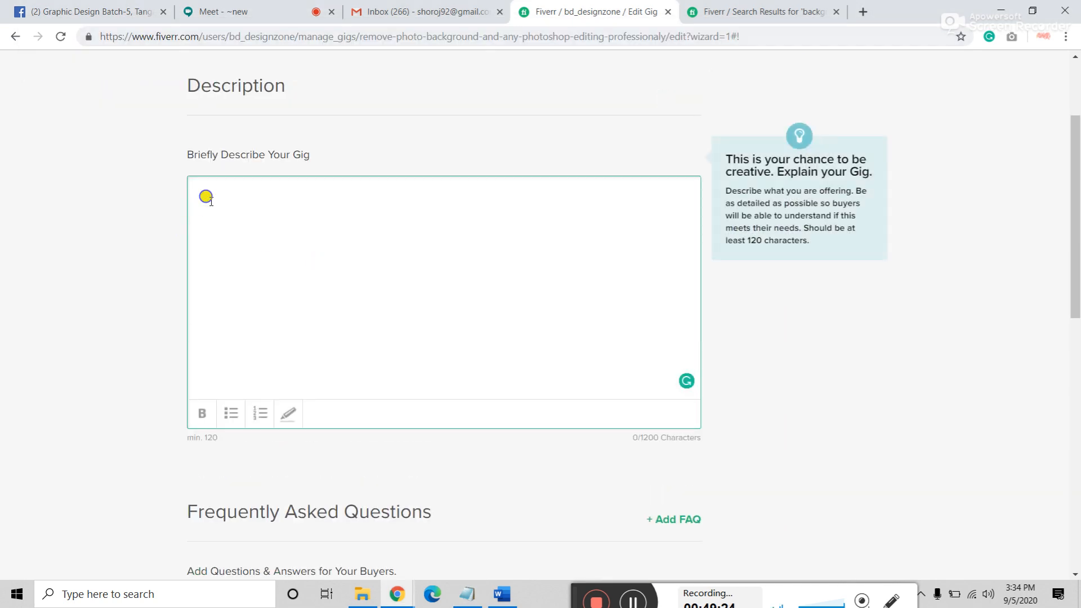
Step: Paste the description, add a comma after "Also" and correct "Lets" to "Let's"
right_click(209, 201)
click(246, 313)
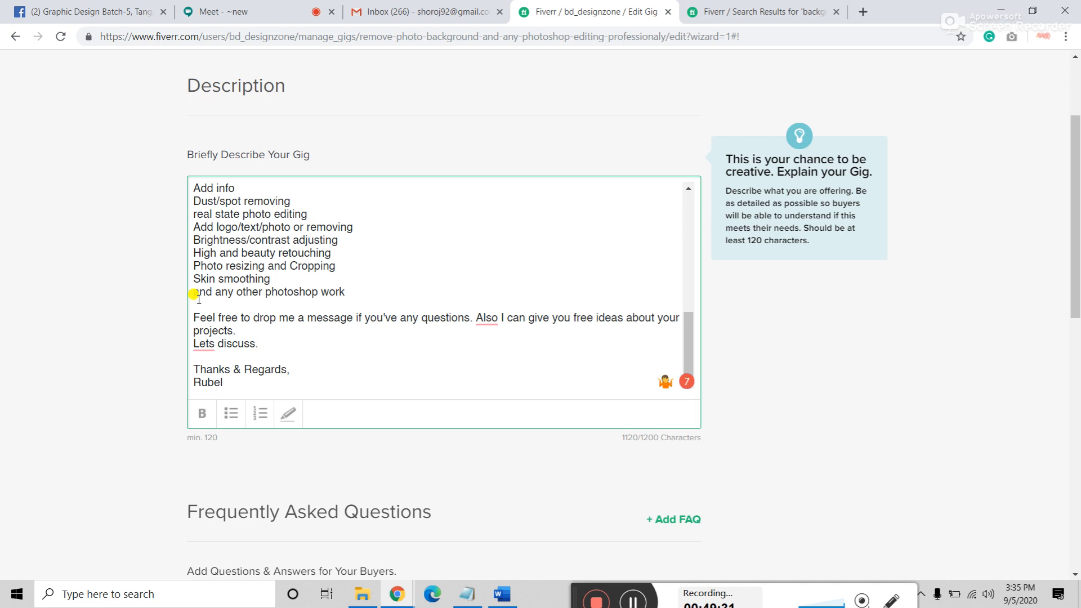
mouse_move(488, 318)
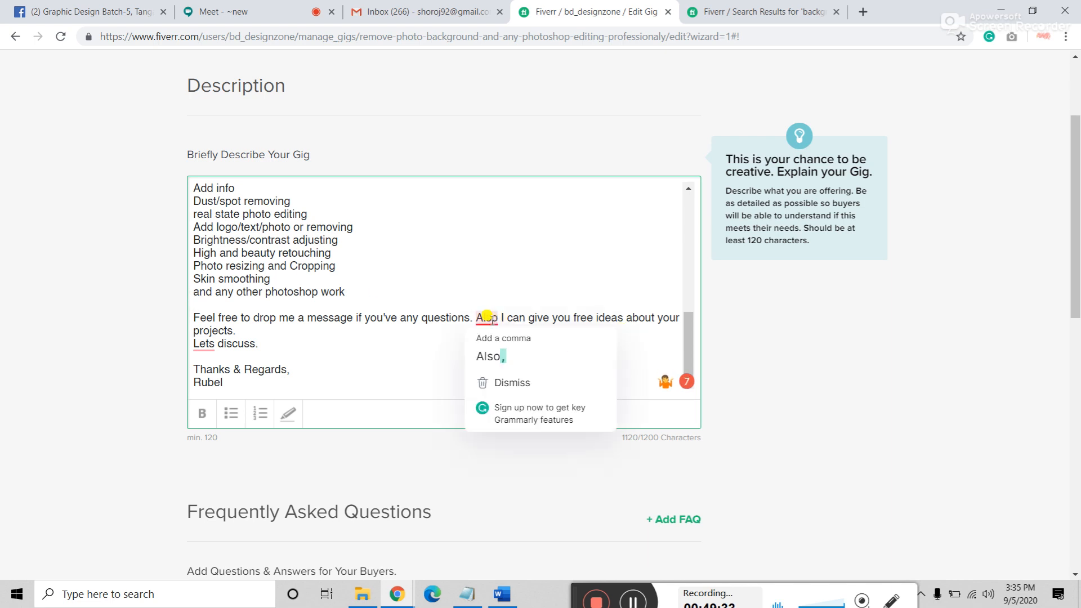
click(496, 366)
mouse_move(206, 343)
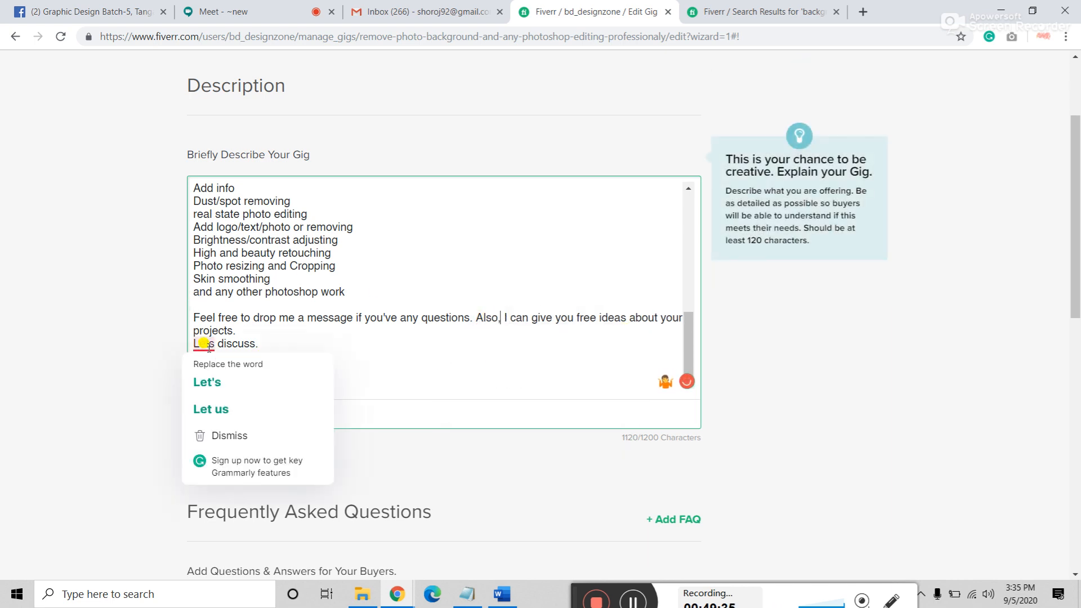
click(212, 383)
Step: Add missing spaces before "transparent" and "Amazon", leaving no stray "a" before "photo"
scroll(290, 350, up, 5)
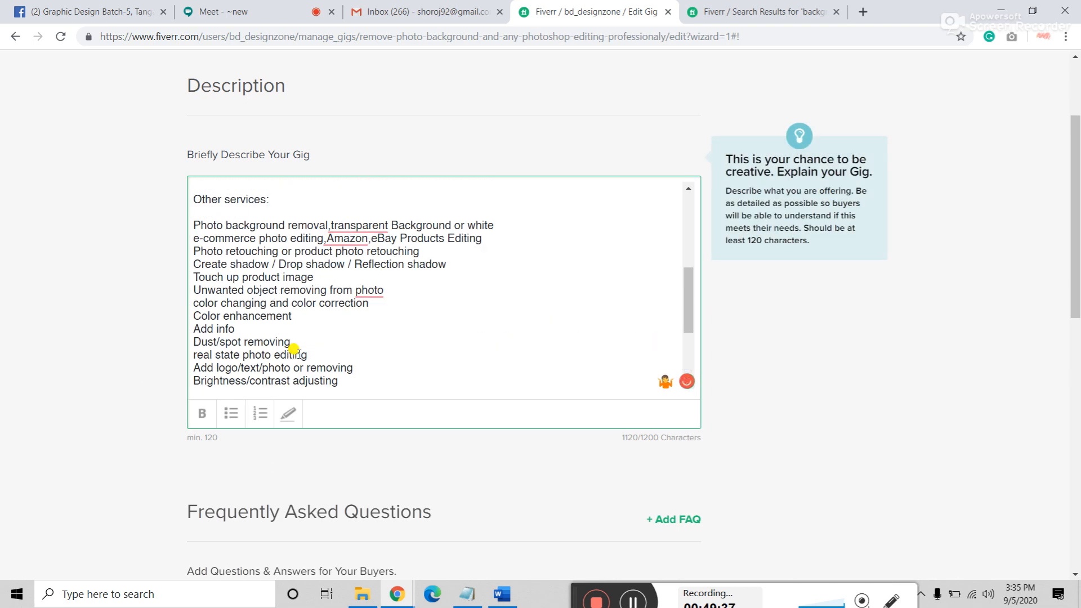
scroll(338, 339, down, 2)
mouse_move(360, 295)
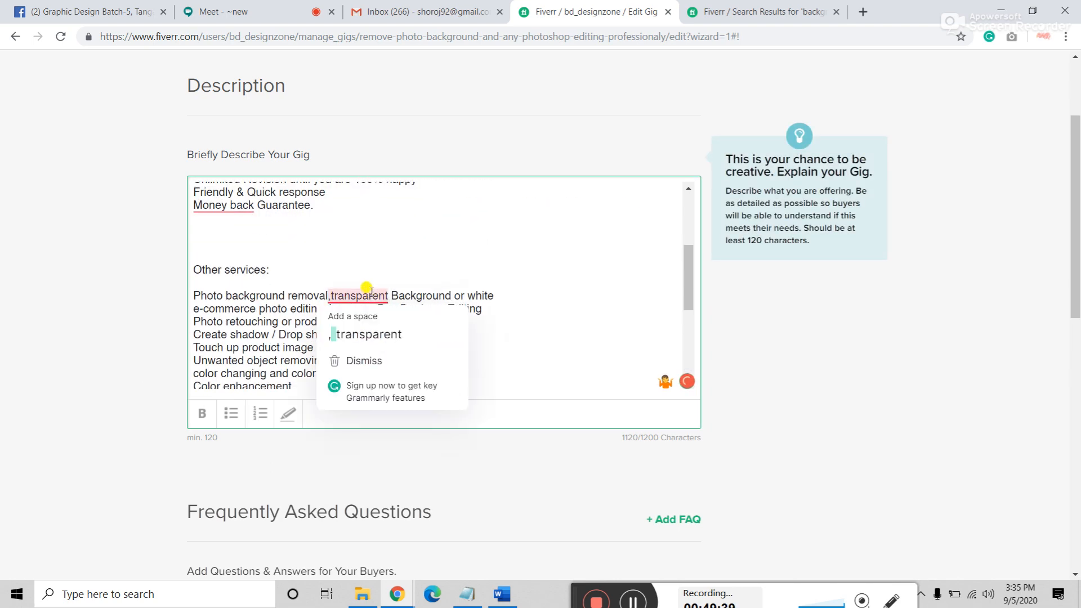
click(363, 344)
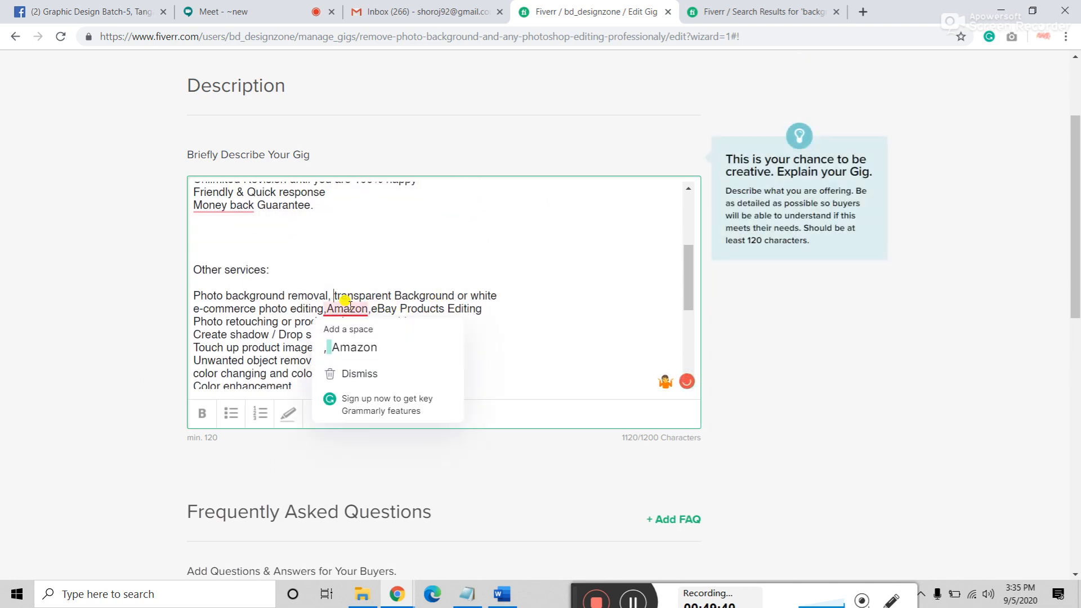
click(356, 352)
mouse_move(369, 360)
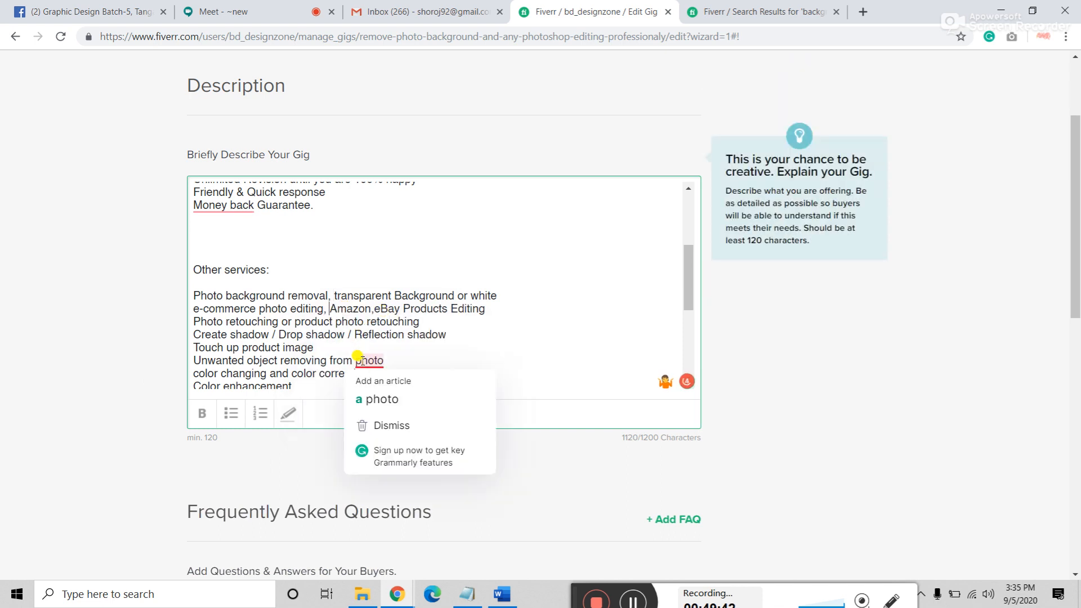
click(385, 402)
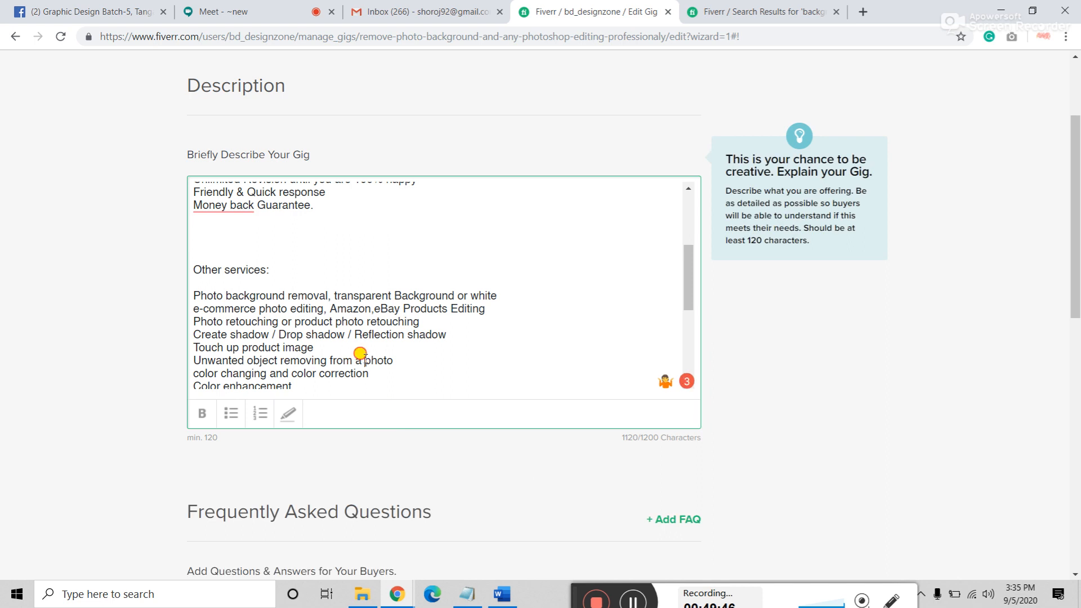
drag(365, 360, 357, 361)
key(BackSpace)
Step: Accept the "Money-back" hyphenation and capitalise "Satisfaction" in the guarantee line
mouse_move(224, 213)
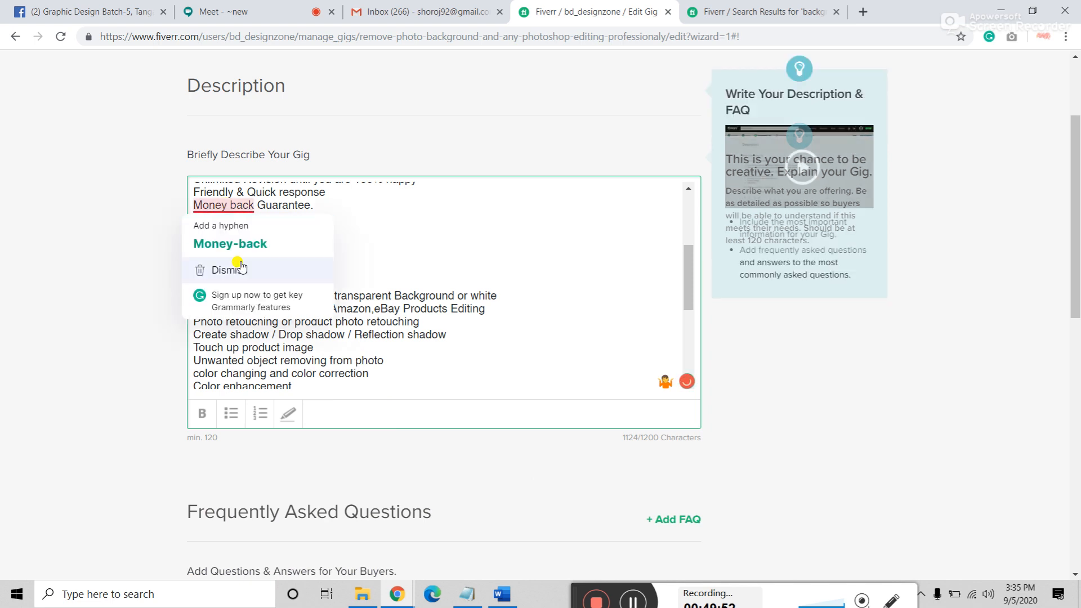
click(232, 242)
scroll(258, 258, up, 3)
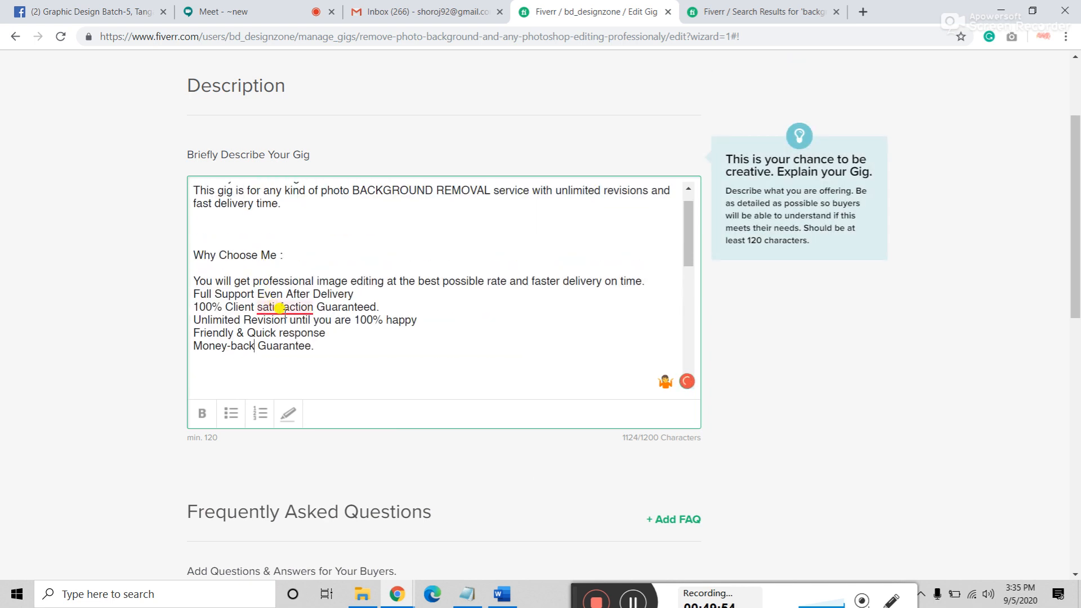
mouse_move(281, 308)
click(292, 343)
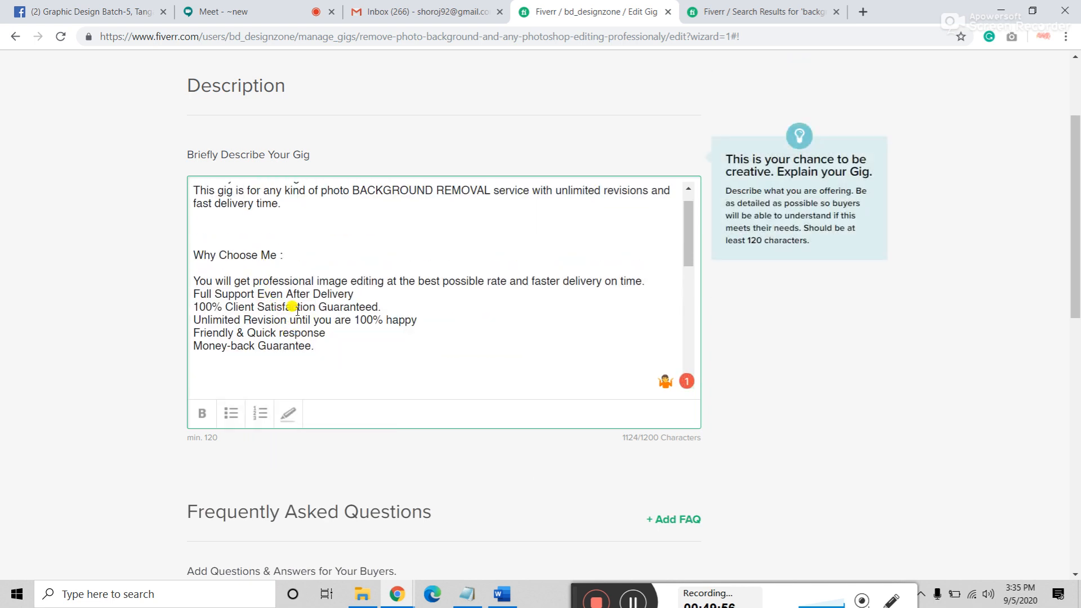
scroll(292, 307, up, 1)
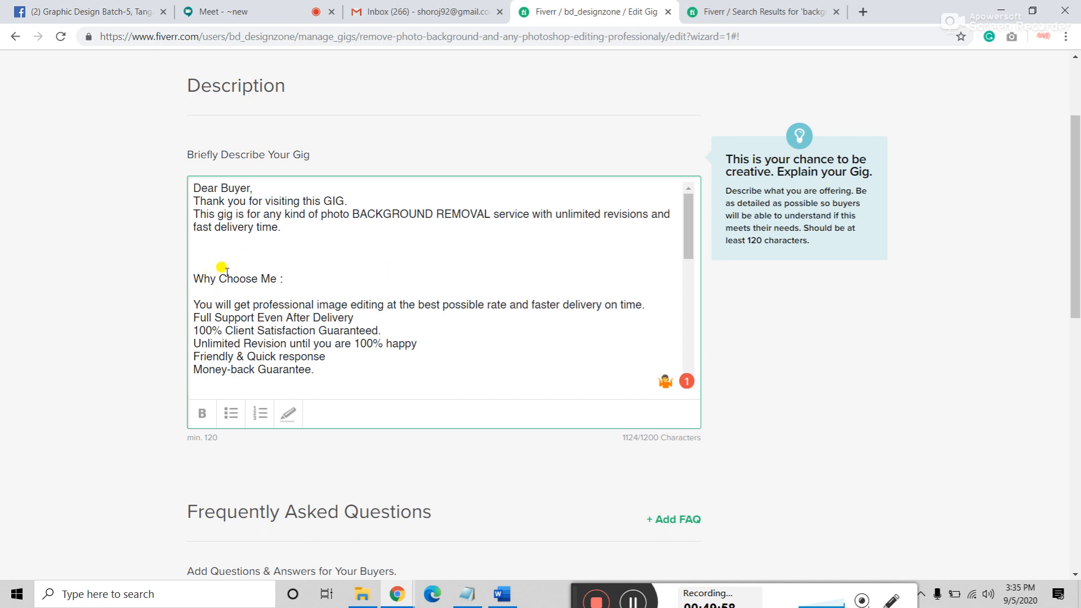
Step: Remove the blank lines above "Why Choose Me :" and make the heading bold with yellow highlight
click(194, 264)
key(BackSpace)
key(BackSpace)
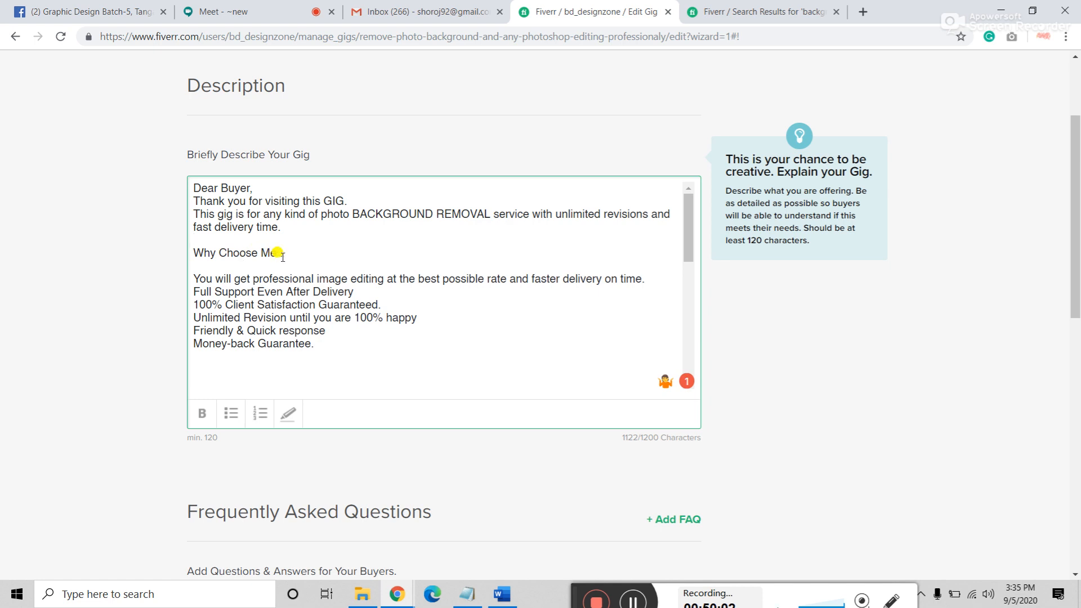
drag(283, 253, 180, 249)
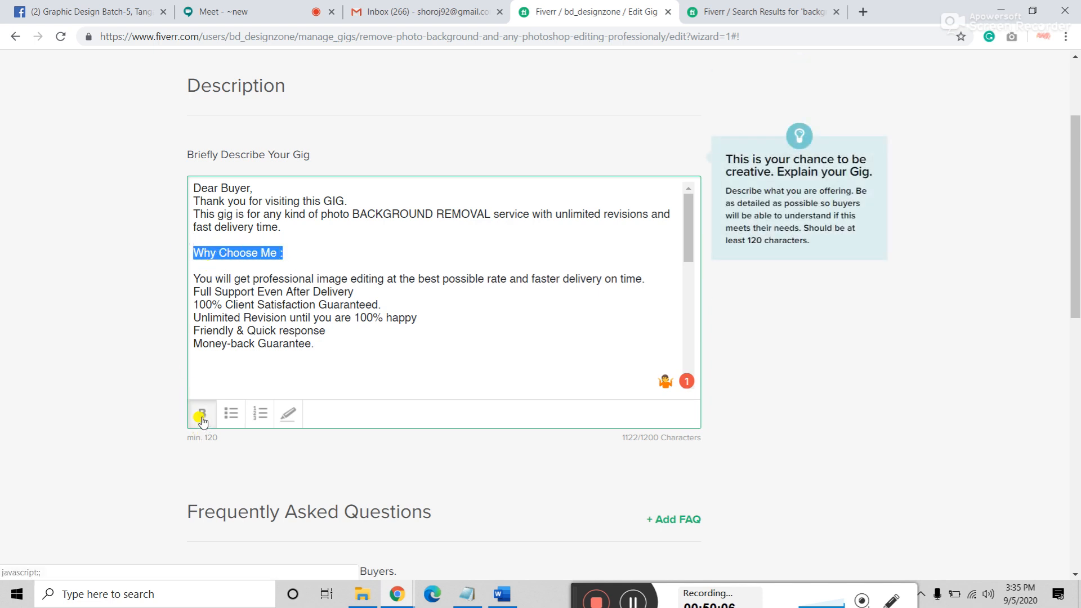
drag(284, 253, 190, 249)
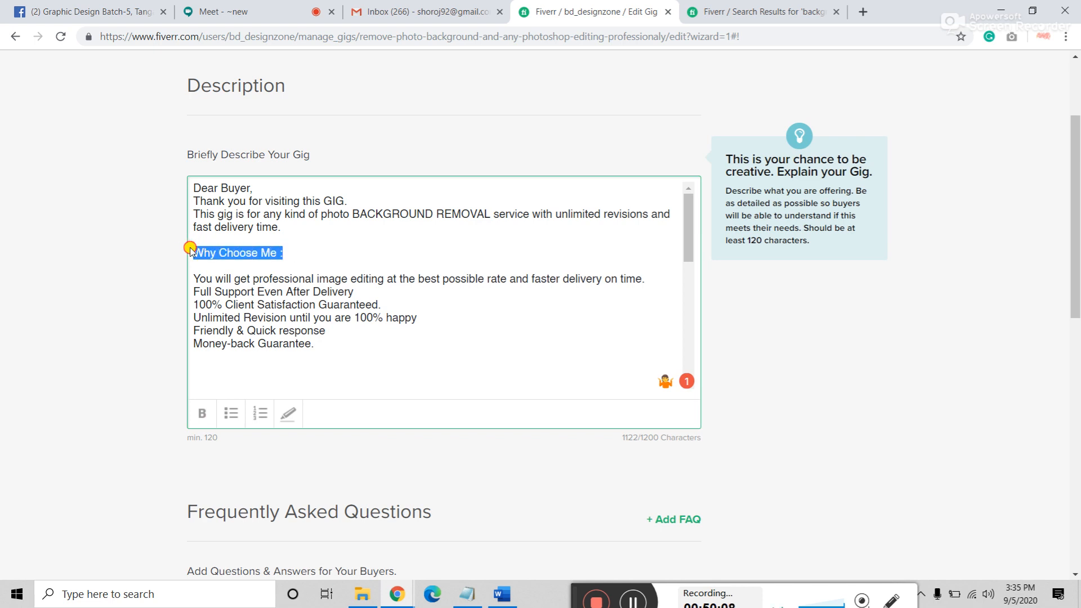
click(201, 417)
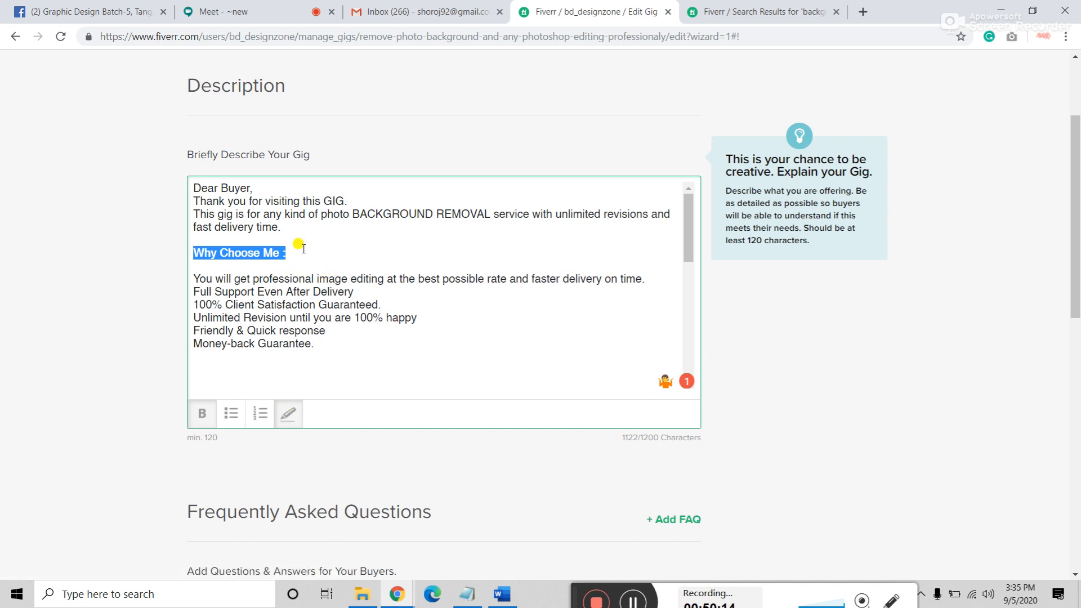
click(286, 237)
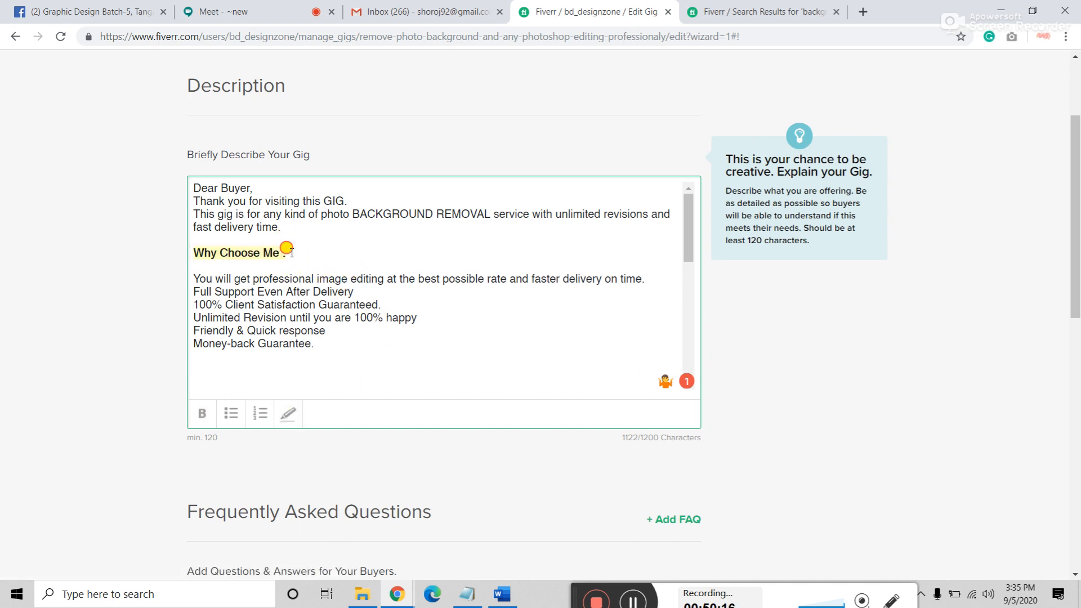
drag(287, 253, 184, 243)
click(354, 345)
Step: Bullet the six reasons, from "You will get" through "Money-back Guarantee."
click(195, 278)
click(230, 413)
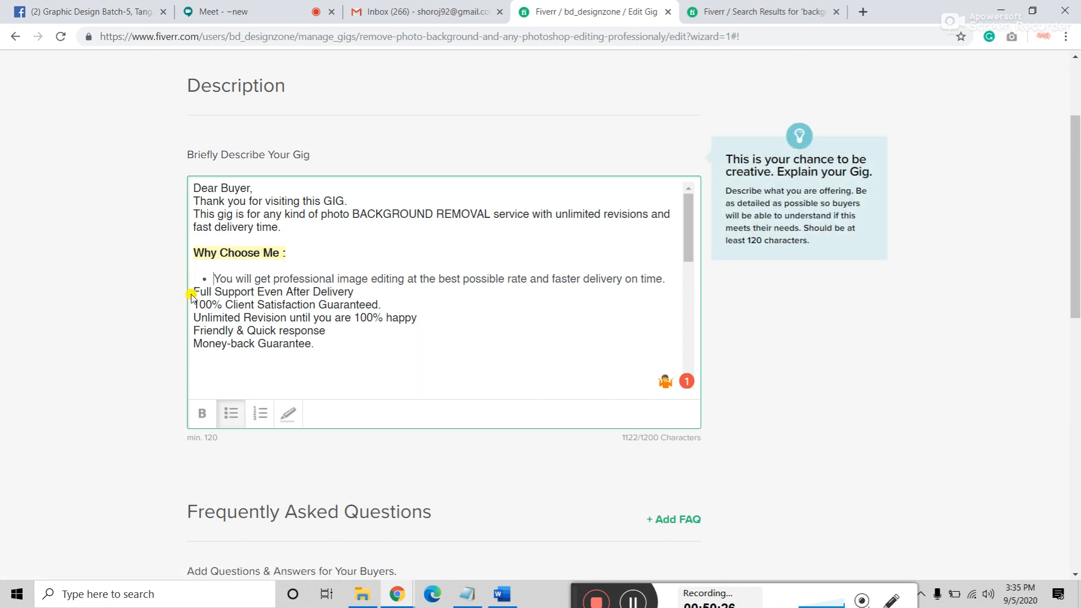
click(193, 294)
click(231, 413)
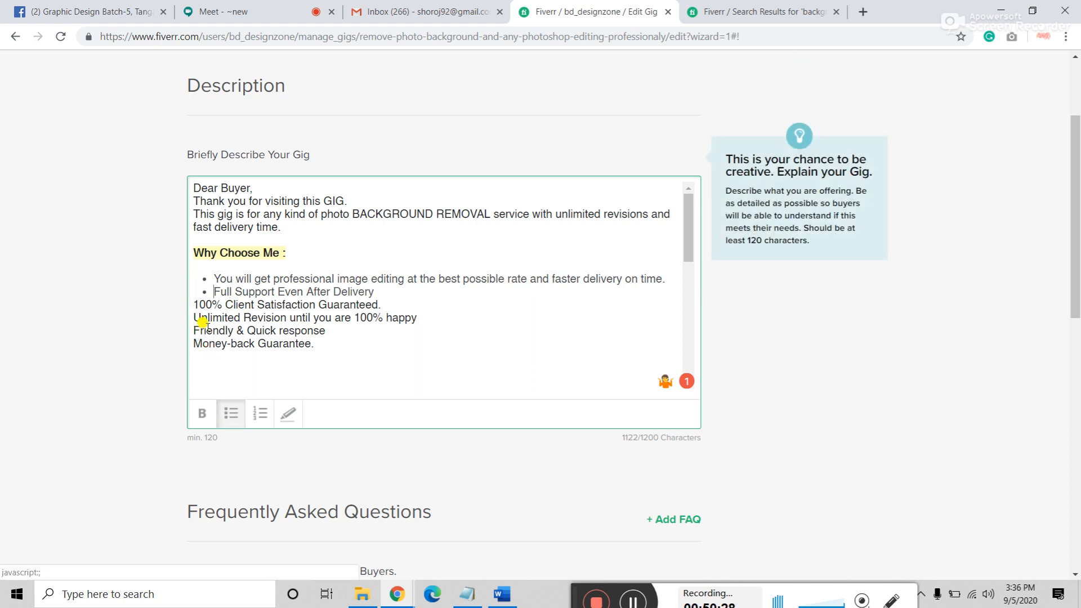
click(196, 304)
click(229, 413)
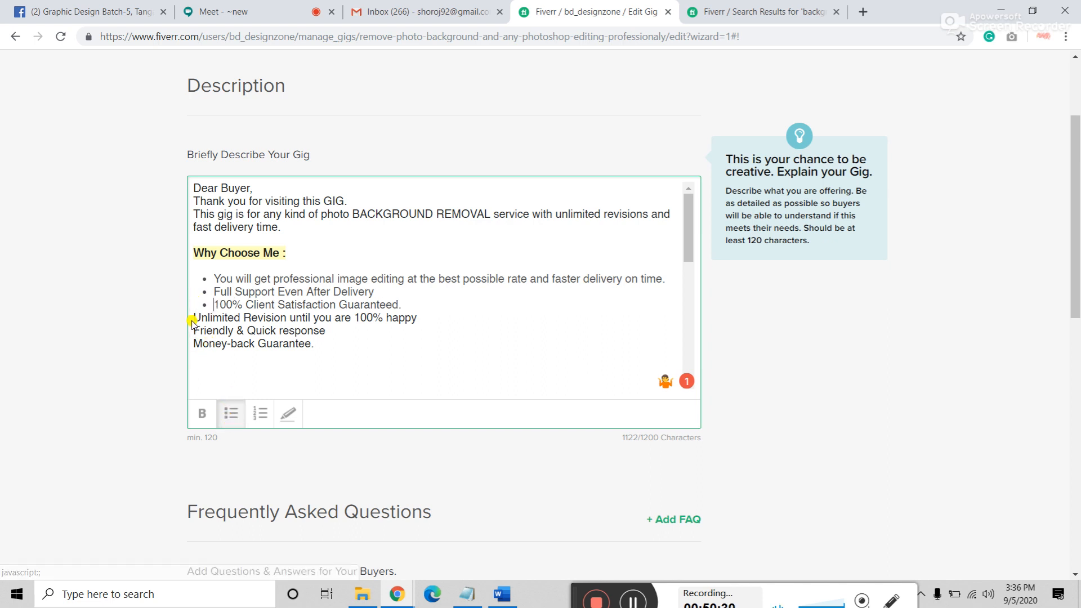
click(193, 317)
click(230, 413)
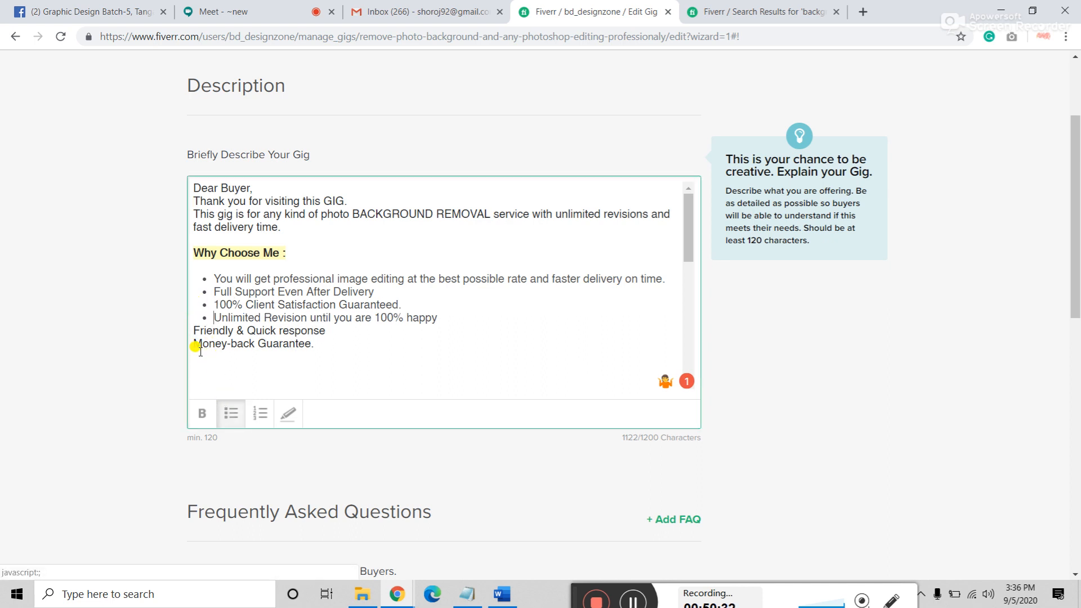
click(224, 411)
click(194, 343)
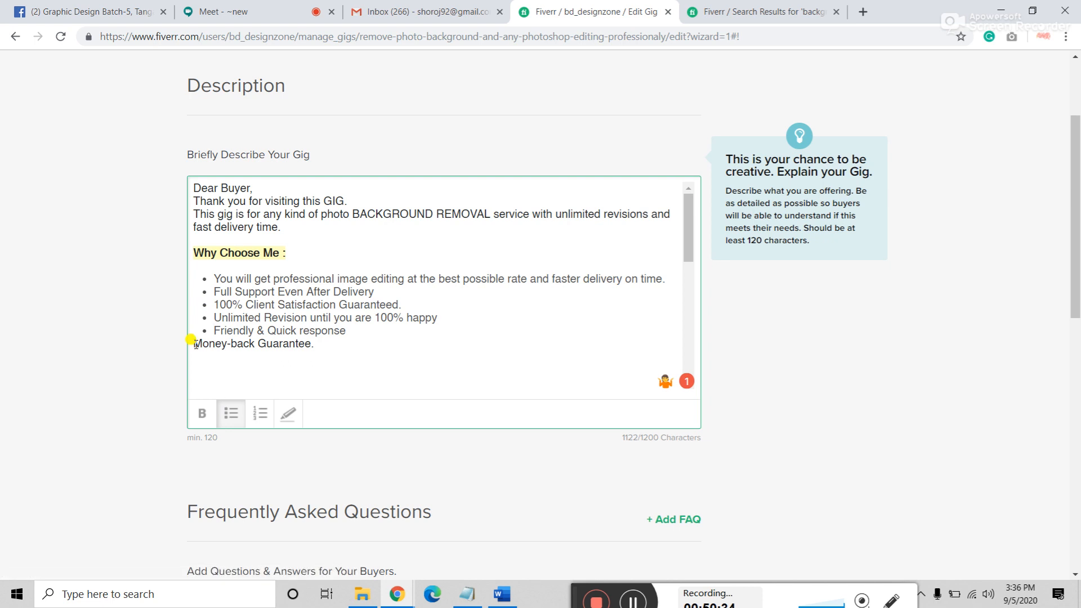
click(227, 415)
scroll(237, 343, down, 3)
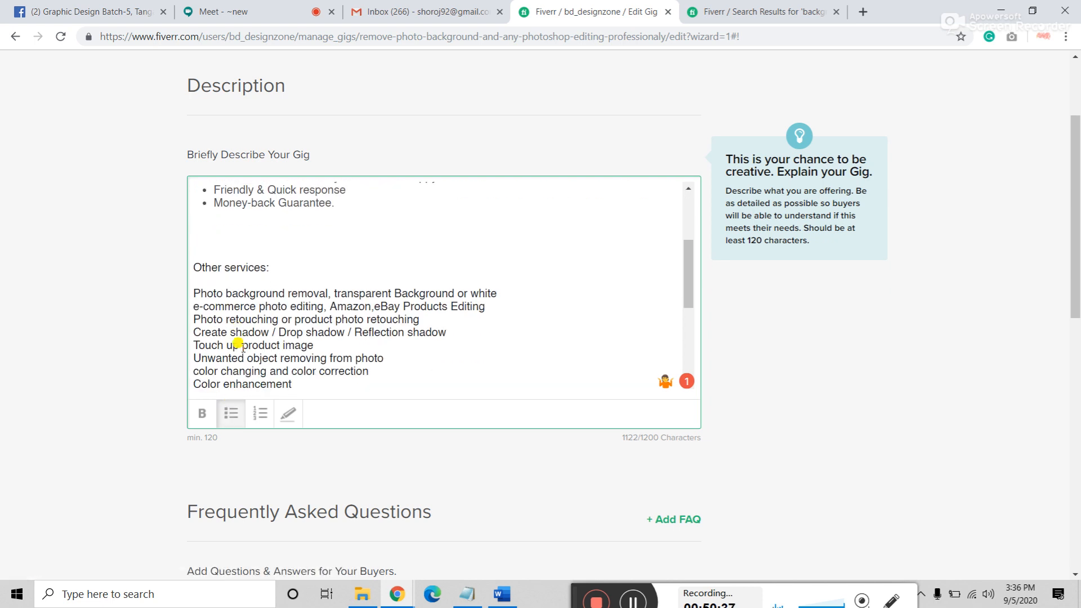
Step: Remove the blank lines above 'Other services:' and make that heading bold with a yellow highlight
click(195, 251)
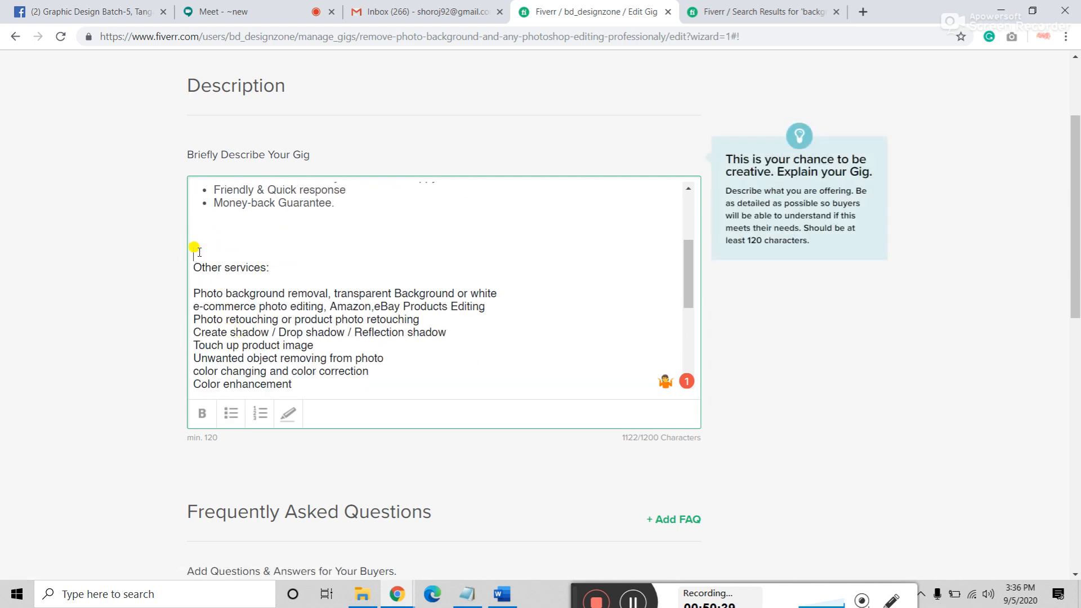
key(BackSpace)
key(BackSpace)
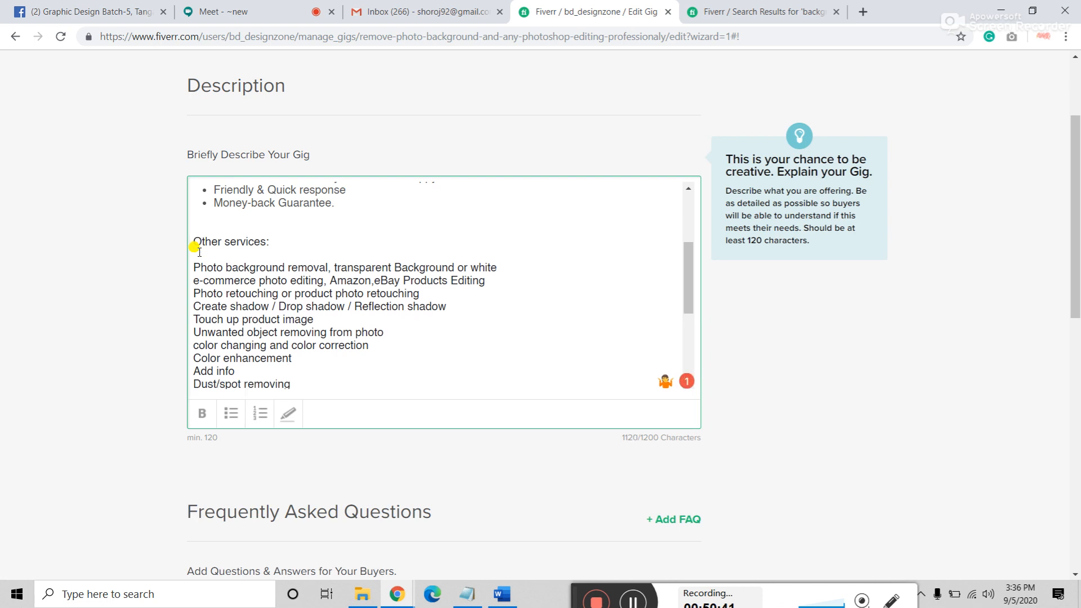
drag(270, 242, 192, 242)
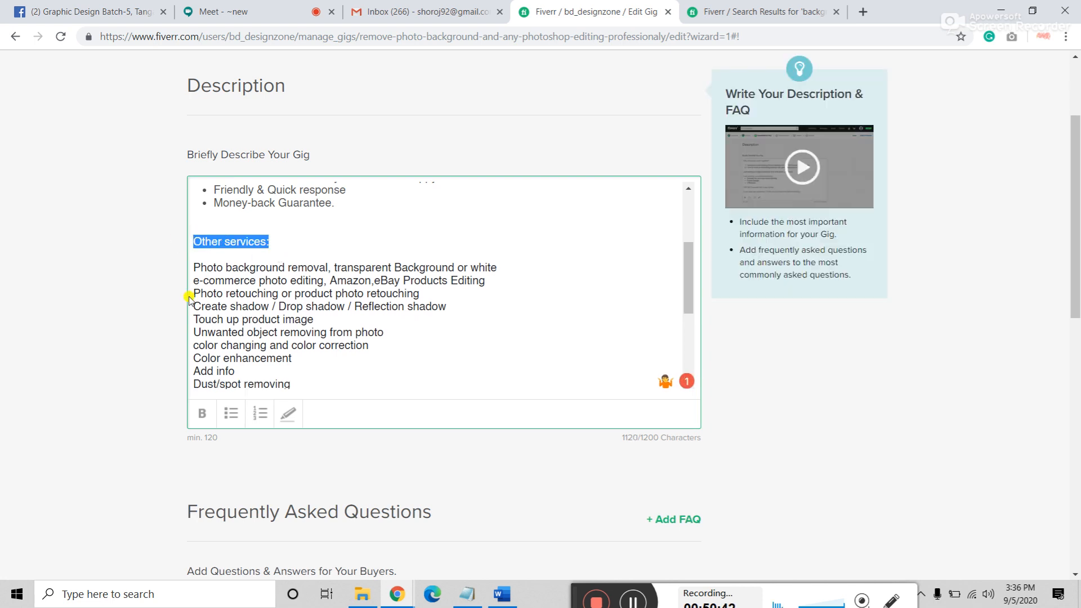
click(206, 426)
click(289, 414)
Step: Number the Photo background removal, e-commerce photo editing, Photo retouching and Create shadow lines
click(193, 264)
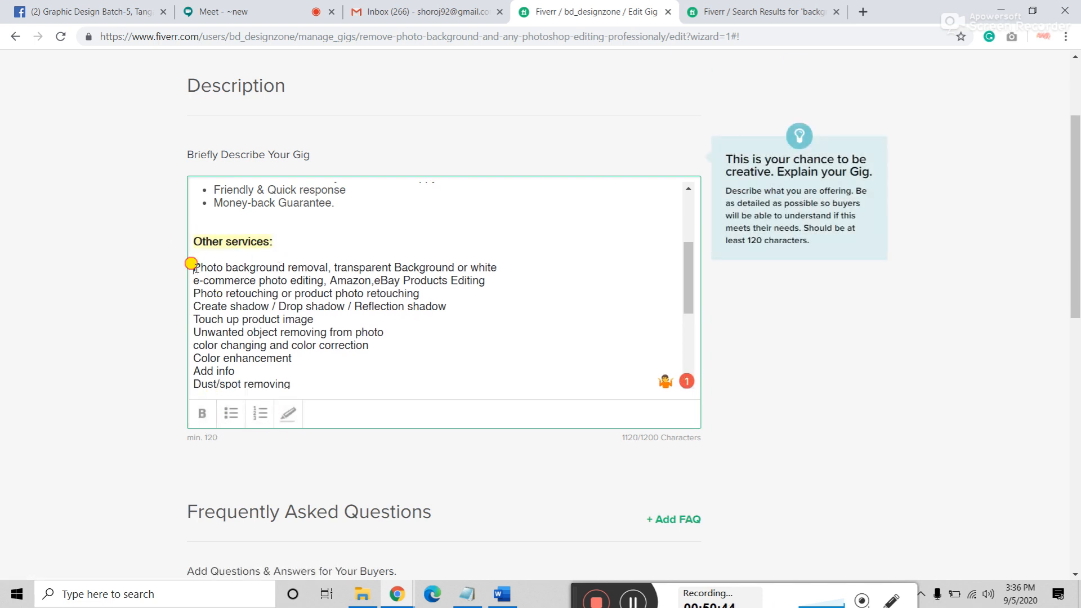
click(253, 415)
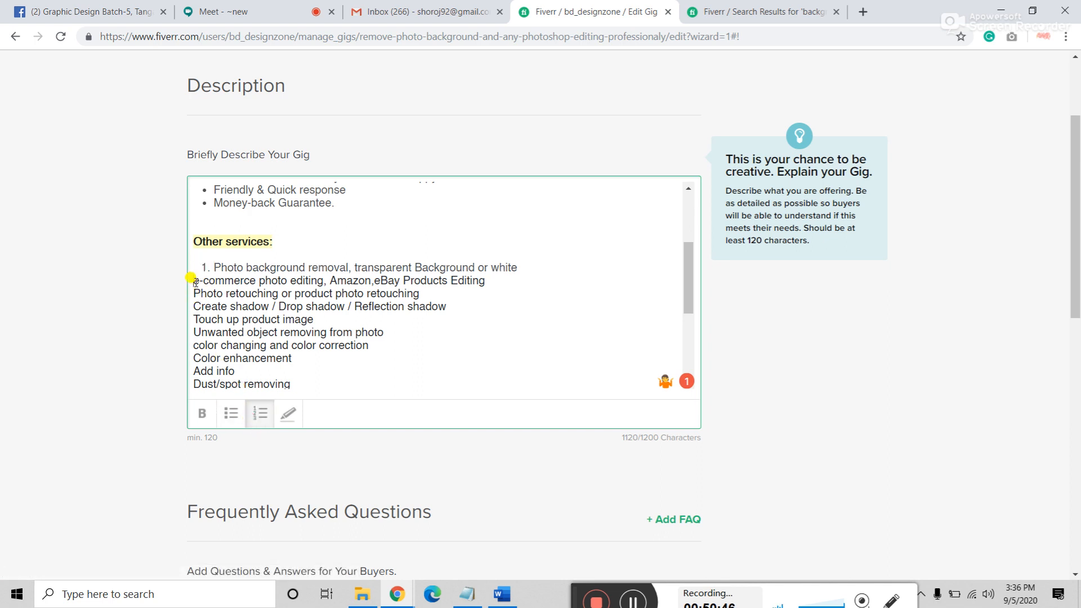
click(192, 278)
click(255, 414)
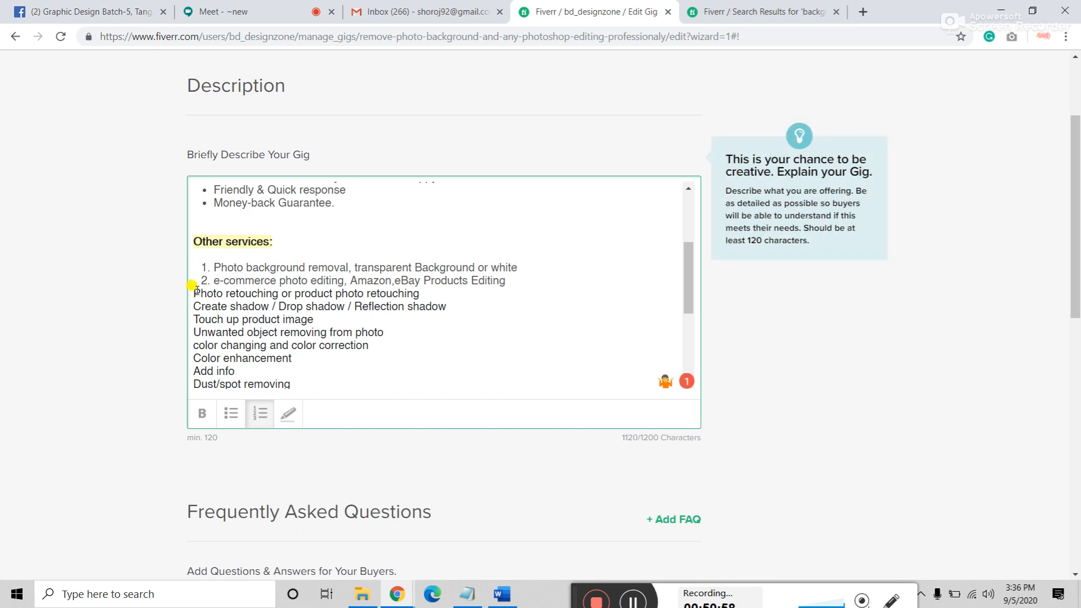
click(259, 415)
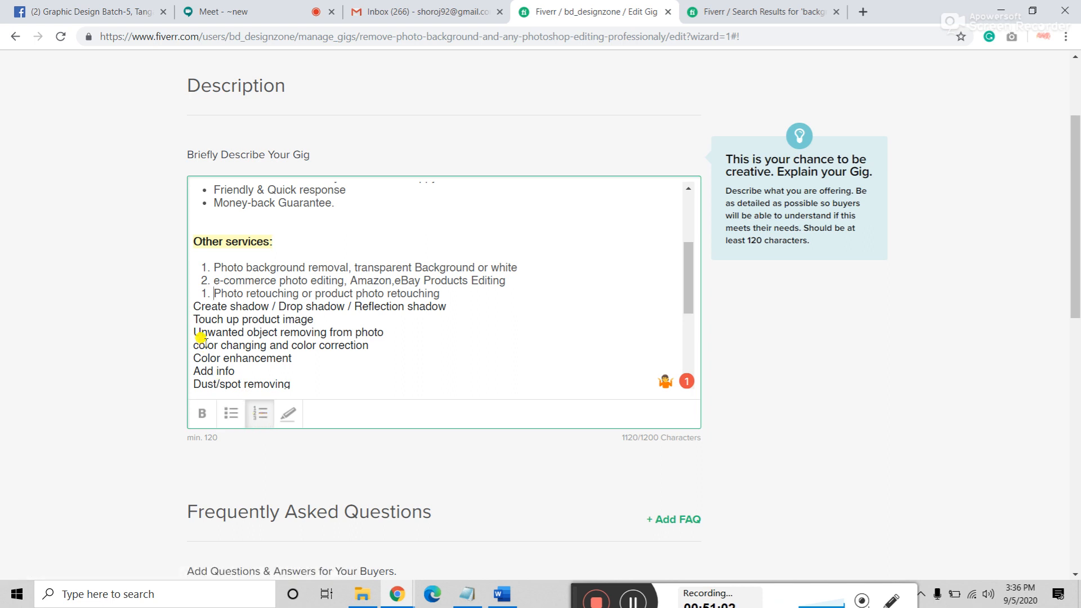
click(193, 307)
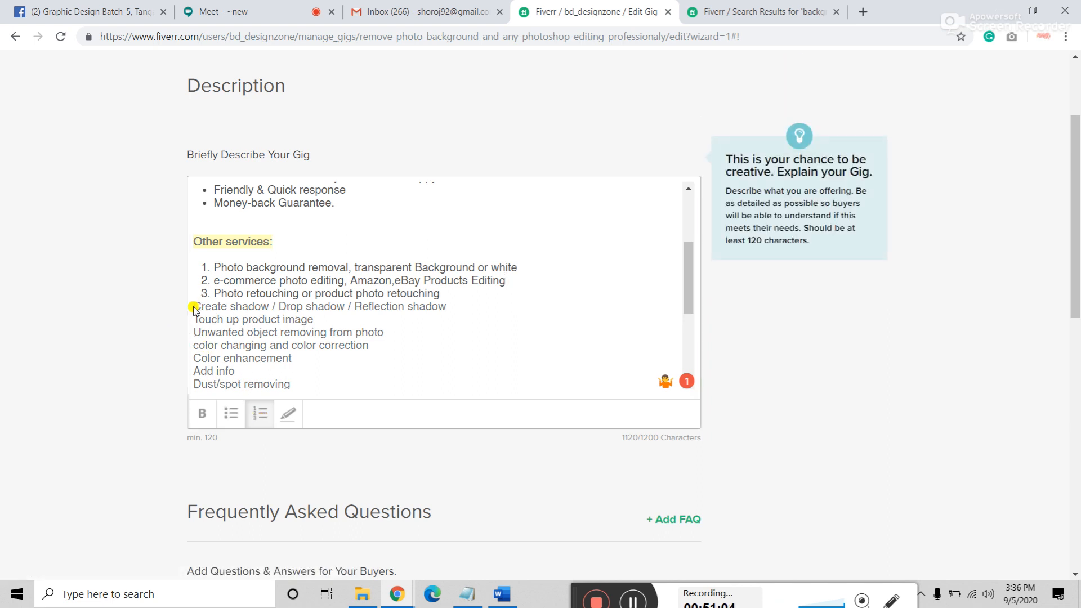
click(194, 308)
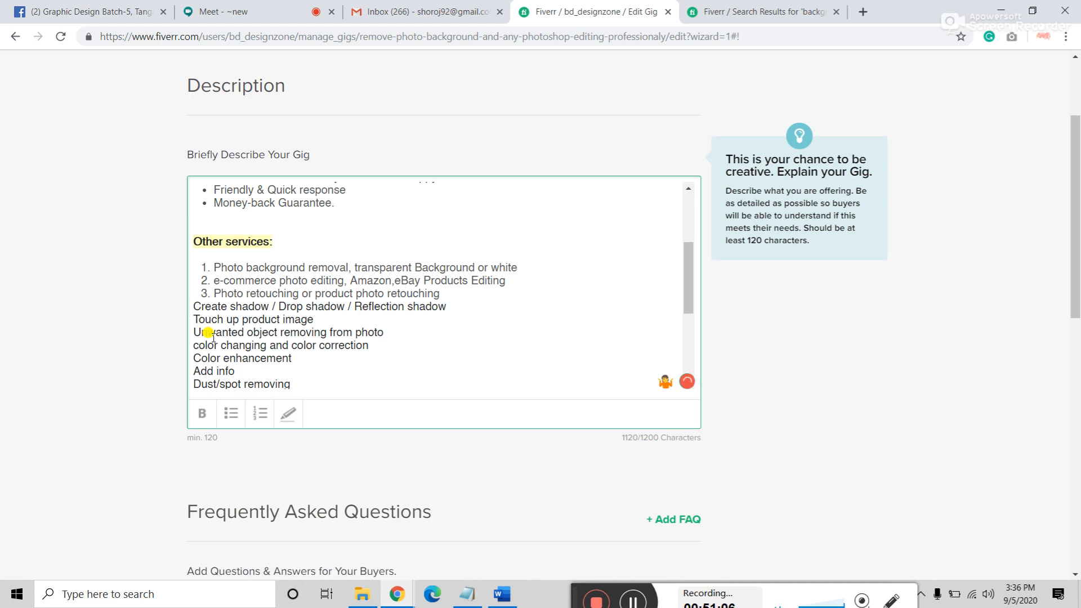
text(4)
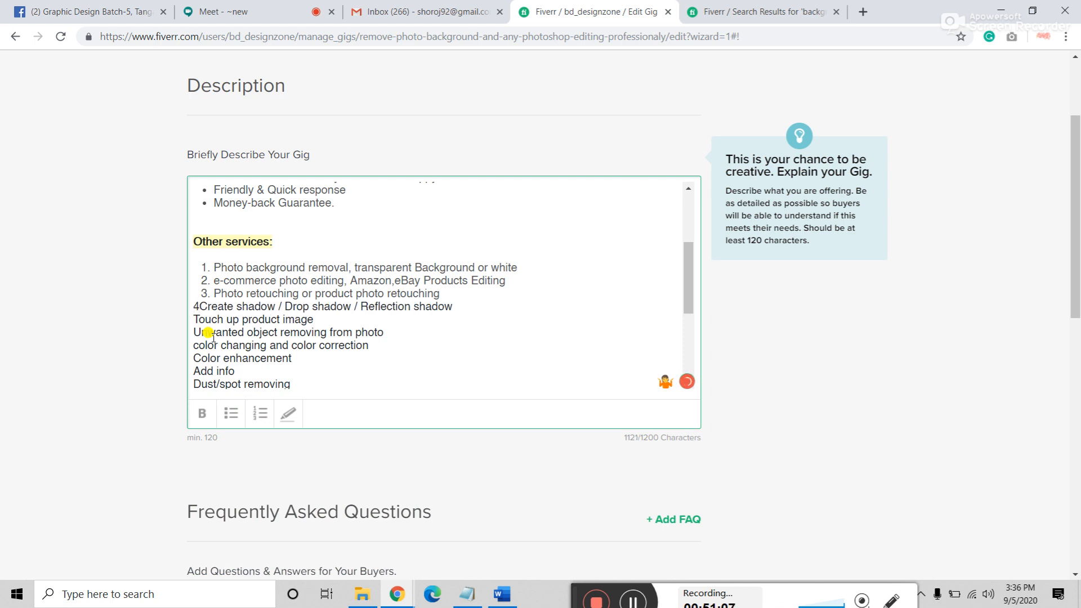
click(260, 415)
key(BackSpace)
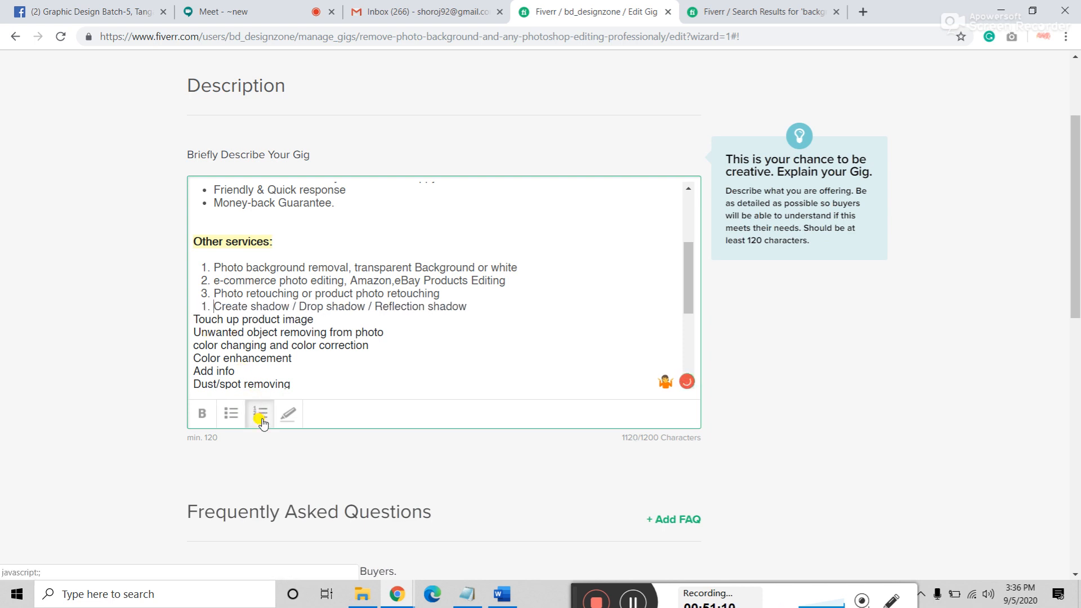
Step: Add Touch up product image and Unwanted object removing from photo to the numbered list
click(196, 315)
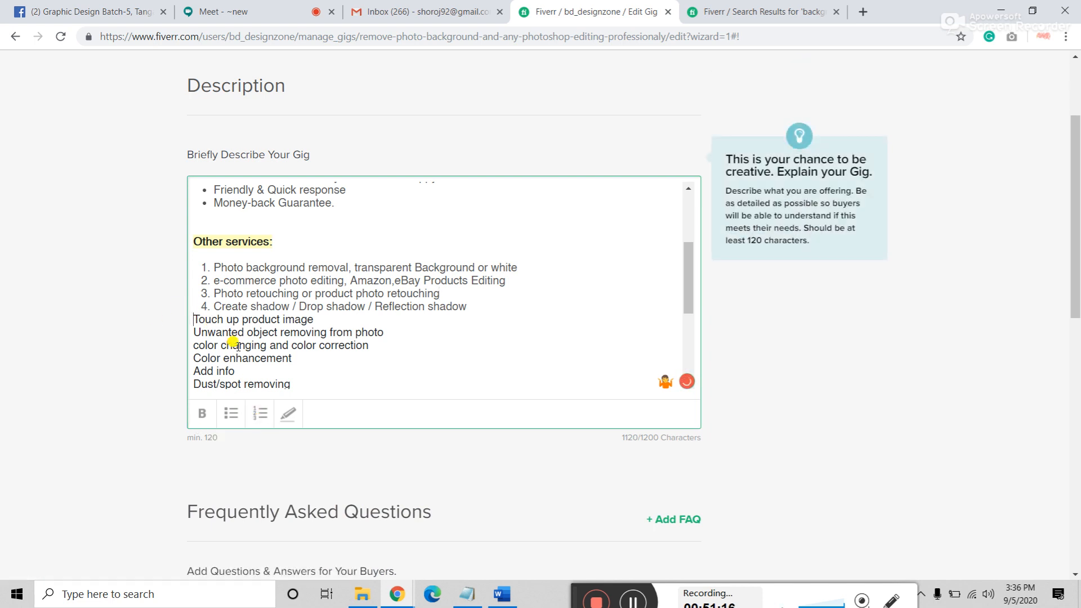
text(5)
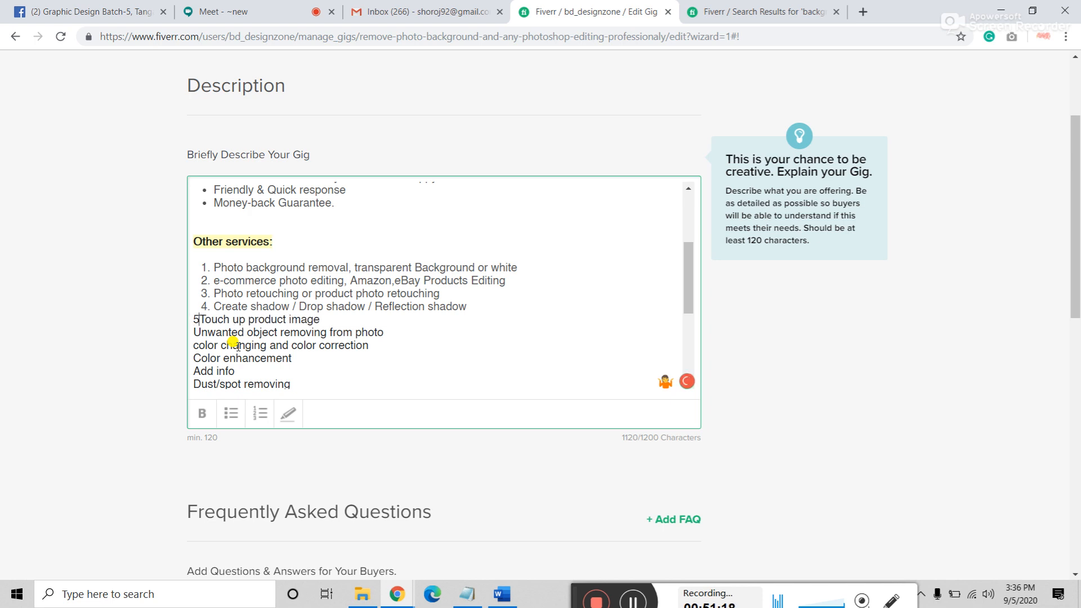
click(256, 421)
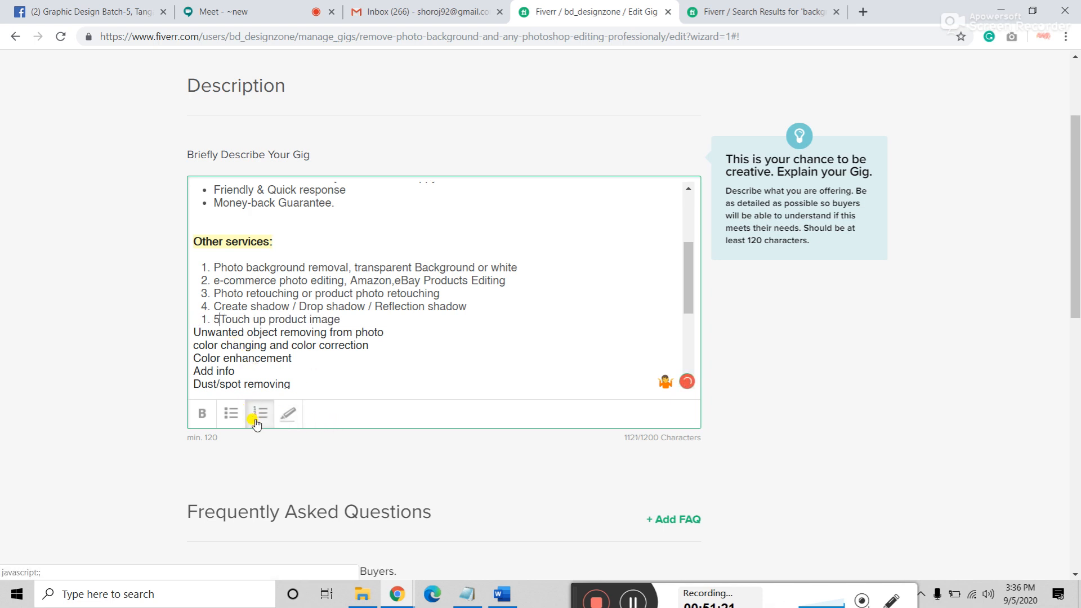
key(BackSpace)
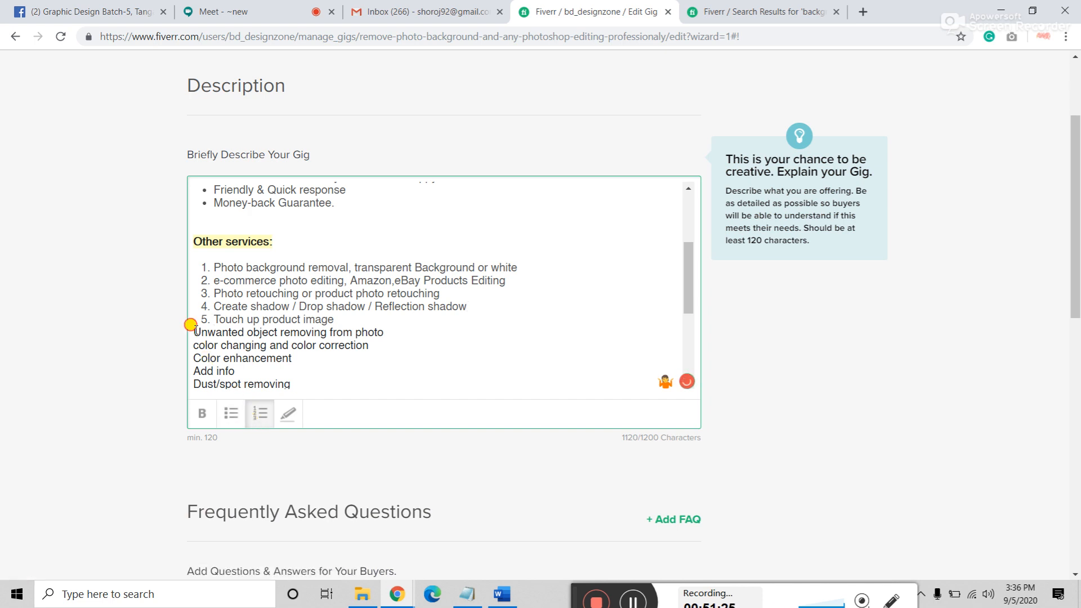
click(189, 335)
text(6)
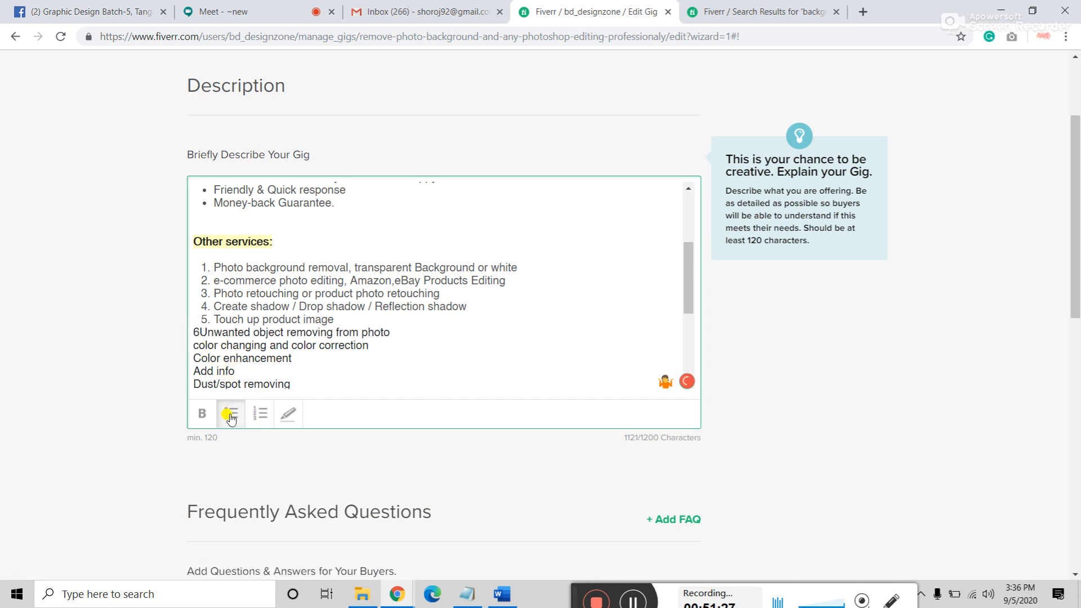
key(BackSpace)
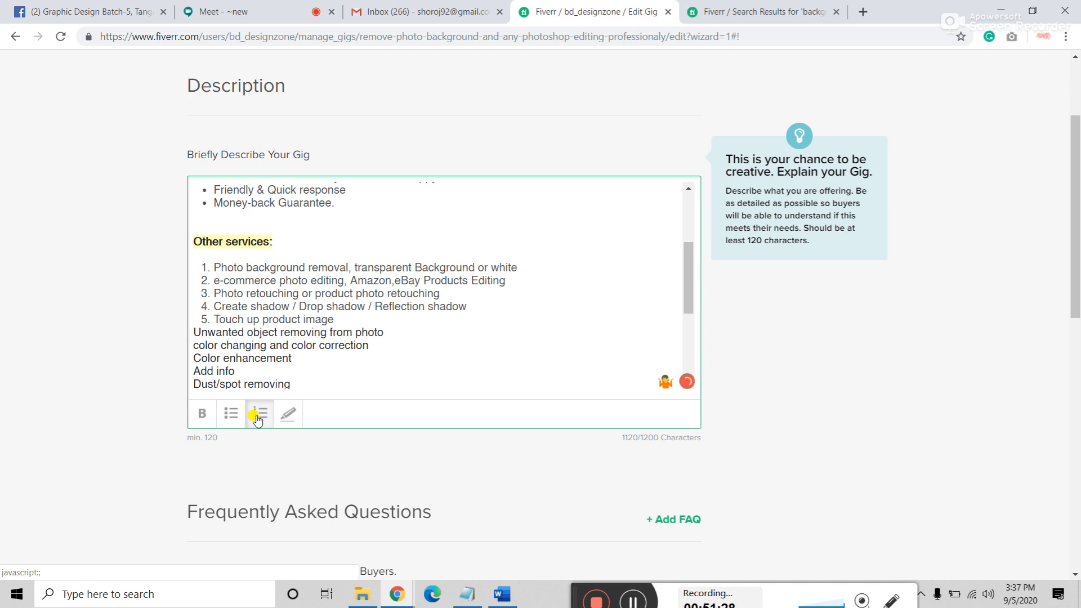
click(256, 416)
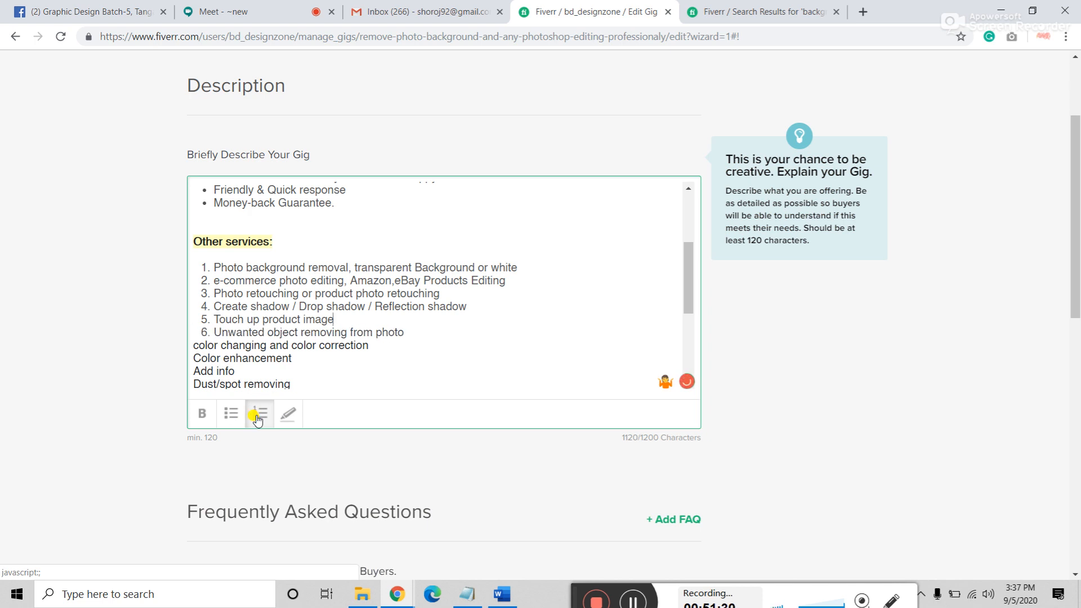
Step: Add the color changing, Color enhancement and Add info lines to the numbered list
click(193, 345)
text(7)
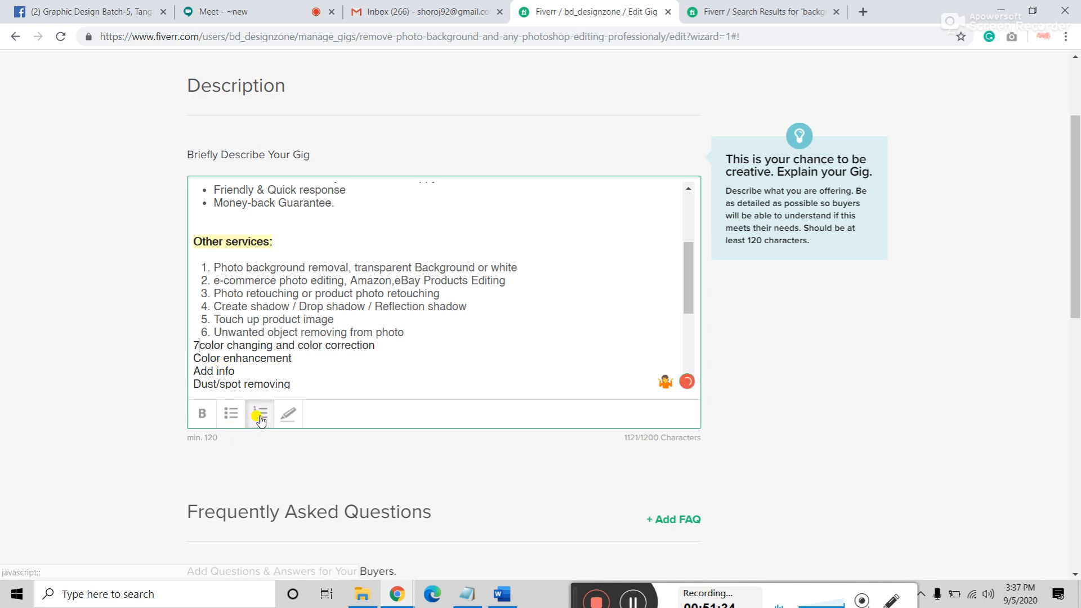
key(BackSpace)
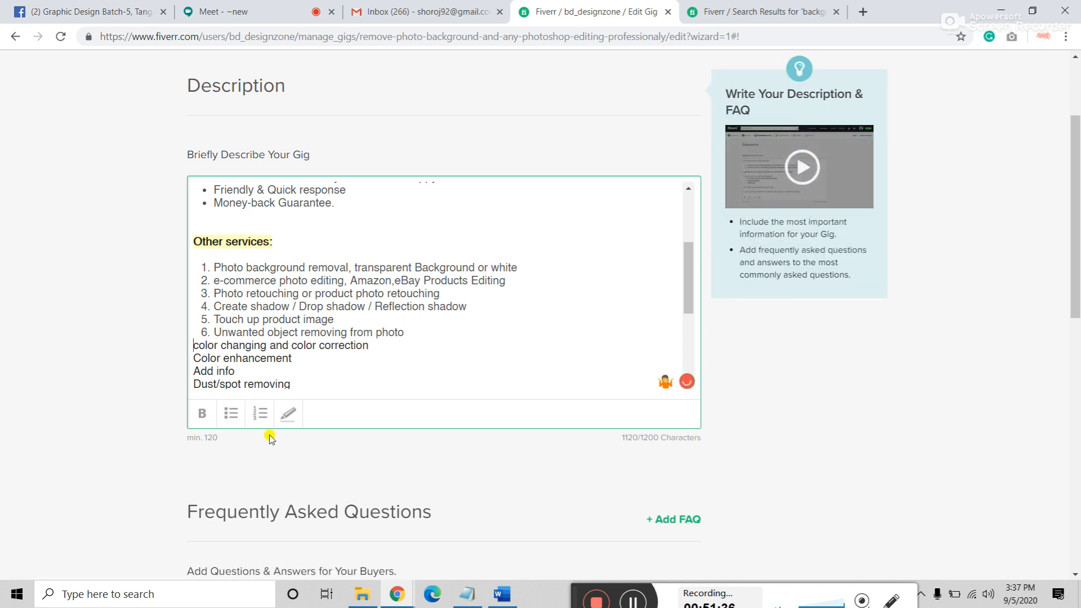
click(266, 427)
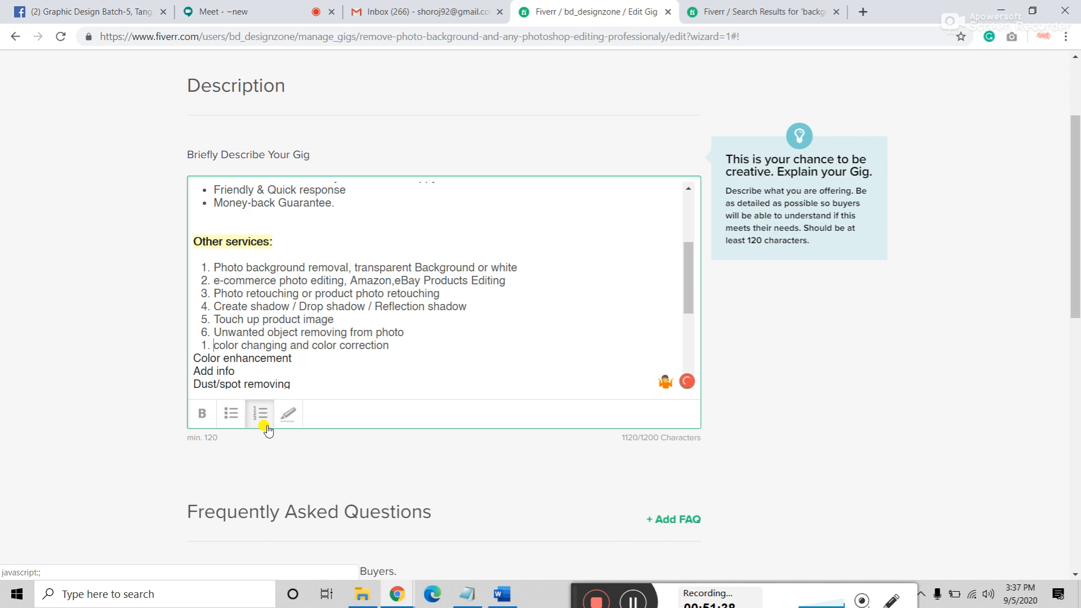
click(194, 359)
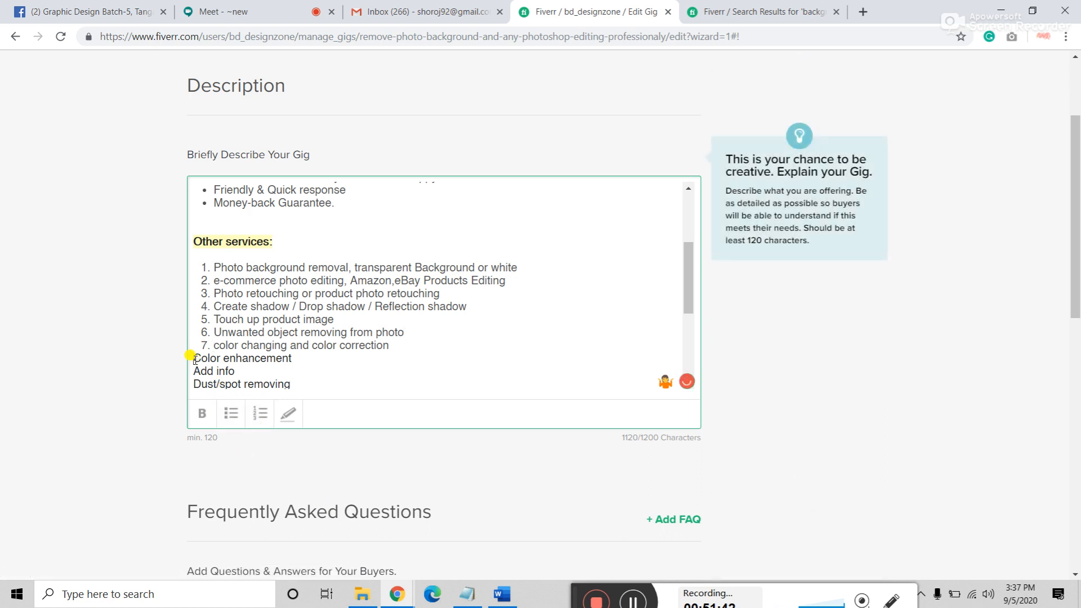
click(256, 413)
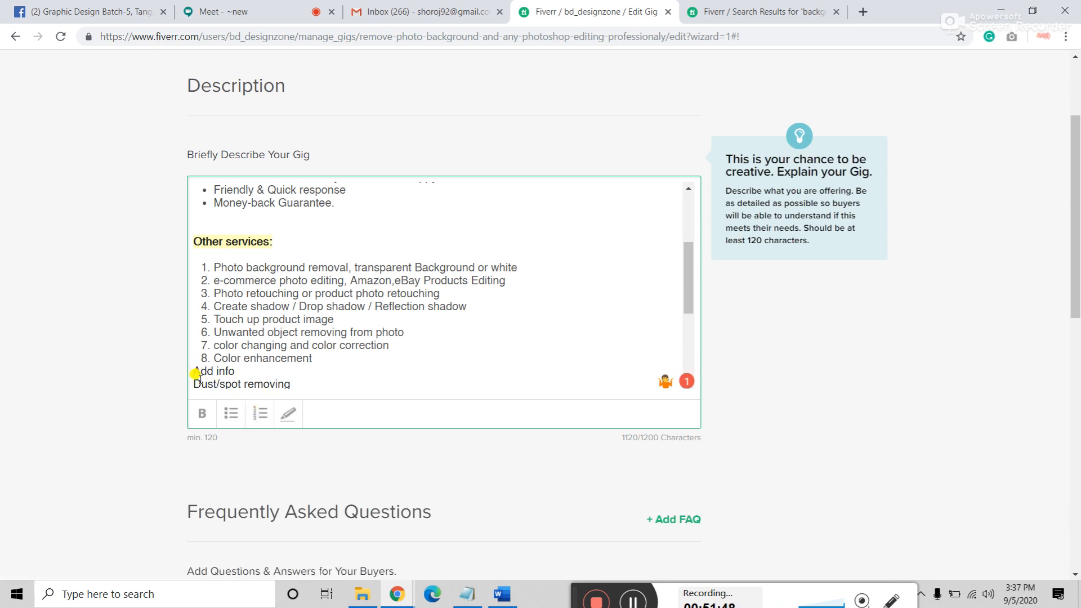
click(261, 419)
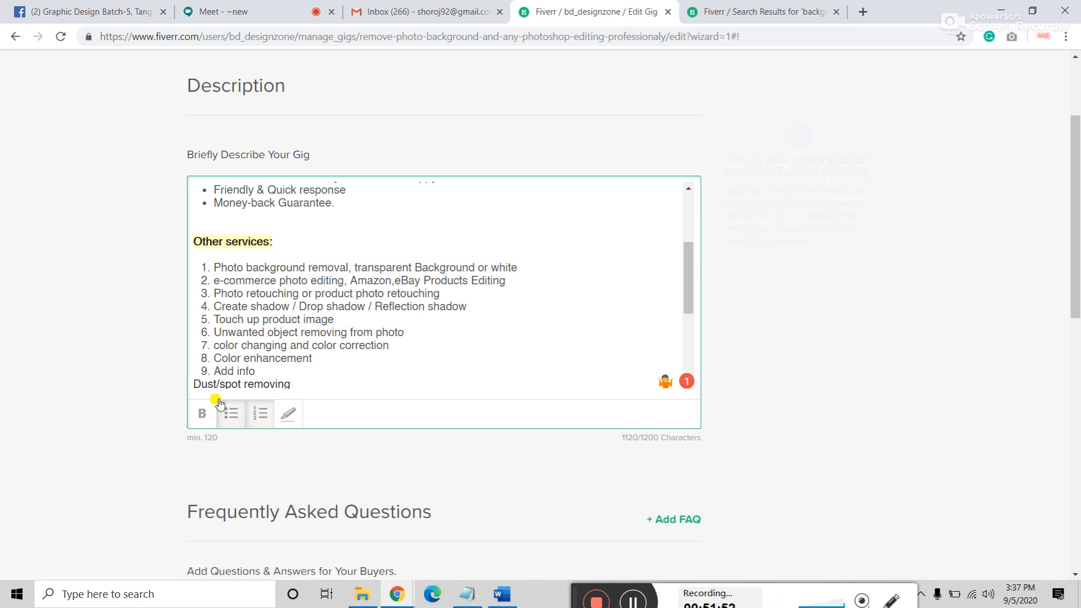
Step: Select the numbered services and the lines below them and apply numbering to the whole block
click(192, 383)
scroll(193, 388, down, 3)
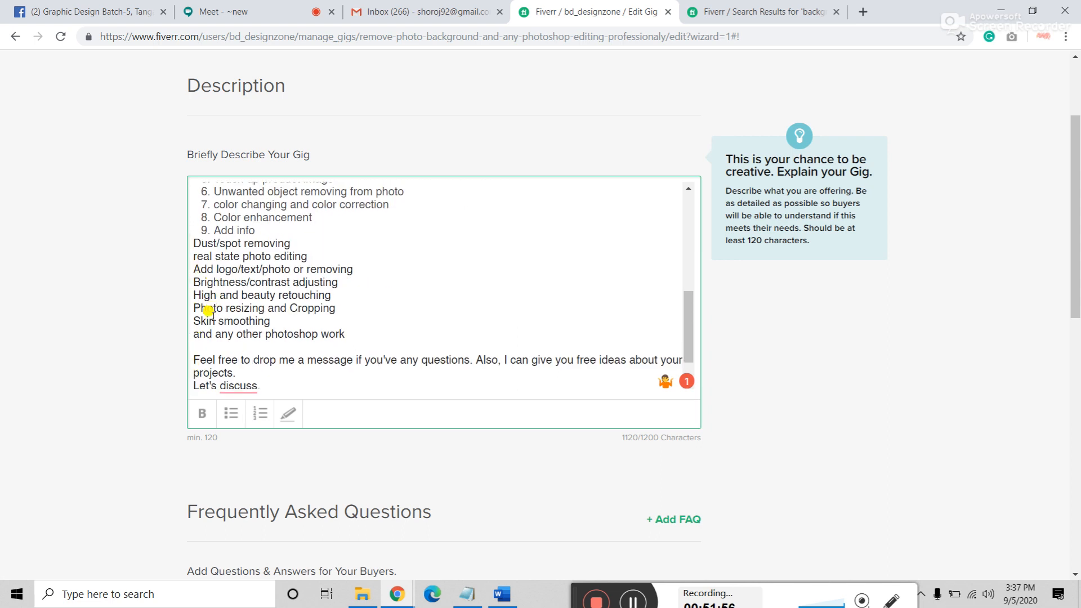
scroll(208, 311, up, 2)
scroll(207, 318, up, 2)
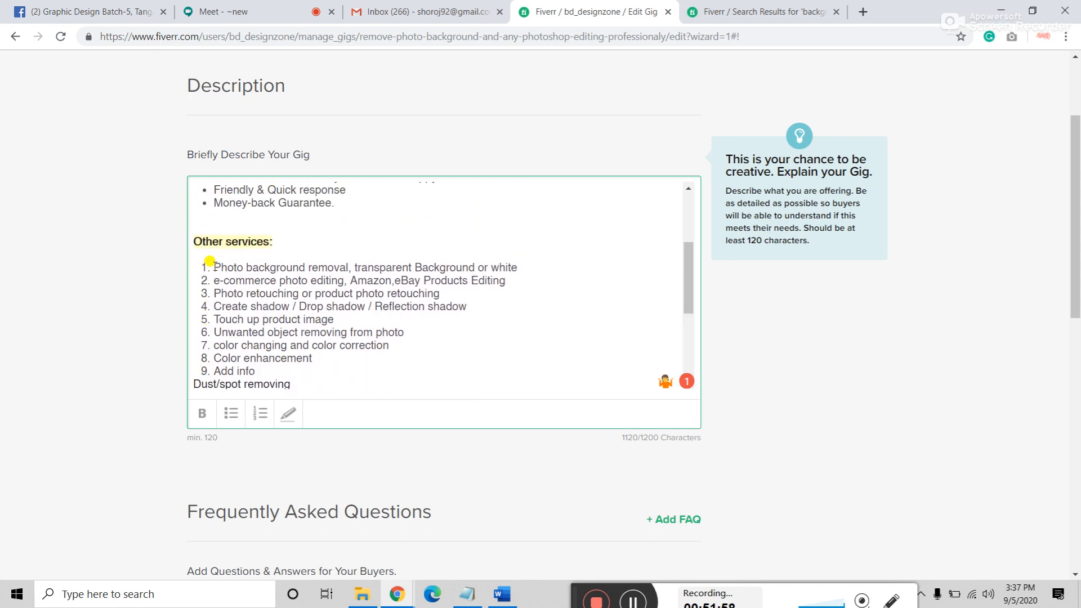
mouse_move(200, 262)
mouse_down()
mouse_move(217, 374)
mouse_move(281, 367)
mouse_move(306, 391)
mouse_move(345, 292)
mouse_up()
click(261, 415)
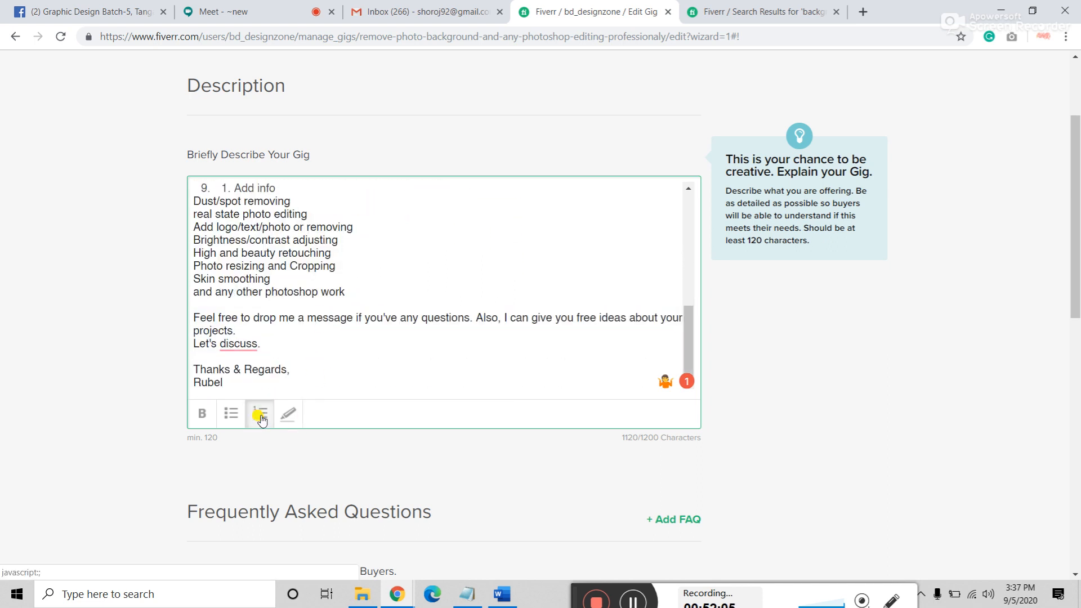
Step: Undo the numbered-list formatting with three Ctrl+Z presses
scroll(299, 259, up, 3)
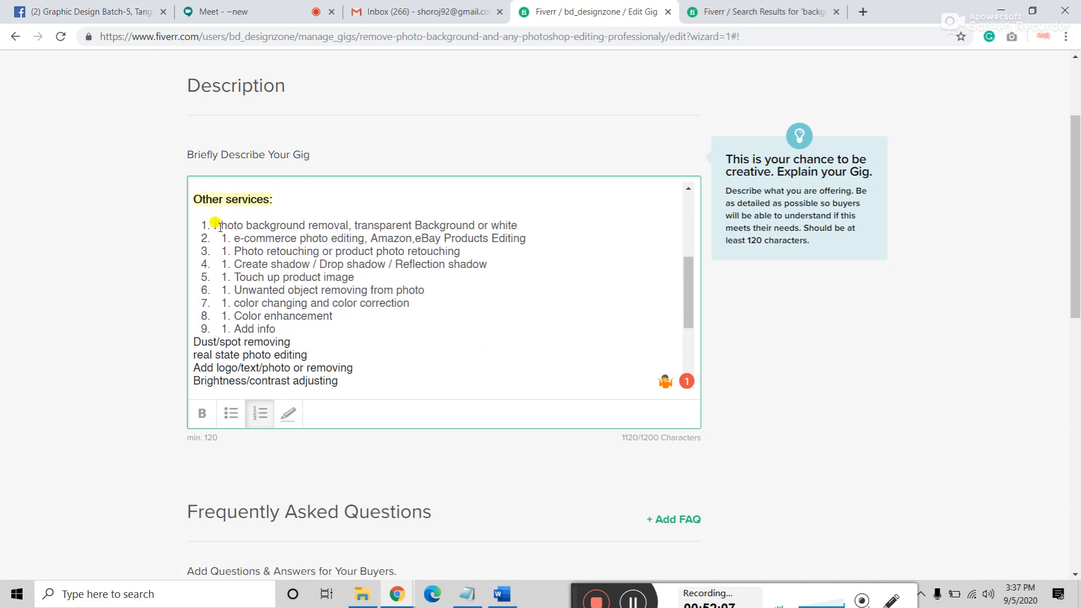
drag(208, 224, 229, 269)
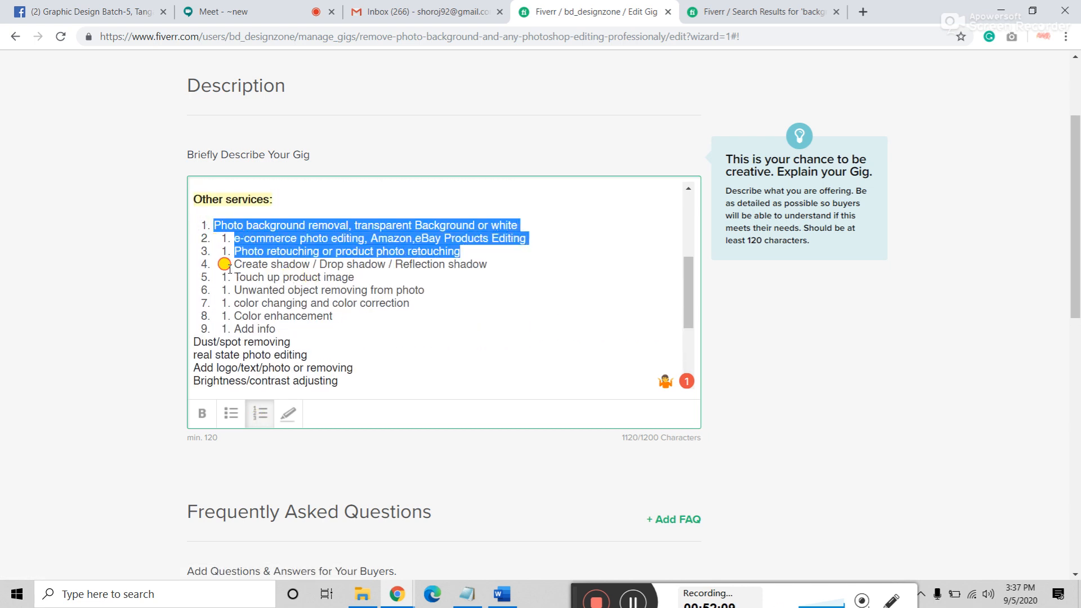
key(ctrl+z)
key(ctrl+z)
key(ctrl+z)
key(ctrl+z)
key(ctrl+z)
key(ctrl+z)
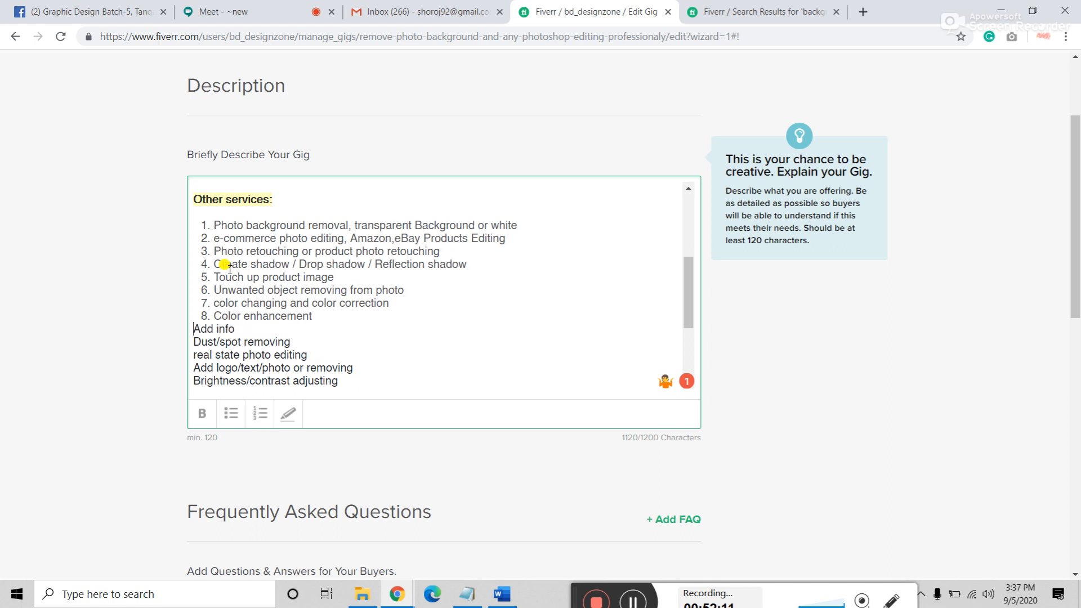
key(ctrl+z)
key(ctrl+z)
key(ctrl+z)
key(ctrl+z)
key(ctrl+z)
key(ctrl+z)
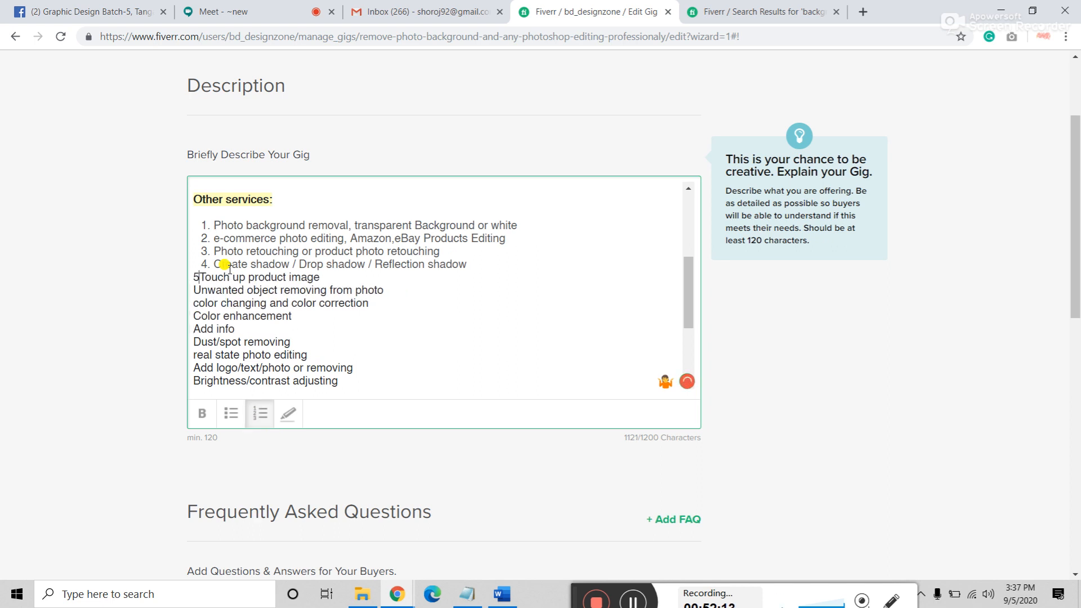
key(ctrl+z)
key(ctrl+z)
key(ctrl+z)
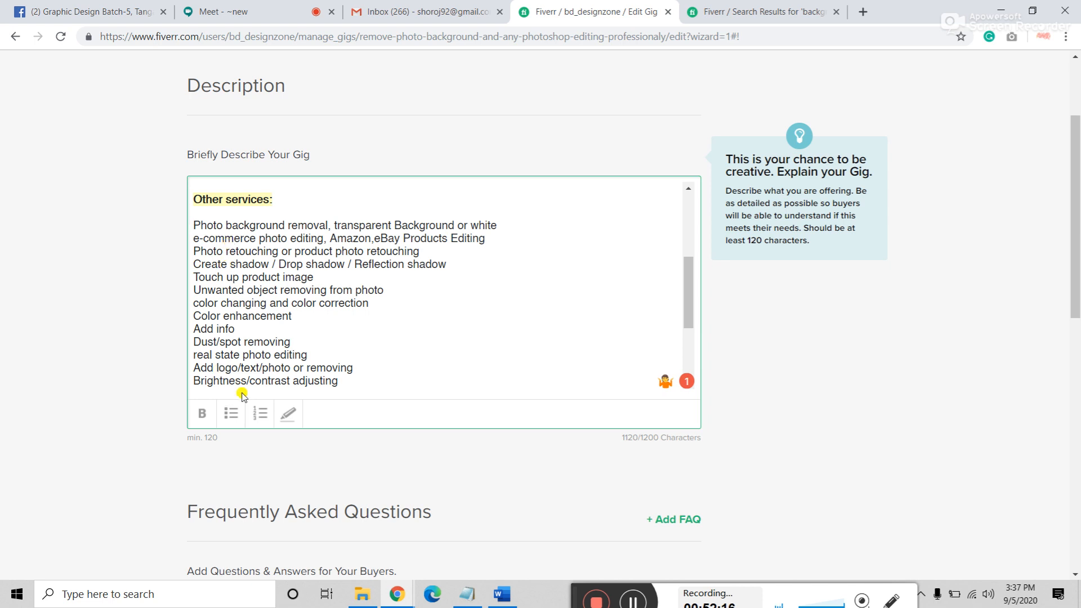
Step: Turn the first service line and the e-commerce photo editing line into bullet points
click(230, 413)
click(196, 238)
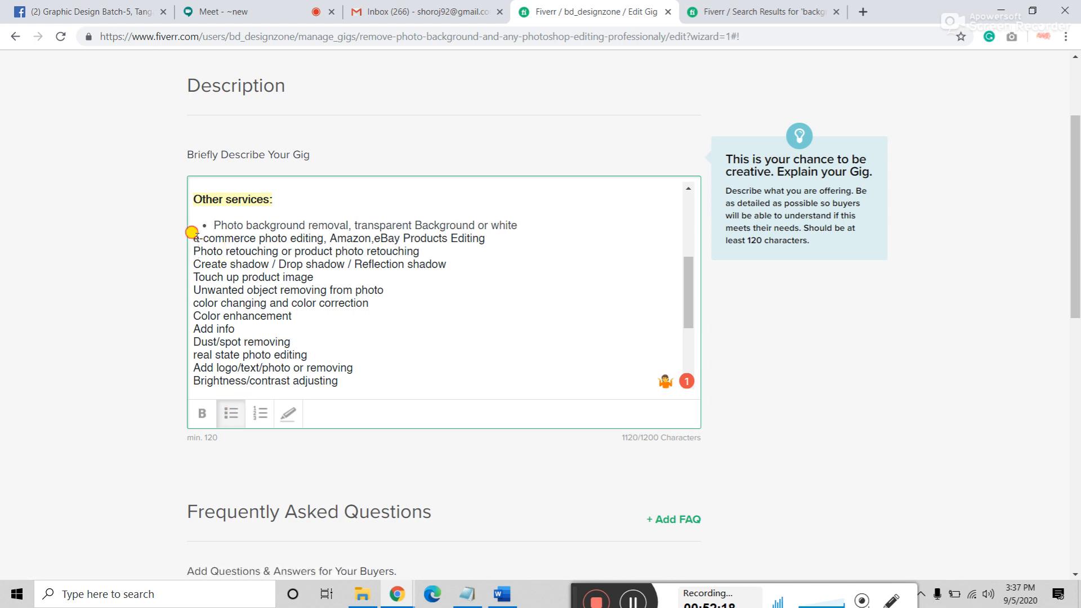
click(231, 412)
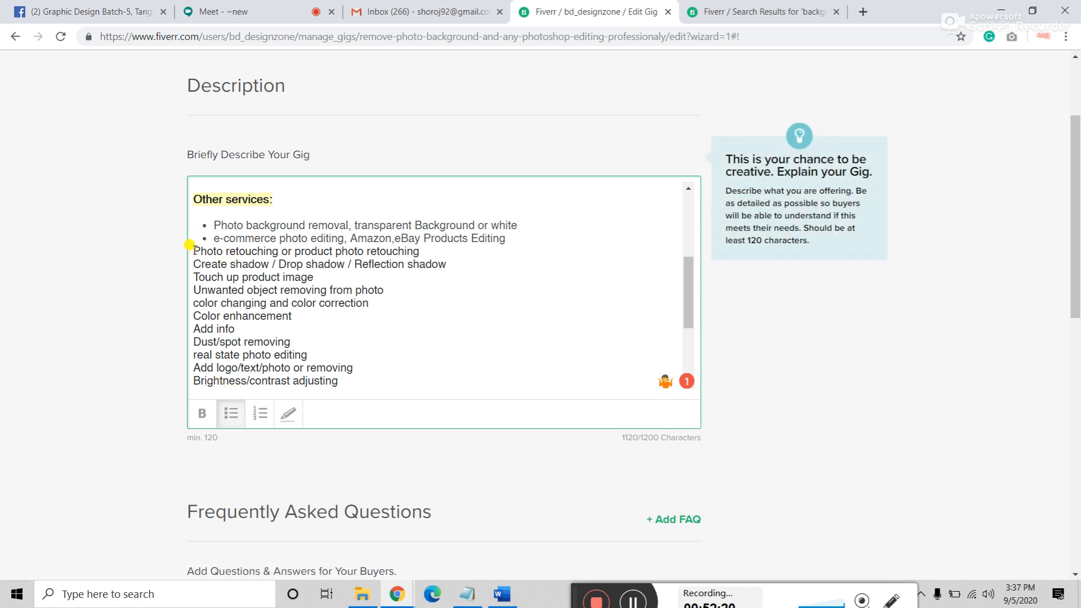
click(195, 251)
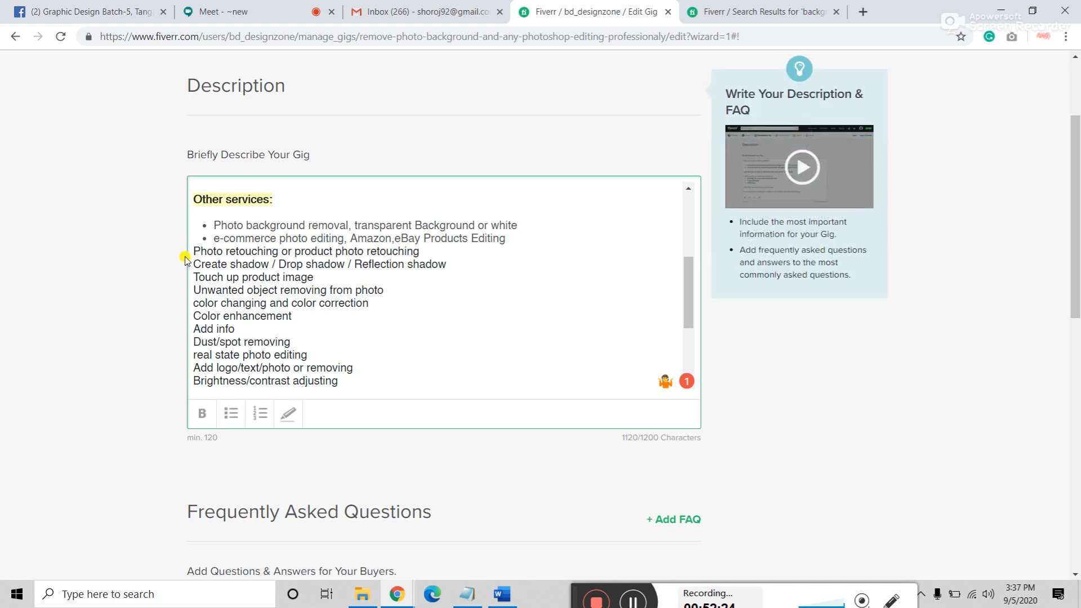
scroll(265, 282, down, 4)
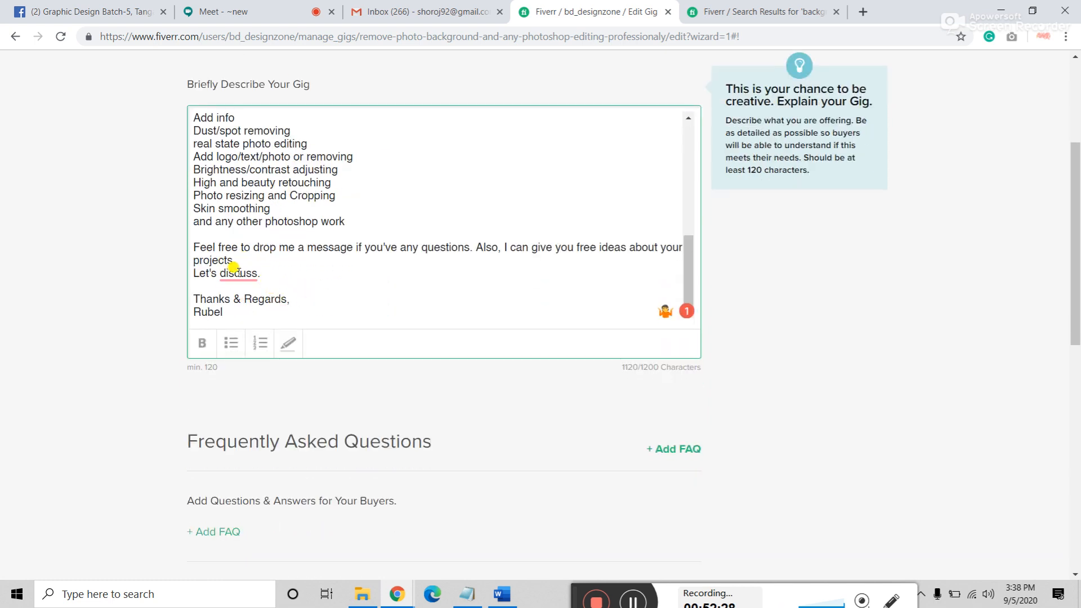
Step: Accept Grammarly's fix so the closing line reads 'Let's discuss this.'
mouse_move(237, 272)
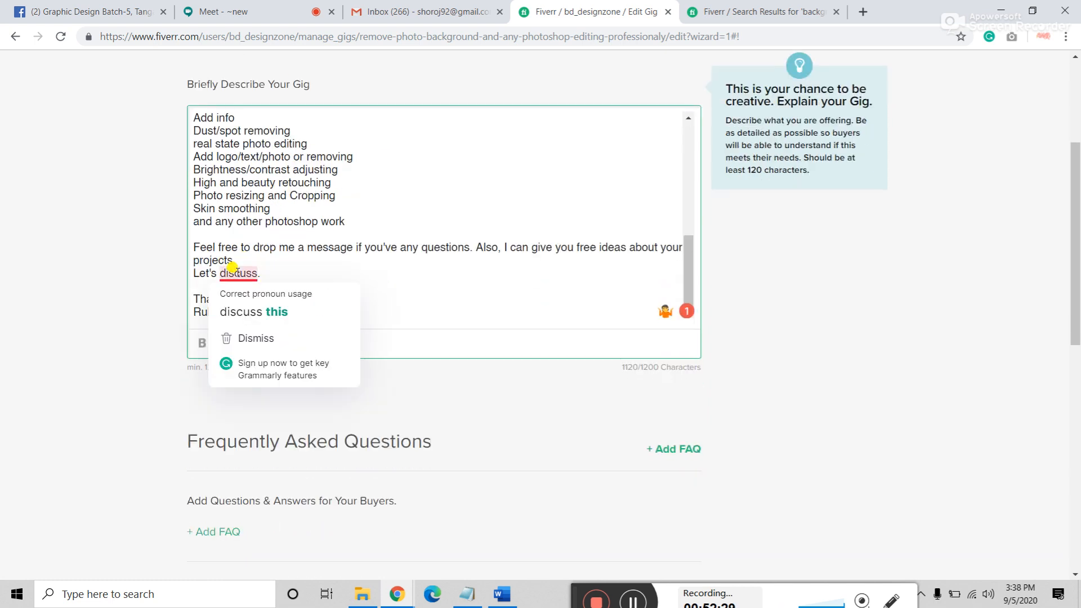
click(279, 315)
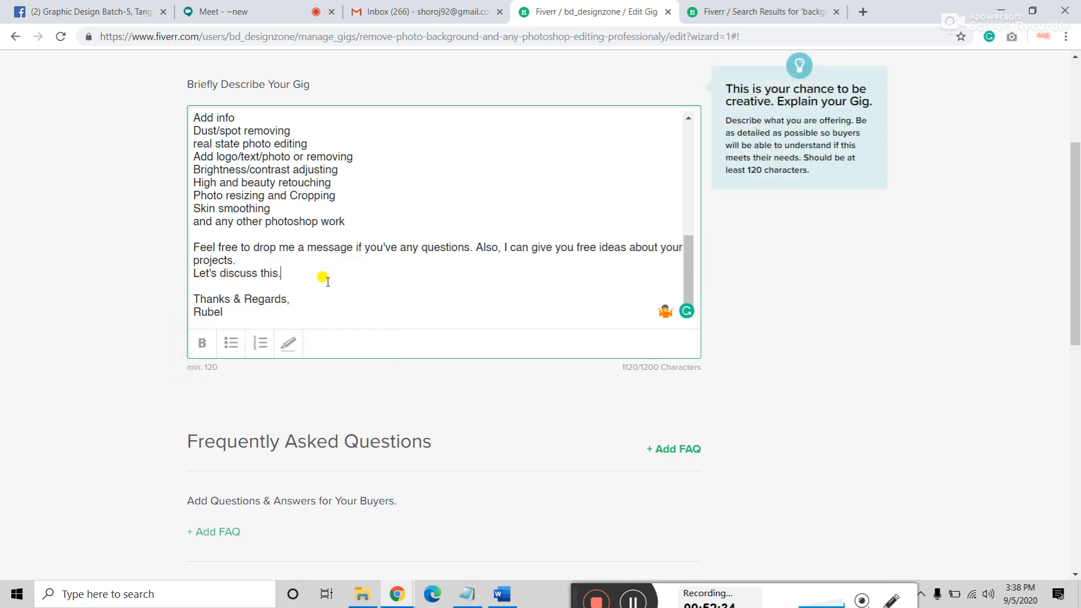
scroll(327, 282, up, 10)
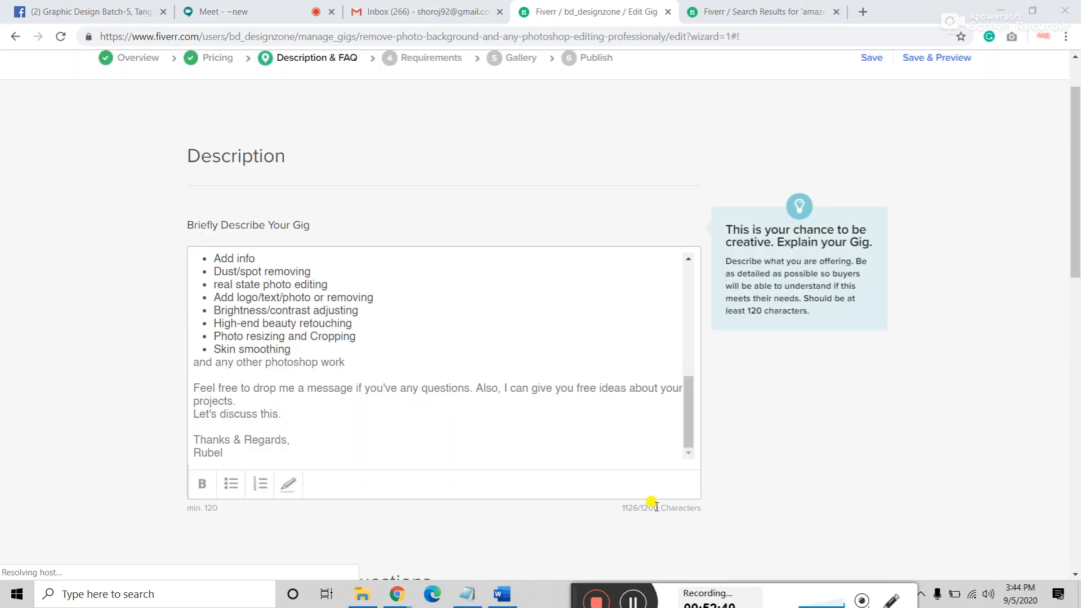
scroll(408, 445, down, 4)
scroll(408, 445, down, 1)
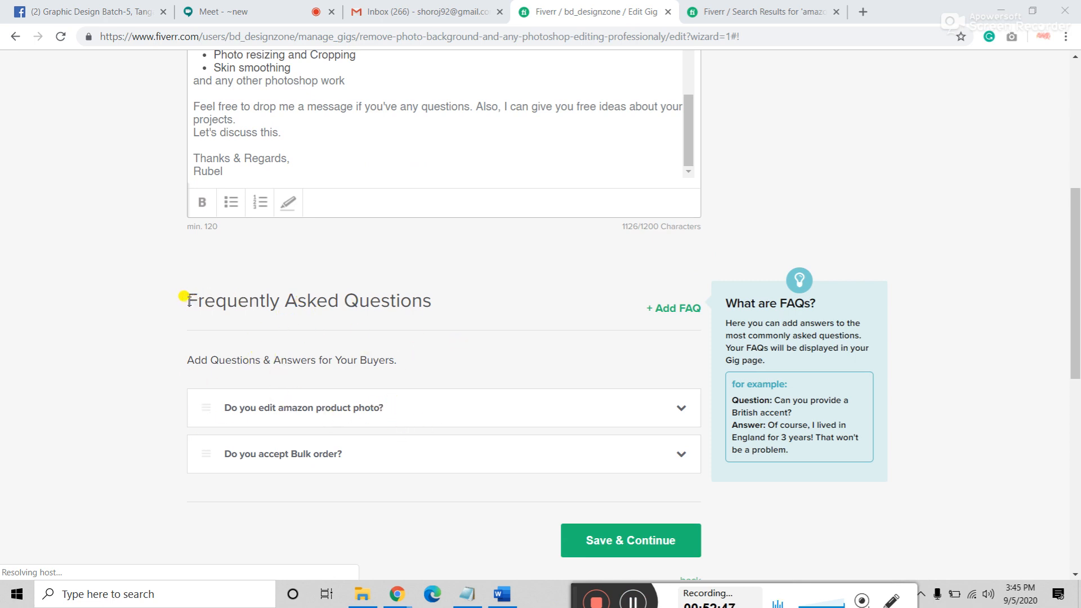
Step: Highlight the Frequently Asked Questions heading while reviewing the two FAQs below it
drag(187, 300, 422, 301)
click(266, 299)
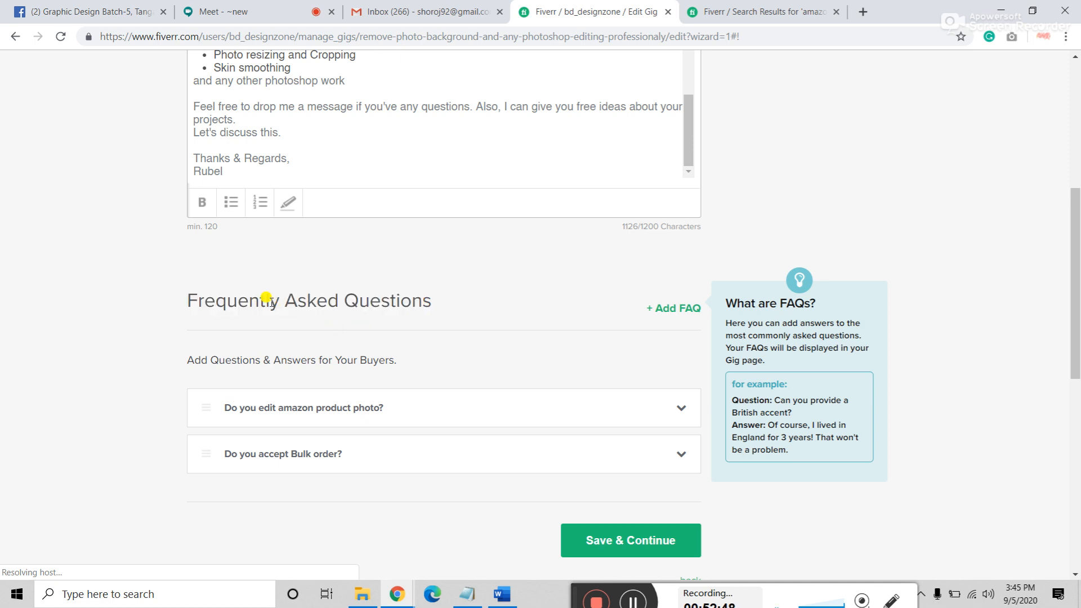
drag(236, 297, 445, 305)
click(446, 307)
triple_click(294, 298)
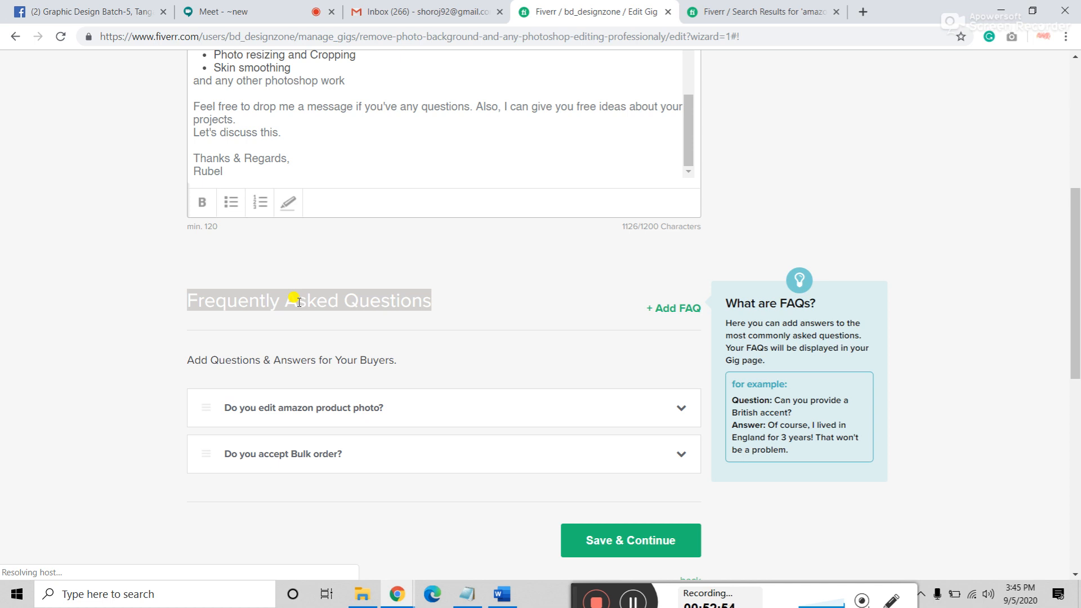
click(448, 304)
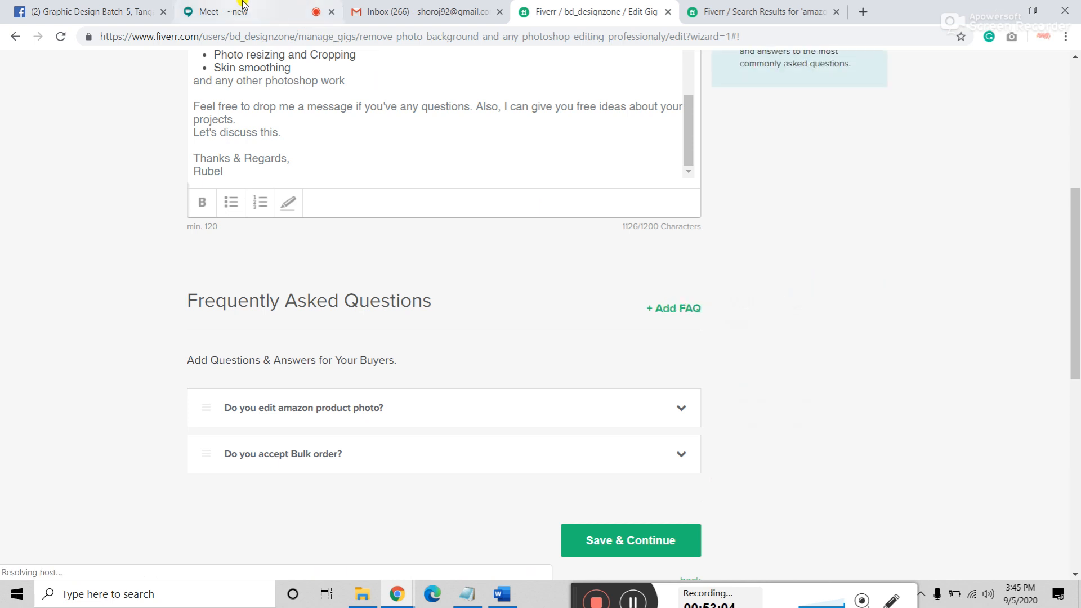
mouse_move(668, 310)
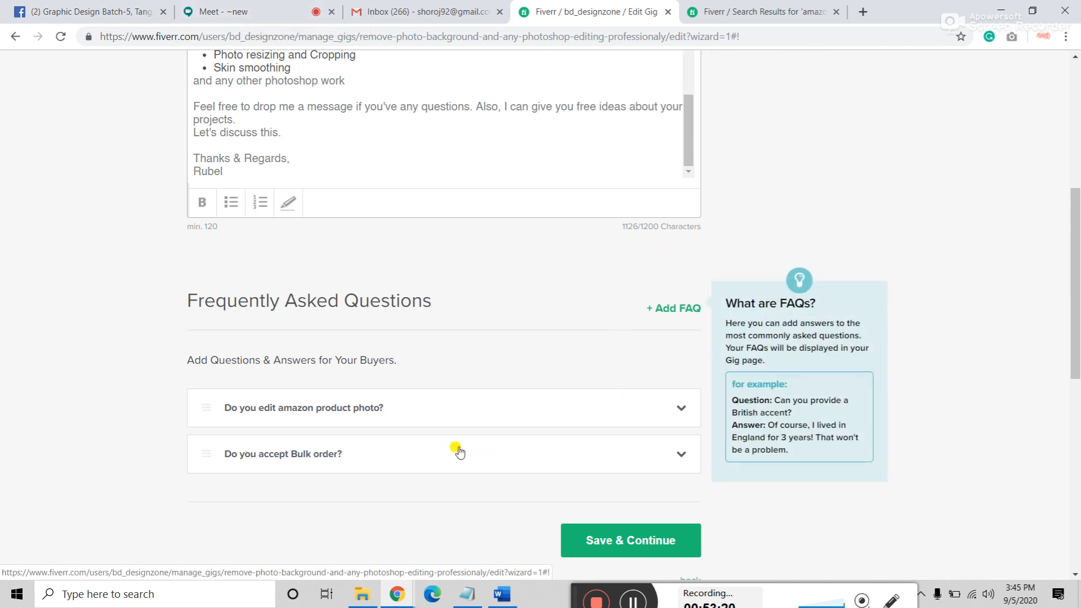
scroll(462, 451, down, 2)
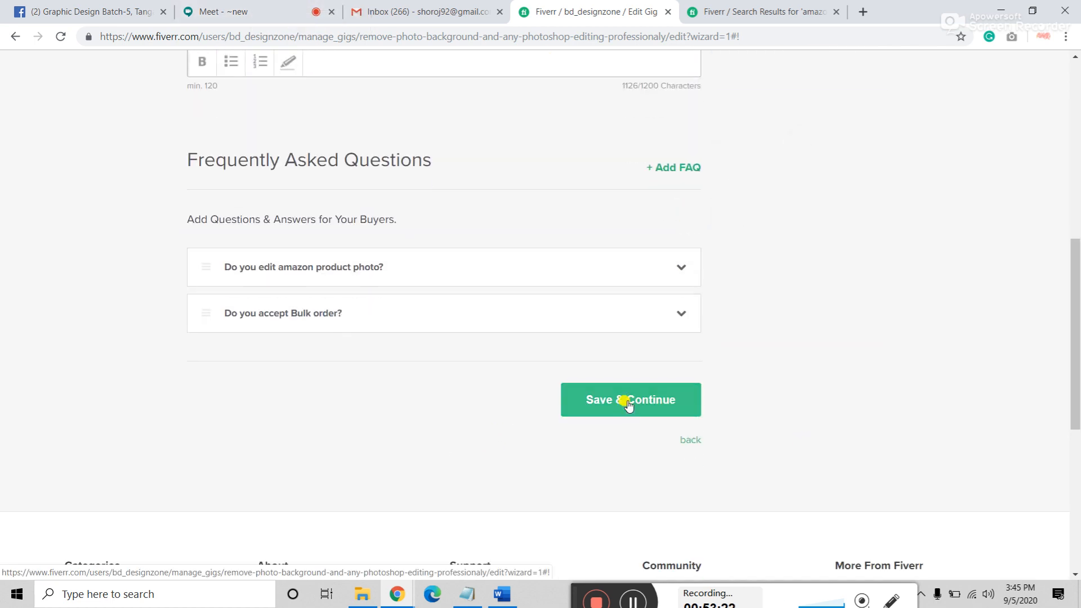
Step: Save the description and FAQ, then highlight the Requirements heading and instructions while explaining them
click(627, 402)
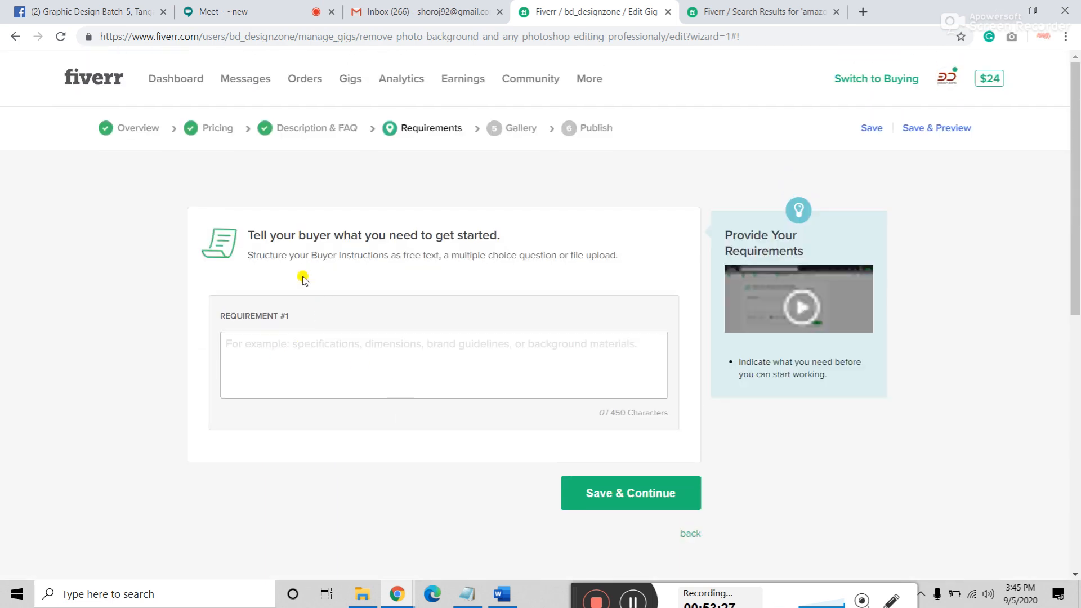
drag(251, 233, 370, 235)
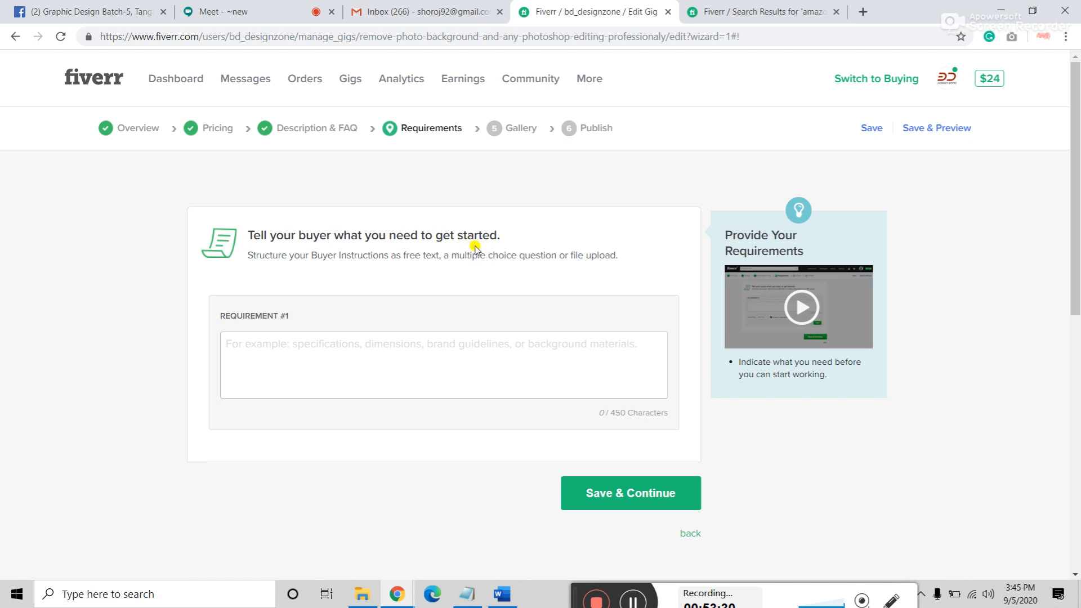
drag(500, 233, 253, 221)
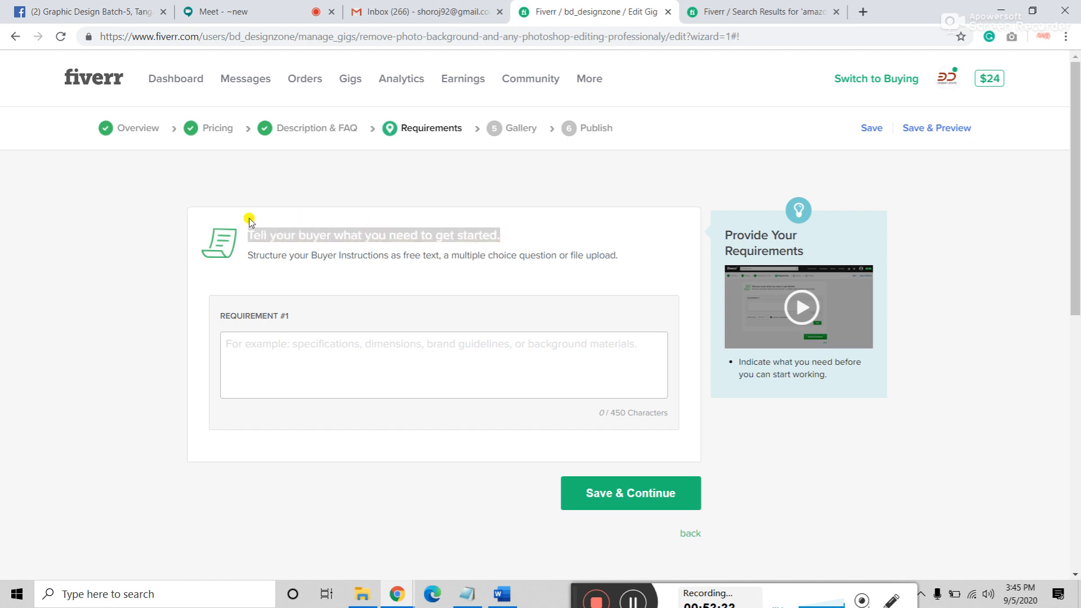
click(253, 250)
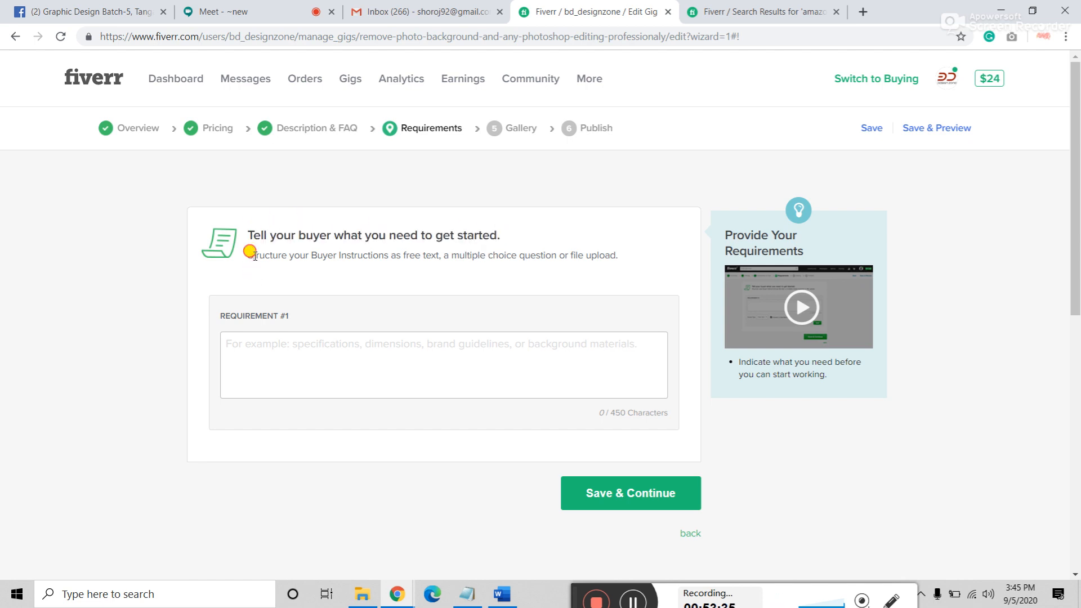
drag(253, 256, 605, 269)
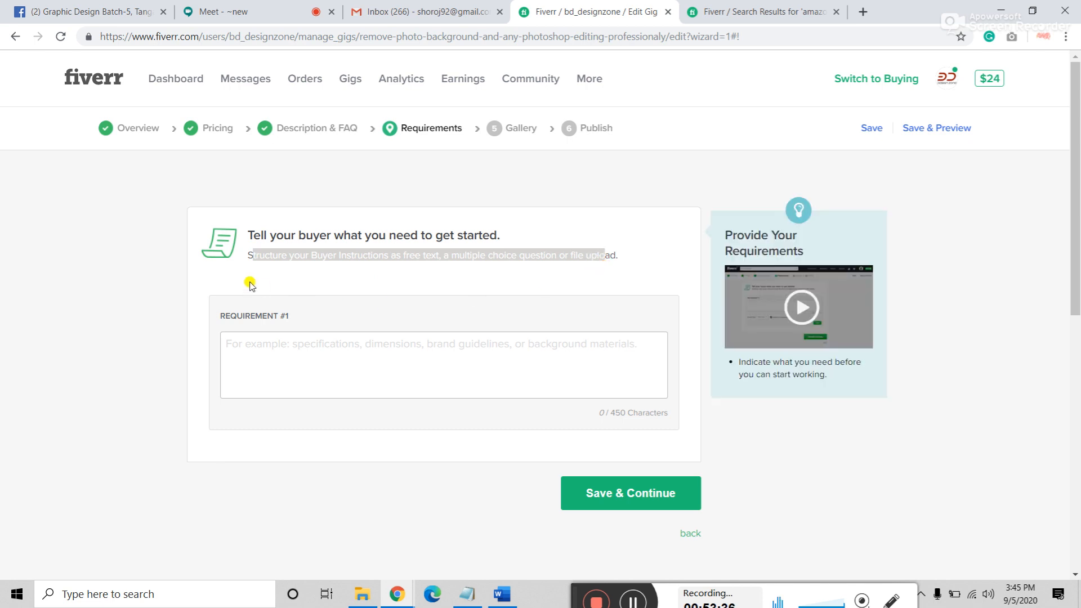
click(254, 251)
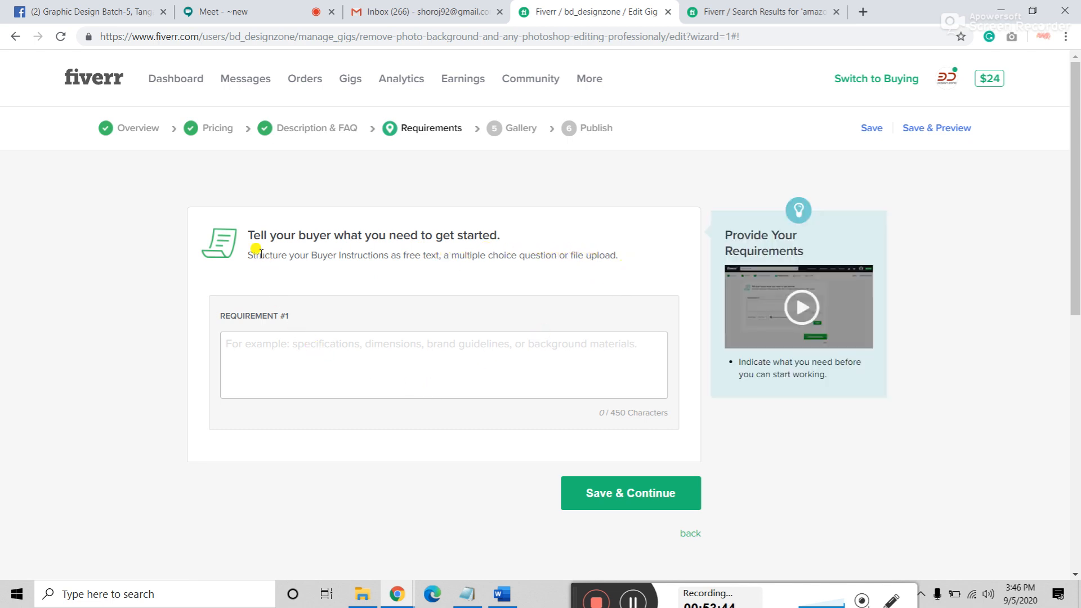
Step: Highlight the heading and buyer instructions again, then place the cursor in the Requirement #1 box
drag(251, 234, 615, 229)
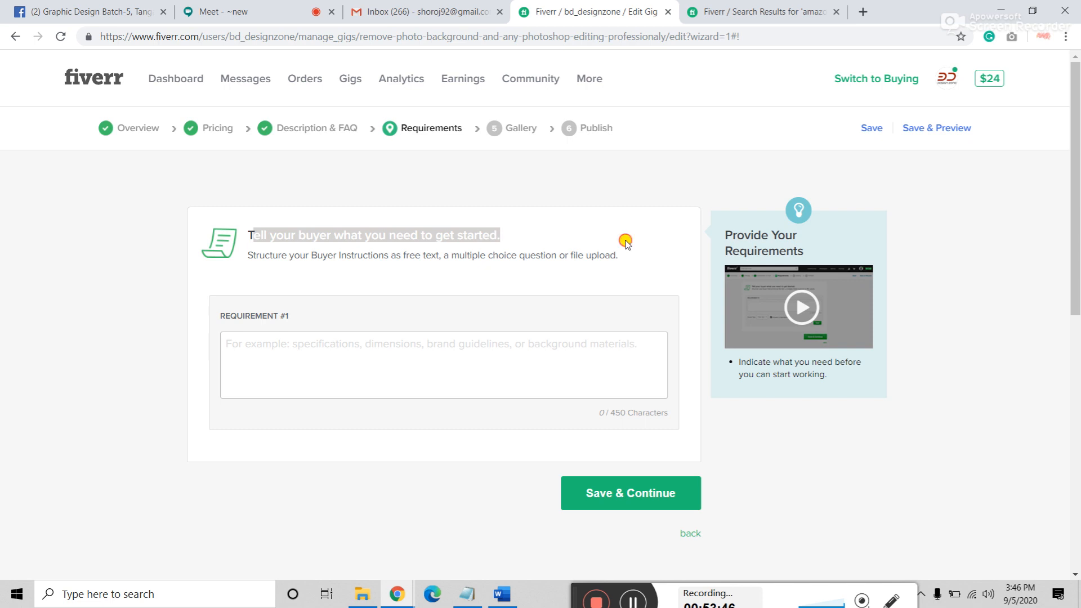
click(623, 242)
drag(247, 255, 622, 258)
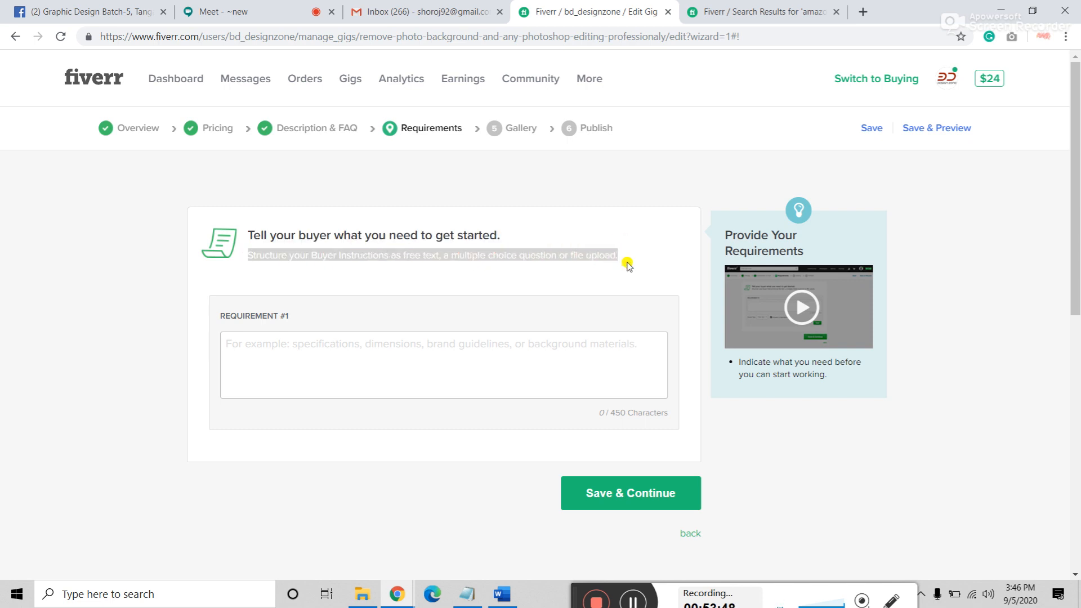
click(311, 355)
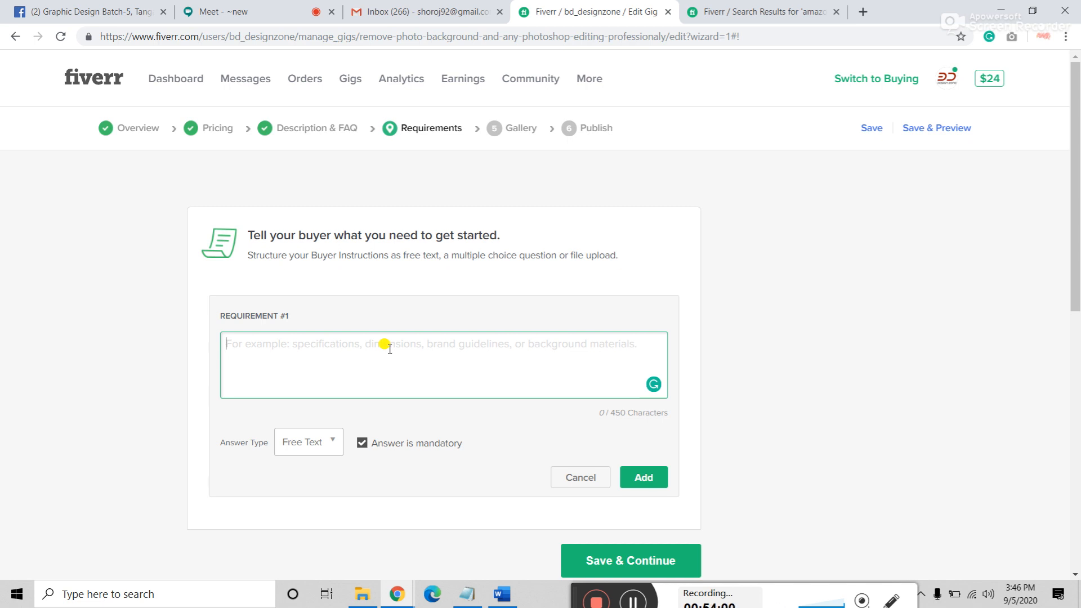
Step: Begin Requirement #1 with an image-file line noting any file format is accepted
text(Image)
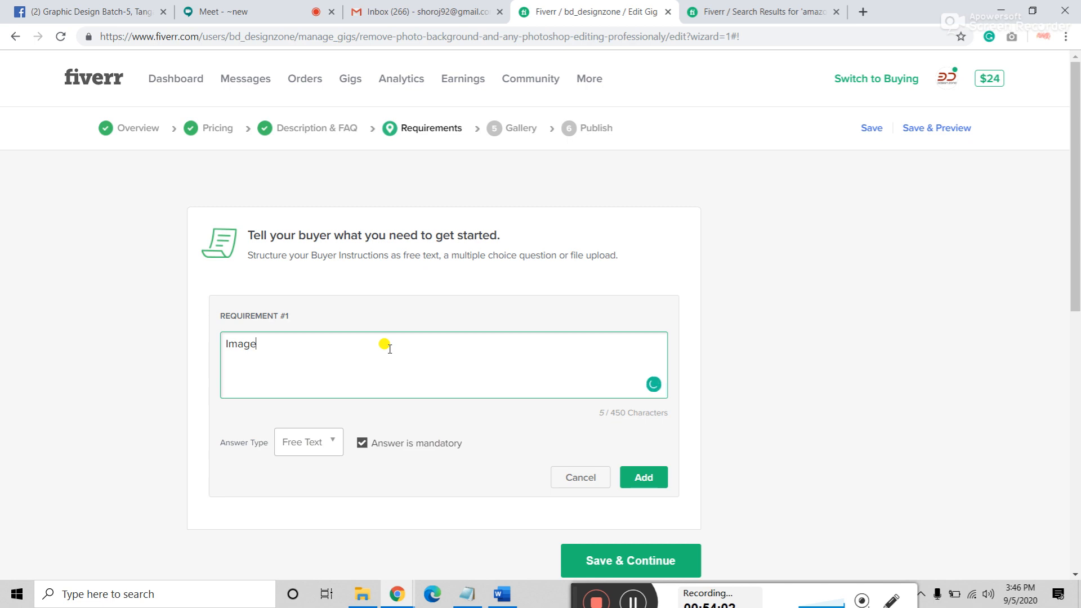
key(BackSpace)
key(BackSpace)
key(BackSpace)
key(BackSpace)
key(BackSpace)
text(Images)
key(BackSpace)
text(fi)
text(le ()
text(file form)
text(at)
text(s)
key(BackSpace)
key(BackSpace)
key(BackSpace)
key(BackSpace)
key(BackSpace)
key(BackSpace)
key(BackSpace)
key(BackSpace)
key(BackSpace)
text(Any file format)
key(Return)
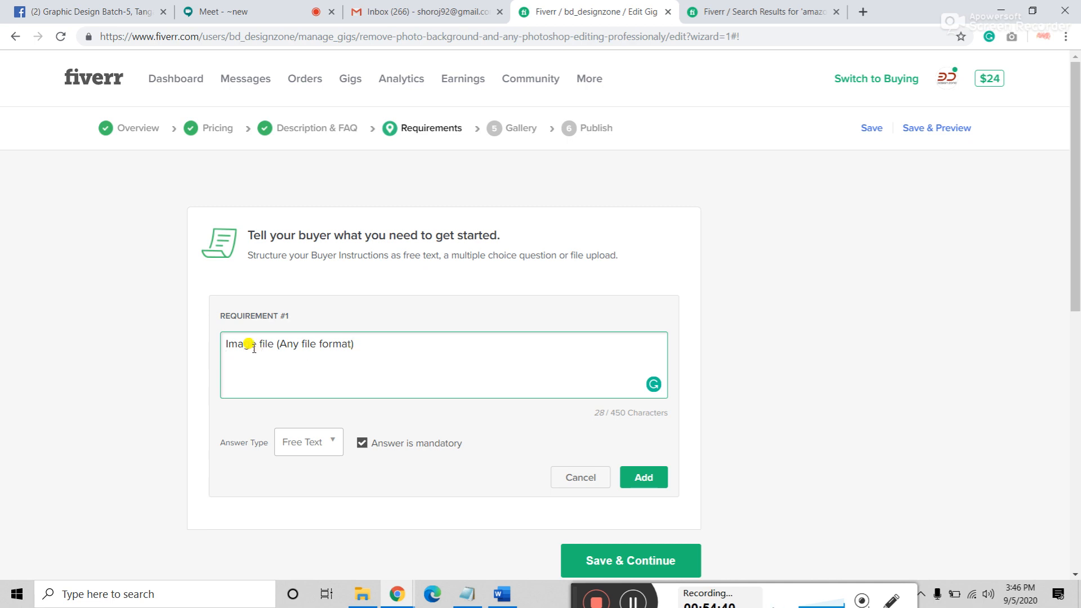
Step: Number the first line '1.' and add a second line '2. work Description'
click(225, 343)
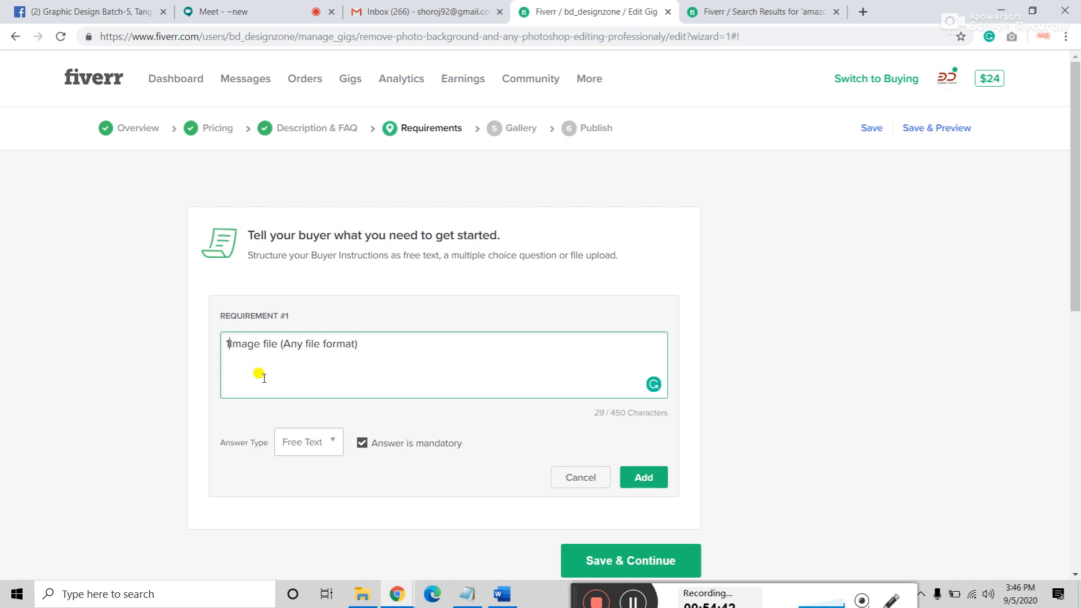
text(1.)
click(225, 374)
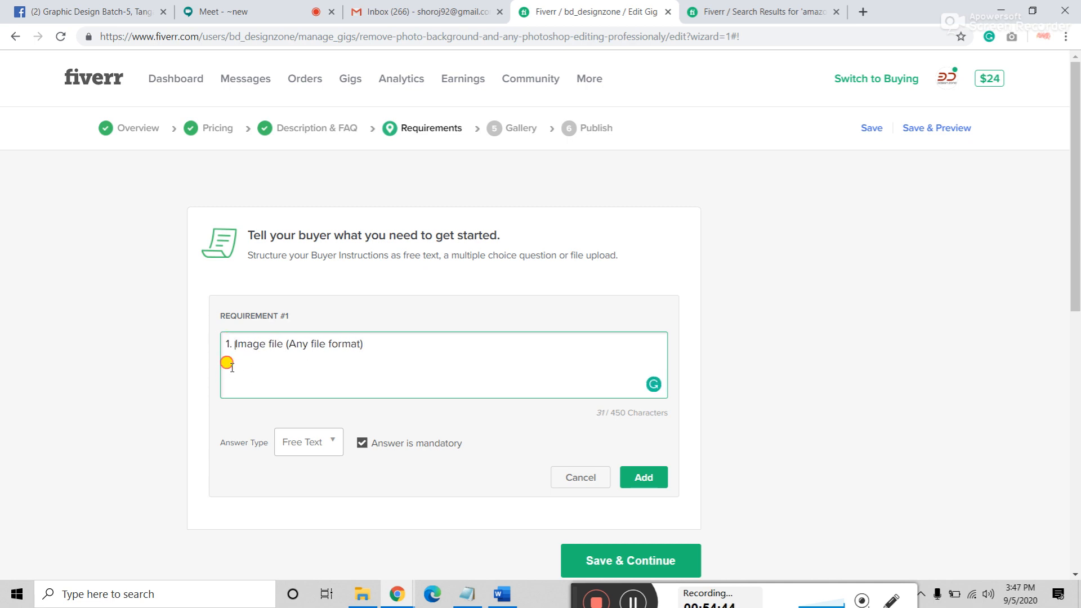
key(Return)
text(2. )
text(Ex)
key(BackSpace)
key(BackSpace)
text(workd)
key(BackSpace)
text(Description \)
key(BackSpace)
key(BackSpace)
Step: Add a third line '3. Text/logo (if want to add)', capitalising Text
key(Return)
text(3.)
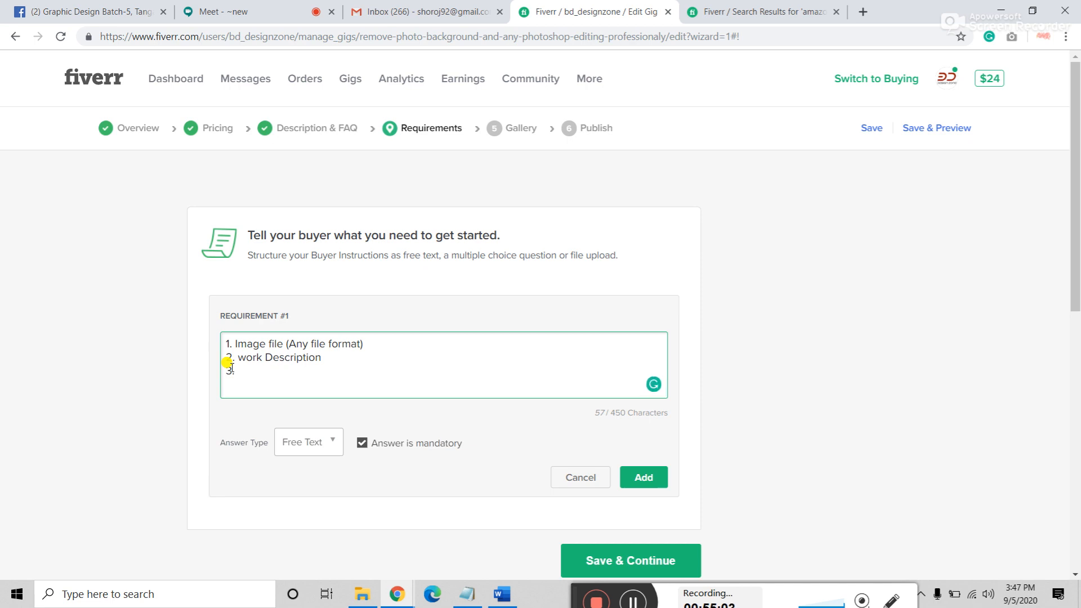
text( text/logo (if want to add)
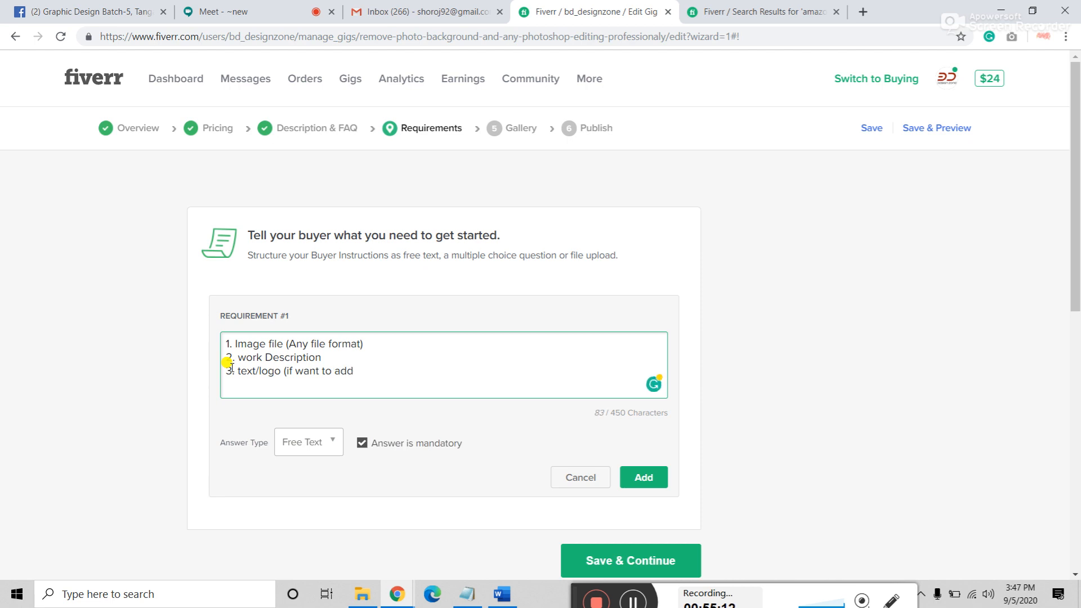
text())
drag(242, 370, 237, 369)
text(T)
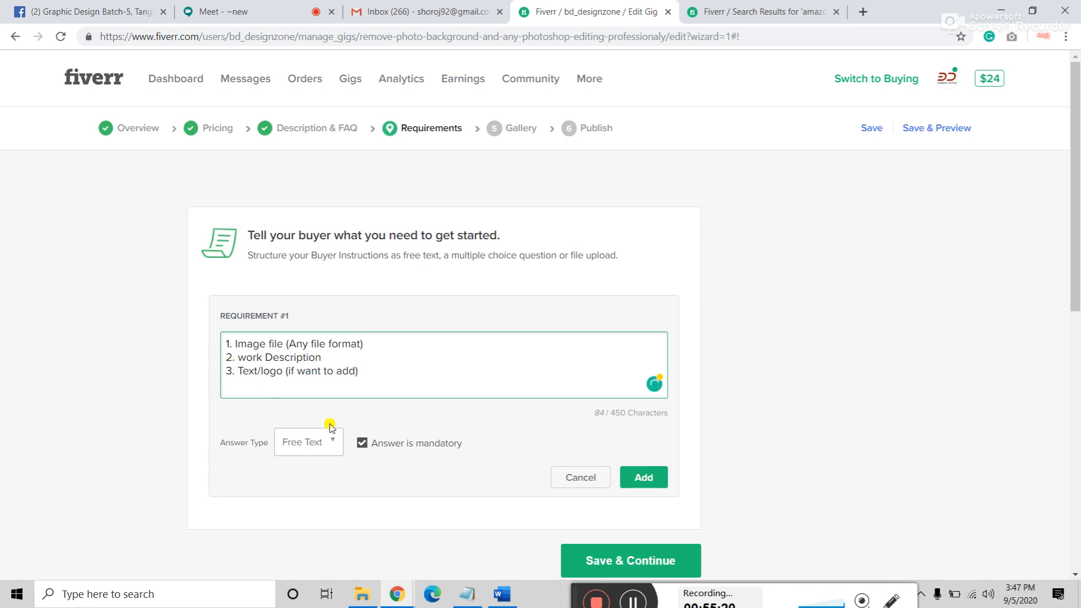
Step: Add the requirement, discard an empty second requirement, and return to the Description & FAQ step
click(643, 477)
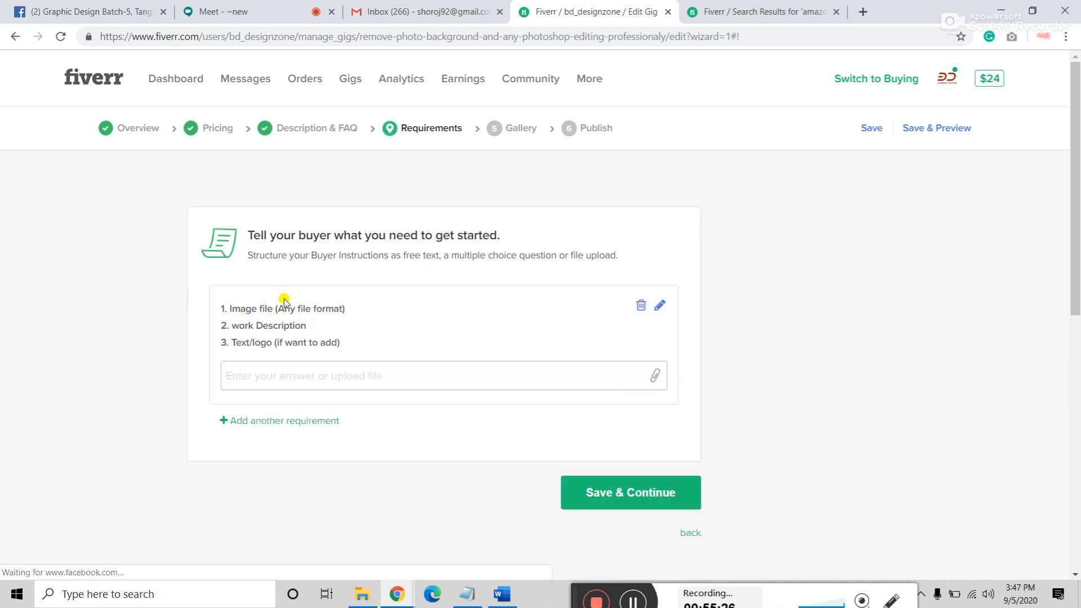
click(283, 423)
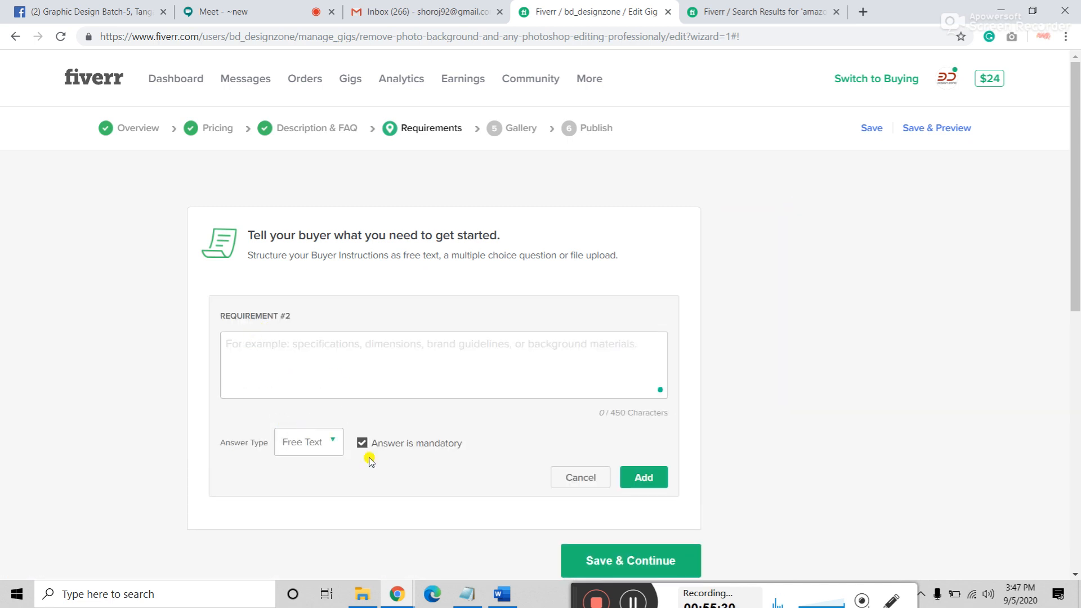
click(573, 479)
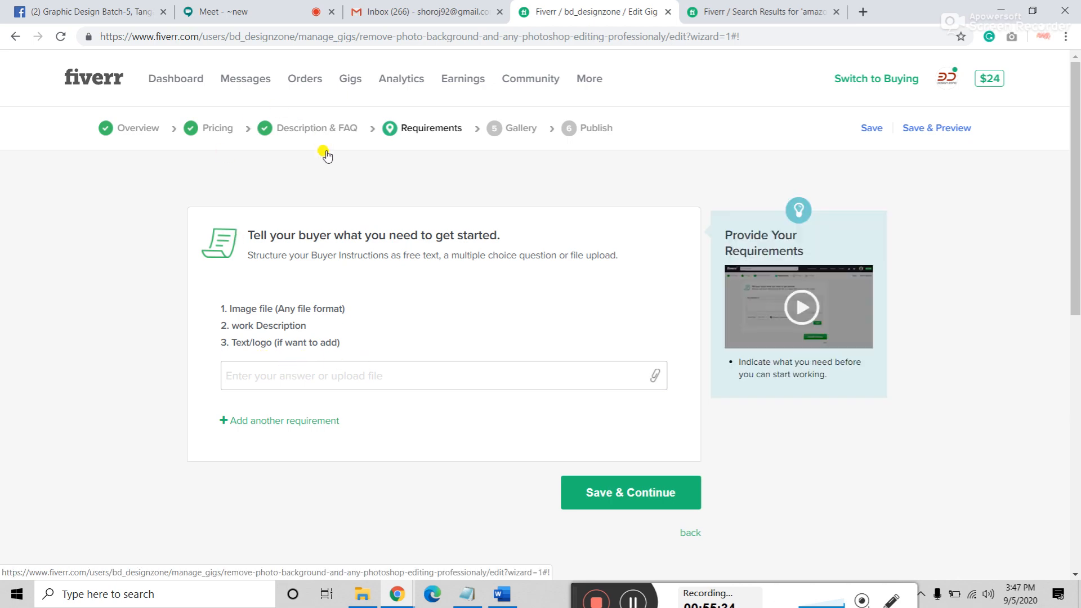
click(308, 132)
scroll(293, 408, down, 5)
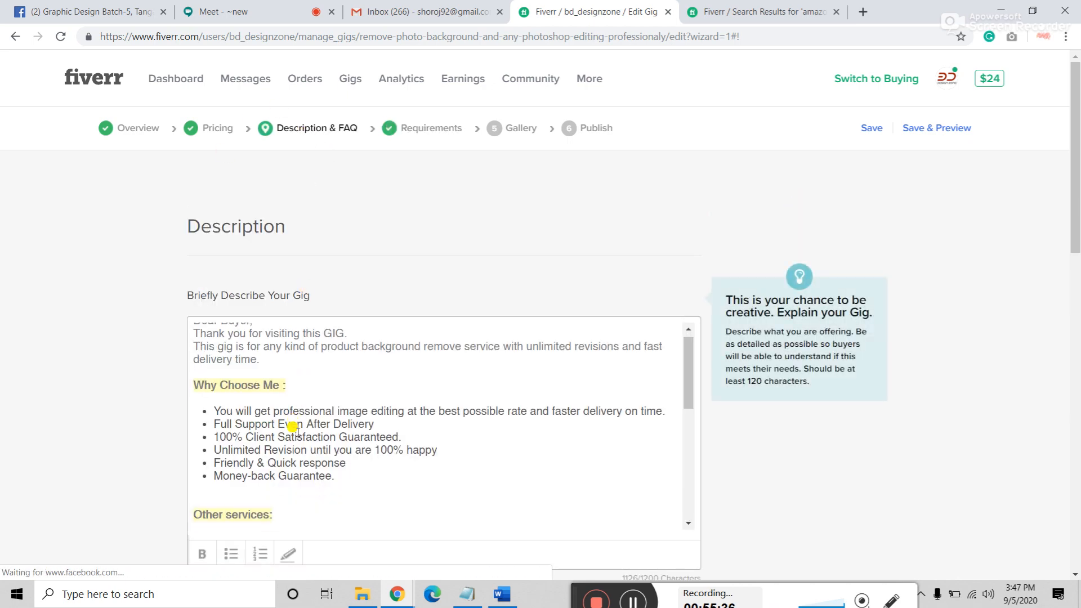
Step: After 'Let's discuss this.', add the line 'Message me before start if you have any complicated images'
scroll(265, 332, down, 3)
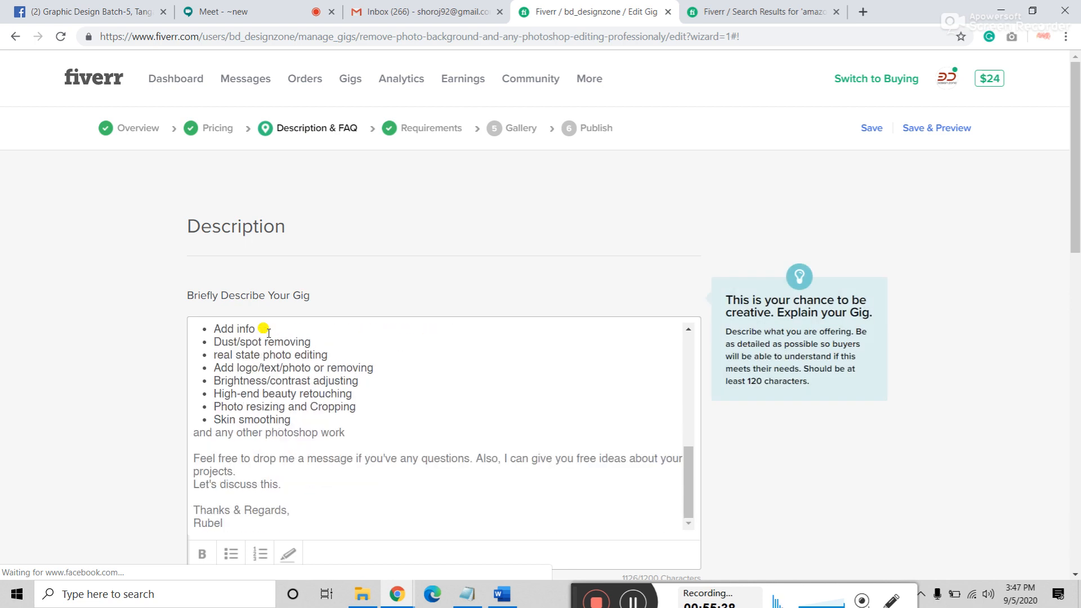
click(294, 487)
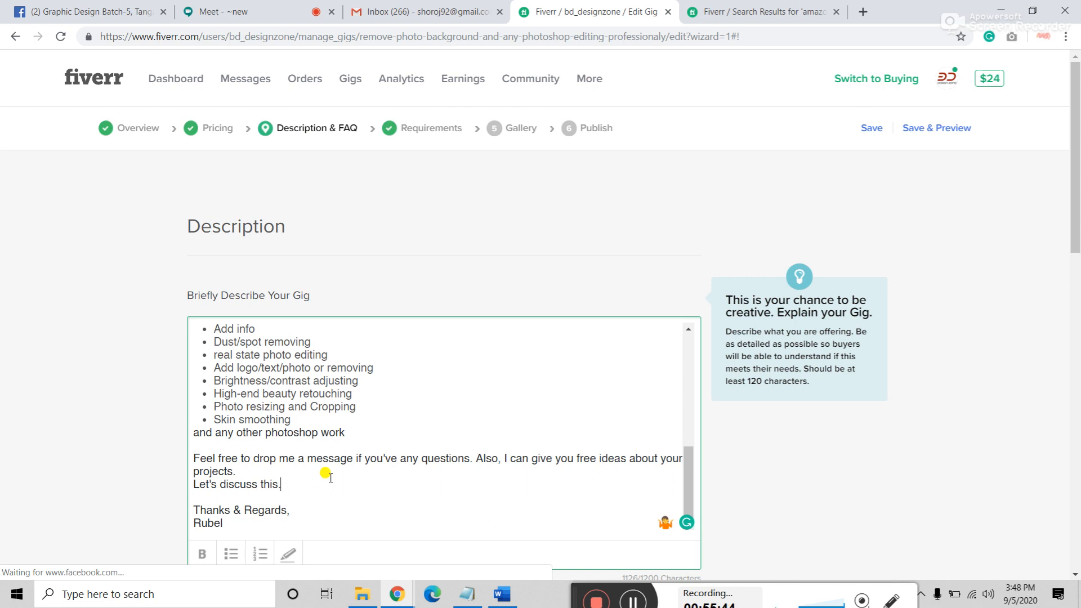
key(Return)
key(Return)
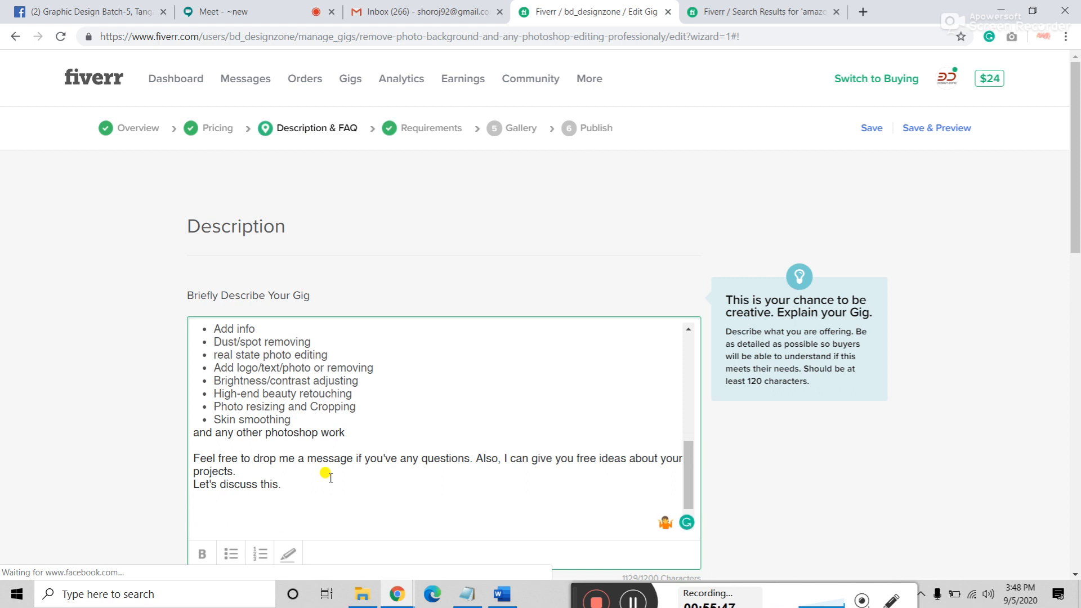
key(BackSpace)
text(Me)
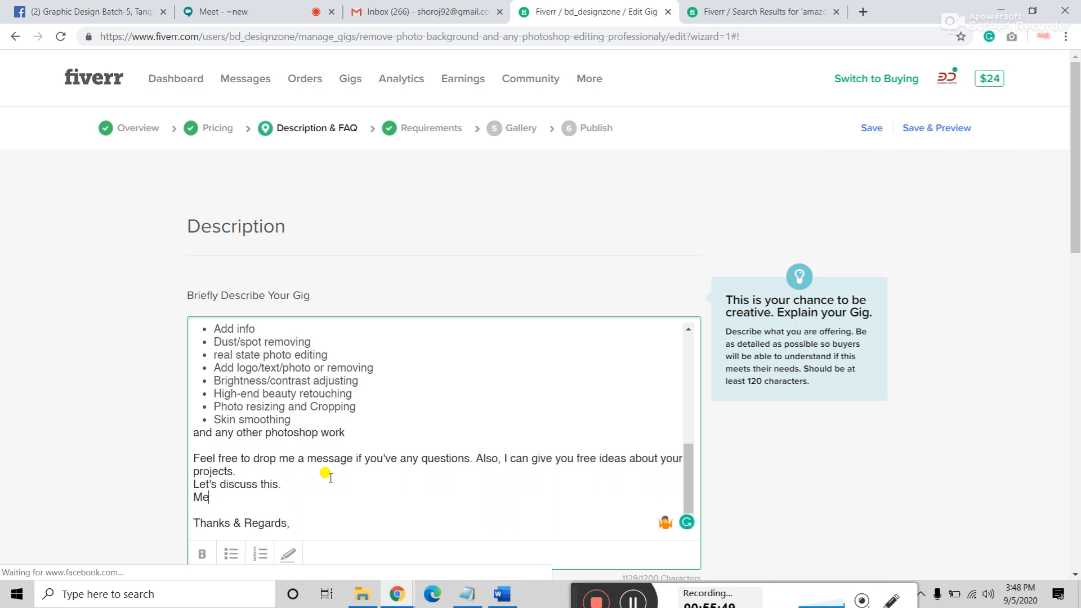
text(ssage me before start)
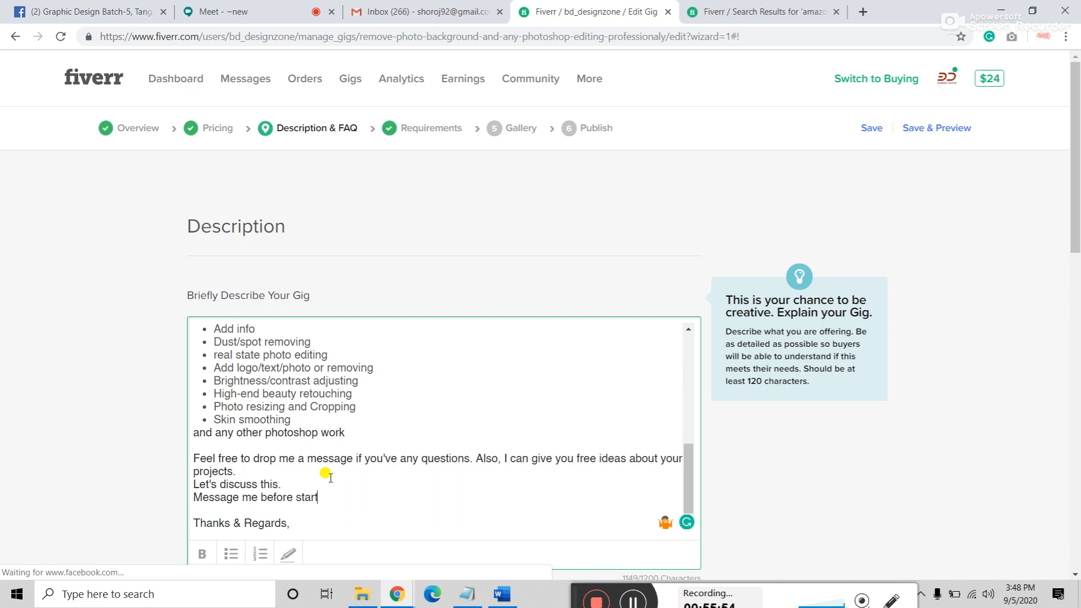
text( if you have any co)
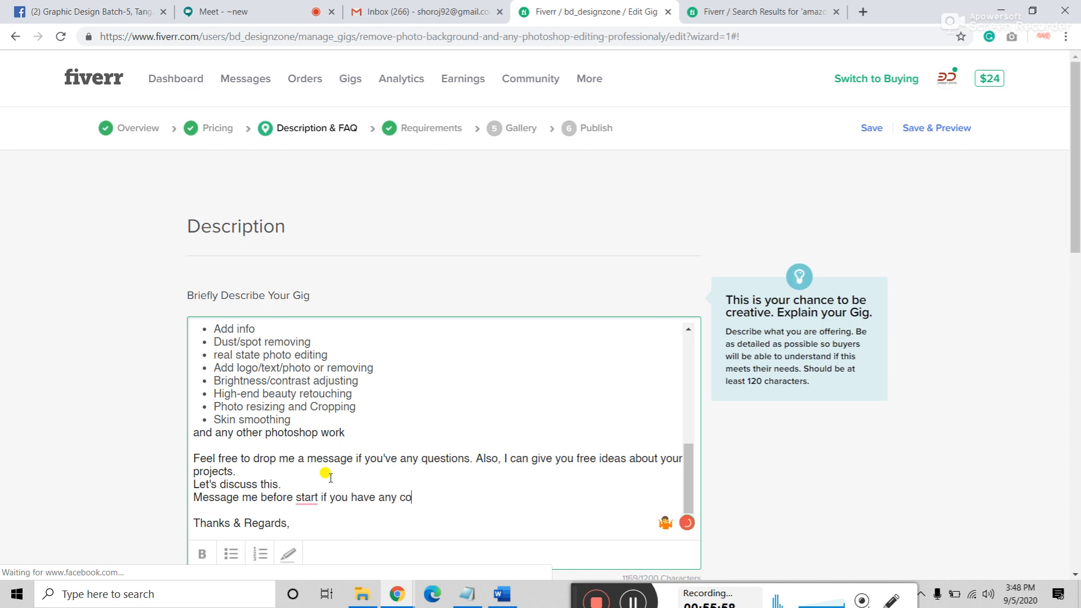
key(BackSpace)
key(BackSpace)
key(BackSpace)
key(BackSpace)
key(BackSpace)
key(BackSpace)
text(complicated images)
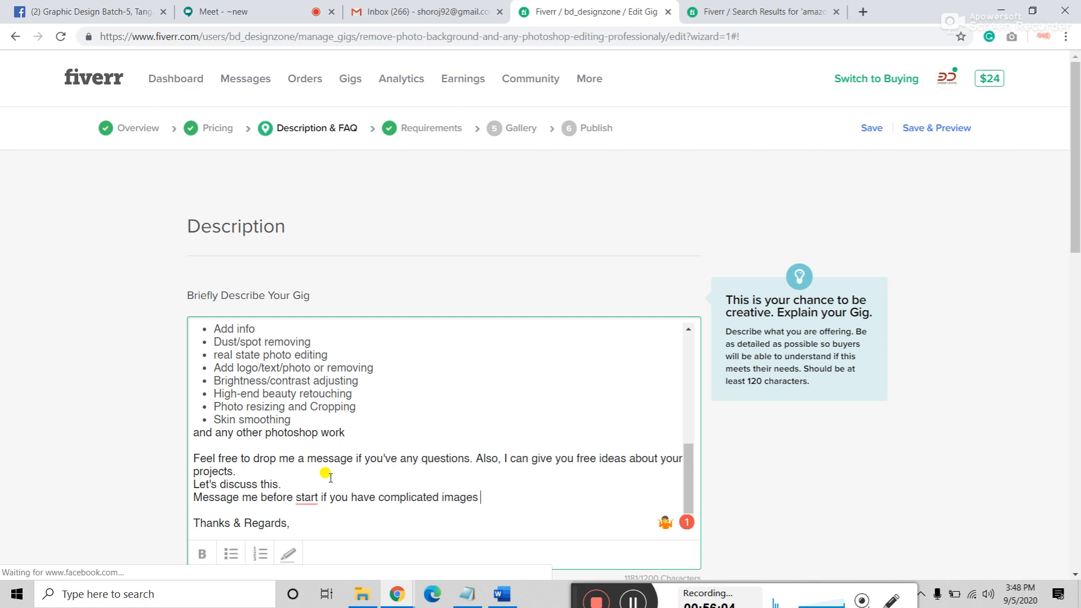
mouse_move(317, 498)
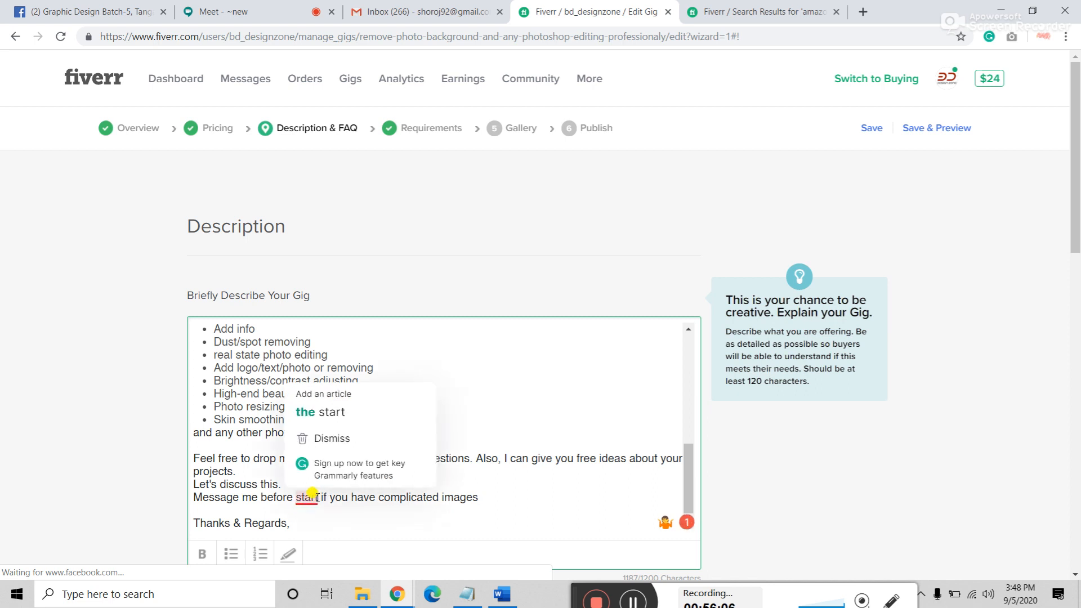
click(340, 414)
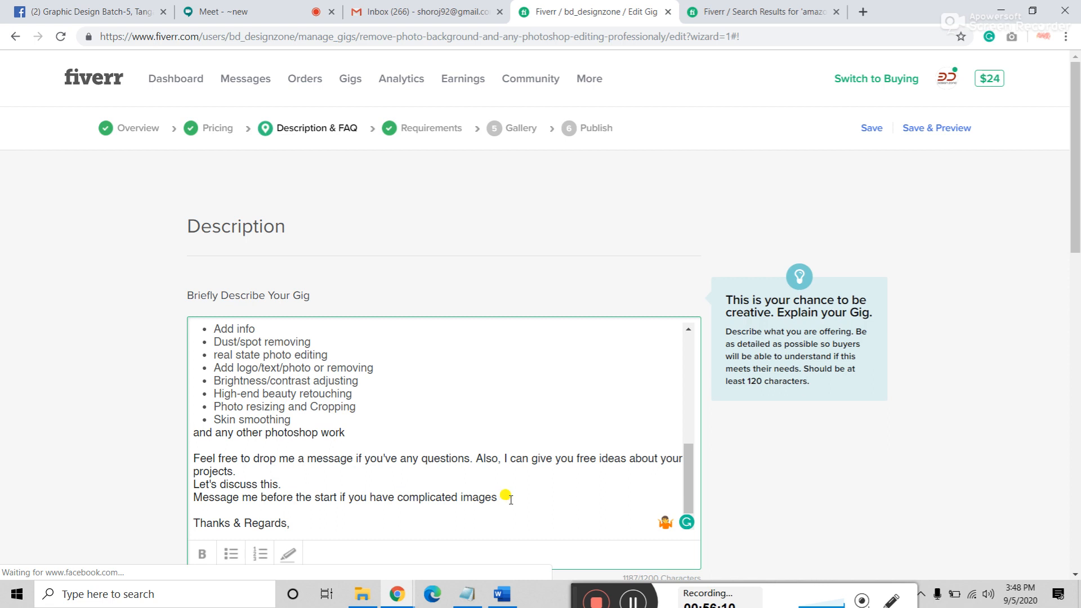
Step: Continue with 'like Car, motorcycle, bicycle, jewelry', correcting bycycle and jwellary from spelling suggestions
text(like)
text( ()
key(BackSpace)
key(BackSpace)
text(/Car)
key(BackSpace)
key(BackSpace)
key(BackSpace)
key(BackSpace)
text(Car, motorcycle)
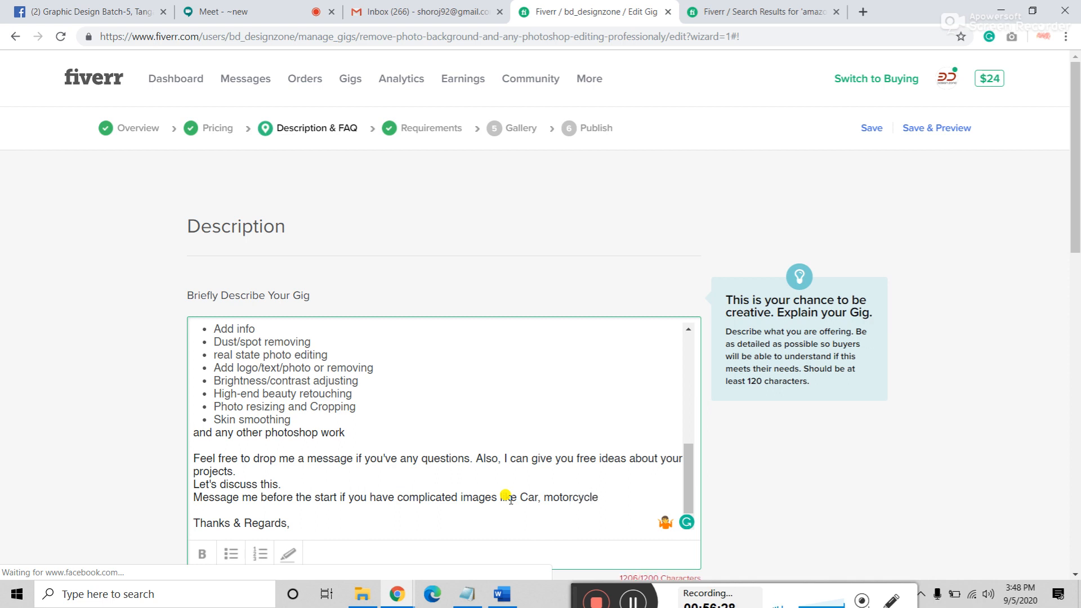
text(, byci)
key(BackSpace)
text(ycle, jwellary)
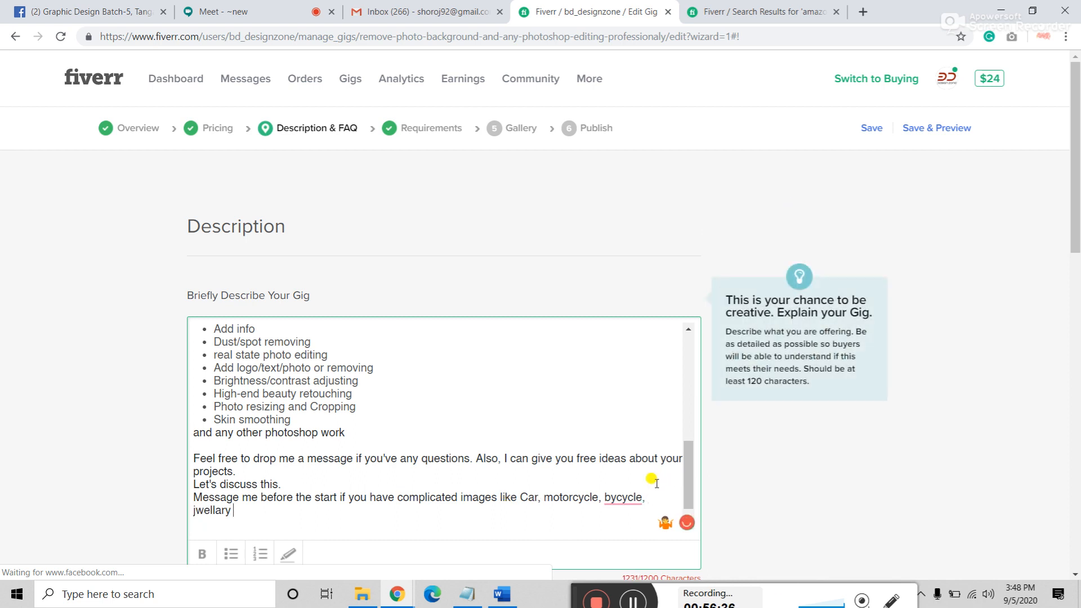
click(623, 497)
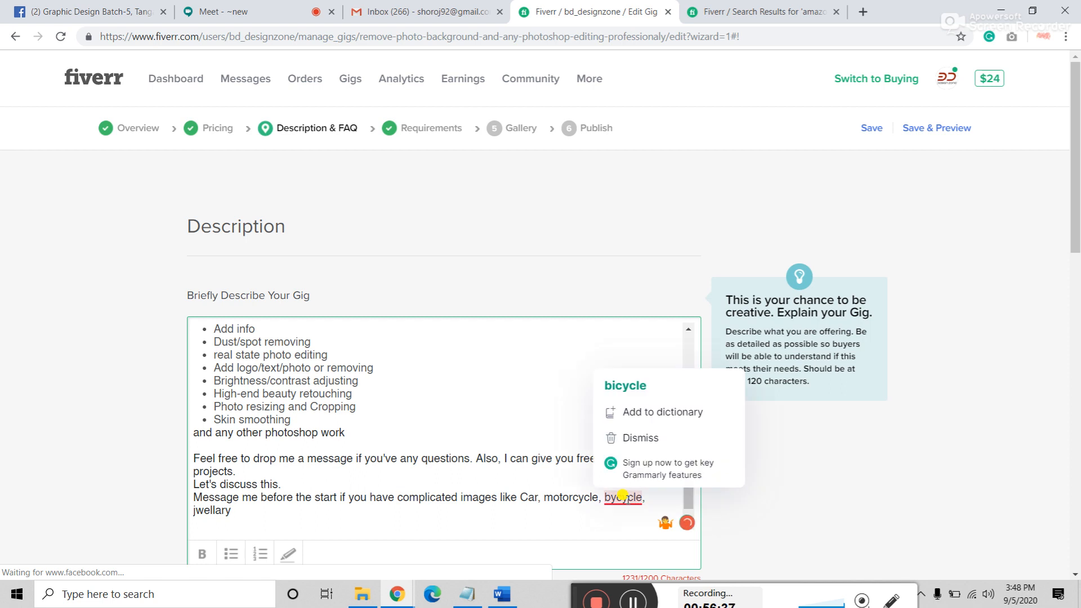
click(633, 386)
click(216, 508)
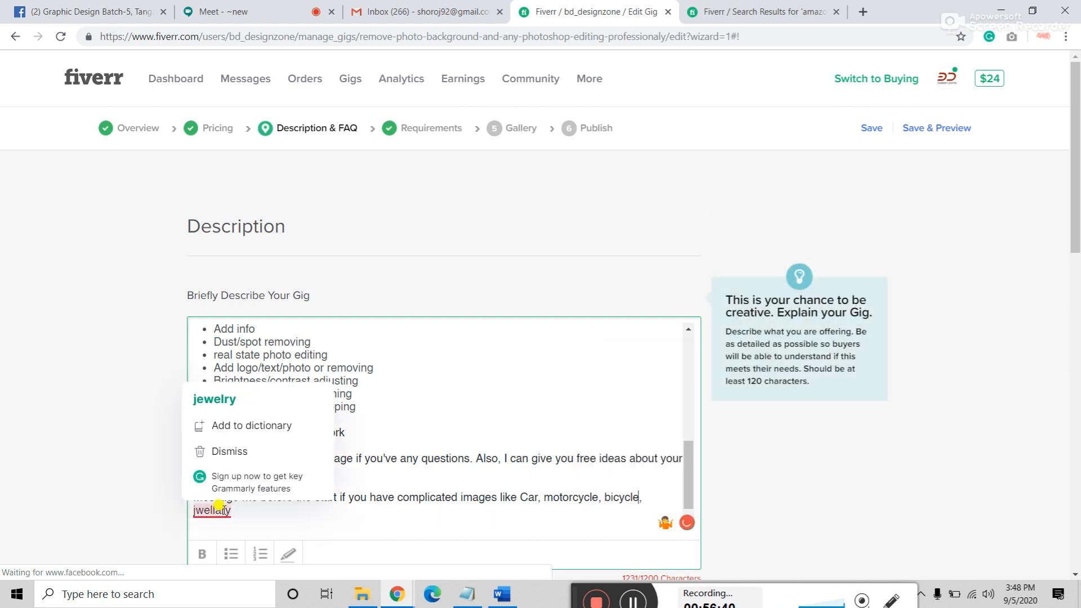
click(248, 401)
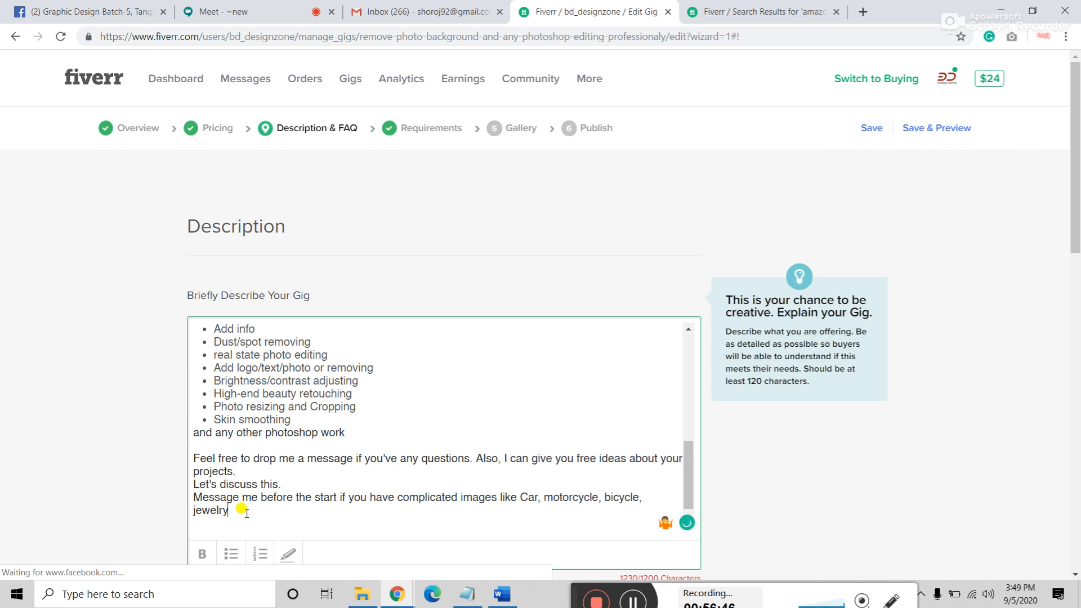
Step: End the line with 'jewelry etc.' and make it bold with a yellow highlight
key(BackSpace)
key(BackSpace)
text(etc.)
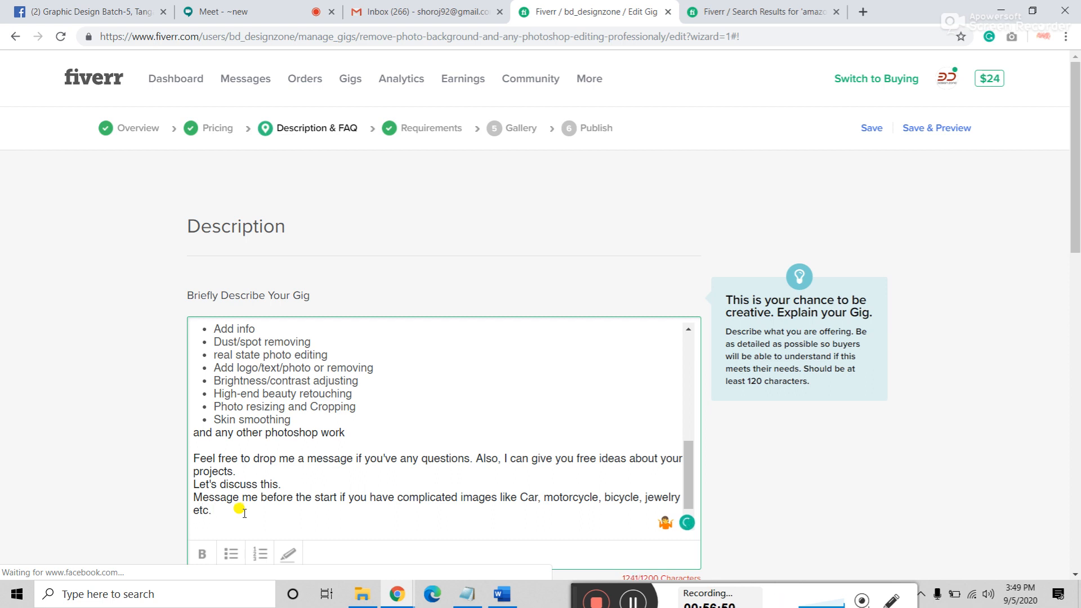
drag(204, 508, 192, 498)
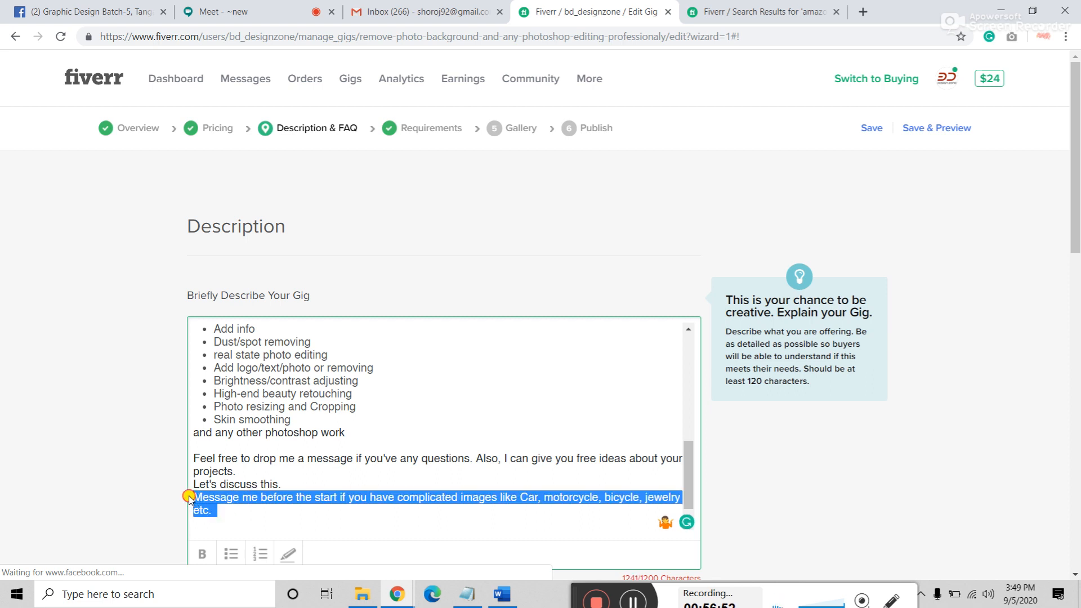
click(200, 554)
click(293, 552)
click(257, 503)
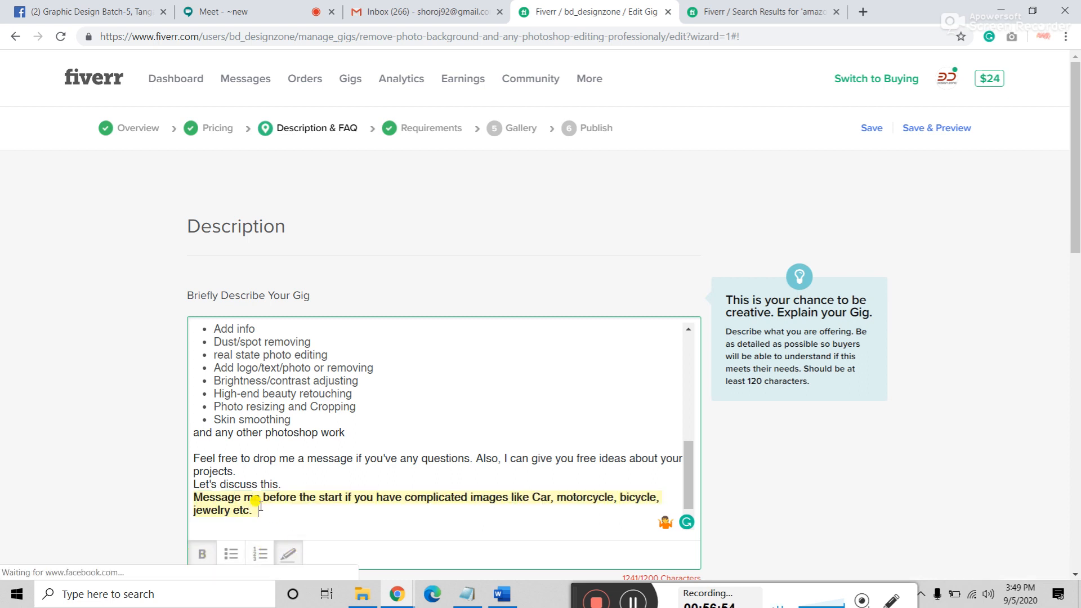
Step: Insert a blank line after 'Let's discuss this.' and accept Grammarly's comma before etc
click(294, 484)
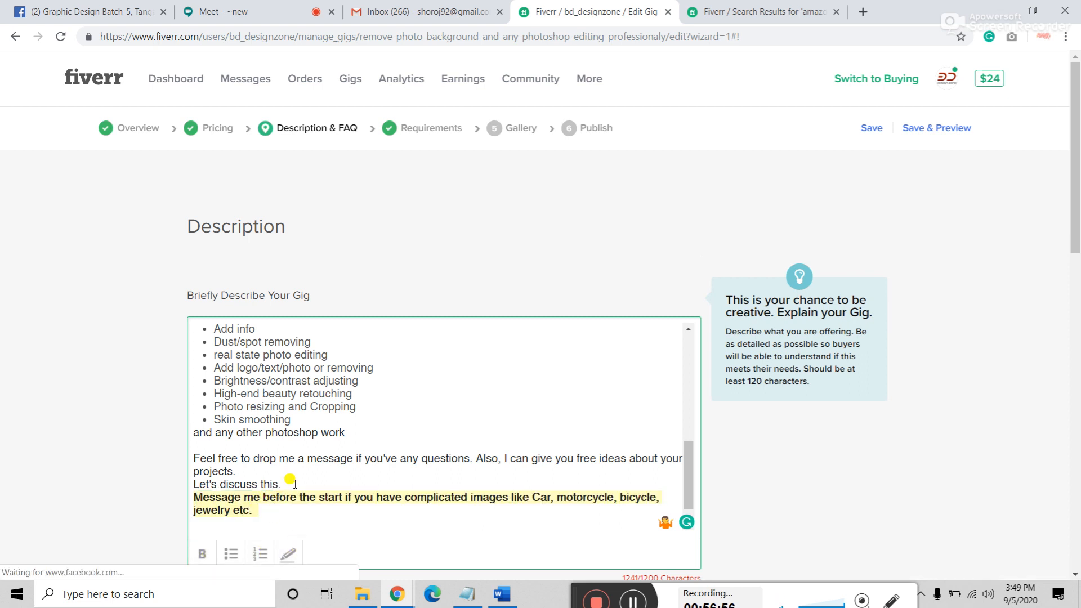
key(Return)
scroll(295, 484, down, 1)
mouse_move(244, 486)
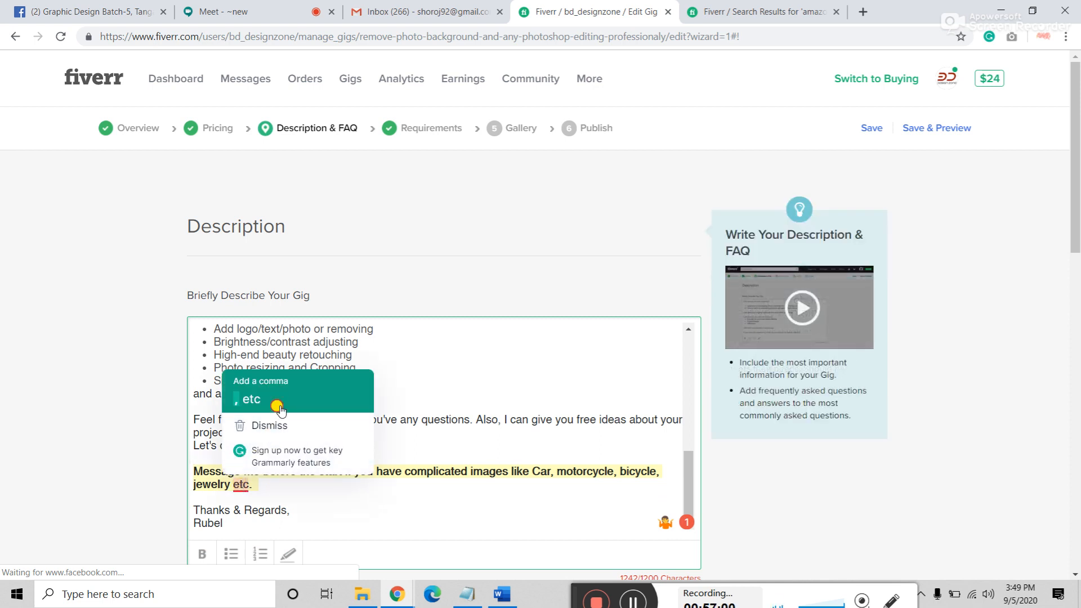
click(280, 406)
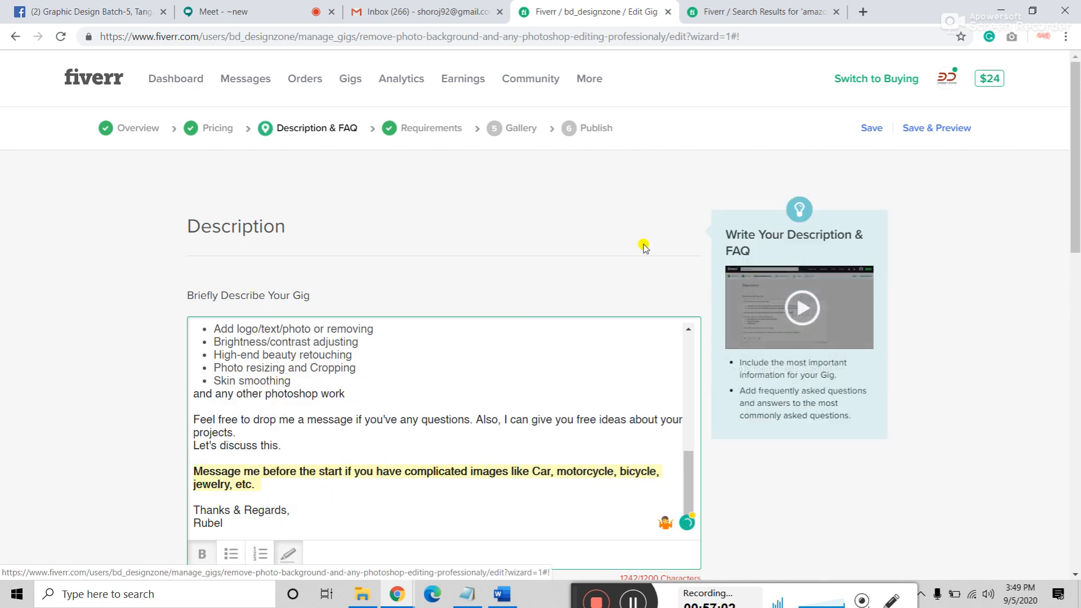
Step: In a new tab, search Google for 'jewellery', skim the results, then return to the Fiverr results tab
click(863, 11)
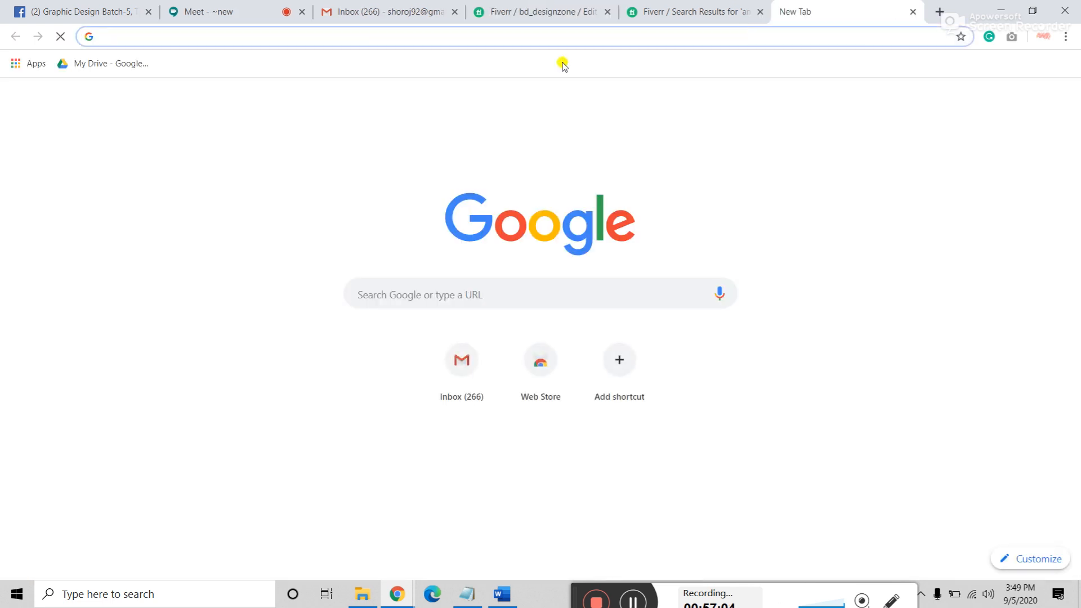
text(jewella)
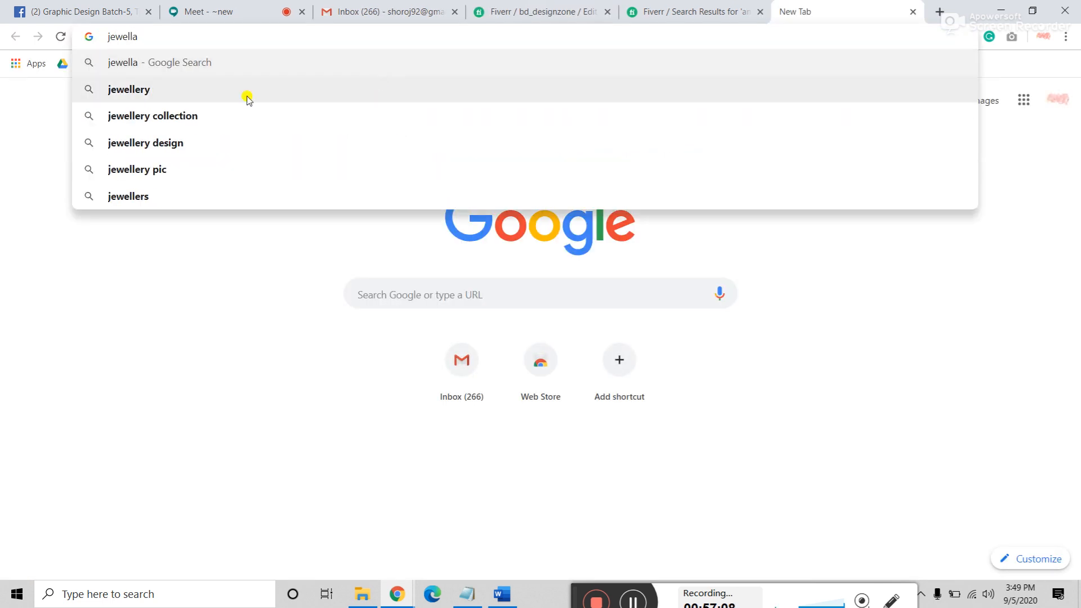
click(150, 92)
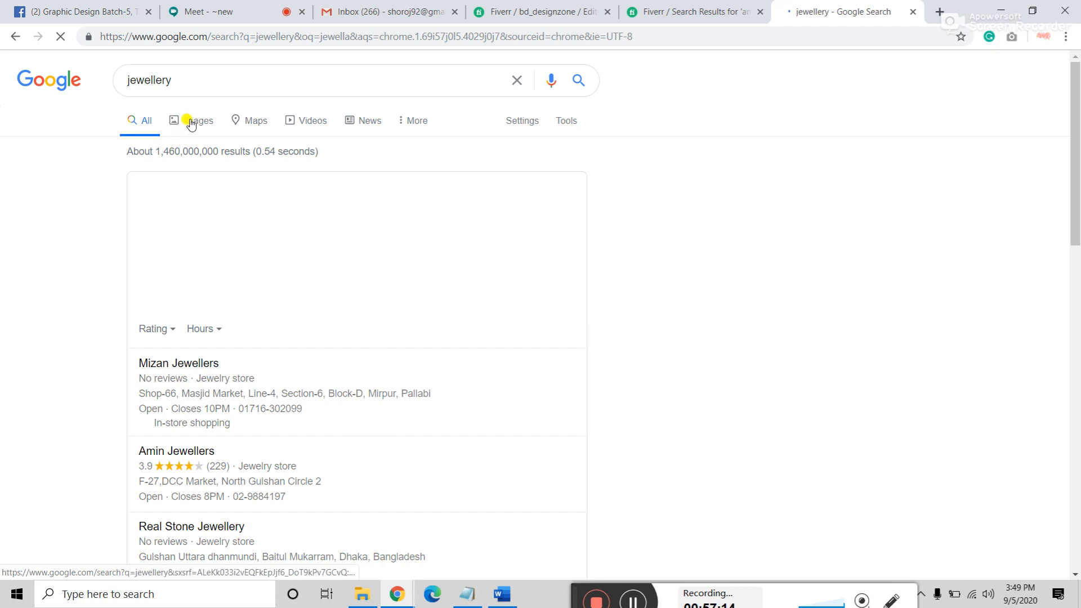
scroll(194, 237, down, 15)
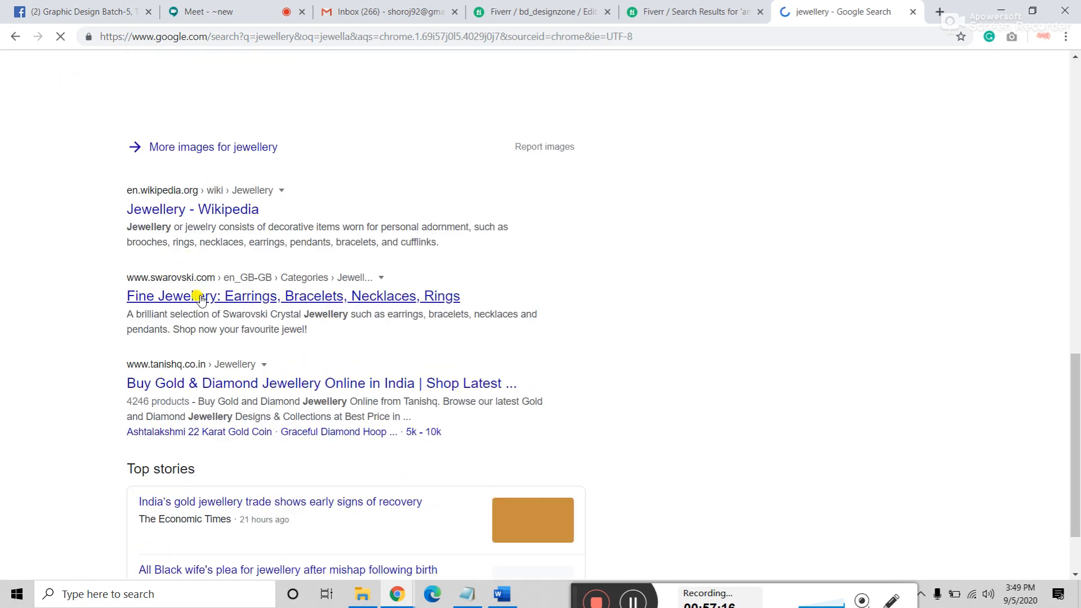
scroll(204, 302, up, 10)
scroll(205, 304, up, 5)
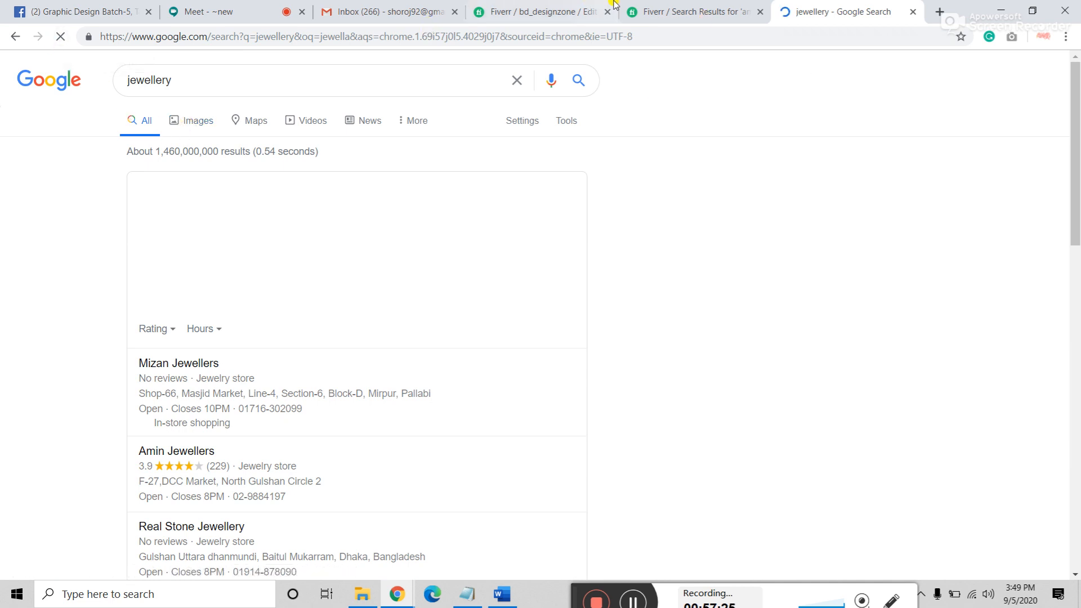
click(684, 12)
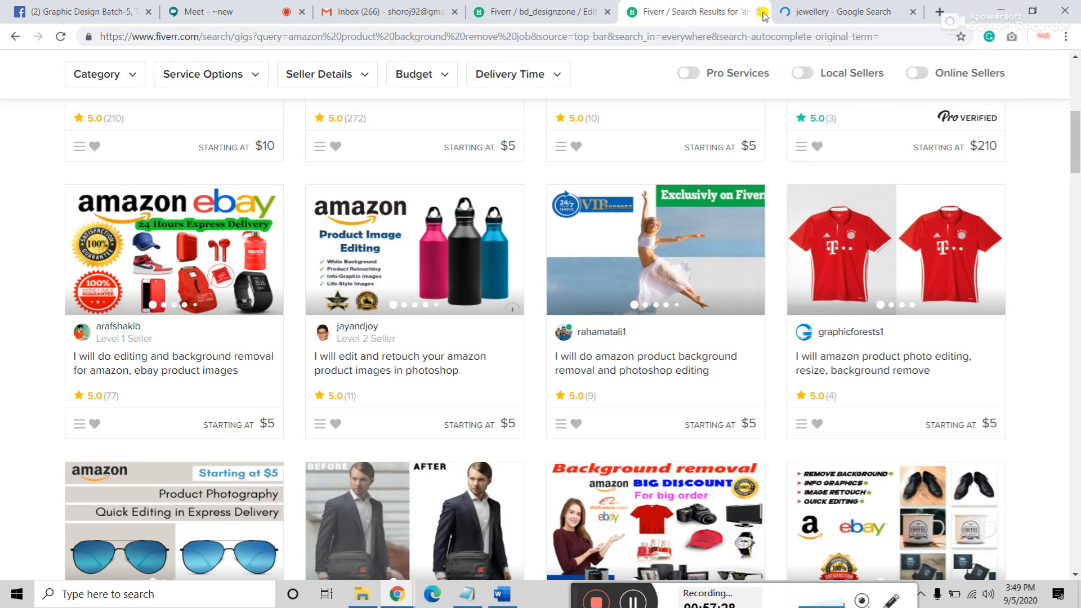
Step: Scroll through the amazon product background-removal gig listings, then close the Fiverr search results tab
scroll(551, 251, down, 7)
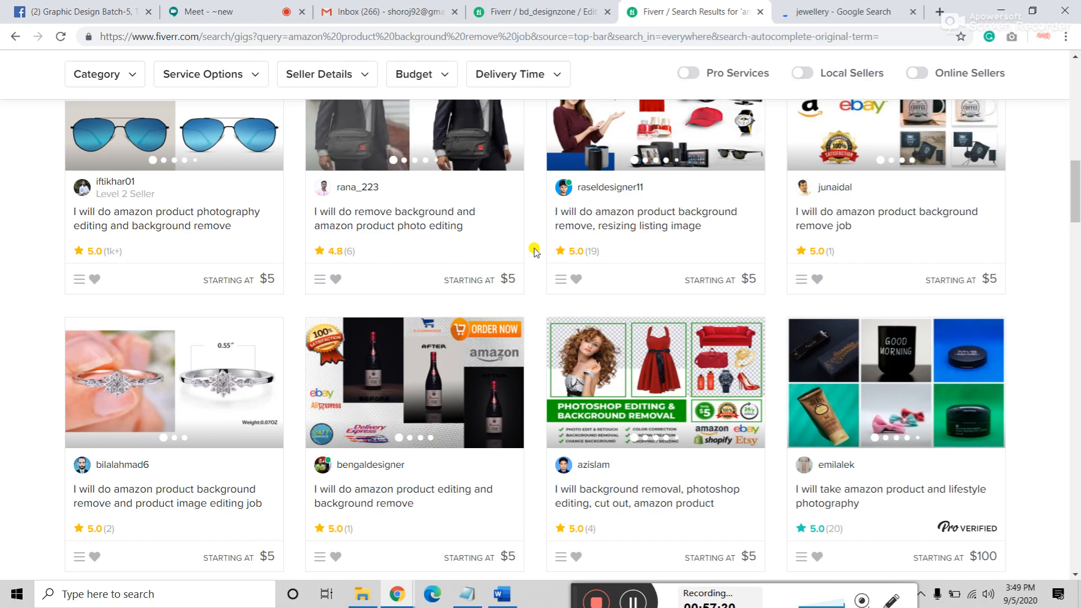
scroll(534, 252, down, 10)
scroll(528, 237, up, 5)
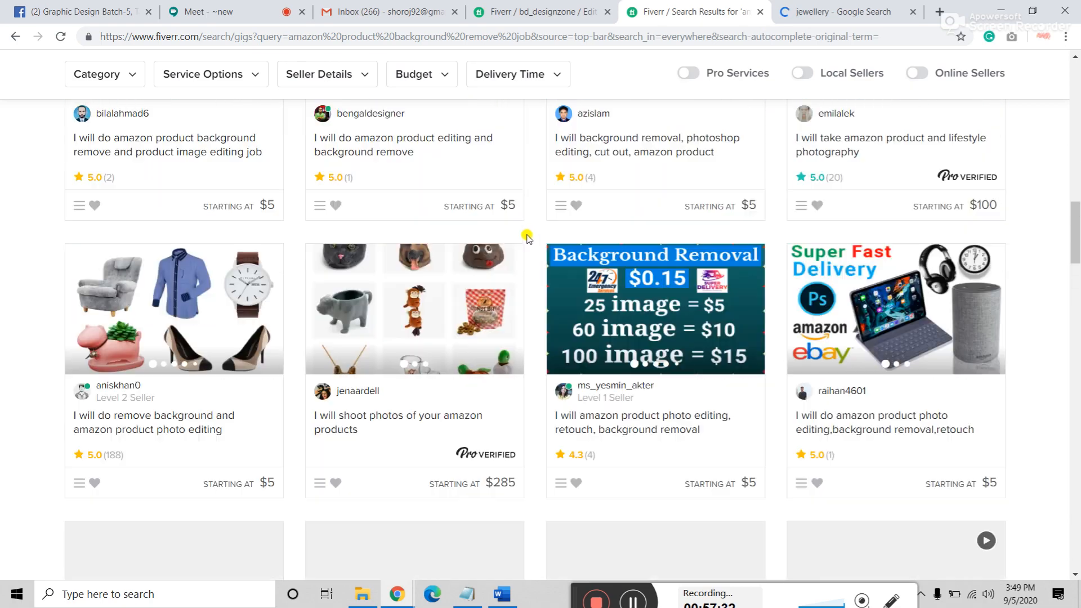
scroll(528, 237, up, 10)
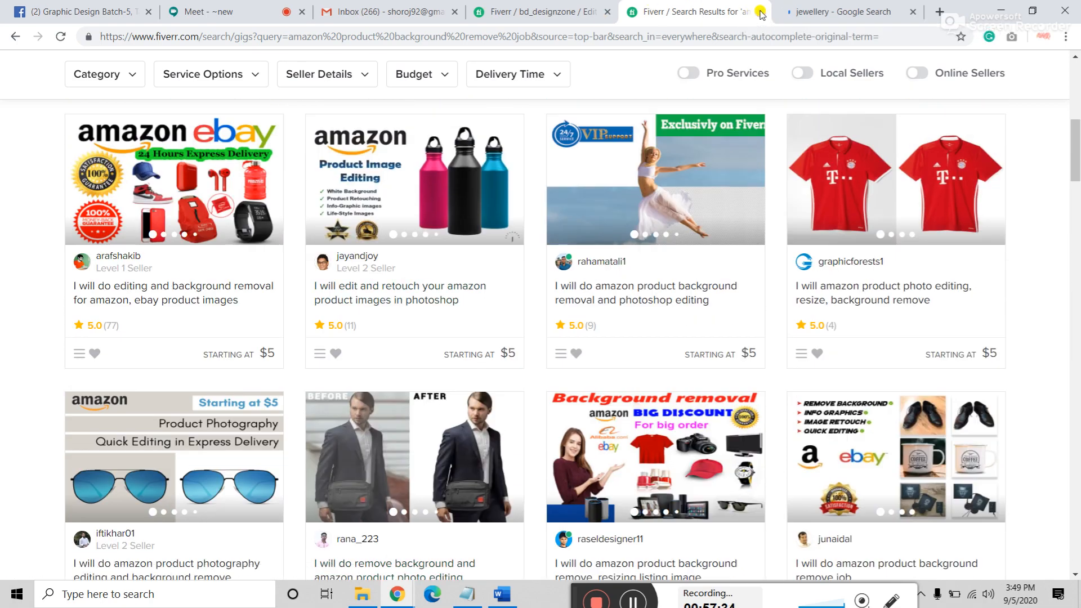
click(760, 13)
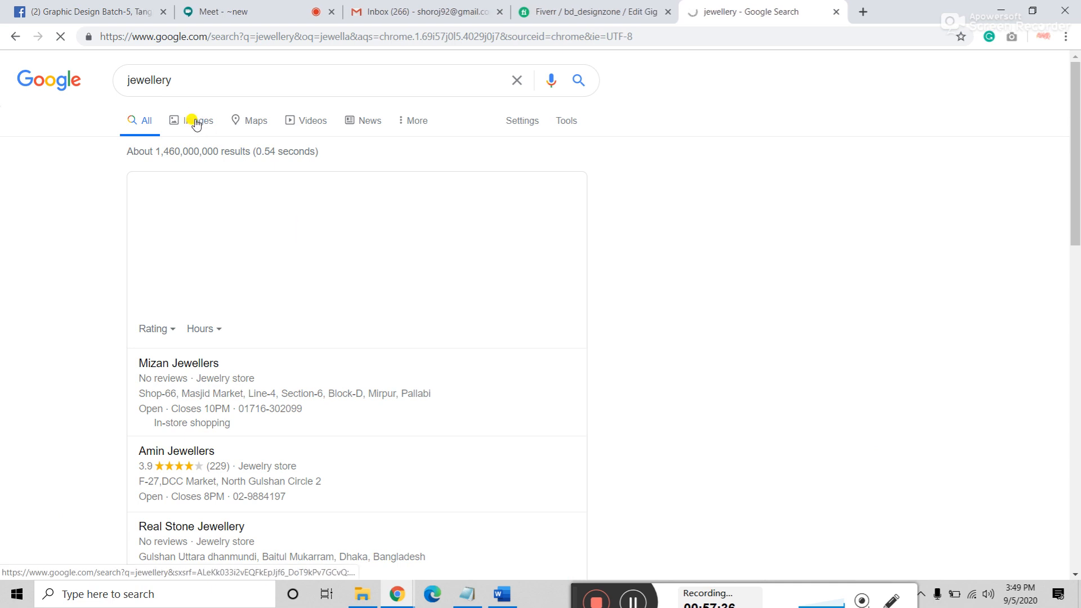
Step: Open the Google home page in a new tab and copy the search word 'jewellery'
right_click(58, 83)
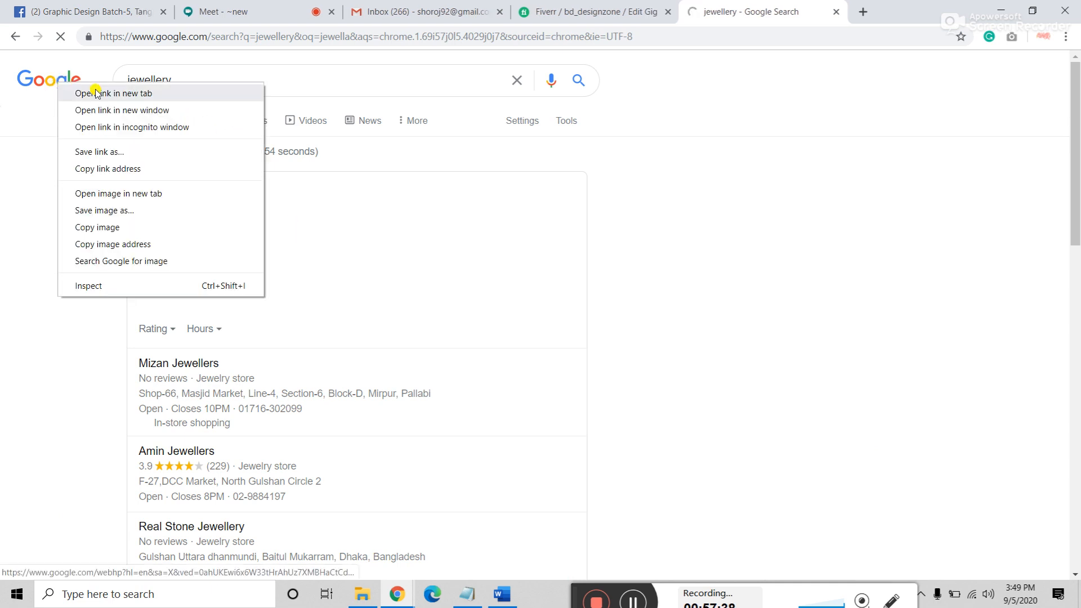
click(96, 93)
double_click(206, 76)
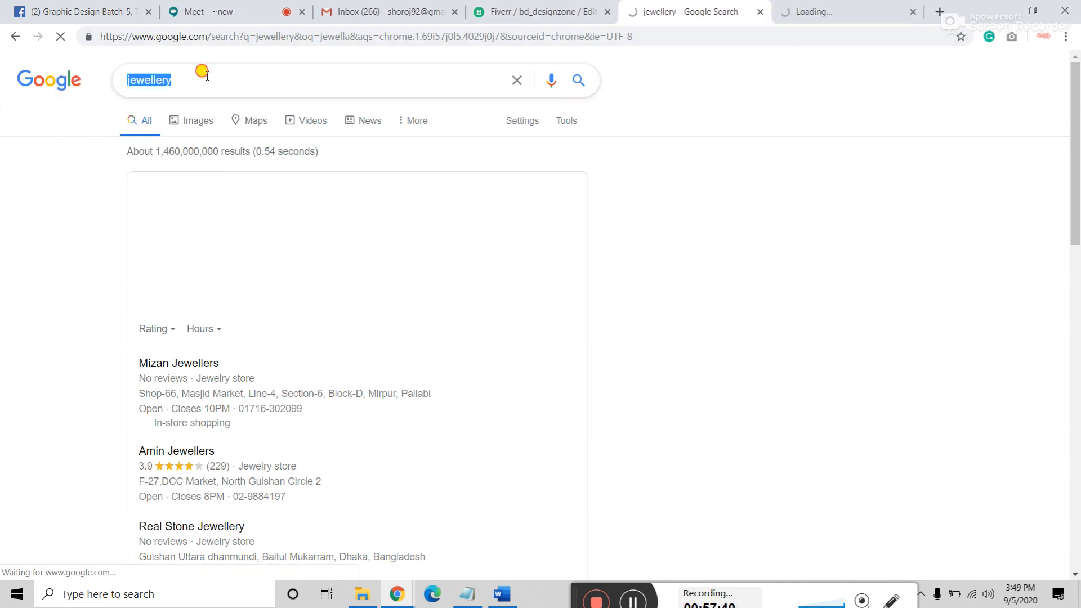
right_click(159, 76)
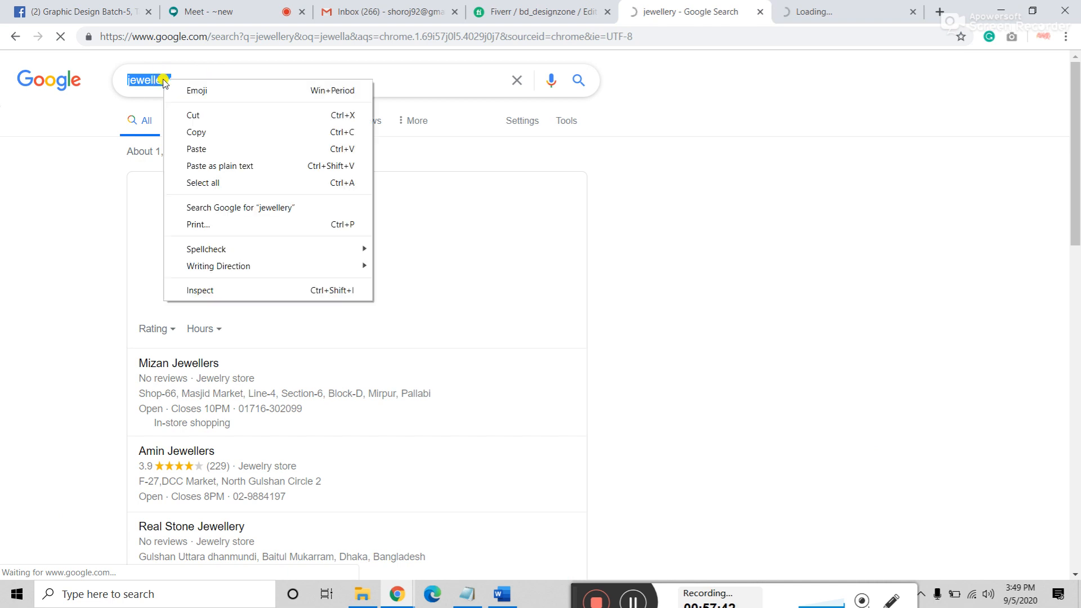
click(204, 133)
click(785, 15)
click(668, 9)
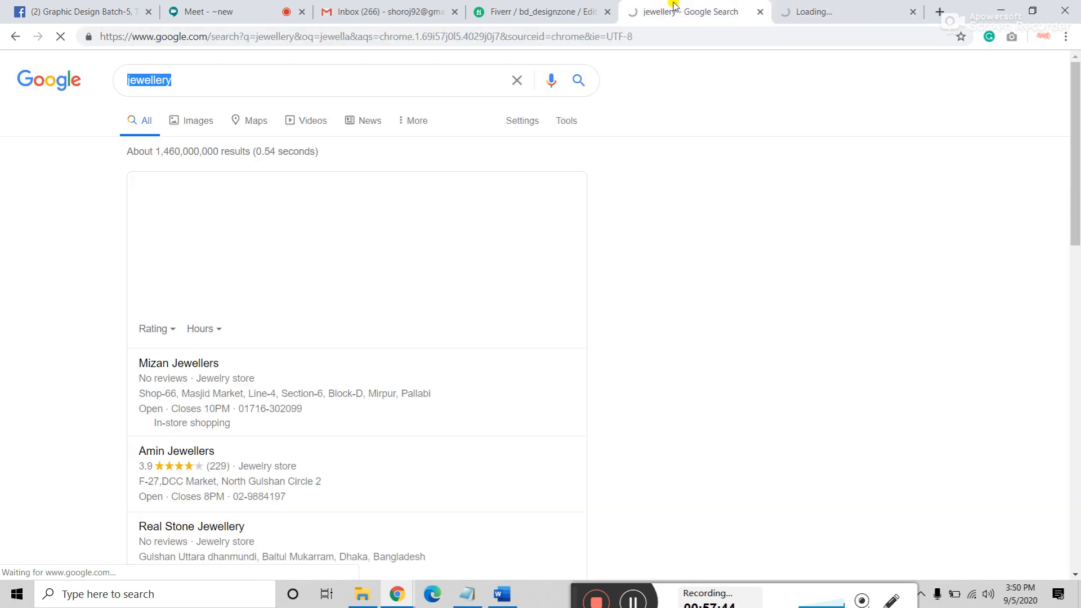
Step: Browse the 'jewellery pic' image results and preview the Naaptol Shubh Muhurat Jewellery Collection (₹999.00)
click(206, 124)
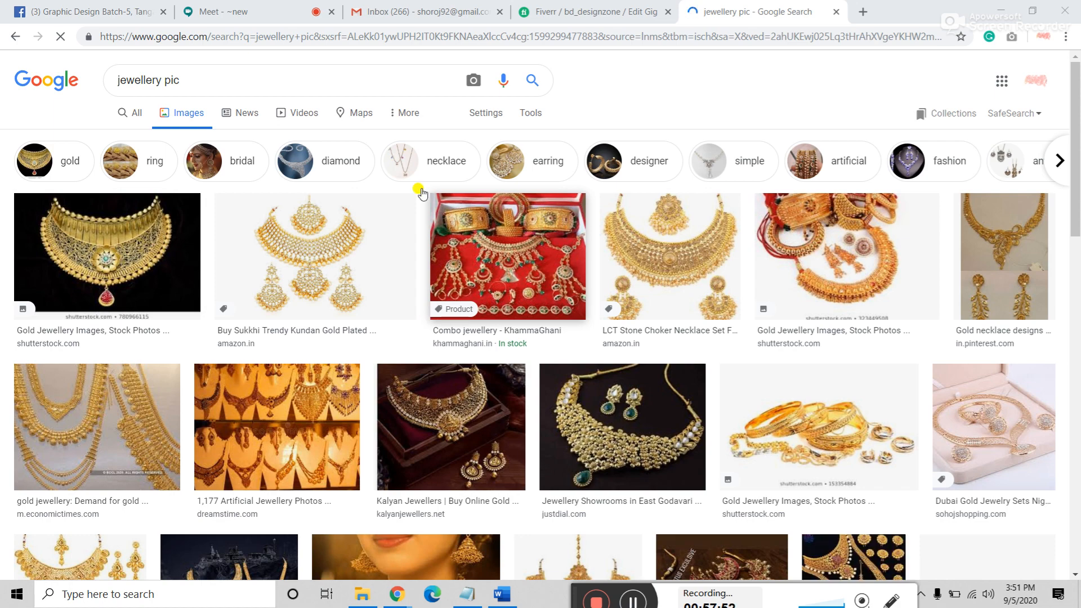
scroll(501, 299, down, 2)
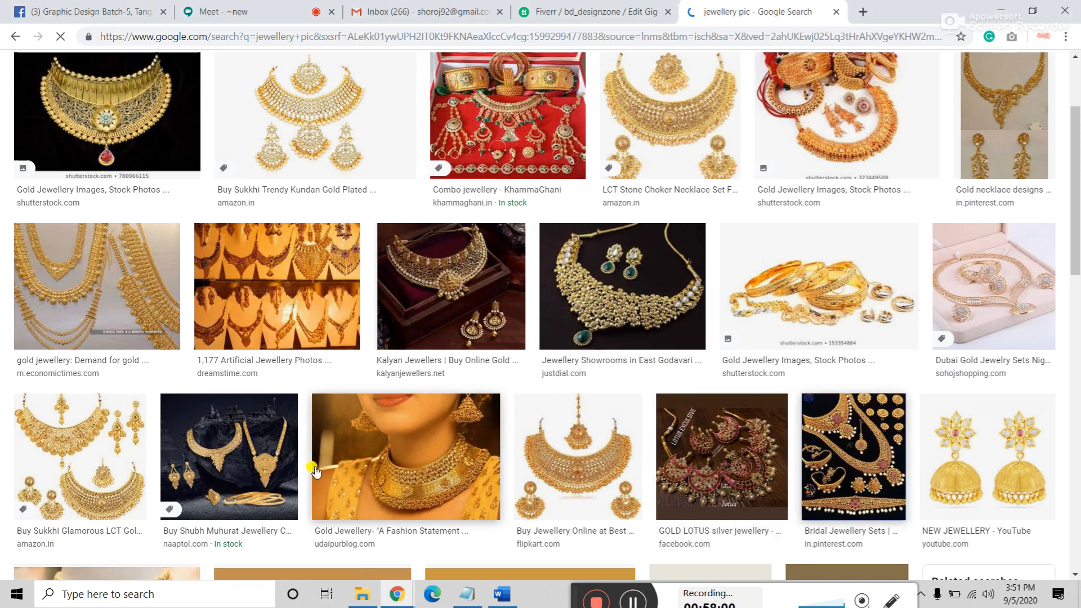
scroll(244, 460, down, 4)
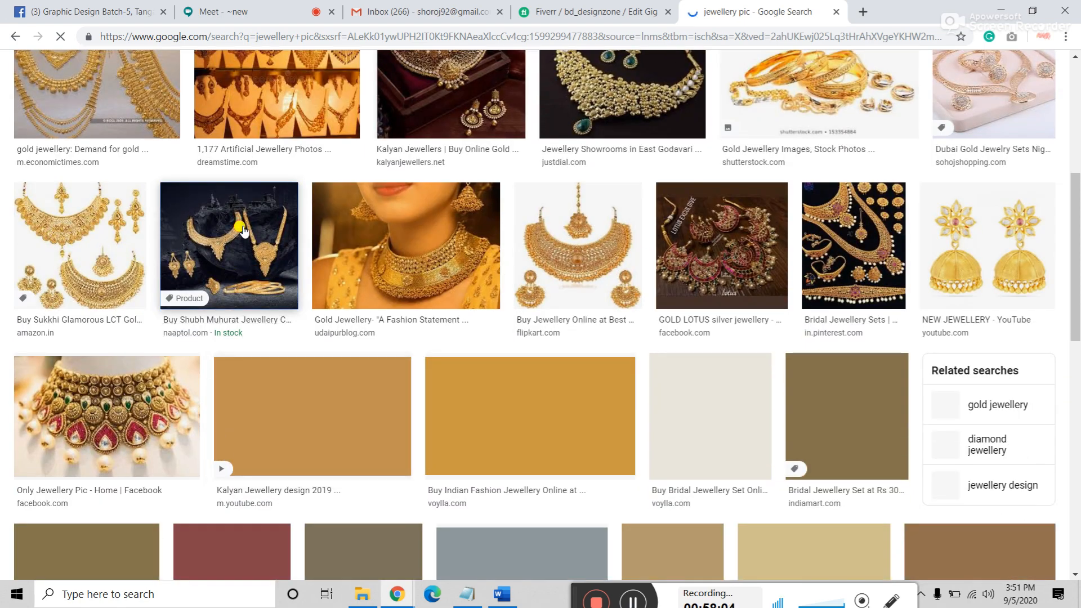
click(217, 11)
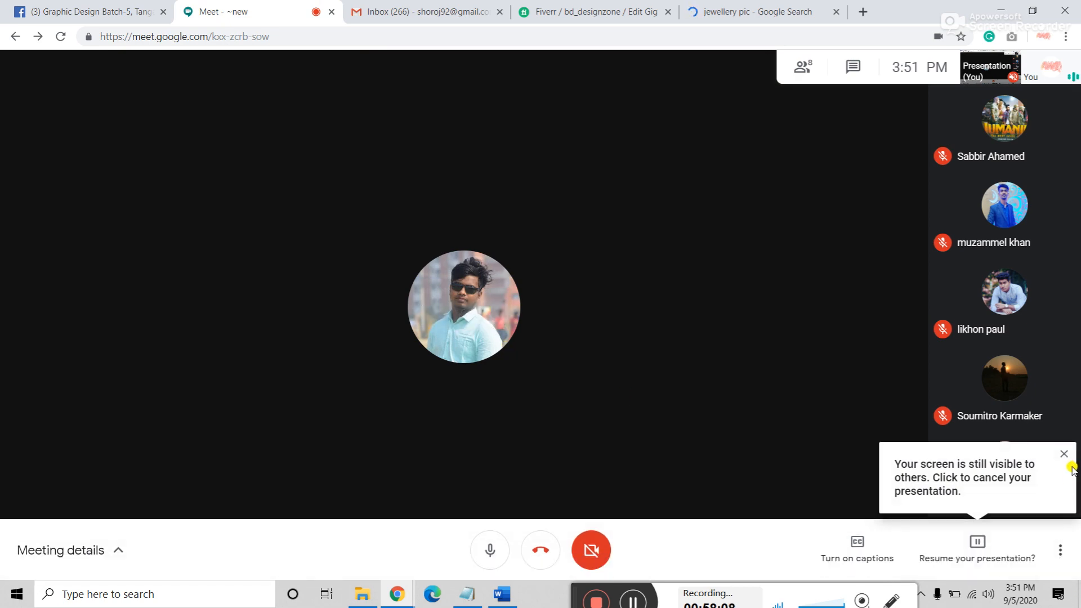
click(727, 11)
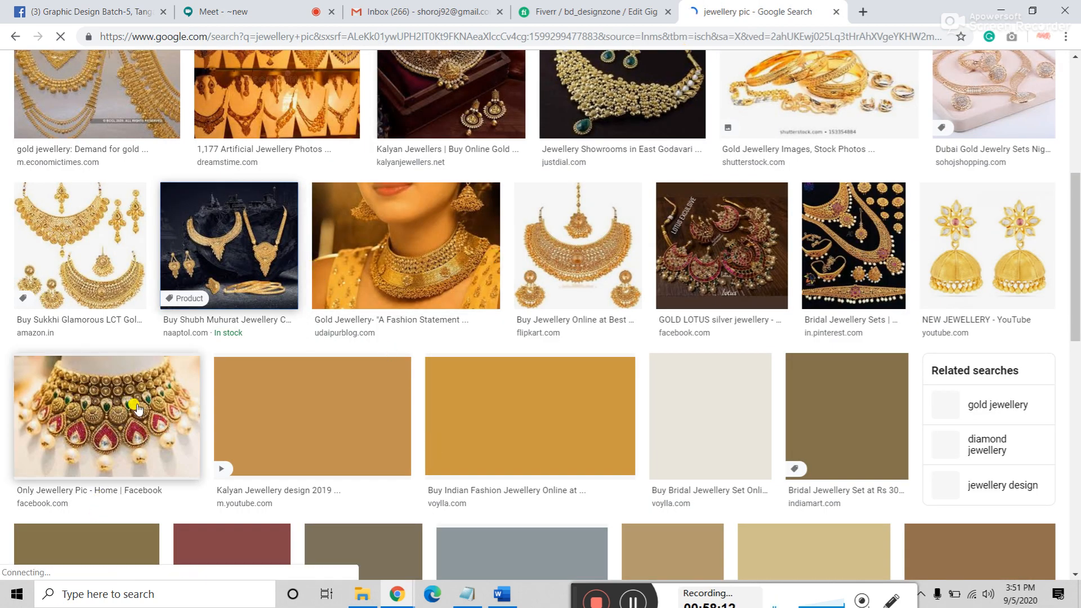
key(Down)
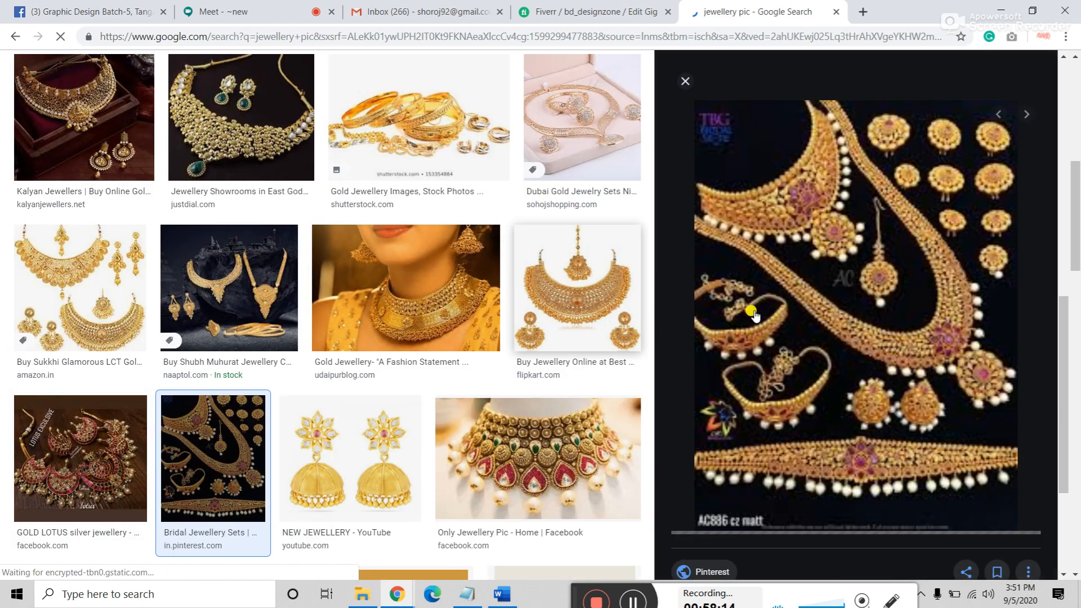
click(242, 281)
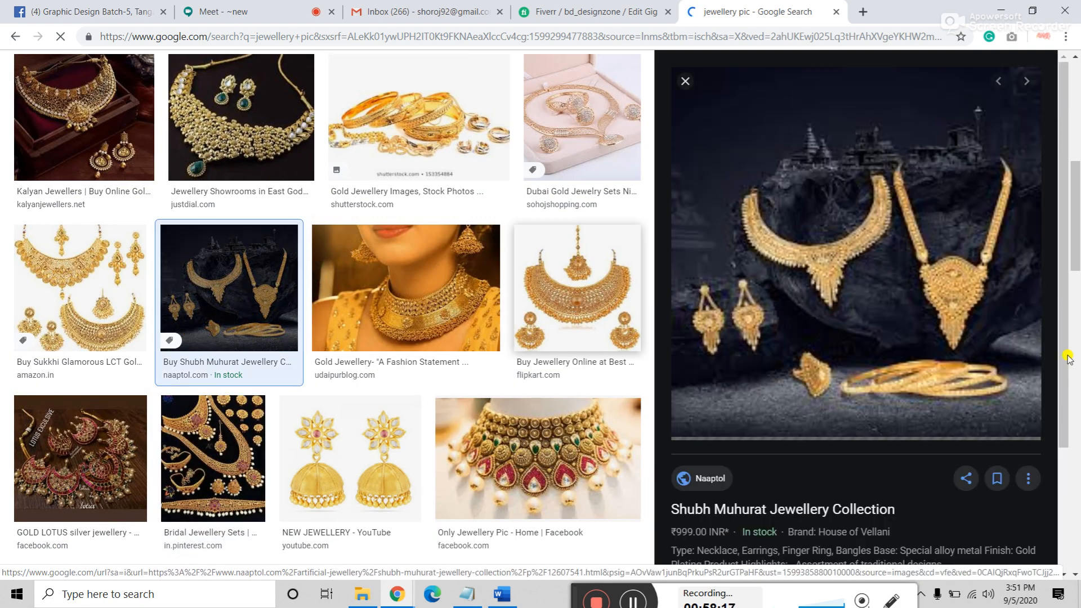
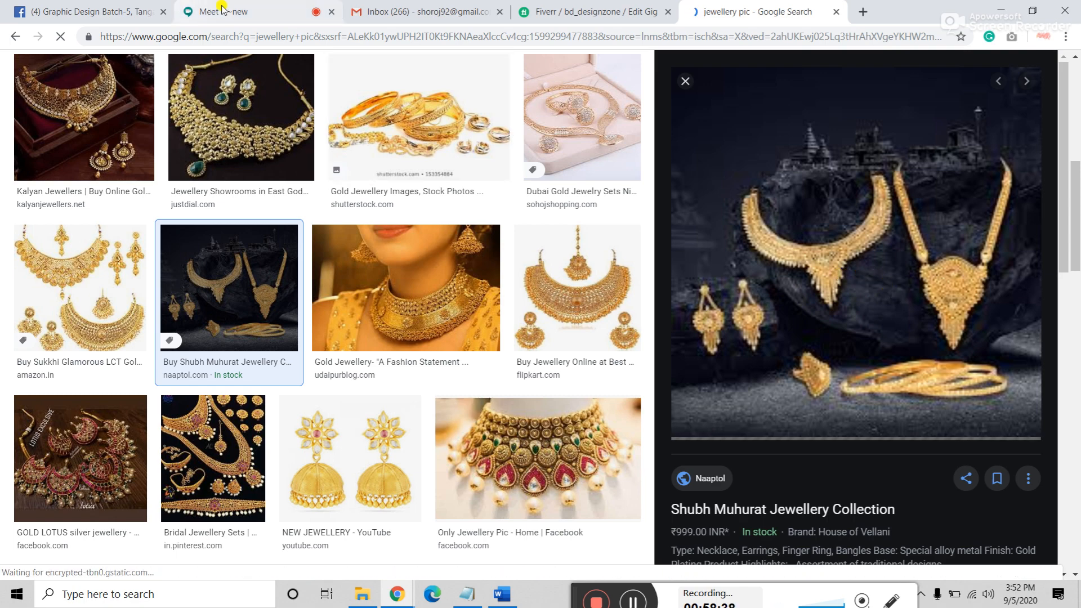
Step: Return to the Fiverr Edit Gig tab and review the note about complicated images
click(564, 11)
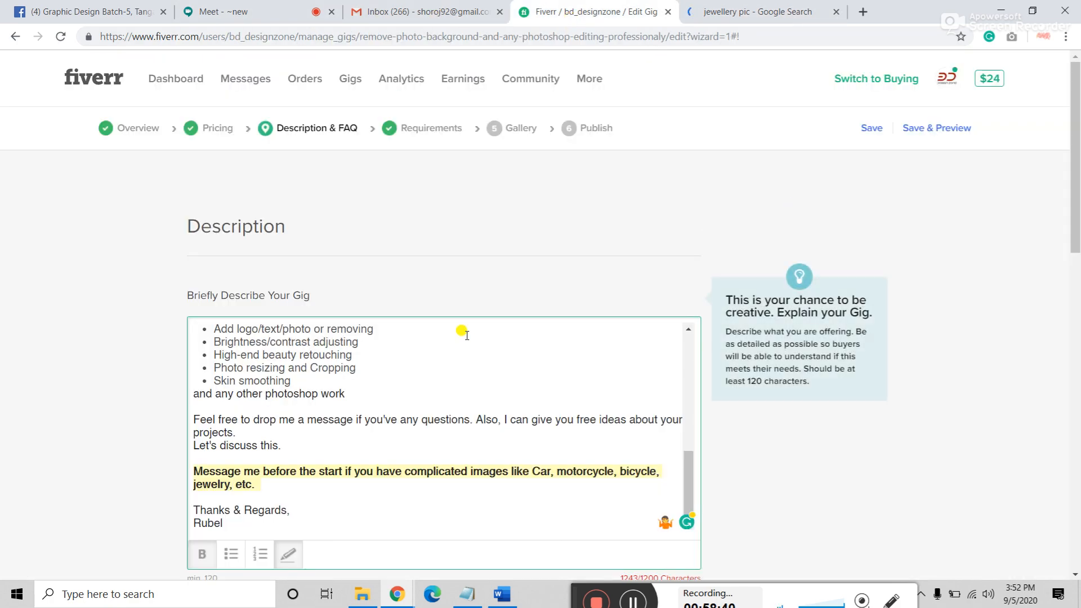
drag(263, 484, 195, 468)
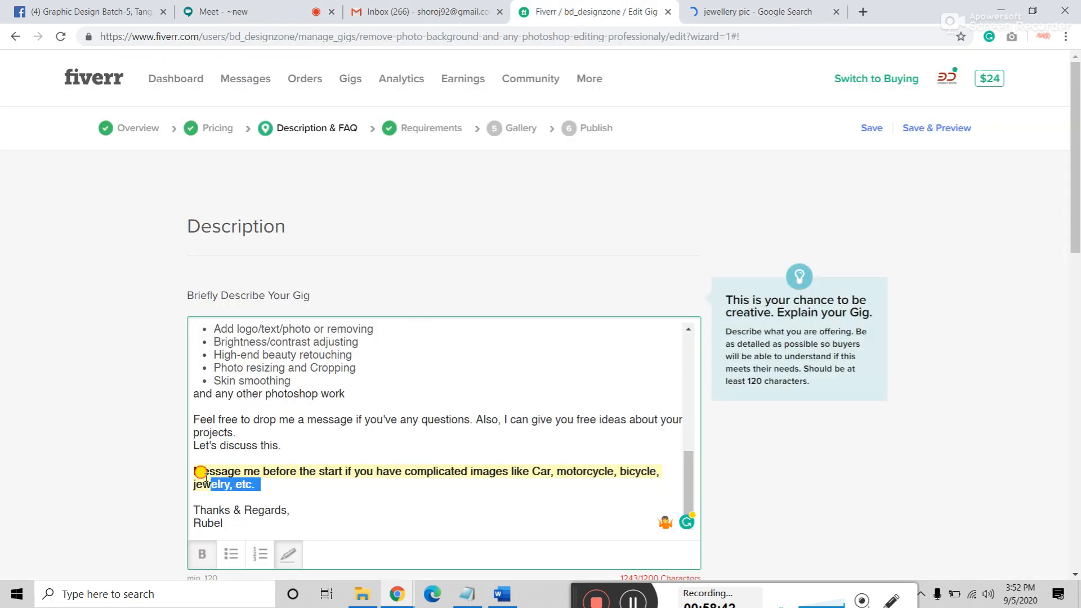
click(343, 491)
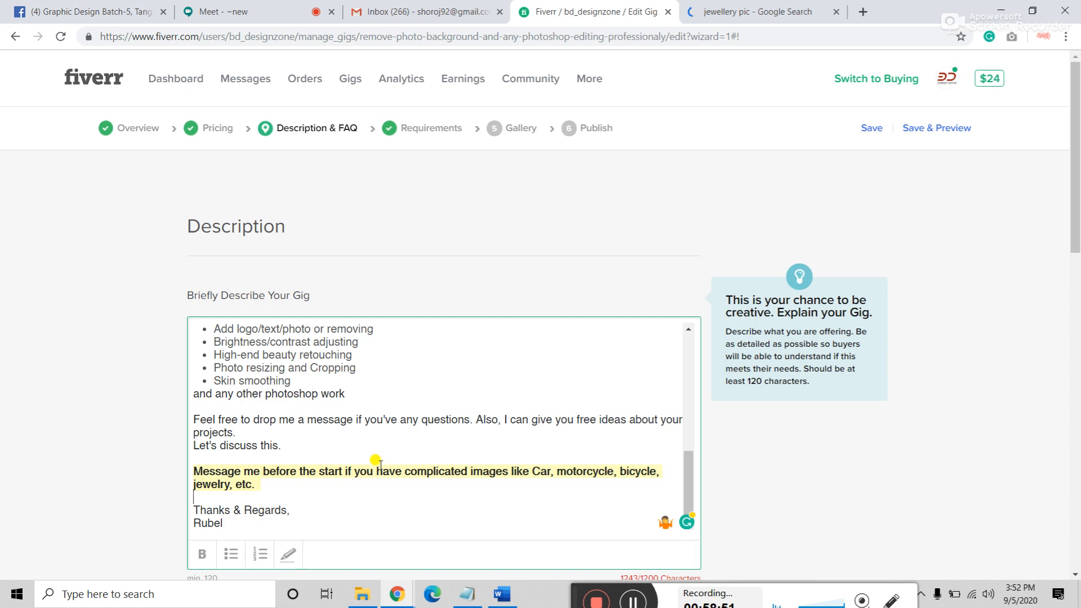
Step: Close the jewellery image search tab and bring the Description editor into view
click(803, 16)
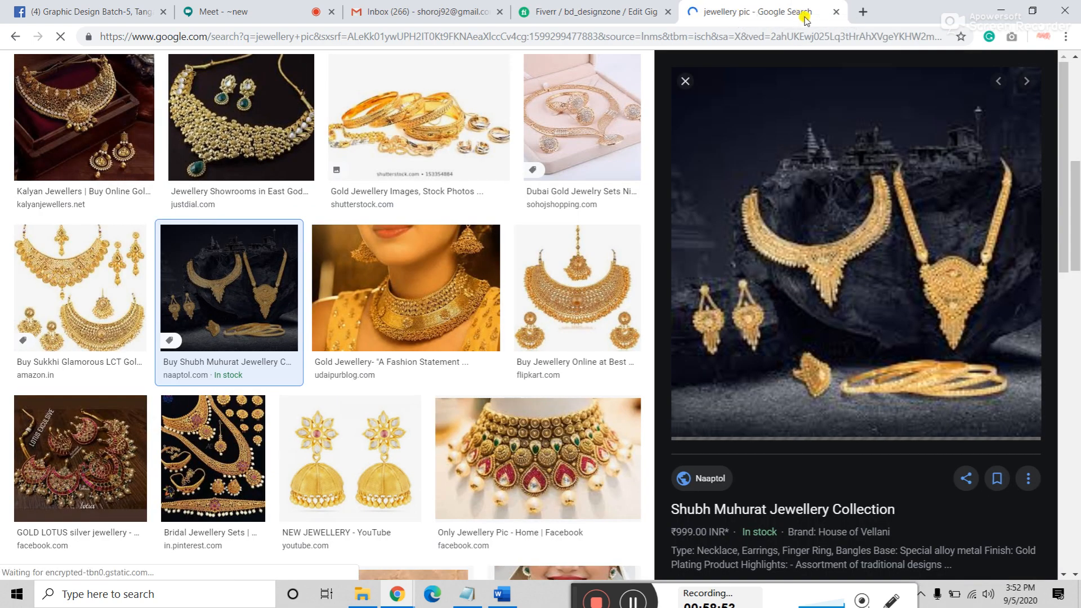
click(834, 11)
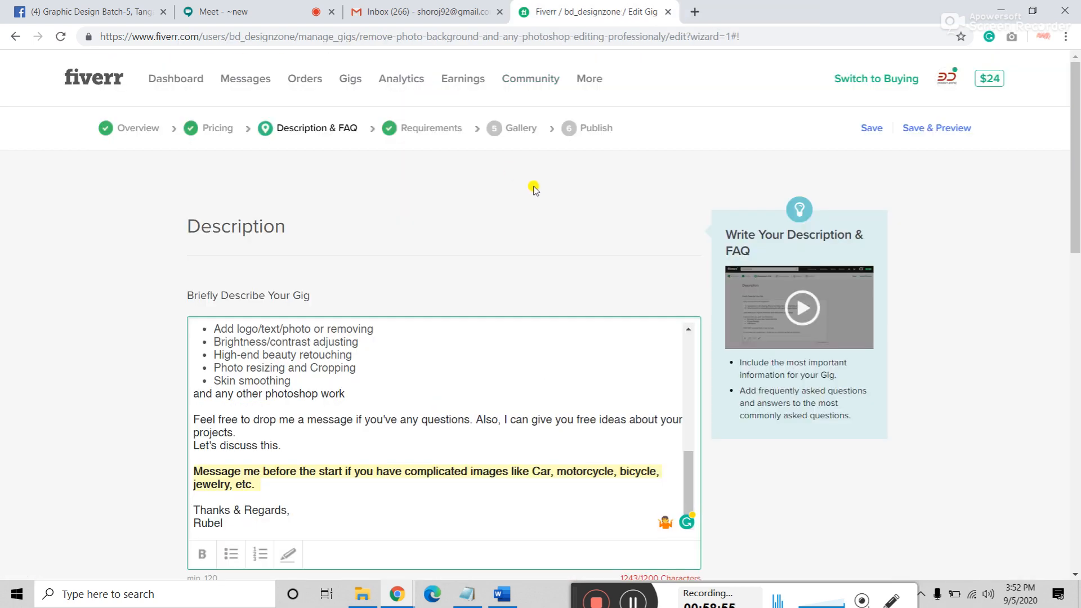
drag(423, 129, 487, 186)
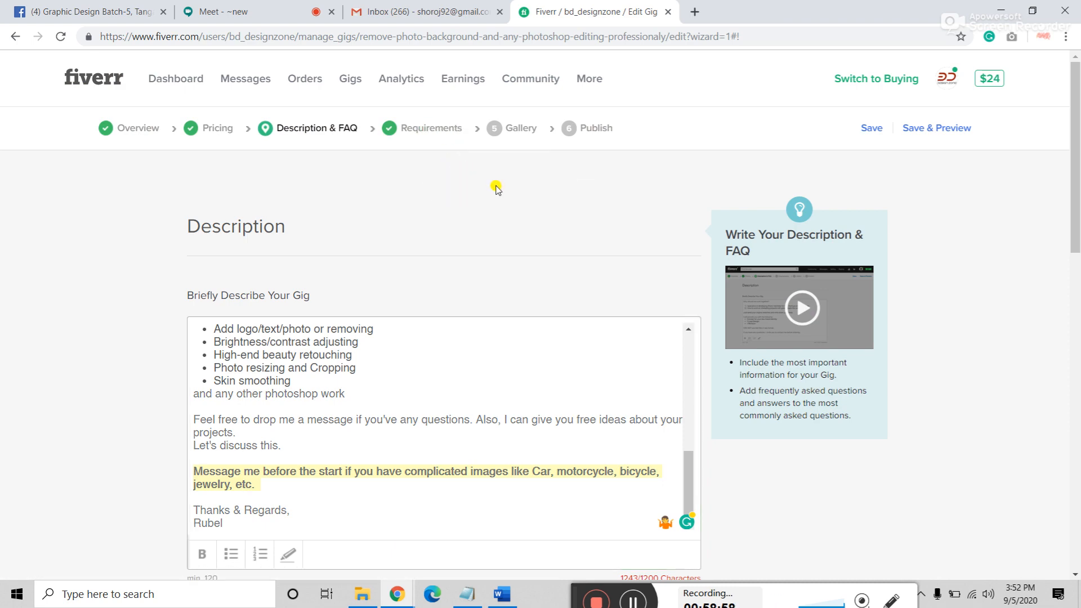
scroll(498, 186, down, 2)
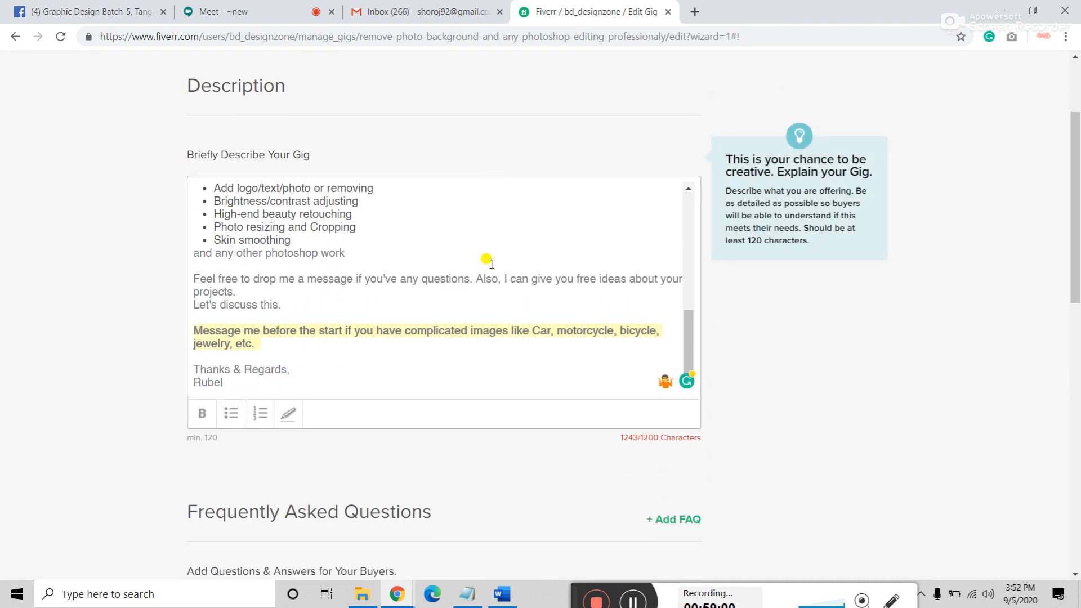
scroll(487, 263, up, 8)
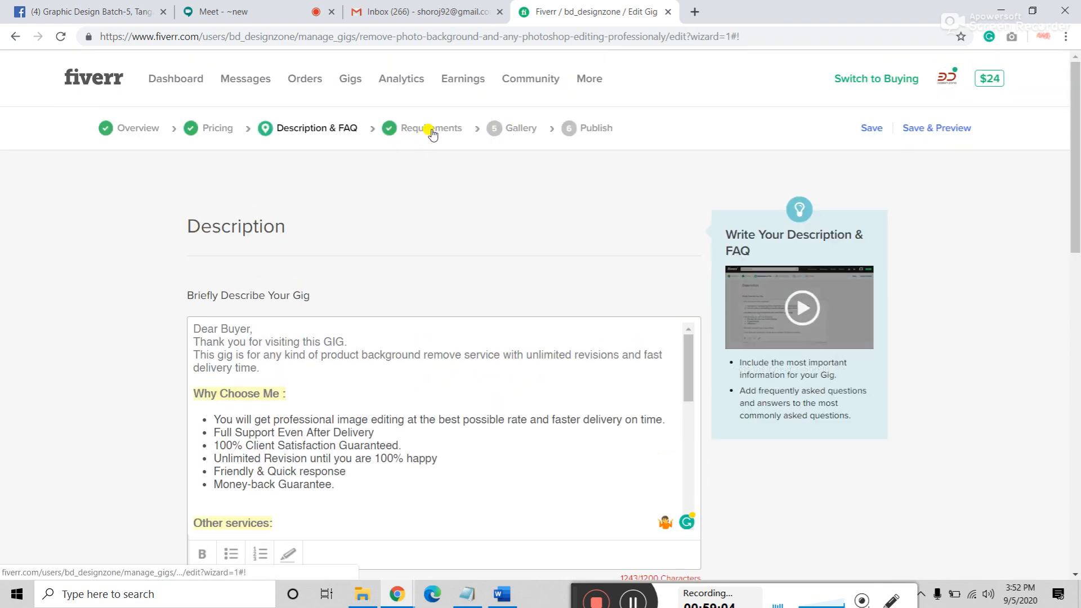
scroll(405, 146, down, 4)
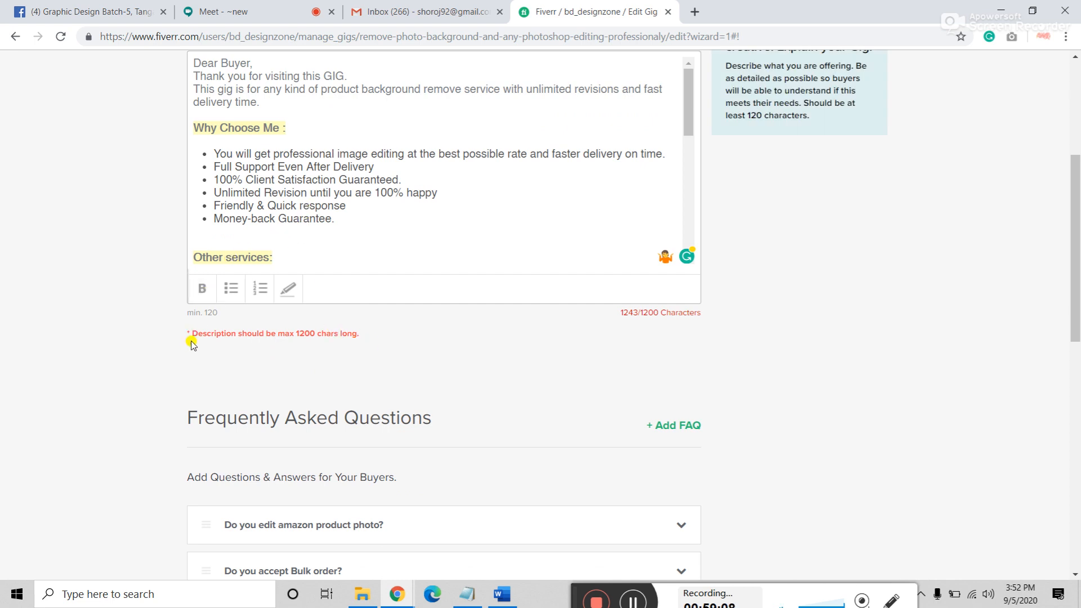
Step: Delete '/ Drop shadow / Reflection shadow' after Create shadow and dismiss the grammar suggestion
click(310, 224)
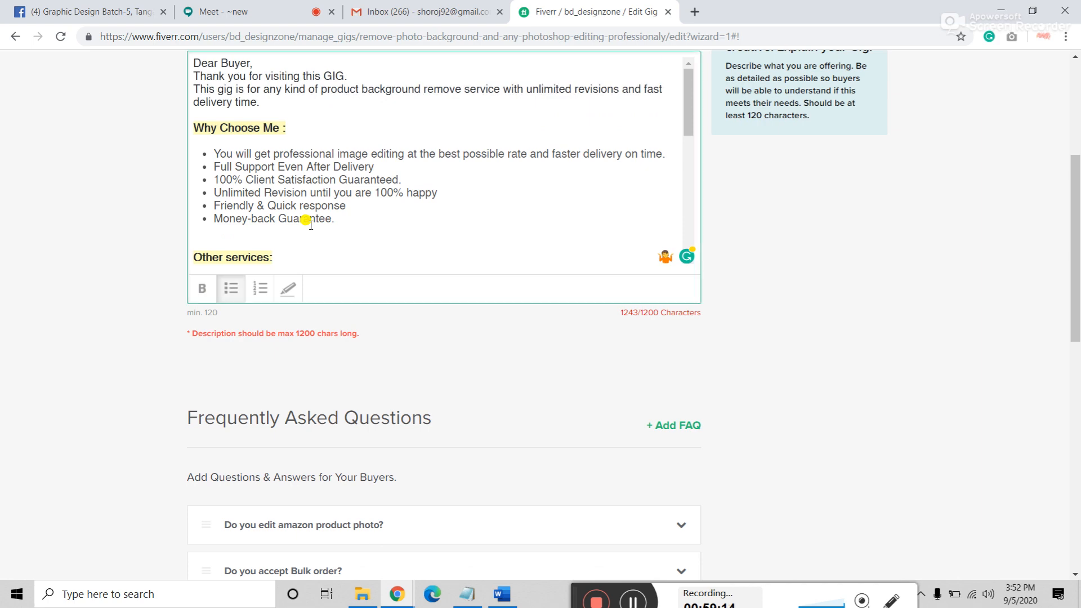
scroll(310, 225, down, 6)
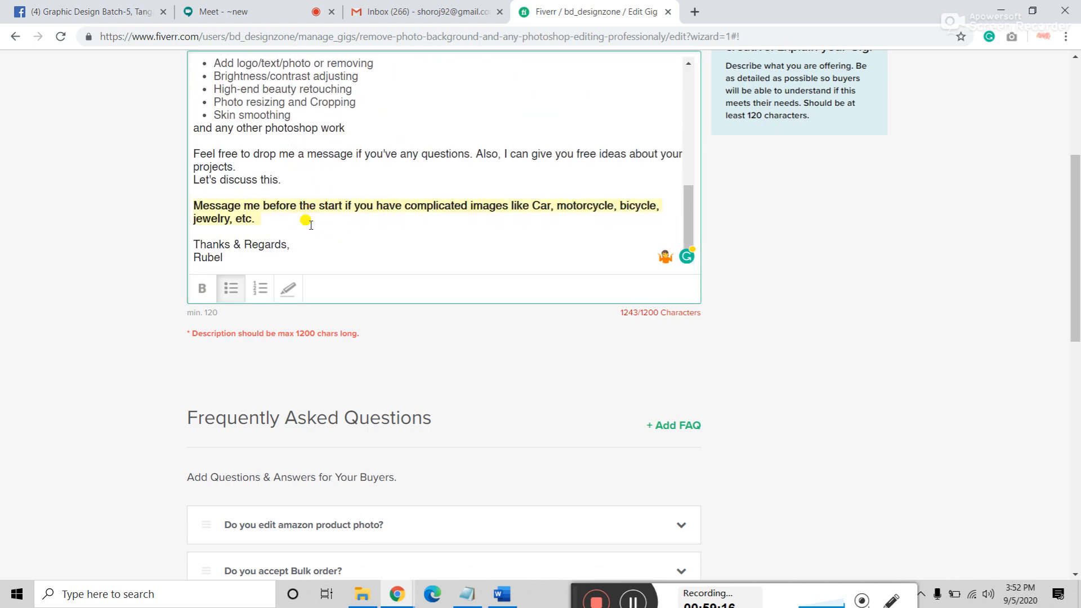
scroll(310, 225, up, 3)
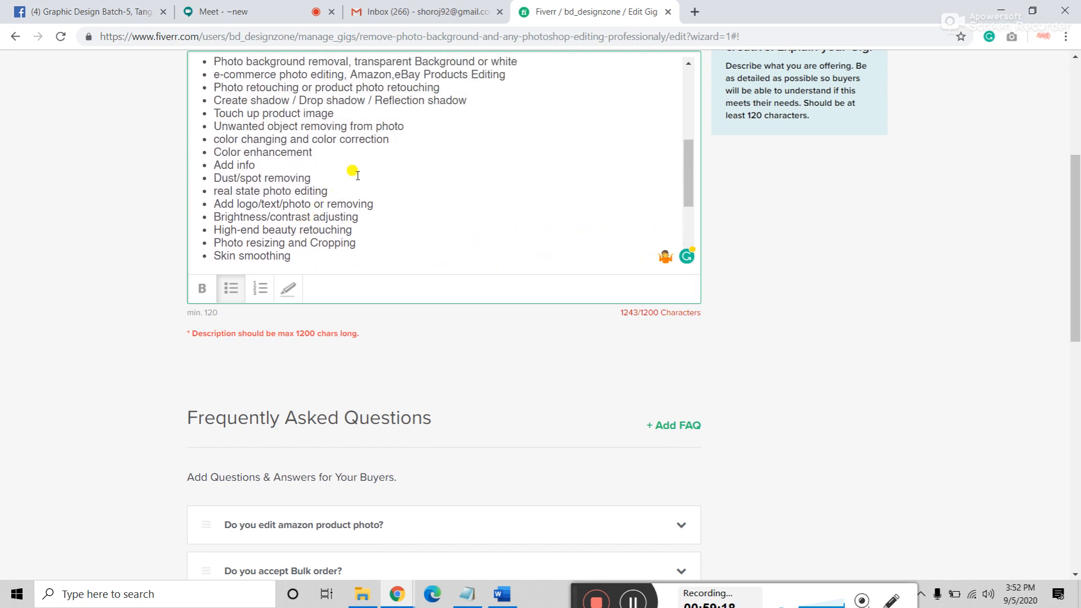
scroll(353, 170, up, 2)
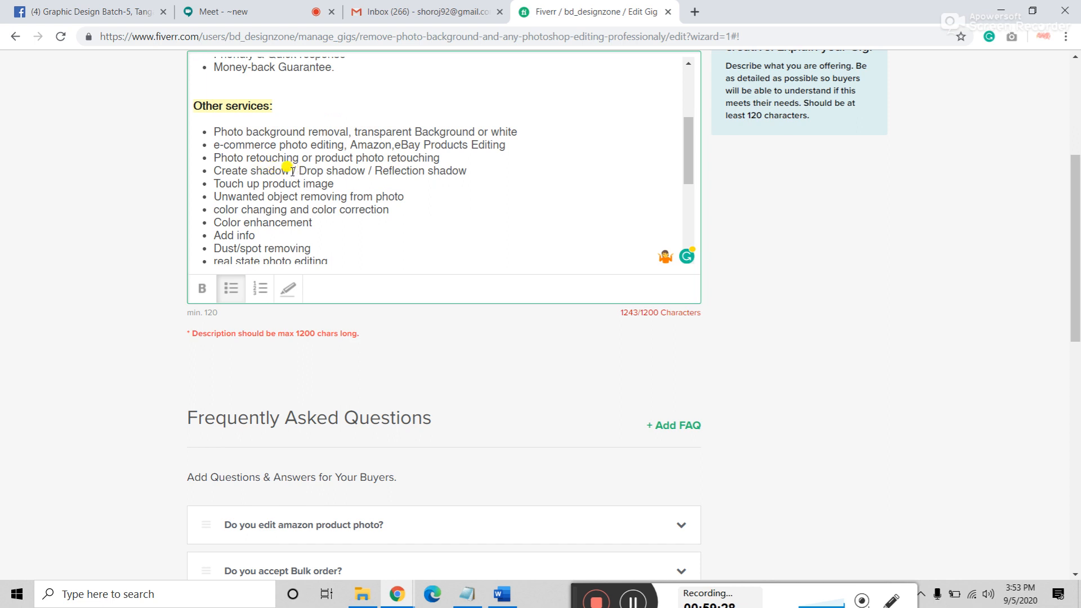
drag(292, 172, 473, 176)
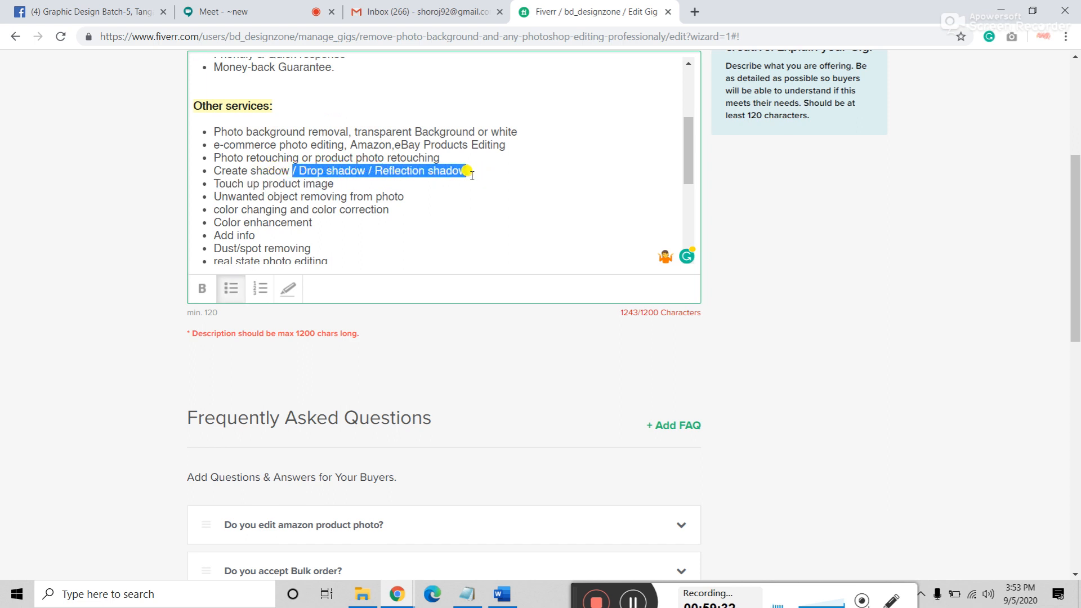
key(BackSpace)
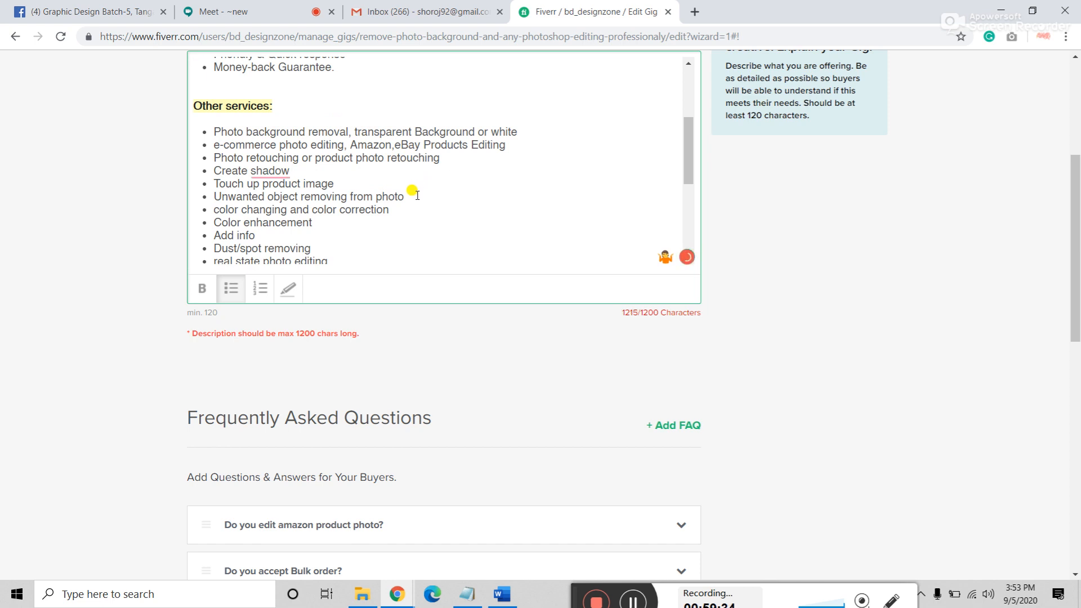
mouse_move(271, 172)
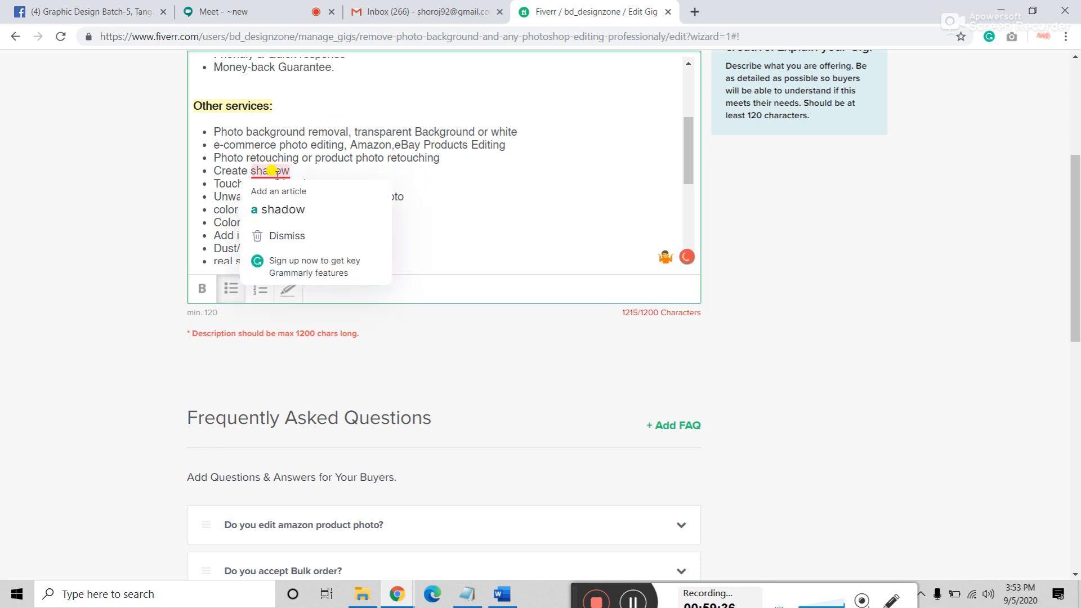
click(449, 197)
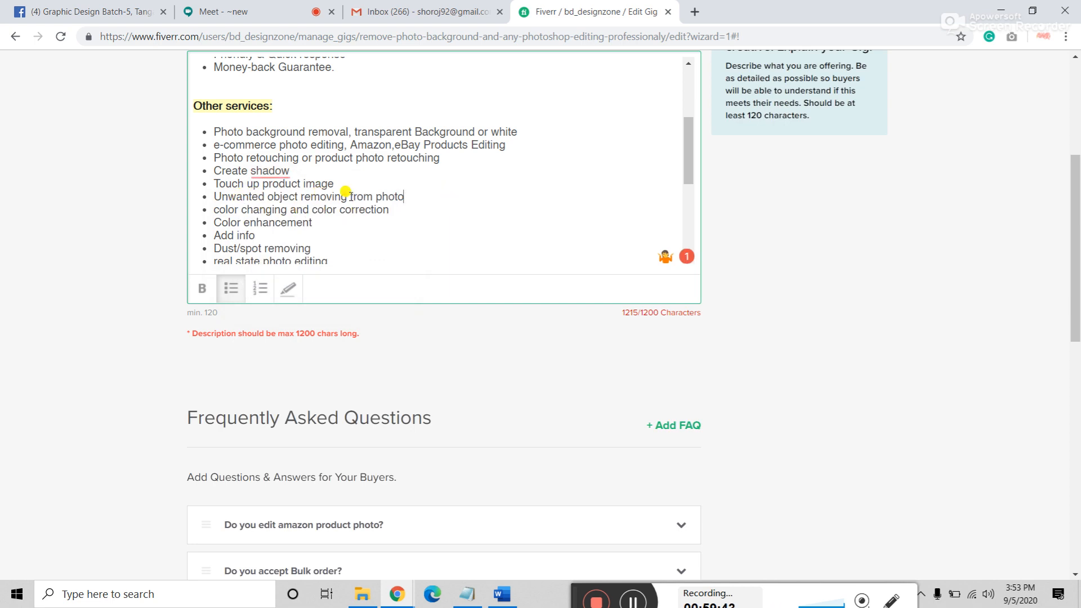
Step: Remove 'and faster delivery on time.' so the first bullet ends at 'the best possible rate'
scroll(350, 196, down, 5)
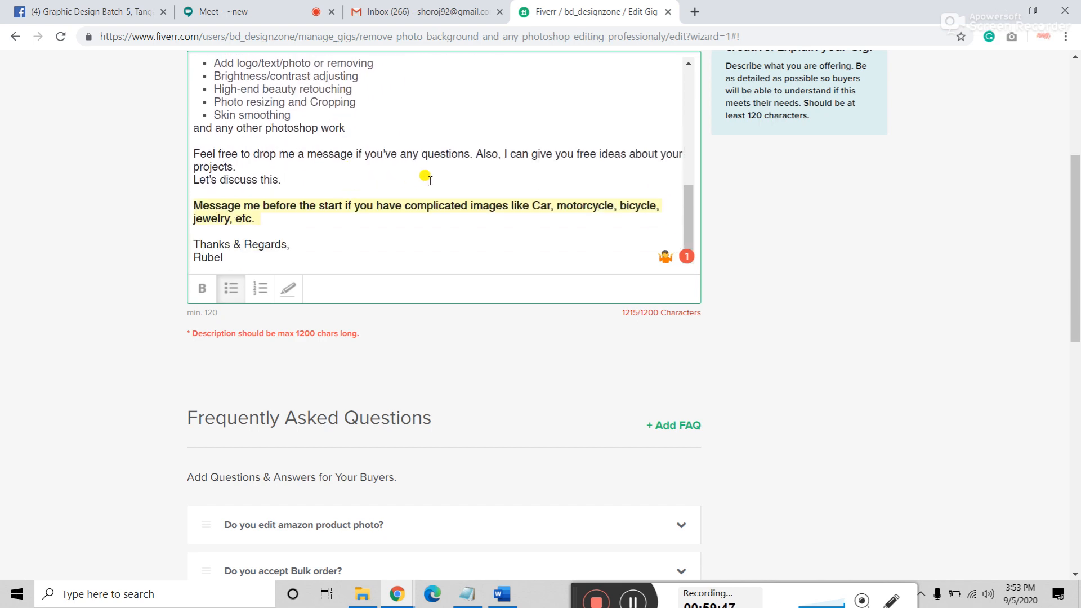
scroll(470, 164, up, 5)
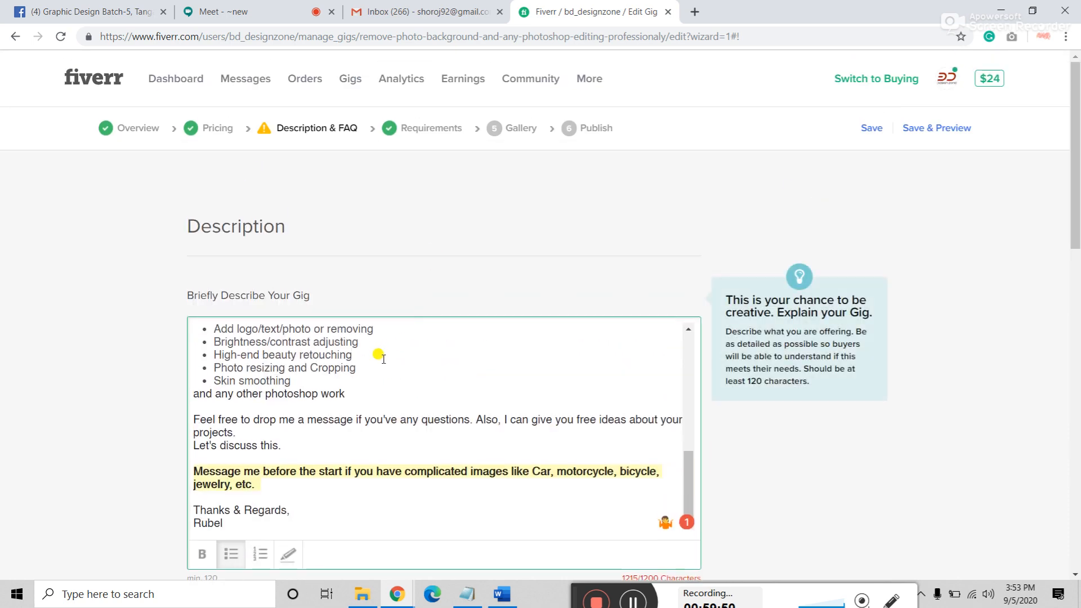
scroll(383, 359, up, 4)
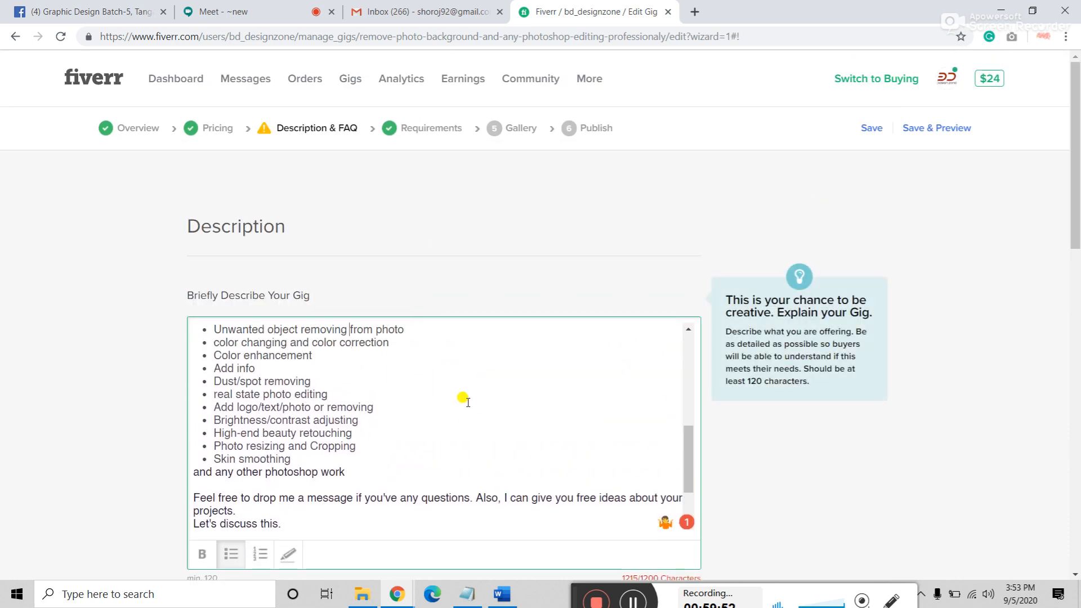
scroll(500, 409, up, 5)
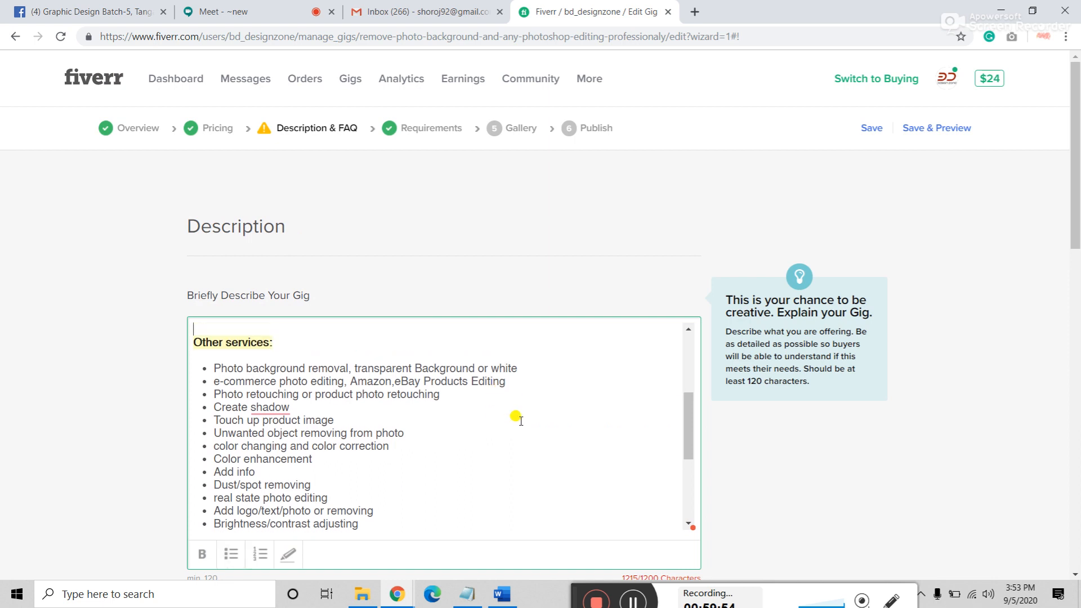
scroll(541, 445, up, 3)
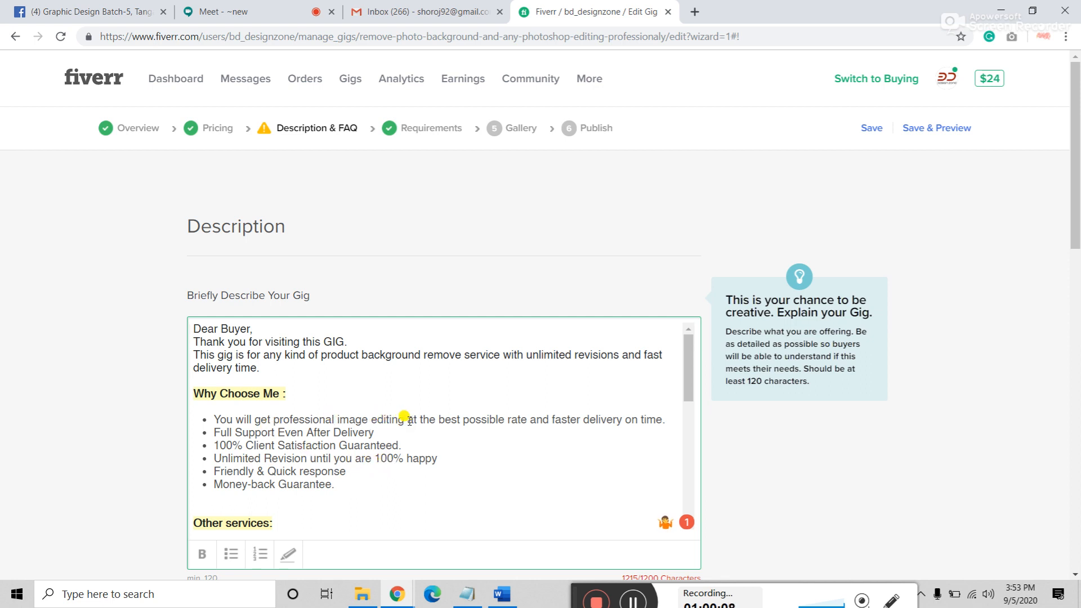
drag(408, 420, 503, 423)
drag(629, 419, 662, 424)
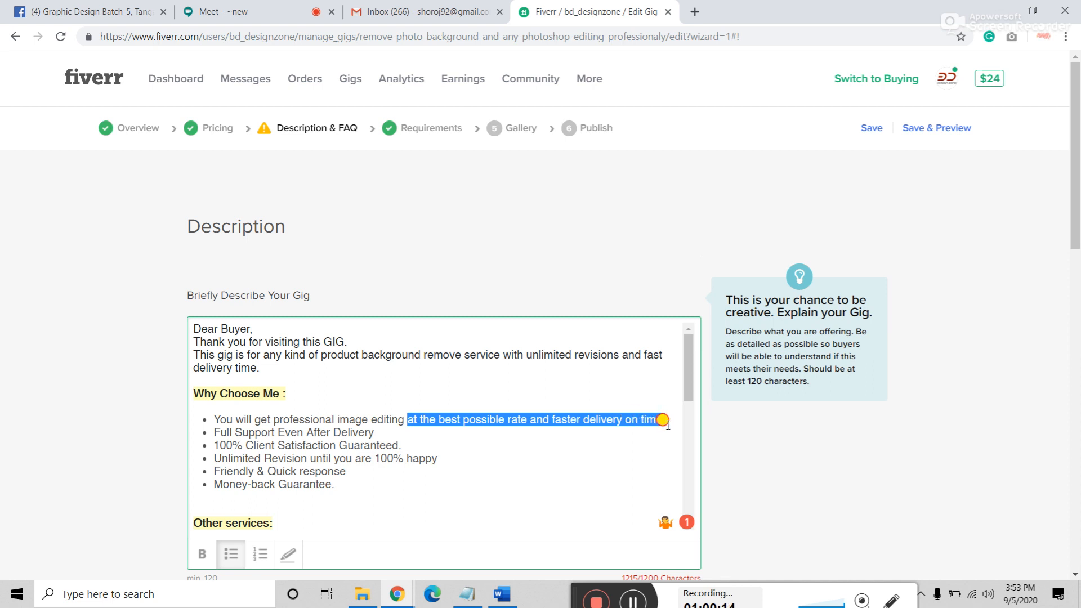
click(466, 434)
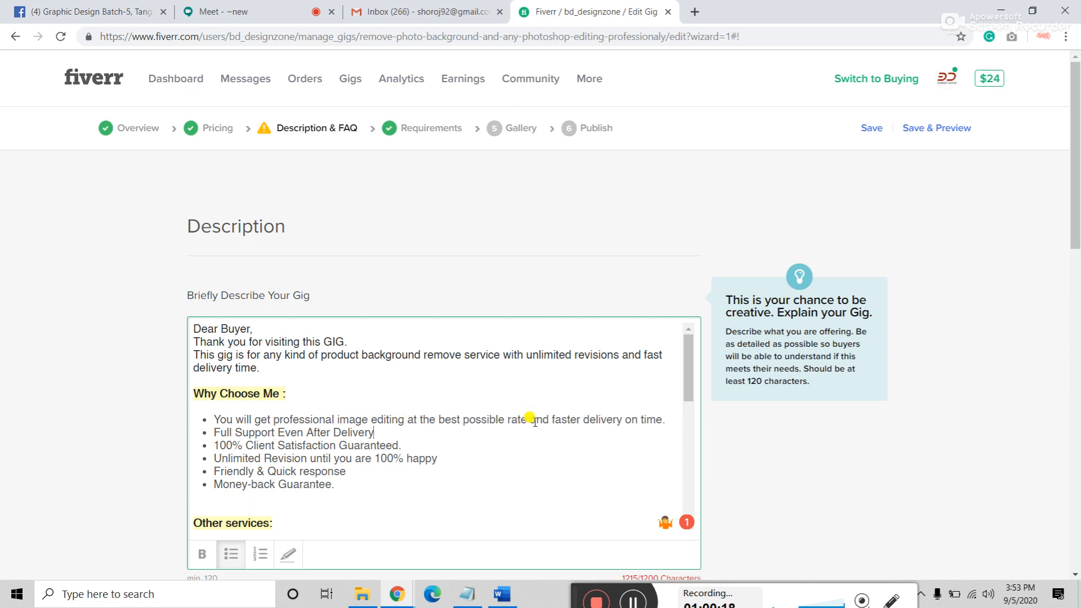
drag(529, 420, 677, 424)
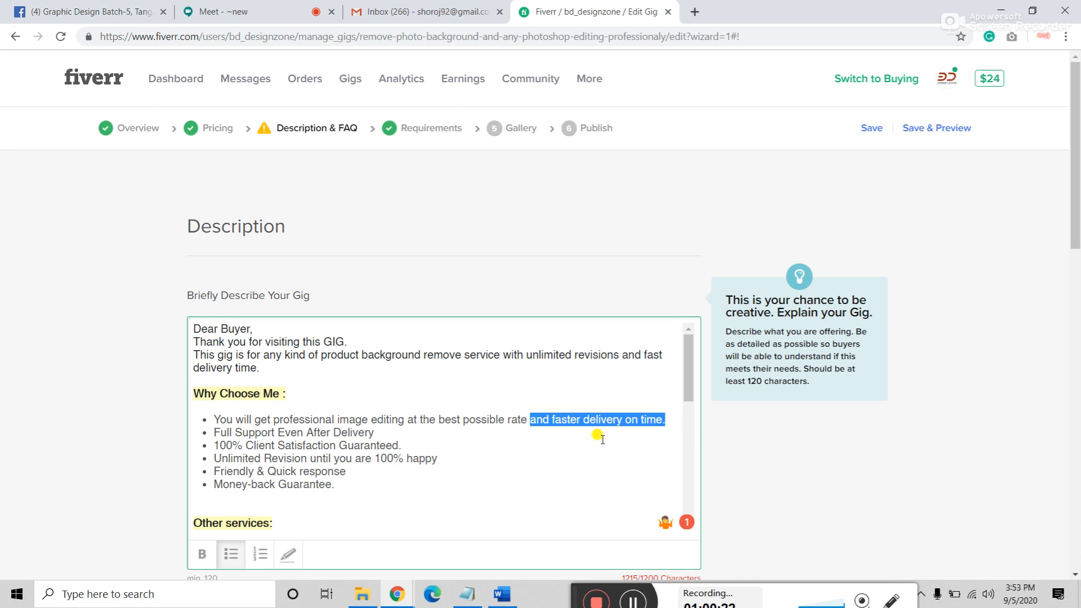
key(BackSpace)
scroll(572, 427, down, 1)
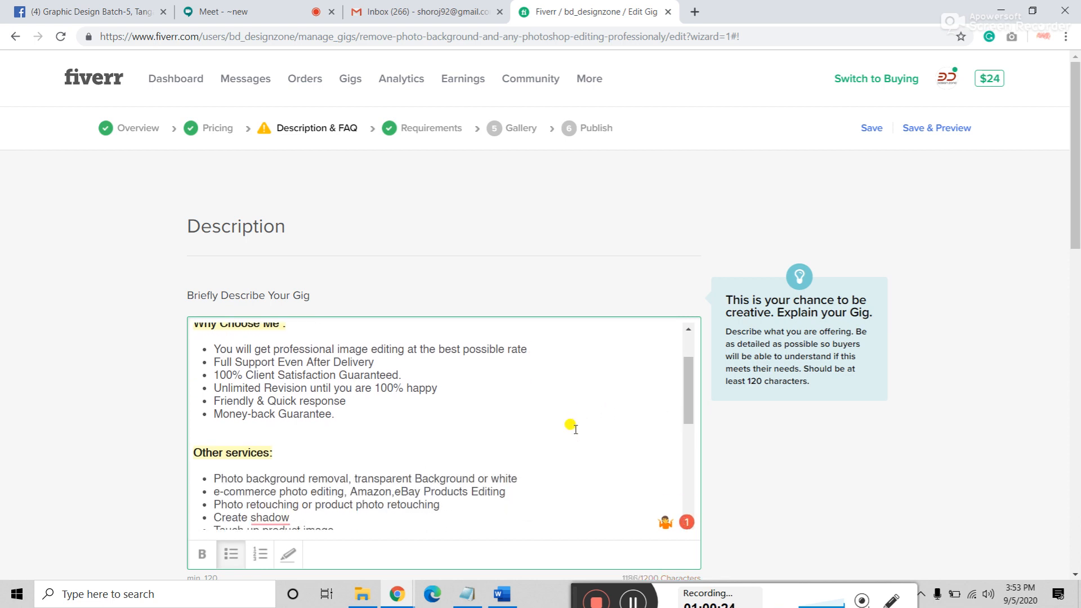
scroll(564, 422, up, 1)
scroll(563, 422, down, 5)
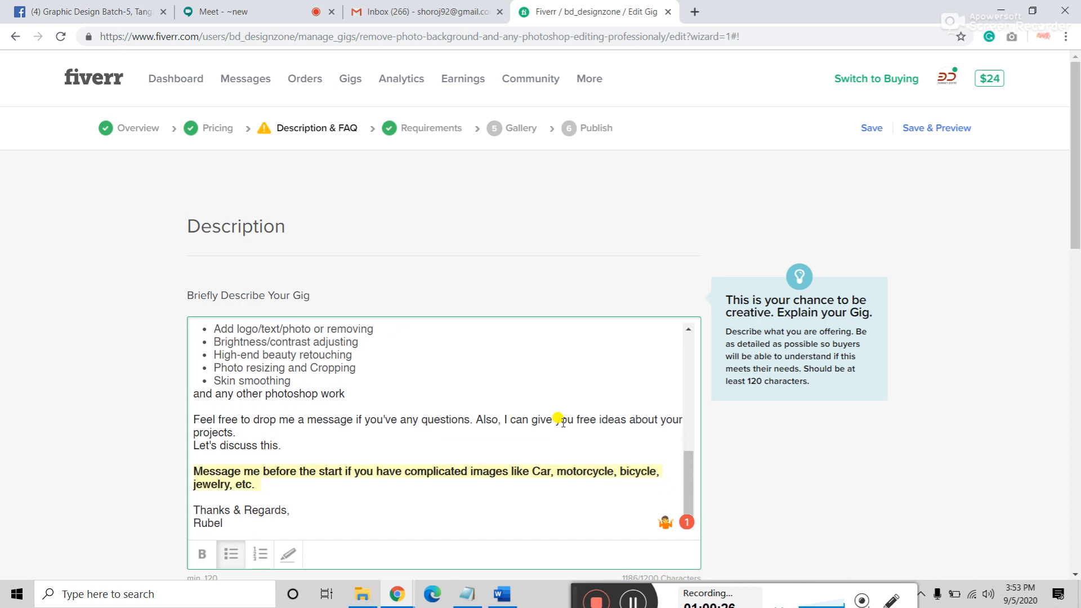
scroll(521, 403, down, 7)
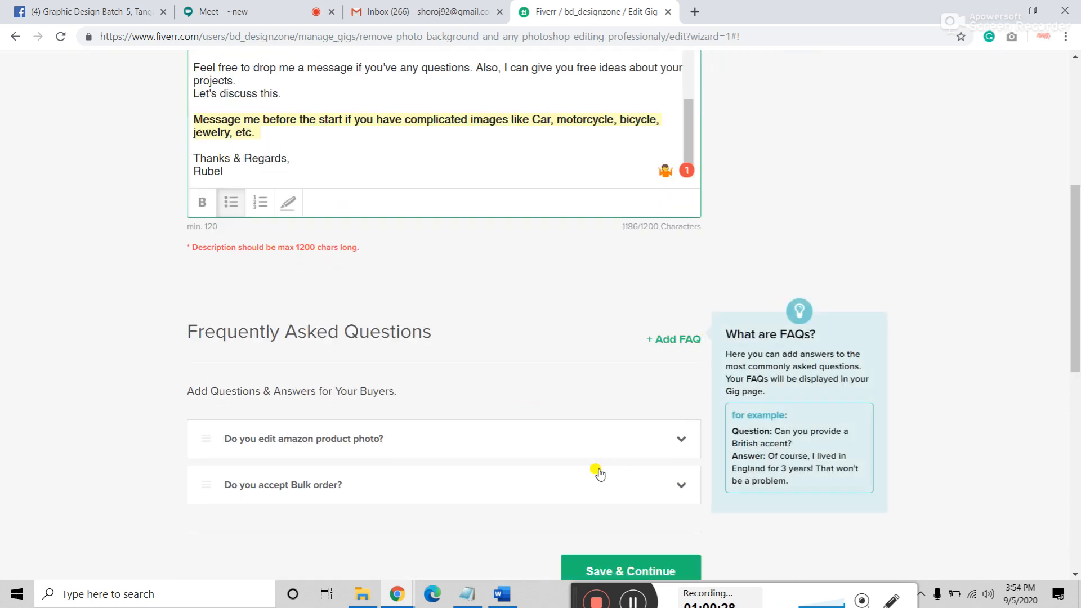
Step: Save the description and the buyer requirements to advance to the Gallery step
click(620, 437)
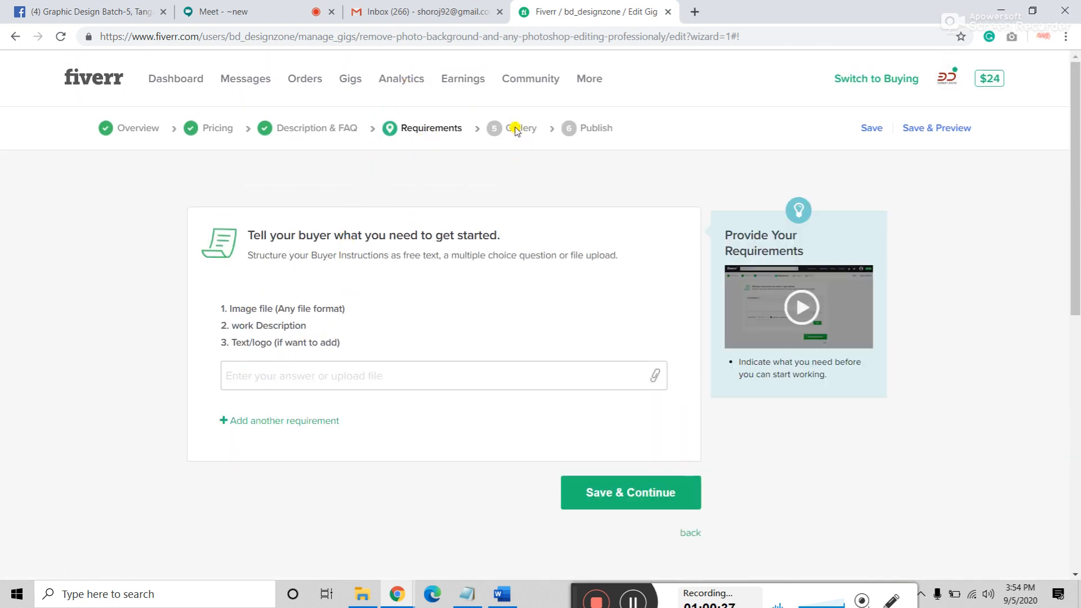
click(613, 493)
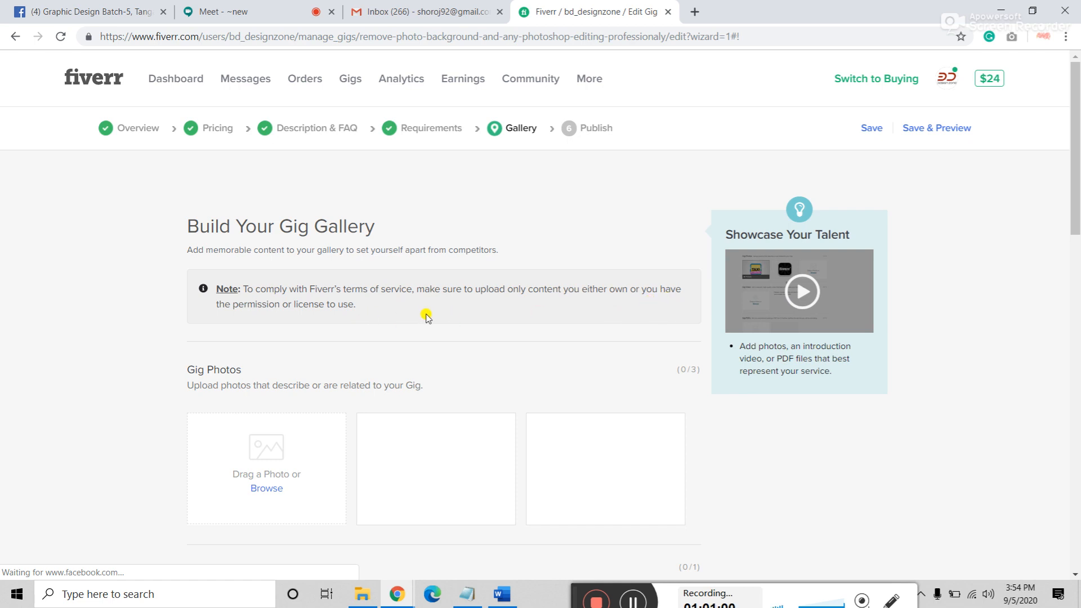
Step: Read through the gallery's licensing and terms-of-service notes
scroll(413, 310, down, 3)
scroll(388, 327, up, 2)
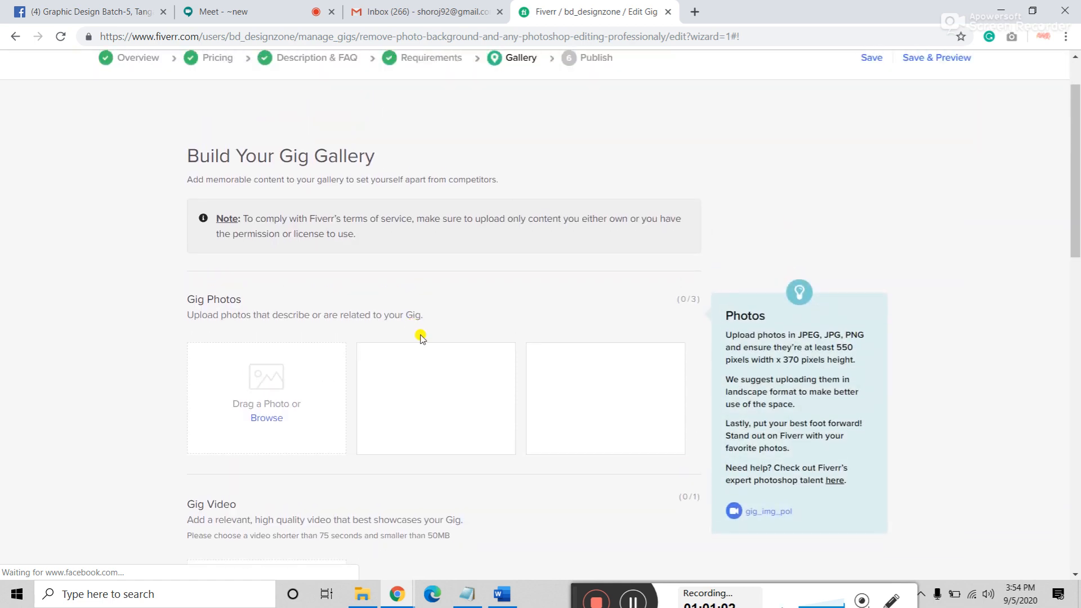
drag(297, 235, 362, 239)
click(362, 239)
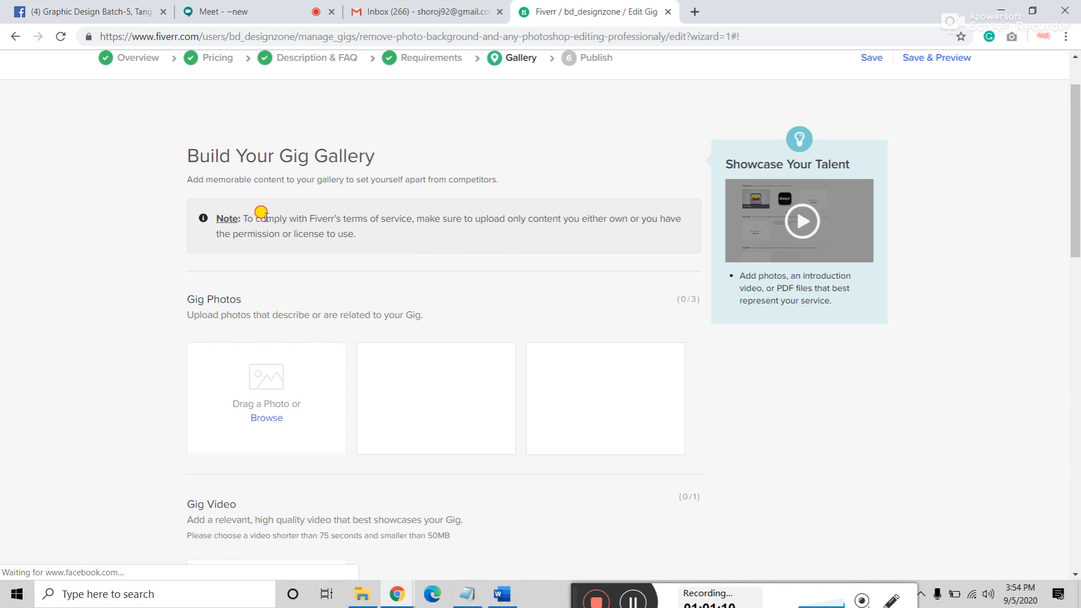
drag(261, 212, 364, 235)
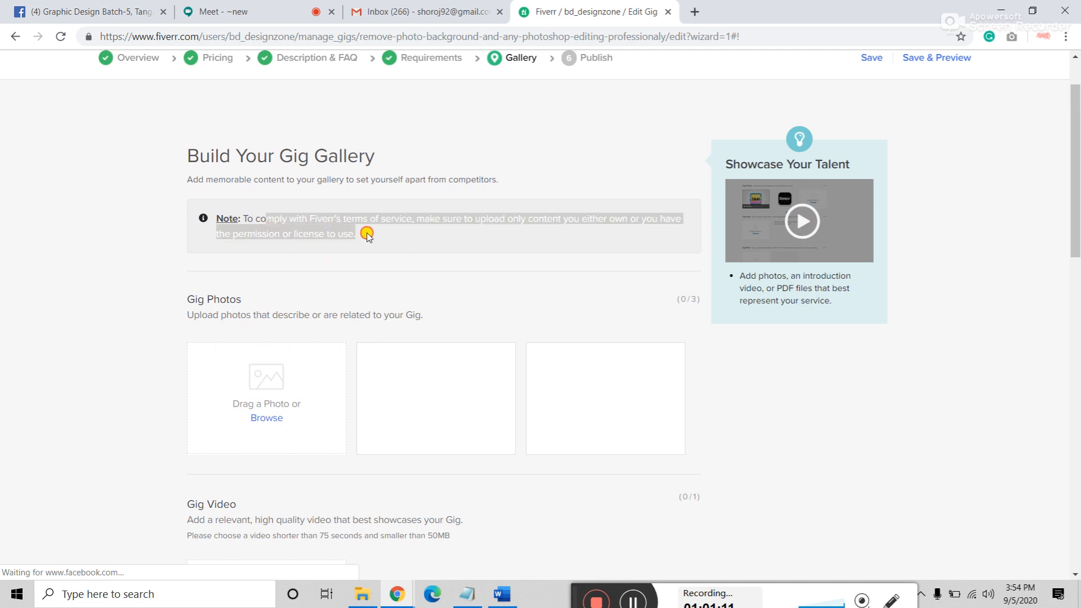
click(145, 317)
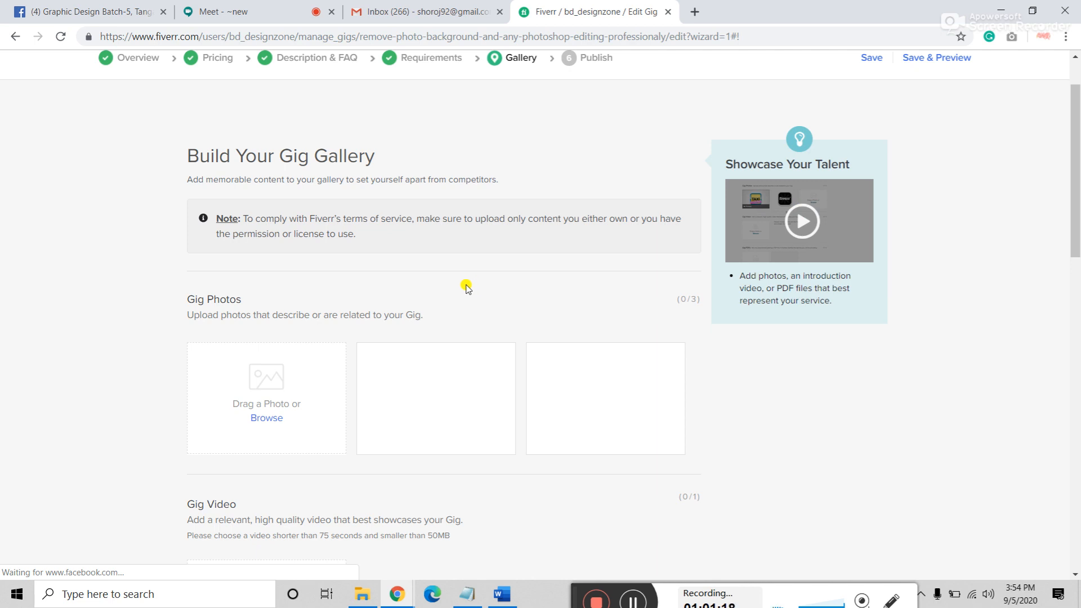
Step: Upload GIG (4), GIG (6) and GIG (5) into the three Gig Photos slots
click(267, 419)
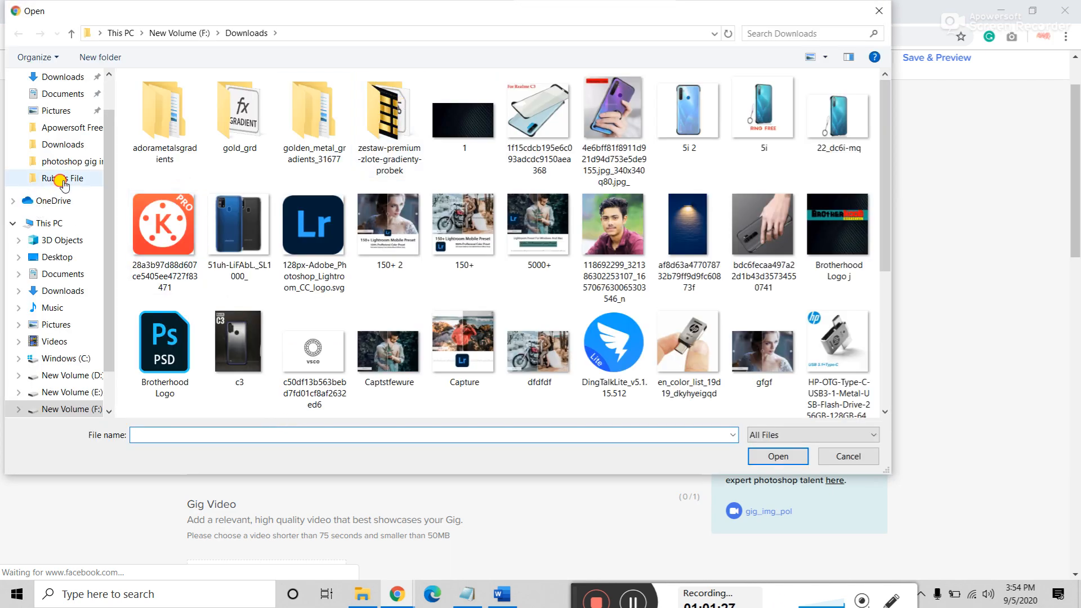
click(50, 177)
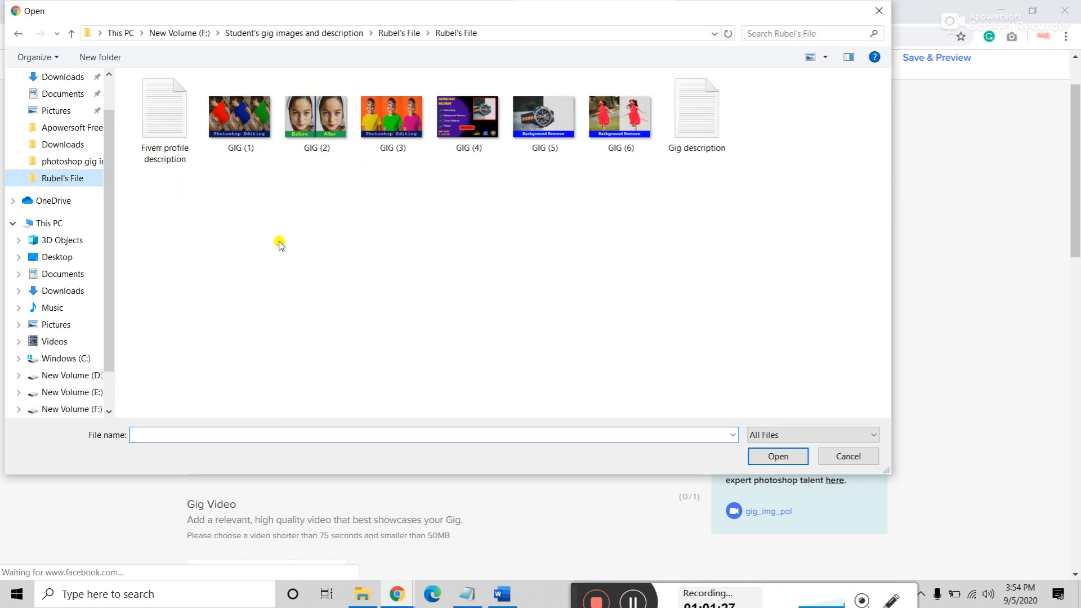
click(474, 126)
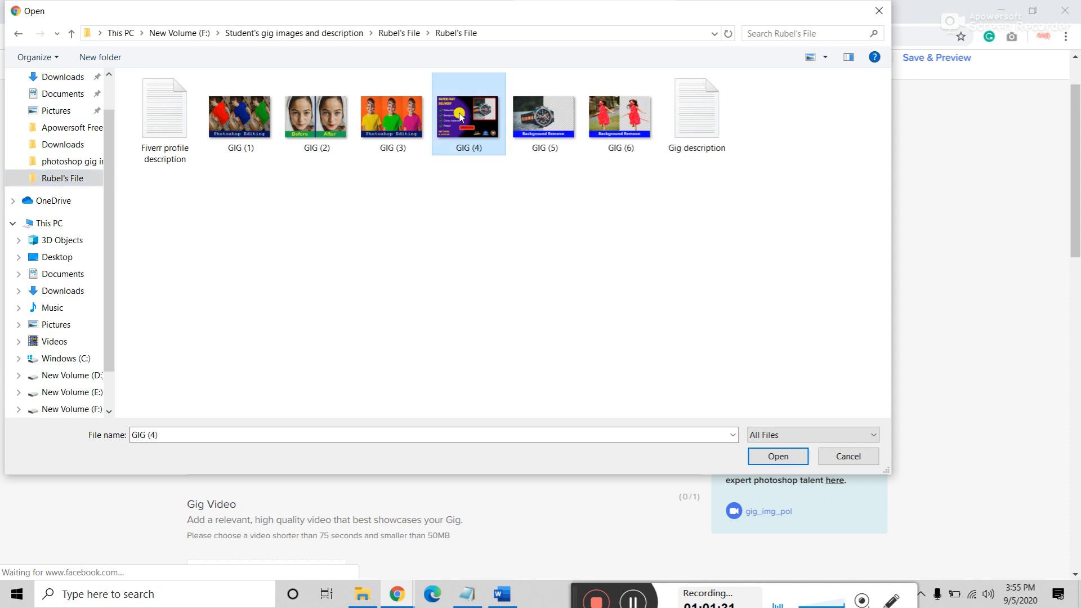
click(765, 464)
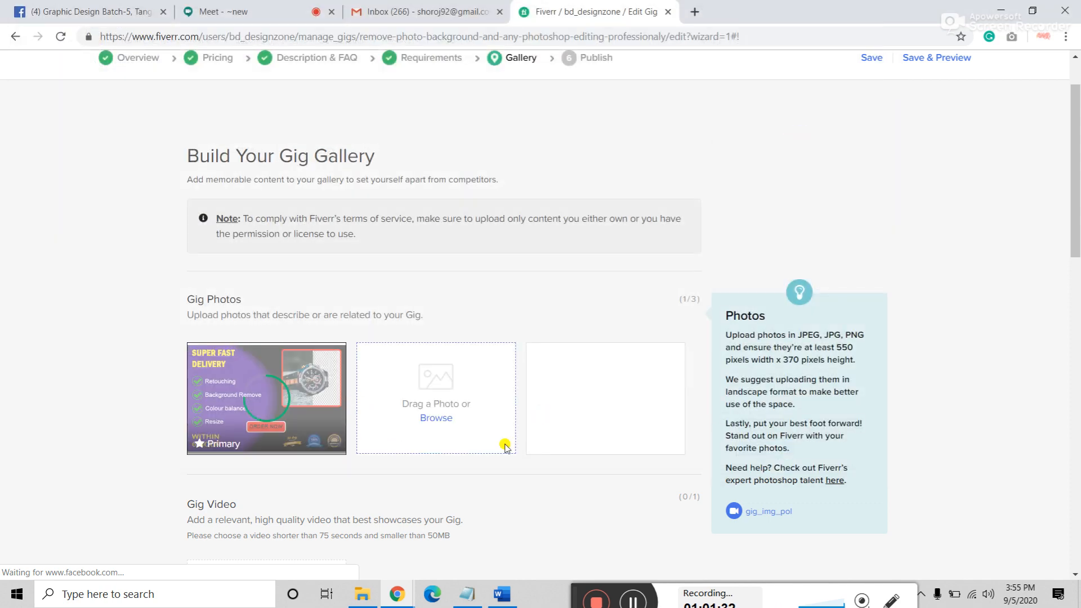
click(440, 418)
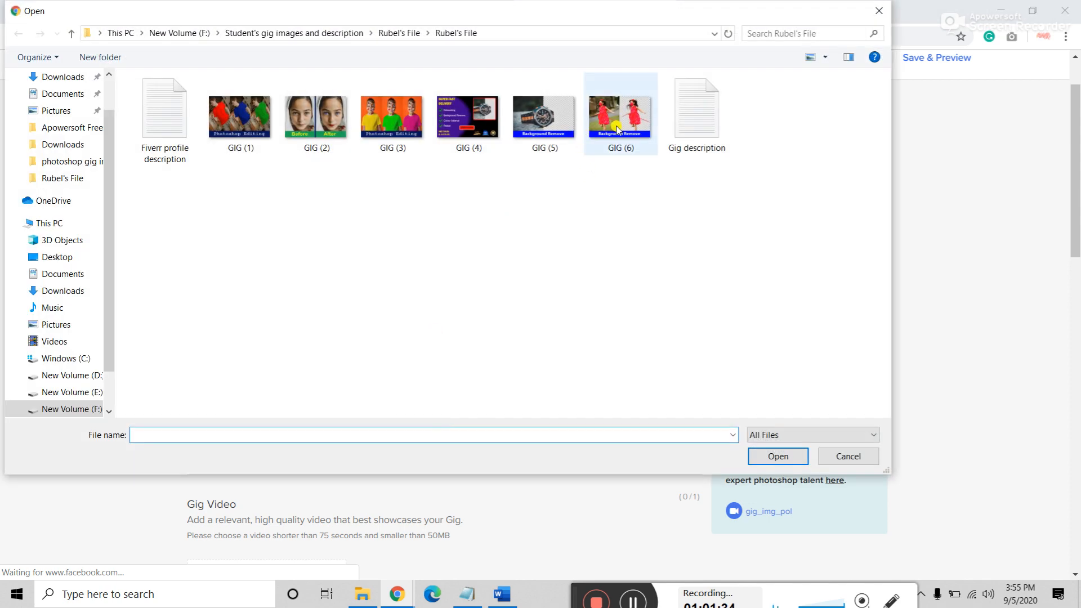
click(618, 128)
click(776, 456)
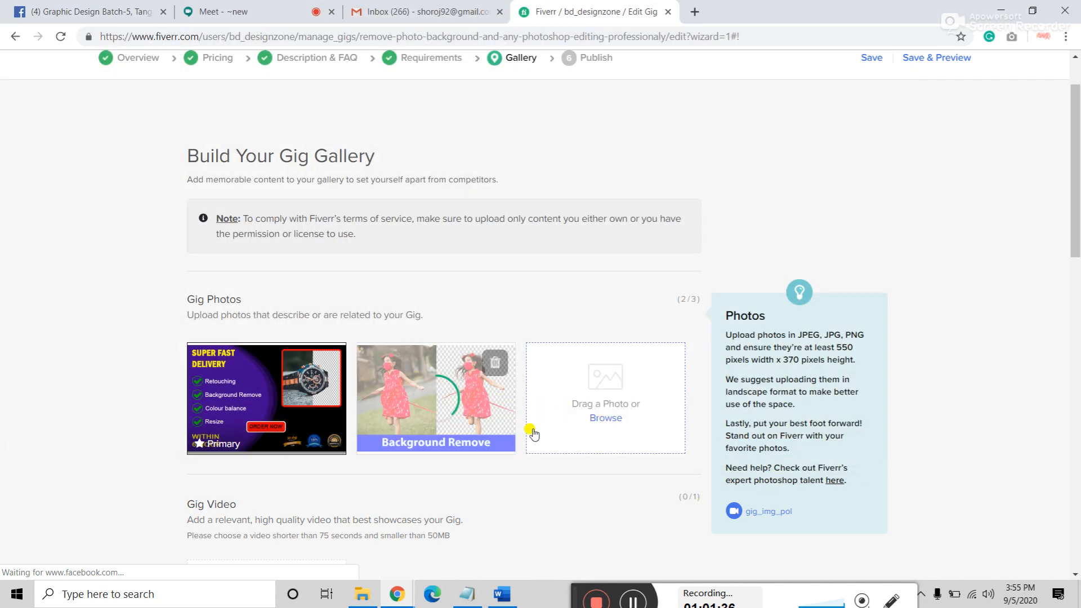
click(615, 419)
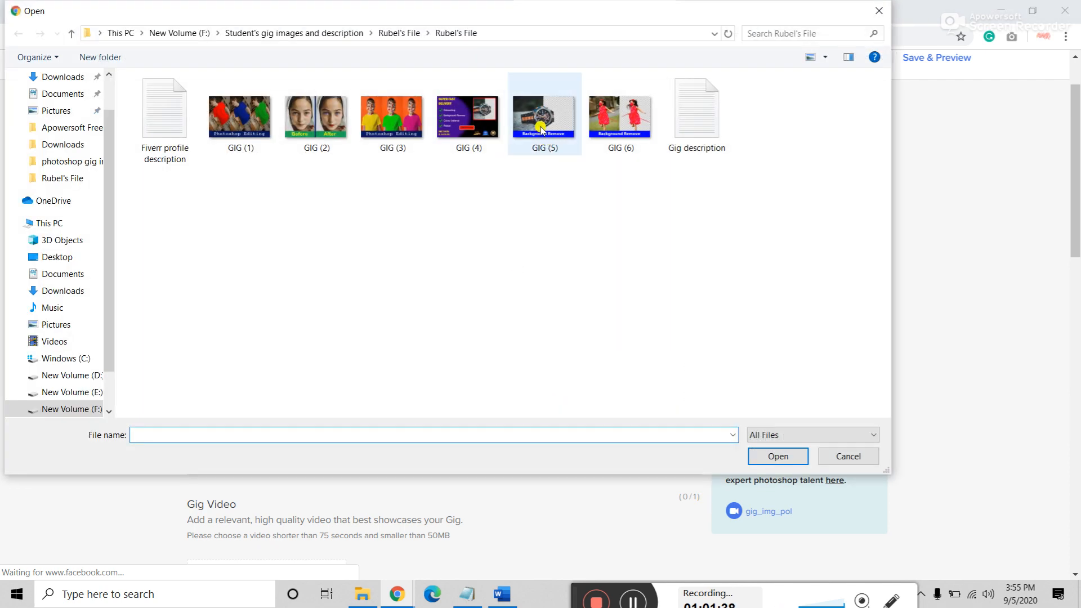
click(540, 128)
click(774, 455)
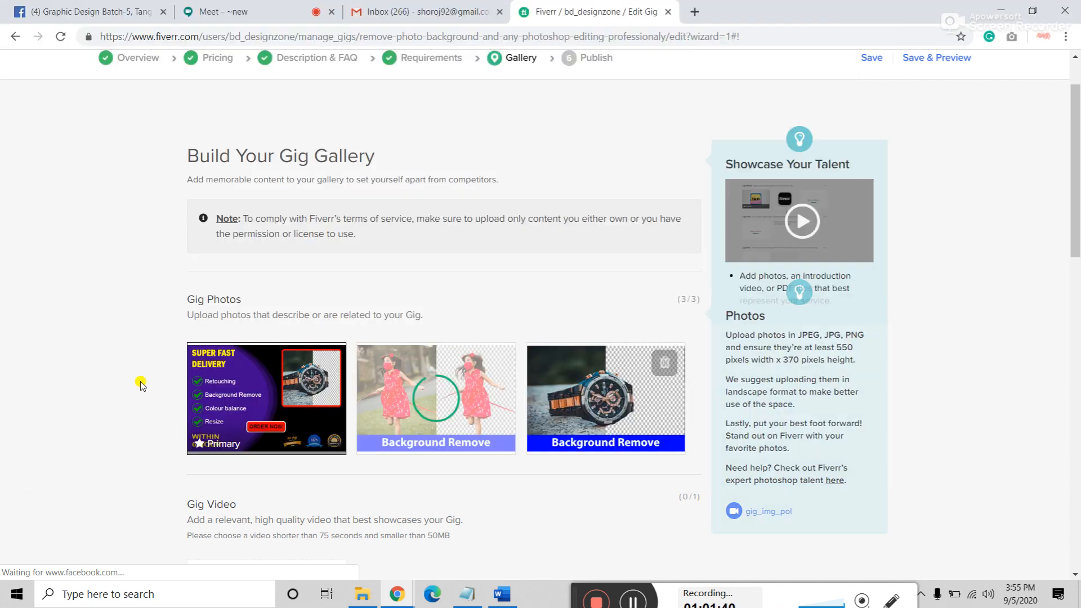
scroll(141, 385, down, 5)
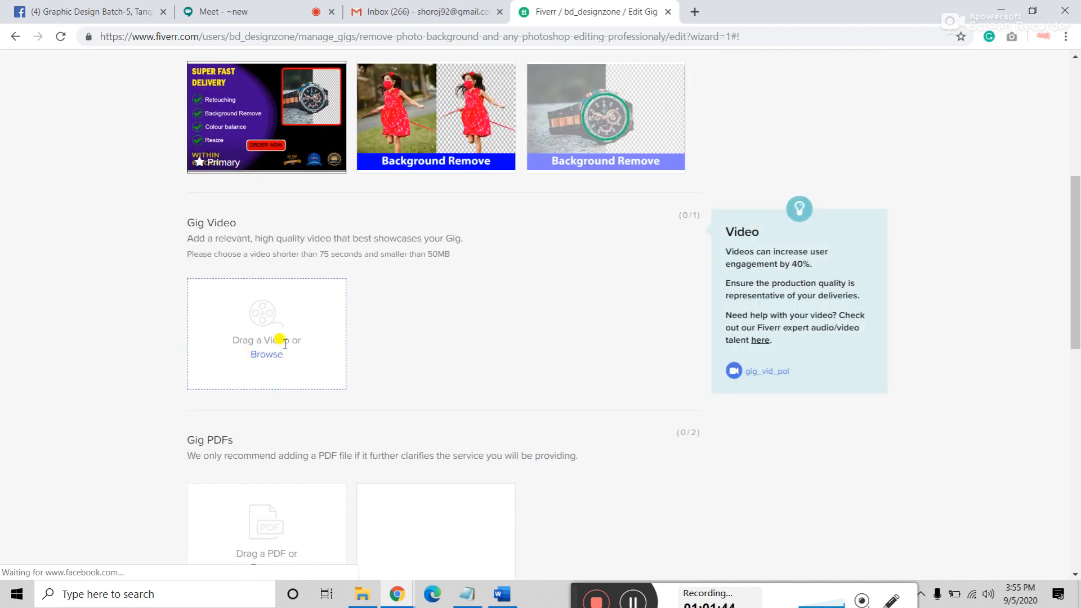
Step: Declare the gallery materials as your own work and save the gallery
scroll(284, 342, down, 3)
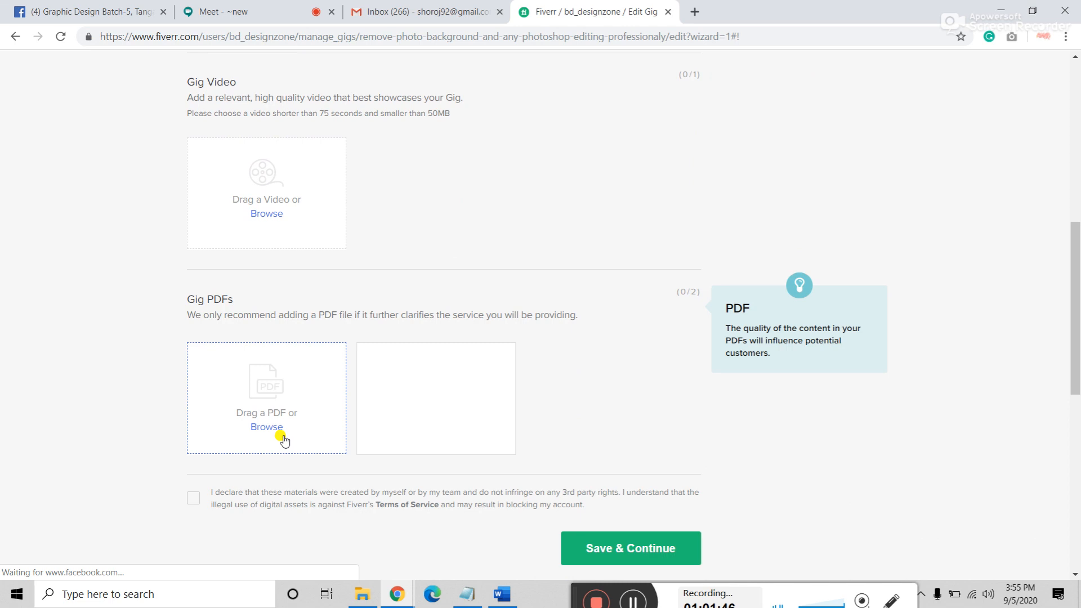
click(194, 499)
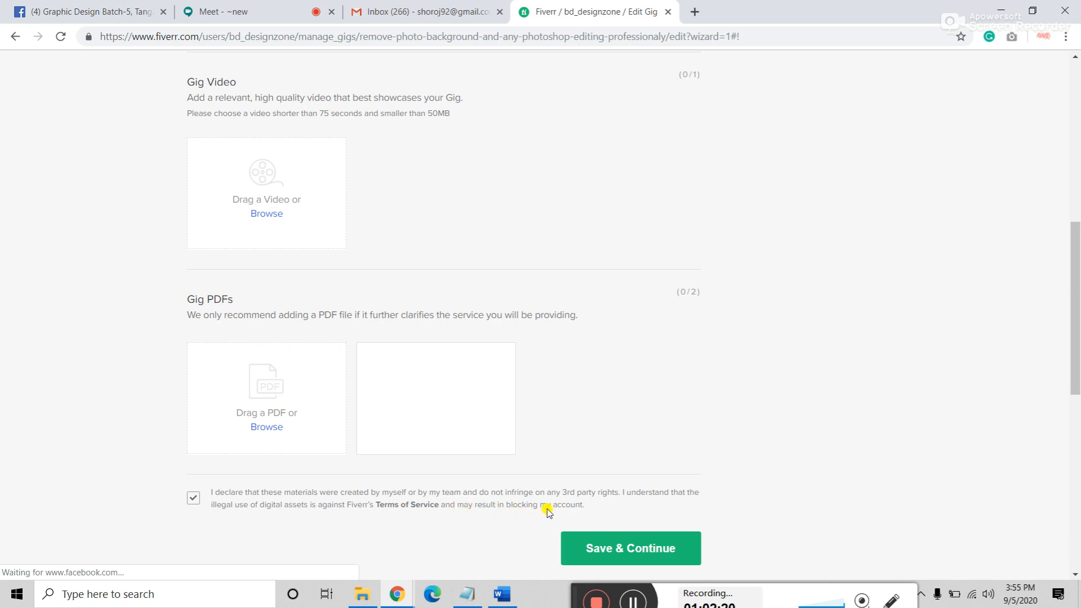
scroll(547, 511, up, 6)
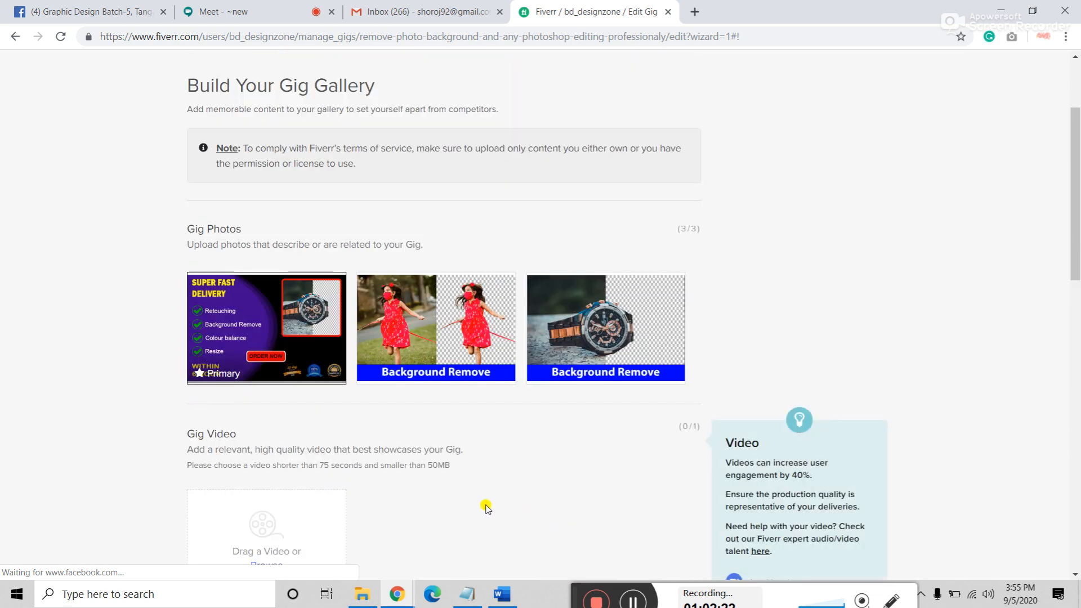
scroll(488, 508, up, 3)
scroll(56, 366, down, 11)
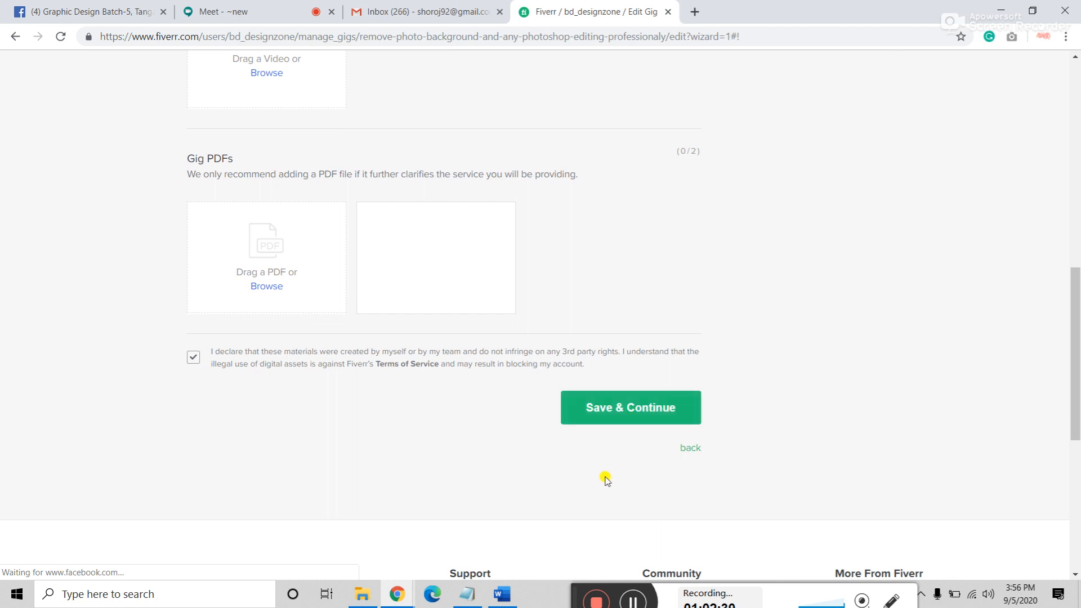
click(632, 415)
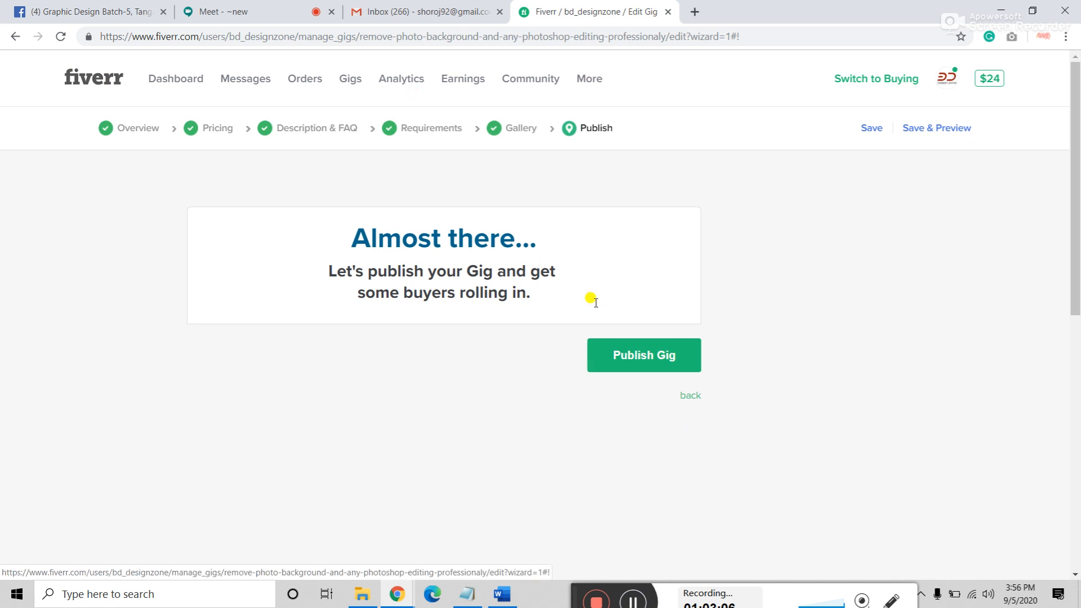
click(989, 595)
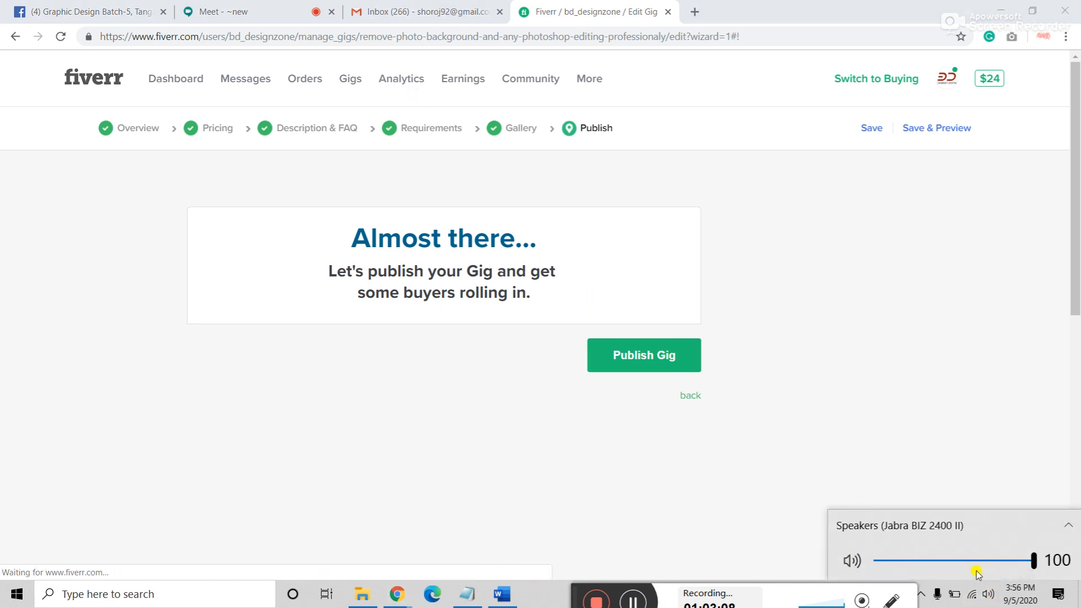
click(231, 11)
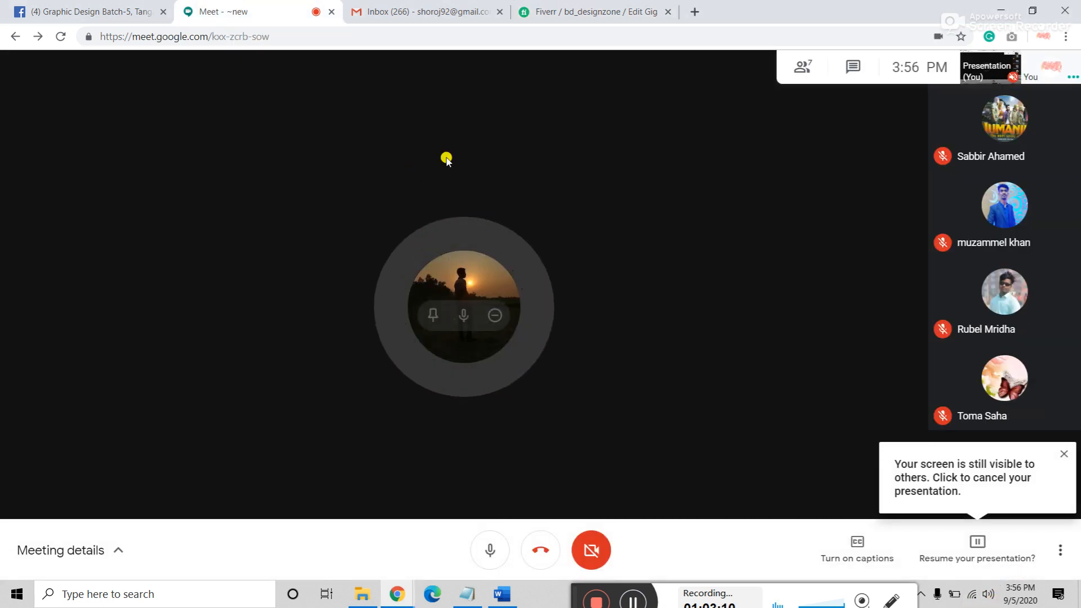
click(584, 12)
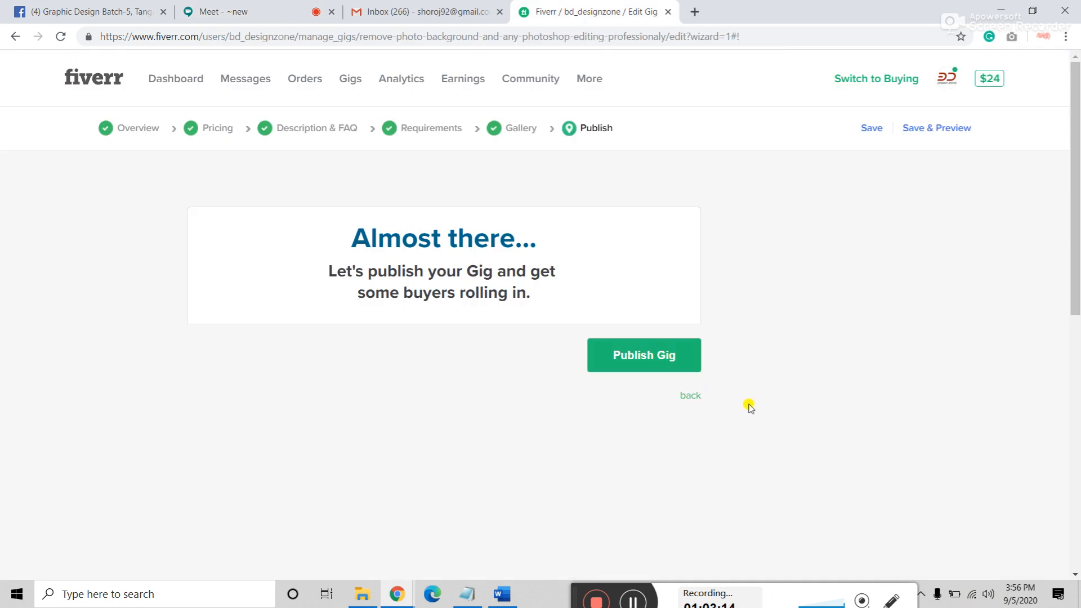
click(225, 12)
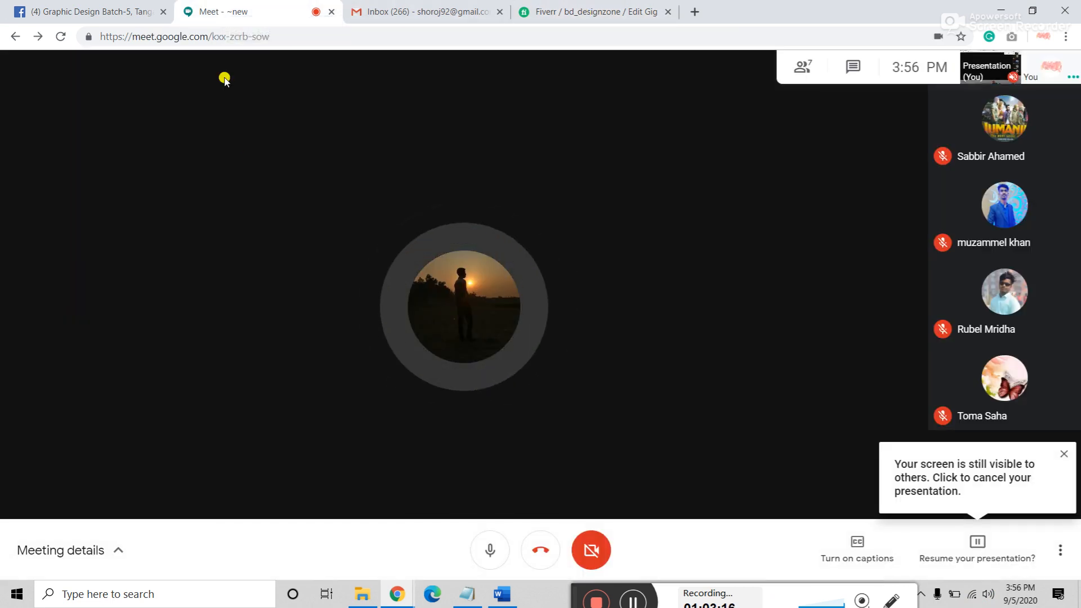
click(601, 12)
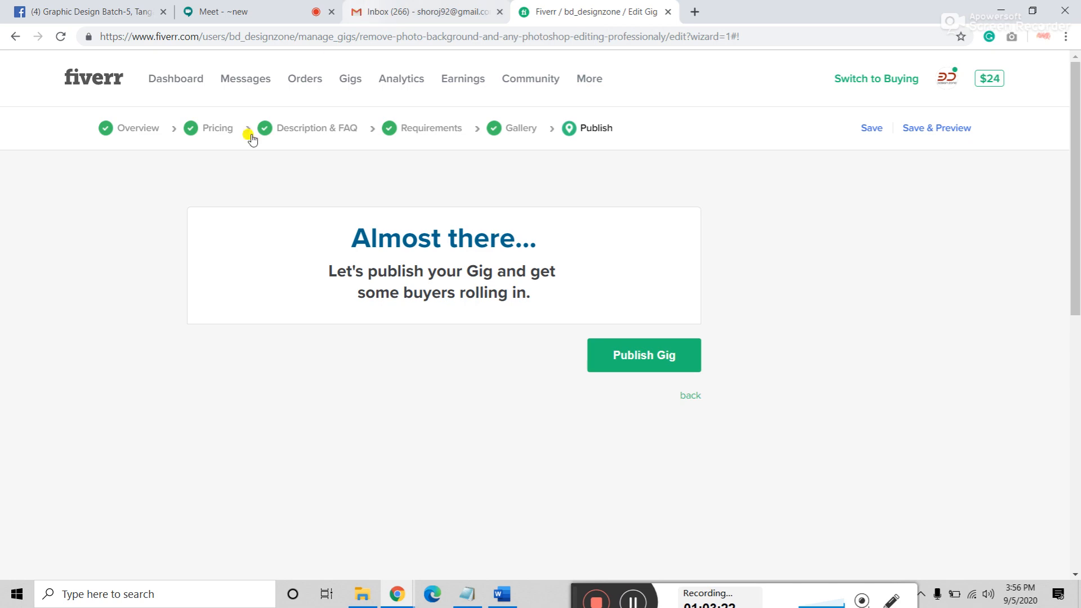
Step: Review the Gallery step's photos, then go to the Gigs management page
click(515, 130)
scroll(262, 444, down, 12)
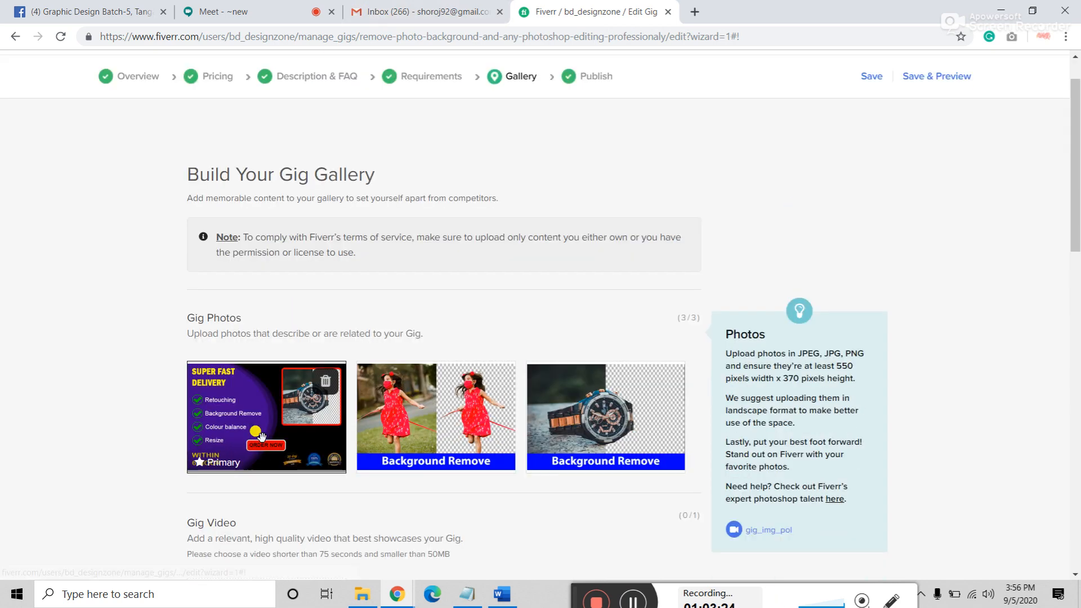
scroll(261, 439, up, 4)
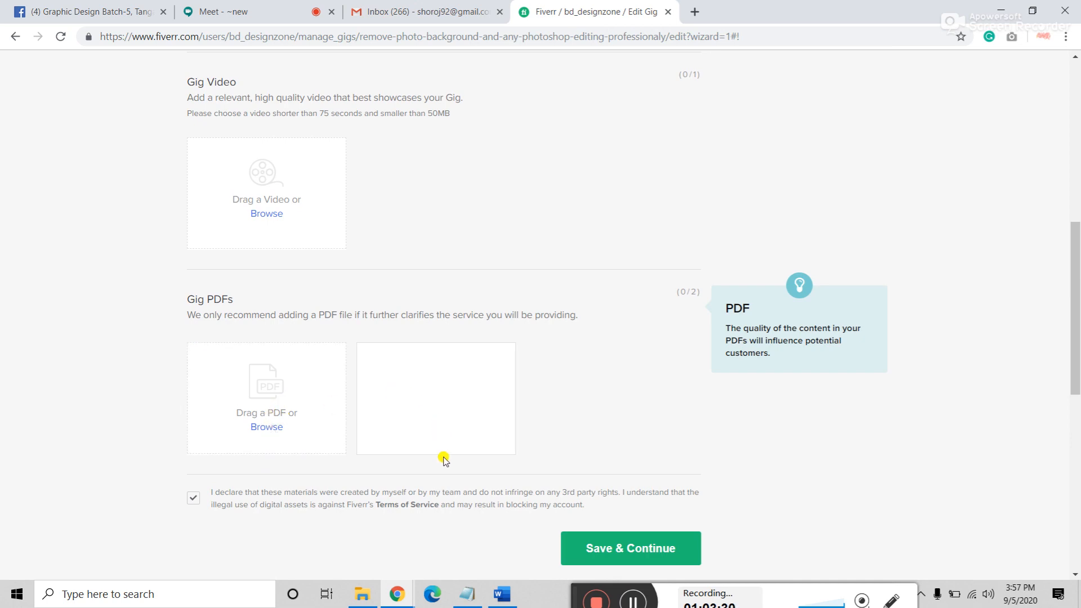
scroll(442, 451, up, 8)
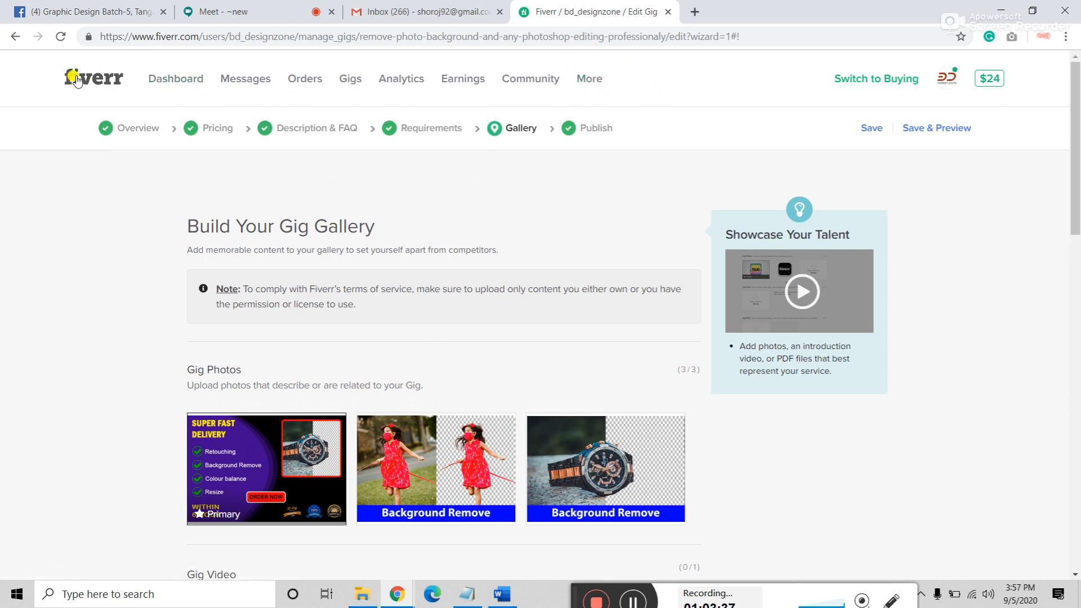
click(350, 80)
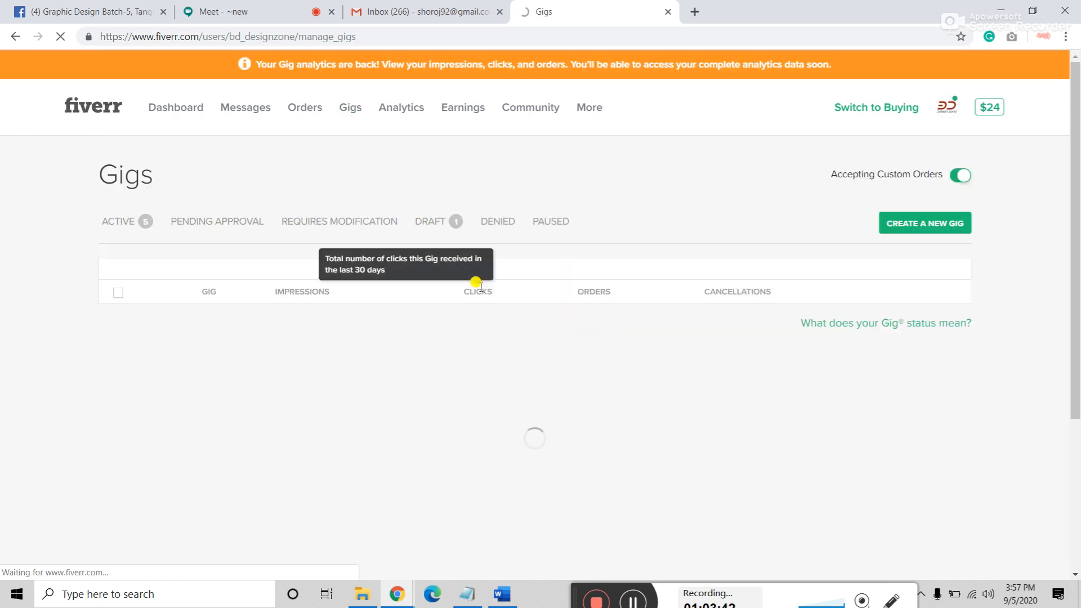
Step: Filter the Gigs list to drafts, checking the Google Meet call in between
click(426, 224)
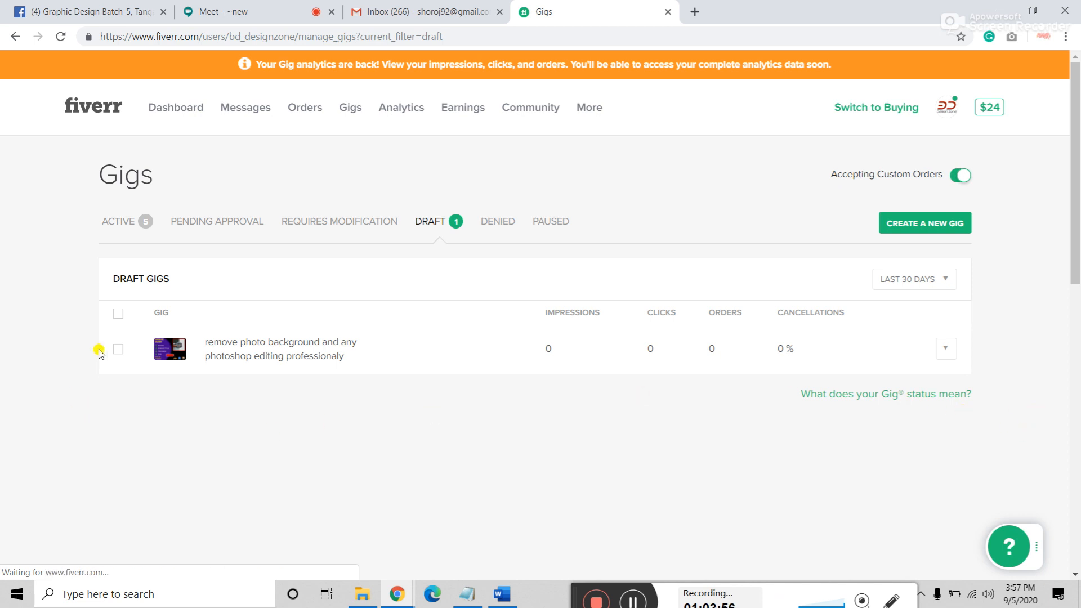
click(236, 9)
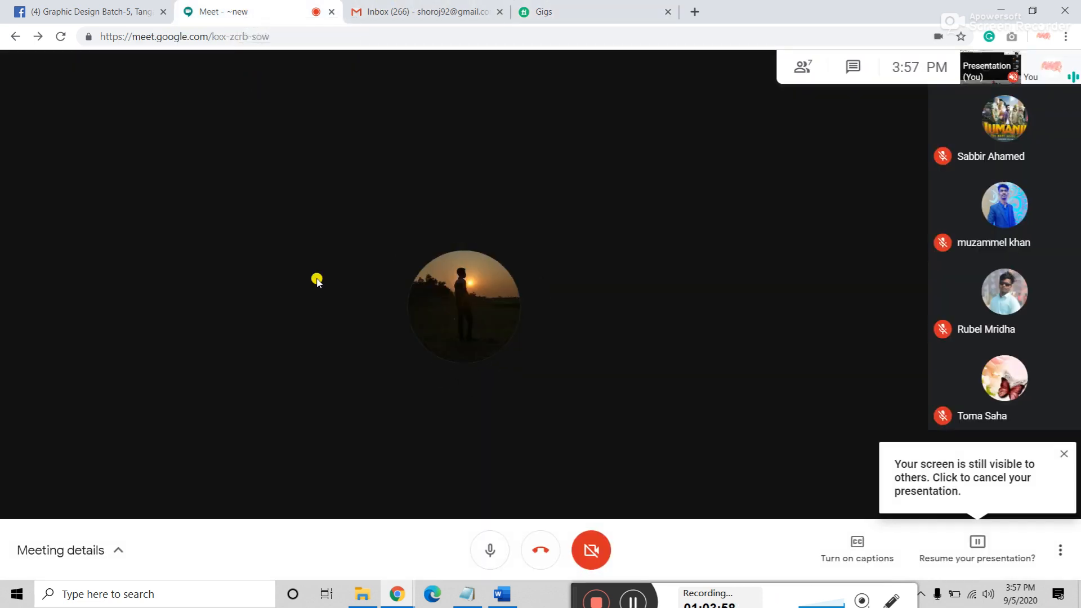
click(560, 13)
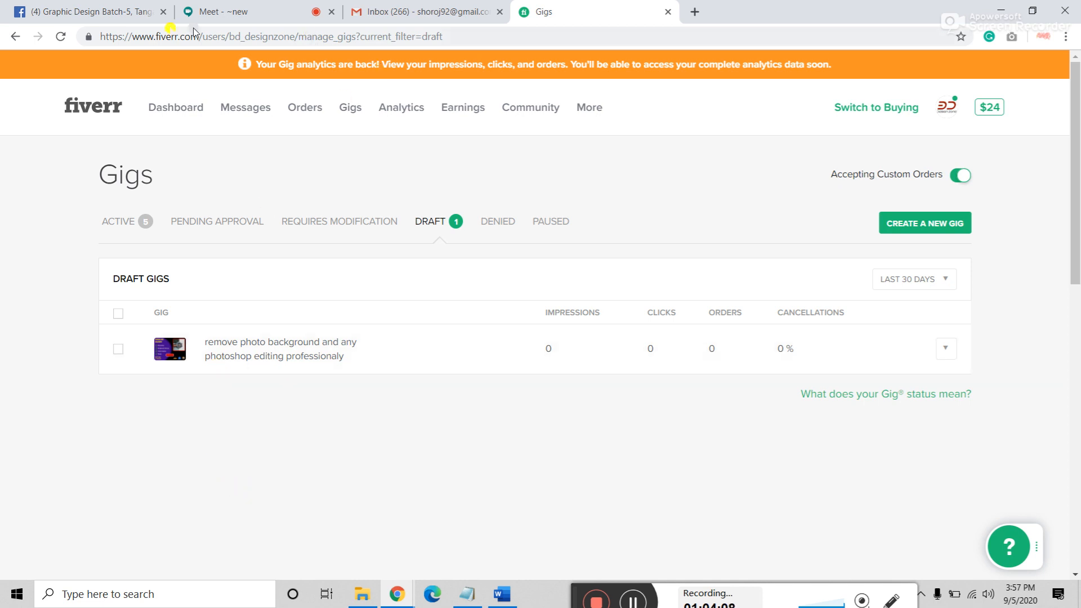
click(251, 14)
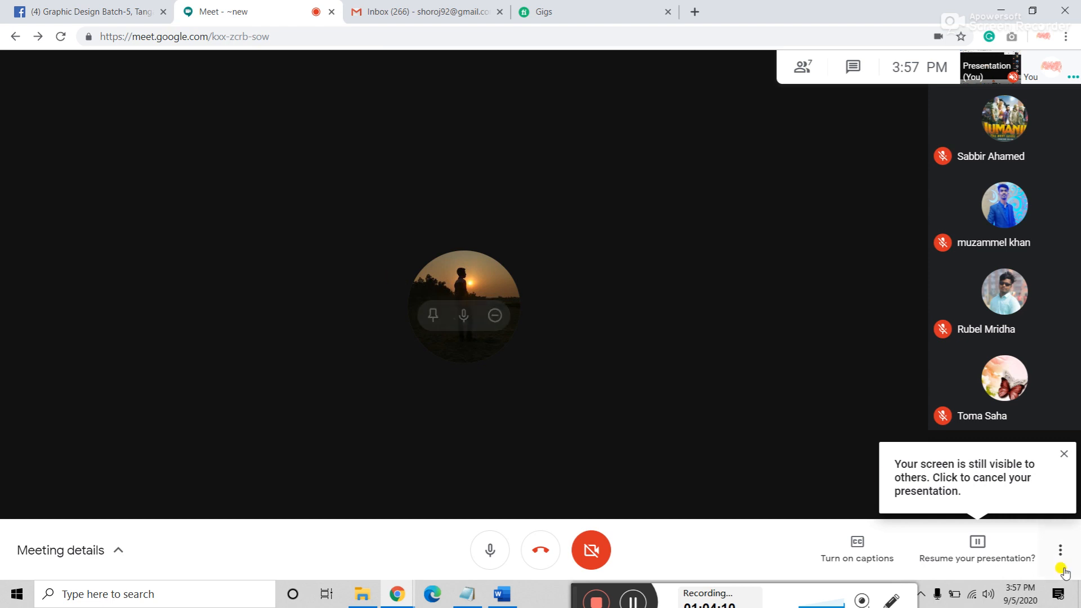
click(1065, 455)
mouse_move(1001, 425)
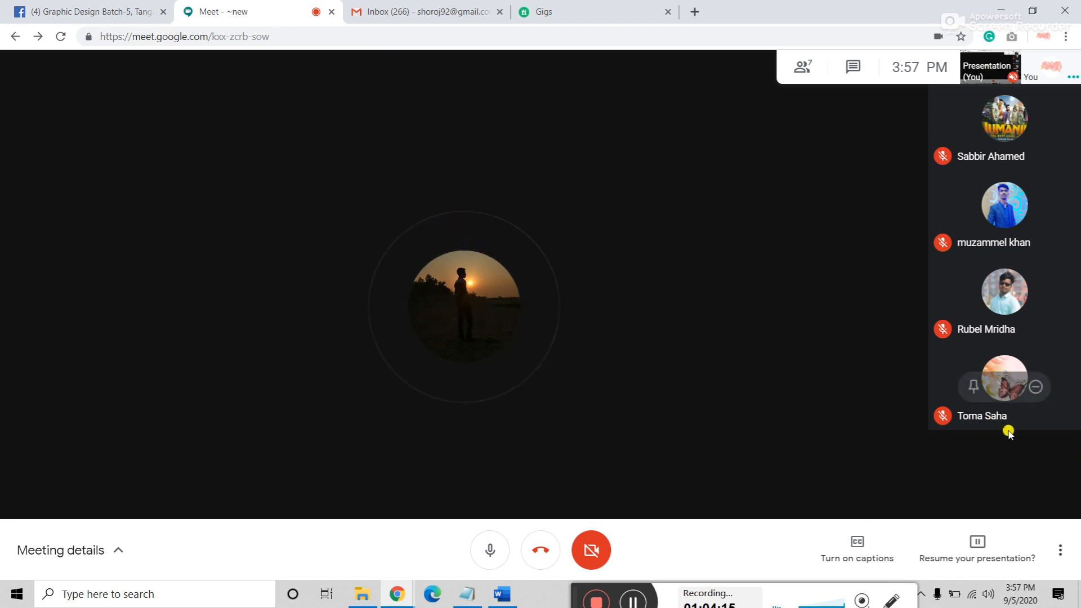
click(539, 11)
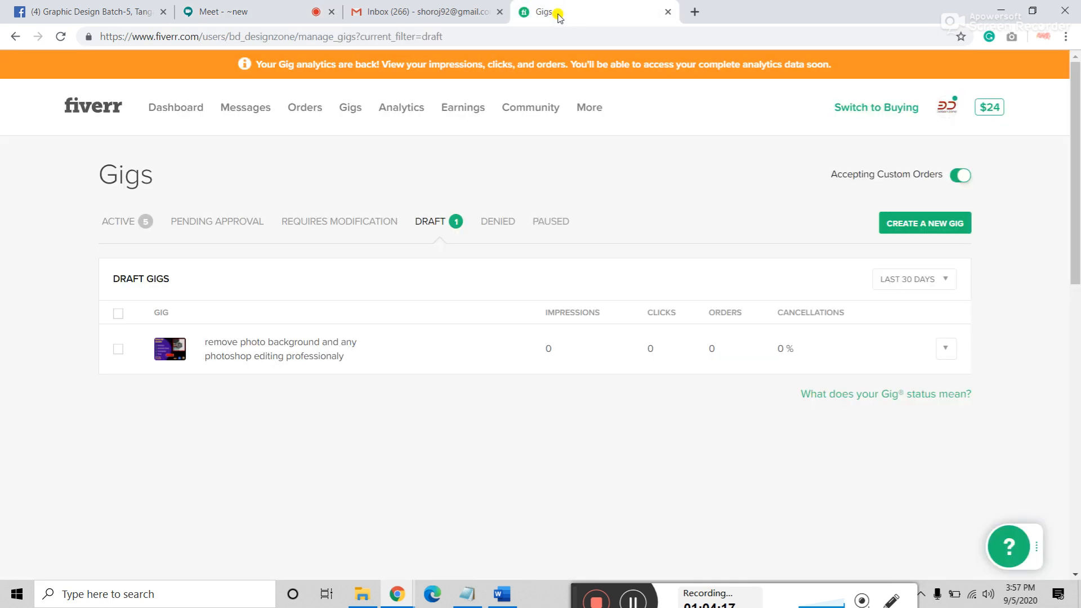
Step: Delete the background-removal draft gig, confirm with OK, and return to the seller dashboard
click(117, 353)
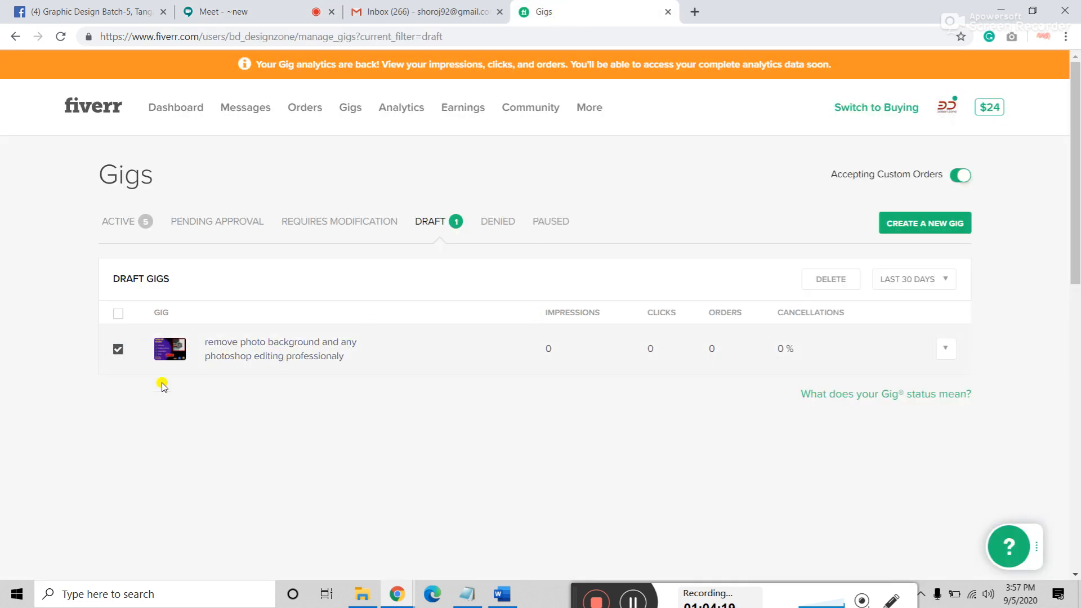
click(117, 353)
click(217, 10)
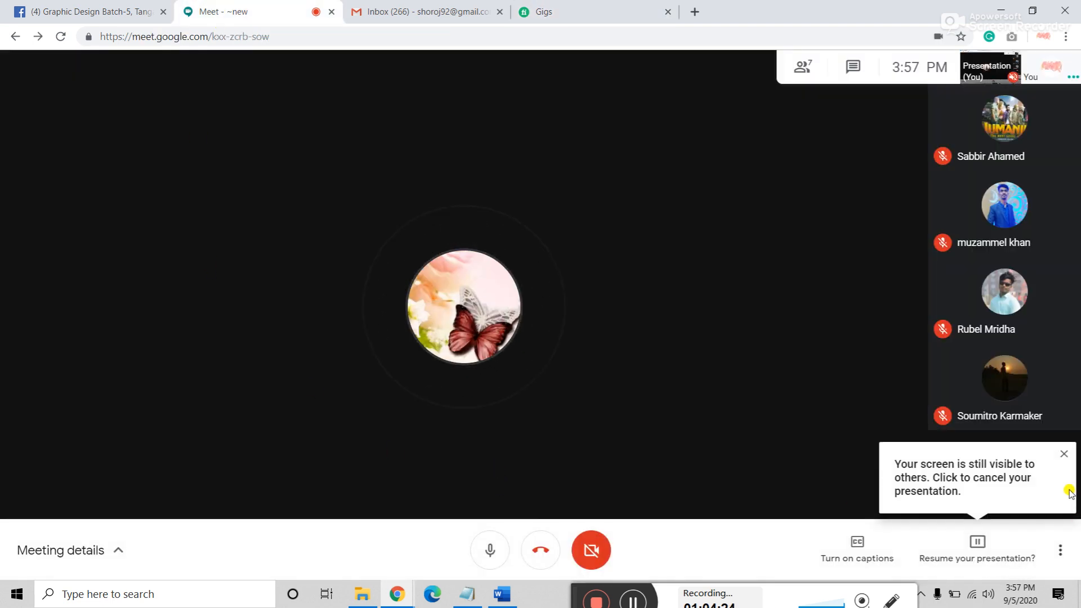
click(1072, 453)
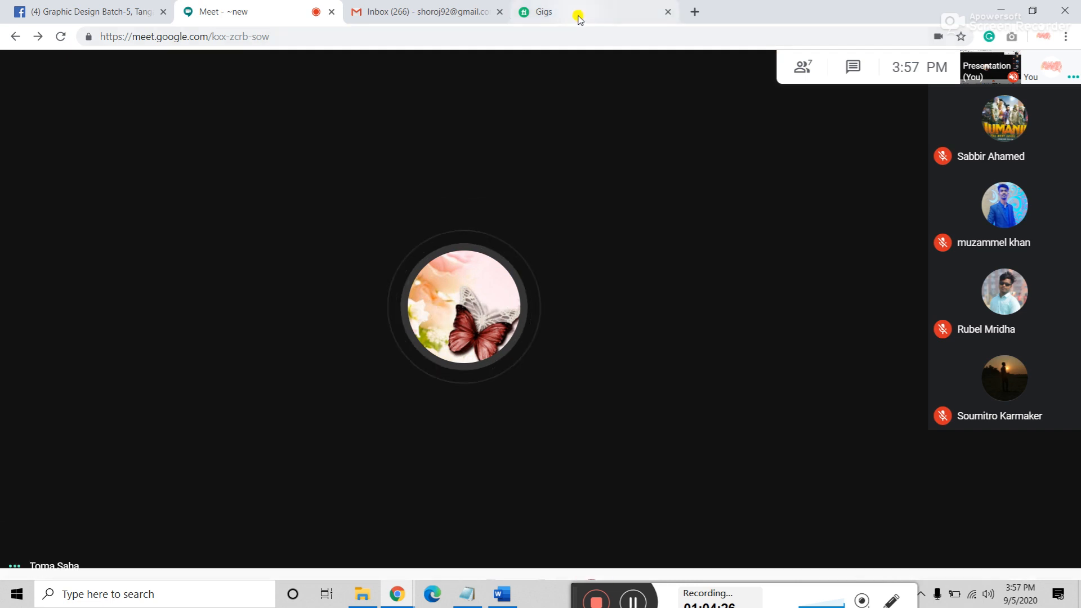
click(574, 14)
click(117, 350)
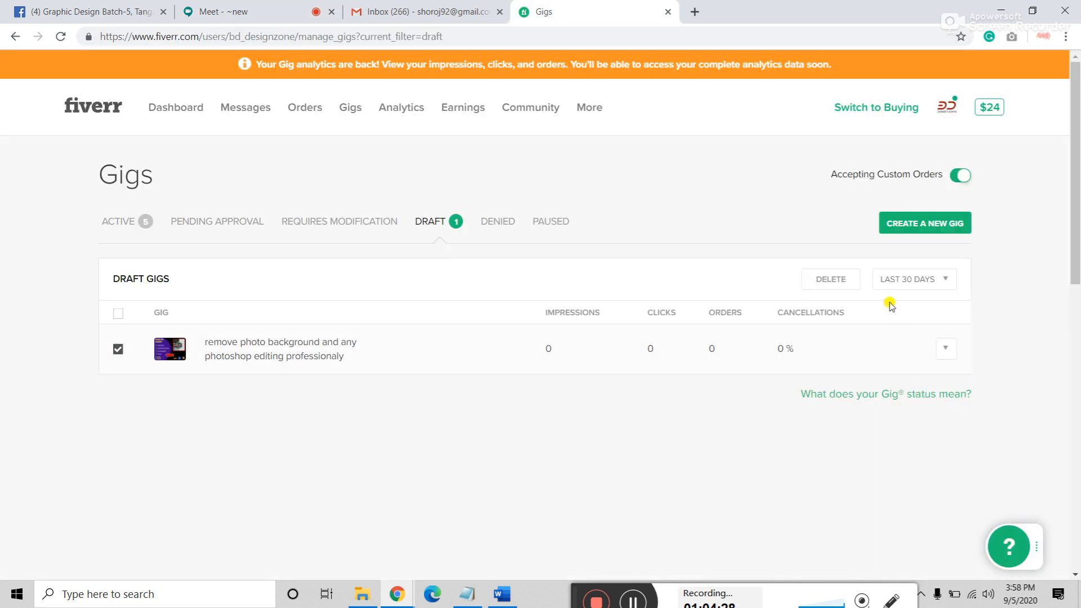
click(837, 289)
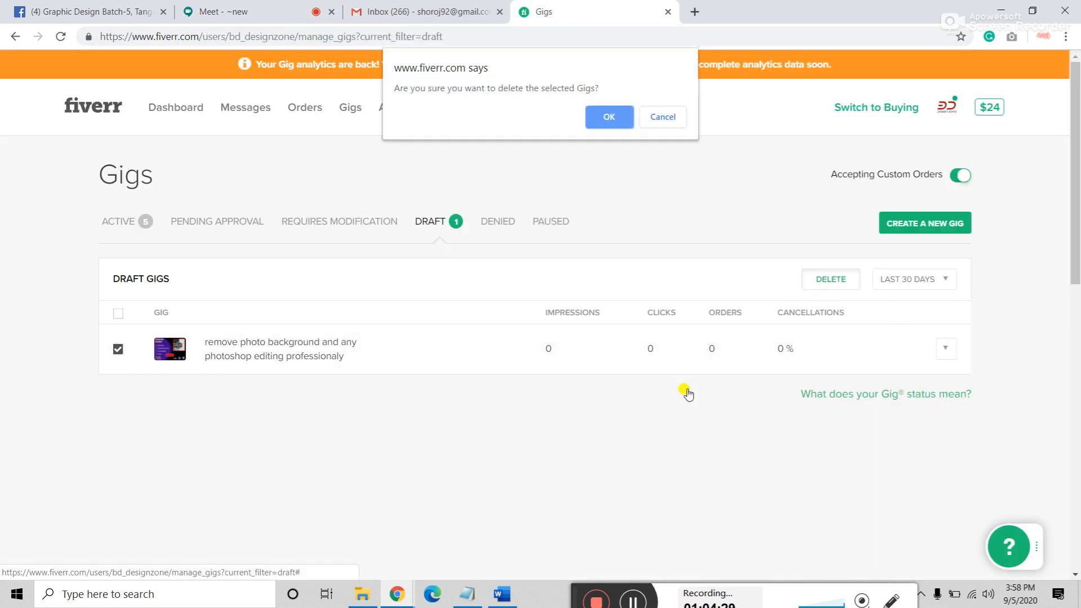
click(600, 114)
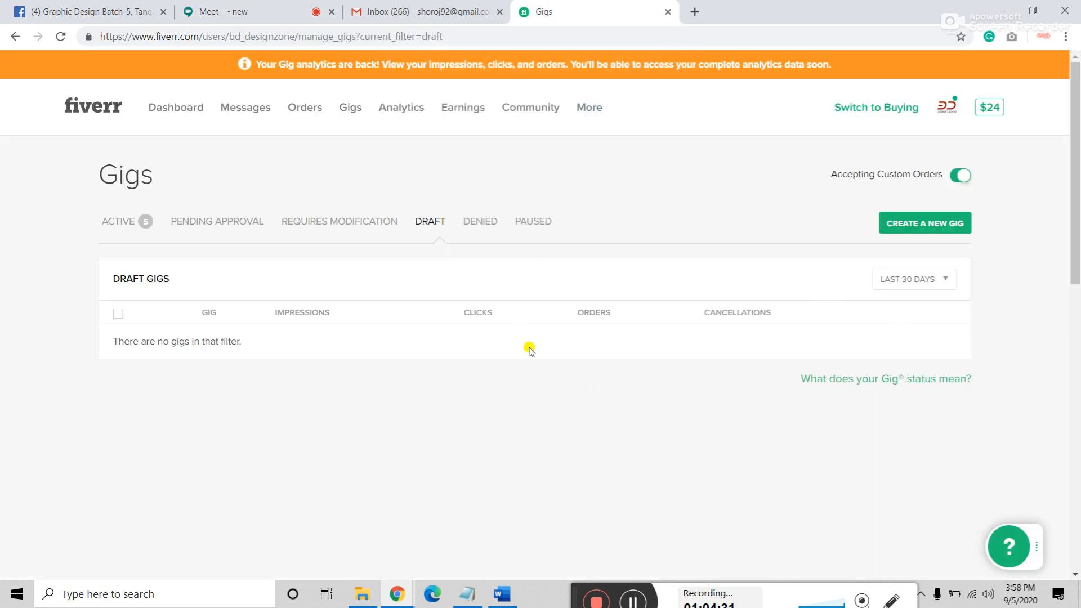
click(101, 111)
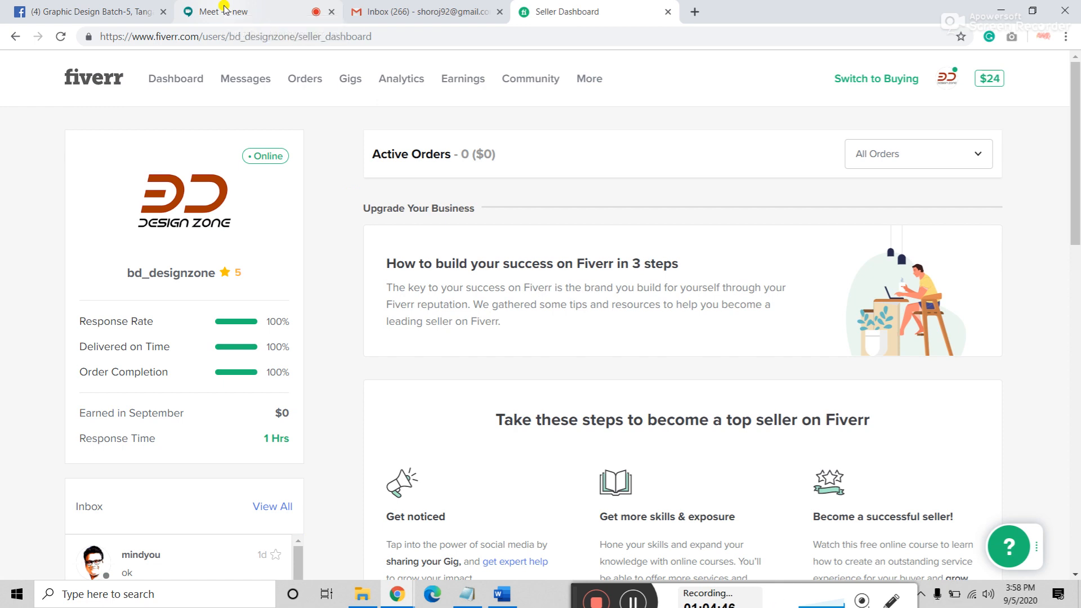
Step: Switch between the Google Meet call and the Fiverr seller dashboard
click(223, 7)
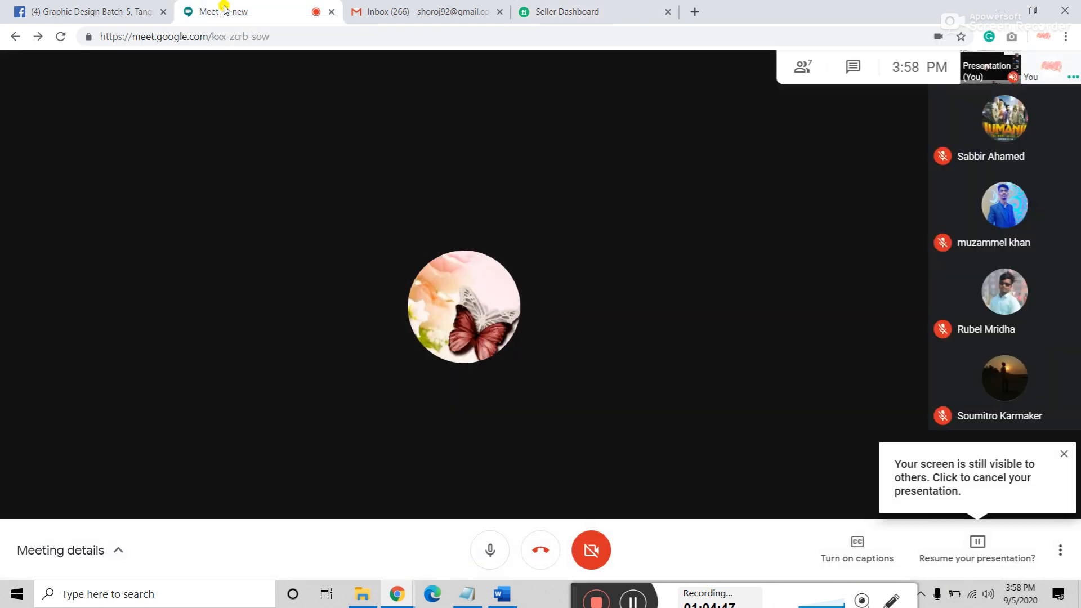
click(577, 16)
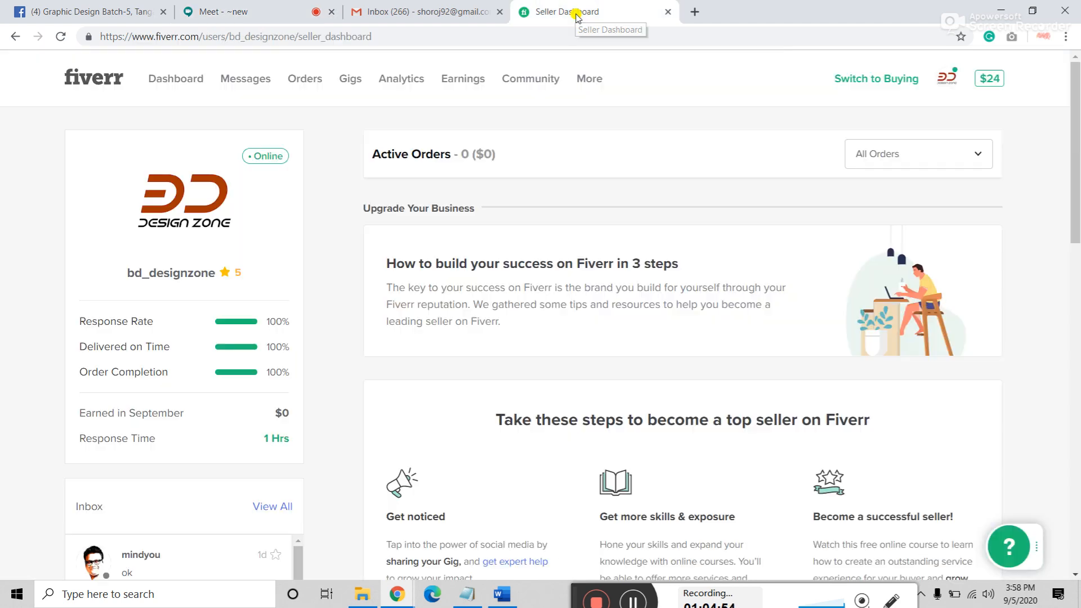
click(222, 12)
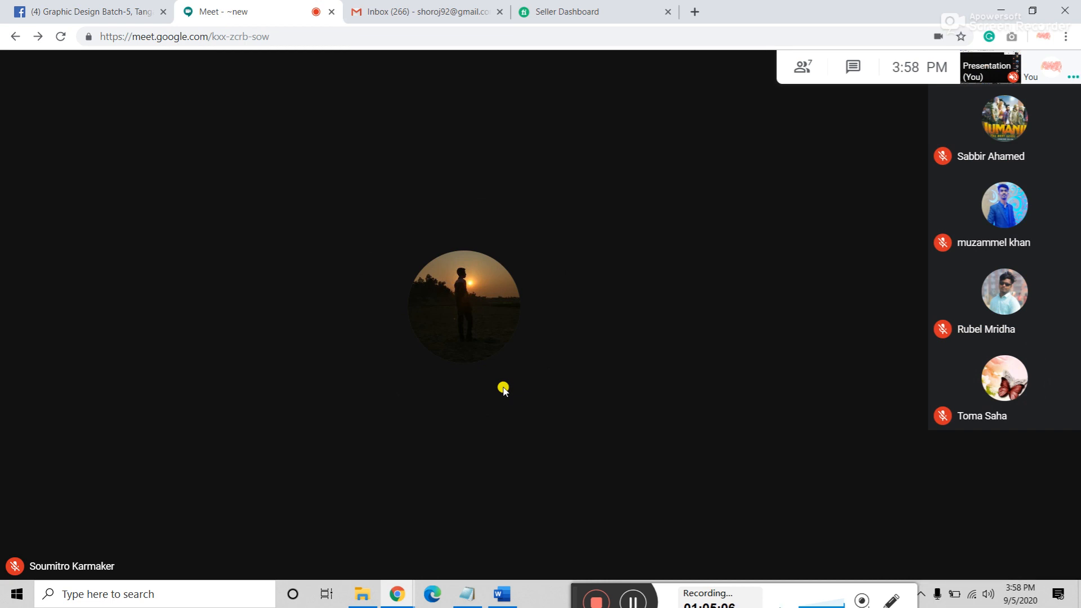
mouse_move(538, 443)
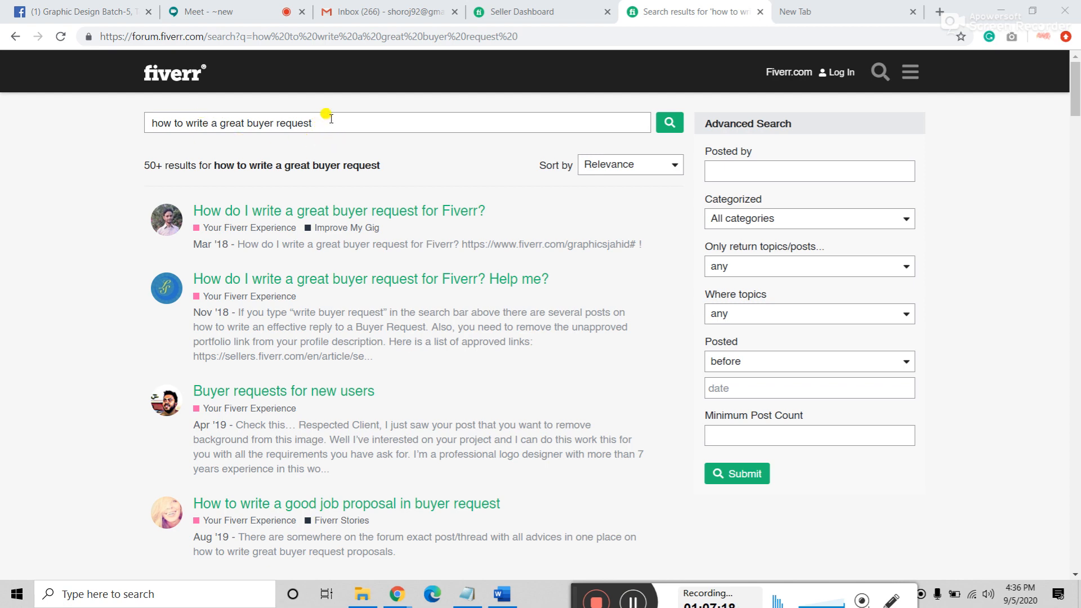
Step: Open the first two search results in background tabs and open 'Buyer requests for new users'
right_click(253, 219)
click(292, 227)
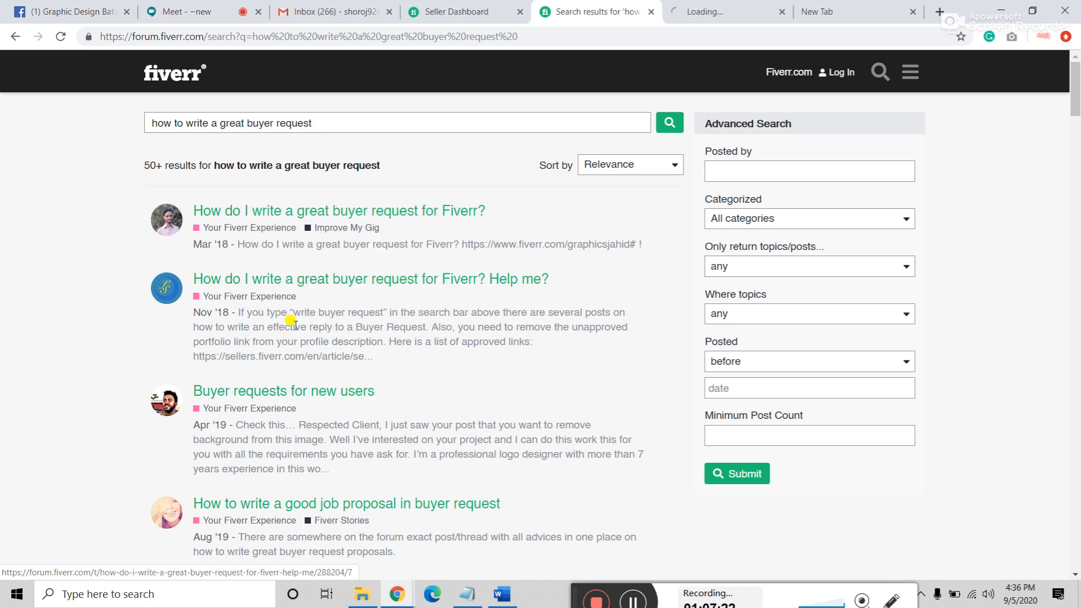
right_click(271, 280)
click(322, 291)
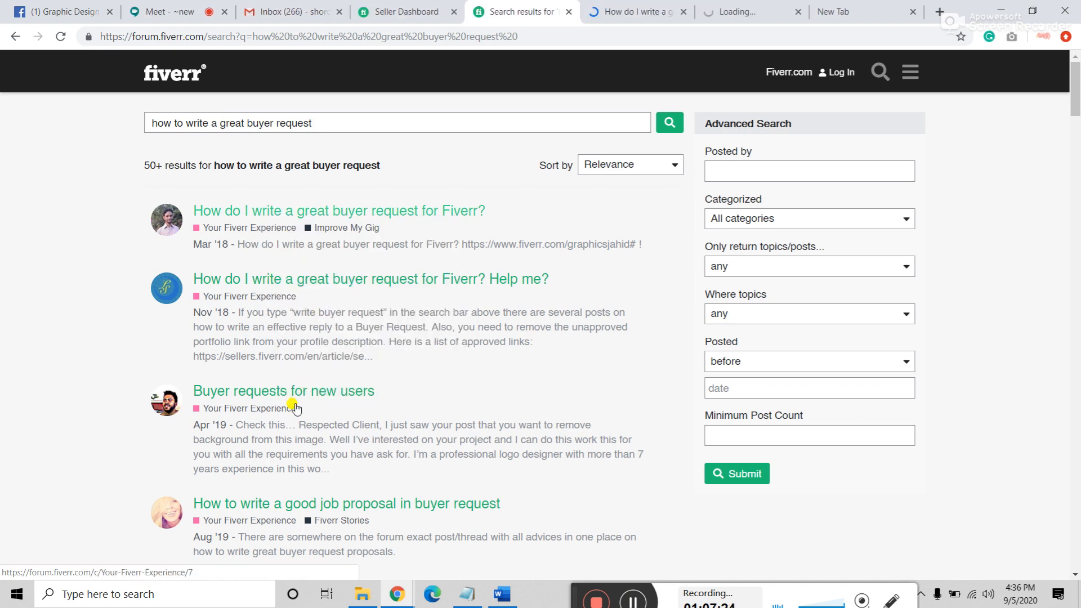
click(371, 415)
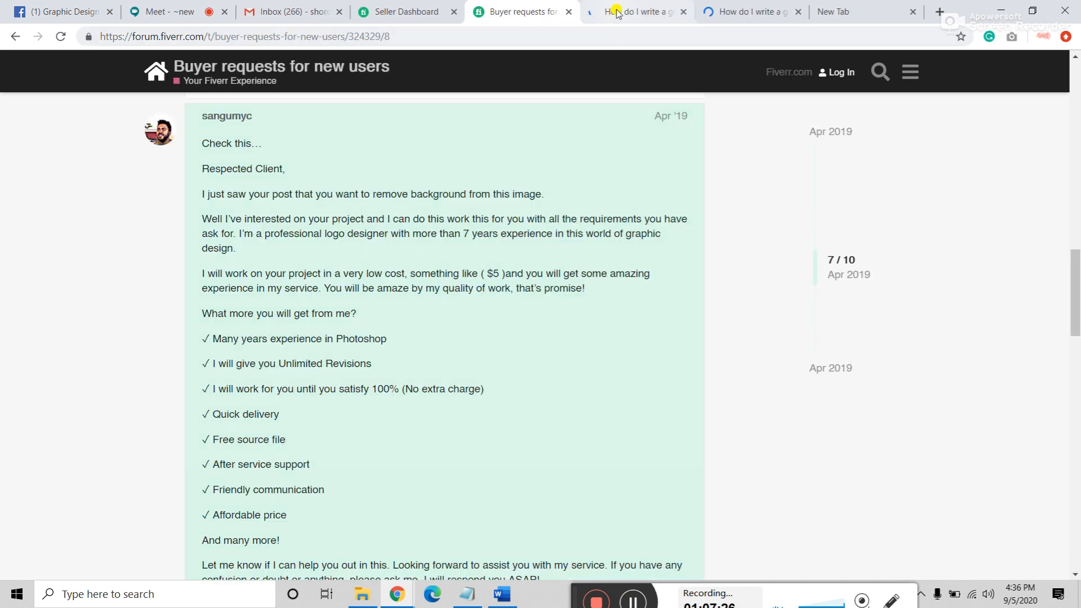
Step: Read through the thread, including the reply calling the question spam
scroll(257, 311, up, 2)
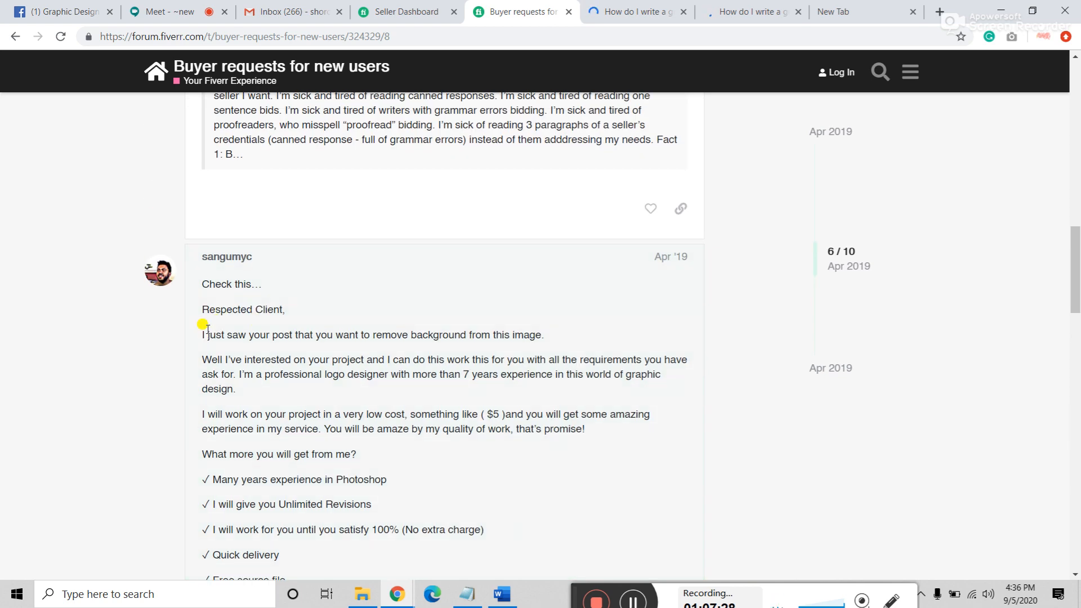
scroll(205, 326, up, 4)
scroll(206, 326, up, 5)
scroll(227, 262, up, 6)
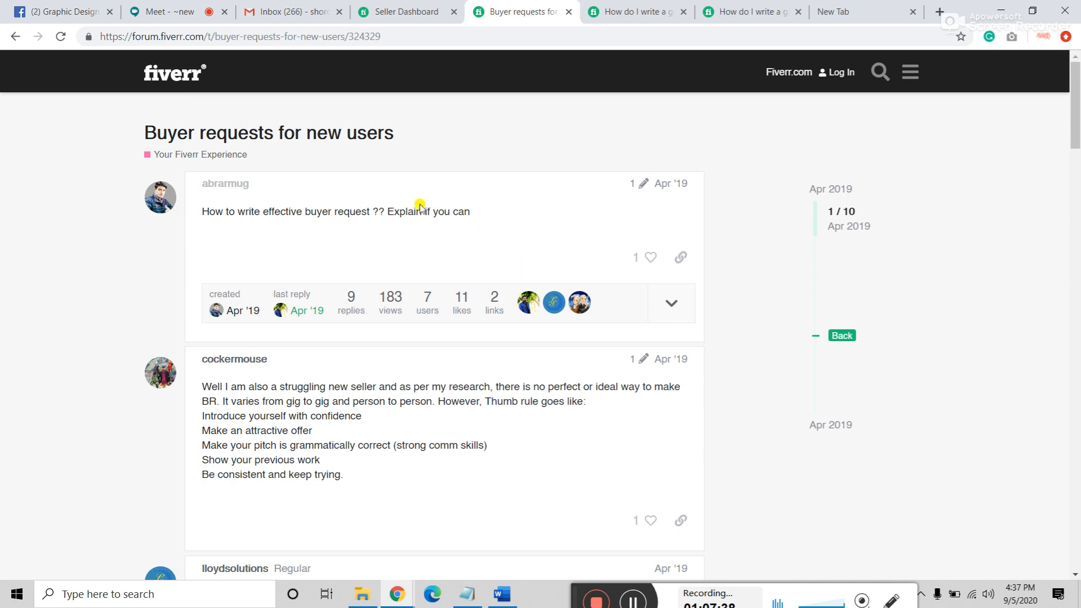
scroll(424, 209, down, 1)
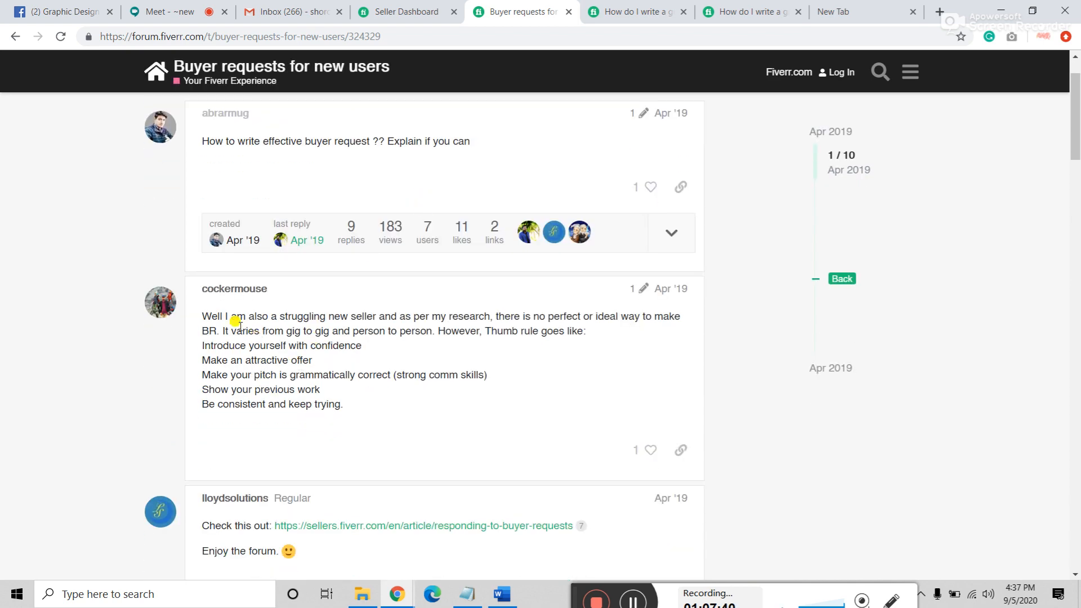
drag(202, 318, 470, 449)
scroll(439, 414, down, 5)
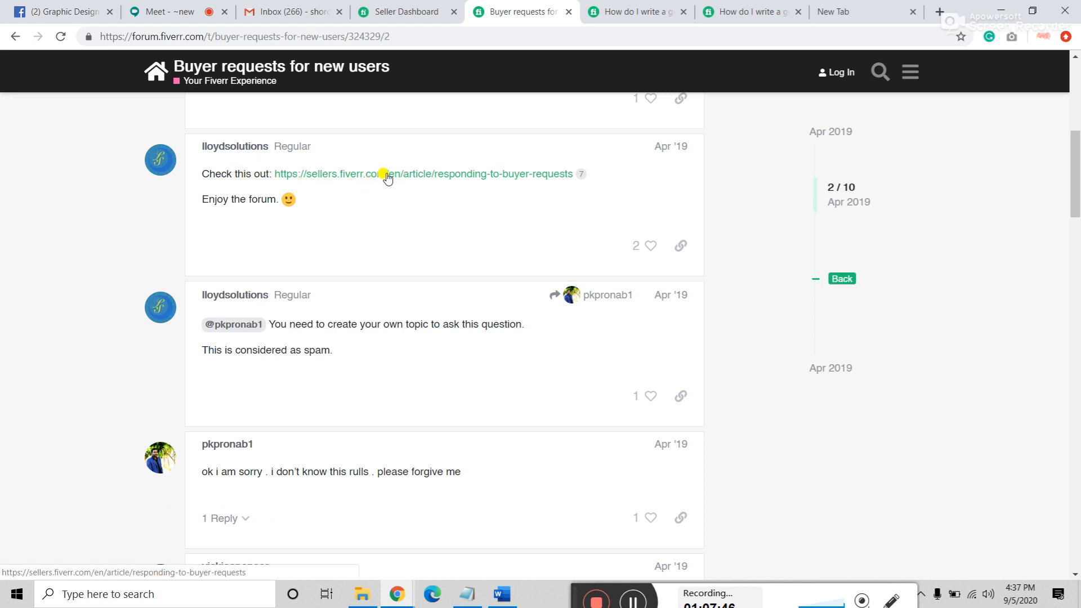
scroll(366, 202, down, 2)
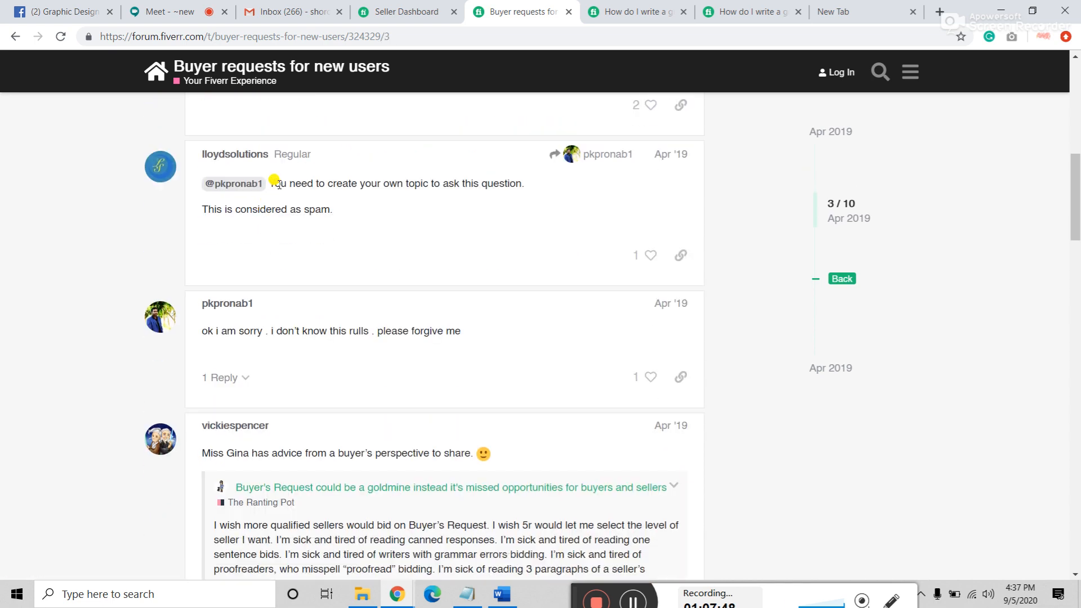
drag(279, 184, 468, 201)
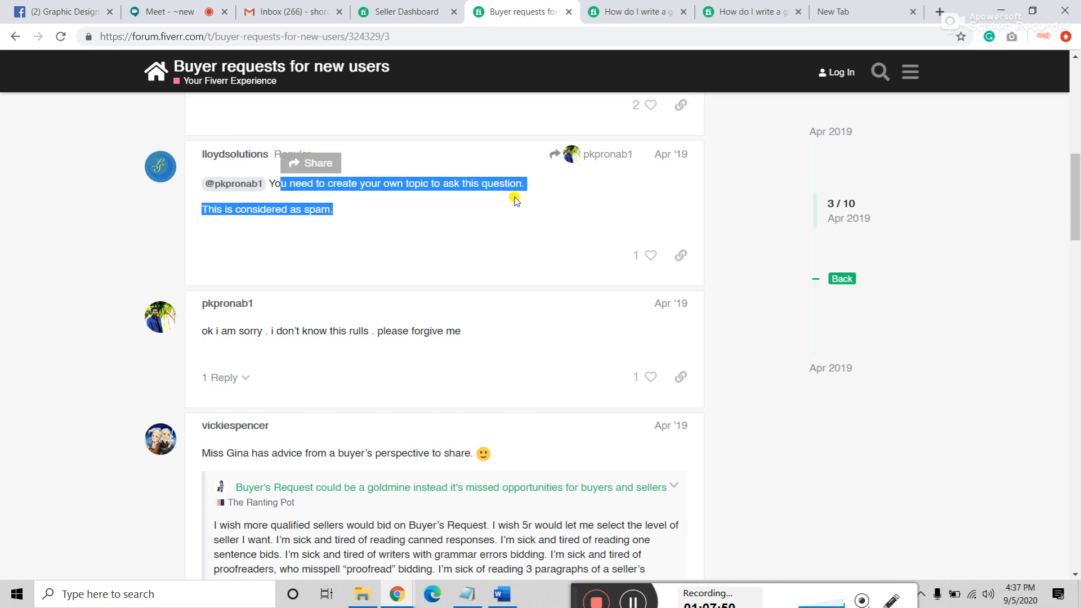
click(449, 194)
scroll(259, 210, down, 3)
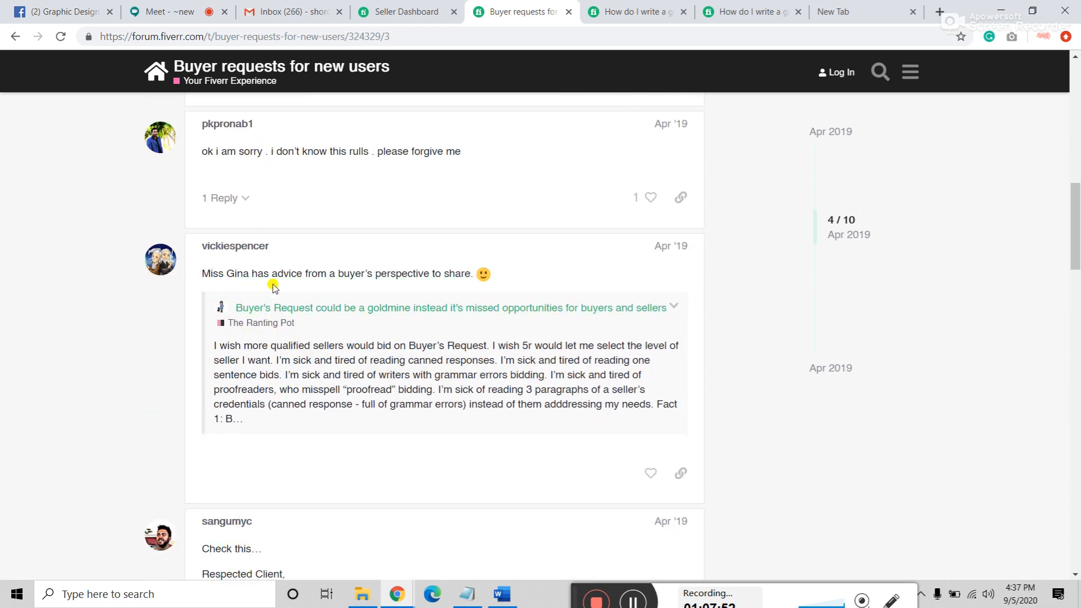
scroll(273, 287, down, 2)
drag(224, 240, 521, 302)
scroll(507, 292, down, 4)
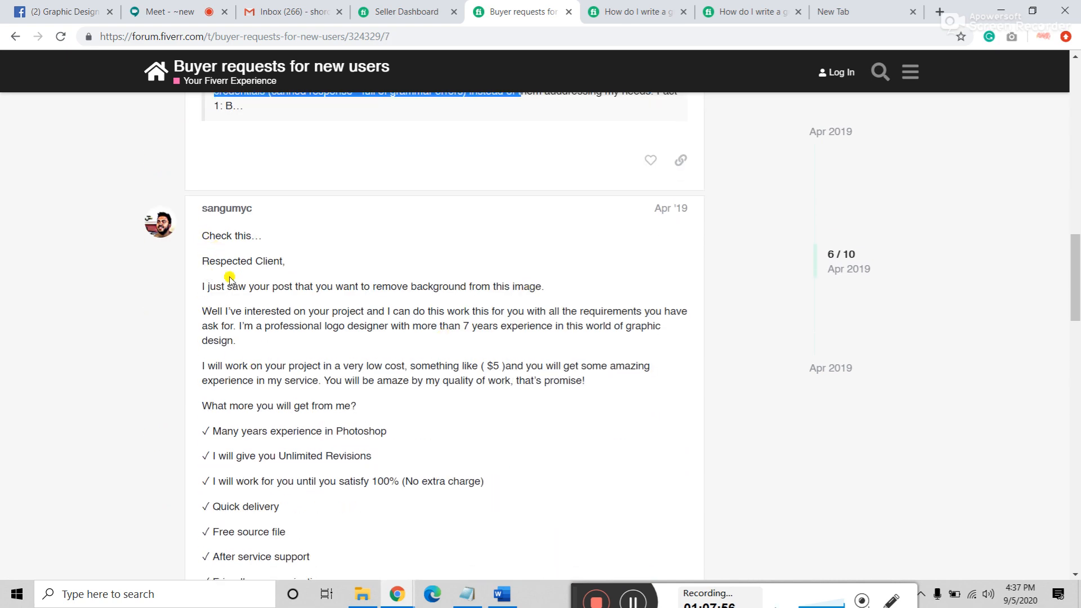
scroll(230, 280, down, 1)
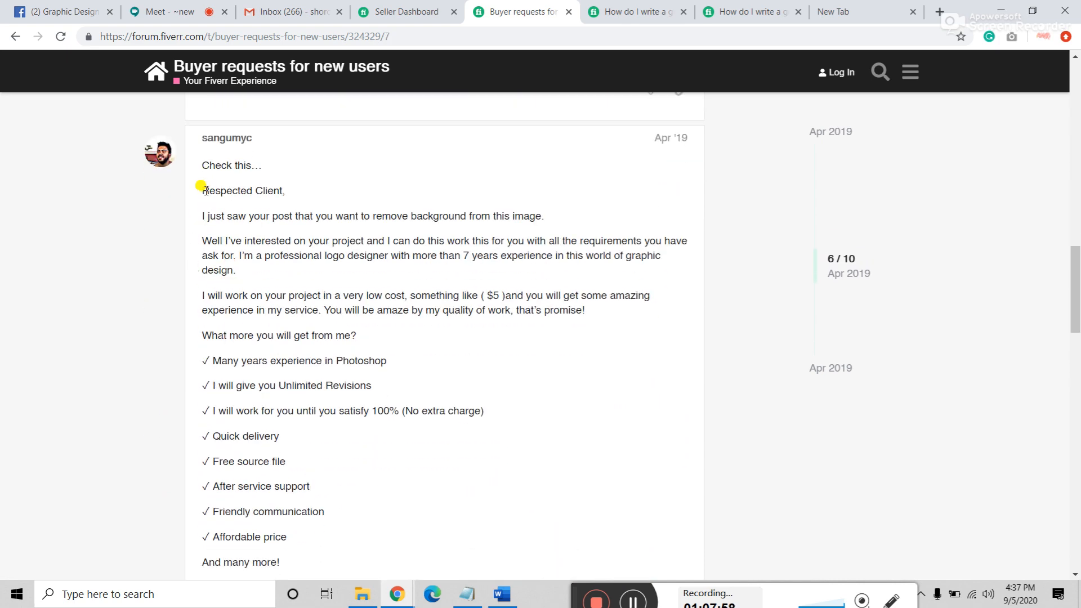
Step: Study the sample buyer-request pitch from 'Respected Client' through 'What more you will get'
drag(202, 191, 287, 194)
click(201, 222)
drag(201, 222, 419, 284)
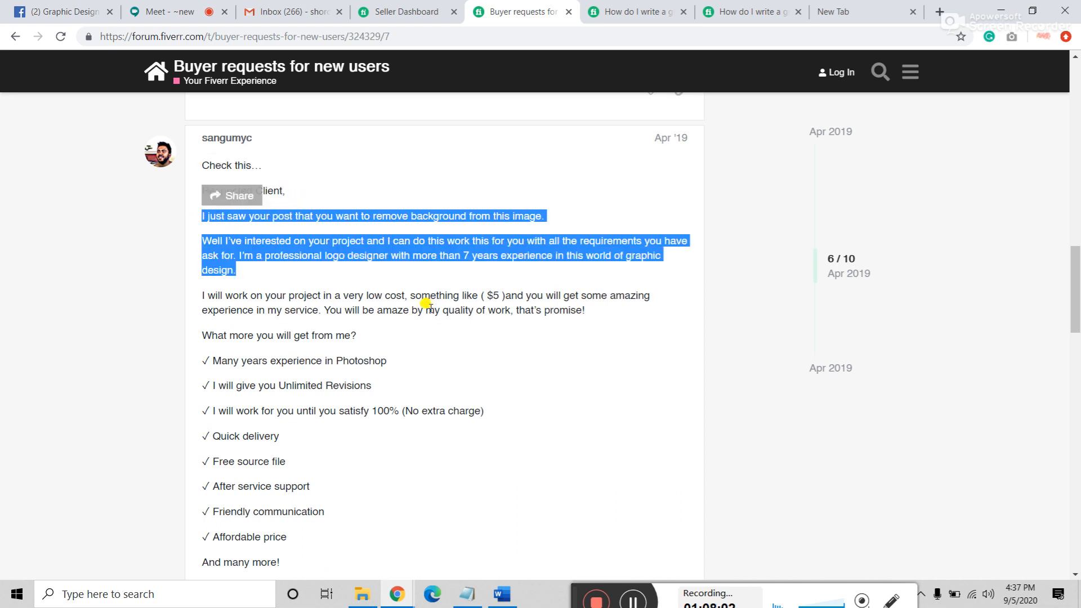
click(423, 309)
drag(200, 329, 370, 351)
click(370, 348)
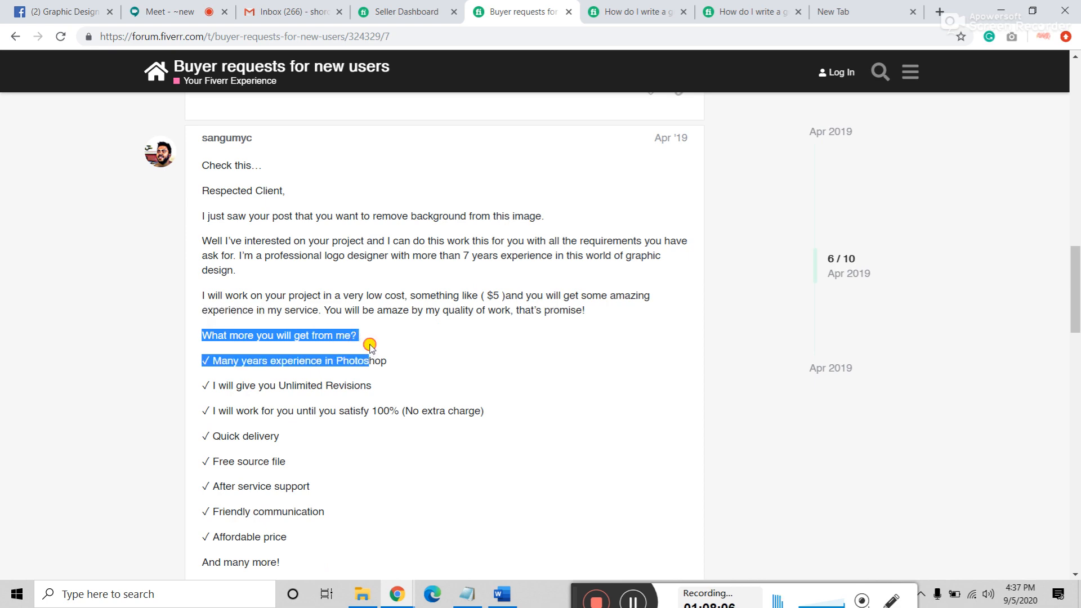
drag(203, 191, 371, 439)
click(366, 331)
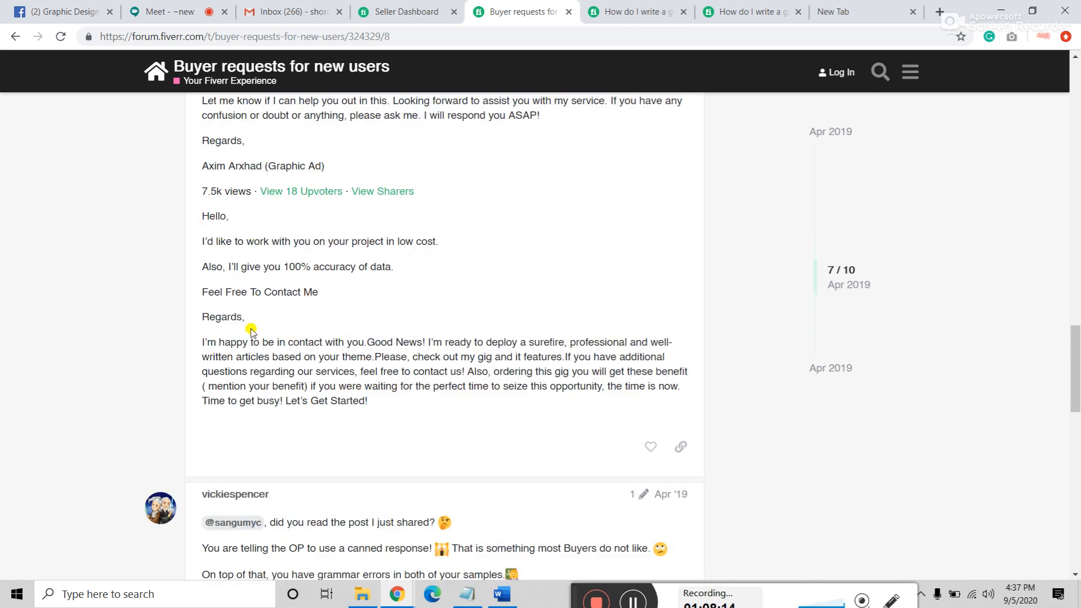
Step: View the Community Rules and Guidelines page, return to the thread, then switch to the seller dashboard
scroll(251, 332, up, 1)
scroll(251, 332, down, 12)
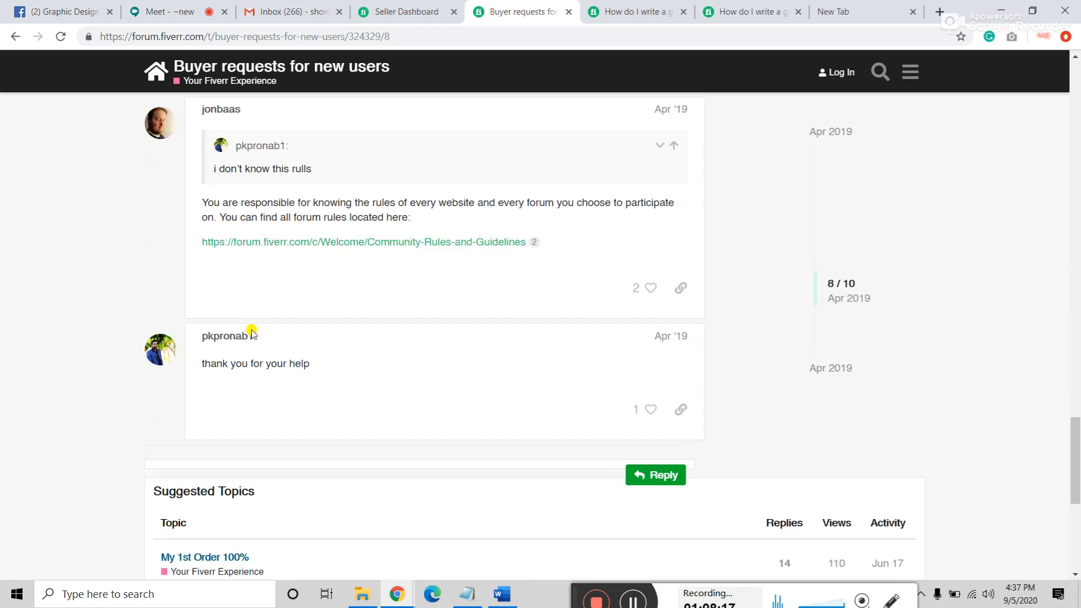
scroll(251, 332, up, 4)
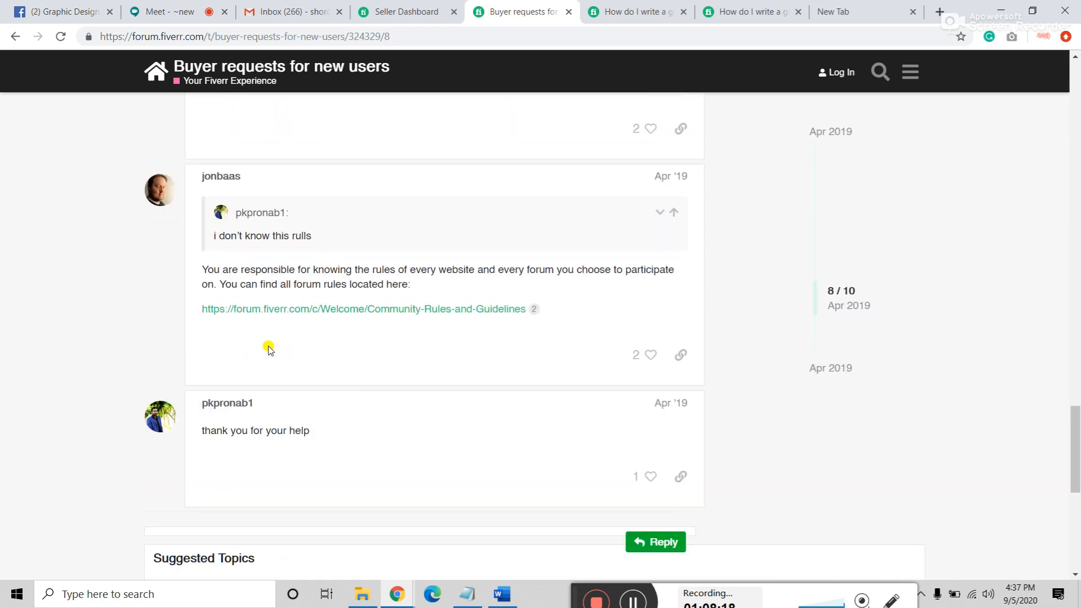
click(396, 311)
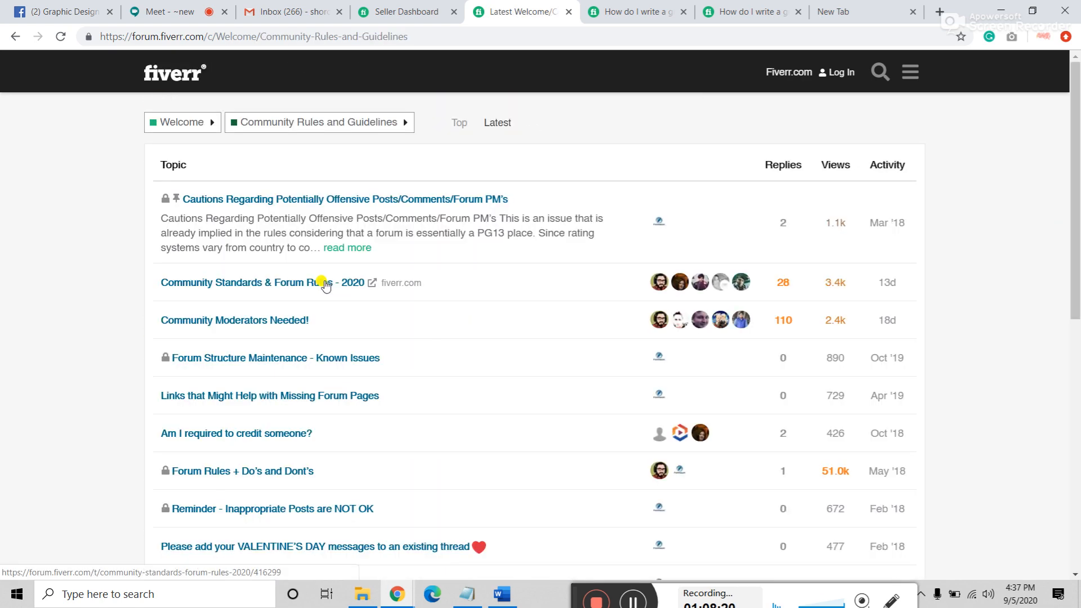
click(15, 37)
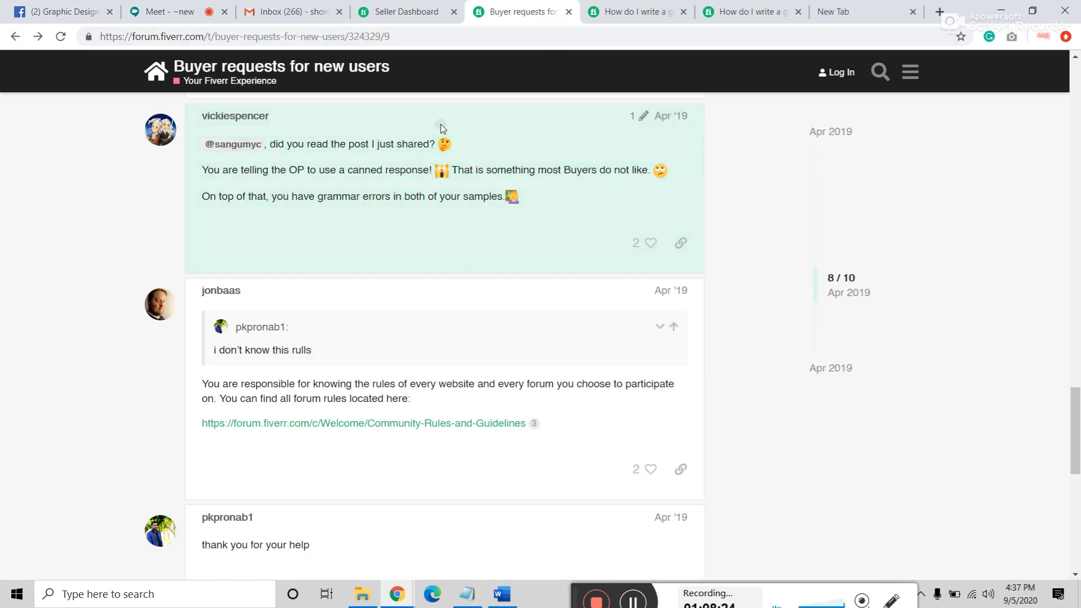
scroll(323, 481, up, 20)
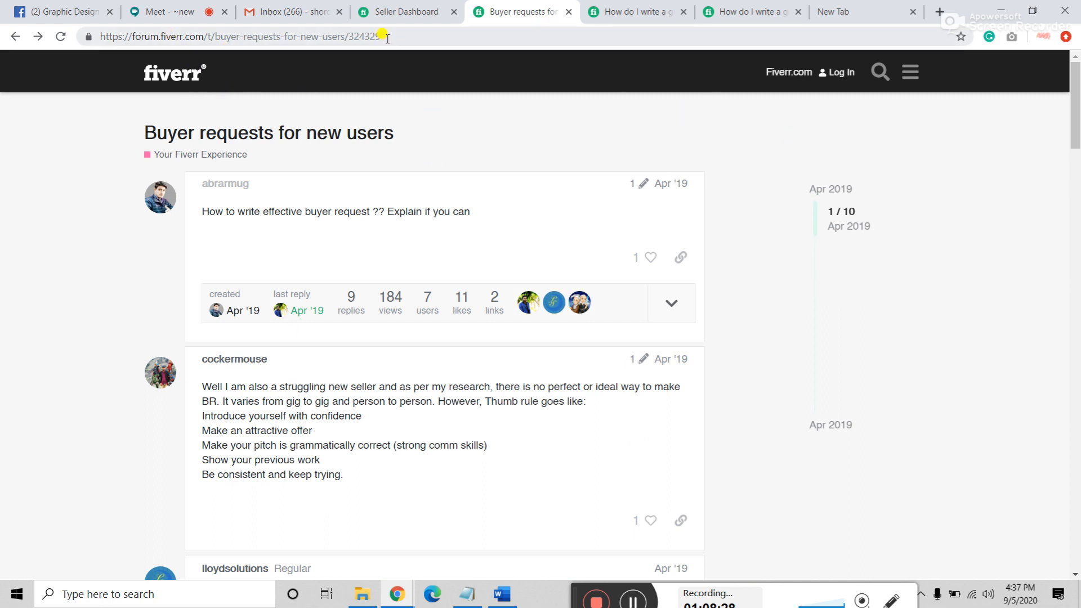
click(401, 6)
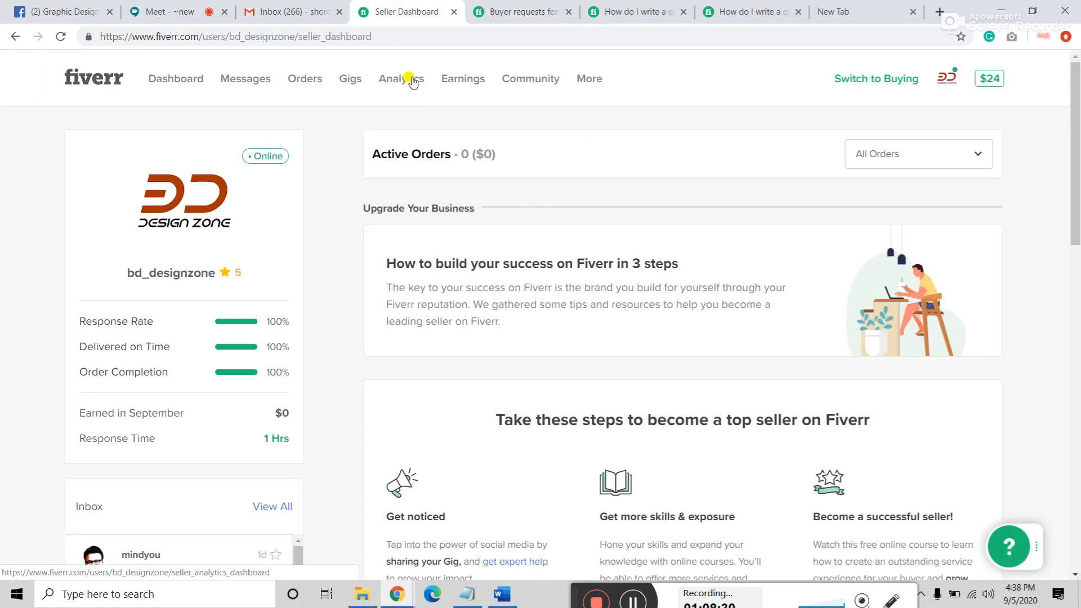
mouse_move(519, 84)
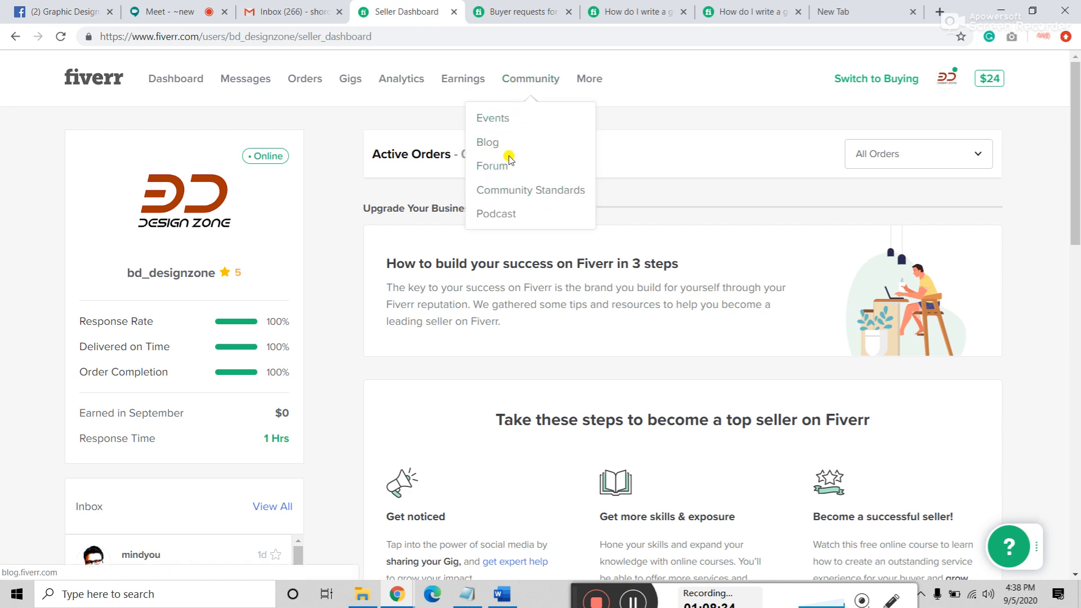
Step: Open the community forum in a new tab and close the old thread tabs and empty tab
click(492, 166)
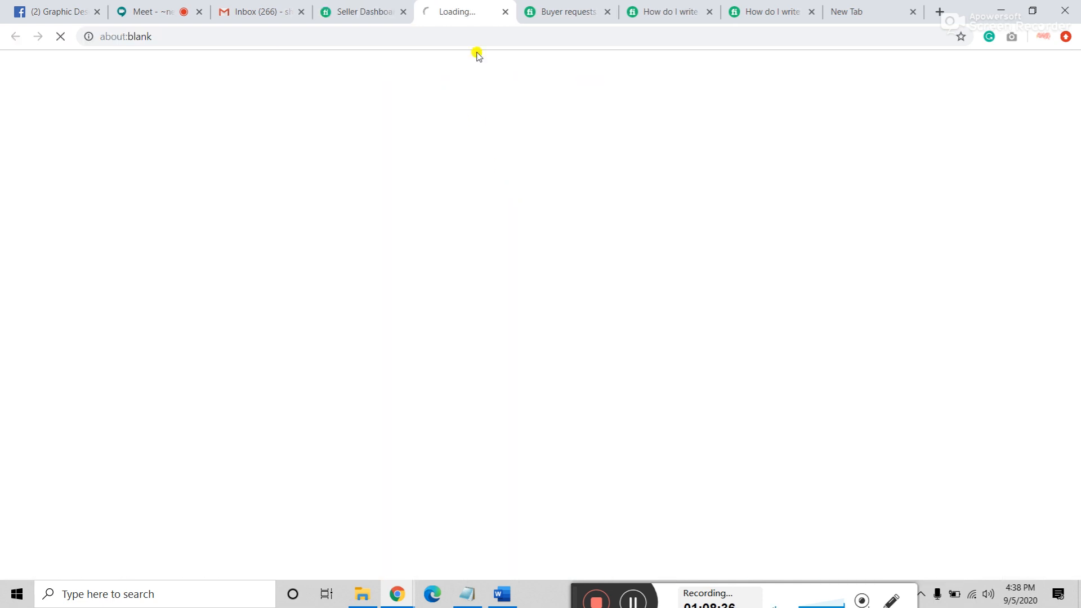
click(600, 14)
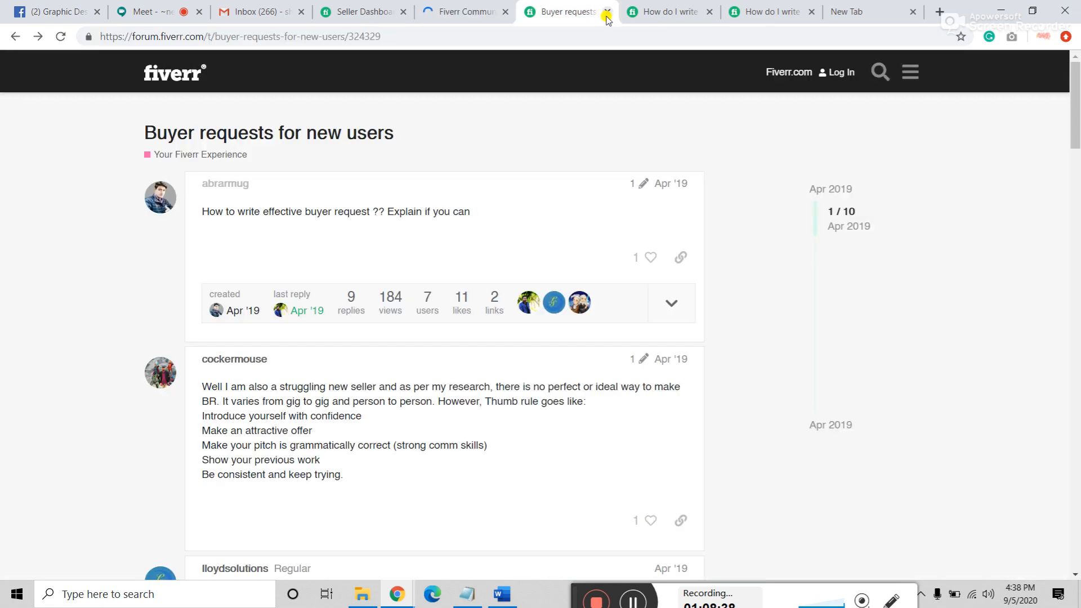
click(606, 13)
click(606, 13)
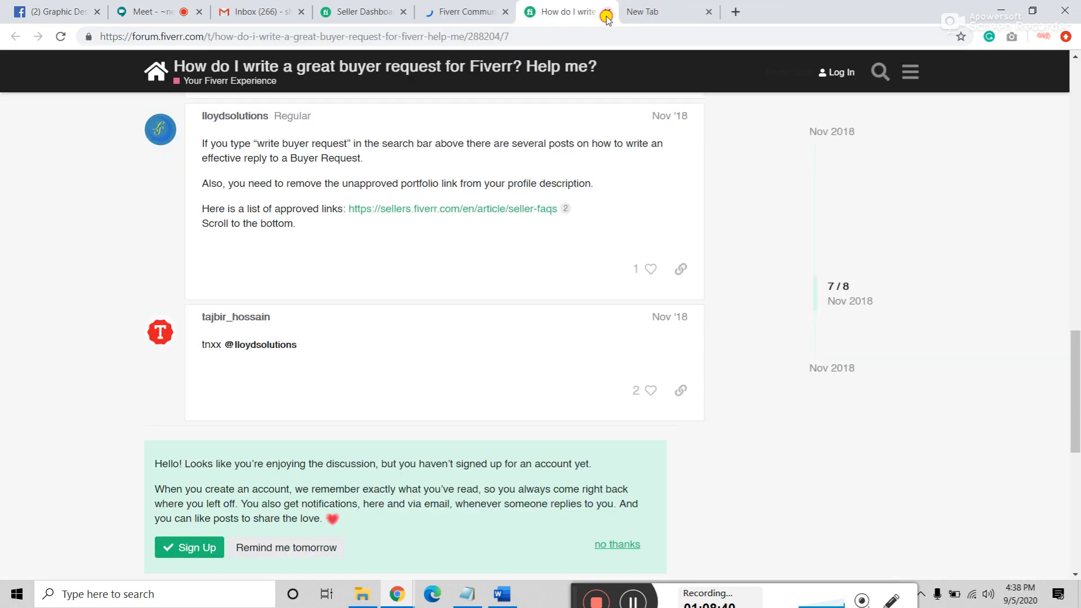
click(606, 13)
click(606, 14)
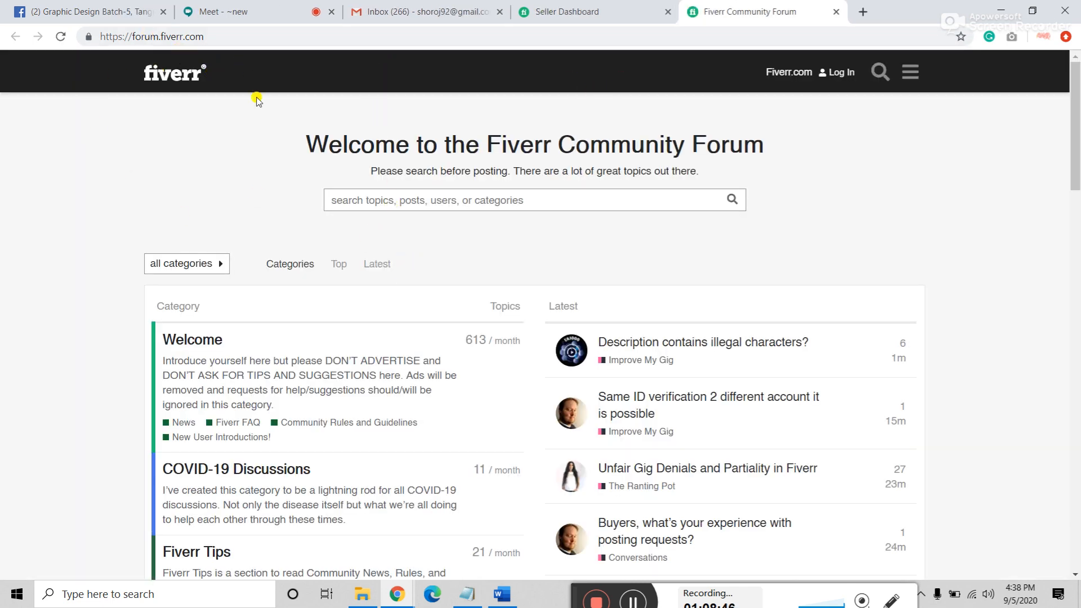
Step: Go to the Community Forum home page from the seller dashboard and log in
click(541, 13)
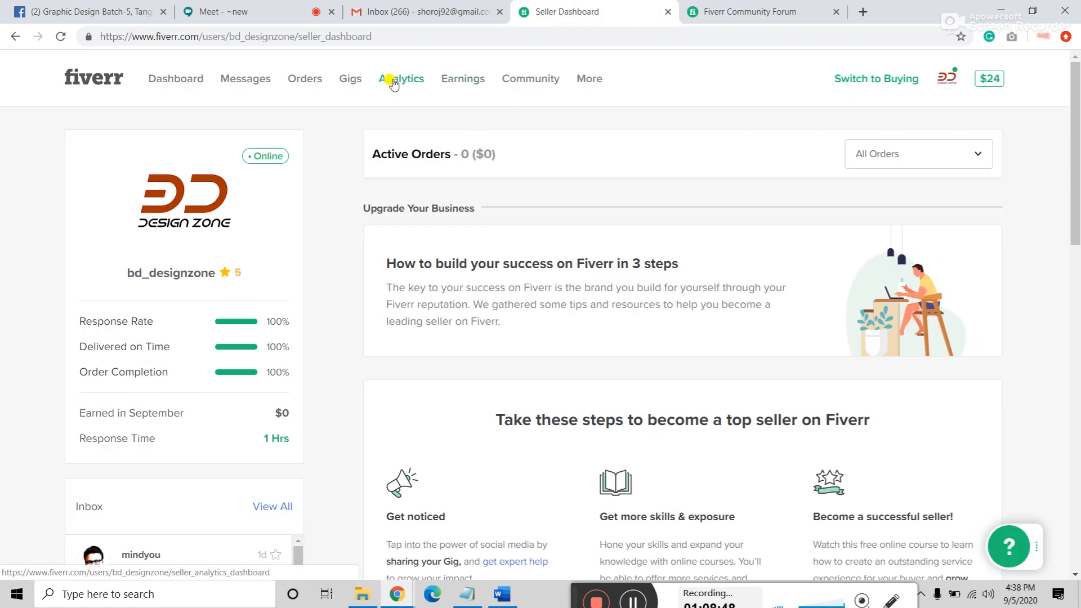
mouse_move(507, 79)
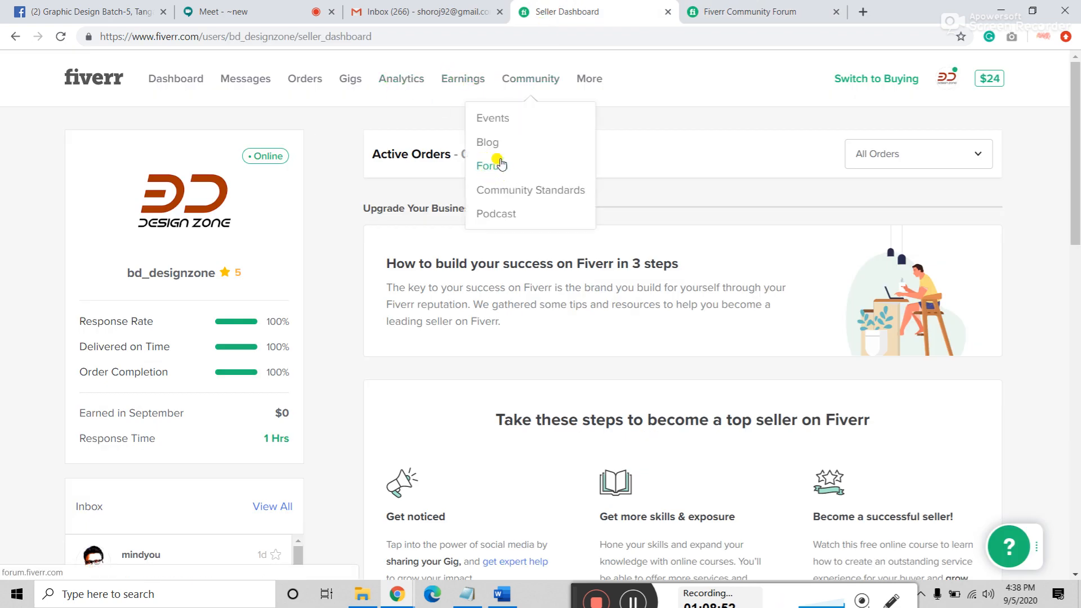
click(500, 164)
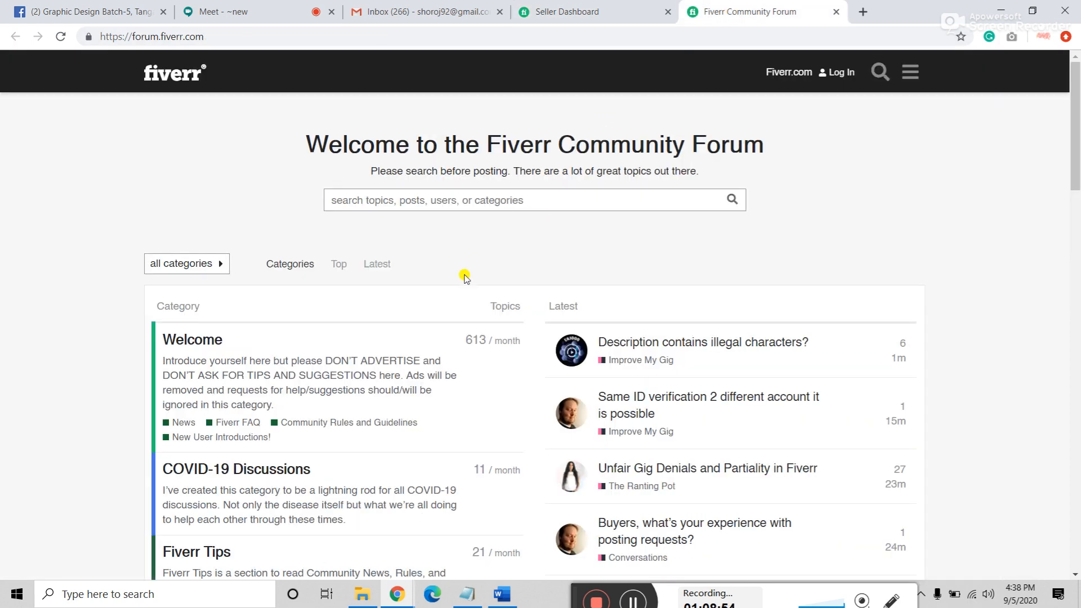
scroll(465, 278, down, 5)
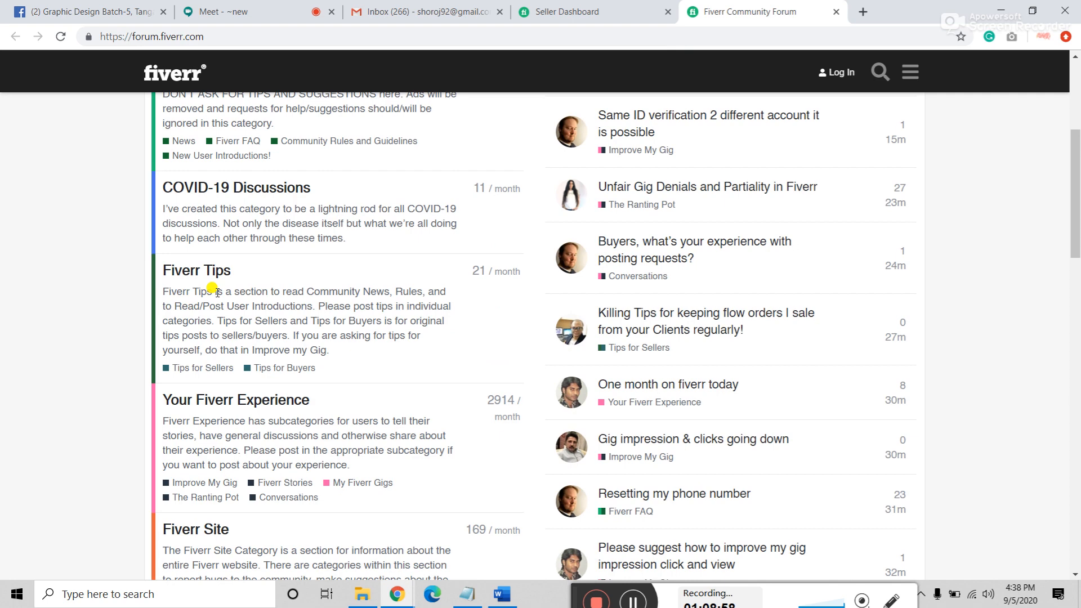
scroll(217, 291, up, 5)
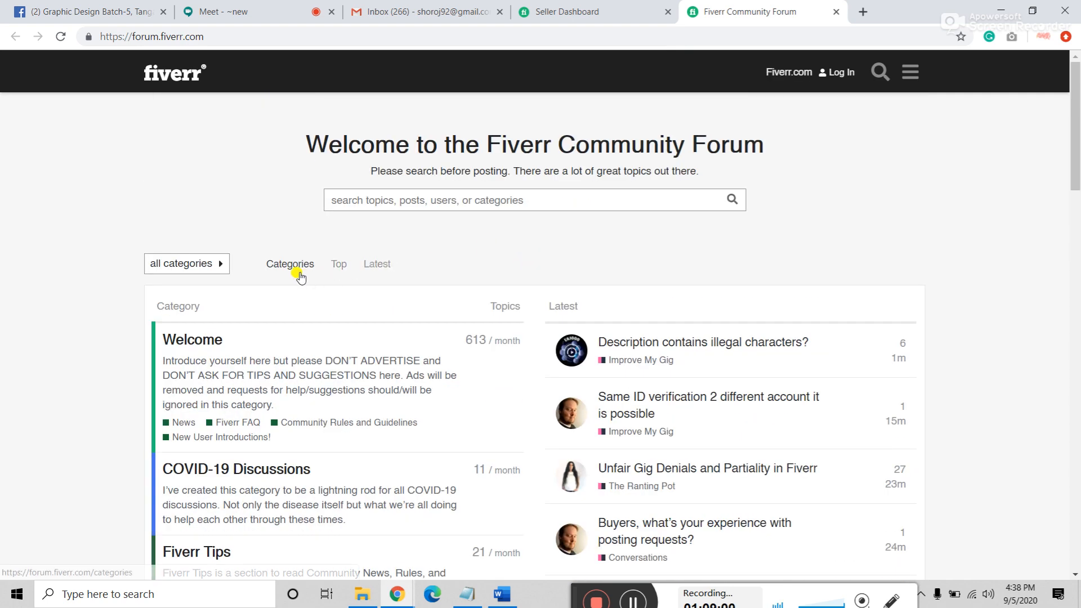
click(841, 73)
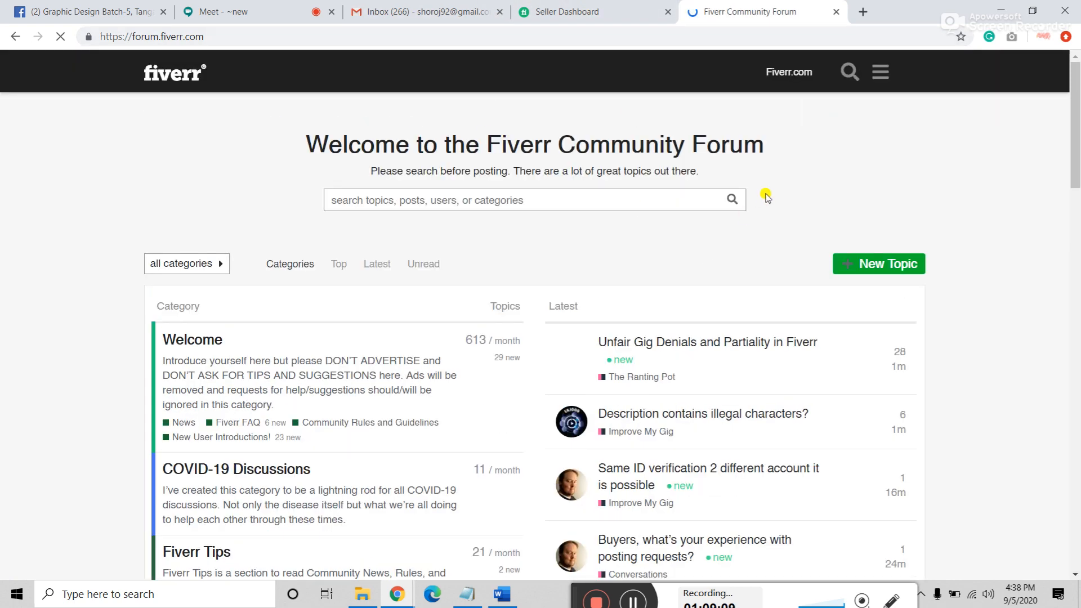
Step: Start a new forum topic titled 'How to increase ;my sell on Fiverr?'
click(883, 266)
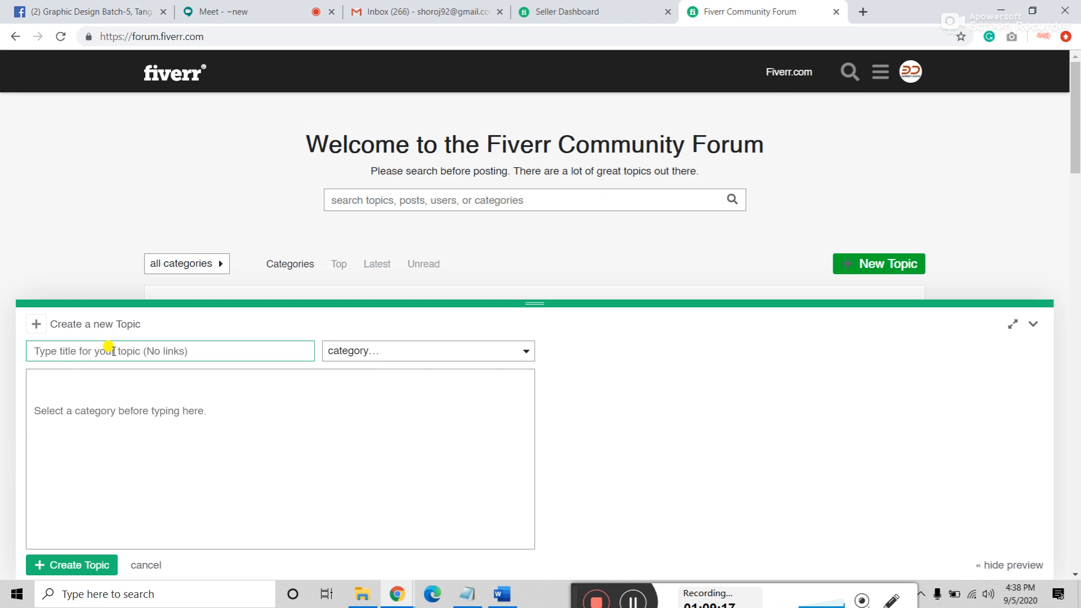
text(How to increa)
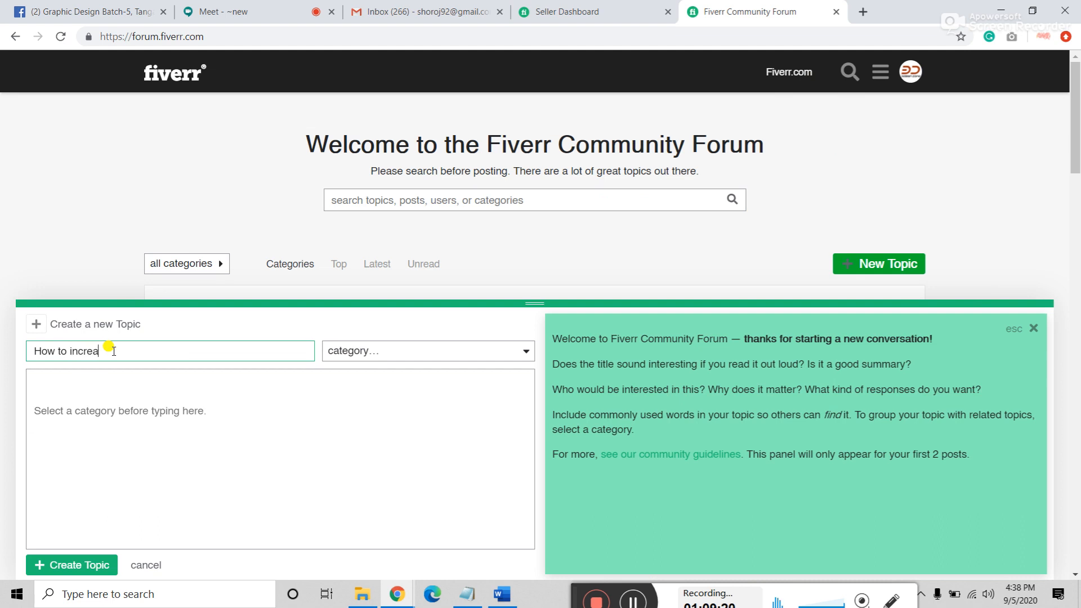
text(se Im)
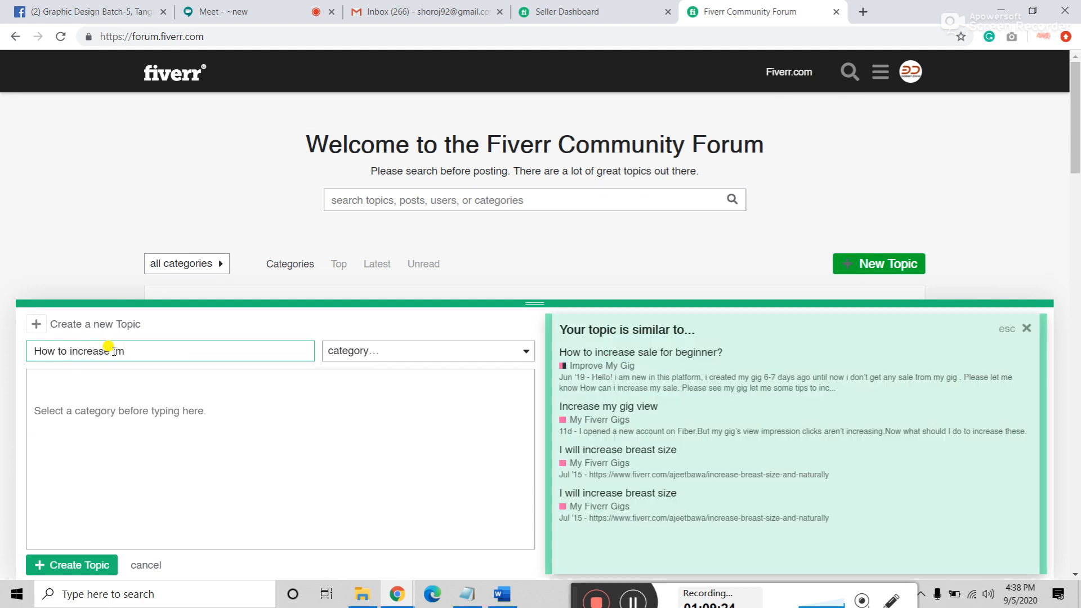
text(y)
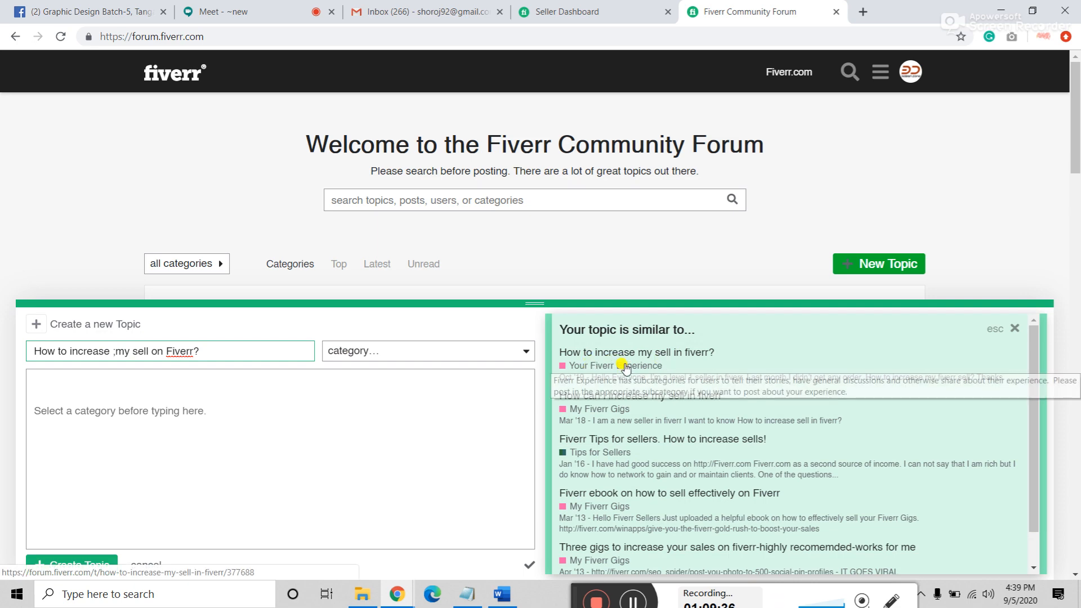
scroll(627, 363, down, 2)
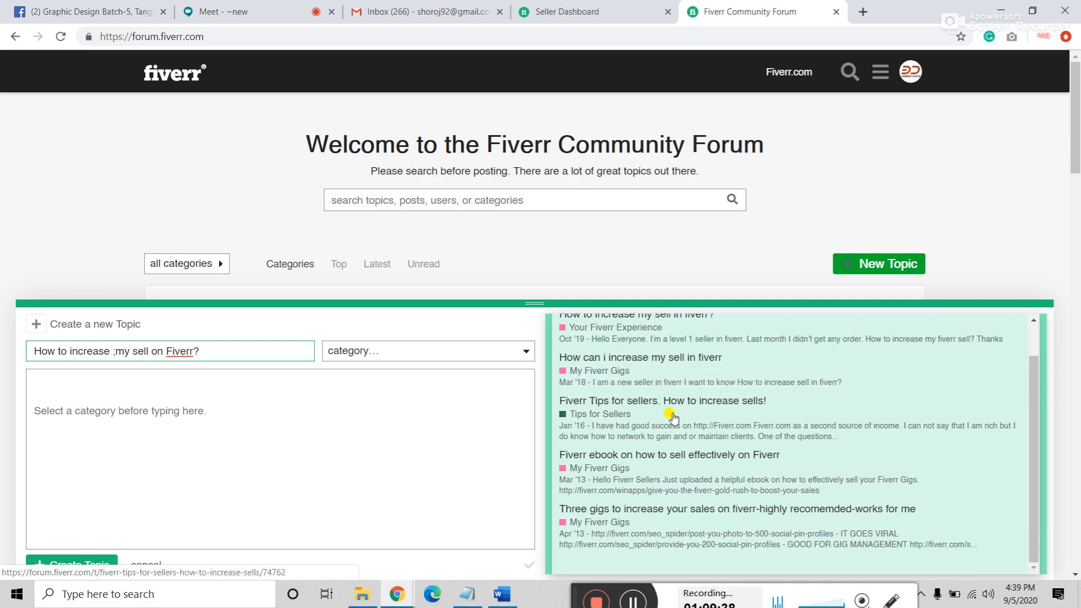
scroll(670, 419, down, 6)
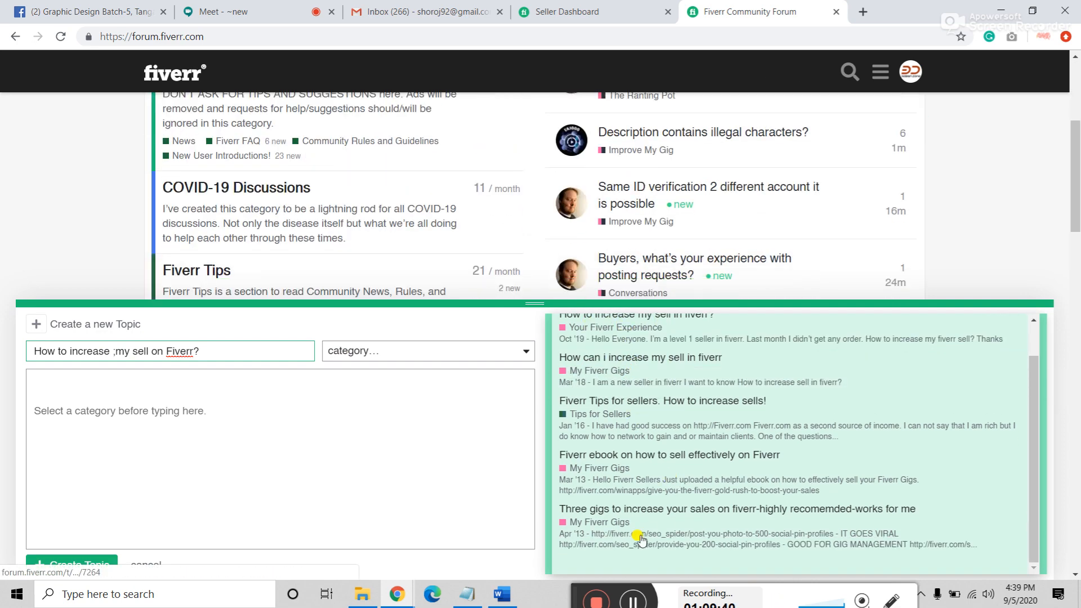
scroll(659, 507, up, 8)
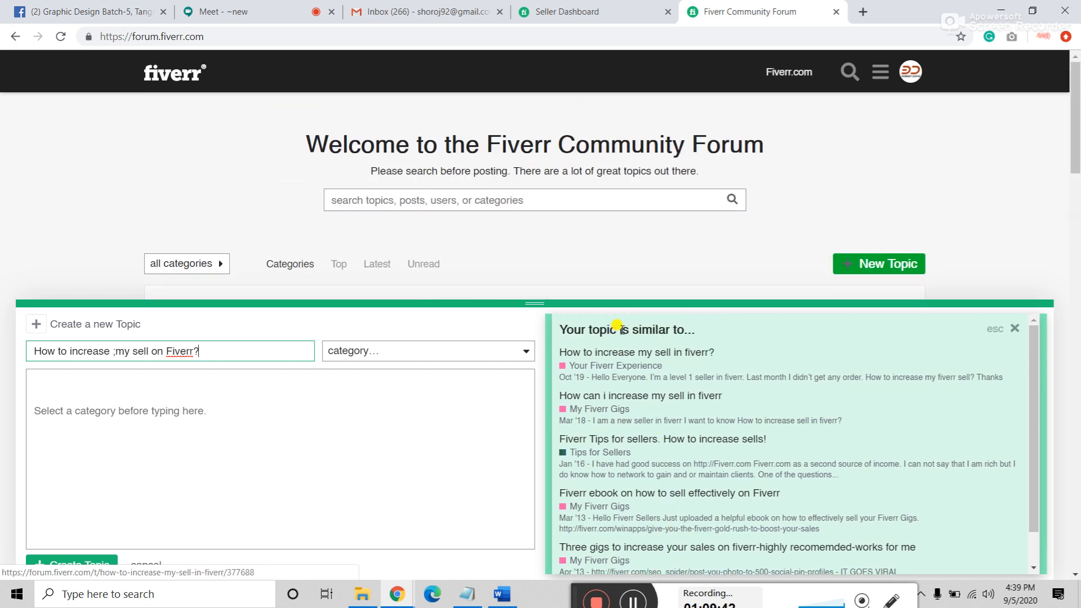
Step: Choose Fiverr Tips › Tips for Sellers as the topic's category
click(396, 351)
click(396, 350)
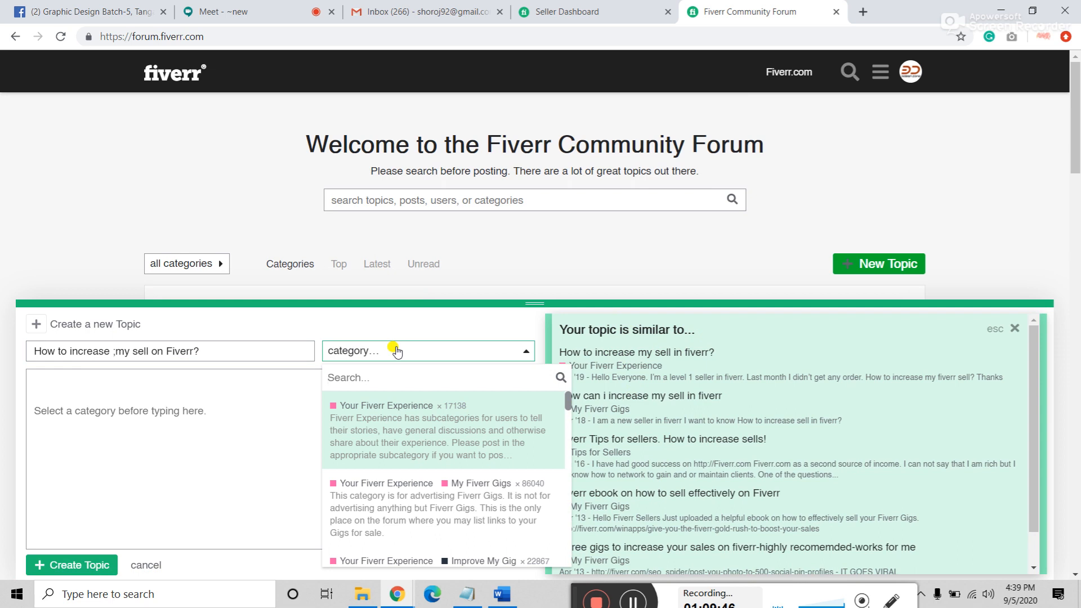
scroll(394, 439, down, 1)
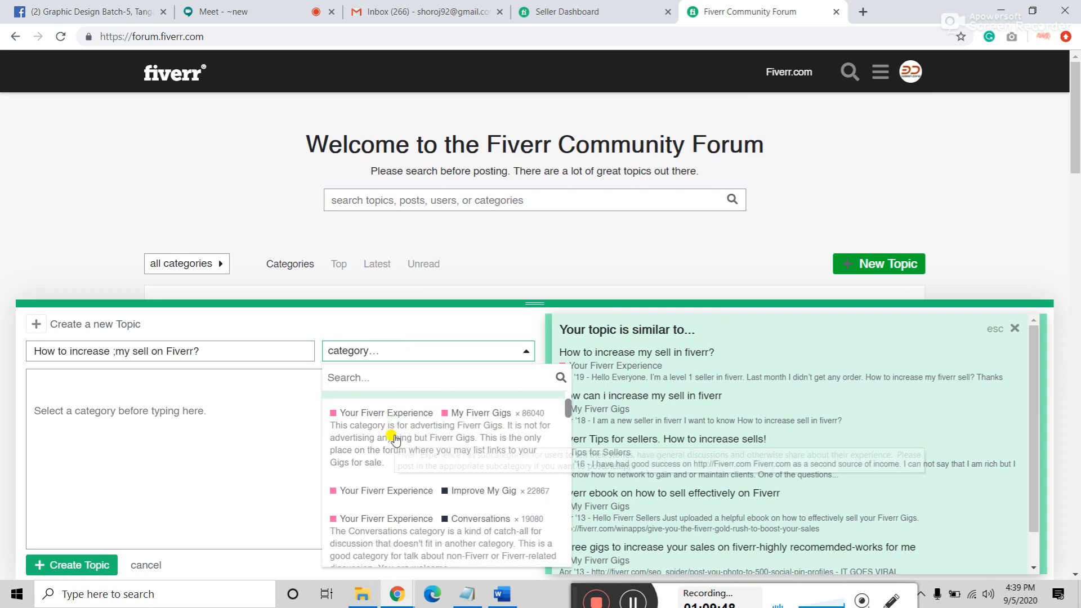
scroll(397, 439, down, 1)
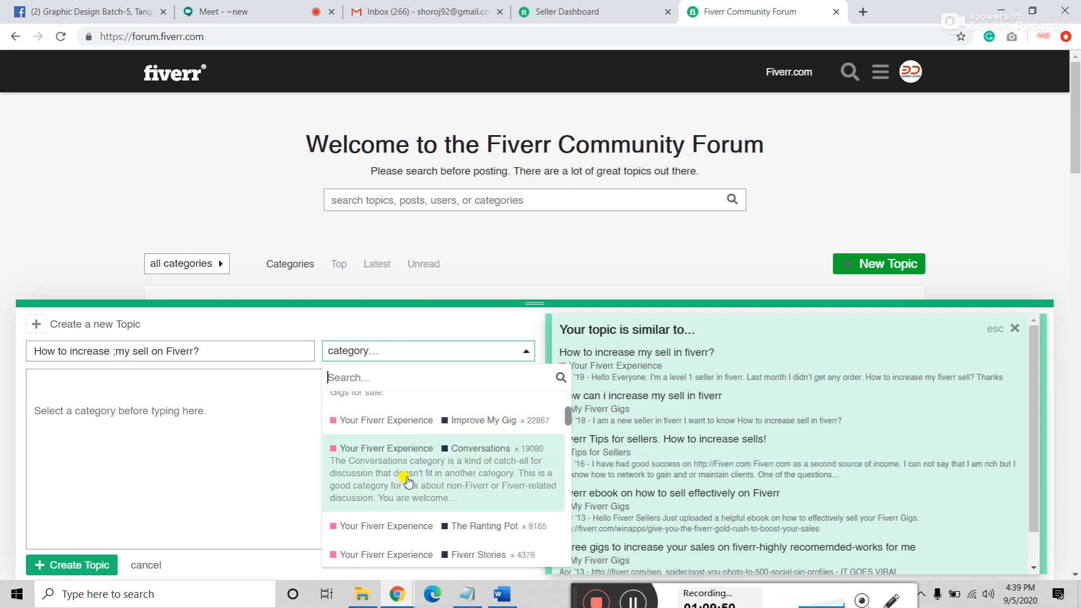
scroll(406, 479, down, 3)
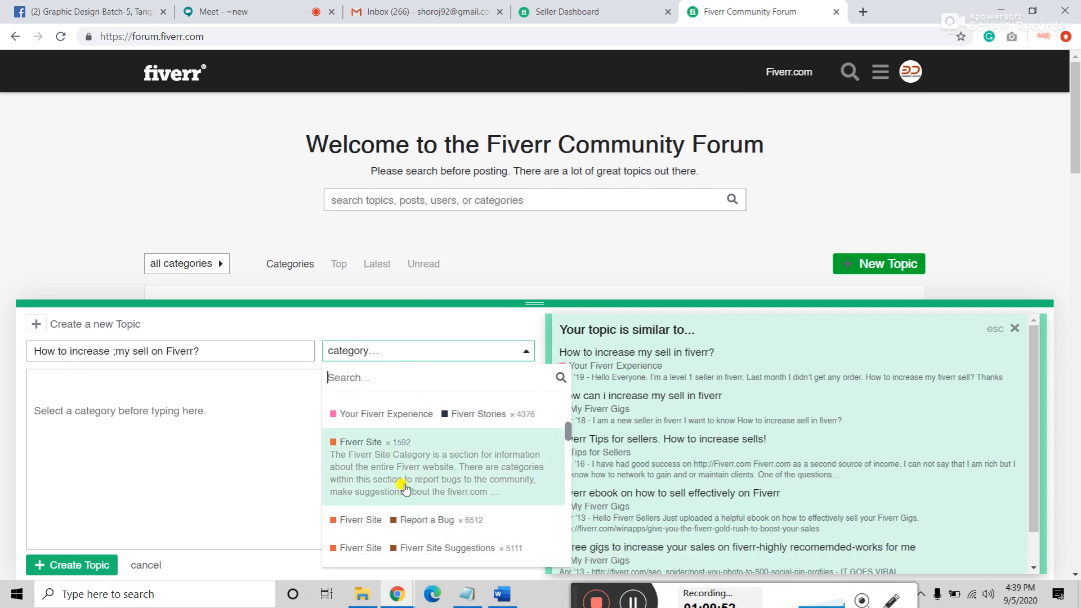
scroll(406, 487, down, 4)
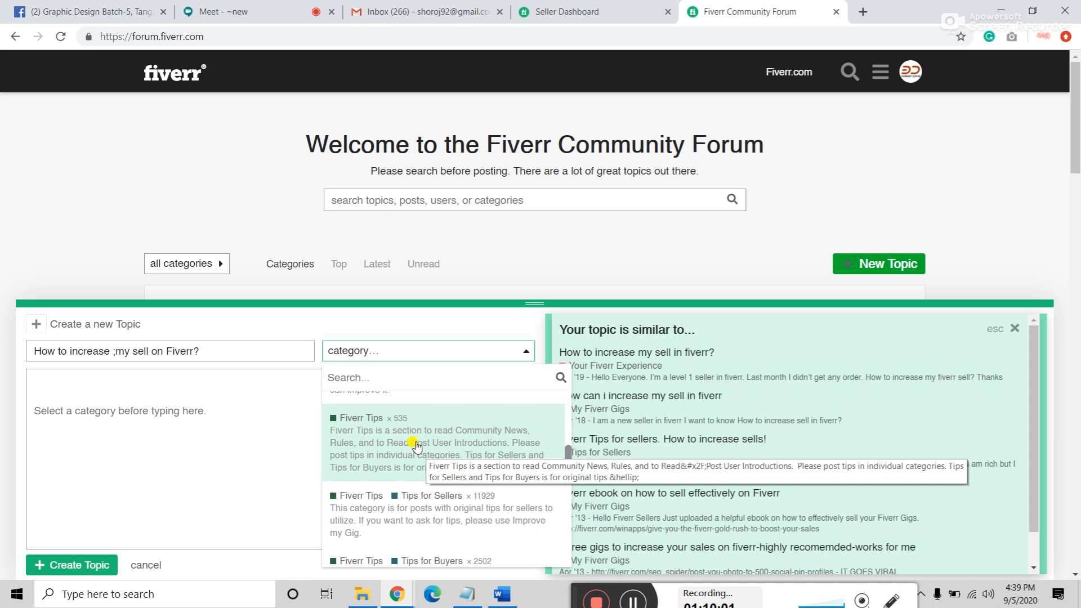
click(448, 510)
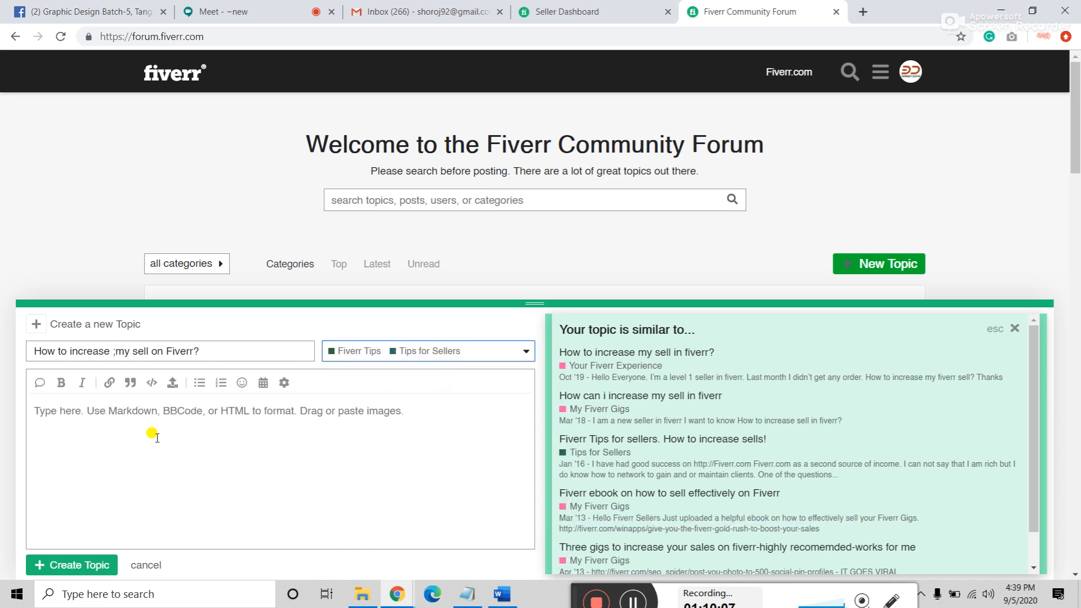
Step: Write the body asking for suggestions to increase sales, accepting the 'sales' and 'Fiverr' corrections
click(95, 567)
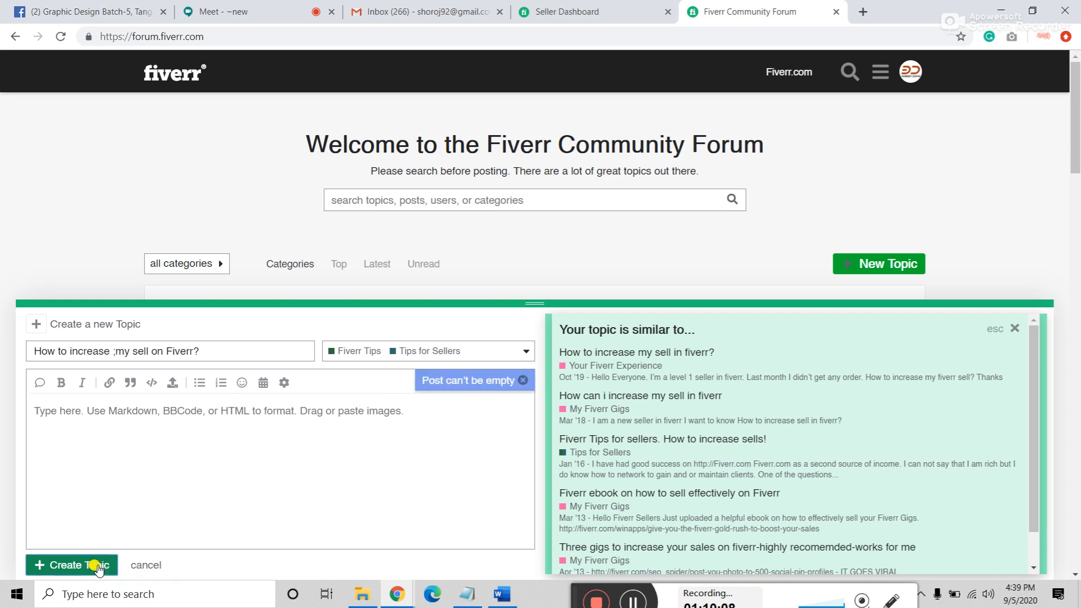
click(162, 427)
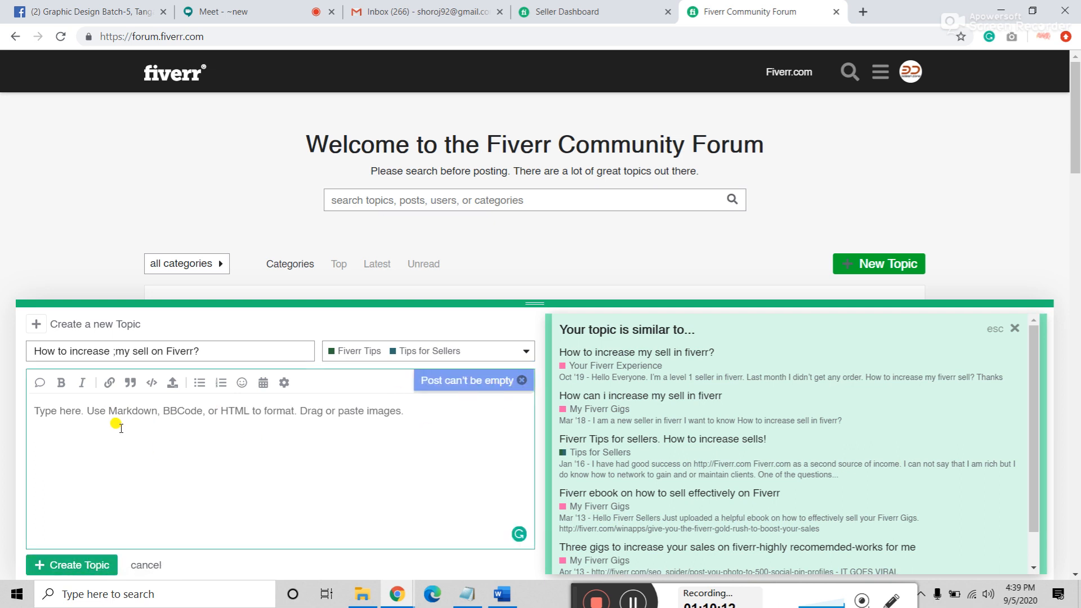
text(H)
key(BackSpace)
text(I)
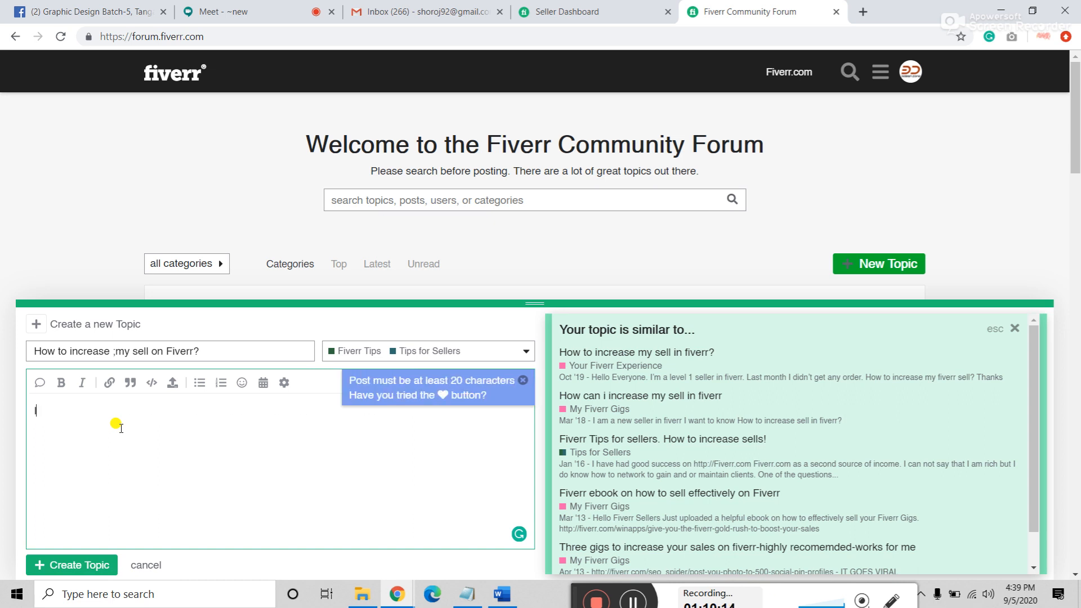
text( want to in)
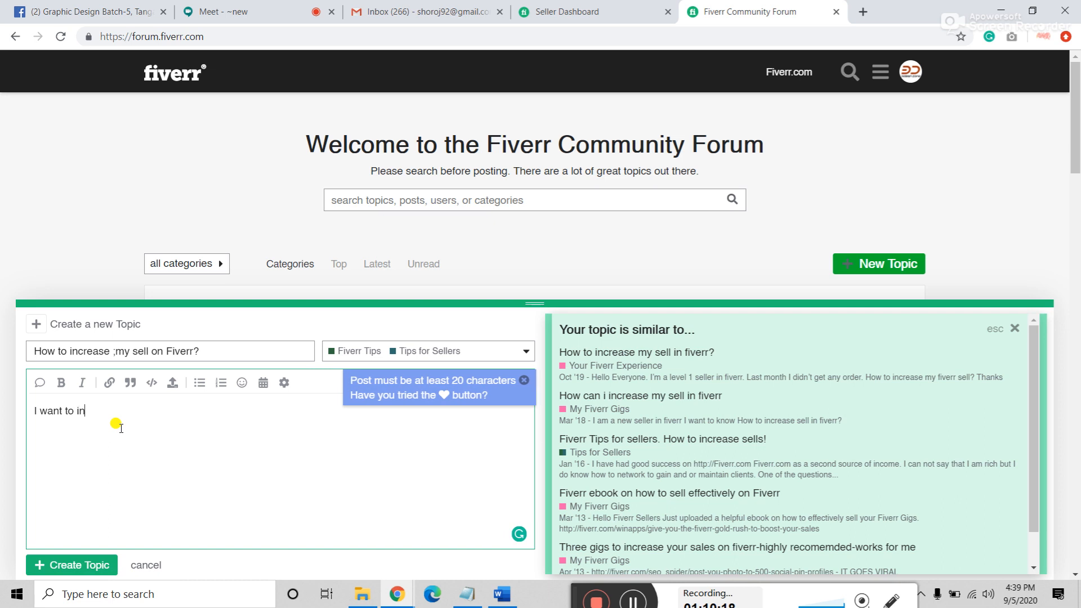
text(crease my sell)
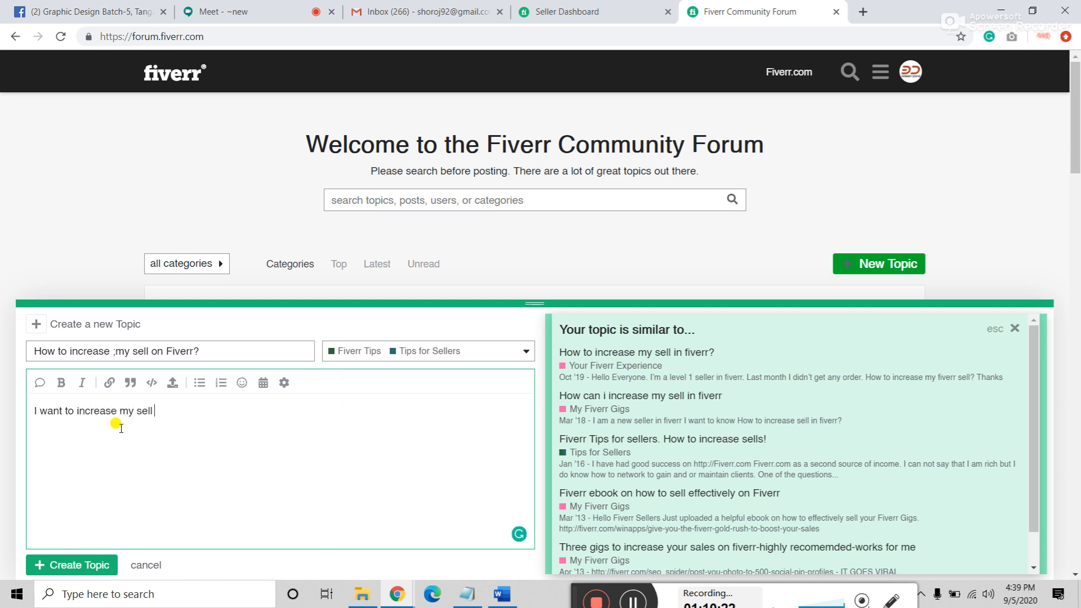
text( on fiverr. Please)
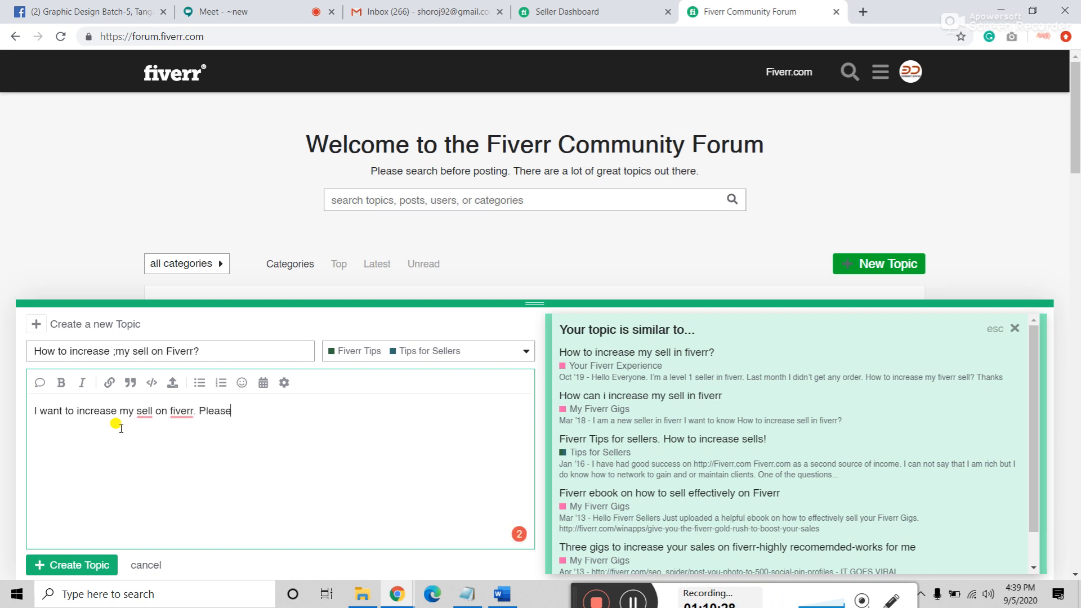
text( give me some suggestions.)
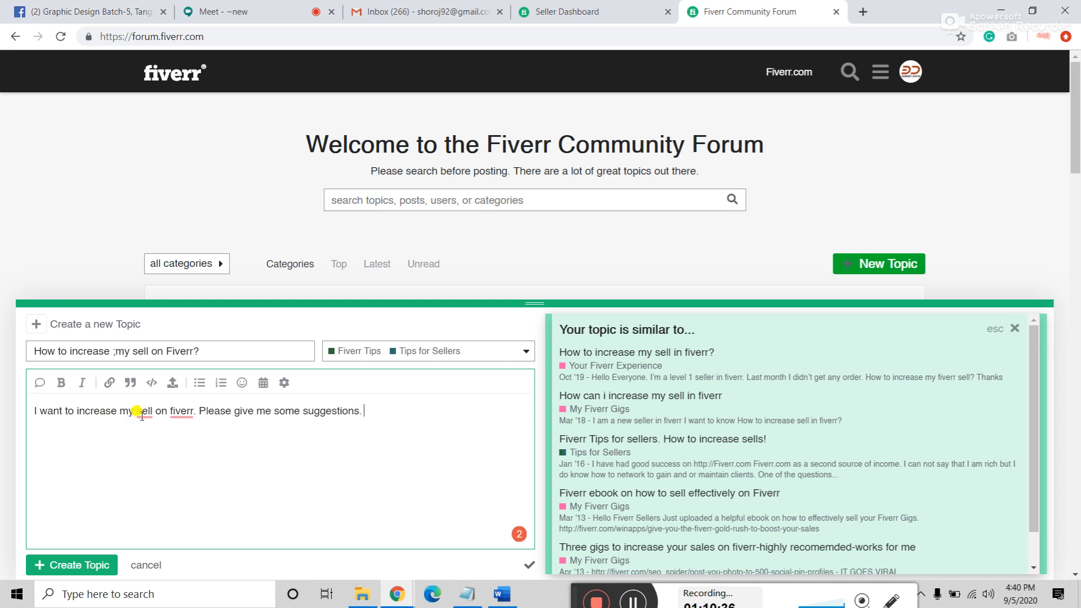
mouse_move(140, 414)
click(147, 448)
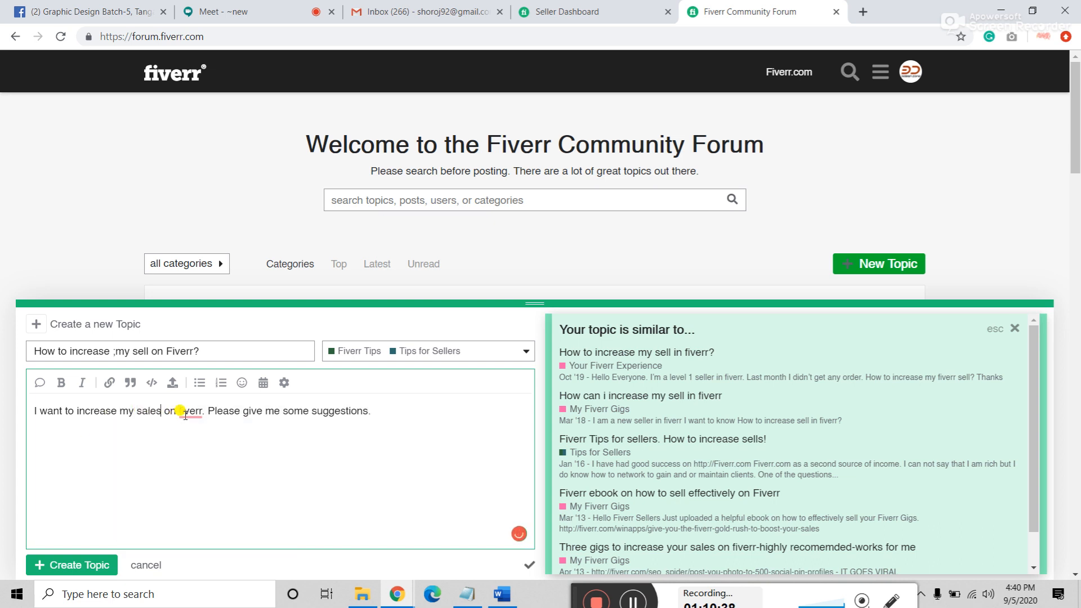
mouse_move(193, 412)
click(200, 448)
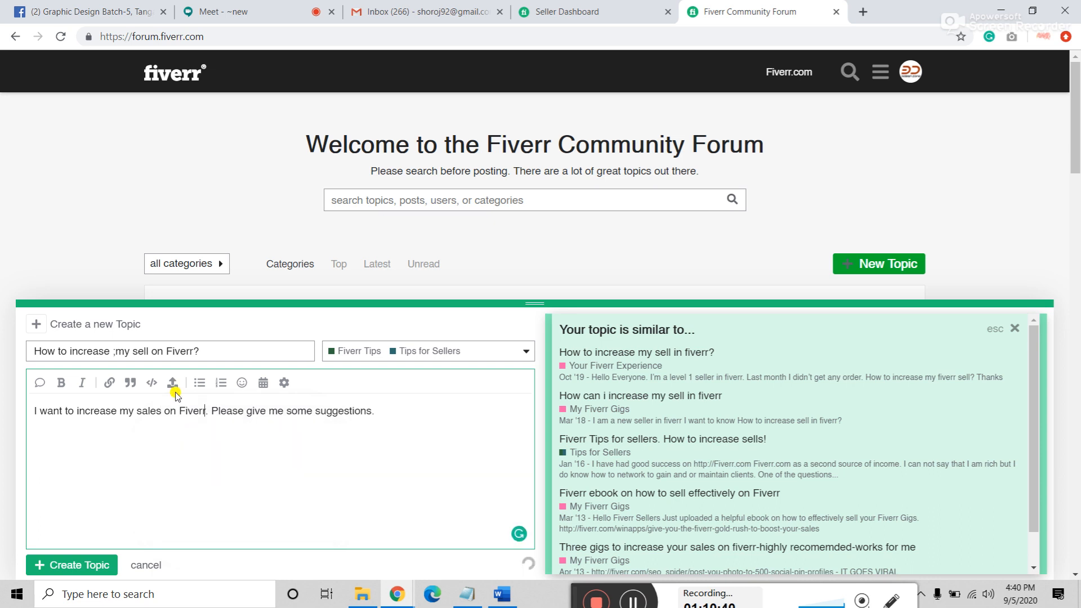
Step: Change 'sell' to 'sale' in the title and publish the topic
double_click(141, 350)
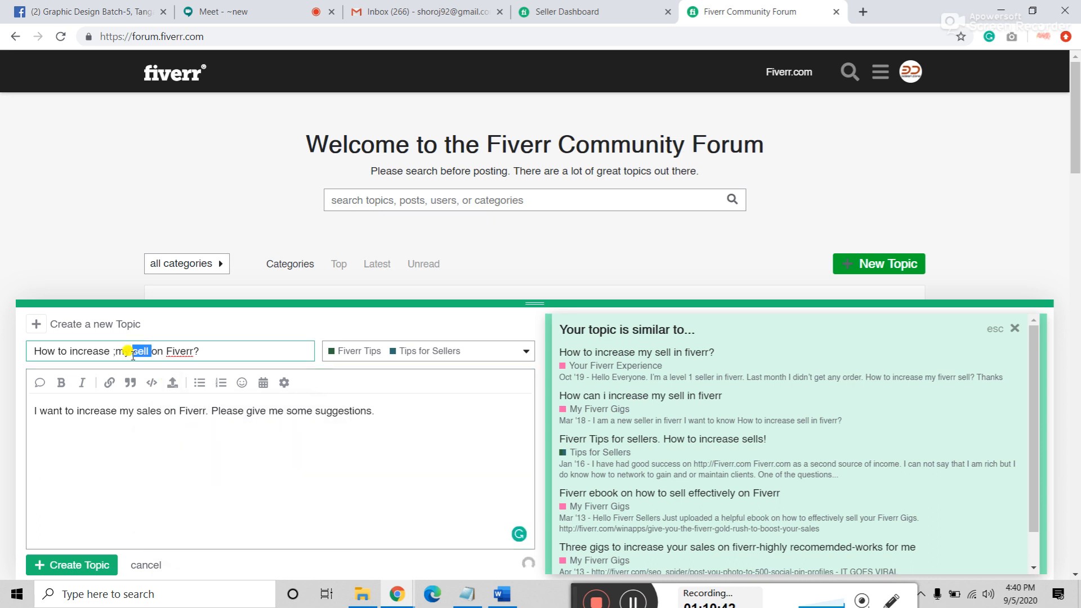
text(sale)
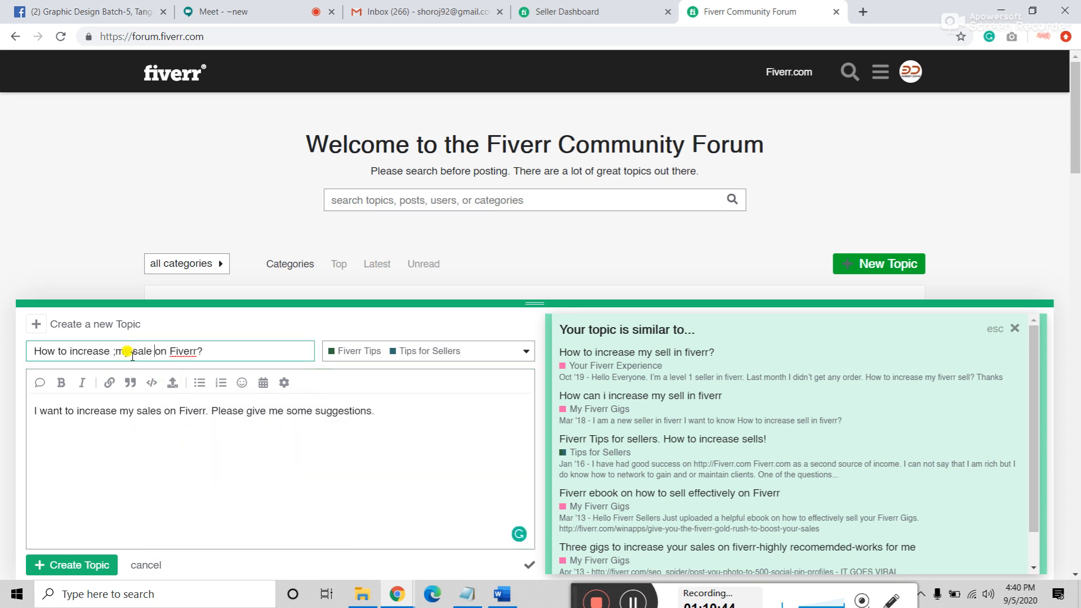
click(404, 405)
click(76, 557)
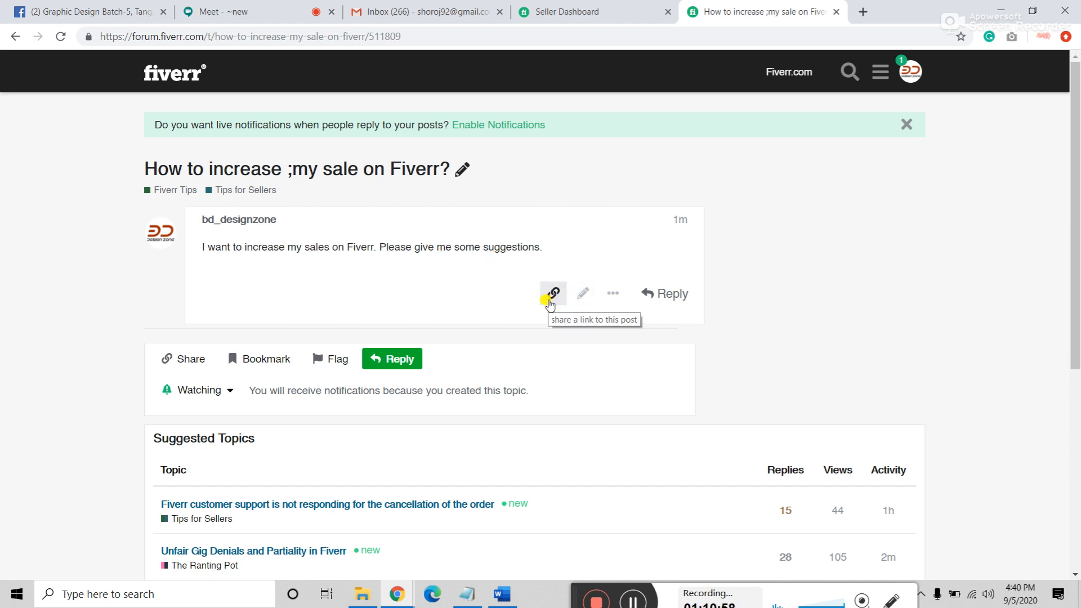
Step: Close the account menu, cancel the title edit, and dismiss the live notifications prompt
click(913, 79)
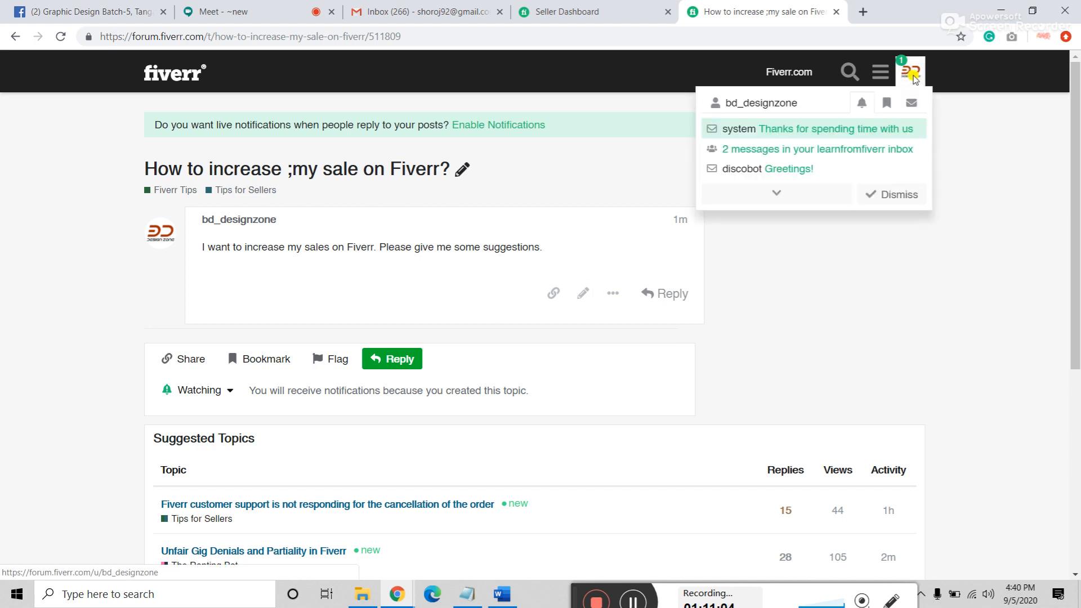
click(912, 74)
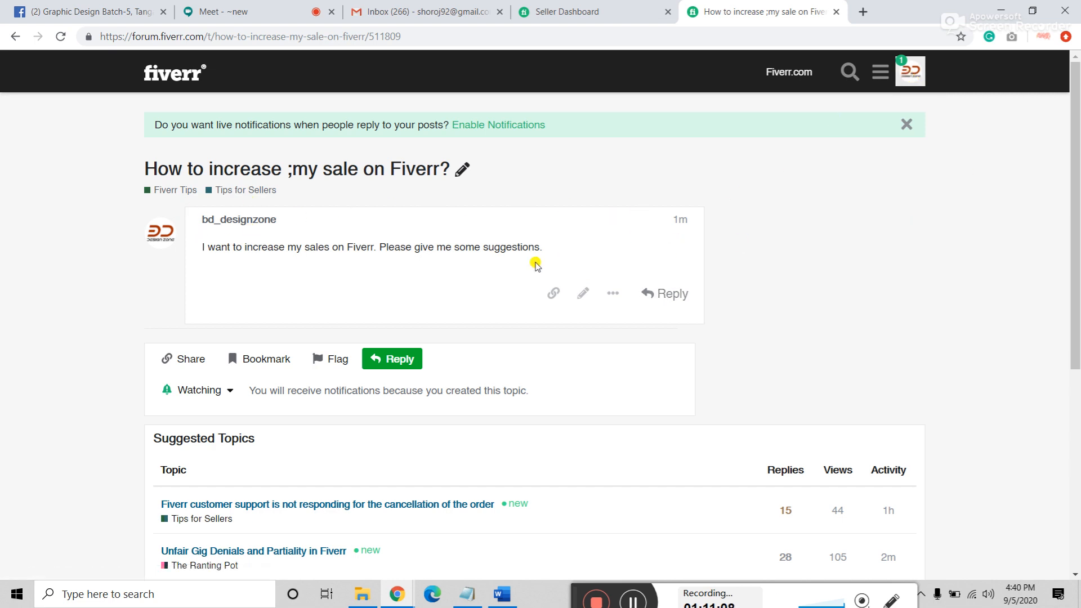
click(463, 169)
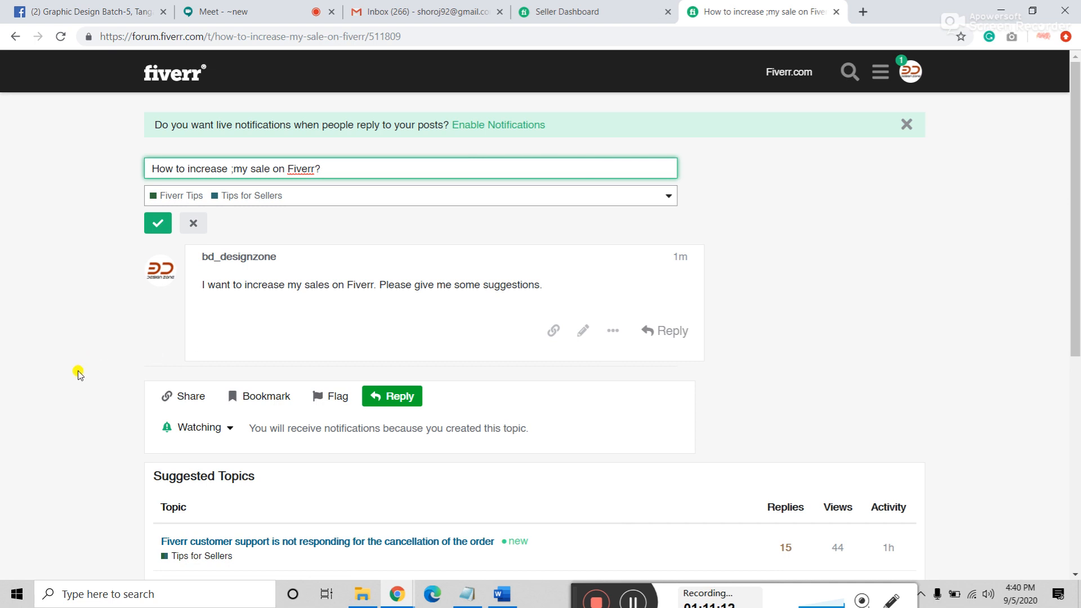
click(193, 223)
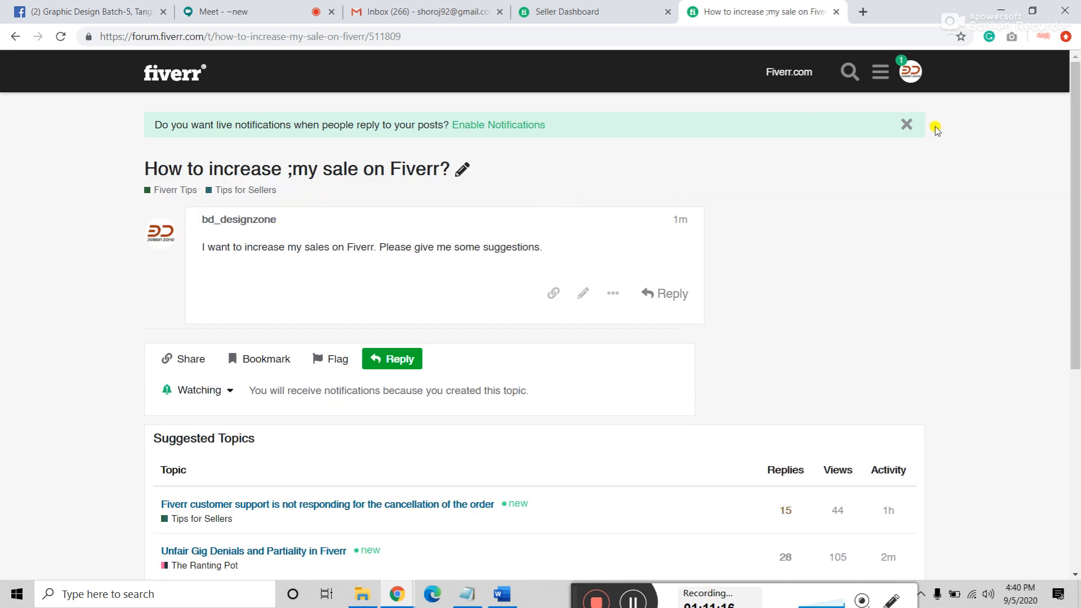
click(906, 124)
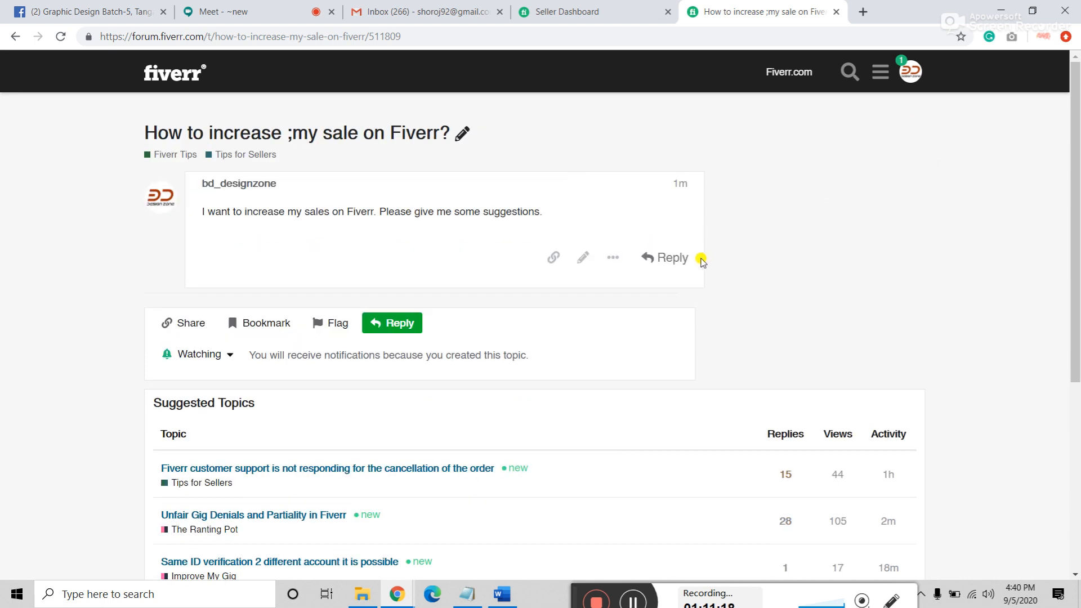
Step: Withdraw the topic from the post's more-actions menu and reload the topic page
click(612, 258)
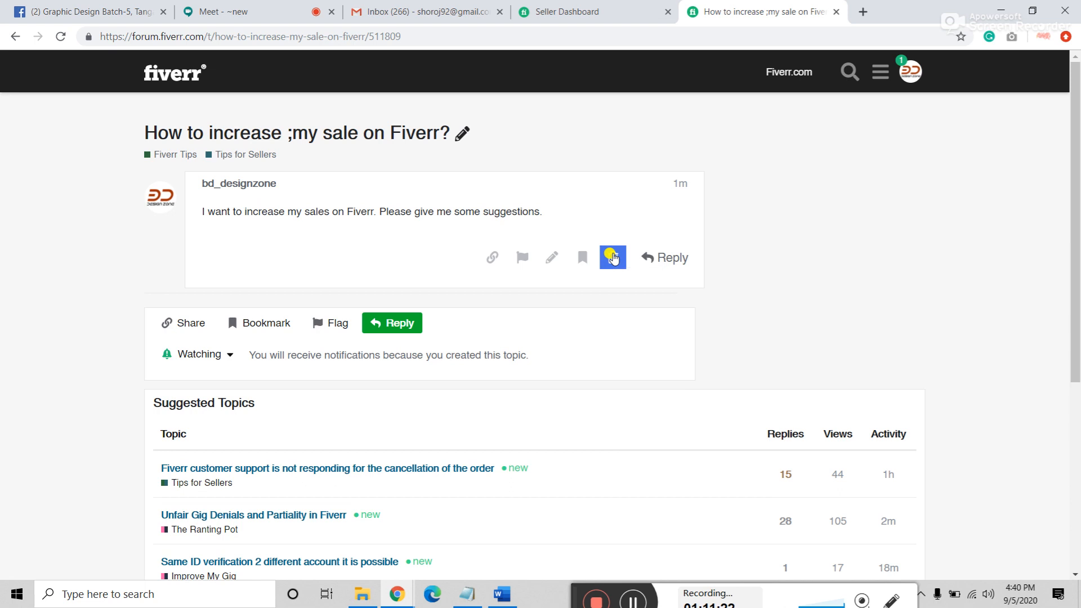
click(613, 259)
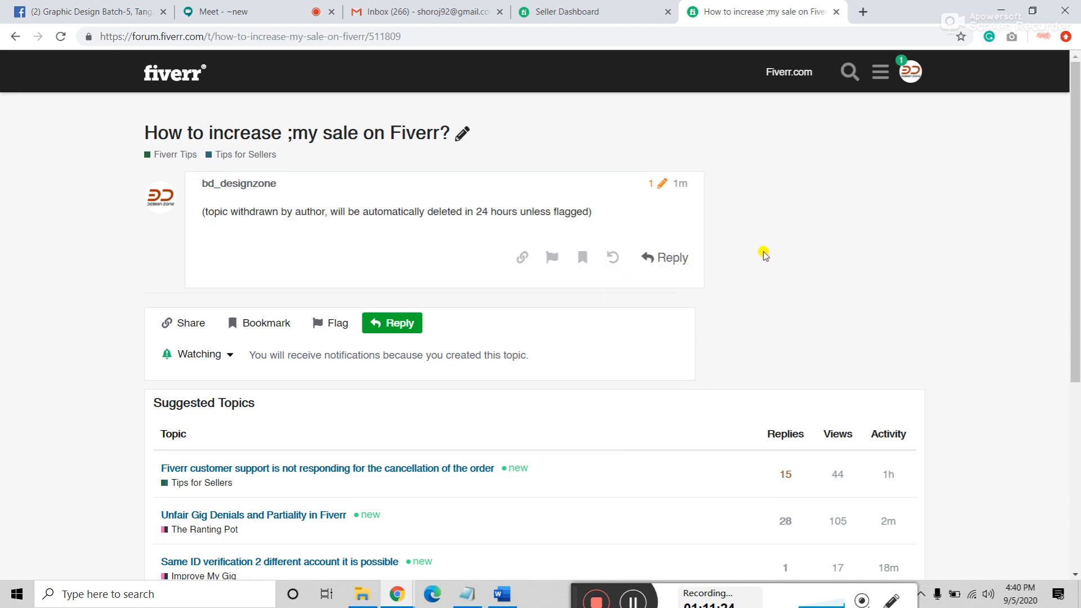
click(613, 260)
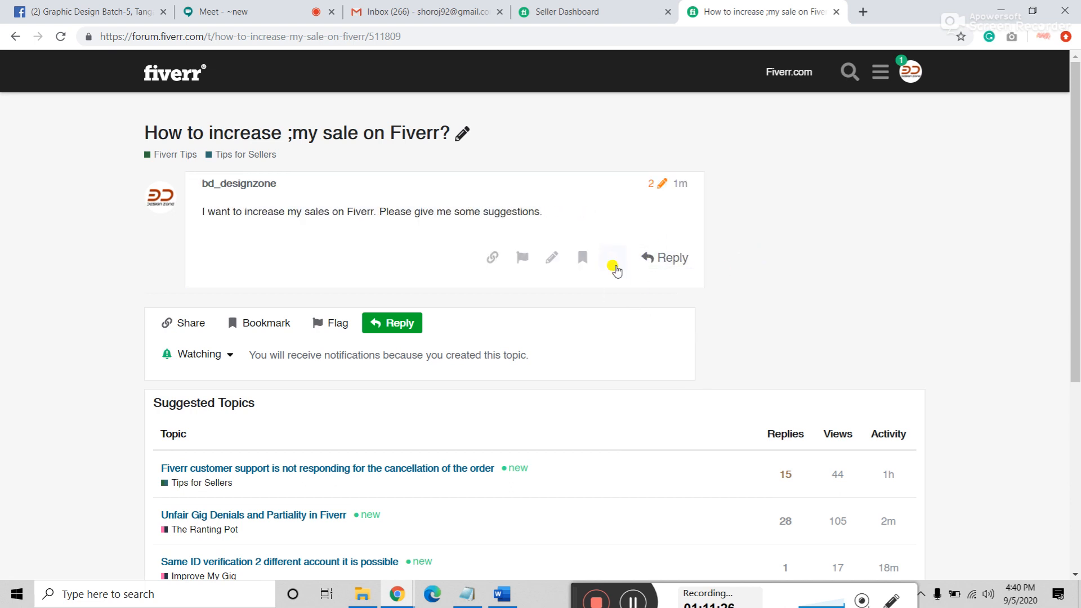
click(613, 258)
click(611, 259)
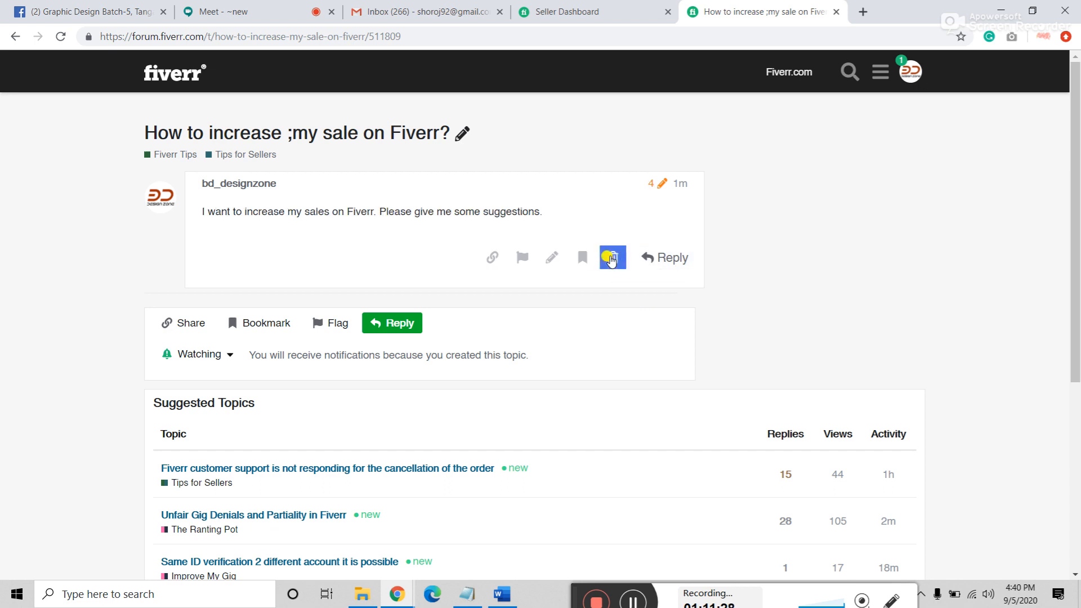
click(612, 258)
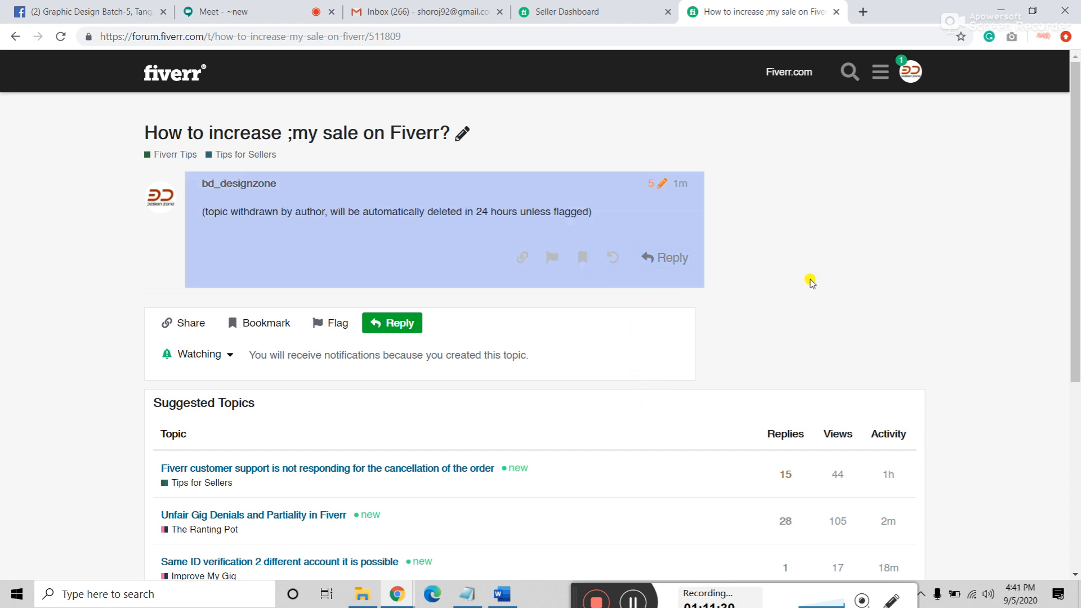
click(60, 37)
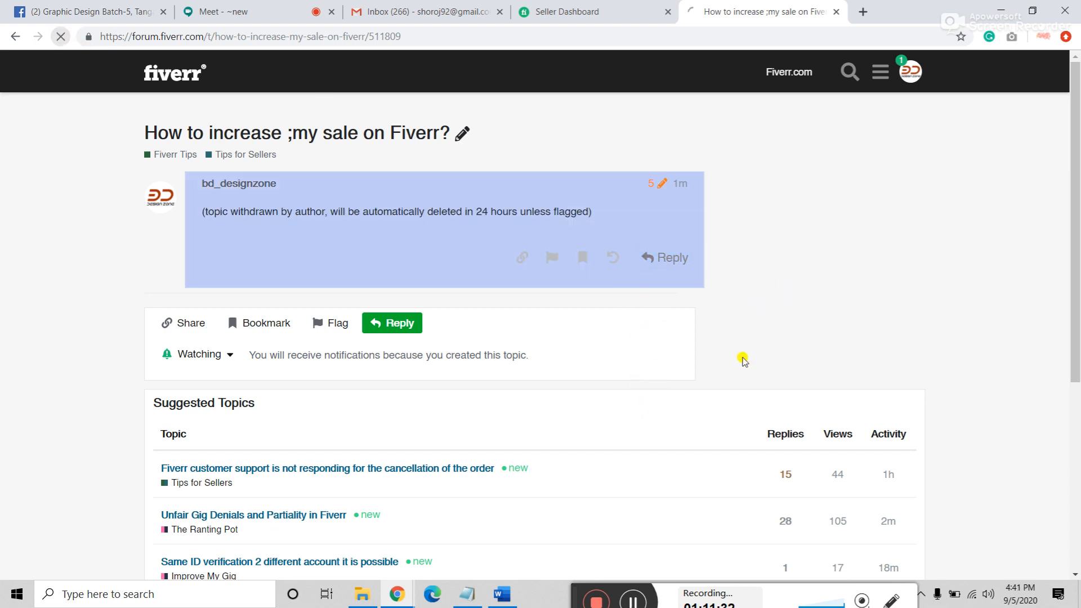